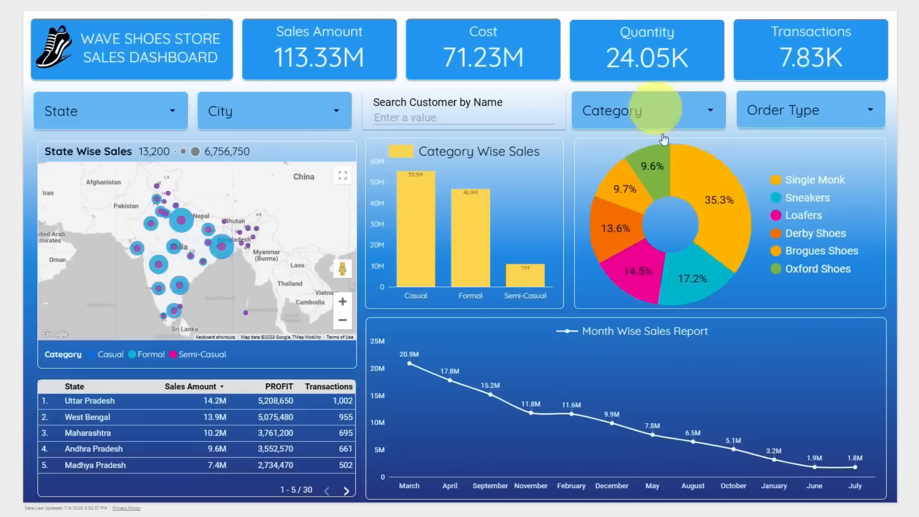
- Filter the dashboard to Casual, Maharashtra, then Uttar Pradesh, clearing each filter afterward
mouse_move(427, 247)
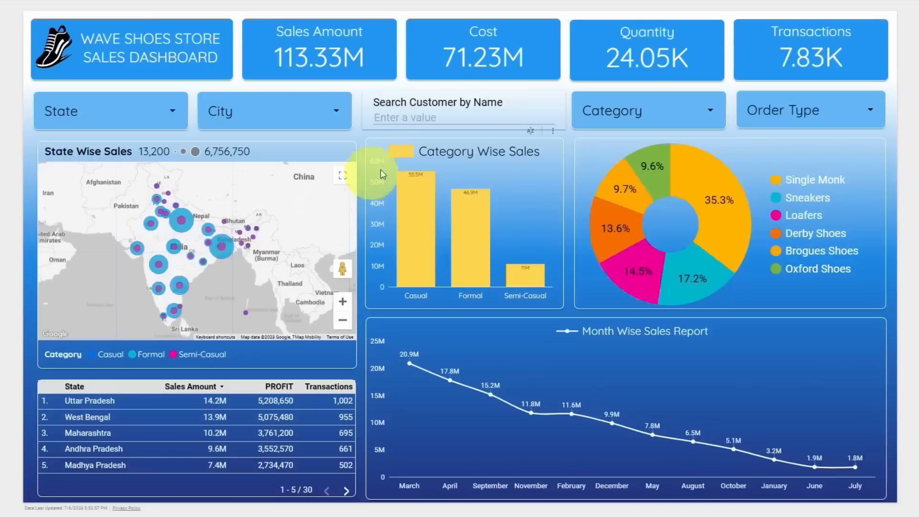
click(416, 229)
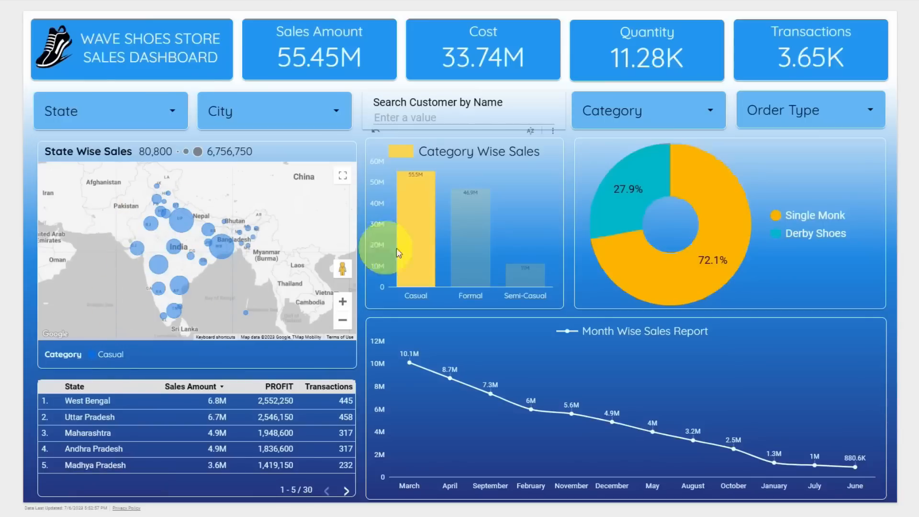
click(423, 242)
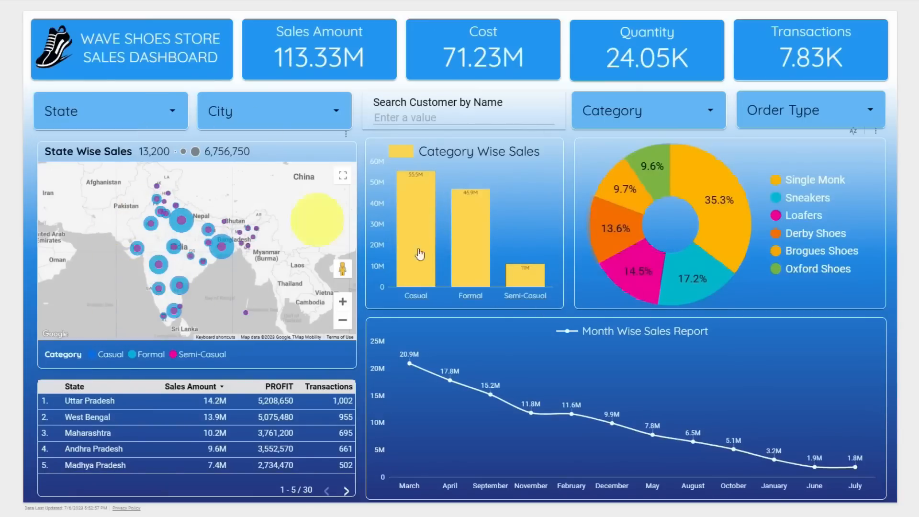
click(167, 273)
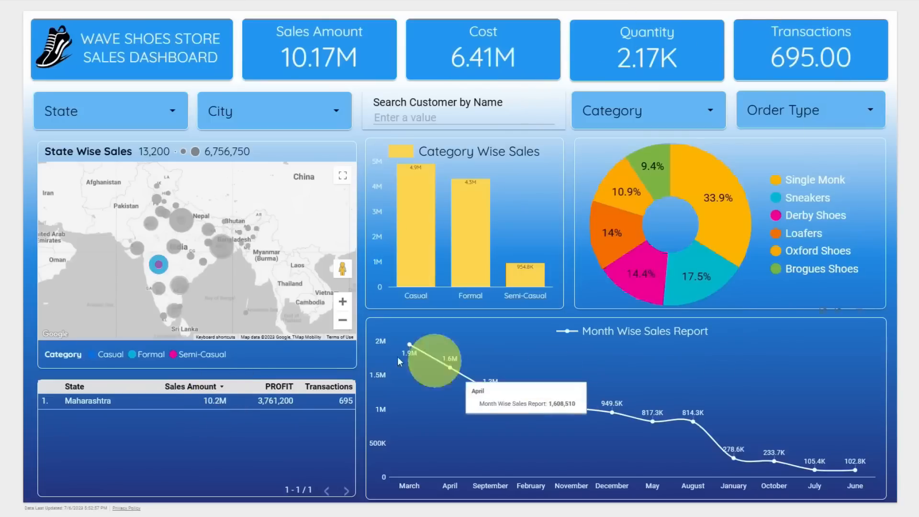
click(165, 274)
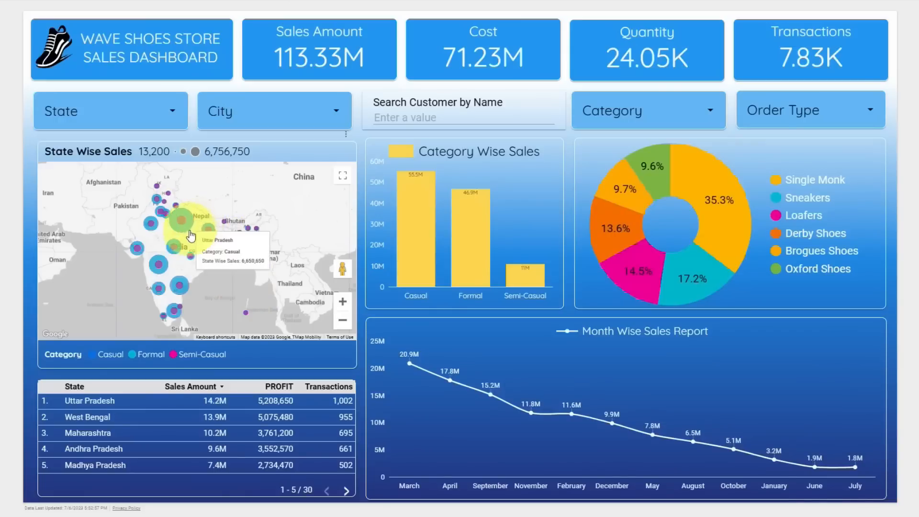
mouse_move(189, 233)
scroll(187, 231, up, 3)
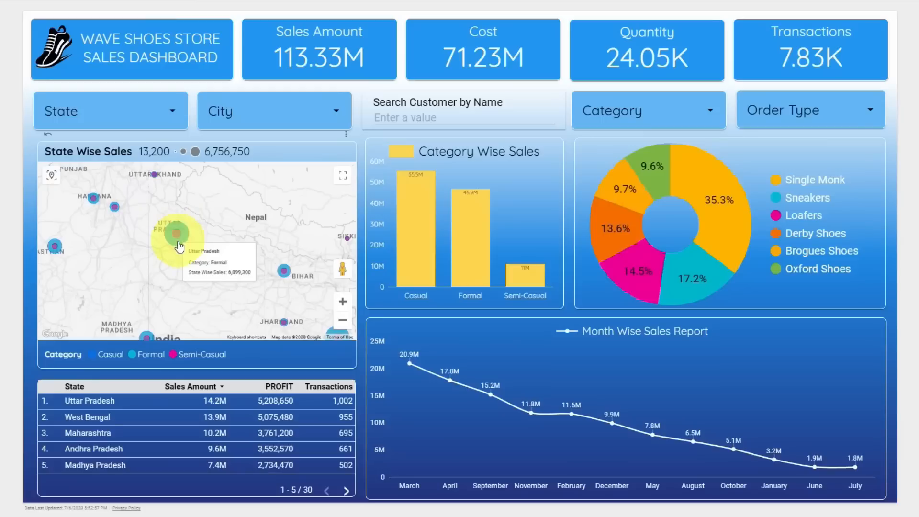
click(179, 246)
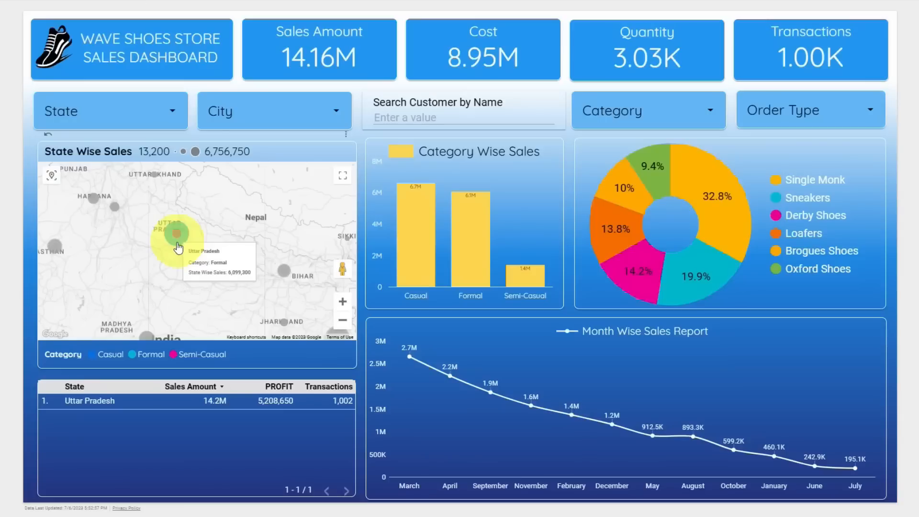
click(176, 246)
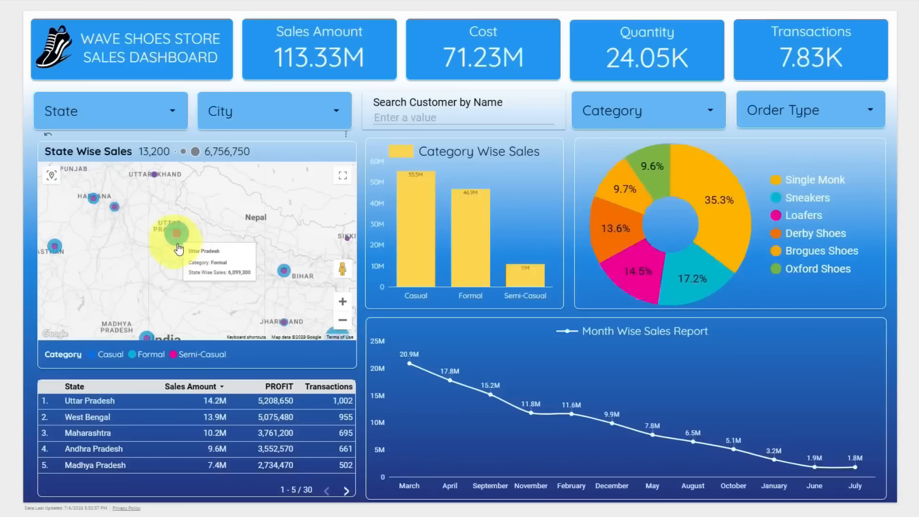
- In a new tab, search Google for 'LOOKER STUDIO'
mouse_move(478, 278)
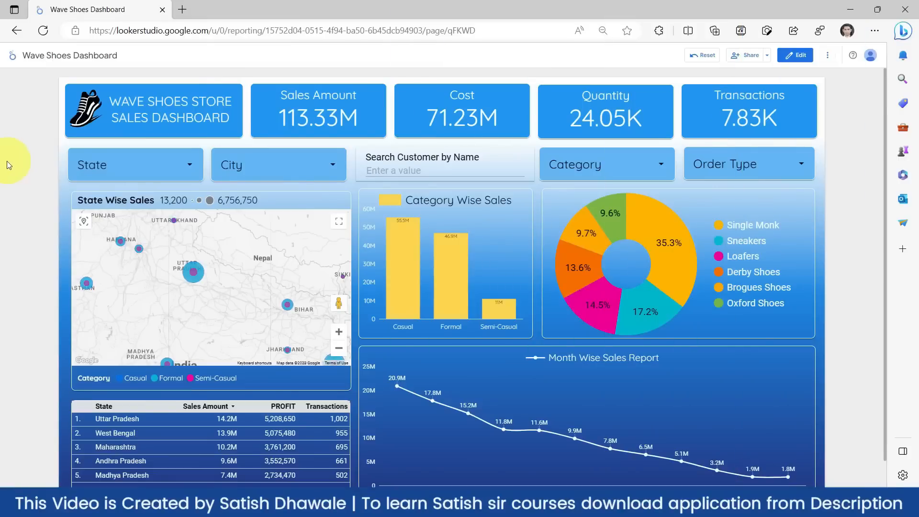
click(182, 10)
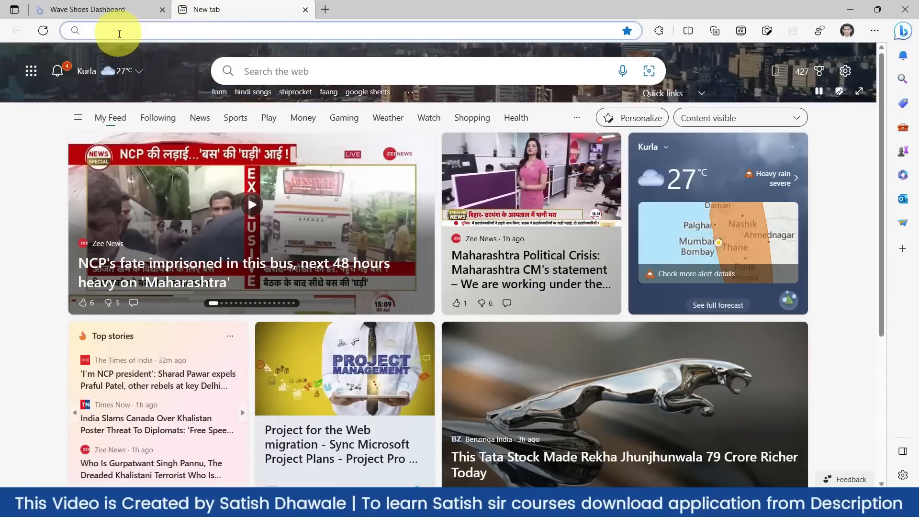
text(go)
key(Return)
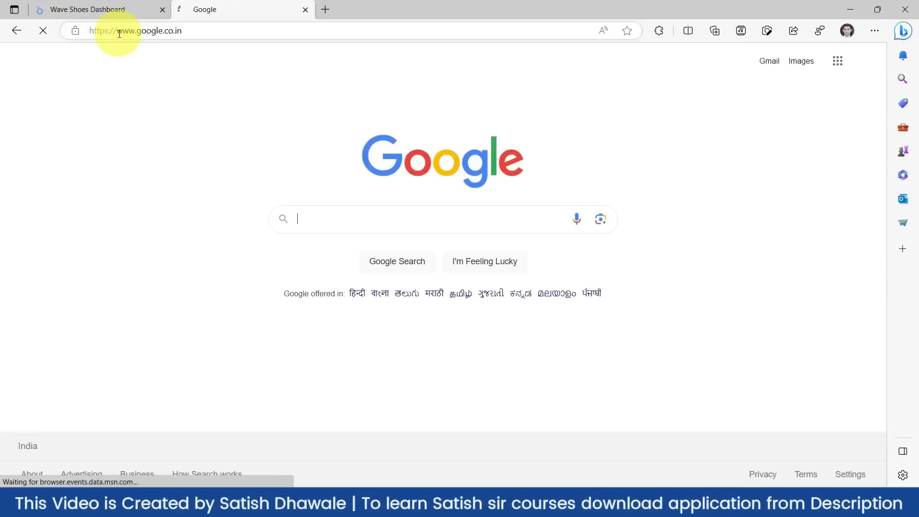
text(LOOKER STUDIO)
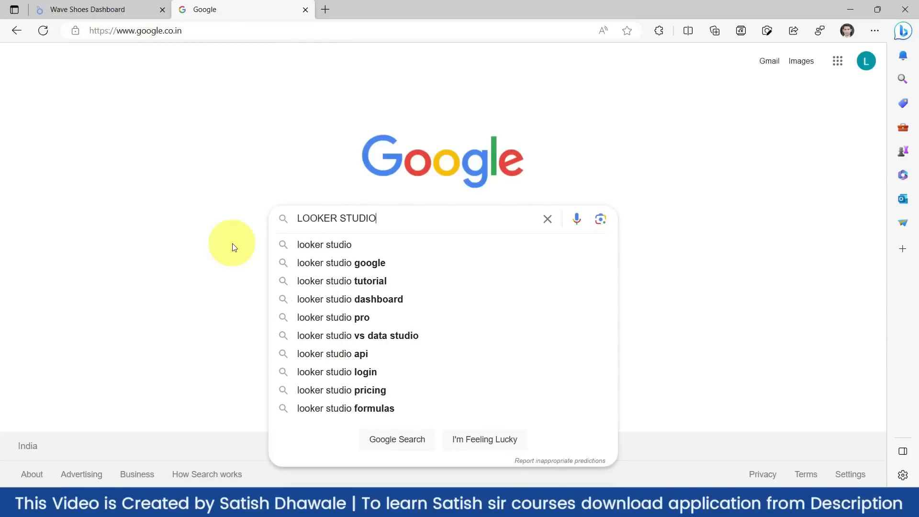
key(Return)
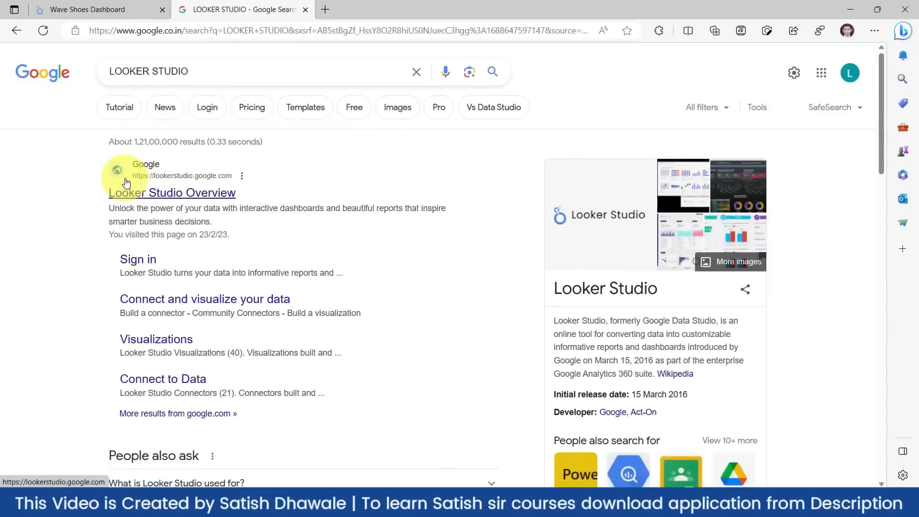
- Open Looker Studio from the Overview result and zoom the page to 110%
click(149, 198)
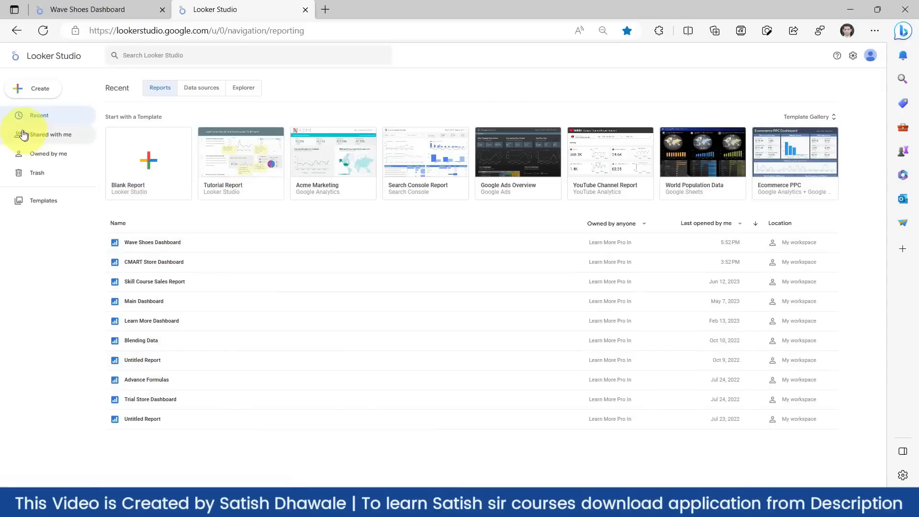
key(ctrl+plus)
key(ctrl+plus)
key(ctrl+plus)
key(ctrl+plus)
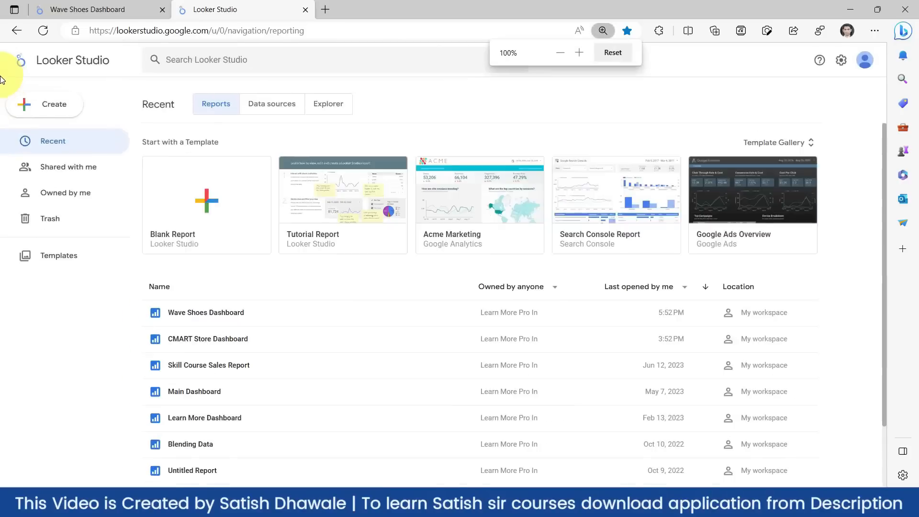
key(ctrl+plus)
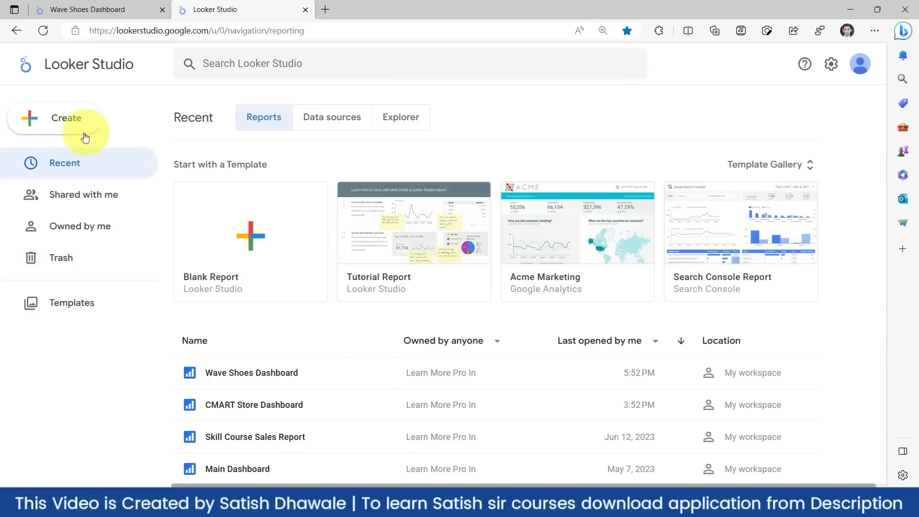
- Look over the Create menu options, then close it
click(70, 123)
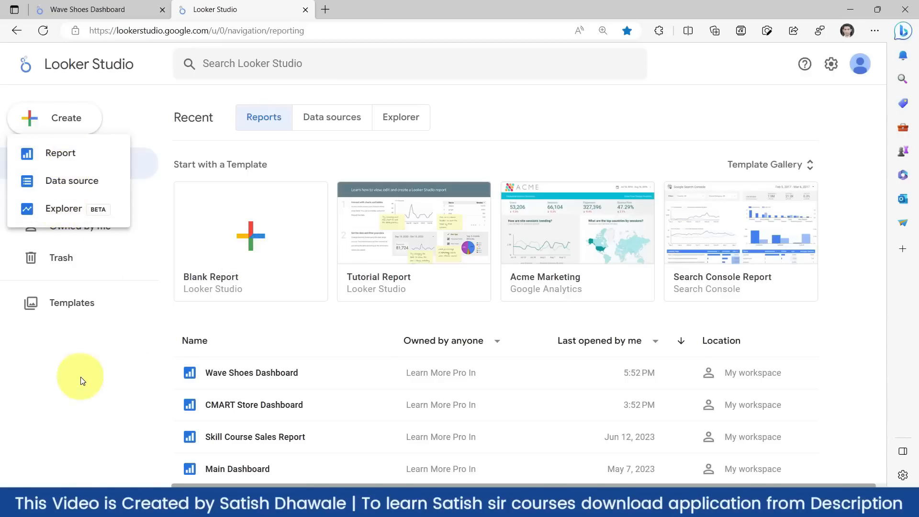
click(98, 362)
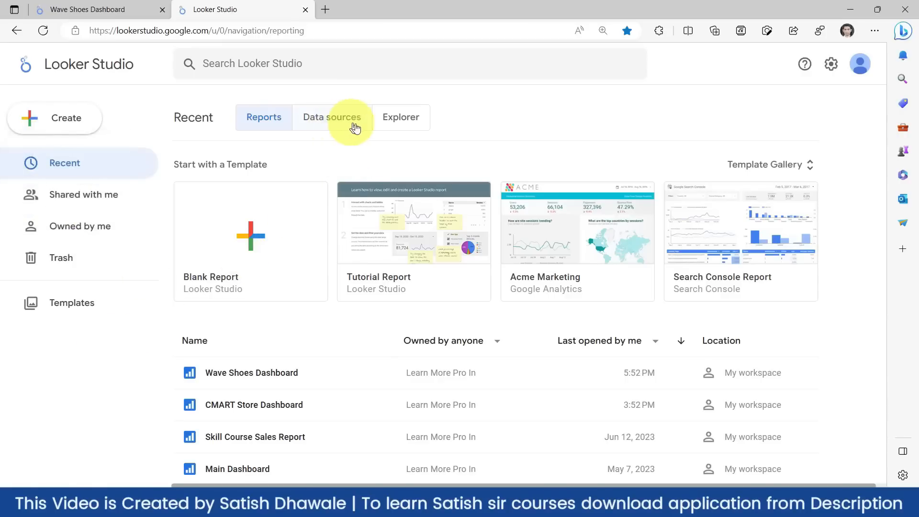
scroll(254, 353, down, 1)
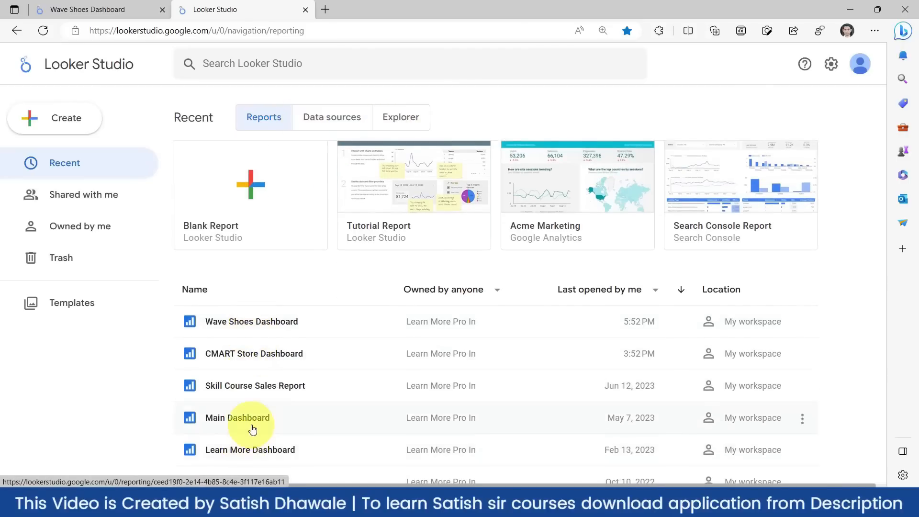
scroll(250, 413, up, 1)
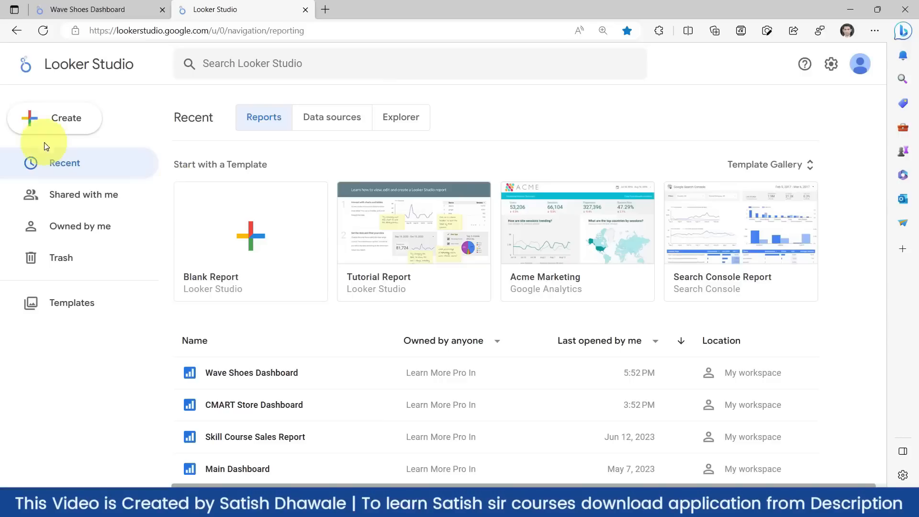
- Start a new data source via Create > Data source and browse the Google and partner connectors
click(67, 126)
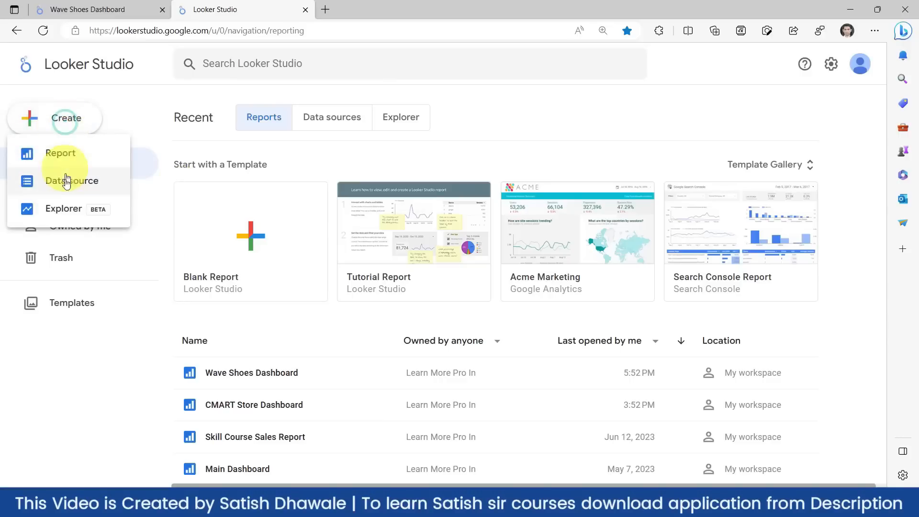
click(66, 186)
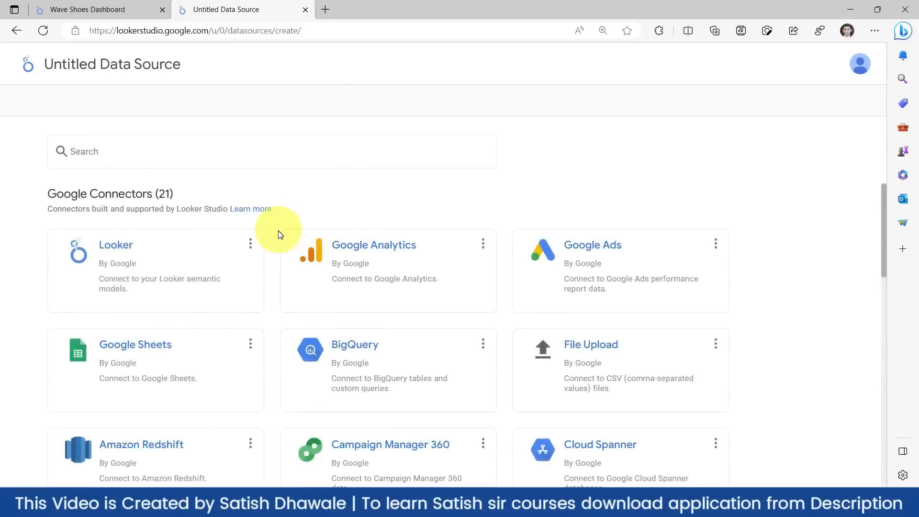
scroll(276, 241, down, 1)
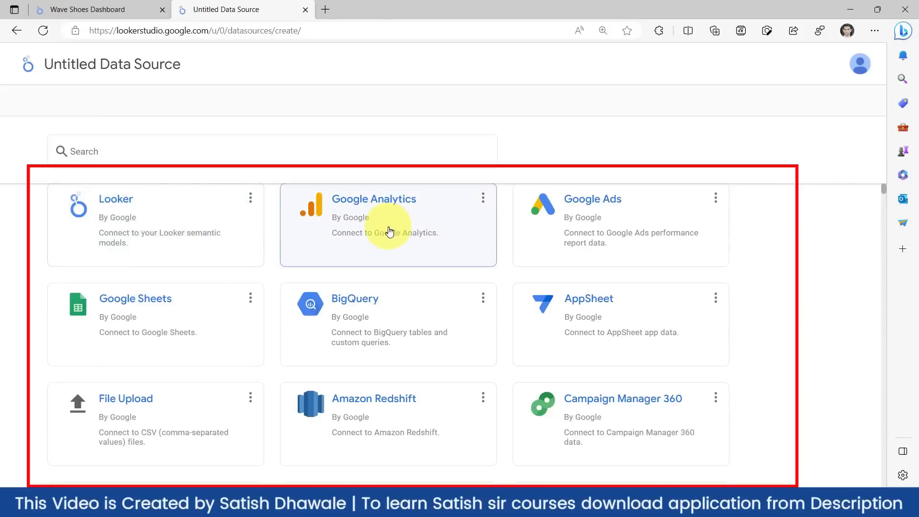
scroll(385, 224, up, 1)
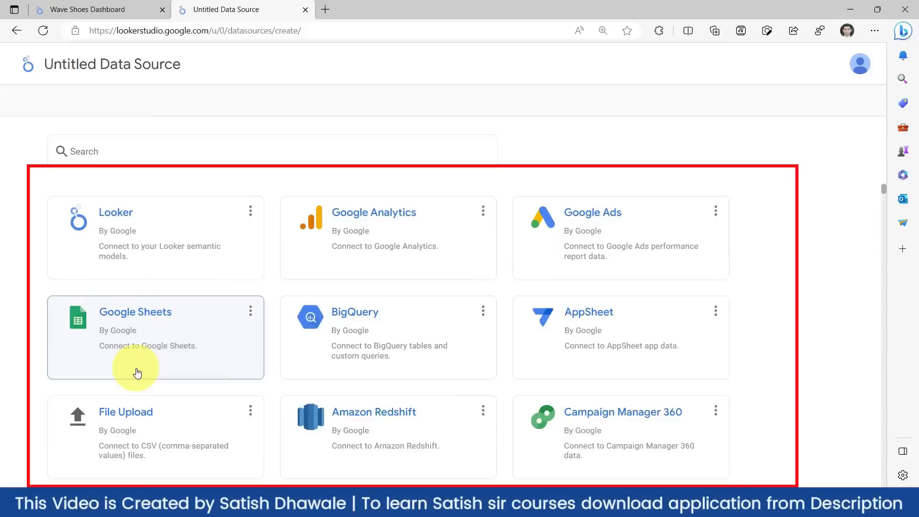
scroll(136, 374, down, 2)
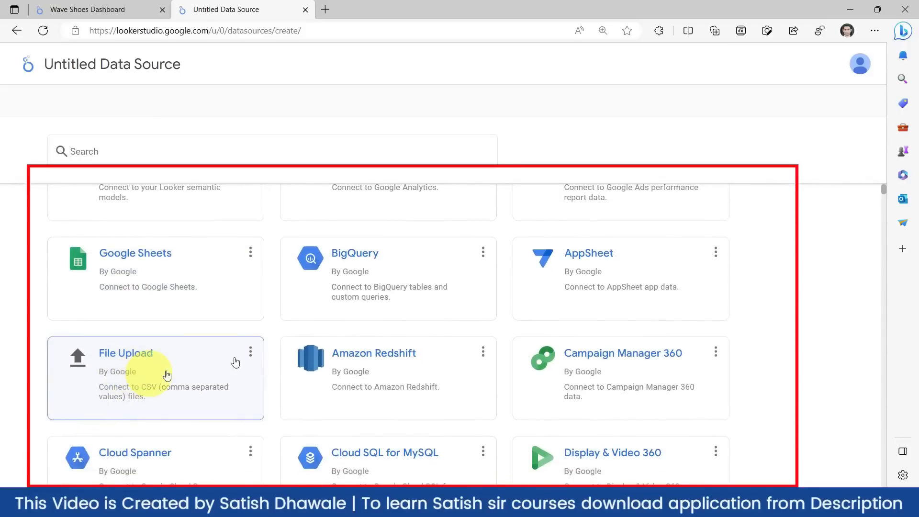
scroll(404, 231, down, 4)
scroll(407, 300, down, 10)
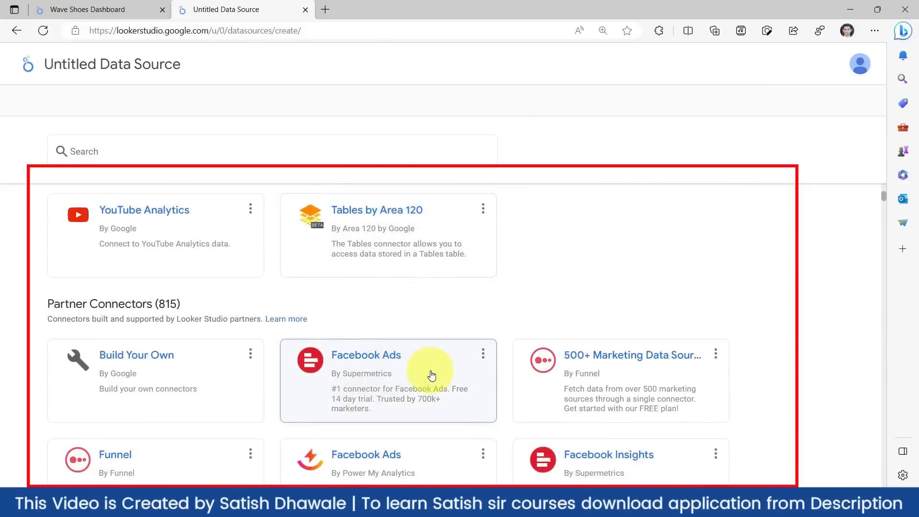
scroll(417, 371, down, 5)
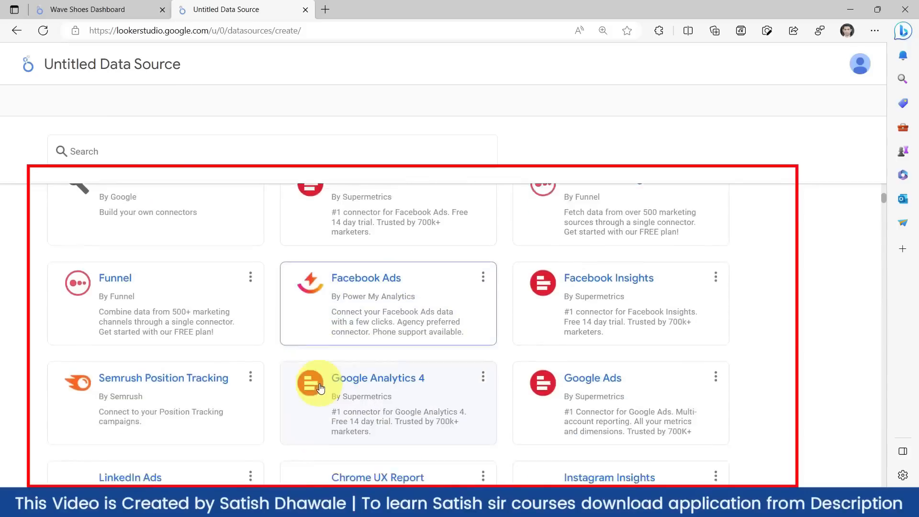
scroll(328, 392, down, 7)
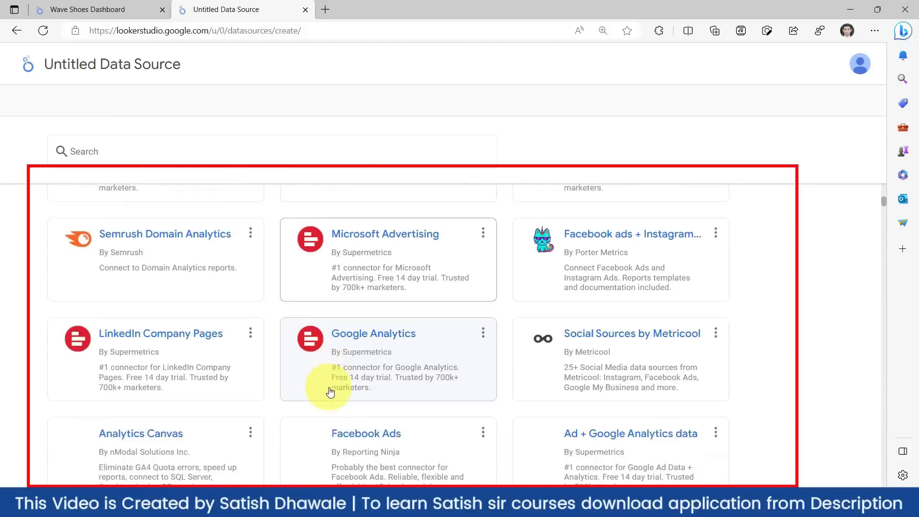
scroll(329, 391, up, 20)
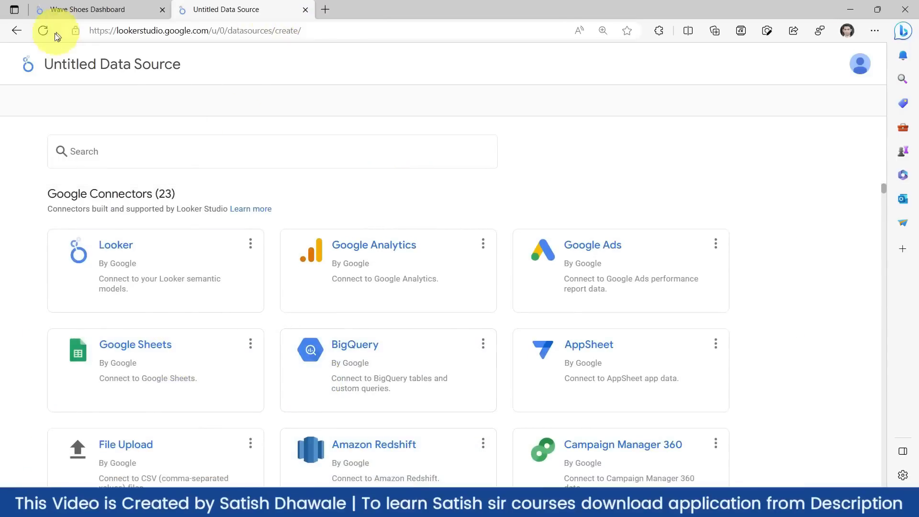
- Create a blank Google Sheets spreadsheet in a new tab, then bring the Excel sales workbook forward
click(17, 30)
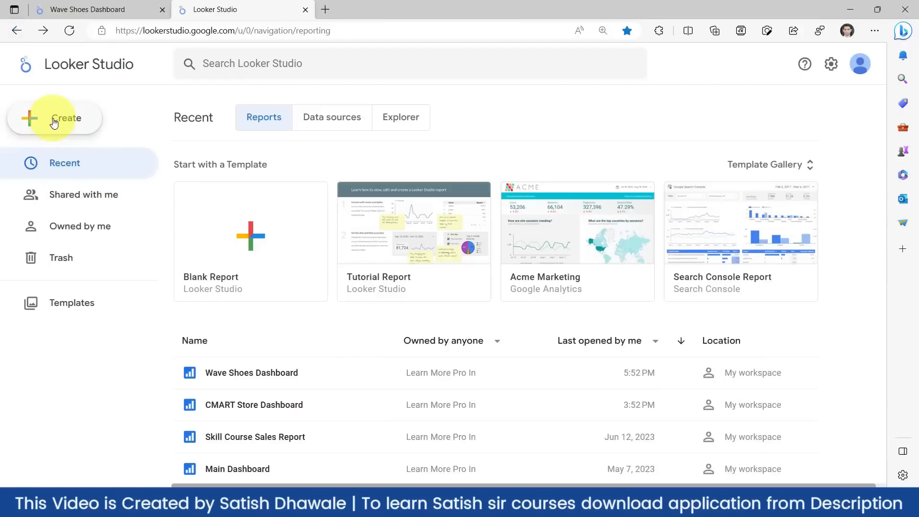
click(325, 9)
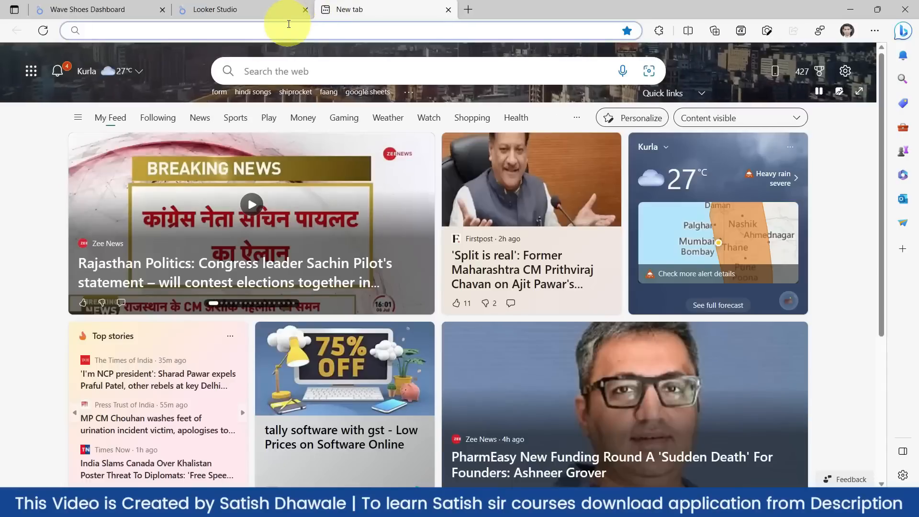
text(SHEET)
key(Return)
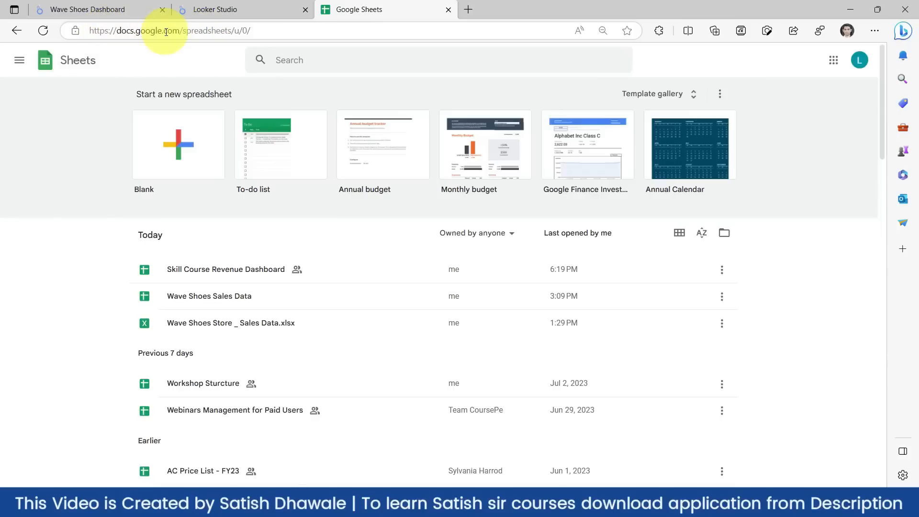
click(176, 150)
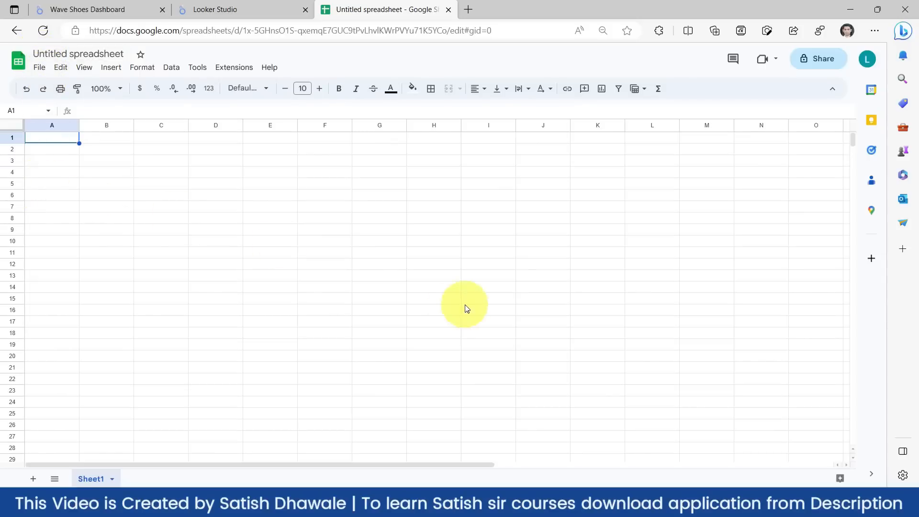
click(578, 503)
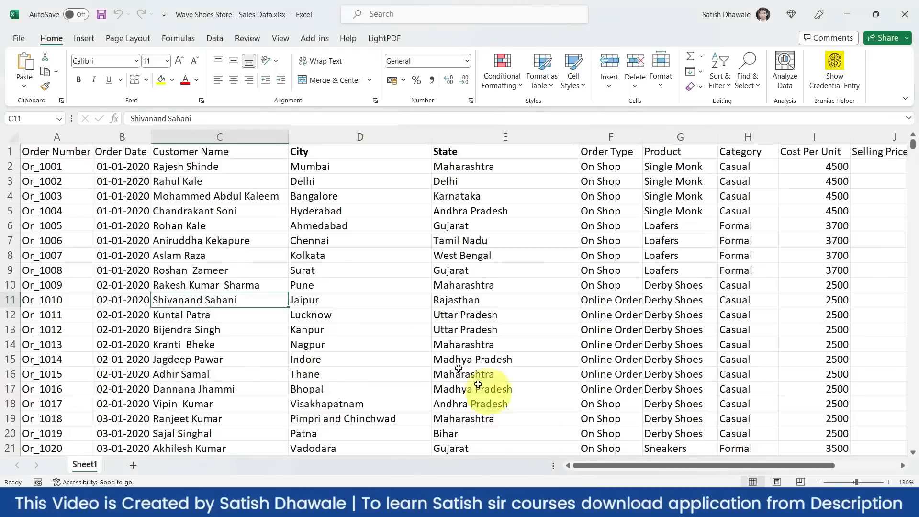
click(59, 156)
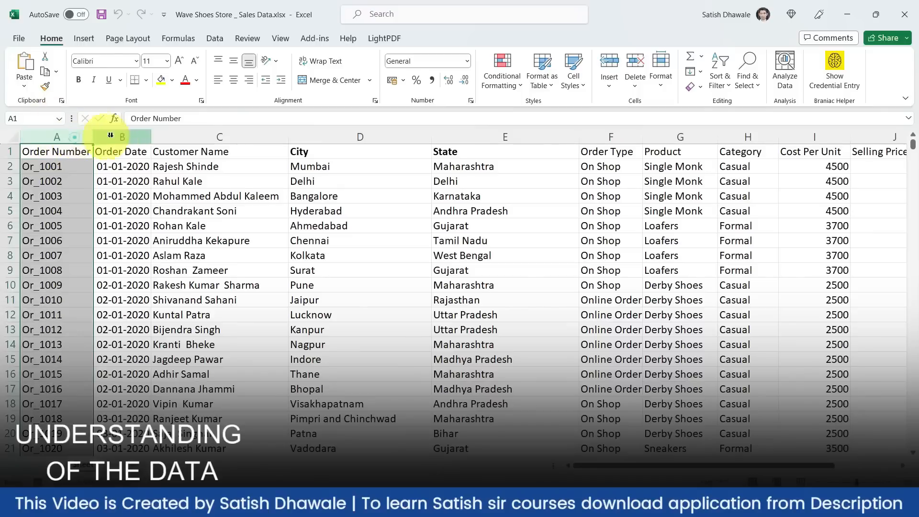
- Select the Order Date, Customer Name, City and State columns, then go to the City heading in D1
click(138, 137)
click(198, 136)
click(307, 137)
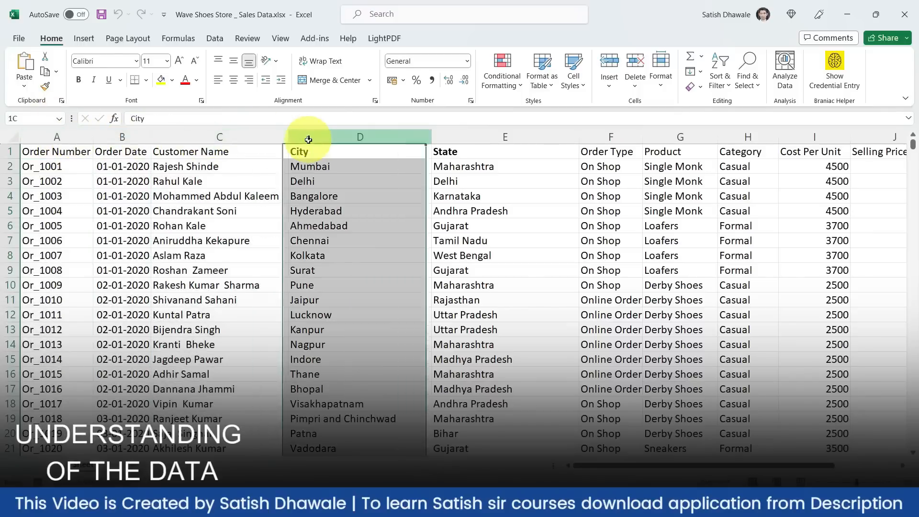
click(448, 139)
click(362, 150)
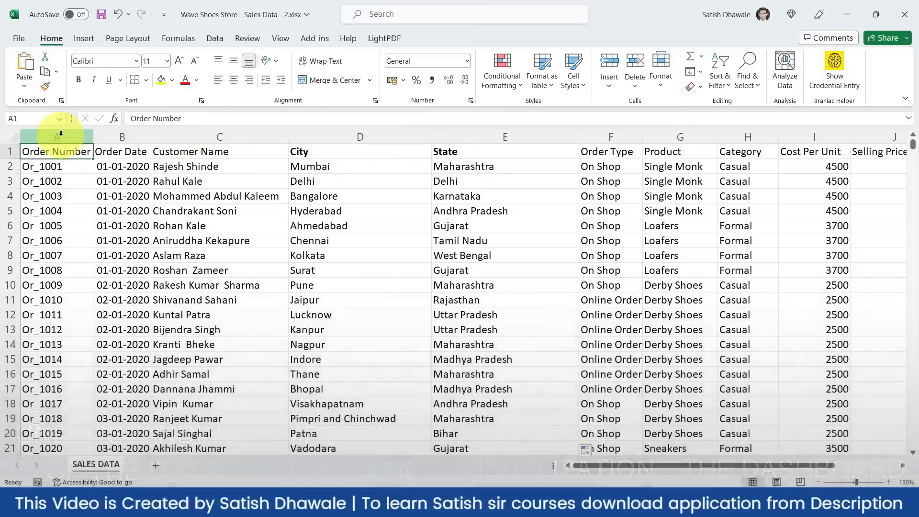
- Walk through columns Order Number to City, land on E2, and return to Google Sheets
click(60, 136)
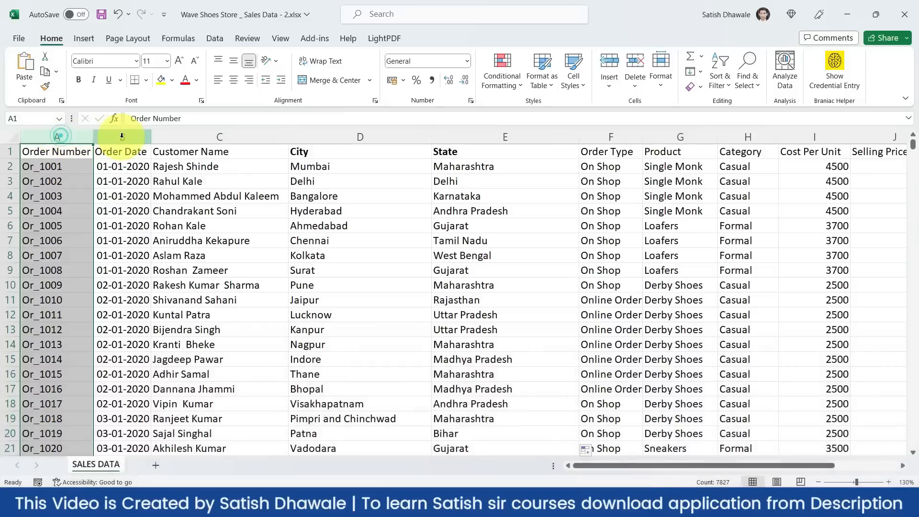
click(115, 136)
click(191, 136)
click(364, 139)
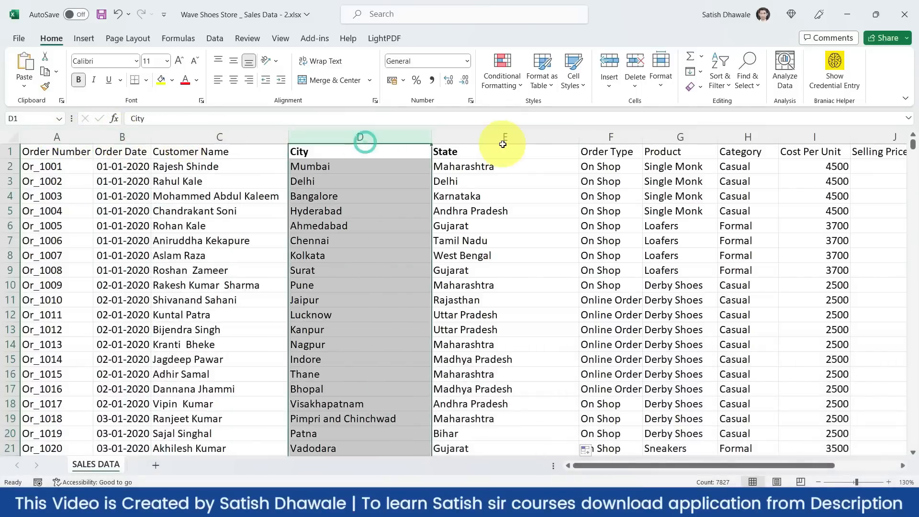
click(472, 161)
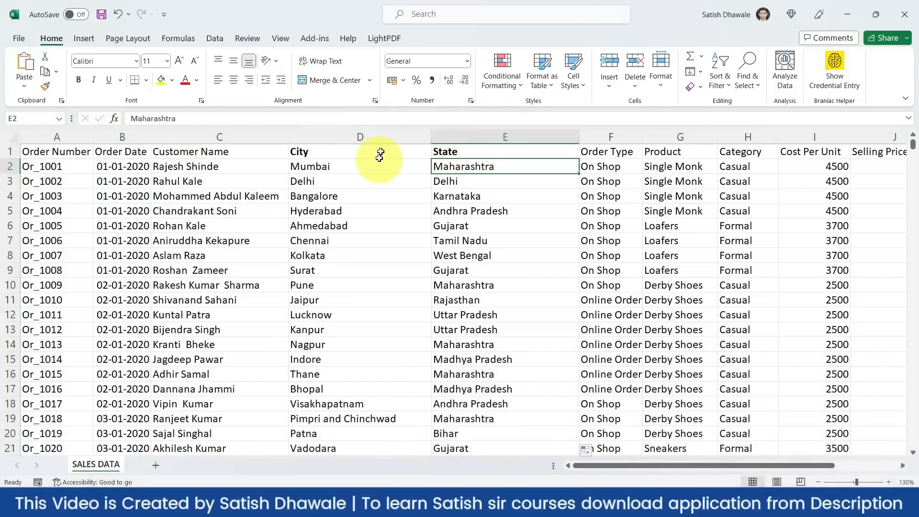
key(alt+Tab)
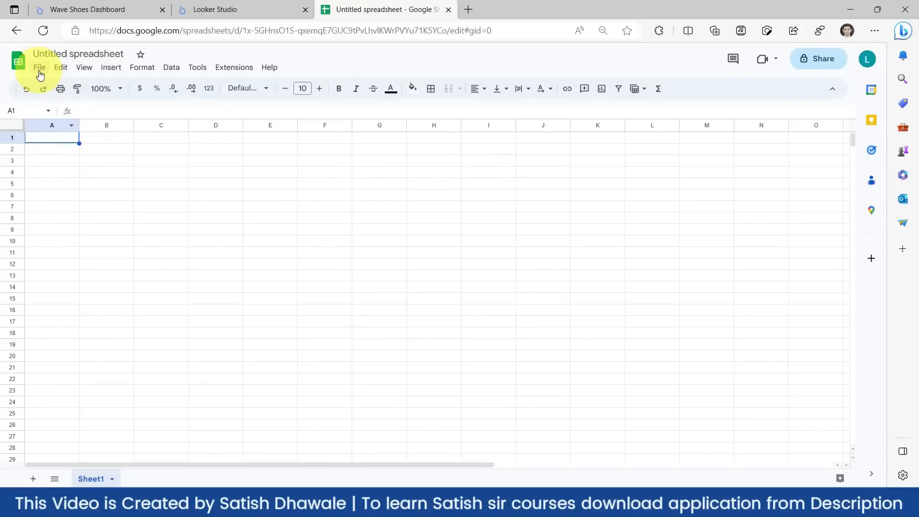
- Bring up the File > Import dialog on its Upload tab
click(39, 67)
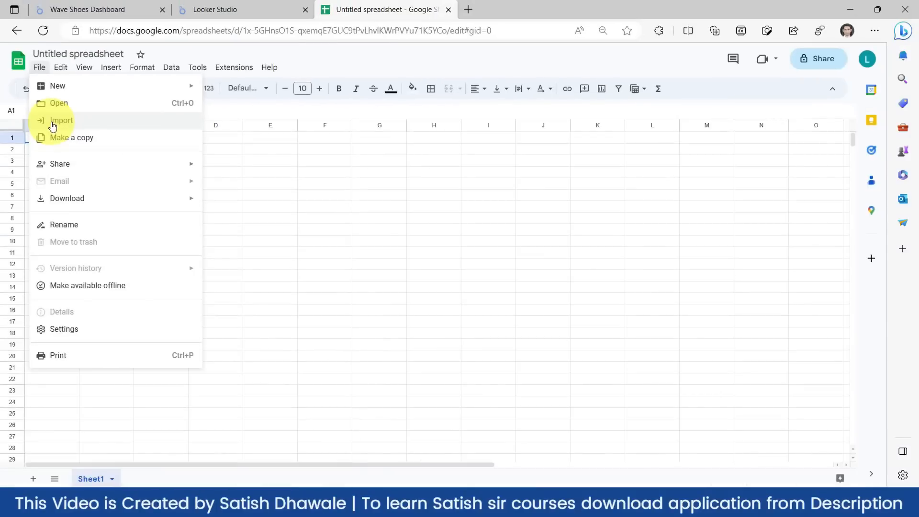
click(53, 124)
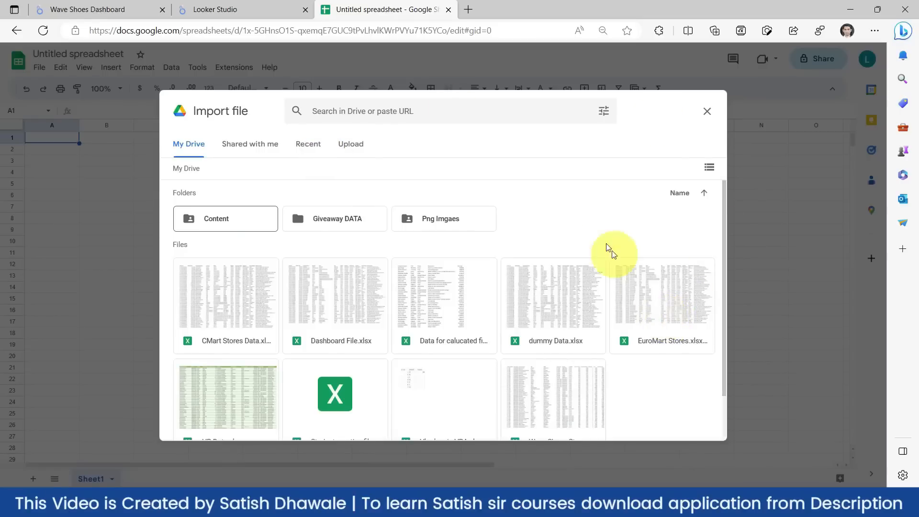
click(347, 150)
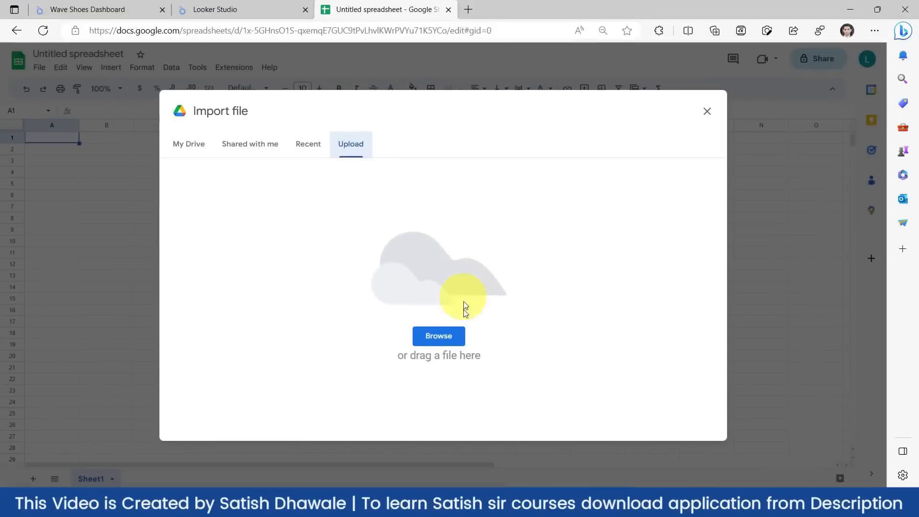
- Upload Wave Shoes Store _ Sales Data - 2.xlsx from the computer
click(444, 337)
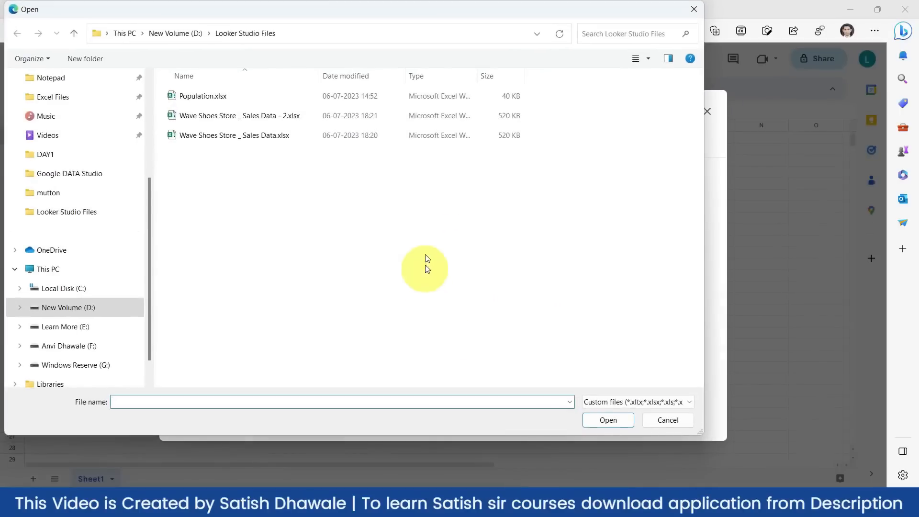
click(221, 117)
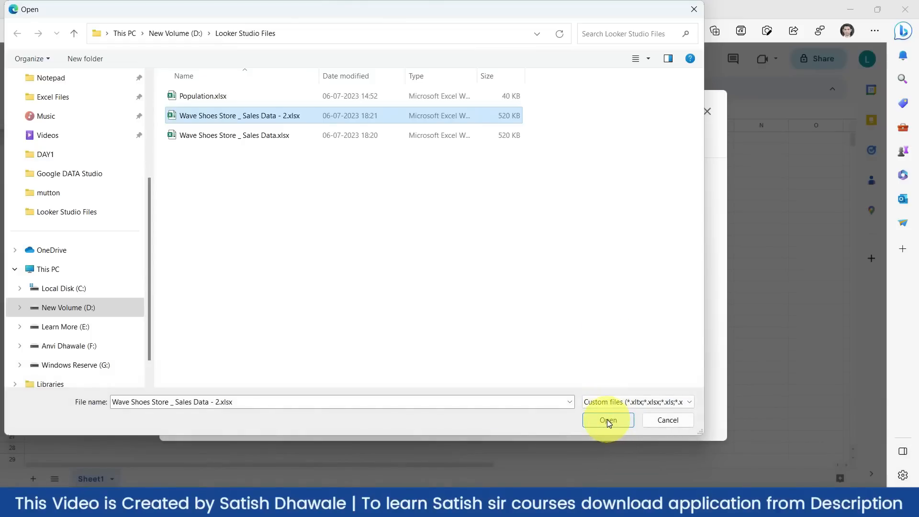
click(607, 419)
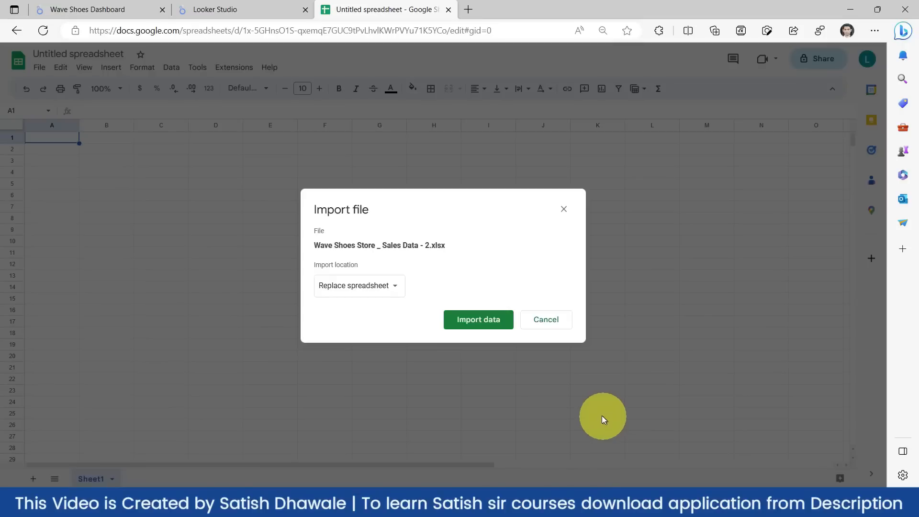
- Import the sales data with the import location set to Replace spreadsheet
click(365, 292)
click(363, 290)
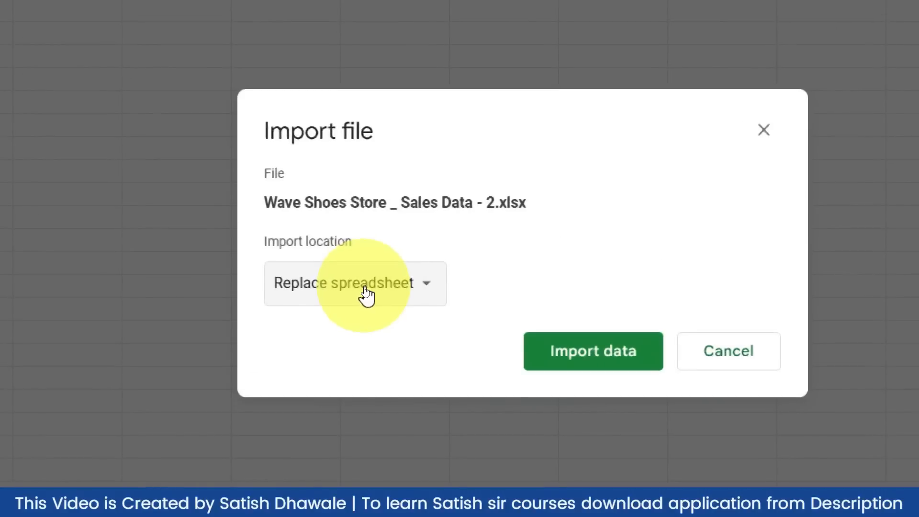
click(364, 290)
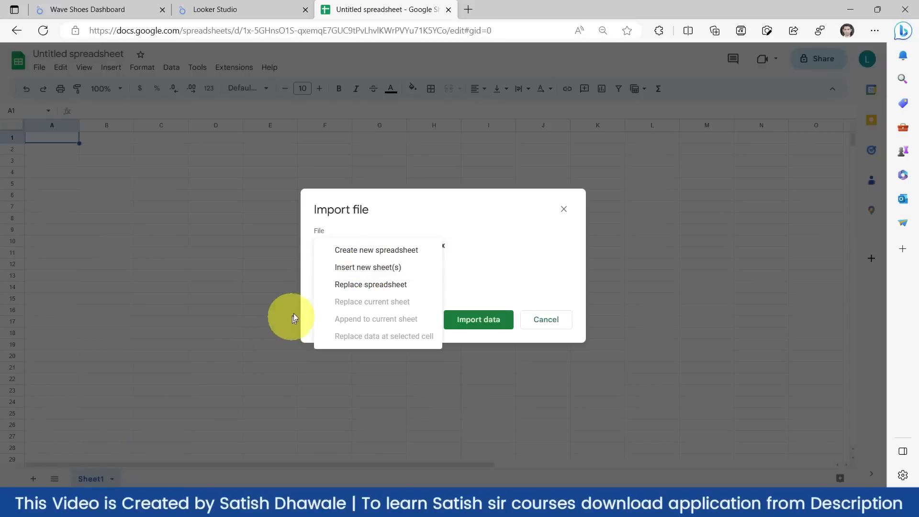
click(346, 267)
click(346, 286)
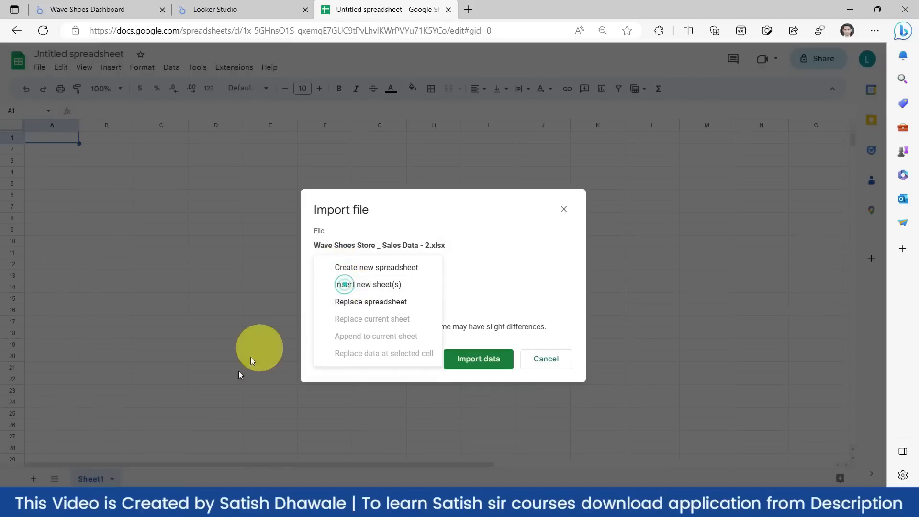
click(373, 301)
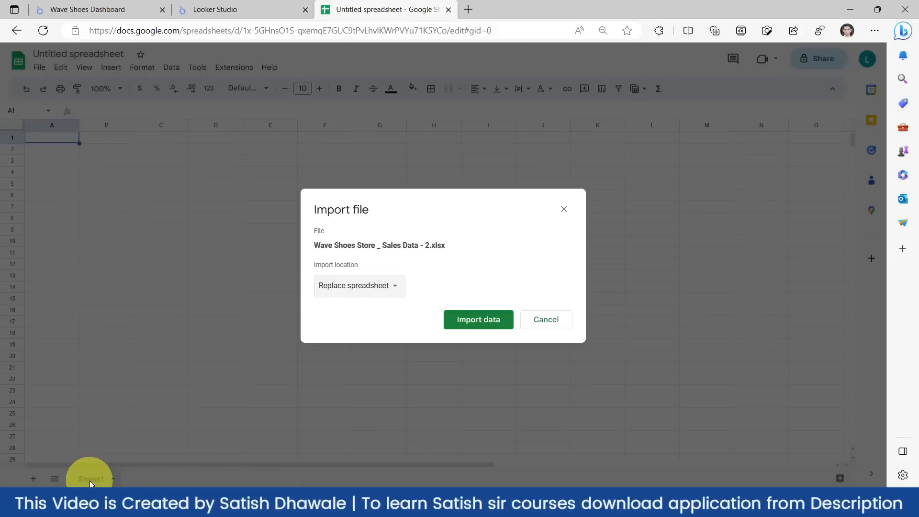
click(489, 322)
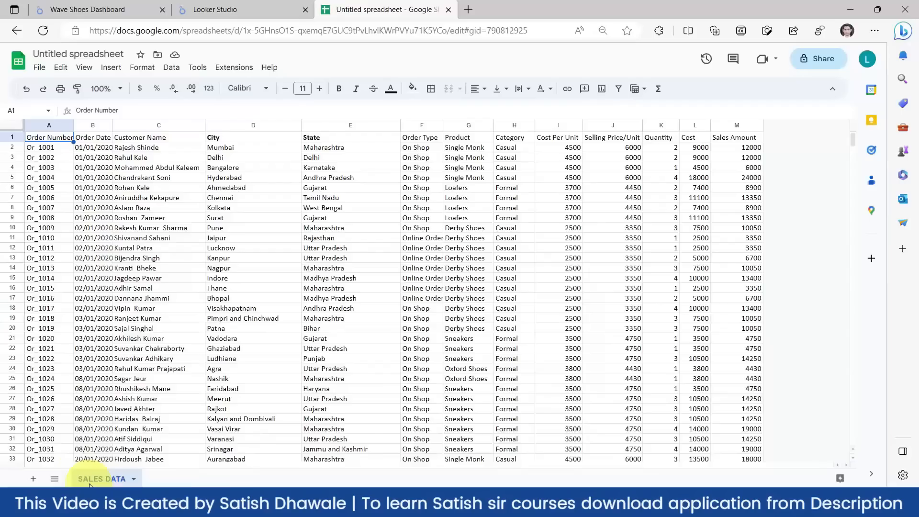
- Rename the spreadsheet to 'Wave Shoes Store Sales Data', correcting the lowercase s in Store
key(alt+Tab)
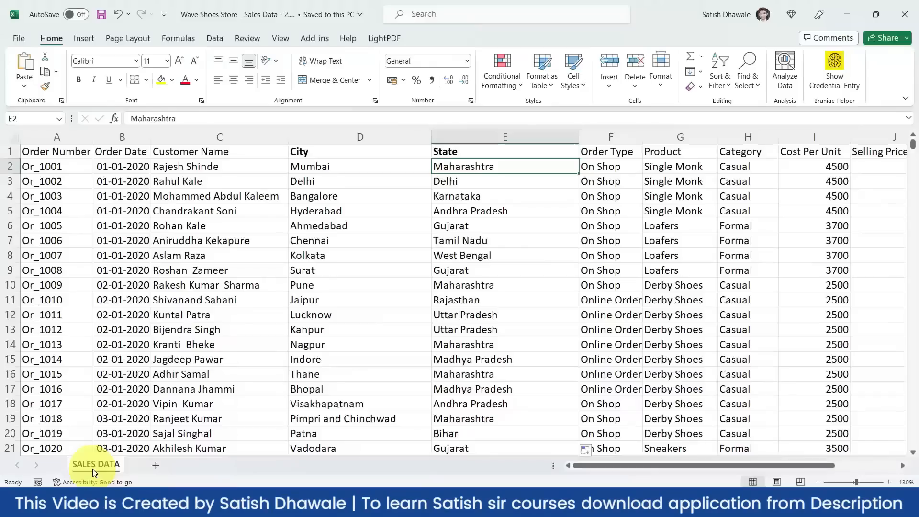
key(alt+Tab)
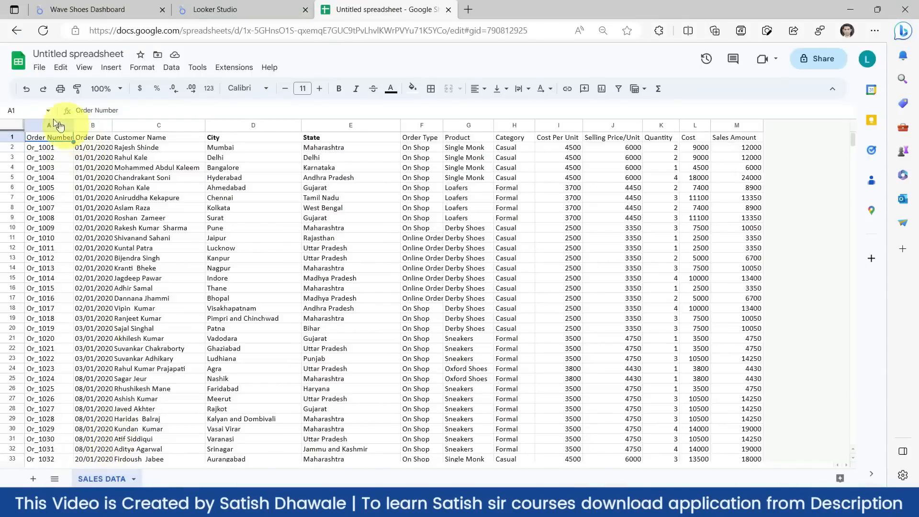
click(38, 53)
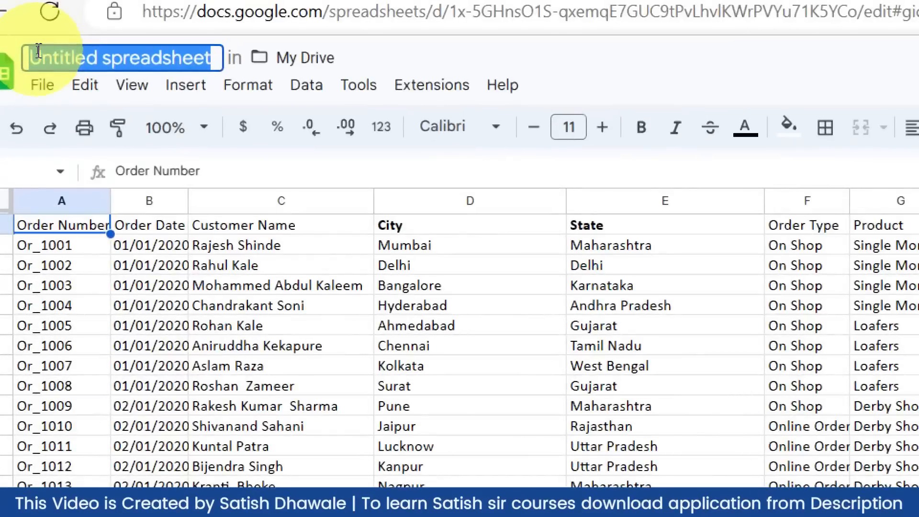
text(wA)
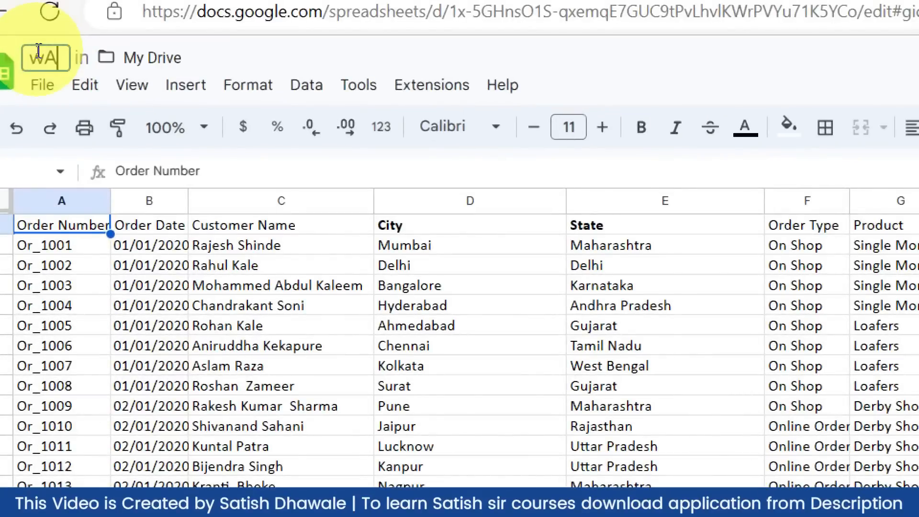
key(BackSpace)
key(BackSpace)
text(Wave)
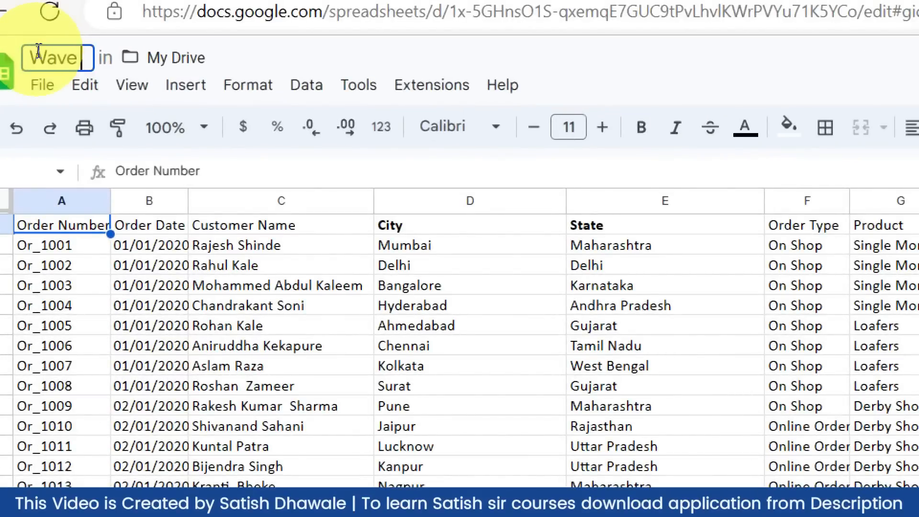
text( Shoes store)
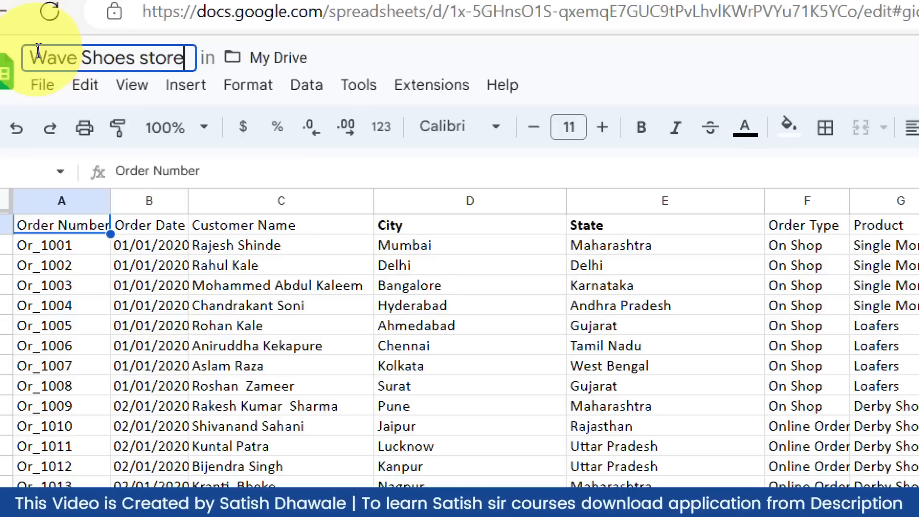
text( Sales)
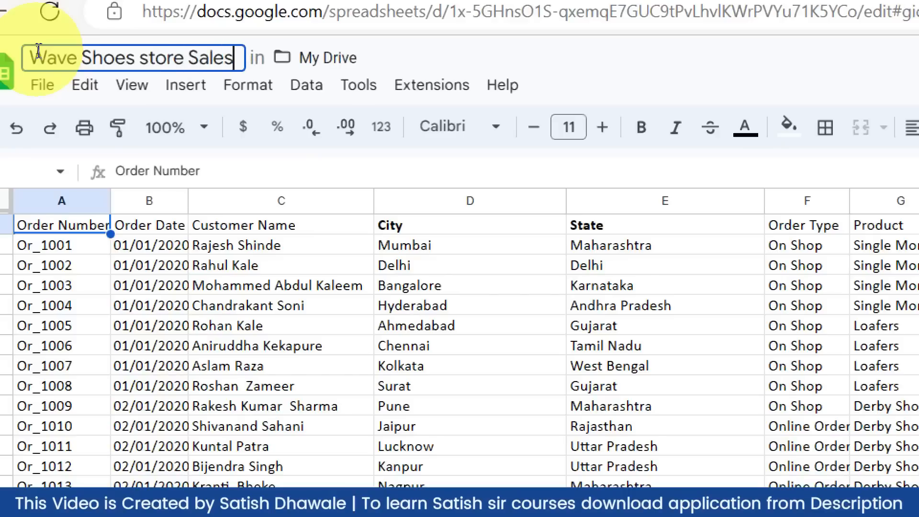
text( Data)
key(Left)
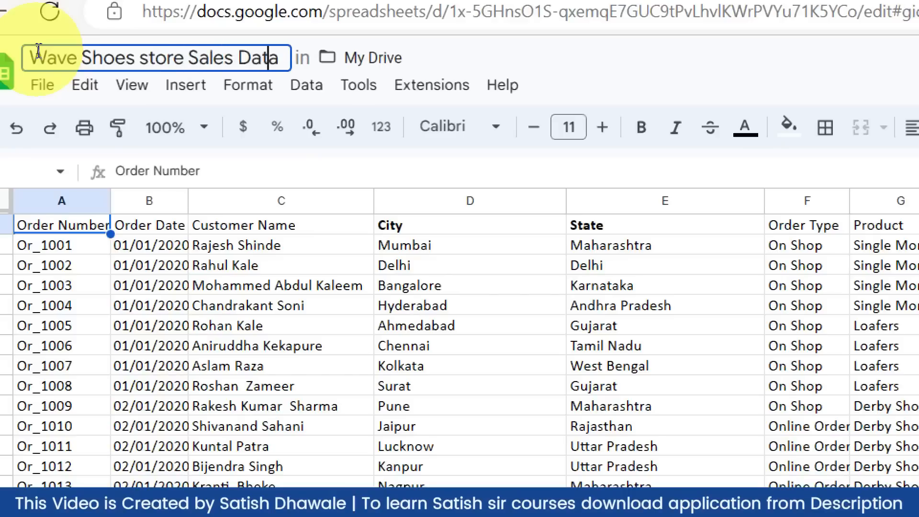
key(Left)
key(Left)
key(Left)
key(Left)
key(Left)
key(Left)
key(Left)
key(Left)
key(Left)
key(Left)
key(Left)
key(Left)
key(Left)
key(Left)
key(BackSpace)
text(S)
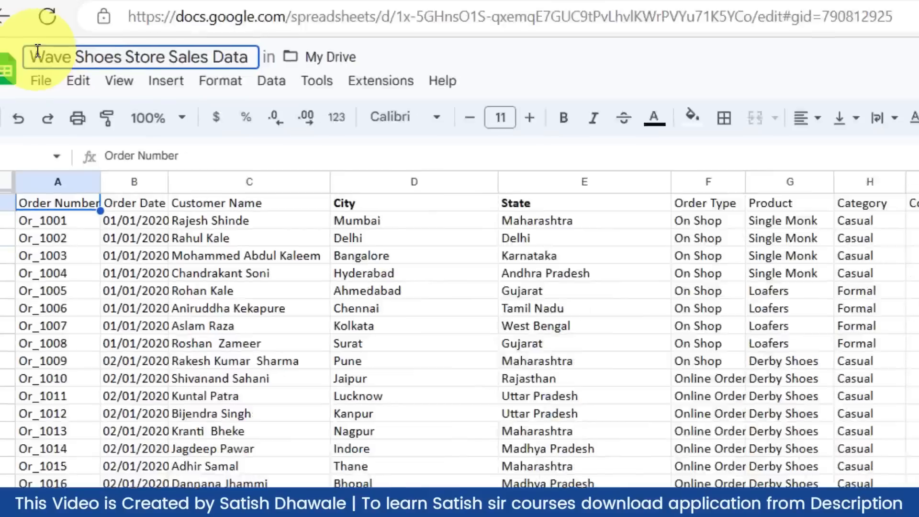
key(Return)
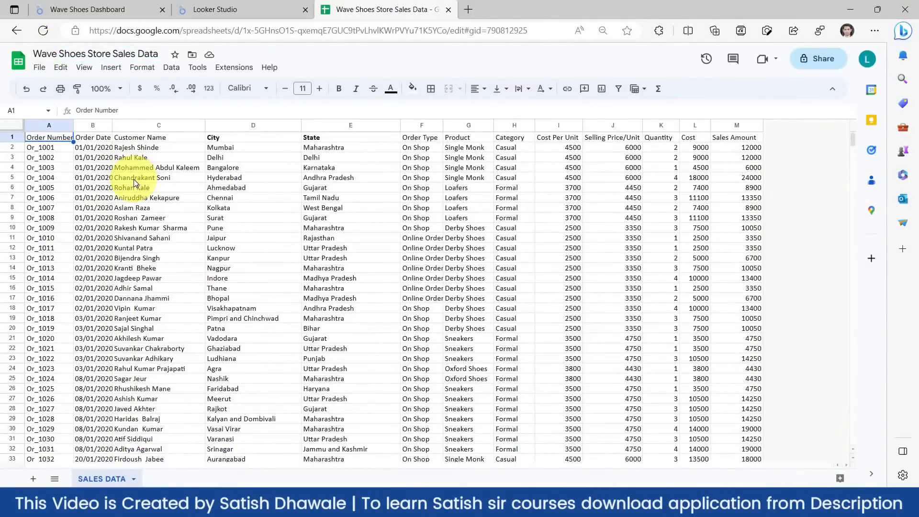
- Select the Order Number column in Google Sheets, then switch to Excel and select it there
click(40, 67)
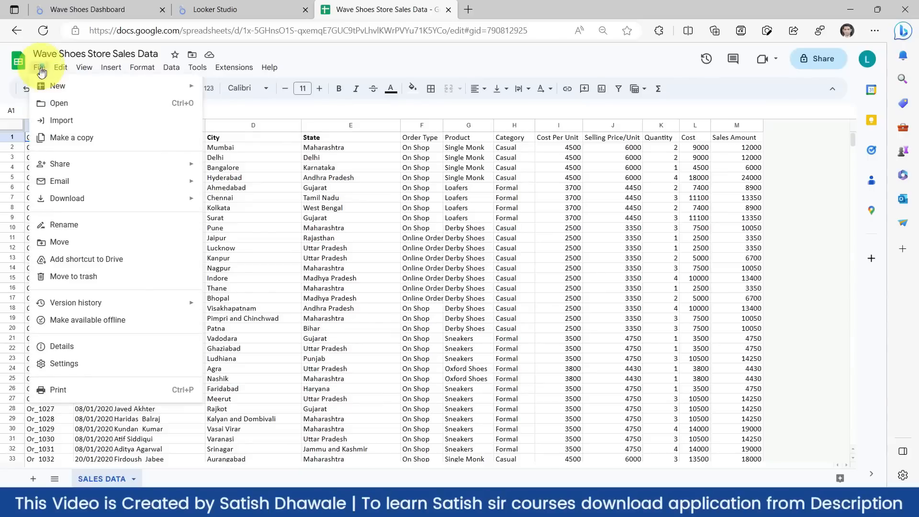
click(327, 197)
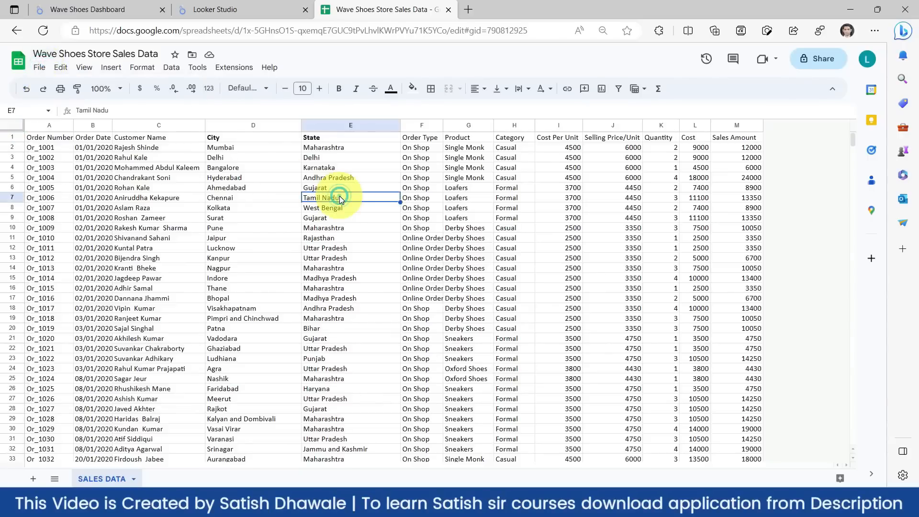
click(42, 125)
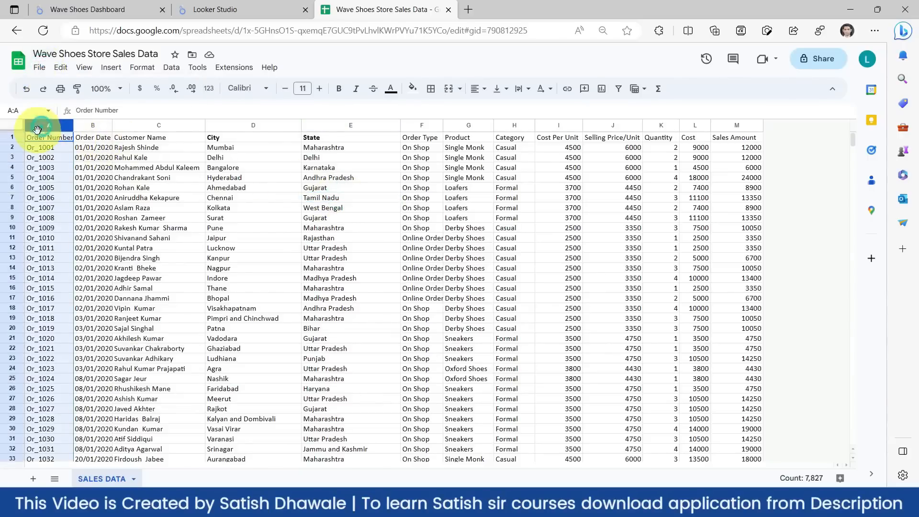
key(alt+Tab)
click(58, 136)
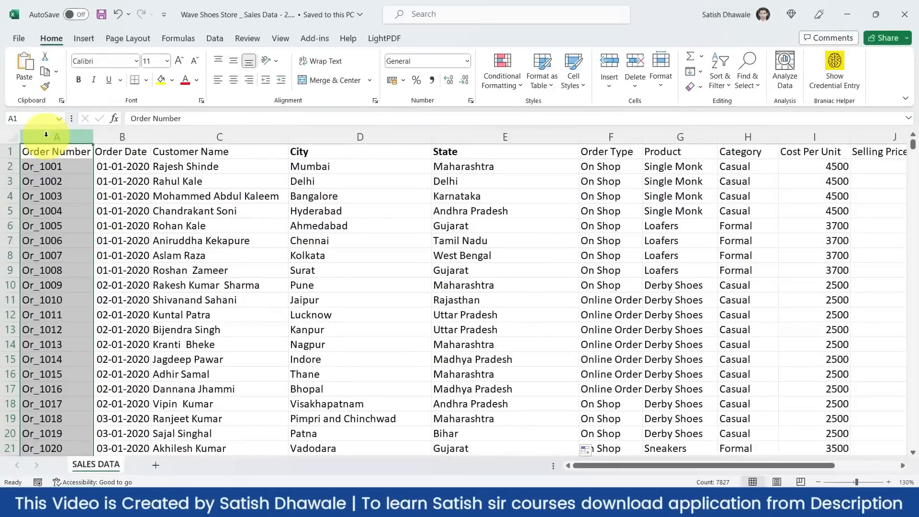
click(119, 137)
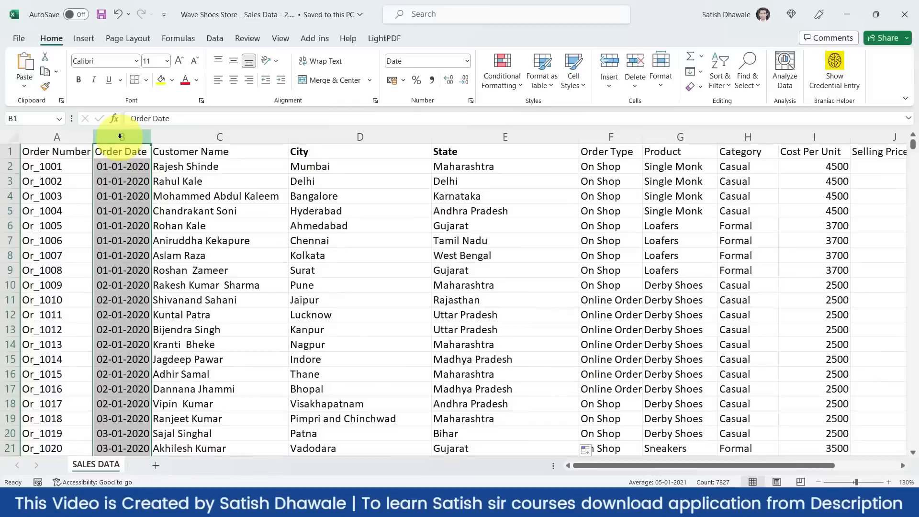
click(124, 152)
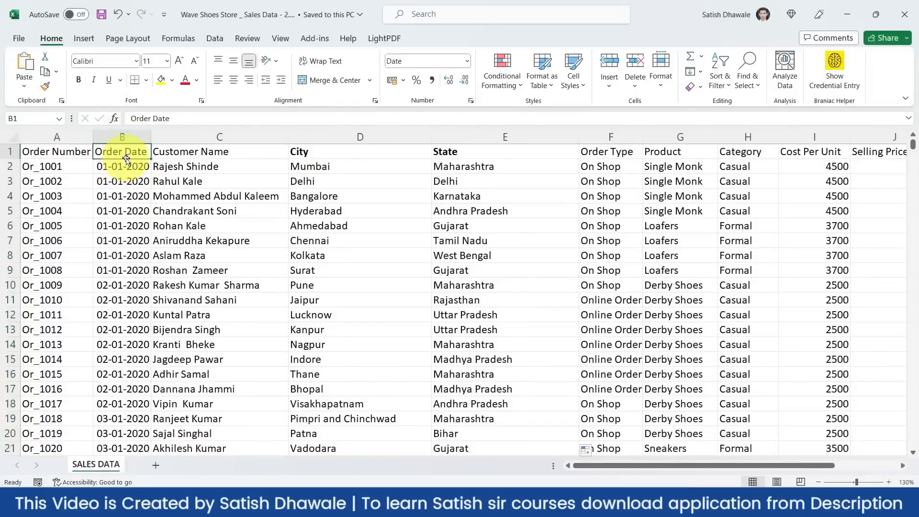
key(ctrl+Down)
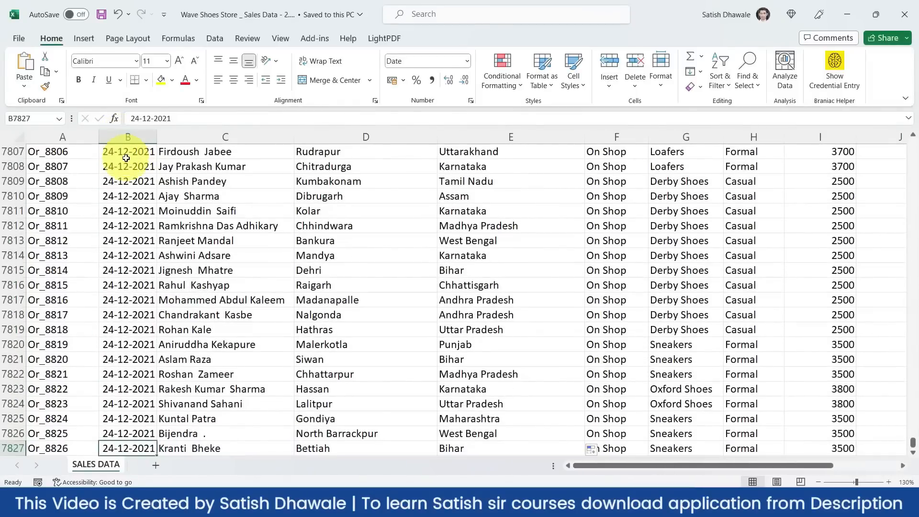
key(ctrl+Up)
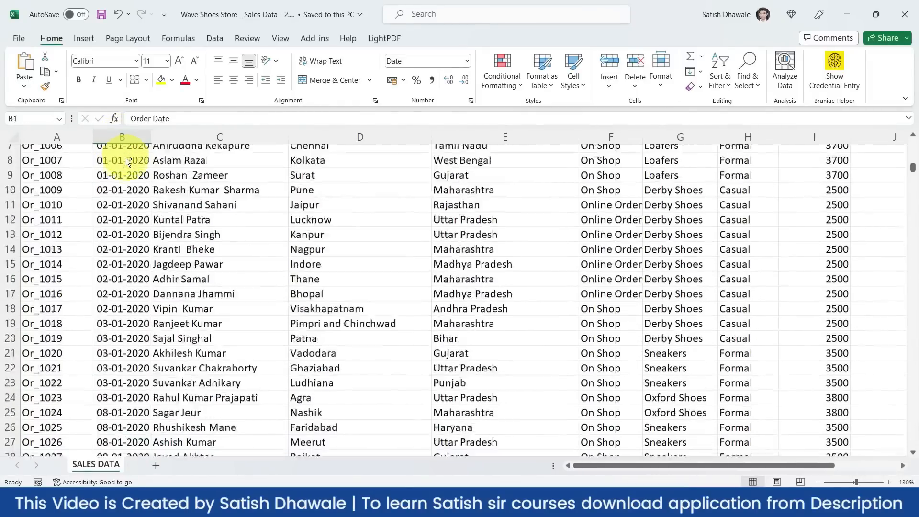
key(ctrl+Down)
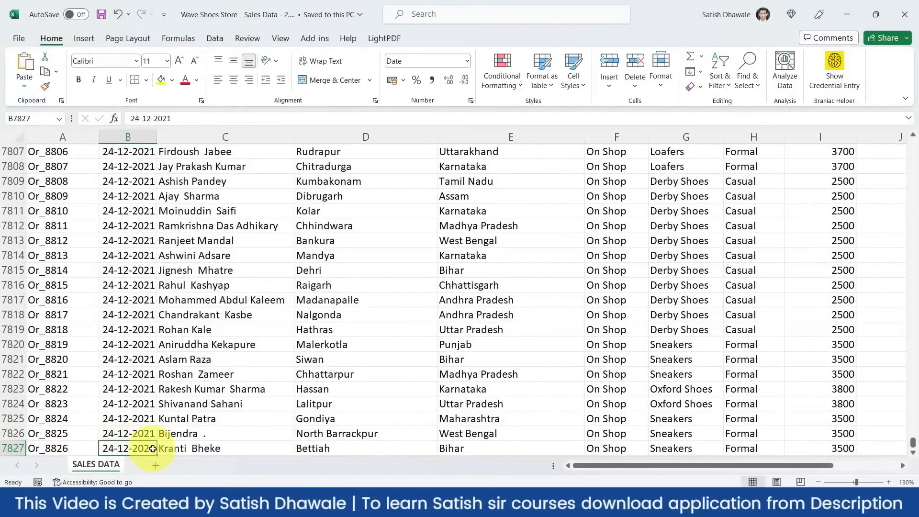
key(ctrl+Up)
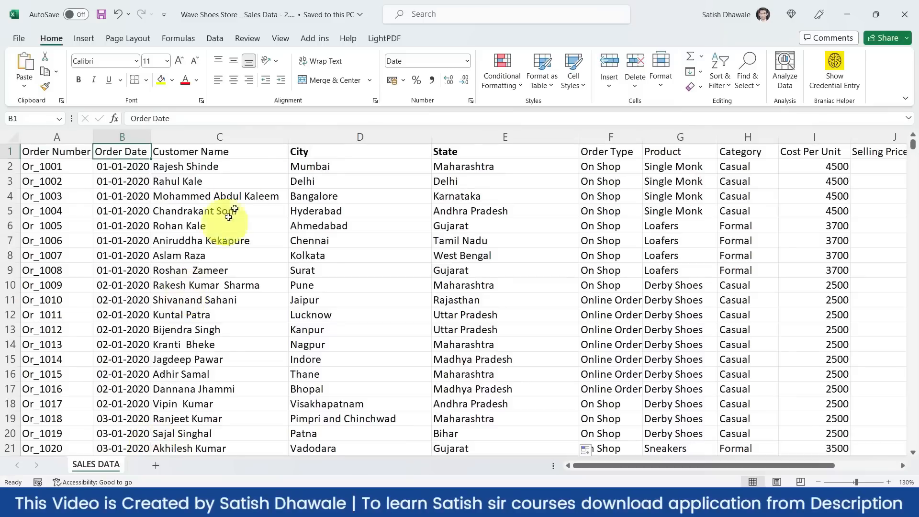
- Select each Excel column in turn, from Customer Name through Cost Per Unit
click(231, 151)
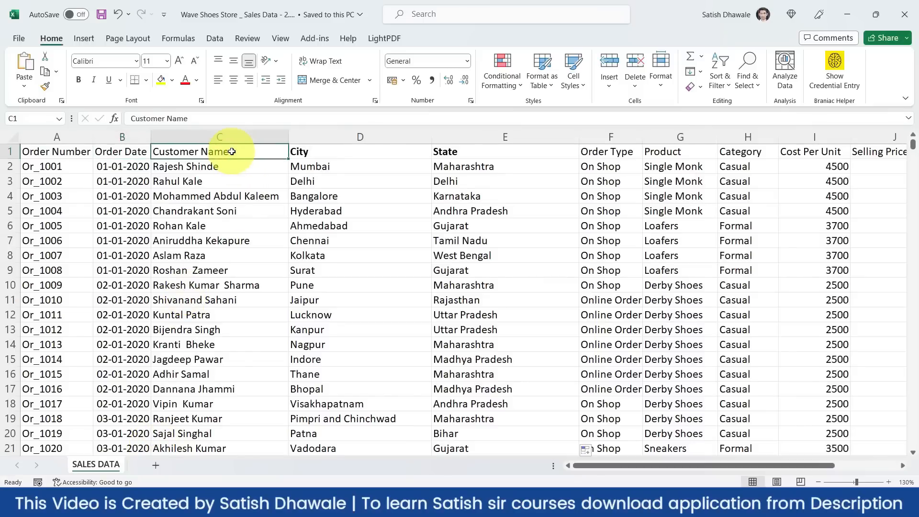
click(232, 135)
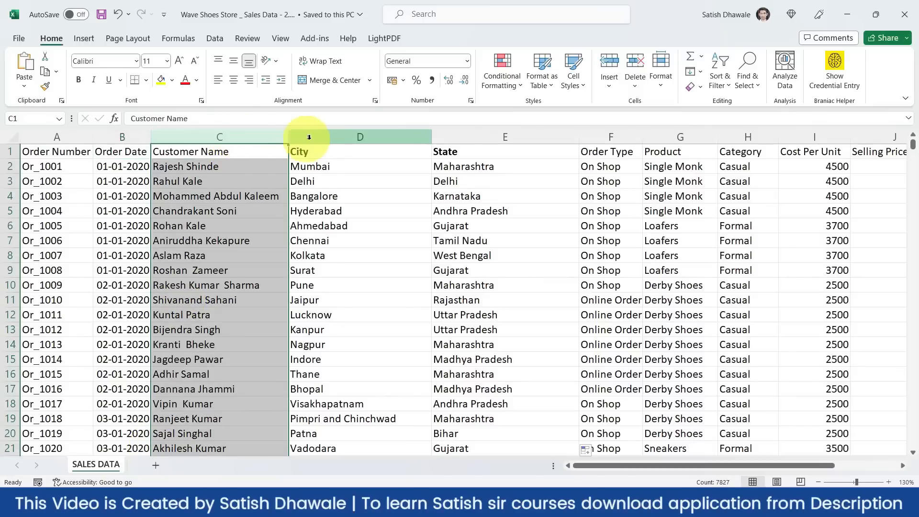
click(308, 137)
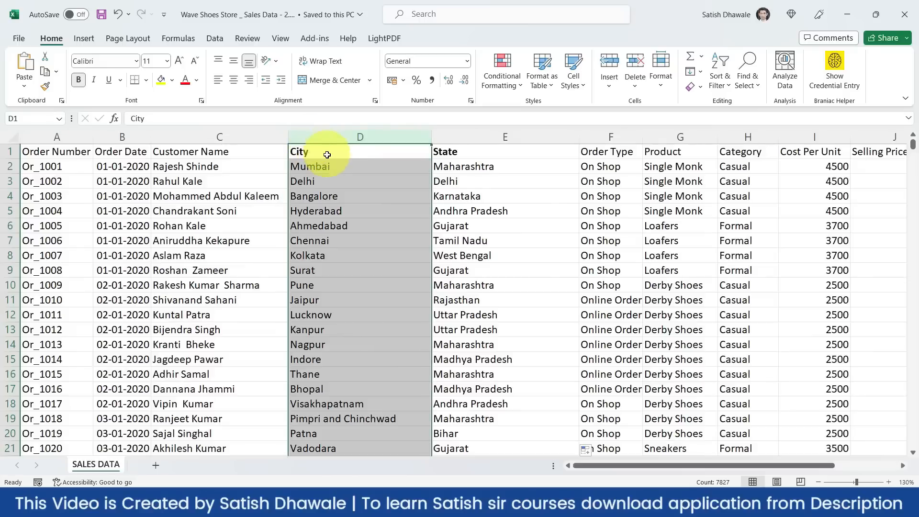
click(468, 137)
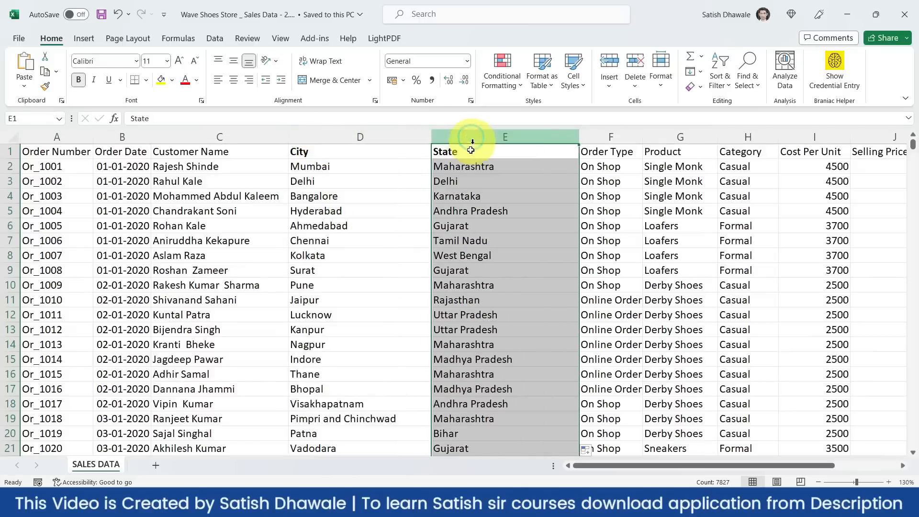
click(358, 178)
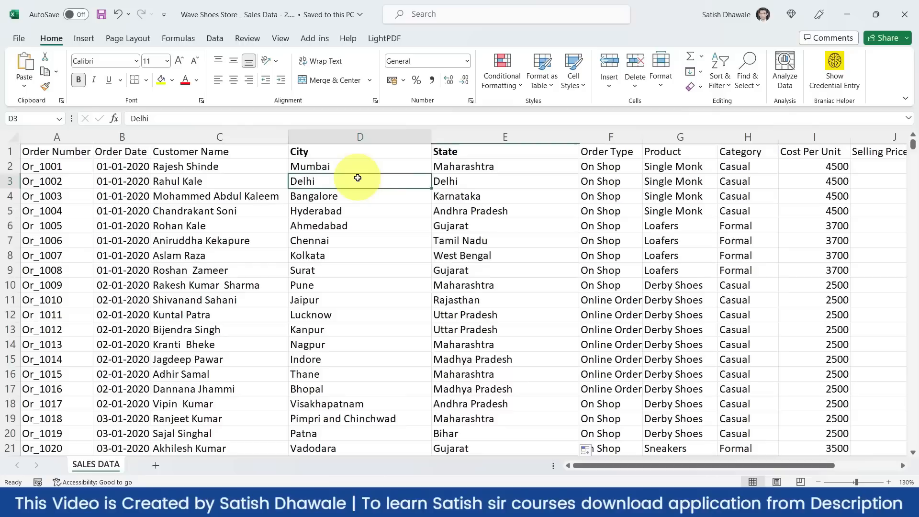
click(452, 180)
click(490, 145)
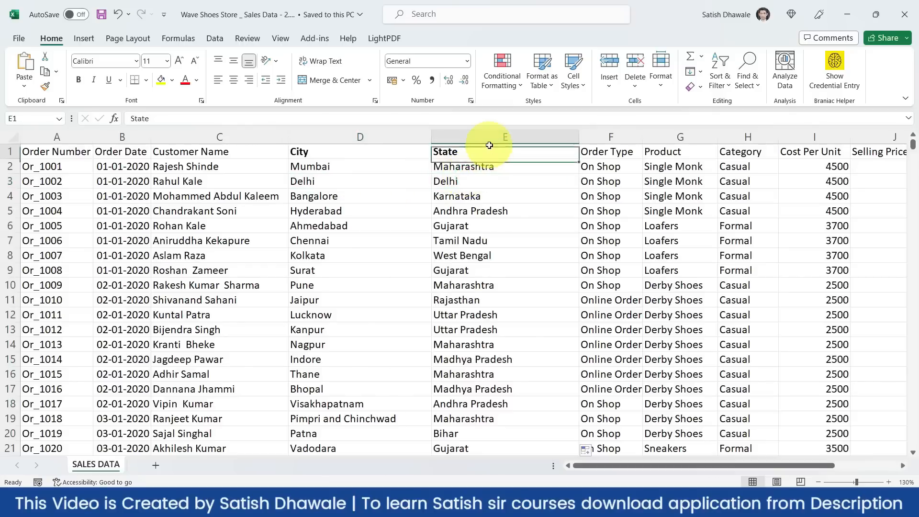
click(547, 137)
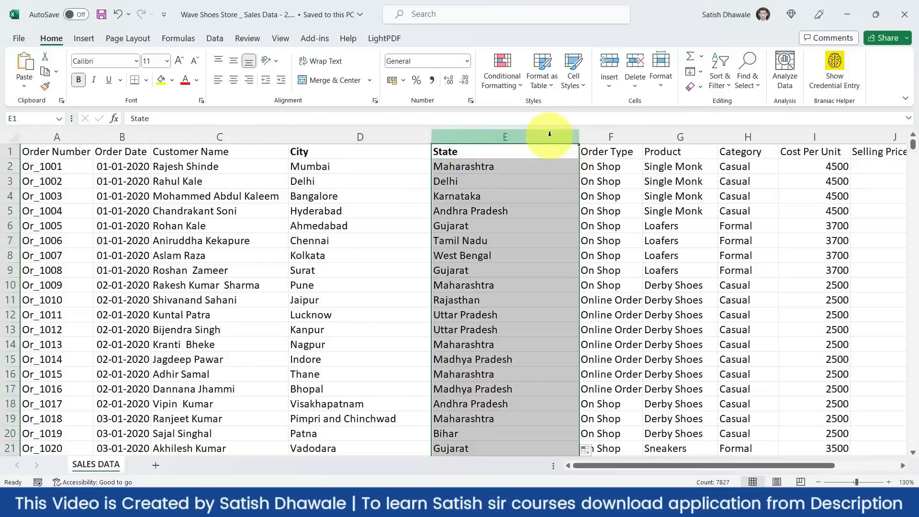
click(609, 137)
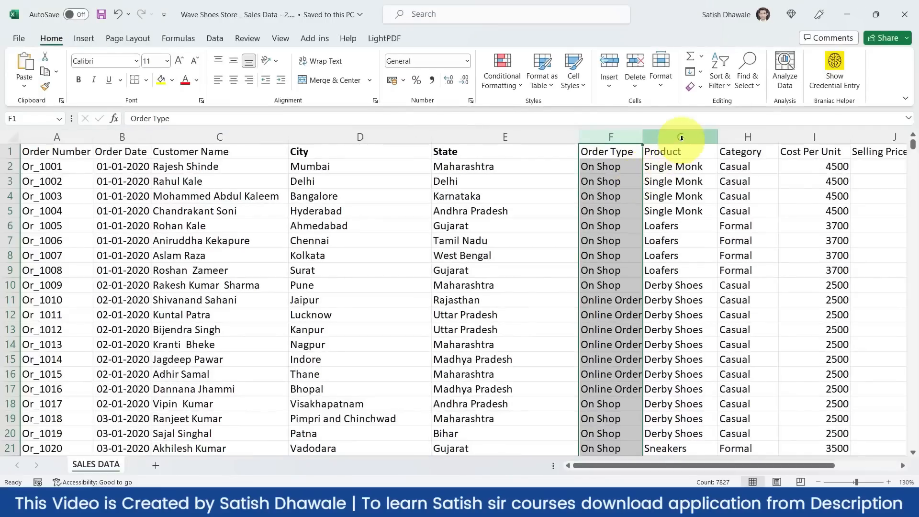
click(682, 138)
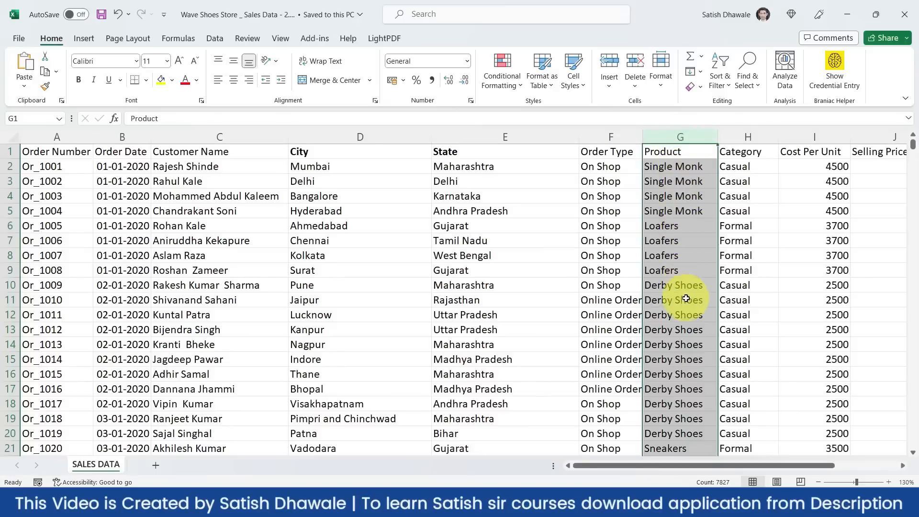
click(749, 138)
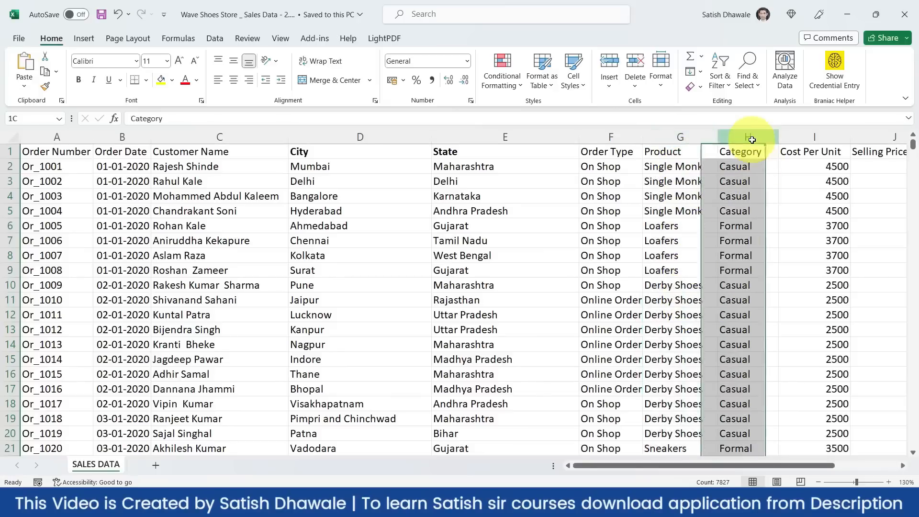
click(830, 138)
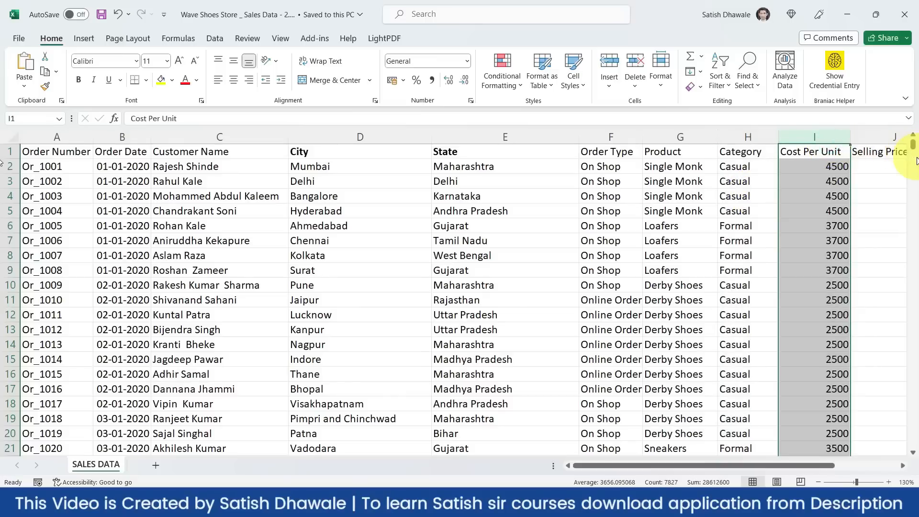
- Step along the first order's row, from Or_1001 to the Cost and Sales Amount values
key(Right)
key(Right)
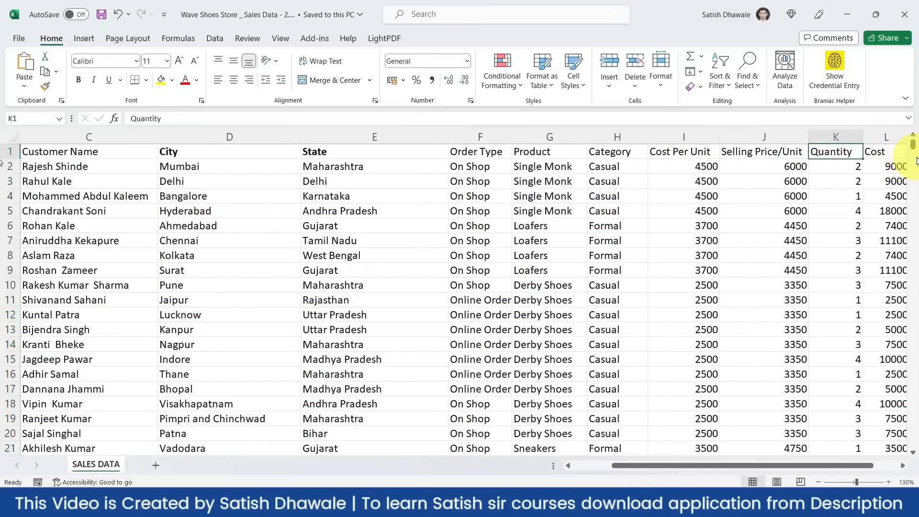
key(Left)
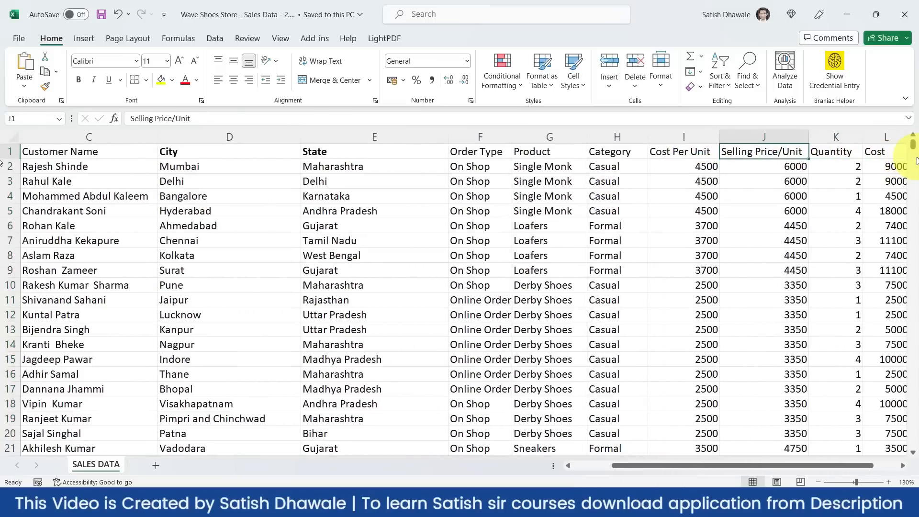
key(Right)
key(Right)
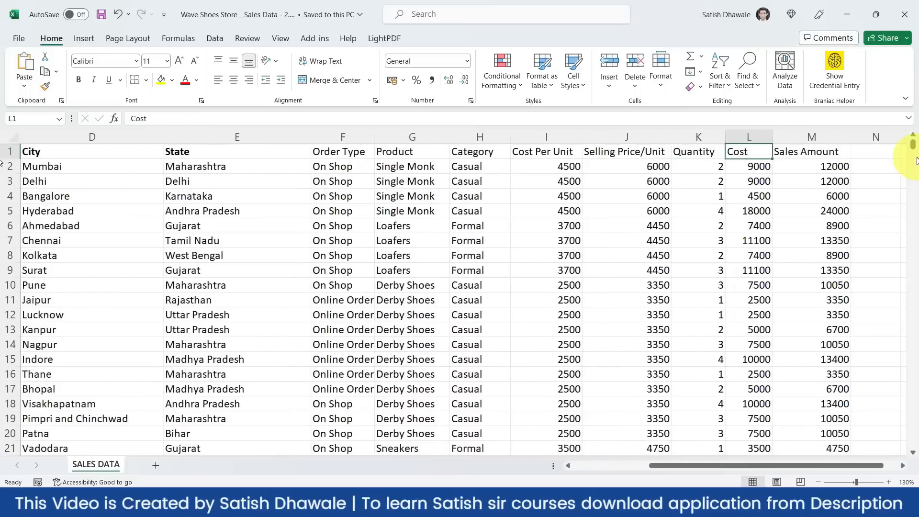
key(Down)
key(Right)
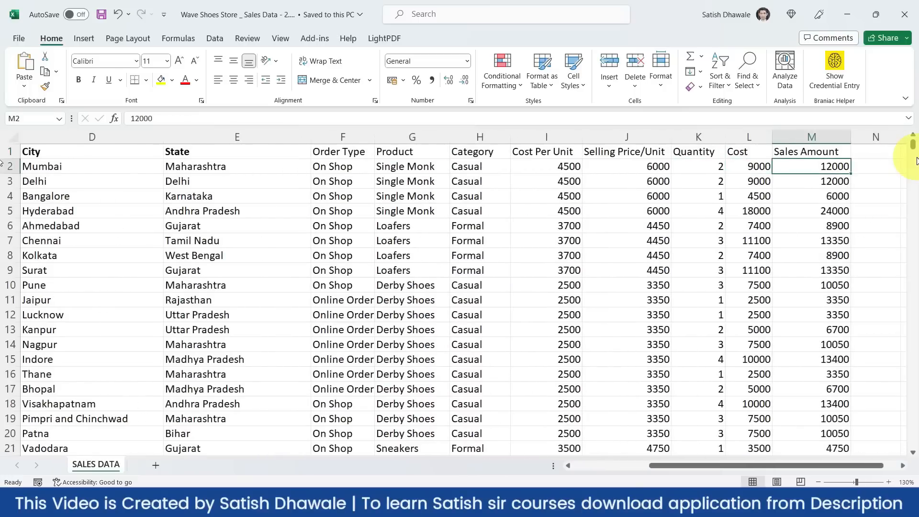
key(Left)
key(Left)
key(Left)
key(Left)
key(Left)
key(Left)
key(Left)
key(Left)
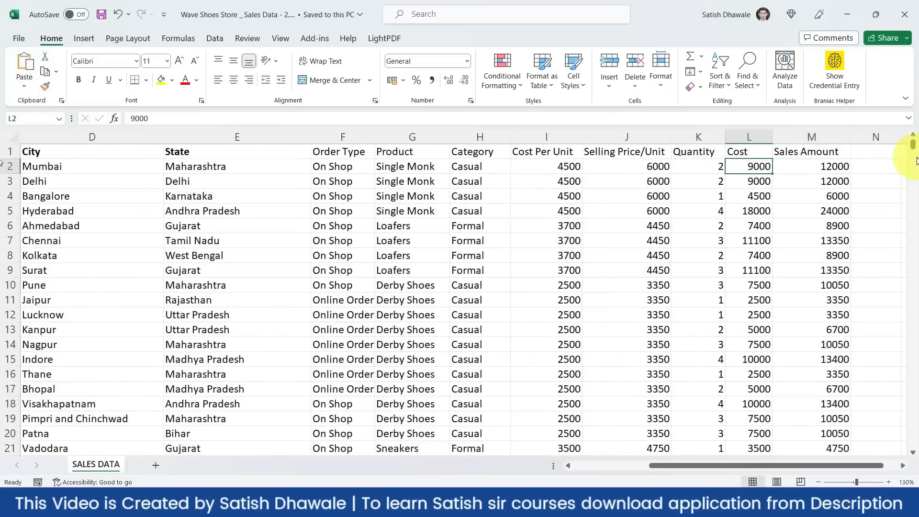
key(Home)
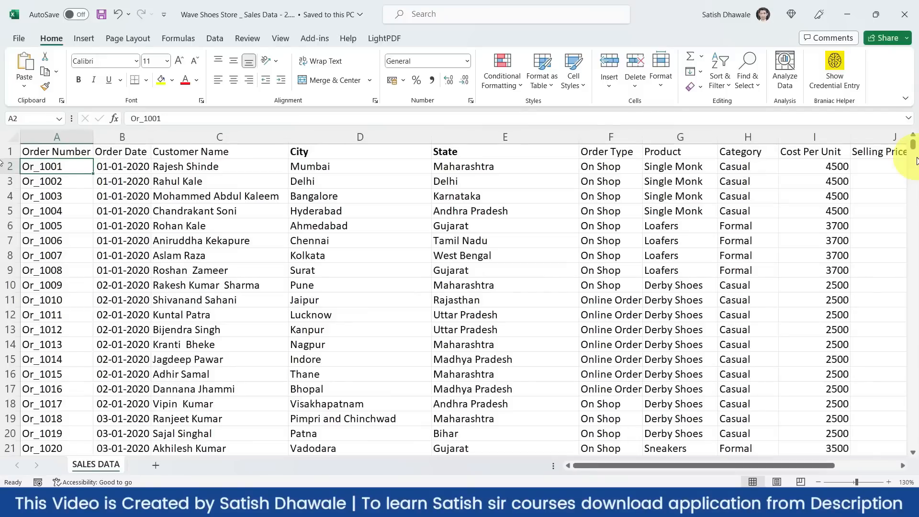
key(Right)
key(Right)
key(Right)
key(Right)
key(Right)
key(Right)
key(Right)
key(Right)
key(Right)
key(Right)
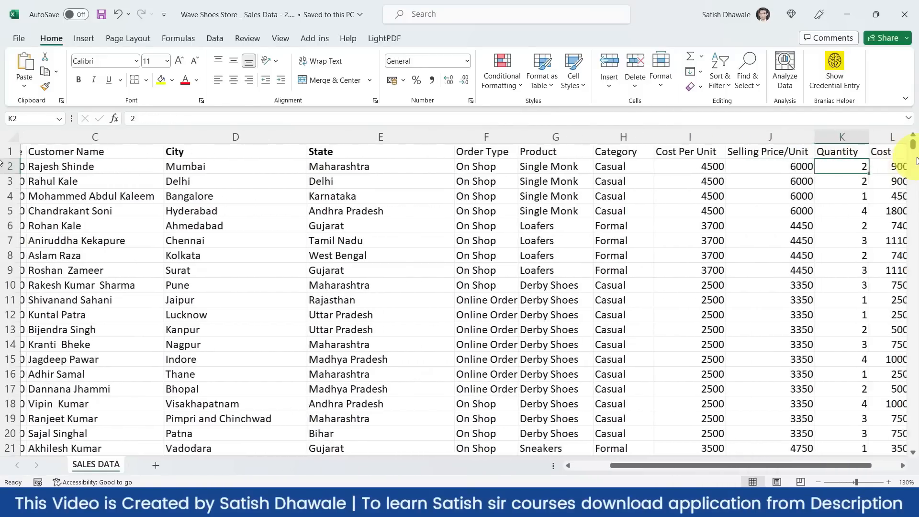
key(Left)
key(Left)
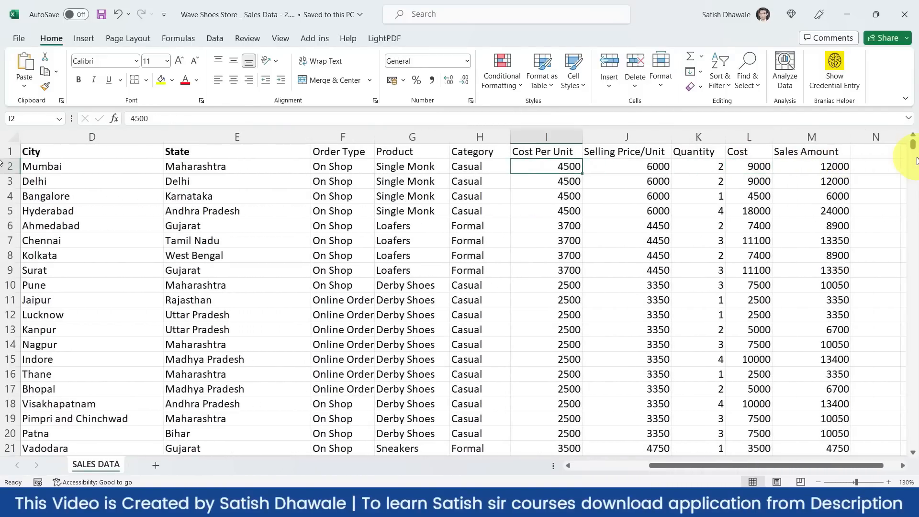
key(Right)
key(Right)
key(Right)
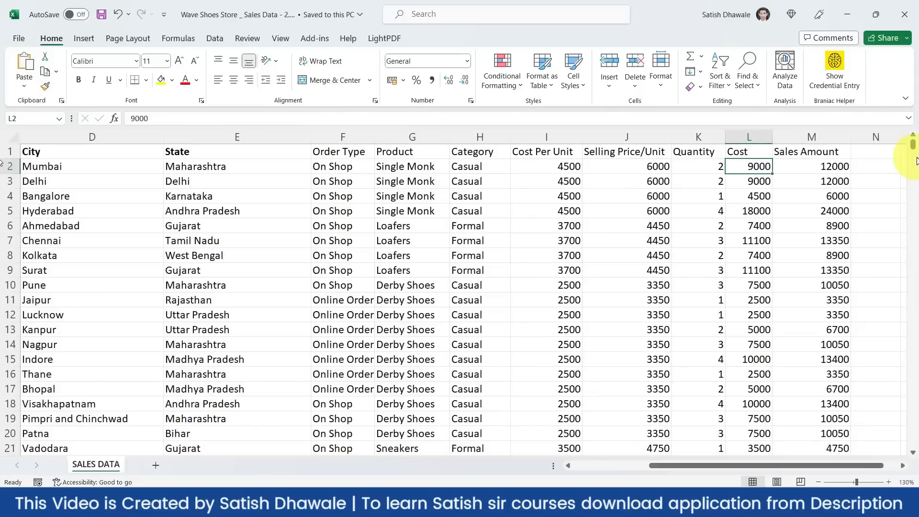
key(Right)
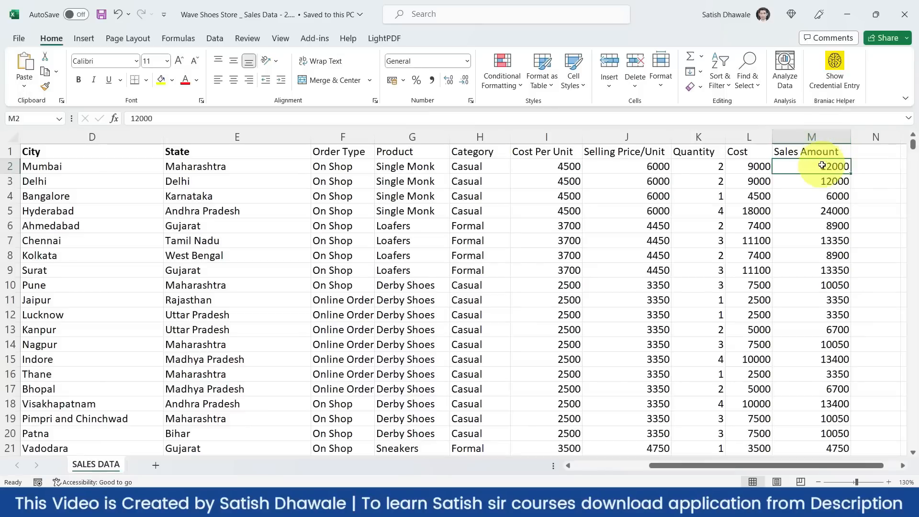
- Highlight the Cost and Sales Amount values, then return to A1 and the Google Sheets browser
click(826, 166)
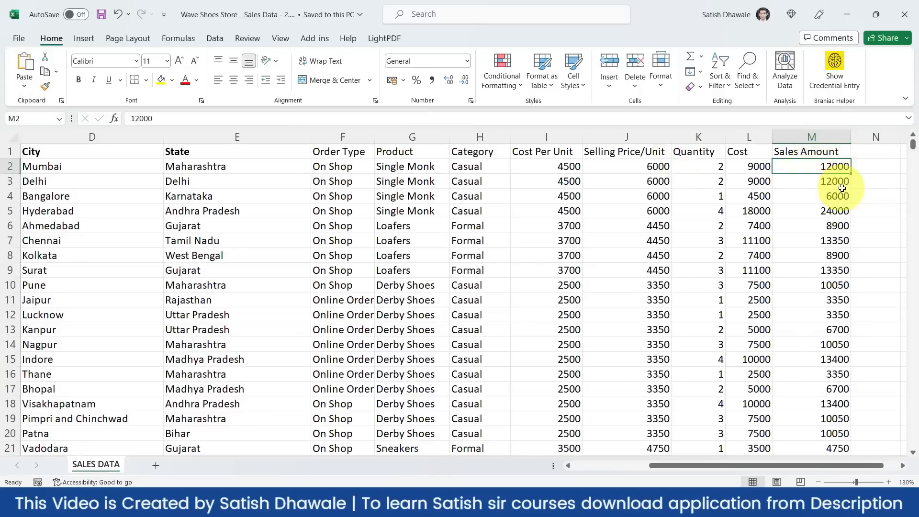
mouse_move(759, 168)
mouse_down()
mouse_move(826, 177)
mouse_move(754, 166)
mouse_up()
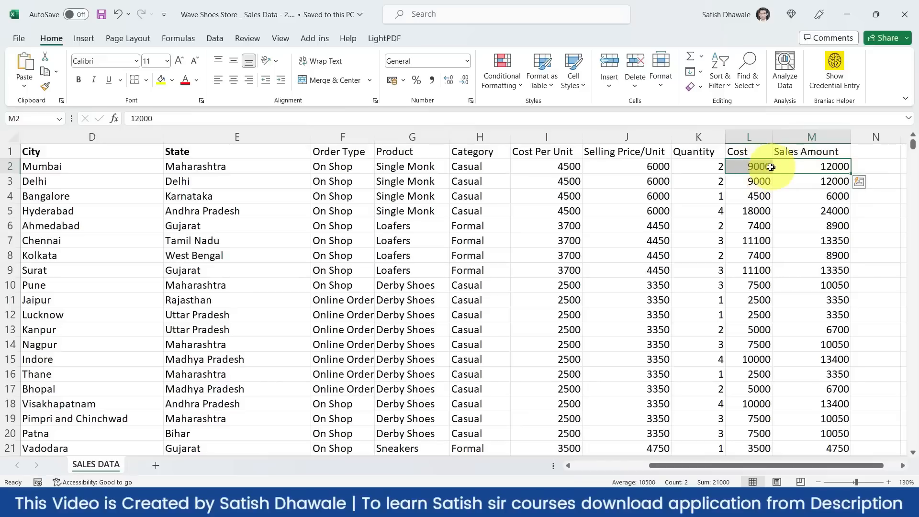
click(759, 167)
click(550, 167)
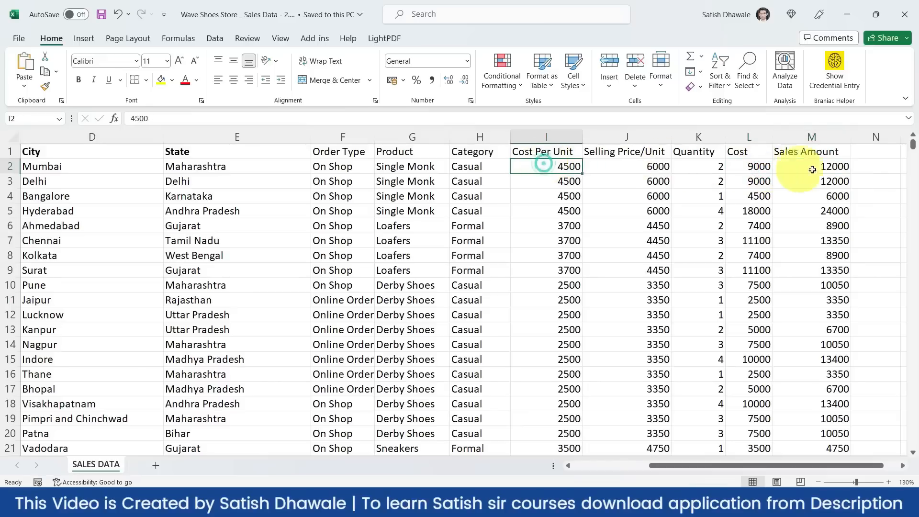
drag(832, 181, 830, 314)
click(812, 137)
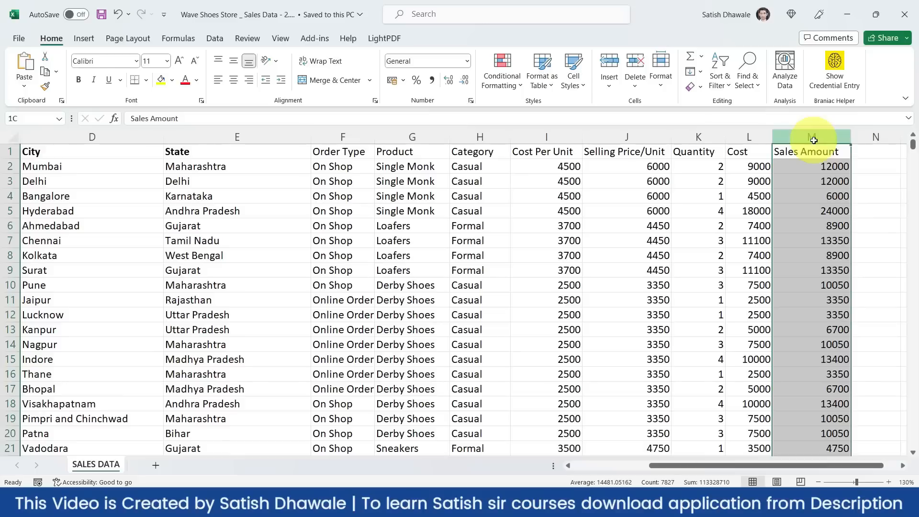
key(ctrl+Home)
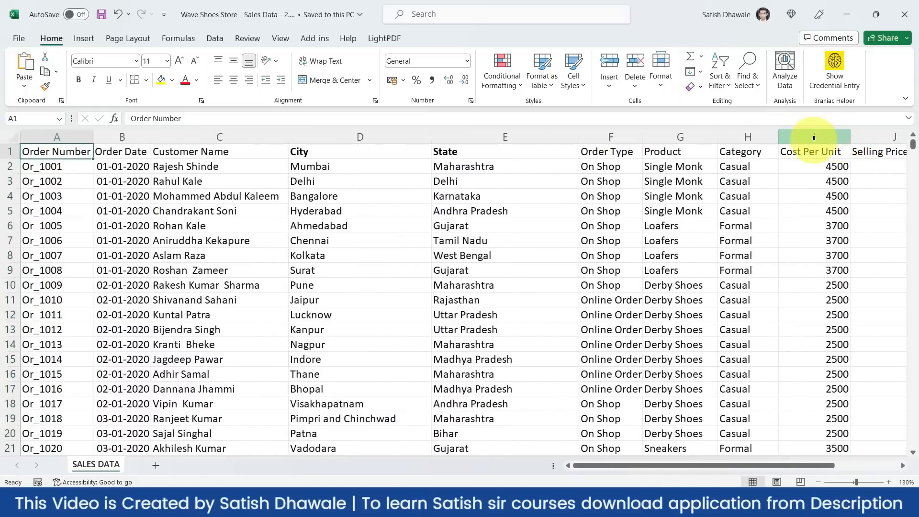
key(alt+Tab)
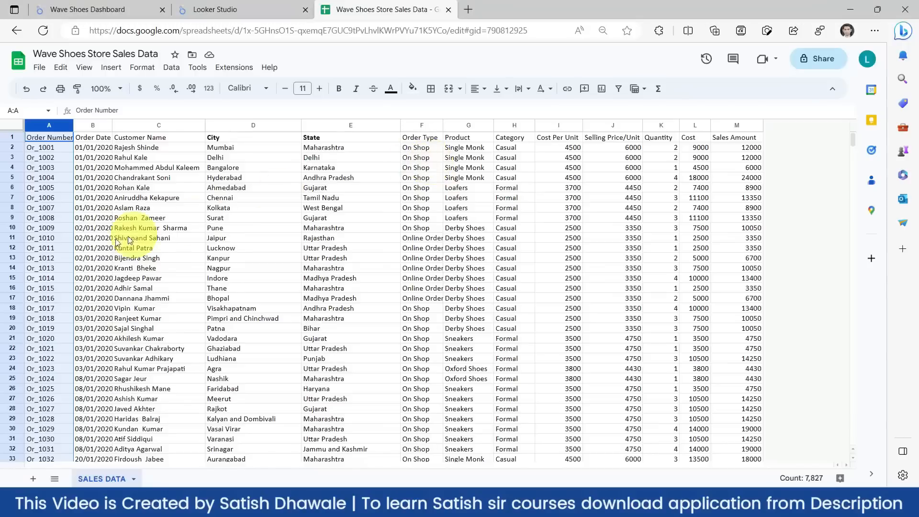
- Clear the column selection in Google Sheets and go to the Looker Studio tab
click(191, 258)
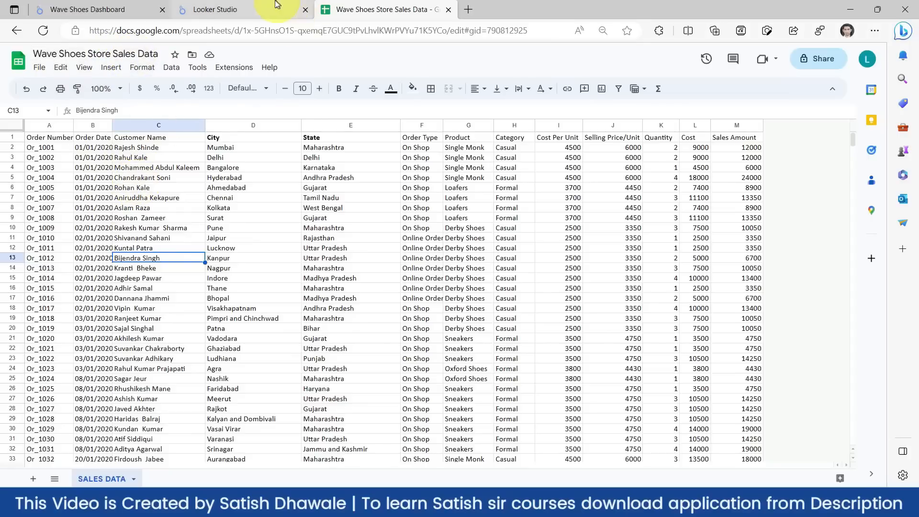
click(258, 10)
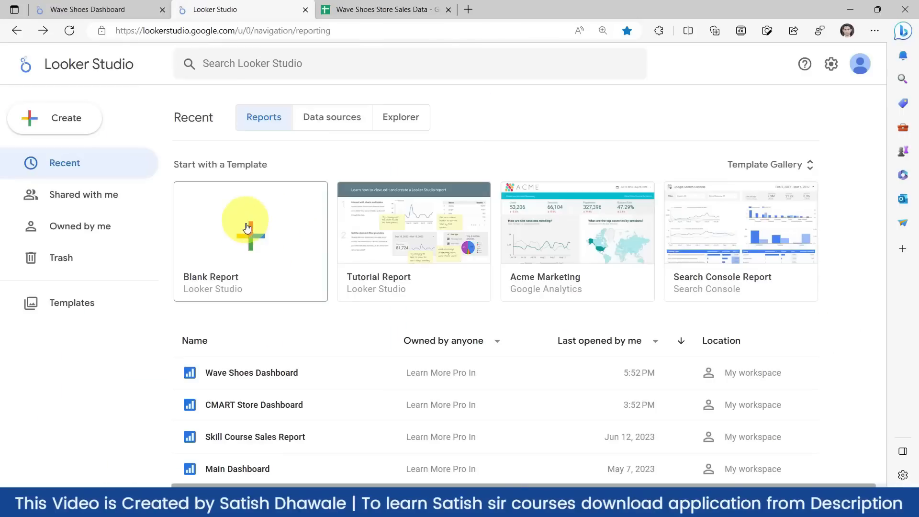
- Start a new report from the Blank Report template
click(248, 238)
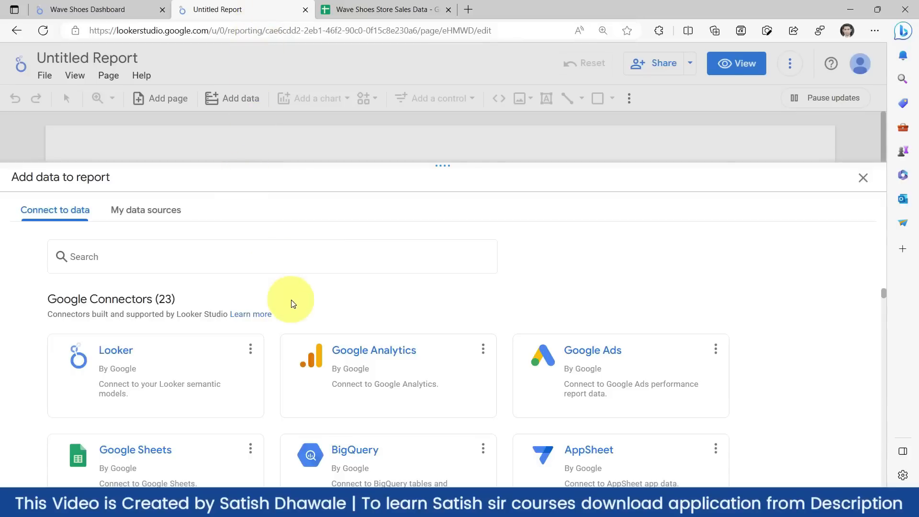
- Browse the connector list, then close the Add data panel
click(262, 269)
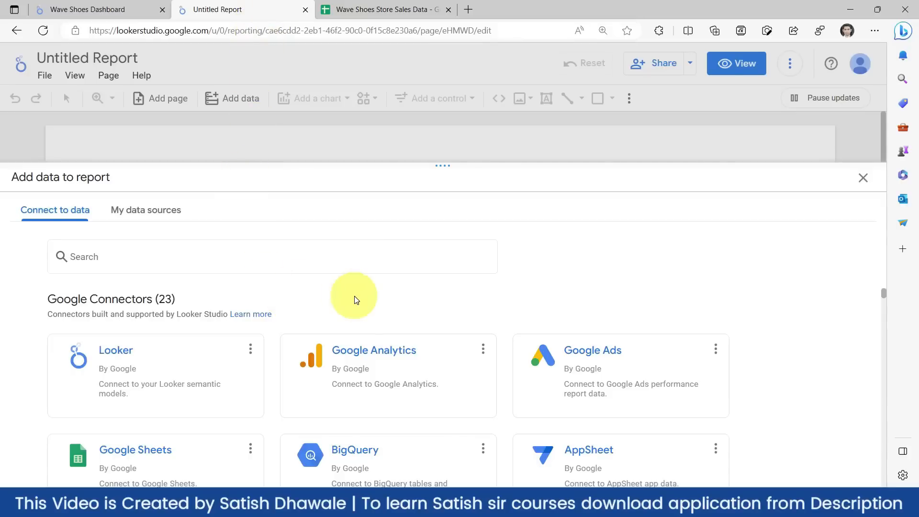
scroll(380, 381, down, 2)
scroll(379, 383, down, 3)
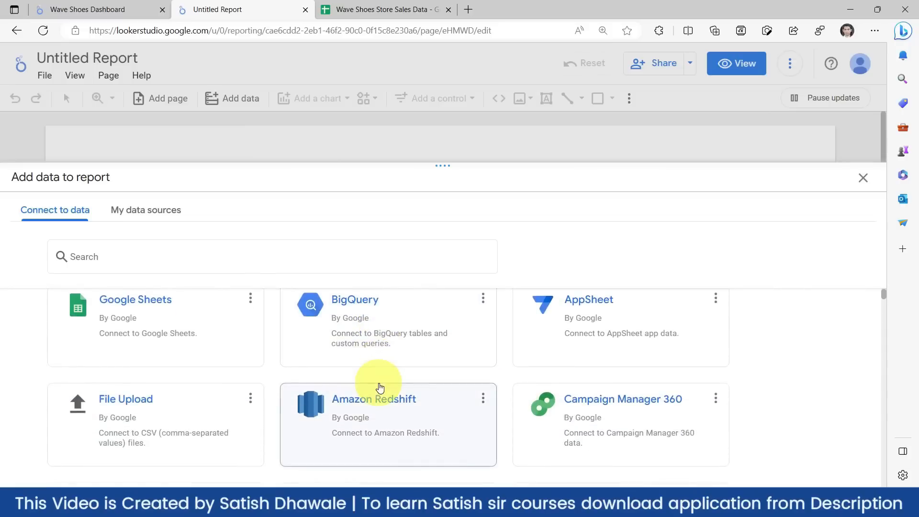
scroll(379, 386, up, 3)
scroll(379, 387, up, 2)
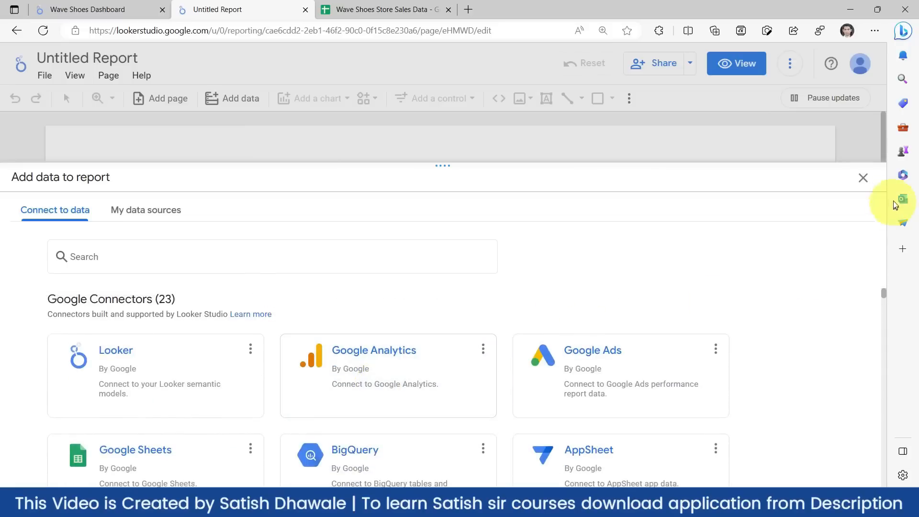
click(864, 180)
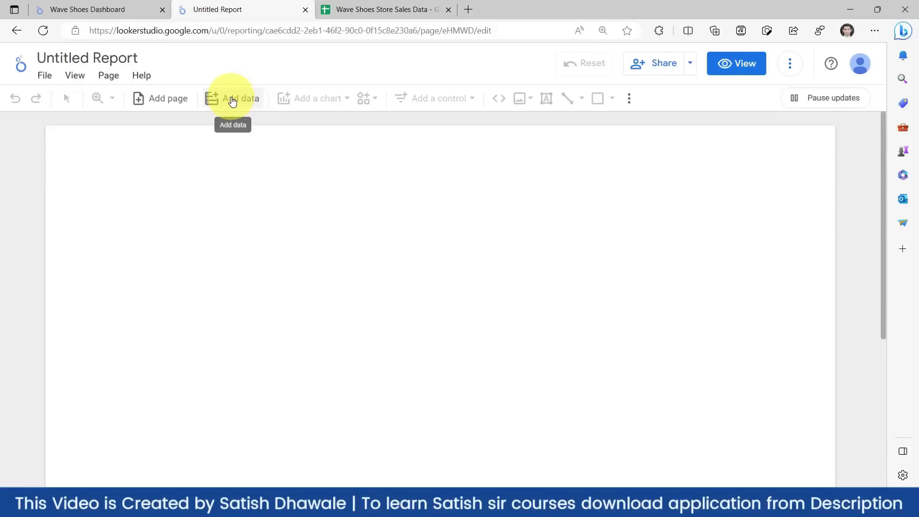
- Reopen Add data, scroll through the connectors and choose Google Sheets
click(232, 100)
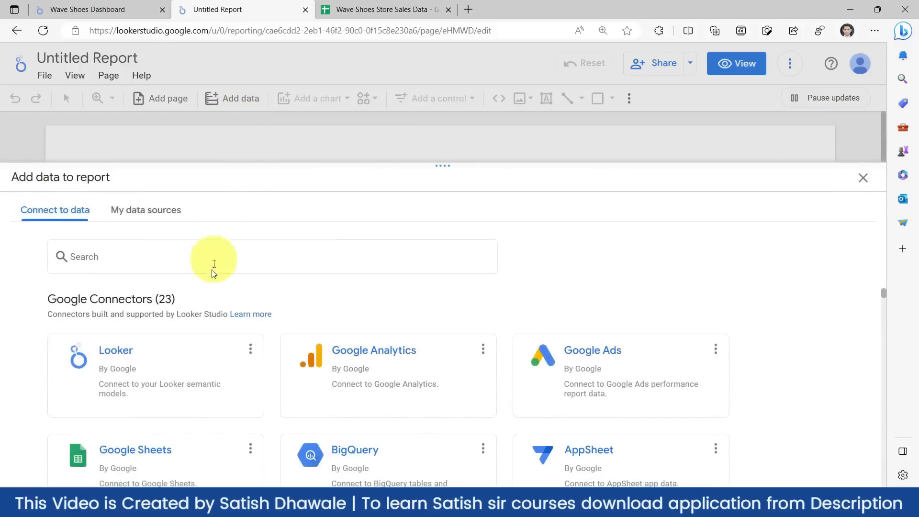
scroll(172, 383, down, 1)
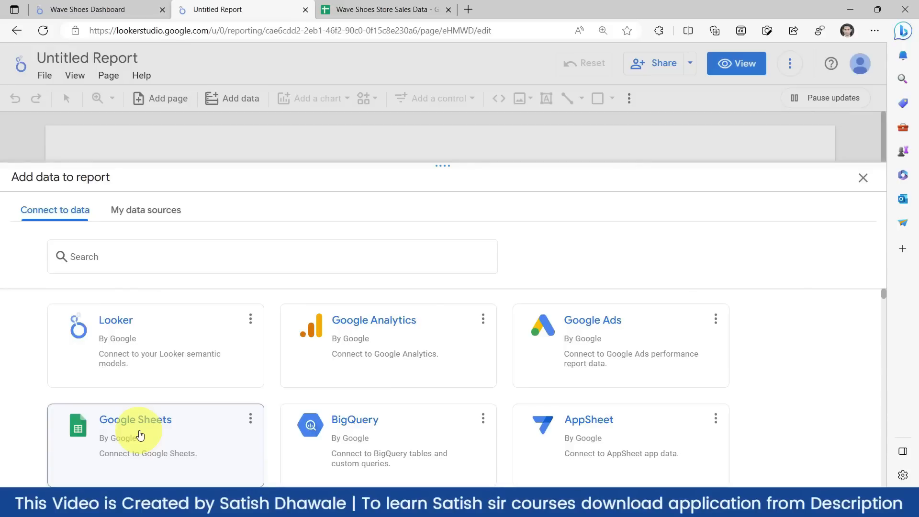
scroll(140, 434, down, 2)
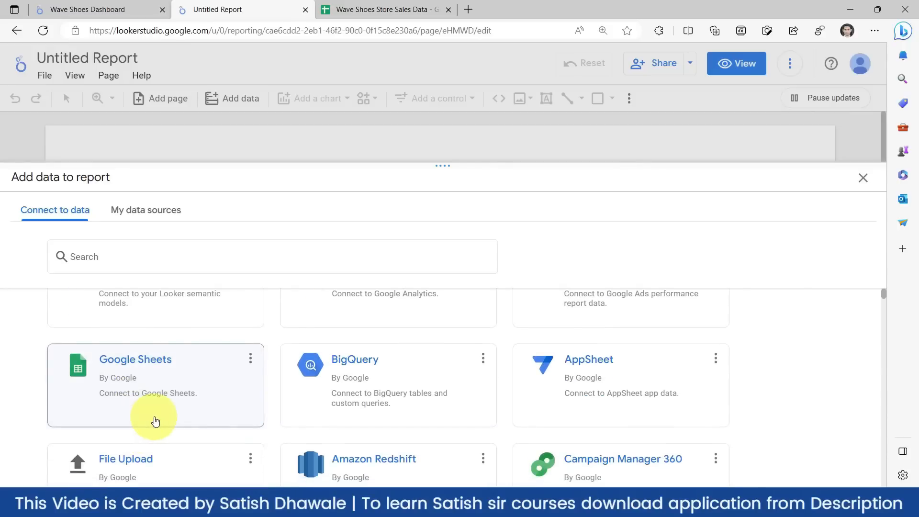
scroll(157, 419, down, 2)
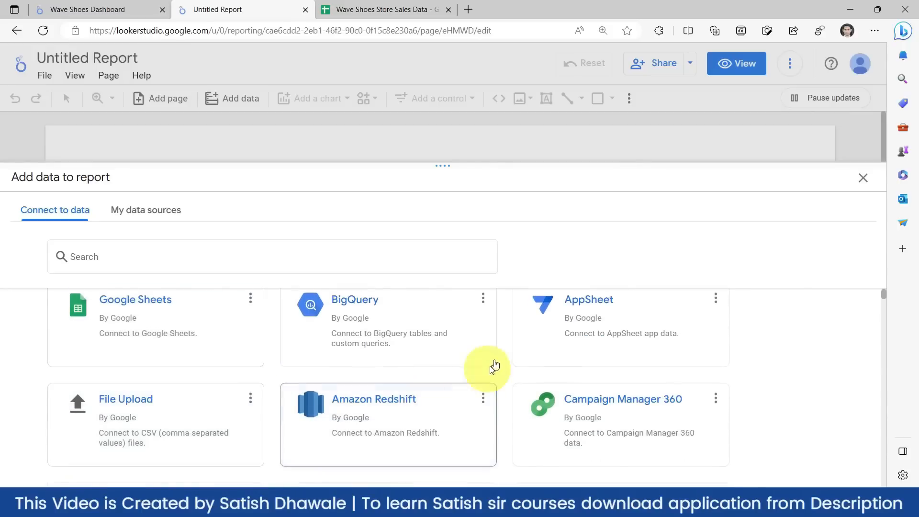
scroll(242, 365, up, 4)
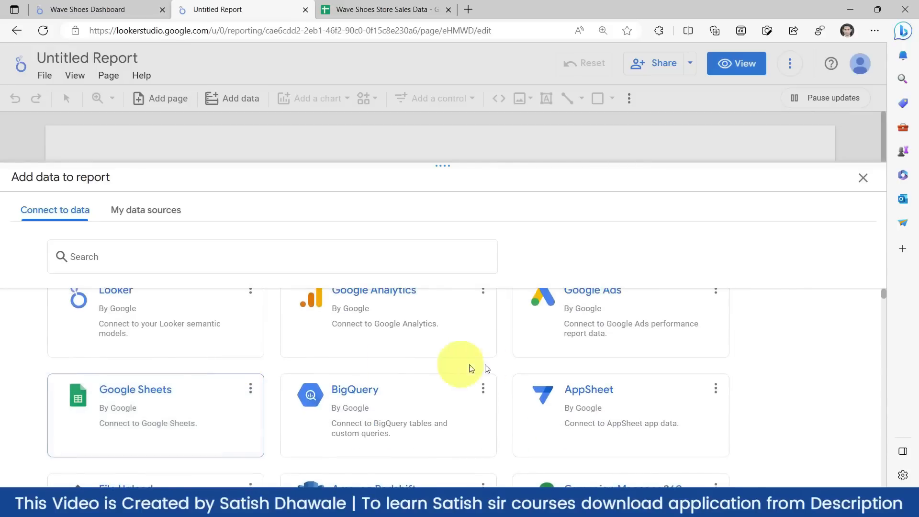
scroll(601, 345, down, 8)
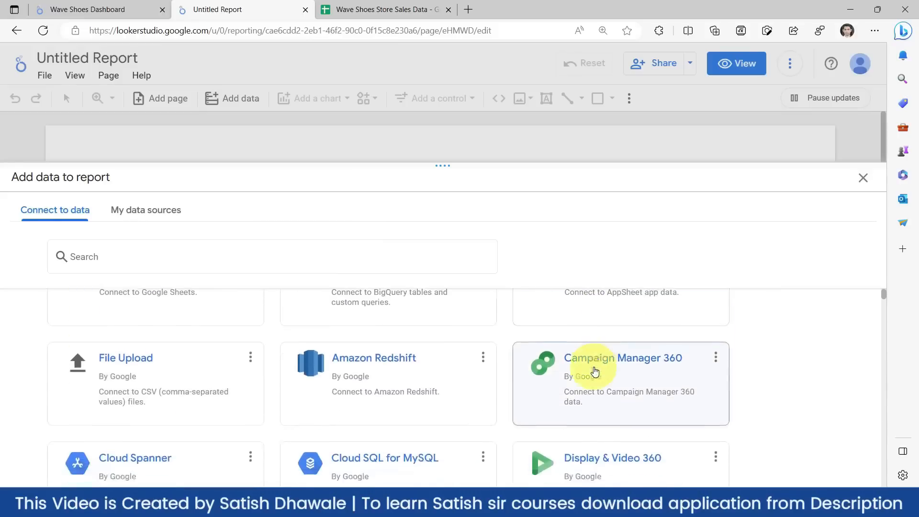
scroll(589, 372, up, 8)
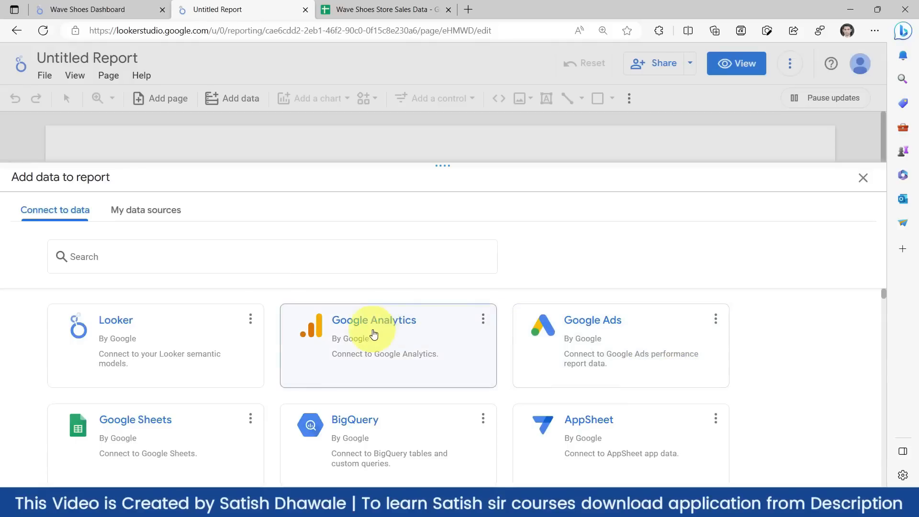
scroll(359, 349, down, 4)
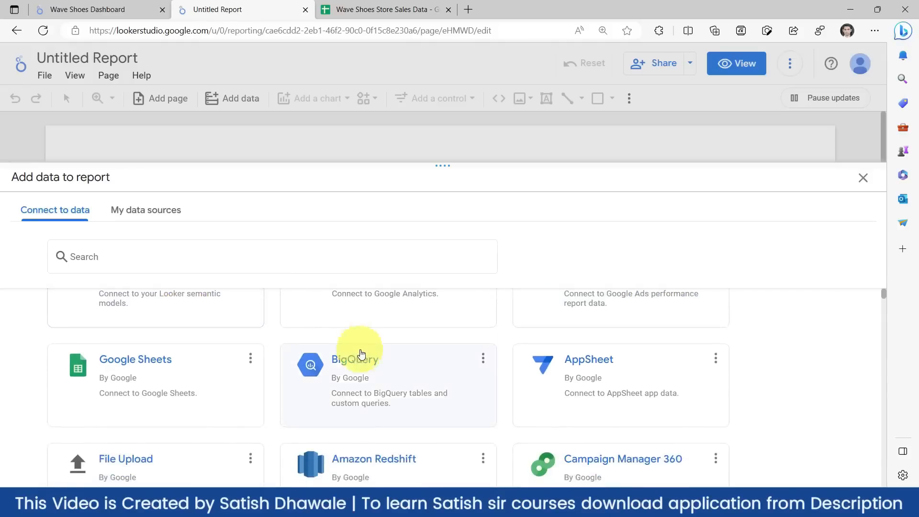
scroll(354, 384, down, 2)
scroll(254, 370, up, 2)
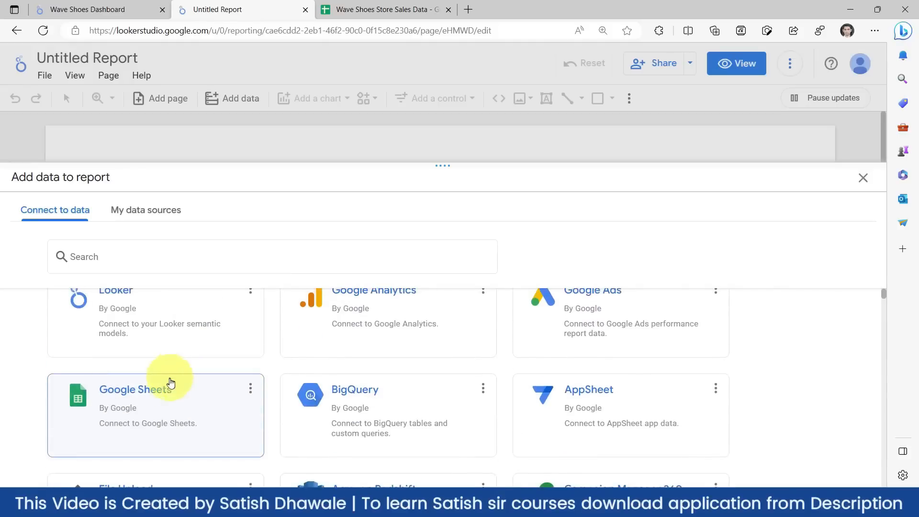
click(164, 403)
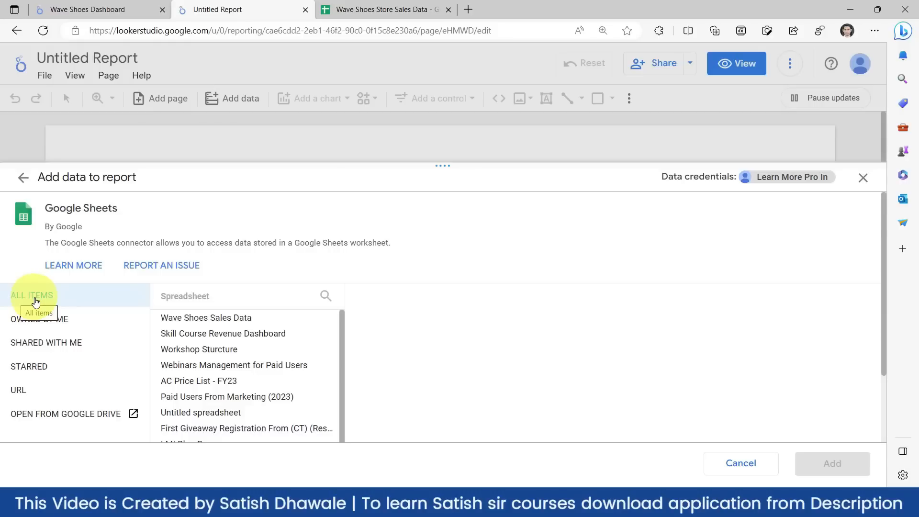
- Filter to spreadsheets owned by me, pick Wave Shoes Store Sales Data, and view it in Sheets
click(29, 326)
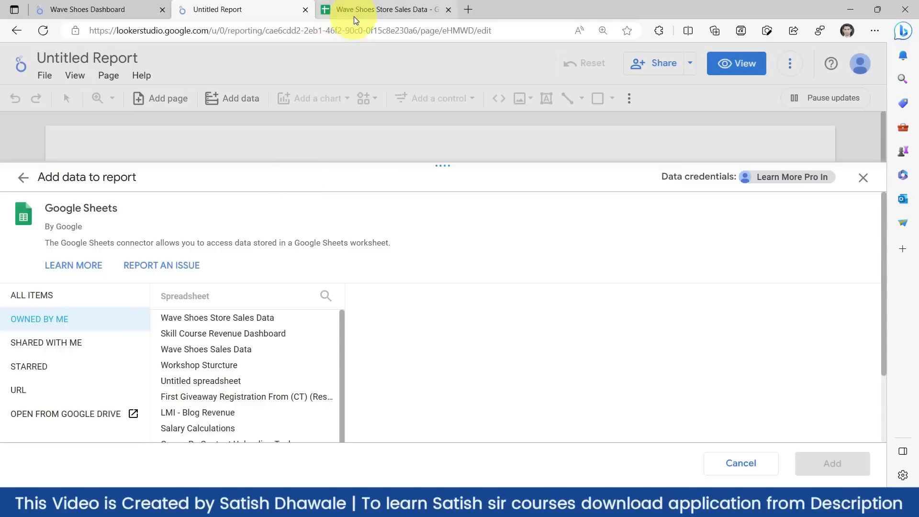
mouse_move(356, 8)
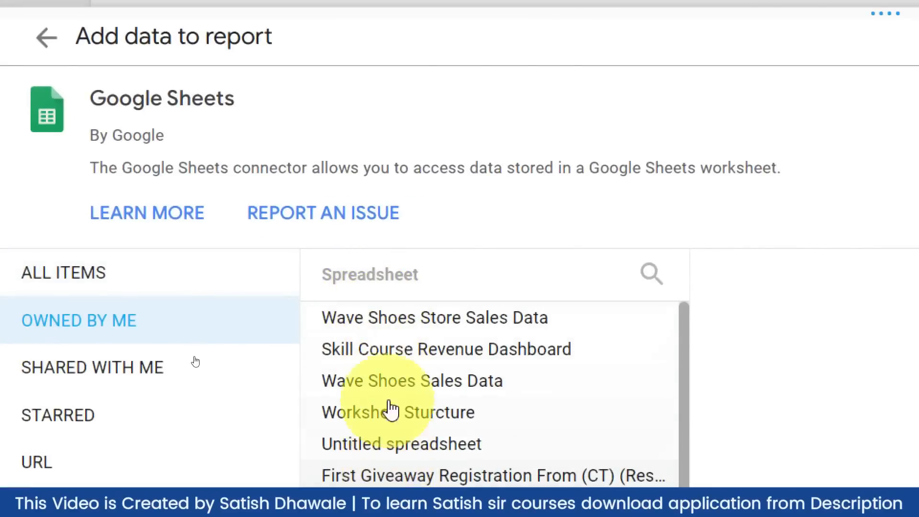
click(390, 319)
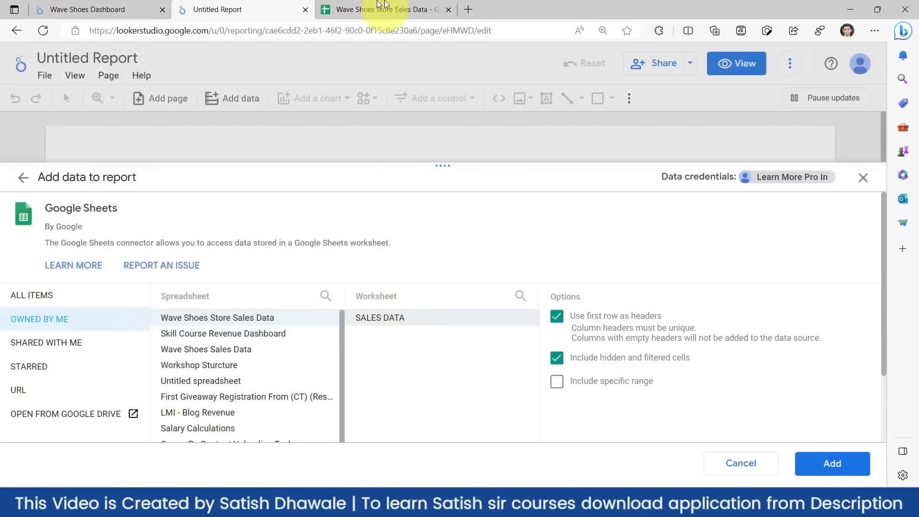
click(383, 6)
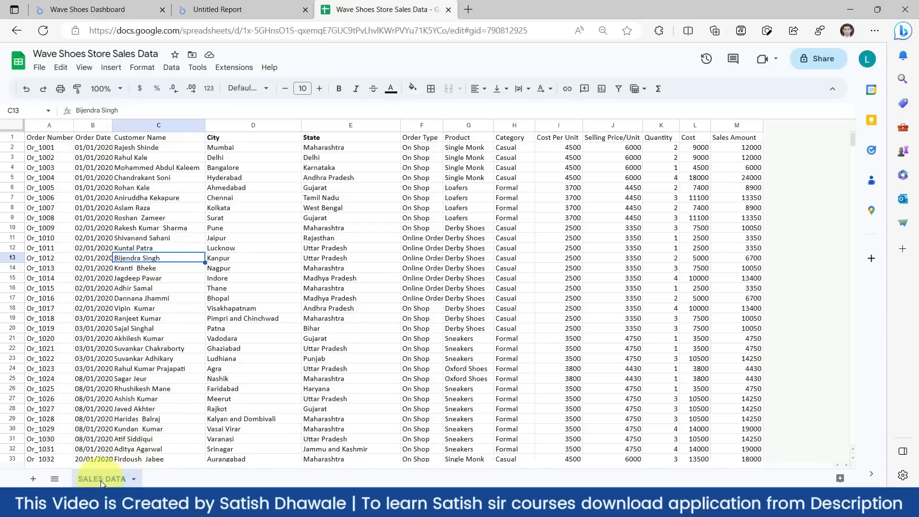
- Compare the SALES DATA sheet with the report, then add that worksheet as the data source
click(223, 6)
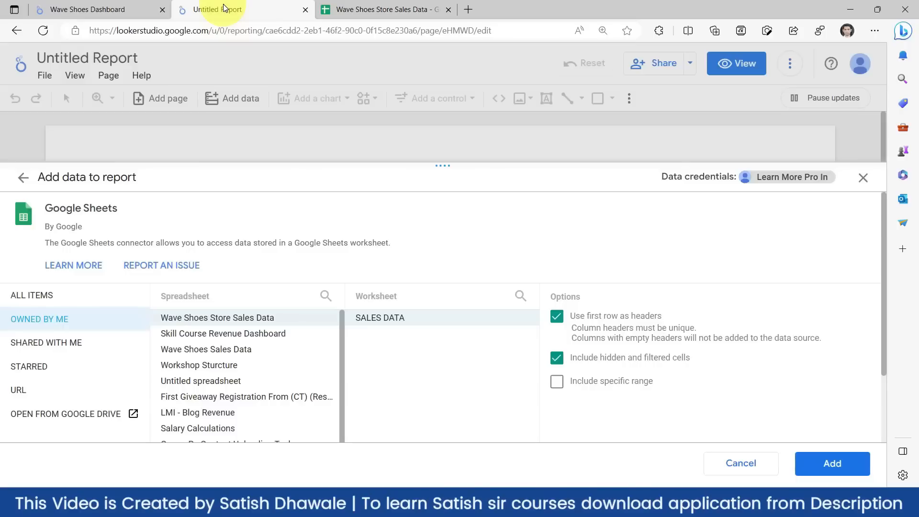
click(355, 8)
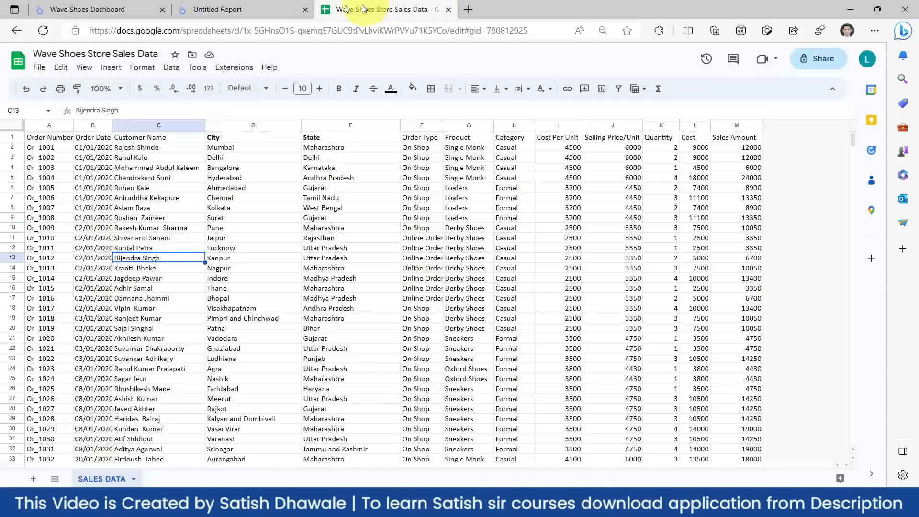
click(223, 9)
click(359, 9)
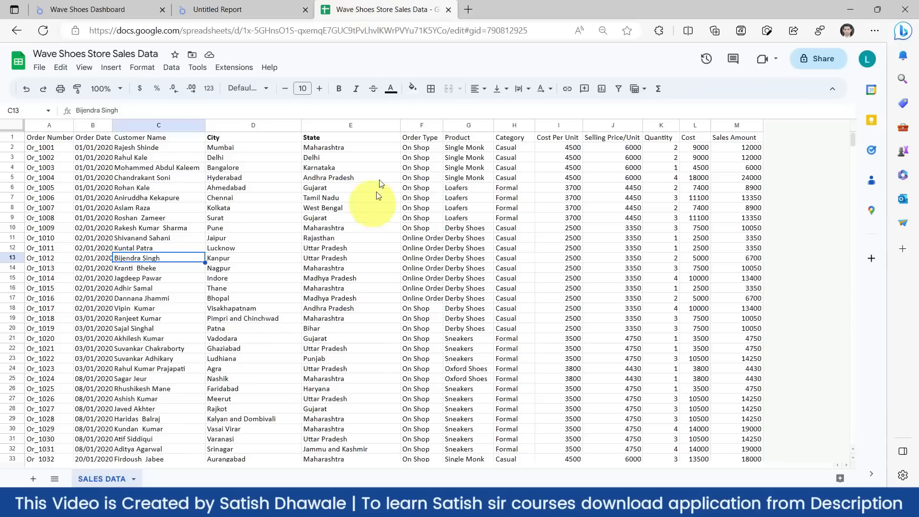
click(244, 6)
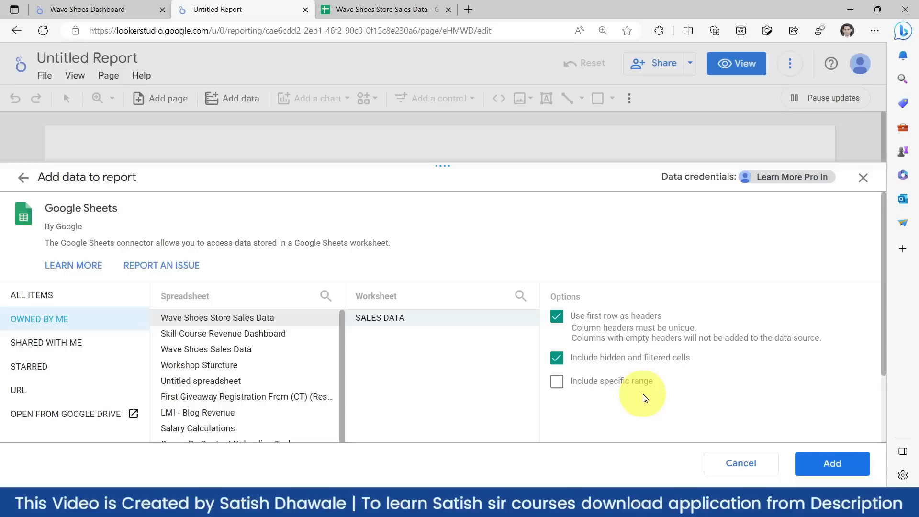
click(824, 465)
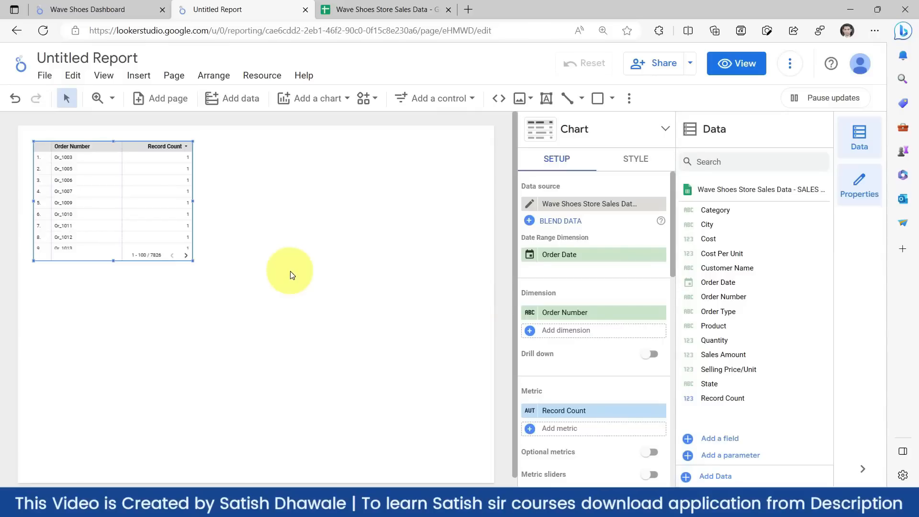
- Check the source sheet, then move and delete the default Order Number table chart
click(335, 9)
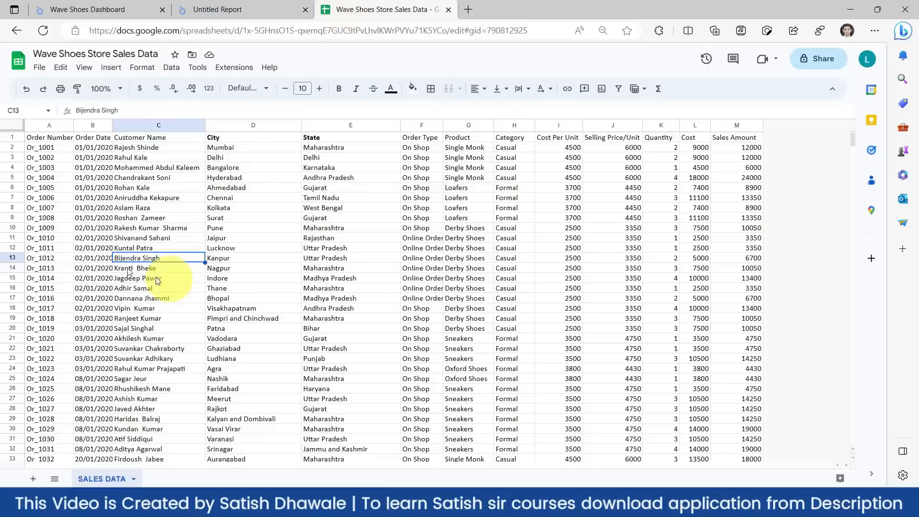
click(203, 5)
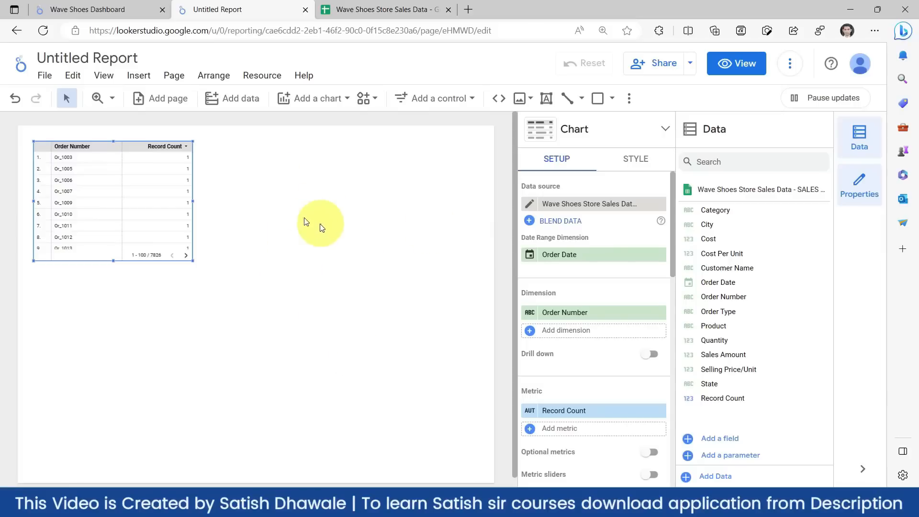
drag(101, 145, 158, 153)
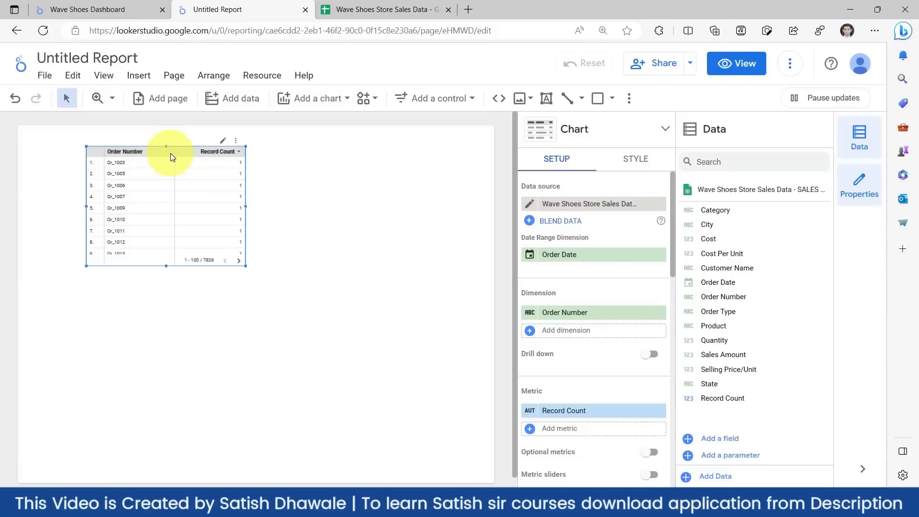
key(Delete)
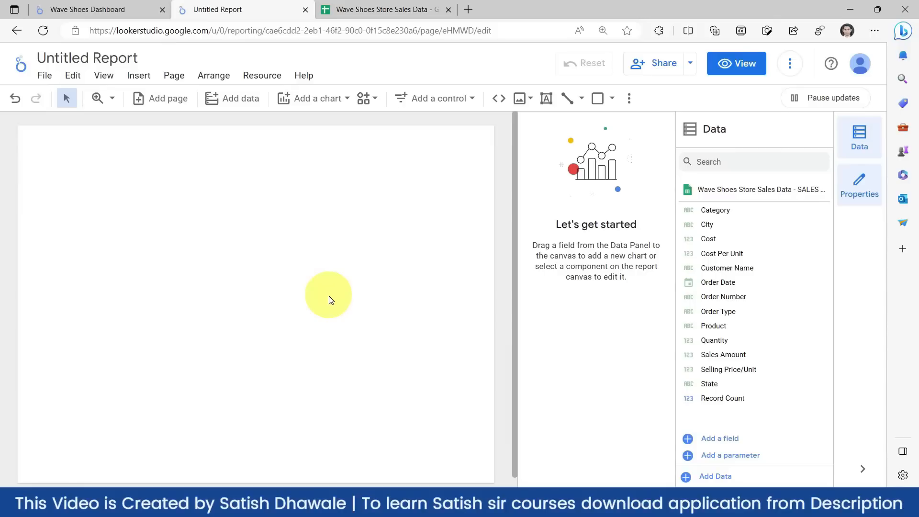
- Retitle the report from Untitled Report to 'Wave Shoes Sales Dashboard', correcting typos
double_click(46, 58)
triple_click(46, 59)
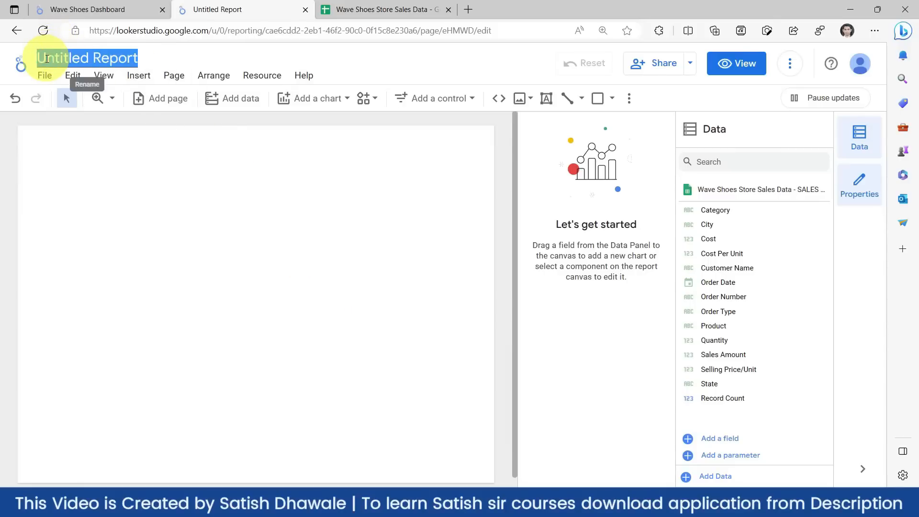
text(Wave S)
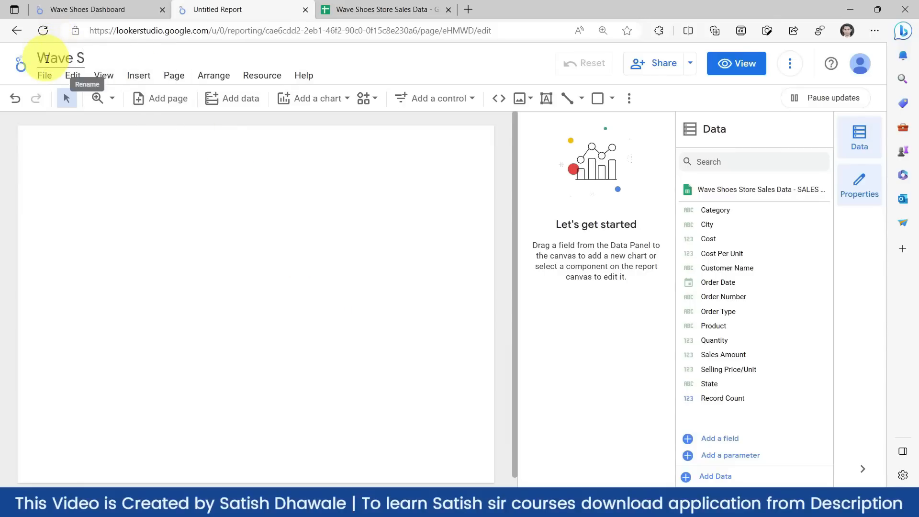
text(ales Daha)
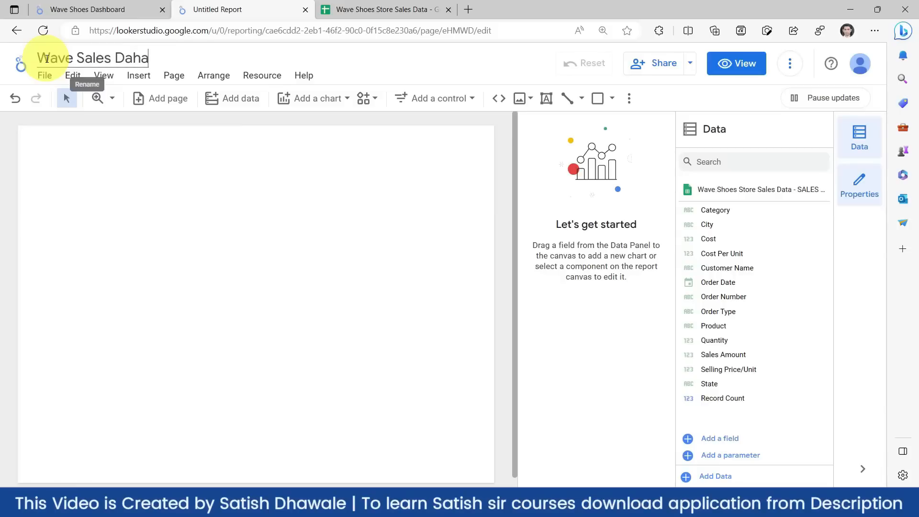
key(BackSpace)
key(BackSpace)
text(shboard)
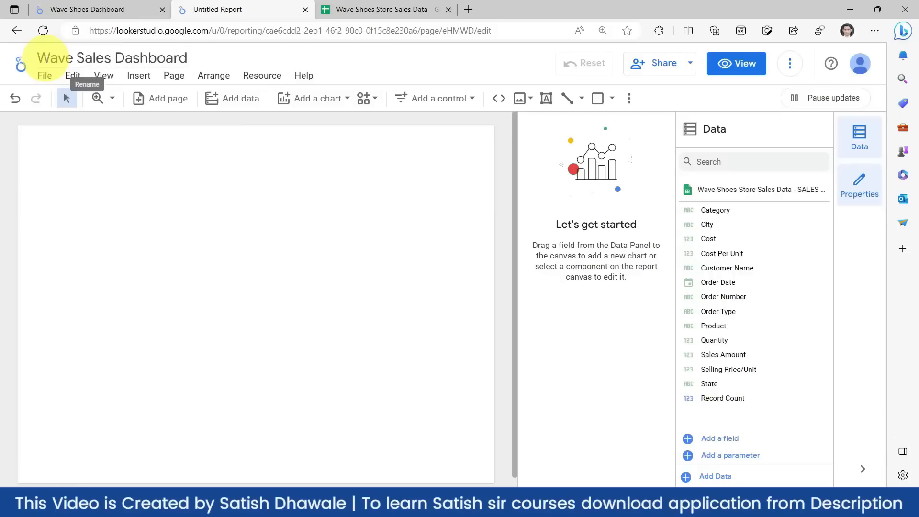
key(Return)
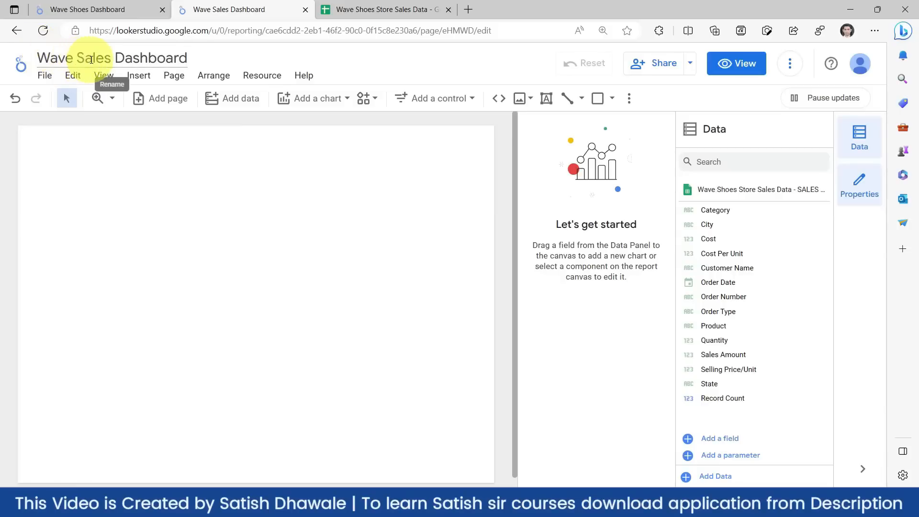
click(77, 56)
text(Sho)
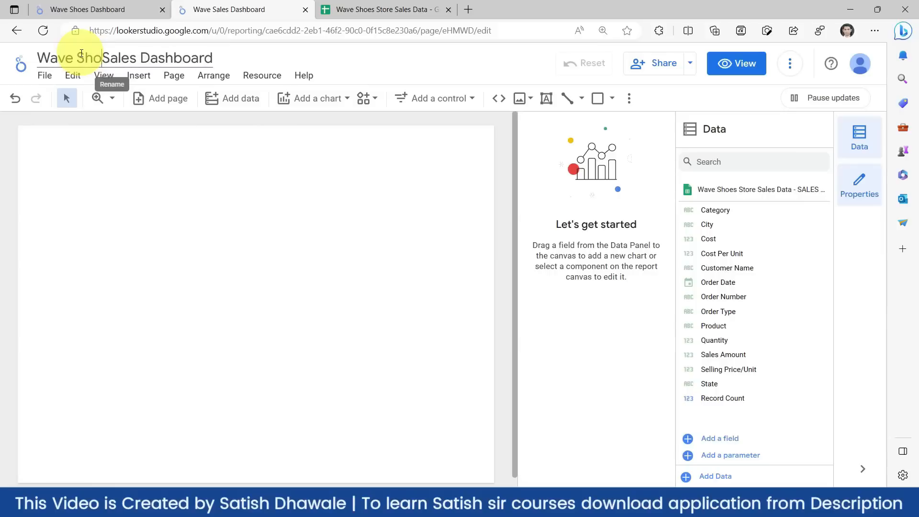
text(es)
key(Return)
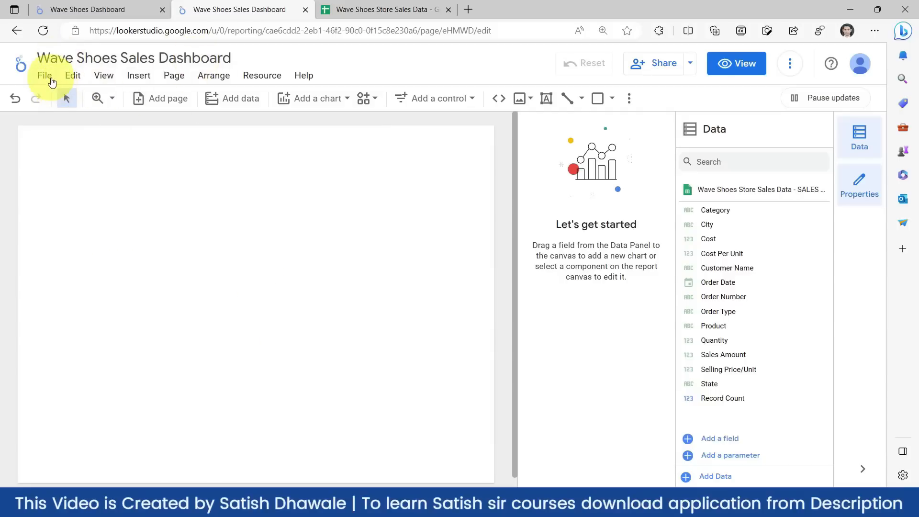
click(52, 81)
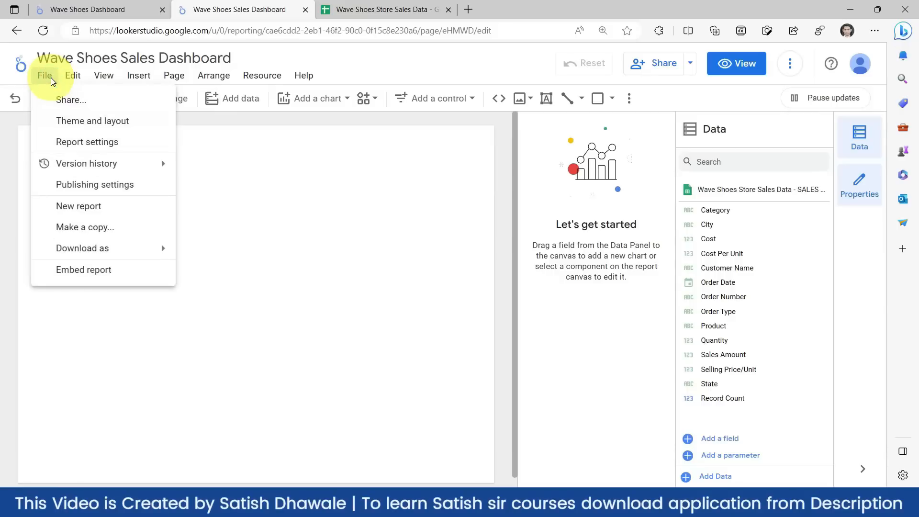
click(71, 80)
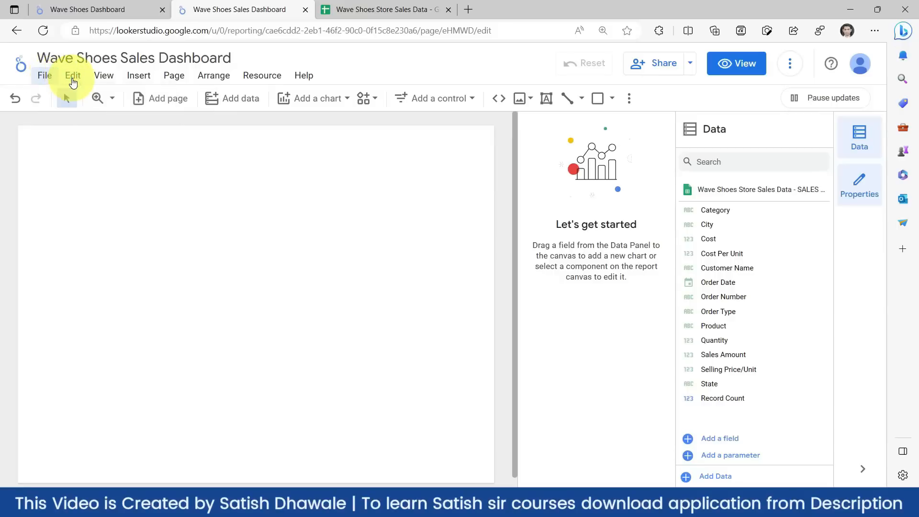
click(73, 81)
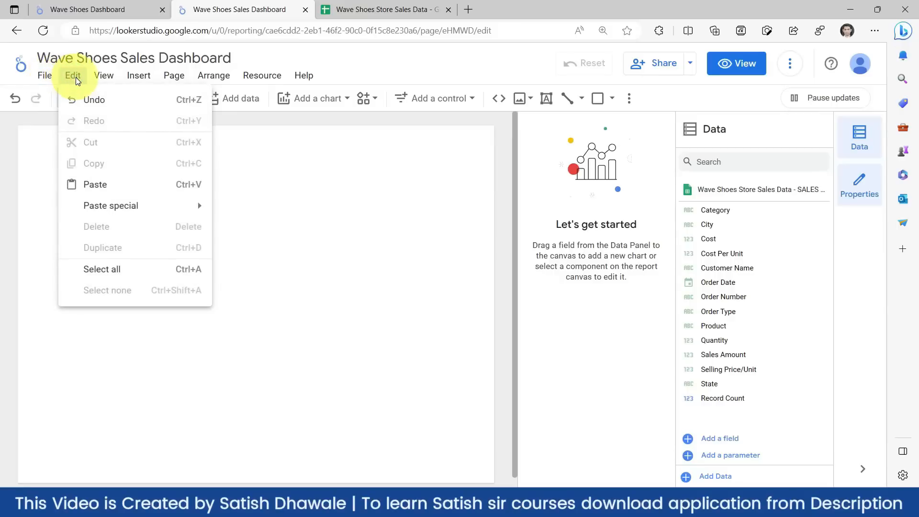
click(102, 76)
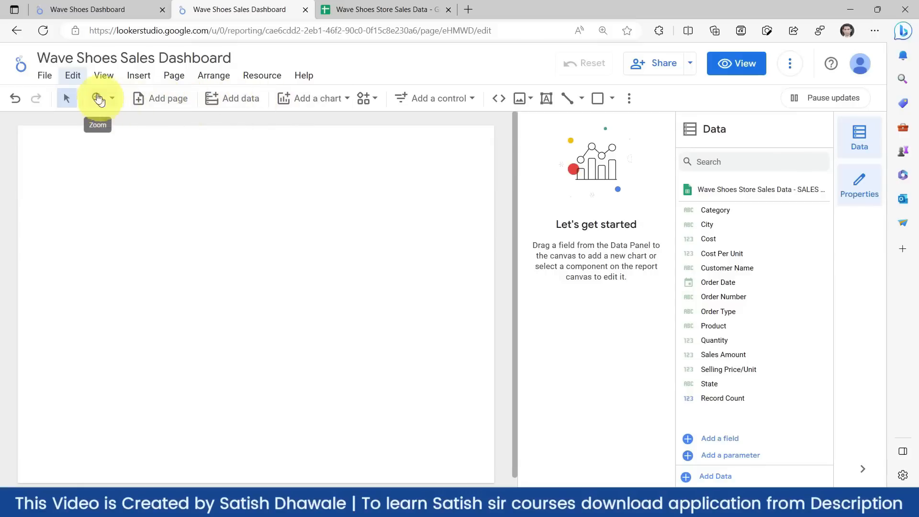
click(138, 76)
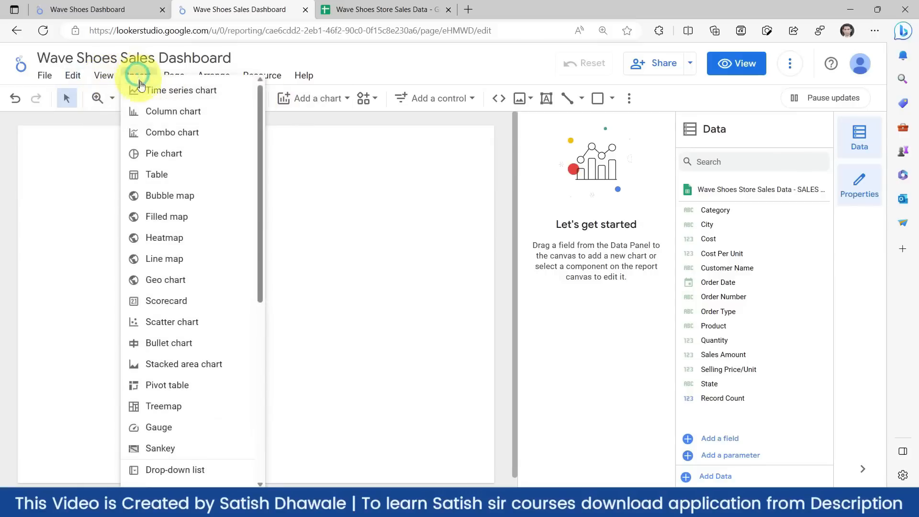
click(314, 252)
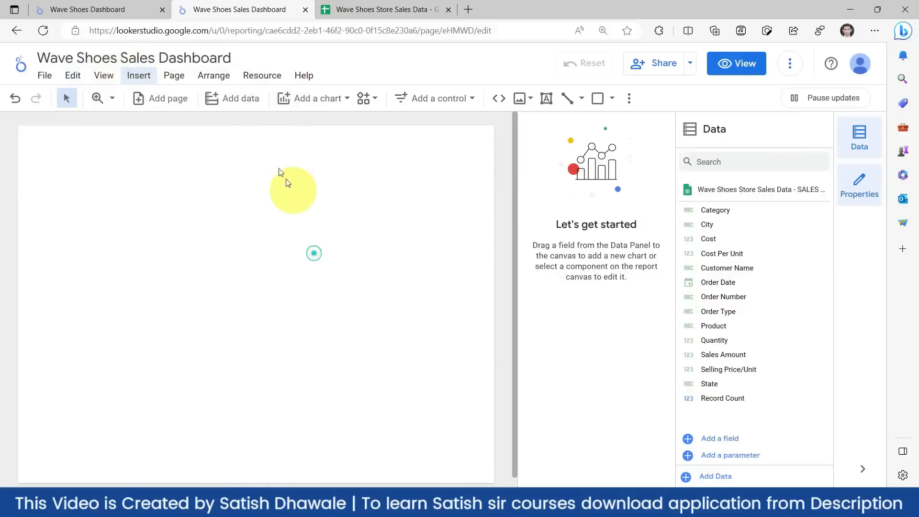
click(345, 104)
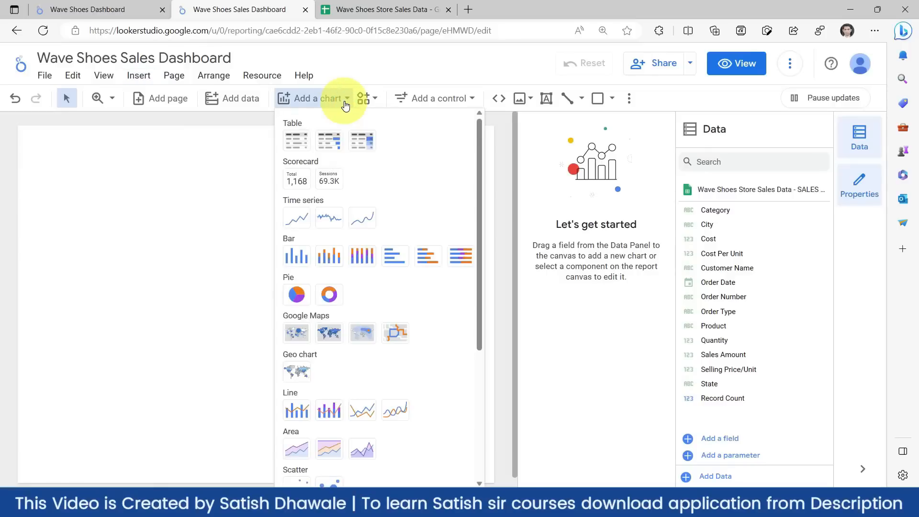
click(344, 101)
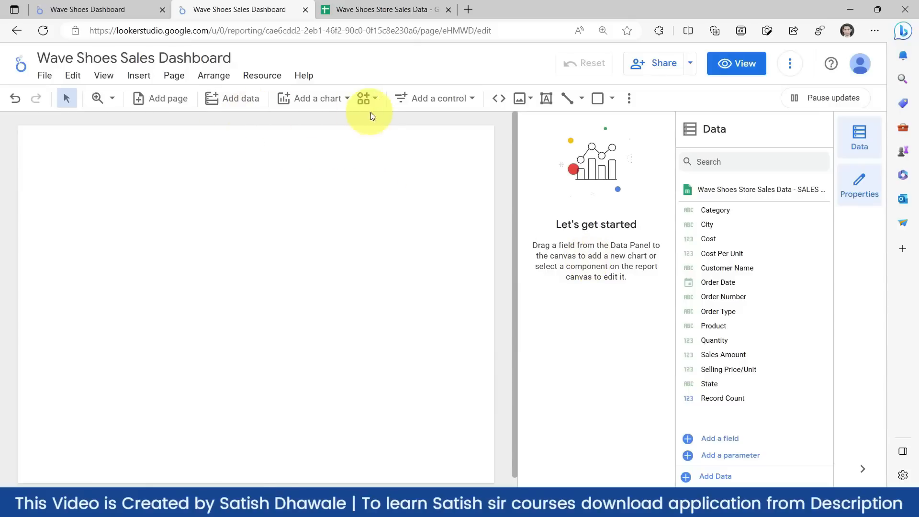
click(335, 99)
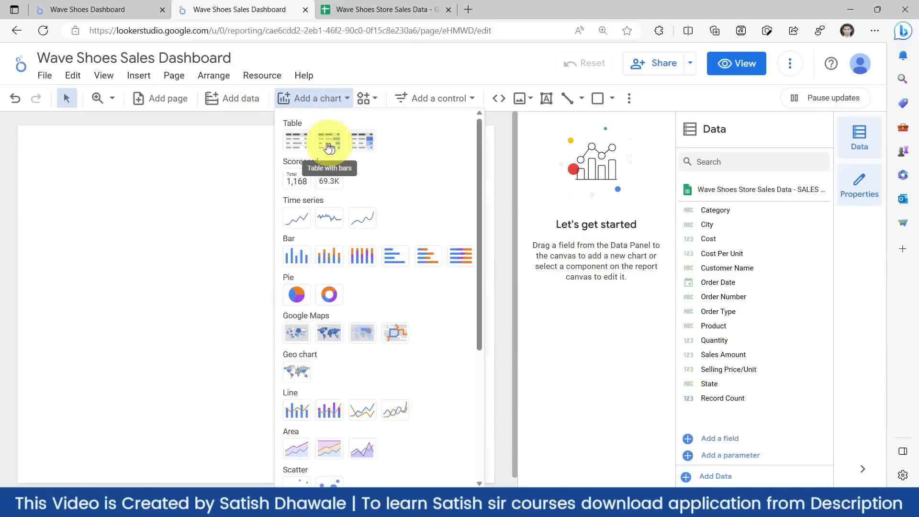
click(299, 145)
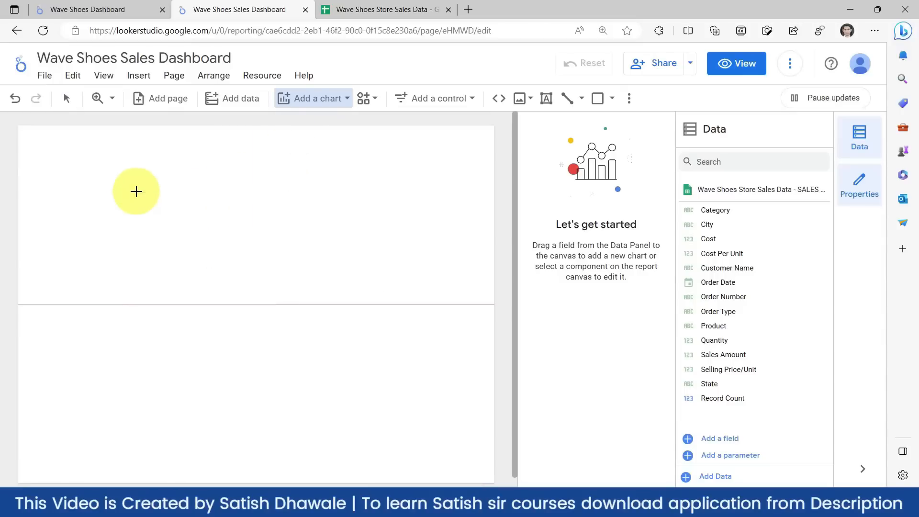
click(135, 191)
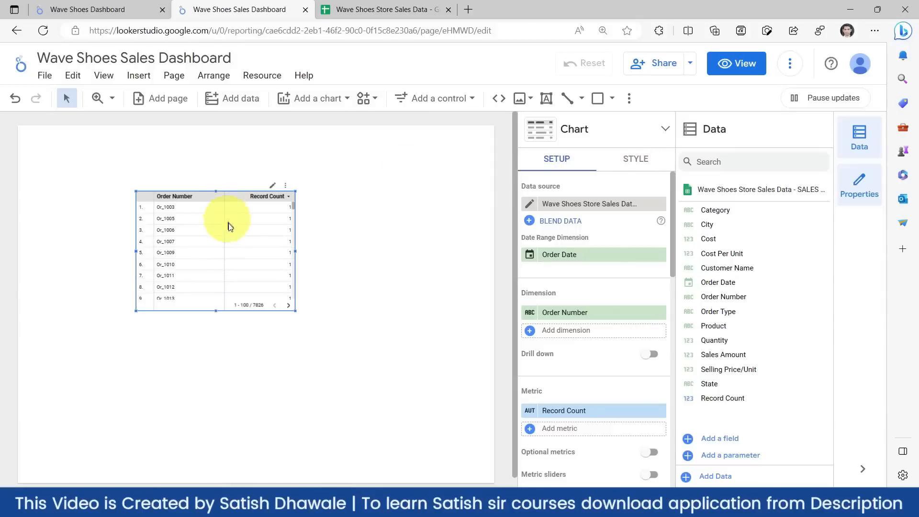
key(Delete)
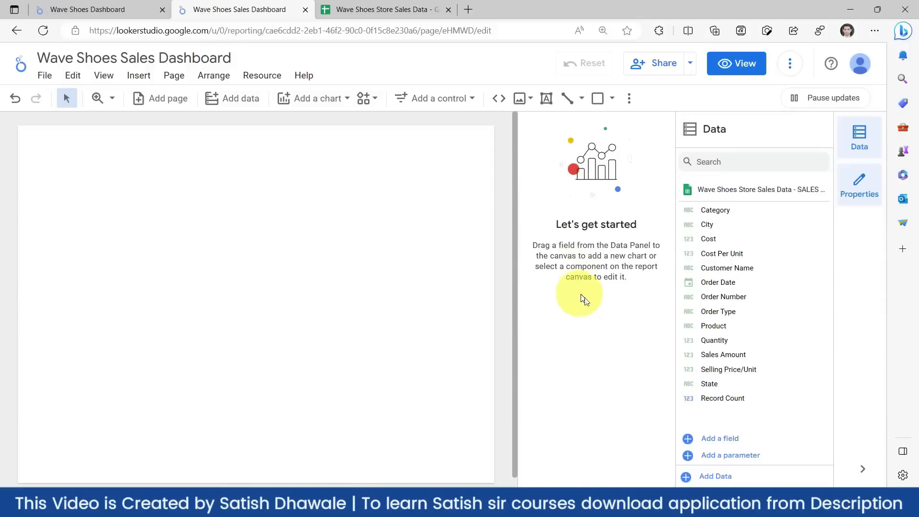
- Hide the Properties panel so the blank page widens, then scroll the canvas and field list
click(860, 181)
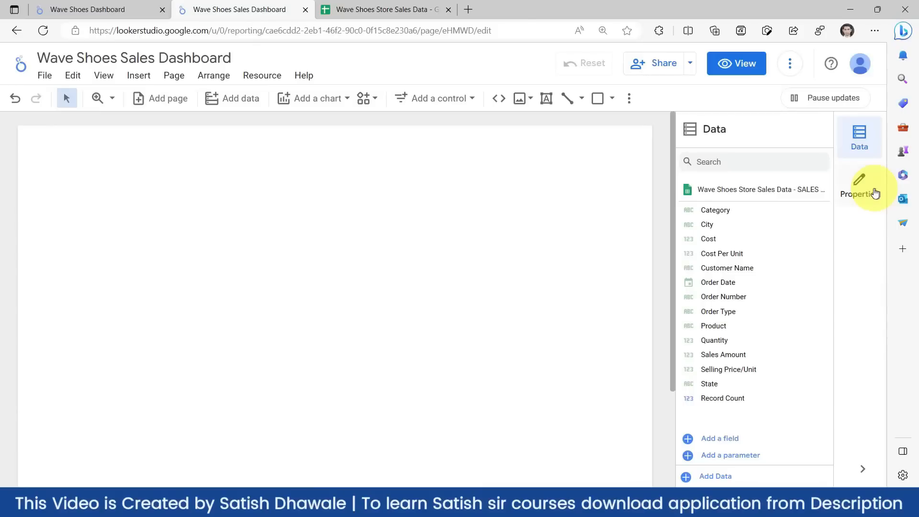
click(872, 193)
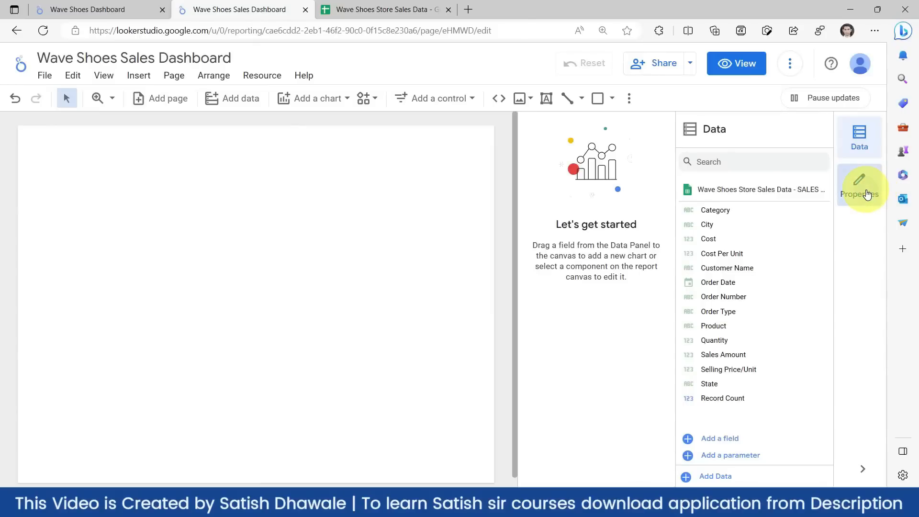
click(867, 193)
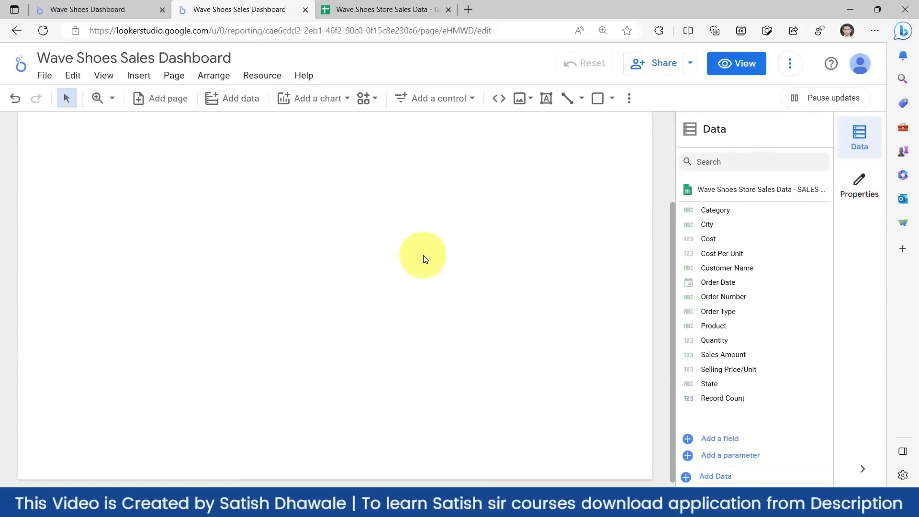
scroll(397, 270, down, 2)
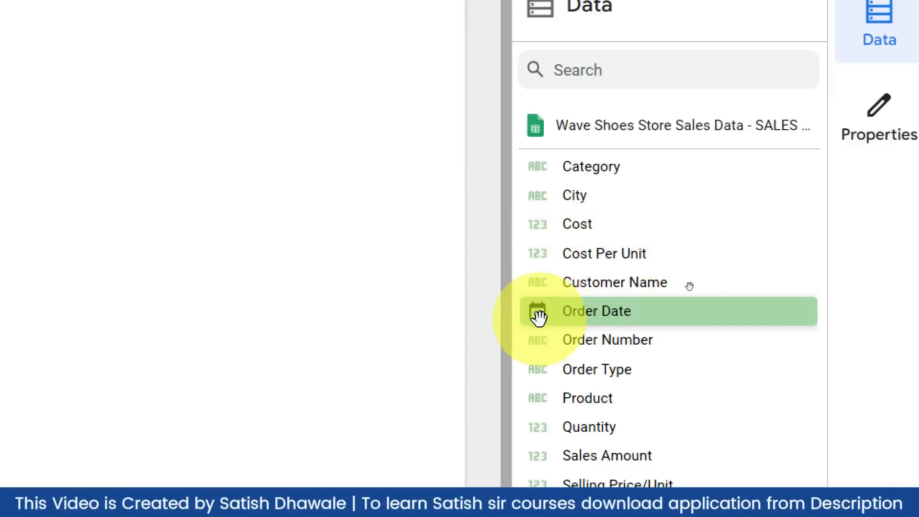
scroll(536, 469, down, 3)
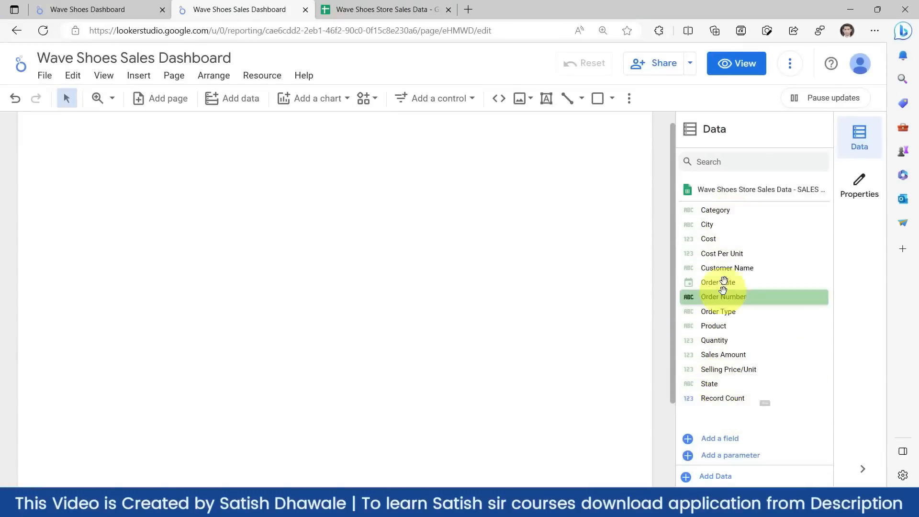
click(404, 9)
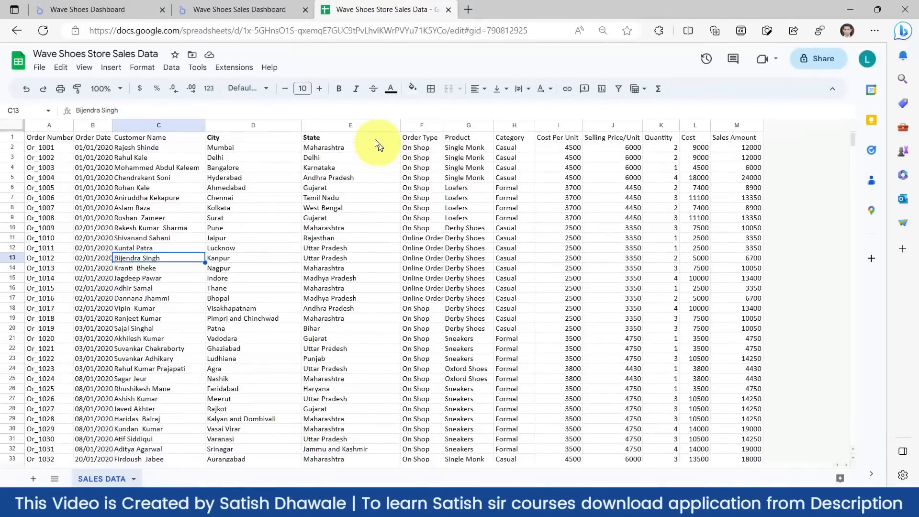
click(245, 11)
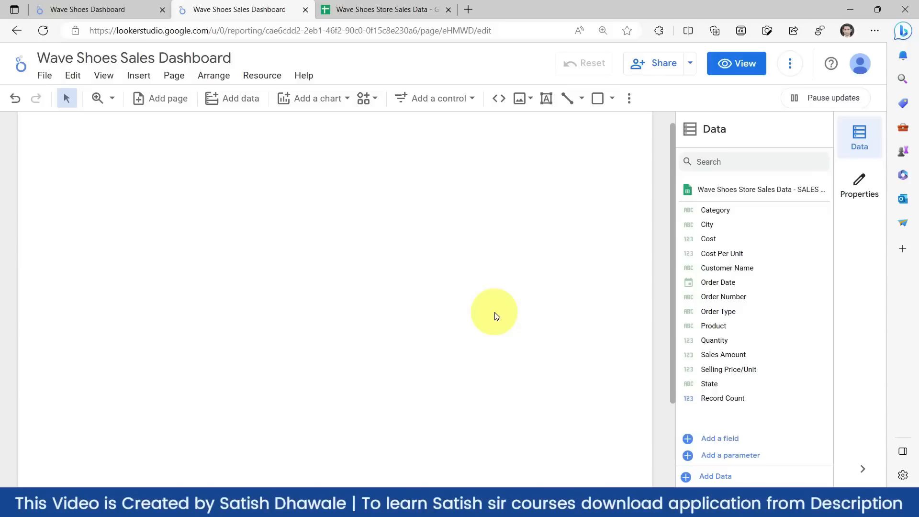
- Scroll up through the finished Wave Shoes Dashboard reference
scroll(430, 313, up, 1)
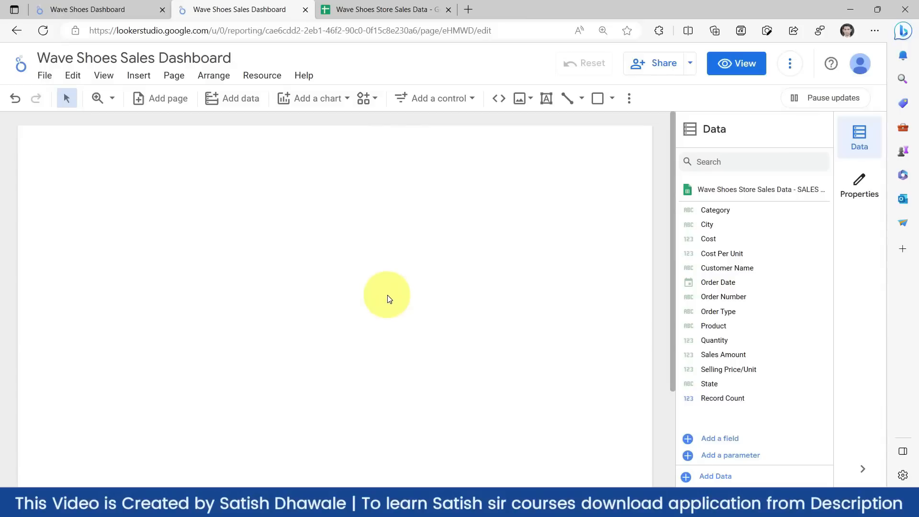
click(125, 9)
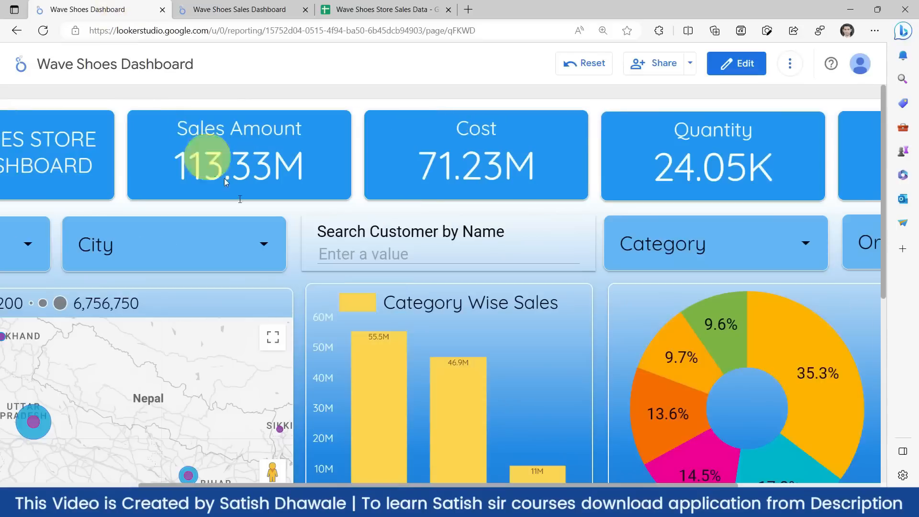
key(ctrl+minus)
key(ctrl+minus)
key(ctrl+minus)
key(ctrl+minus)
key(ctrl+minus)
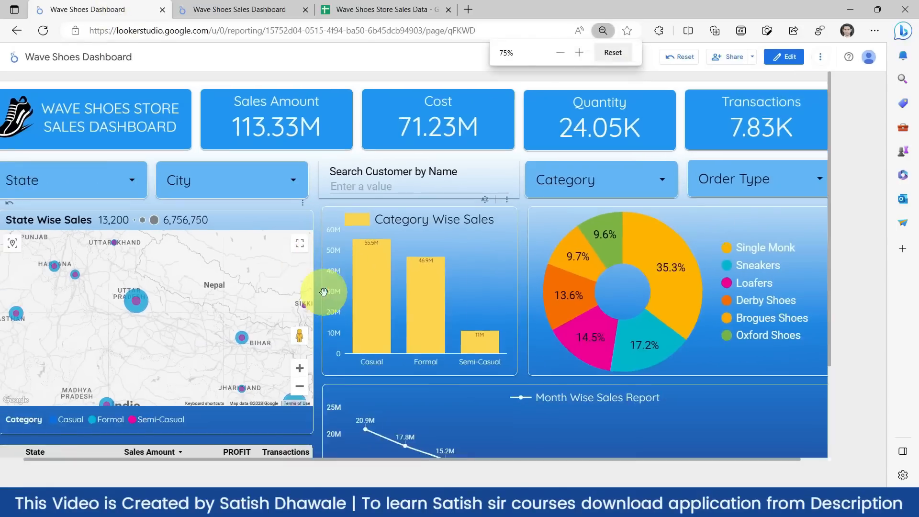
scroll(323, 292, down, 1)
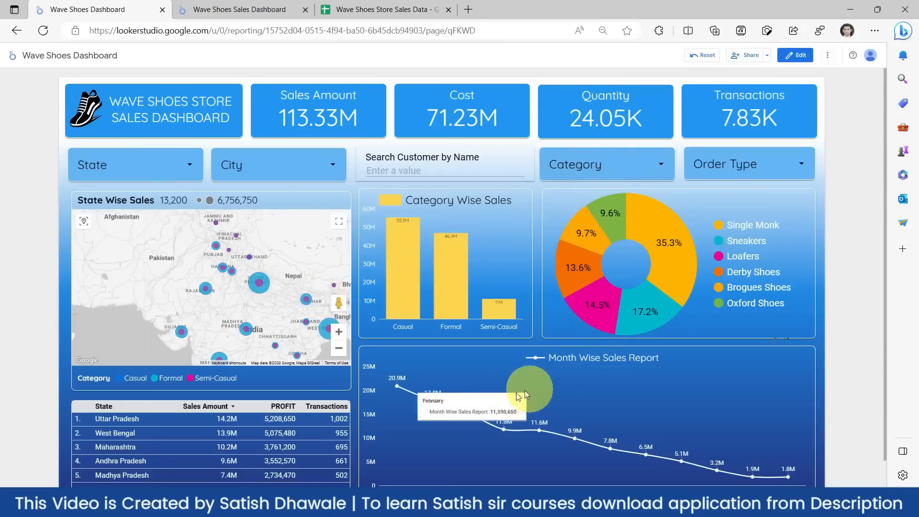
mouse_move(476, 400)
scroll(475, 399, down, 1)
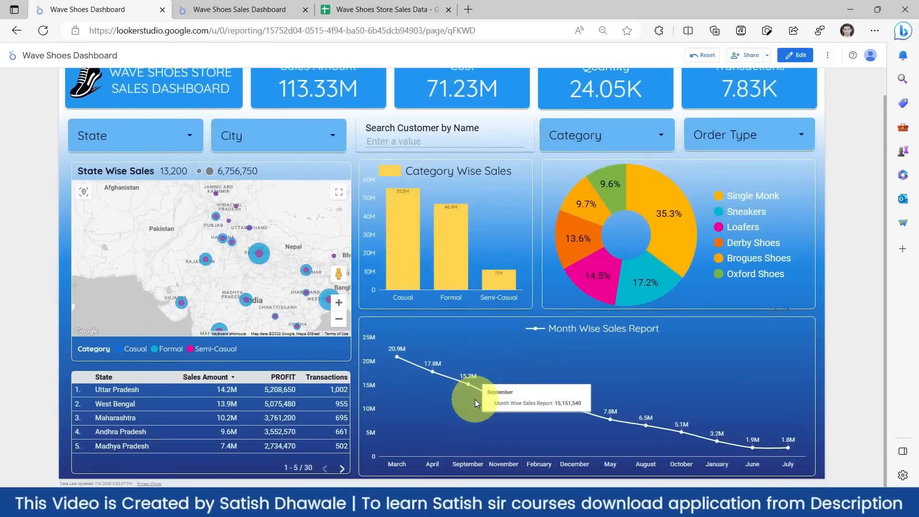
scroll(475, 399, up, 1)
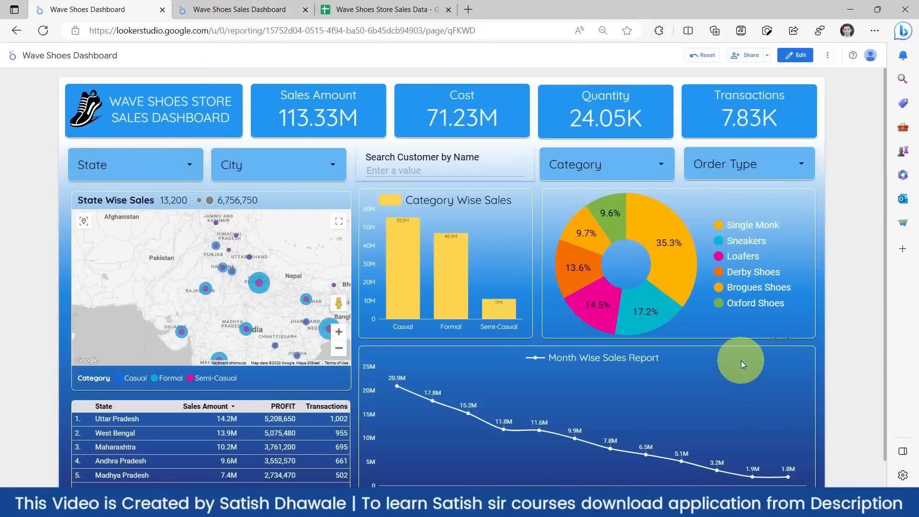
scroll(739, 360, down, 2)
scroll(738, 360, up, 2)
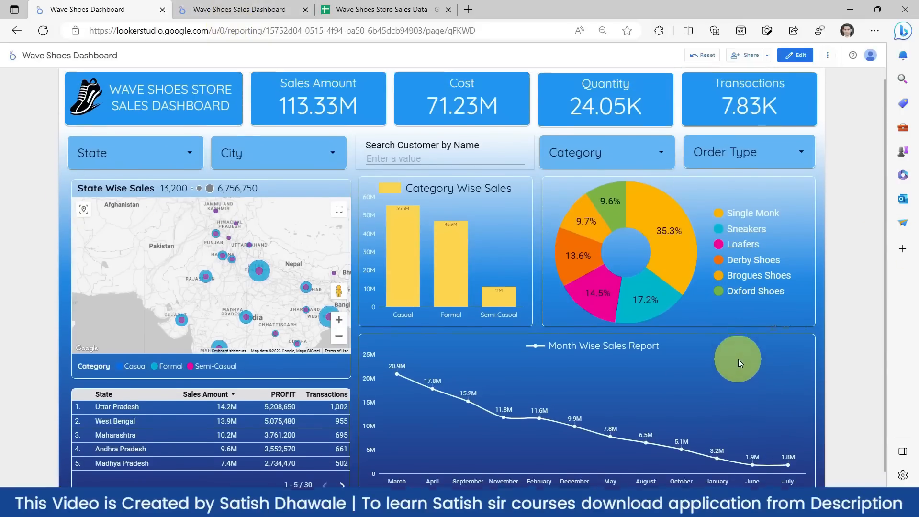
- Return to the blank Wave Shoes Sales Dashboard editor and set the browser zoom to 110%
click(263, 8)
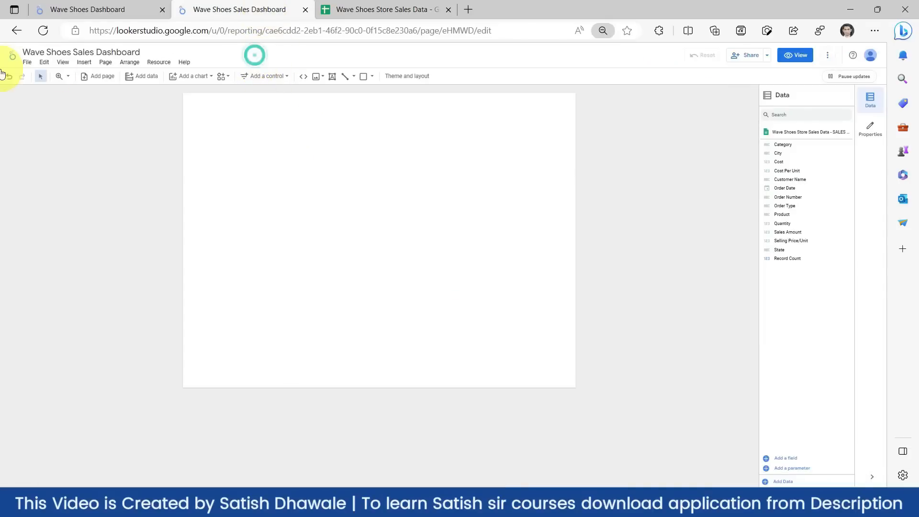
key(ctrl+plus)
key(ctrl+plus)
key(ctrl+plus)
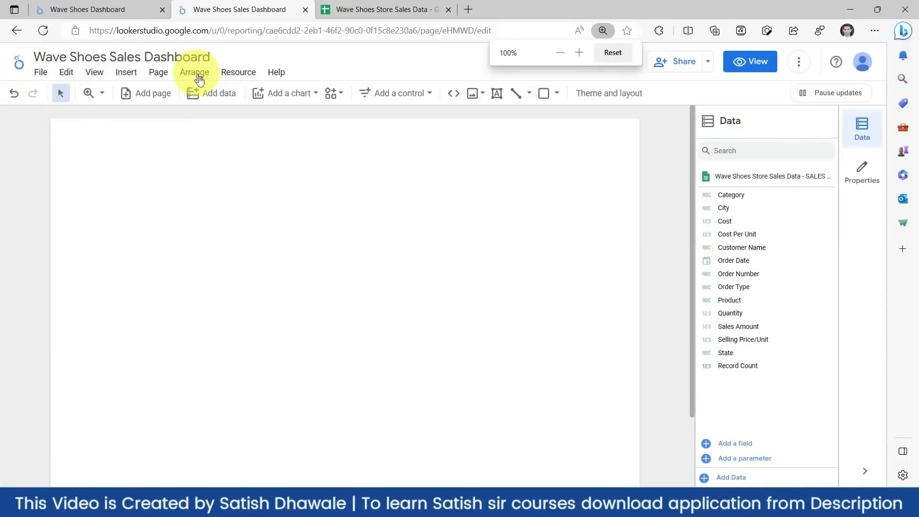
click(344, 58)
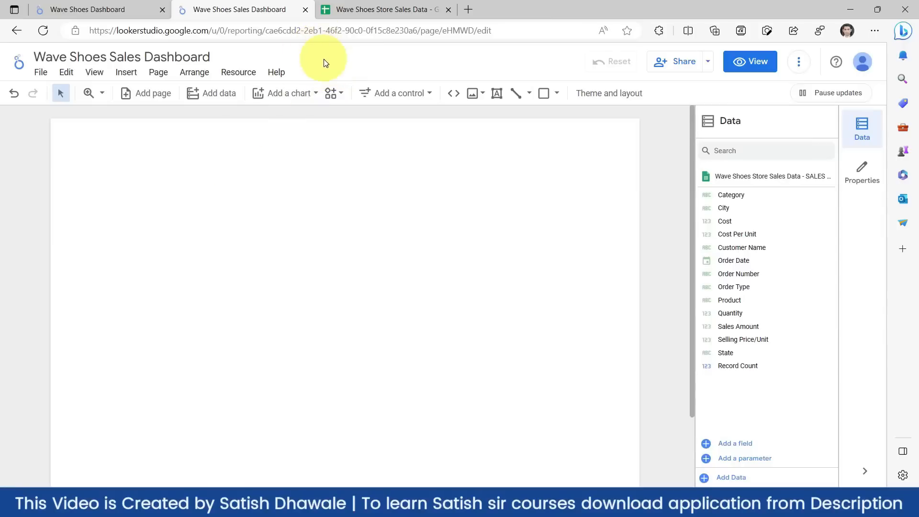
click(323, 58)
key(ctrl+plus)
key(ctrl+plus)
key(ctrl+plus)
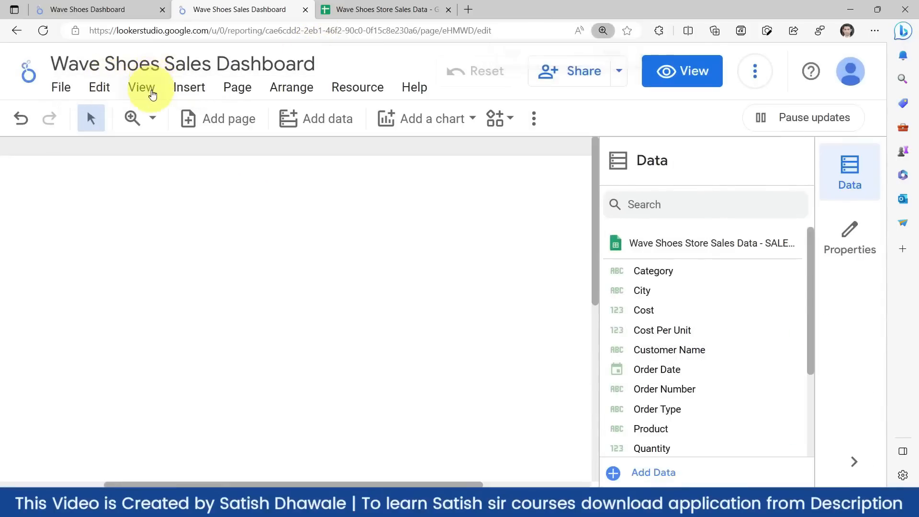
key(ctrl+minus)
key(ctrl+minus)
key(ctrl+minus)
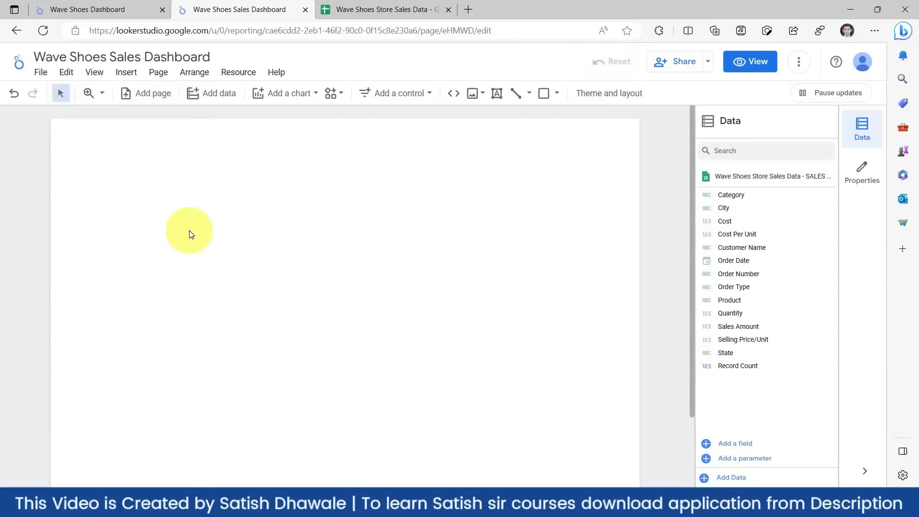
scroll(189, 235, down, 1)
- Switch the browser to full screen and look over the blank report page
key(F11)
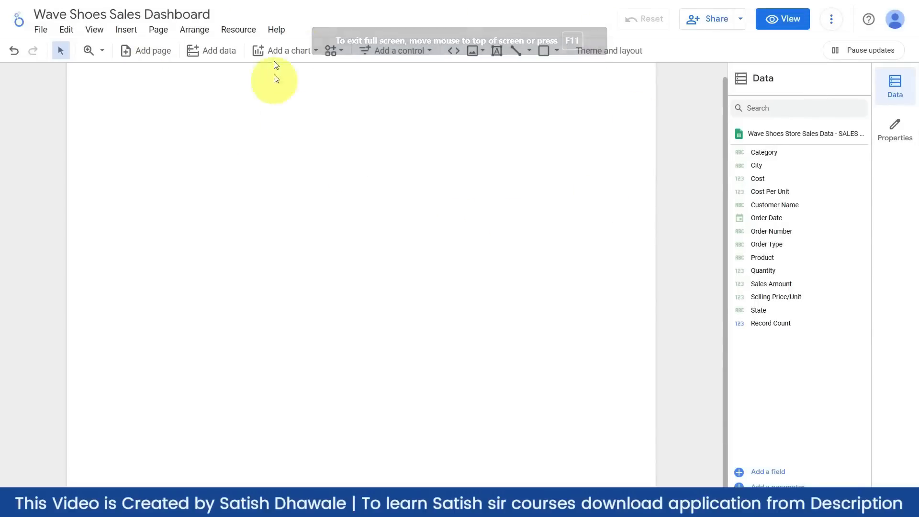
scroll(422, 142, up, 1)
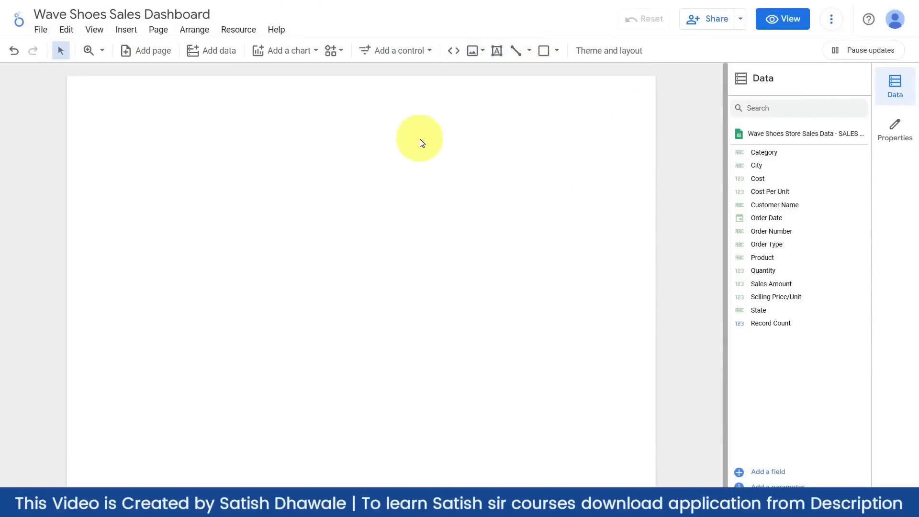
scroll(422, 141, down, 1)
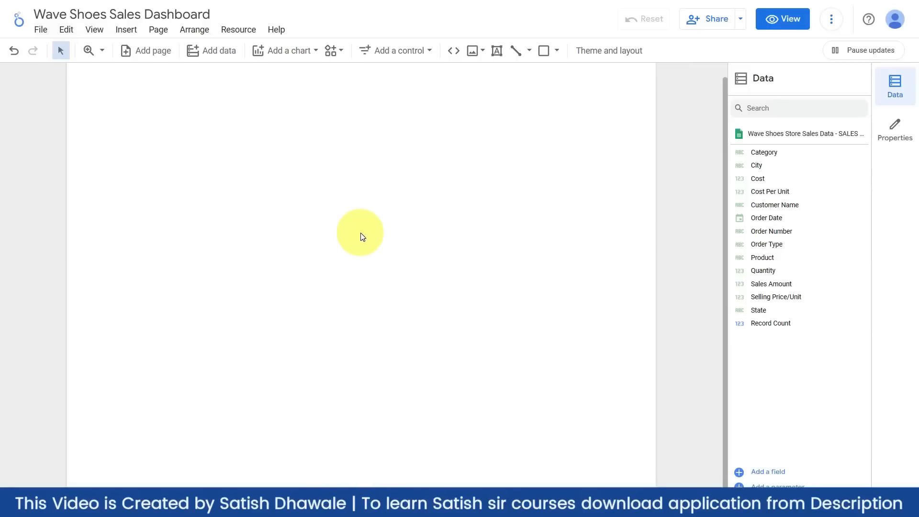
scroll(359, 232, down, 2)
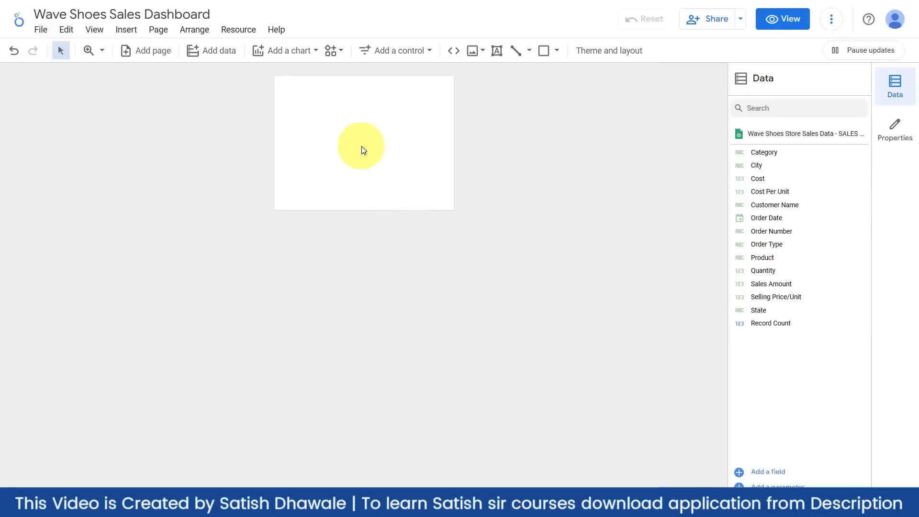
scroll(362, 150, up, 2)
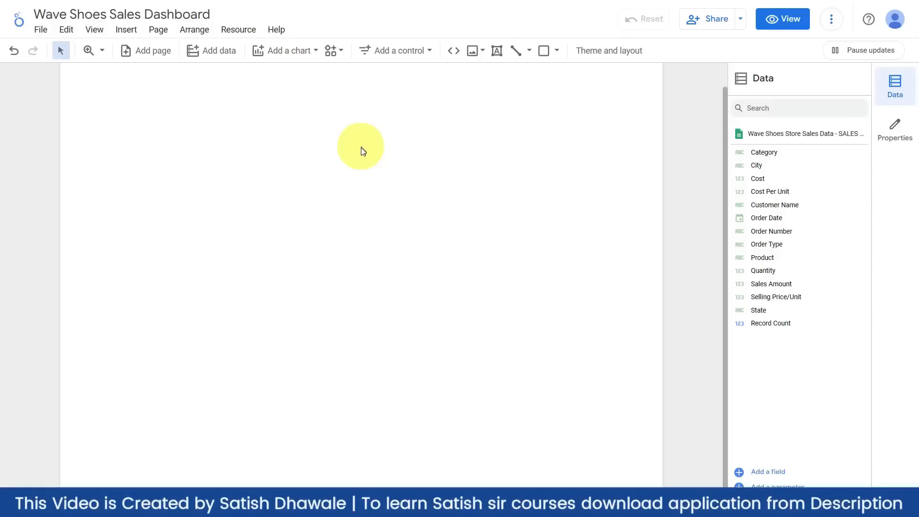
scroll(363, 154, down, 2)
scroll(363, 155, up, 2)
scroll(362, 156, down, 2)
scroll(361, 158, up, 2)
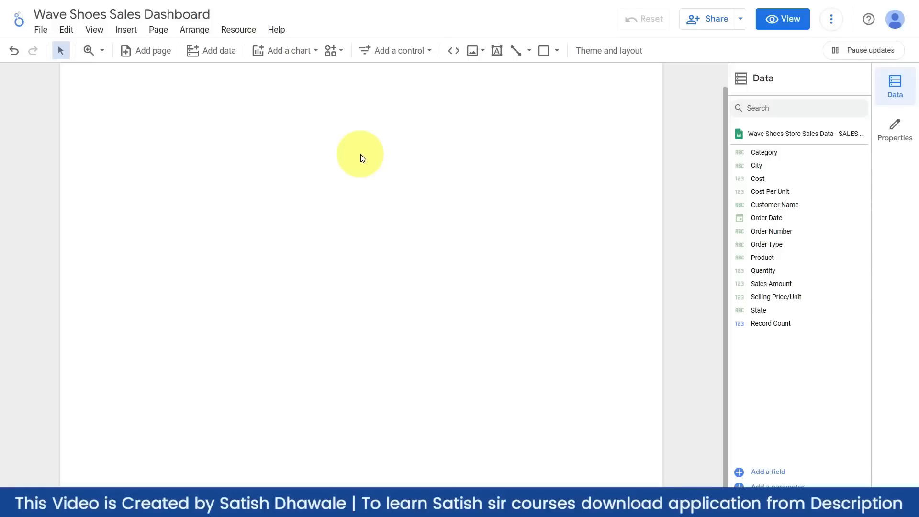
scroll(362, 157, down, 2)
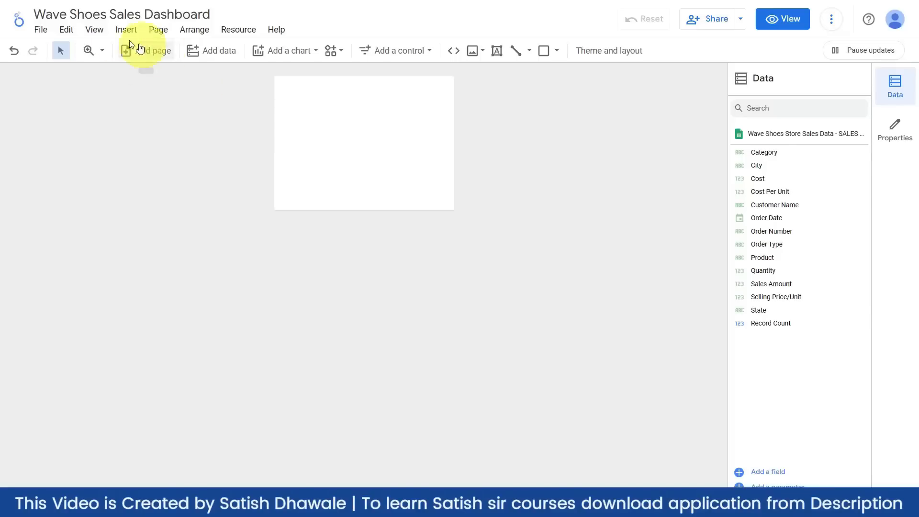
- Fit the whole report page in the window with View > Zoom > Fit all
click(95, 30)
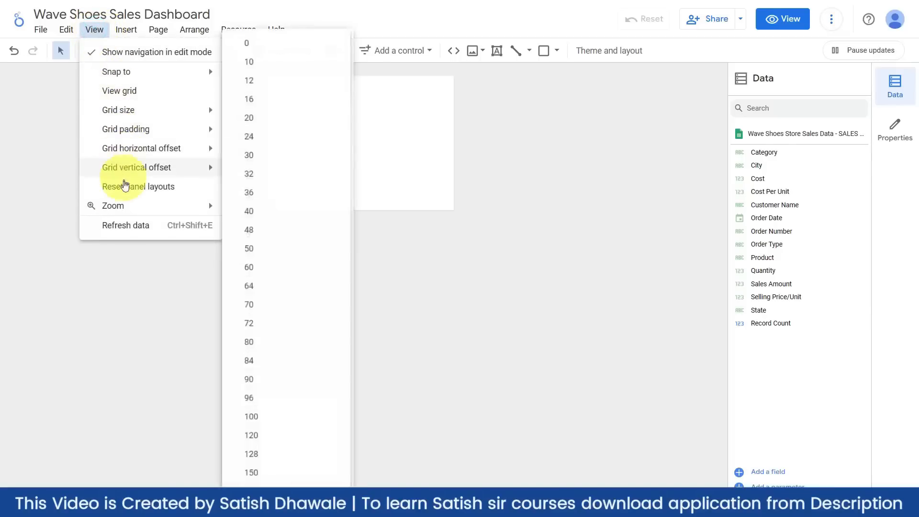
mouse_move(126, 210)
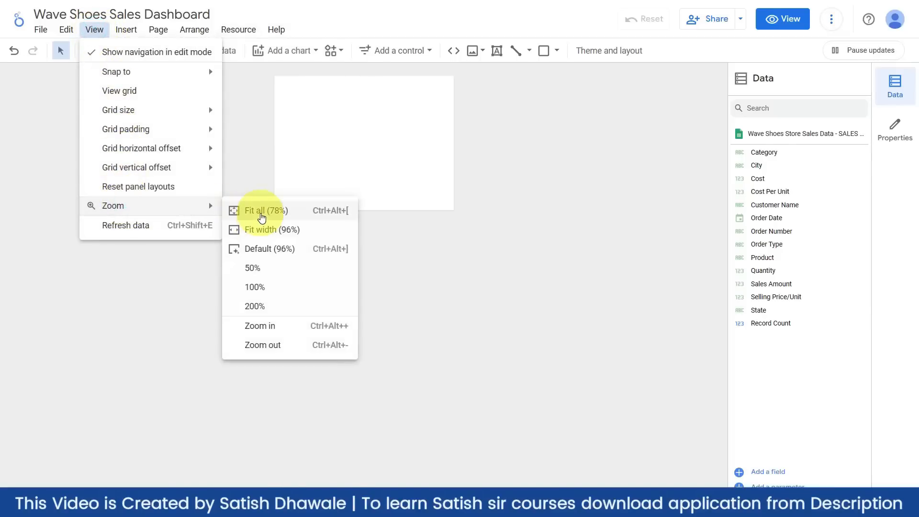
click(261, 215)
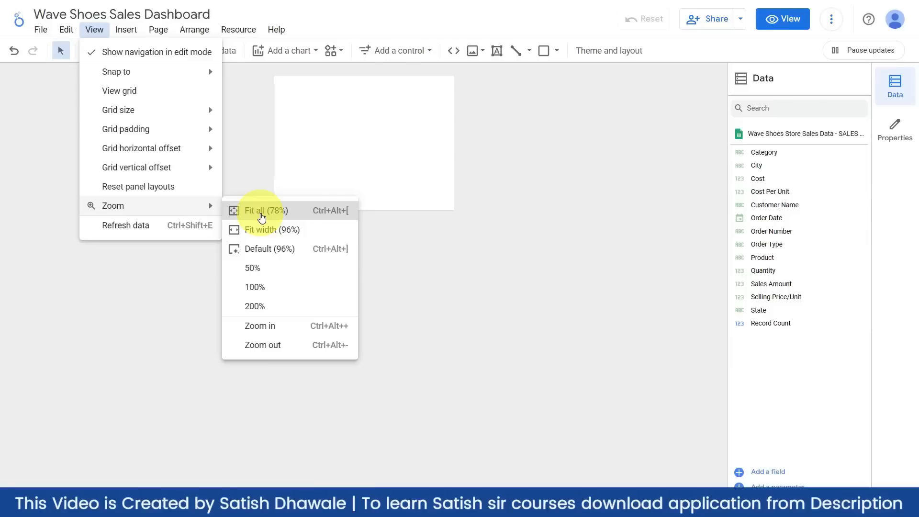
click(262, 216)
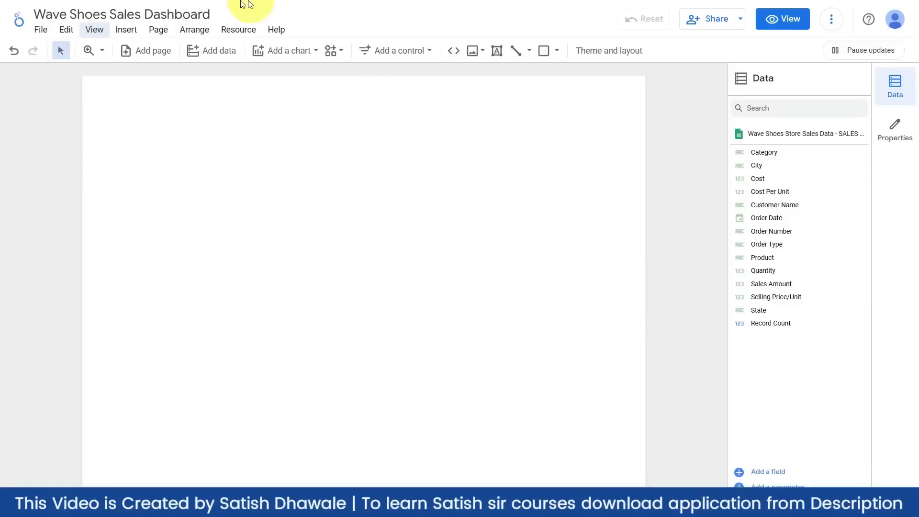
click(158, 30)
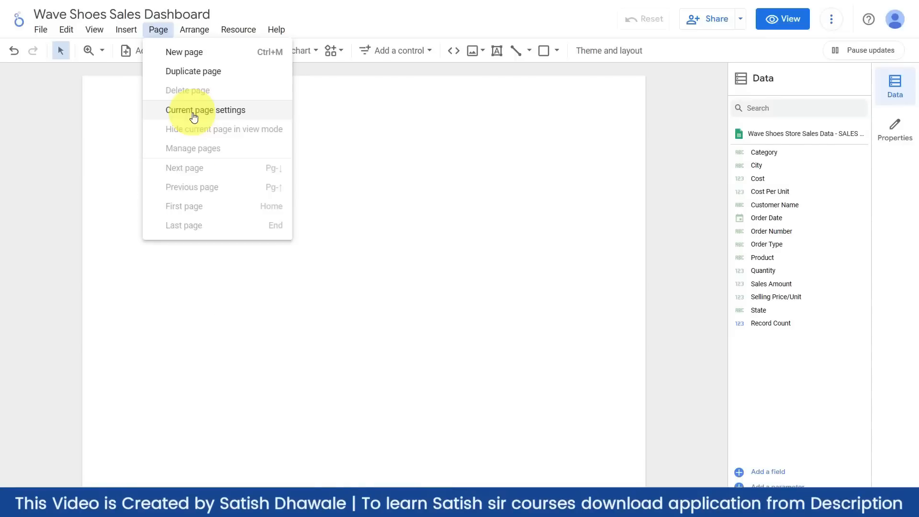
- Set the current page's canvas to a custom 1920 × 1080 px size in its Style settings
click(194, 115)
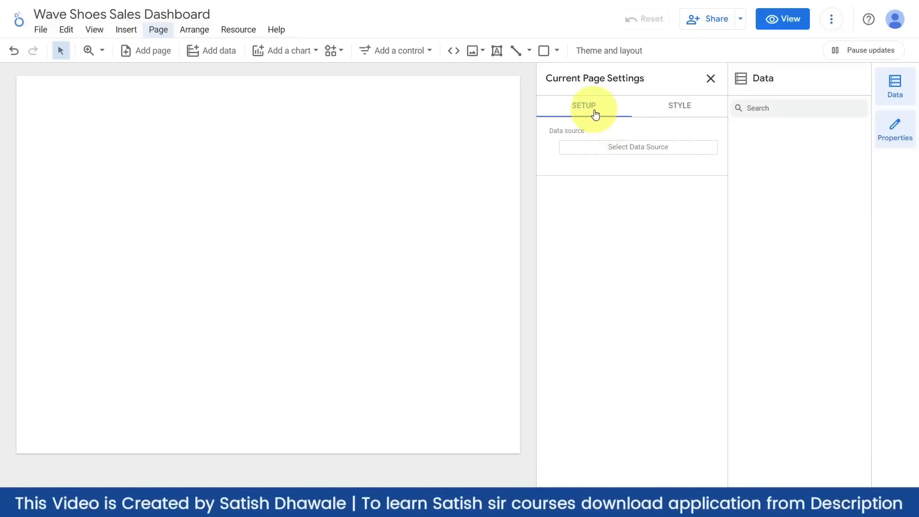
click(682, 104)
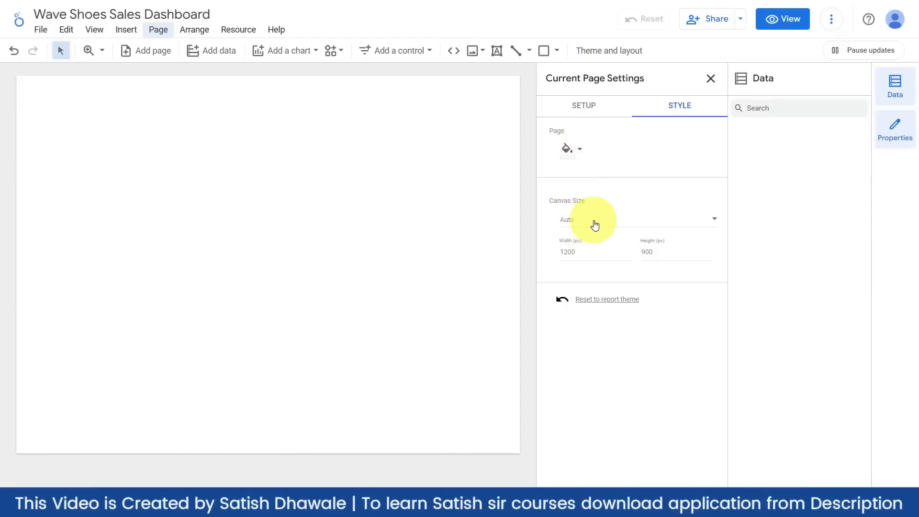
click(581, 249)
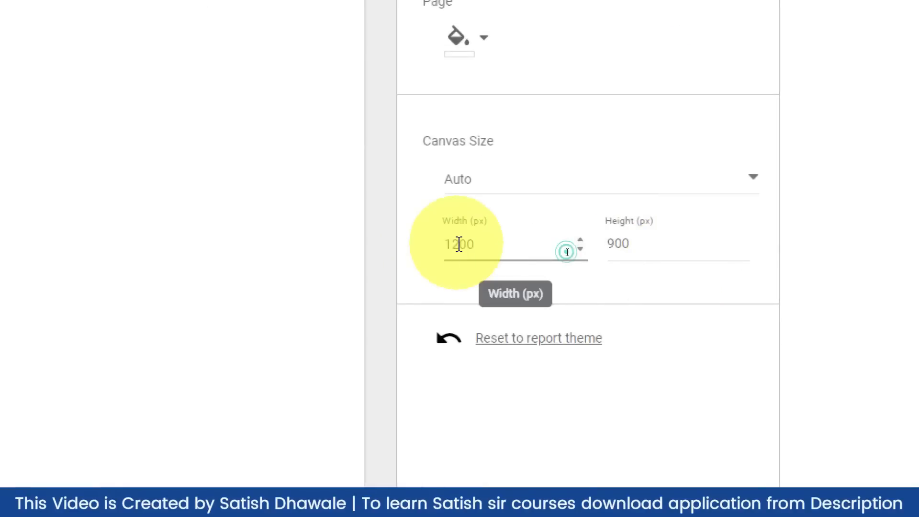
key(BackSpace)
key(BackSpace)
key(BackSpace)
text(920)
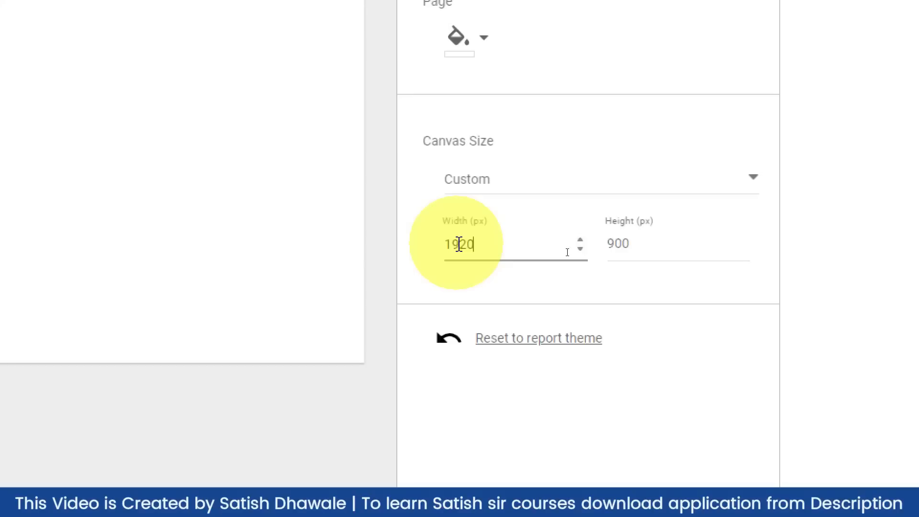
key(Tab)
text(1085)
key(BackSpace)
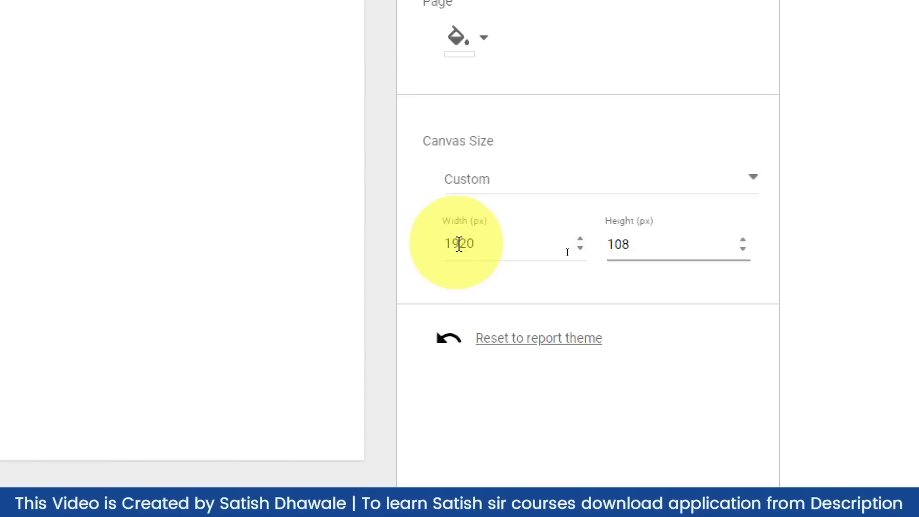
text(0)
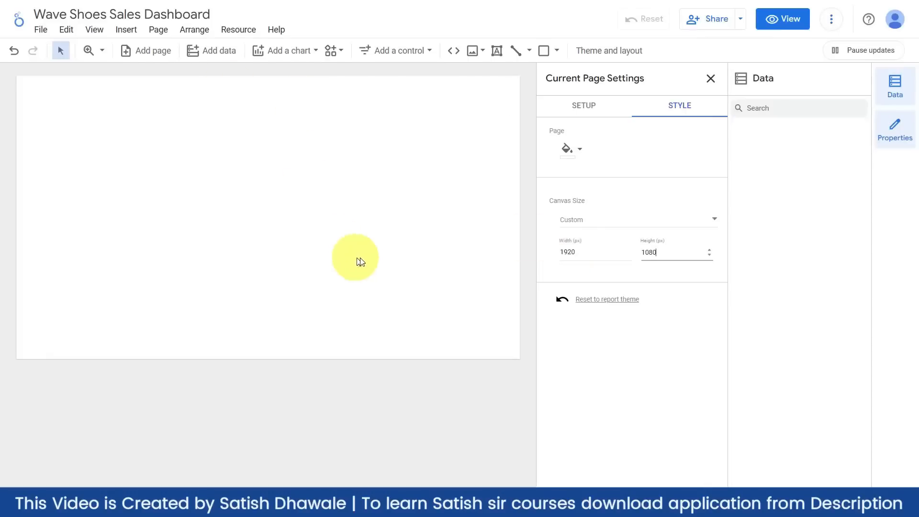
click(710, 79)
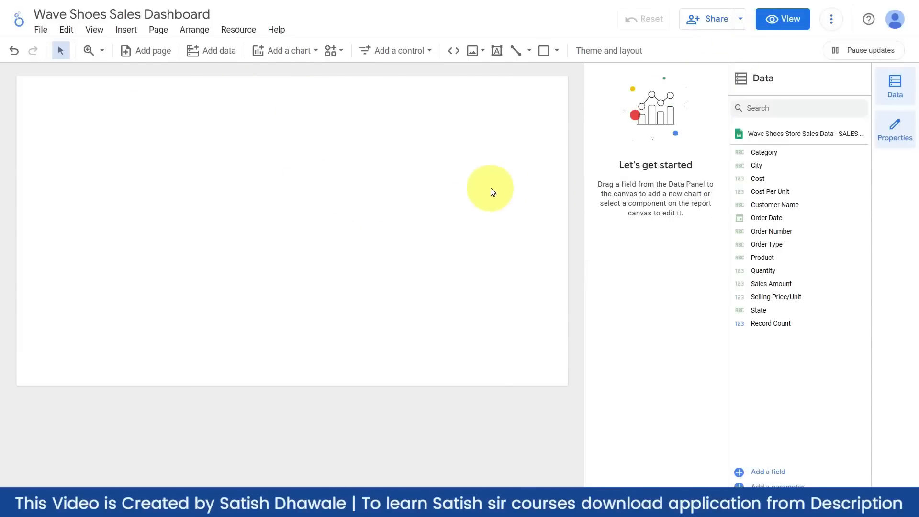
- Close the 'Let's get started' side panel so the canvas fills the space
click(359, 259)
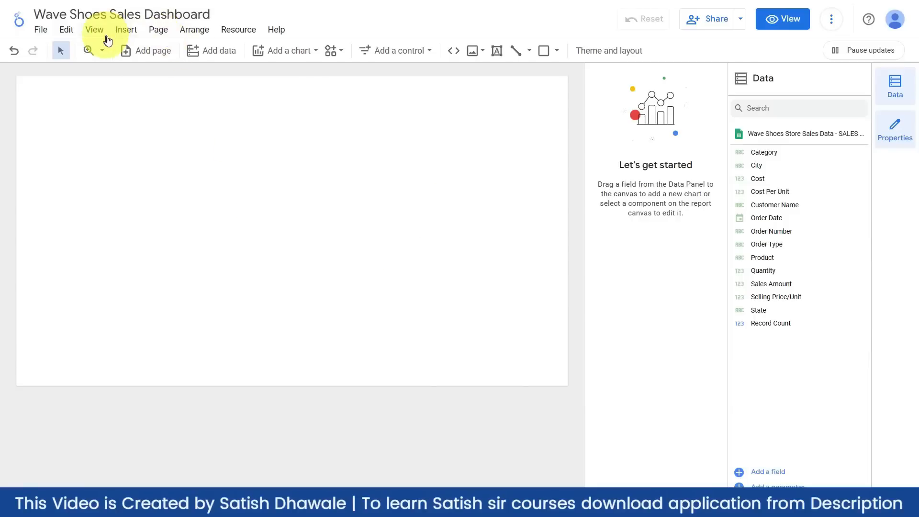
click(891, 130)
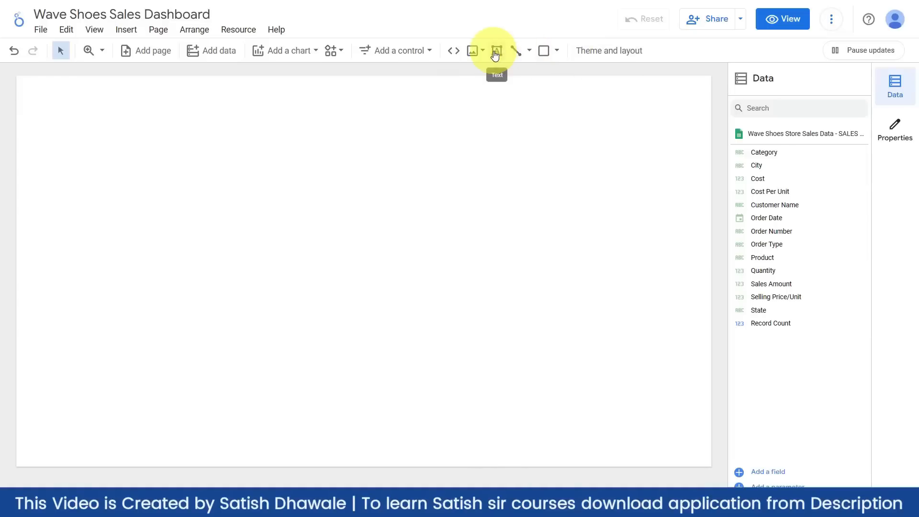
- Draw a rectangle near the page's top-left corner, with the browser zoomed to 110%
click(555, 52)
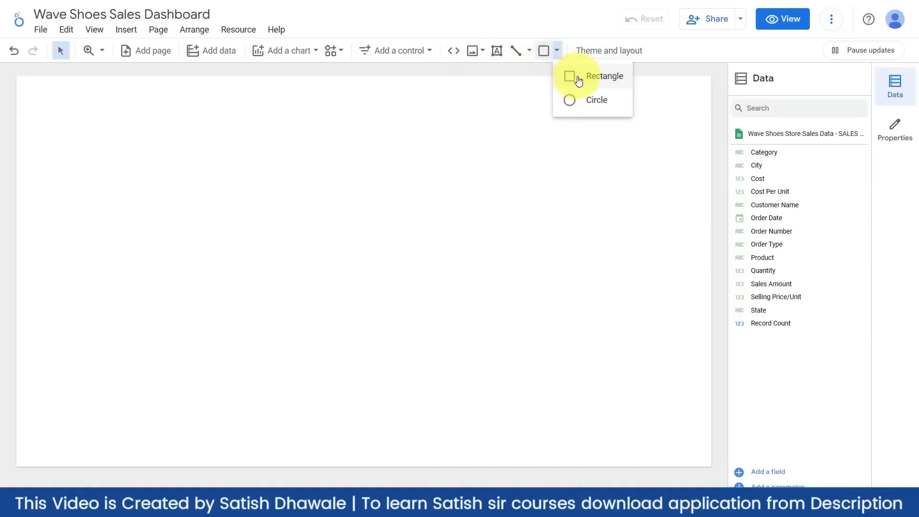
click(578, 81)
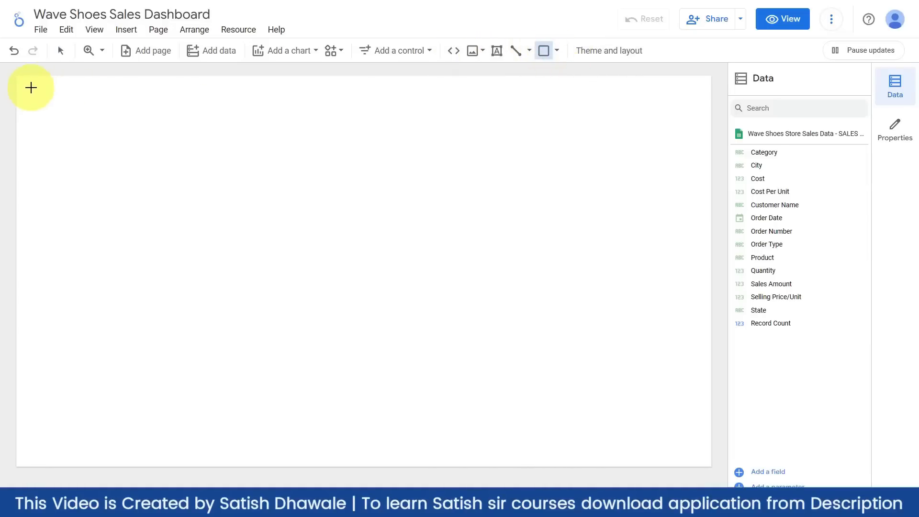
drag(31, 88, 161, 138)
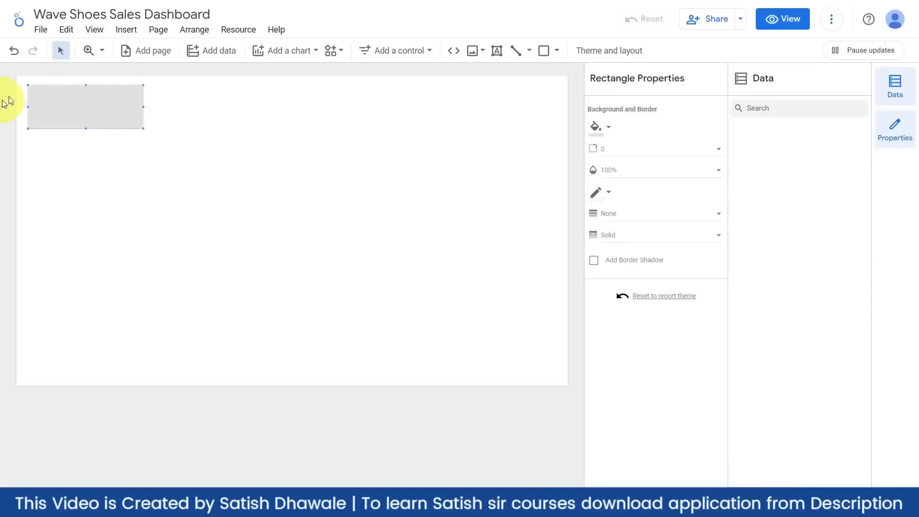
key(ctrl+plus)
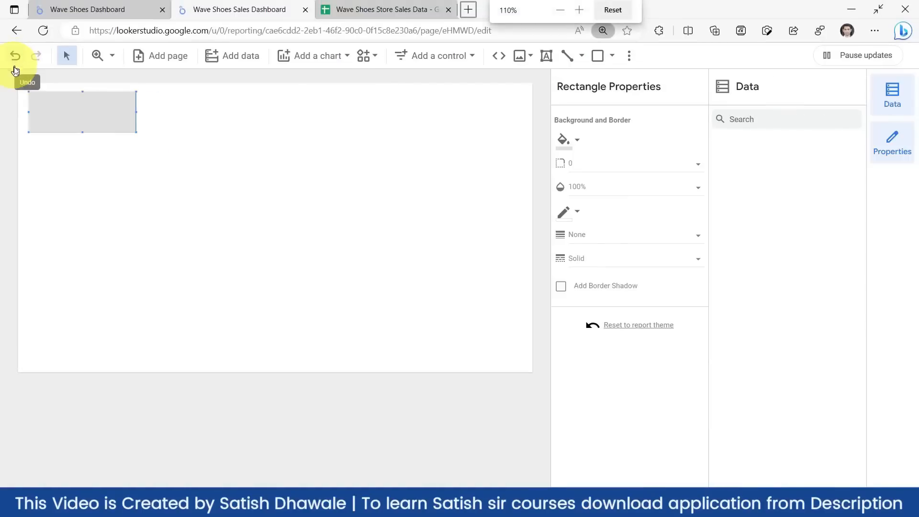
scroll(31, 117, up, 3)
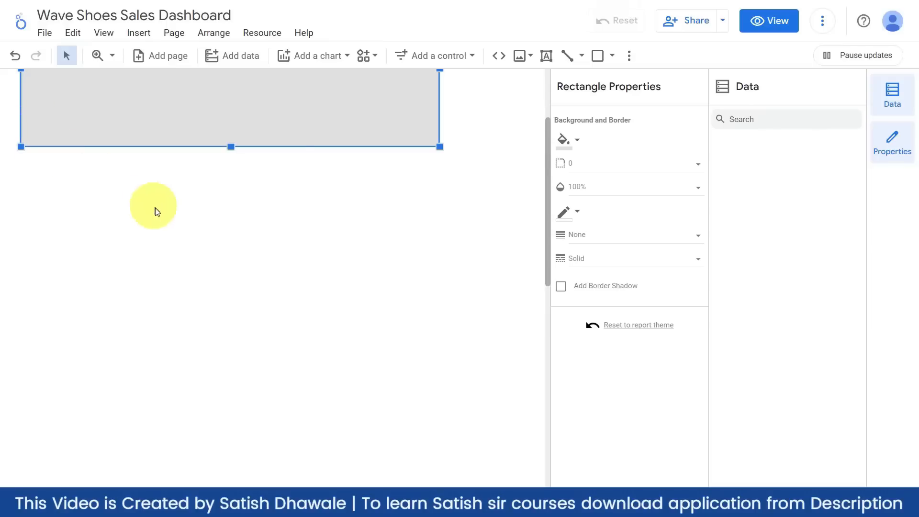
scroll(154, 209, down, 1)
scroll(161, 228, up, 1)
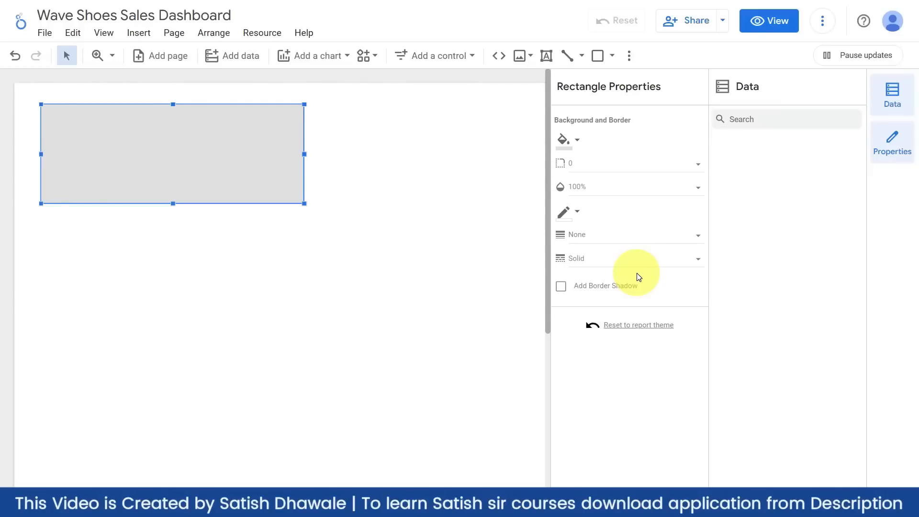
- Fill the rectangle blue and move it slightly higher
click(576, 140)
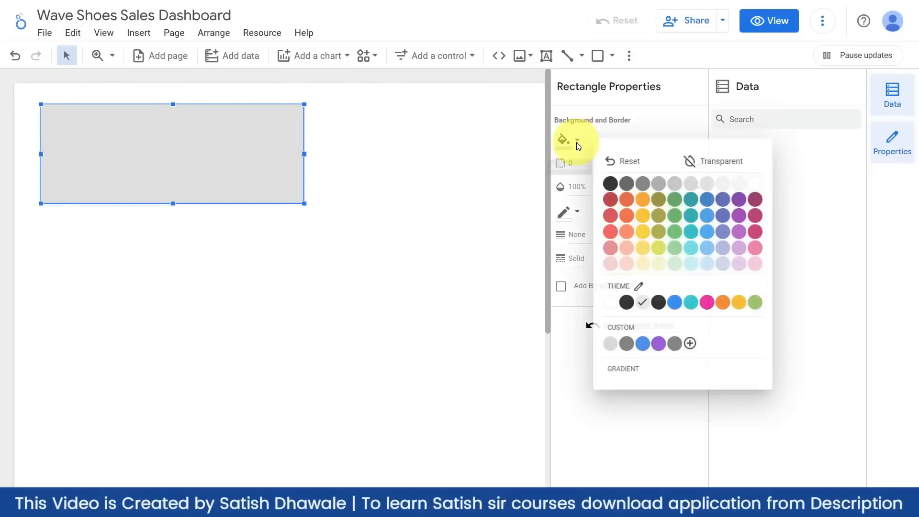
click(708, 231)
drag(238, 195, 231, 180)
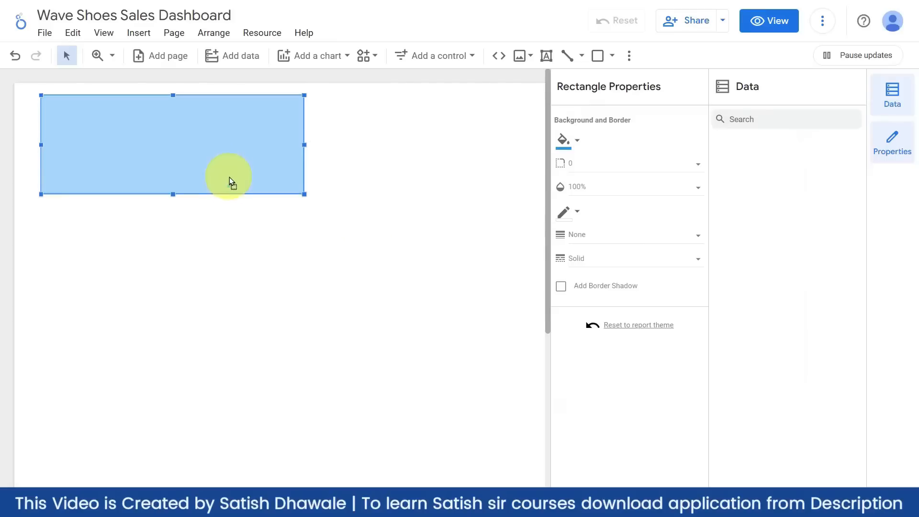
click(240, 199)
click(242, 174)
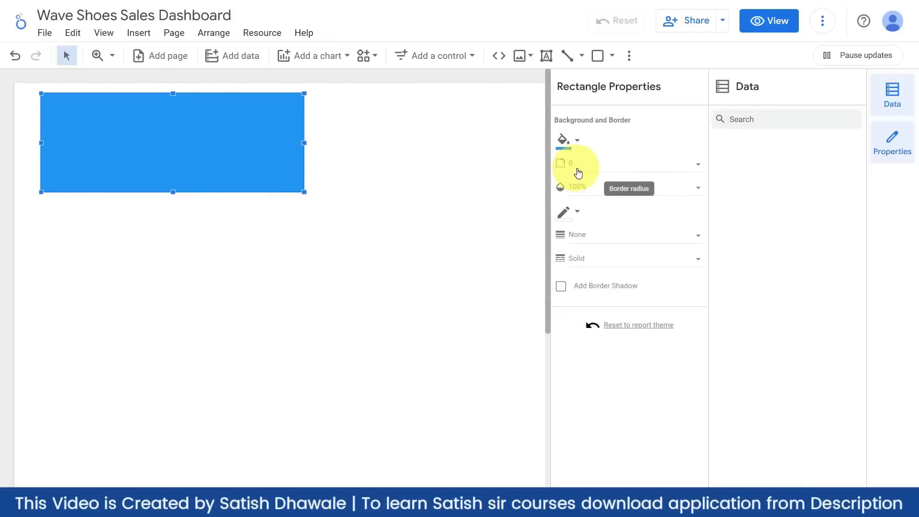
- Give the rectangle a dark red border of weight 2 with a border shadow
click(577, 211)
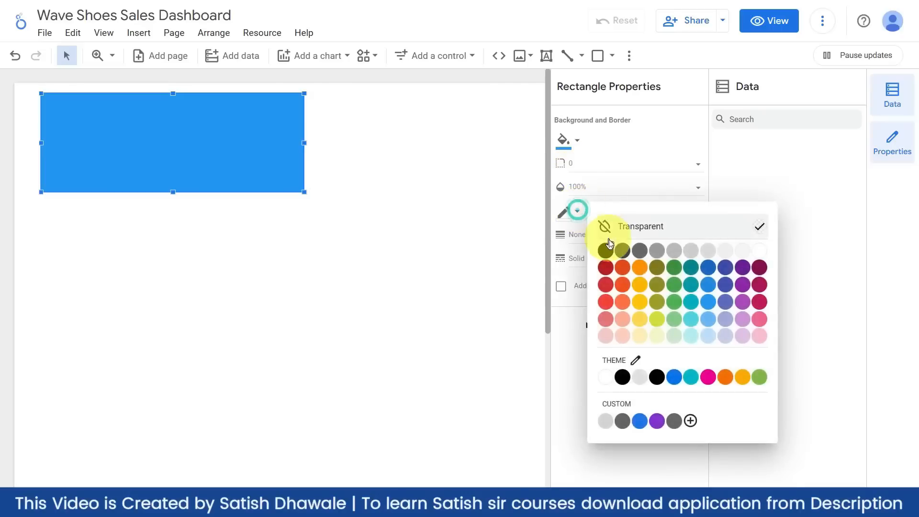
click(606, 269)
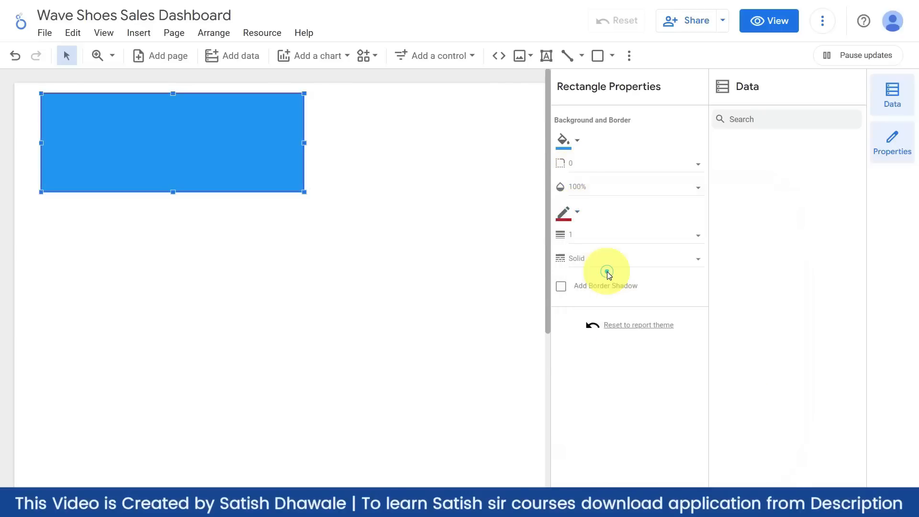
click(593, 239)
click(597, 301)
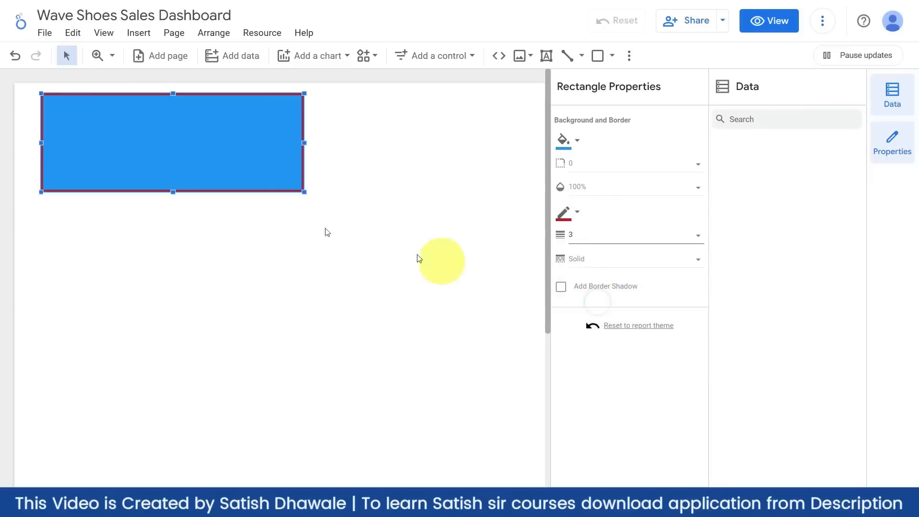
click(572, 238)
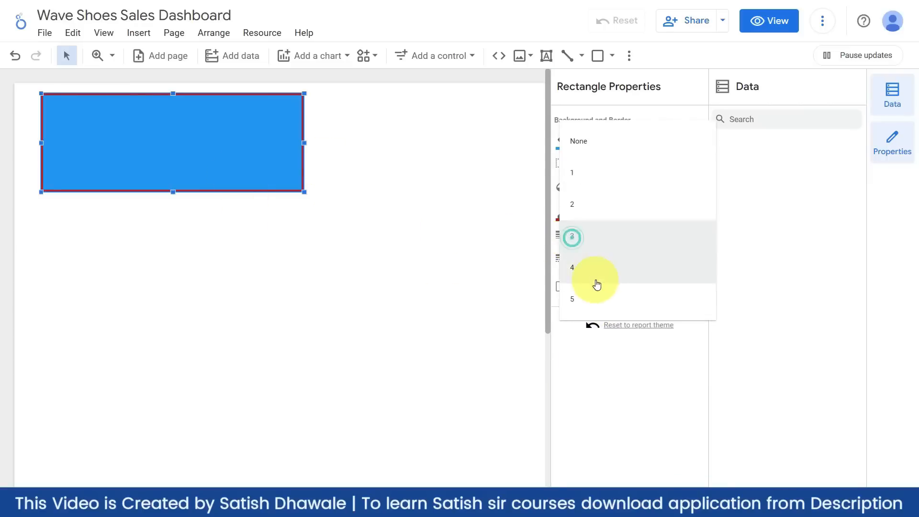
click(584, 208)
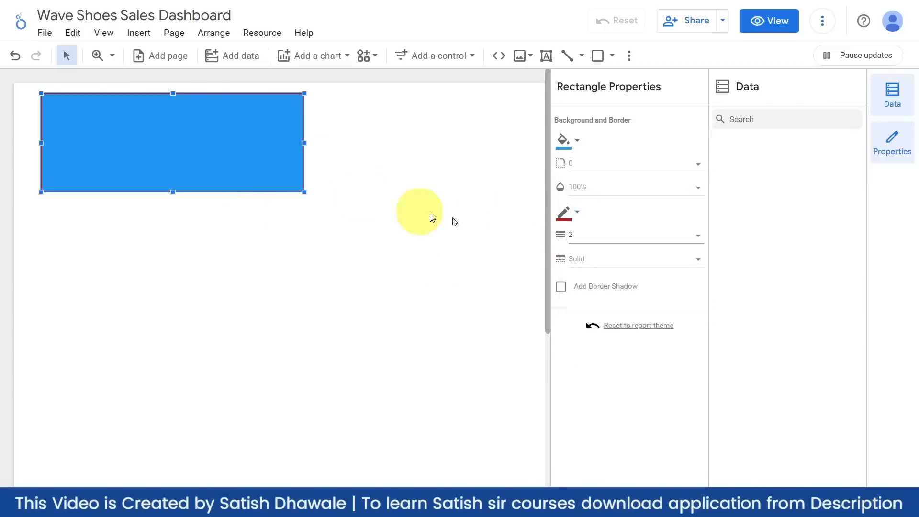
click(562, 287)
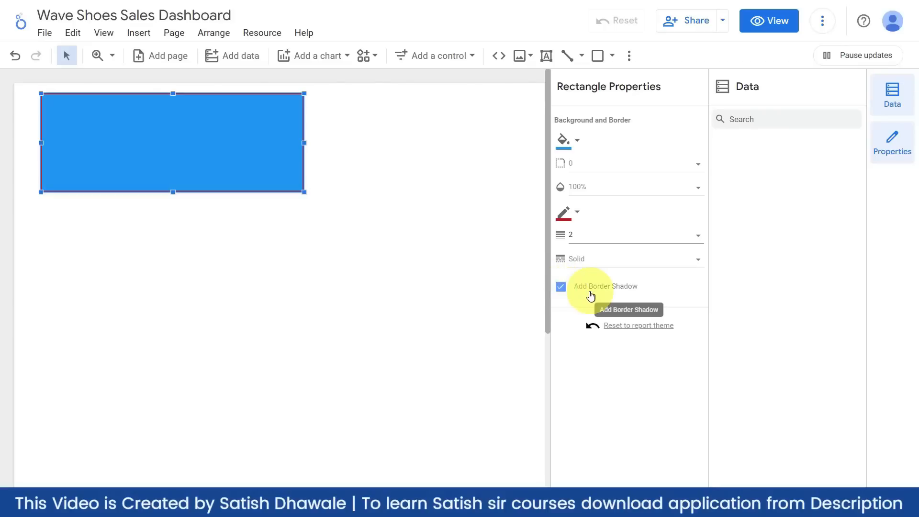
click(387, 287)
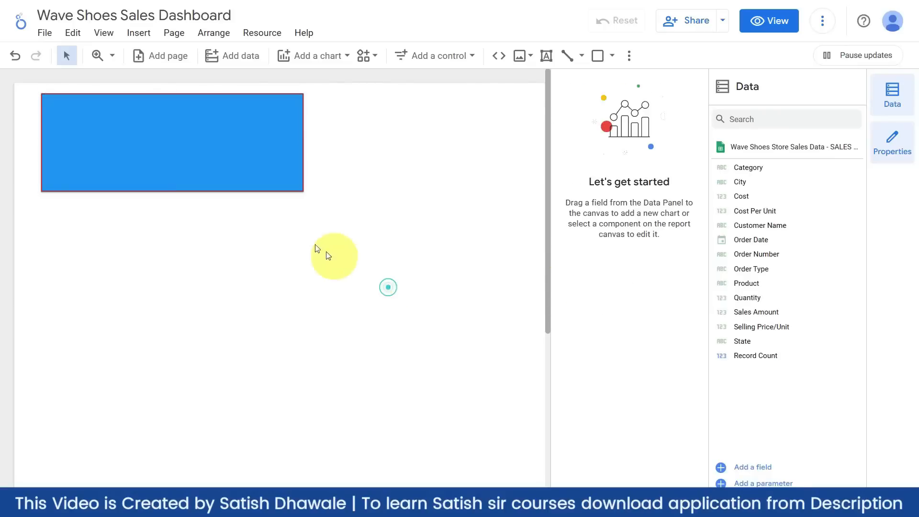
click(252, 176)
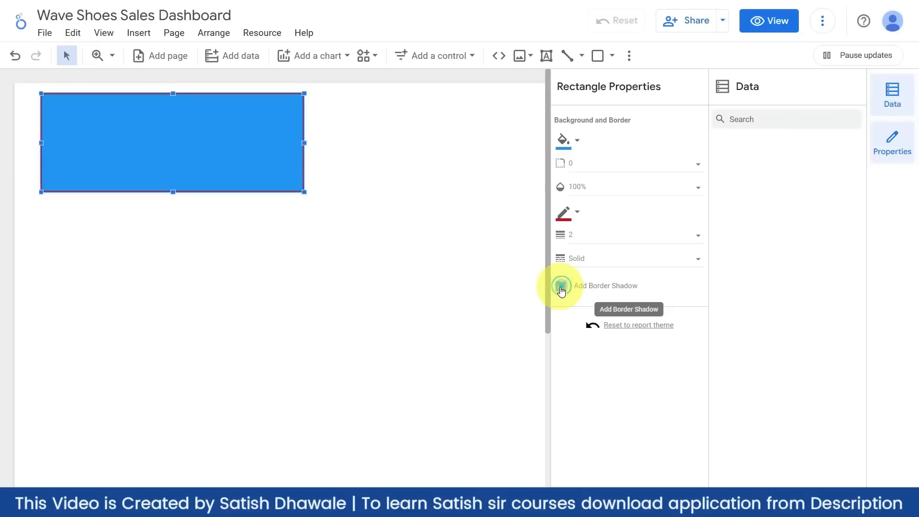
- Keep the border style Solid and round the rectangle's corners to radius 10
click(593, 258)
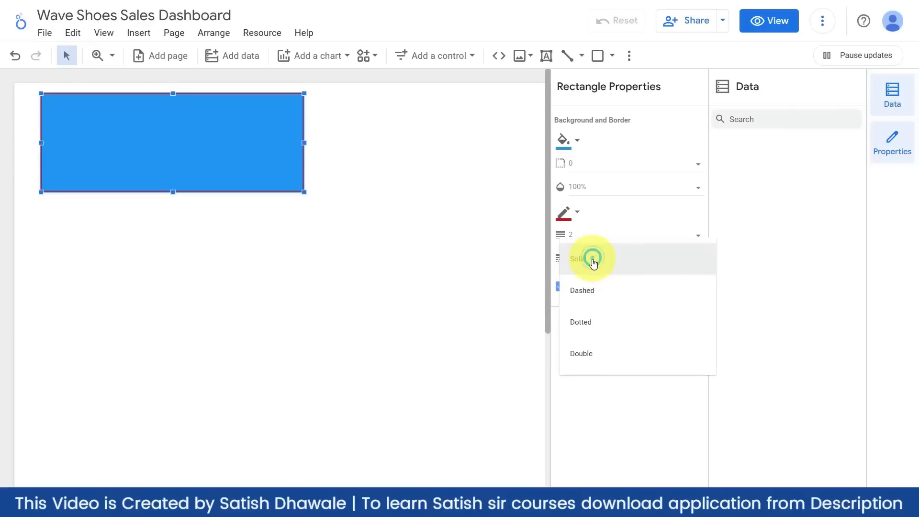
click(582, 352)
click(581, 259)
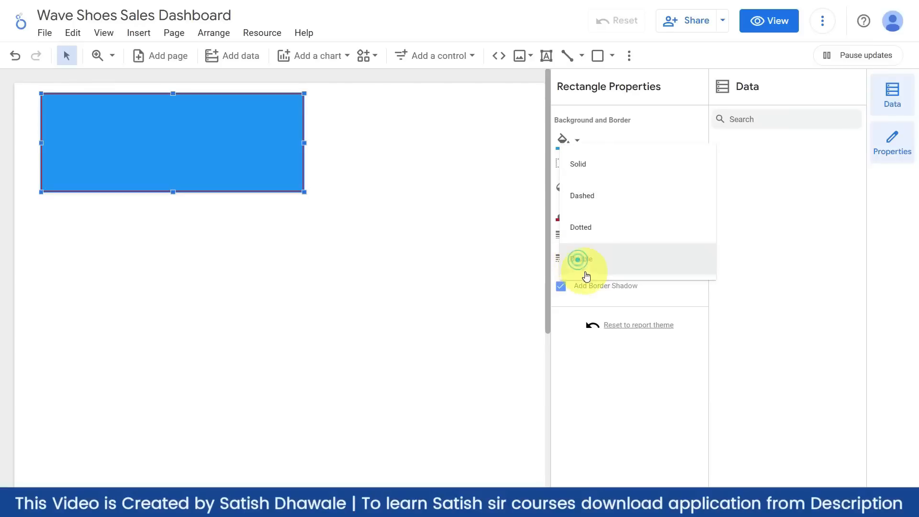
click(586, 168)
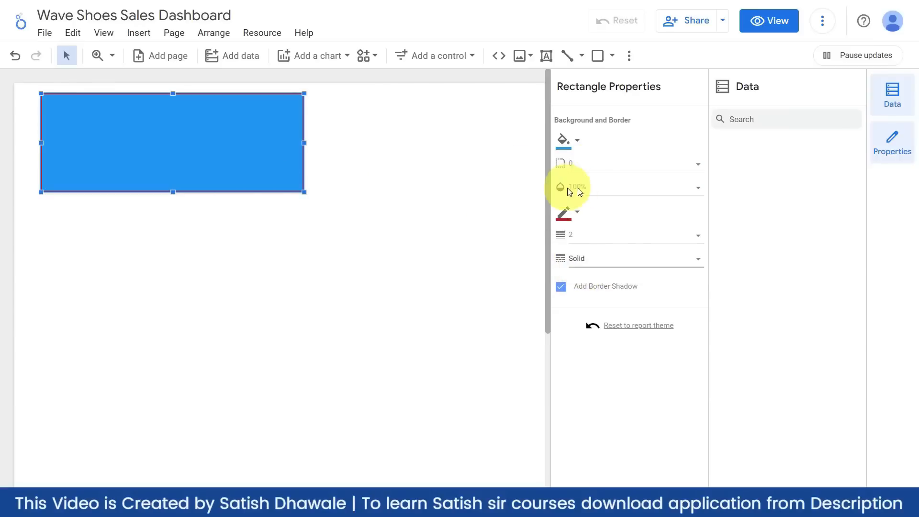
click(582, 166)
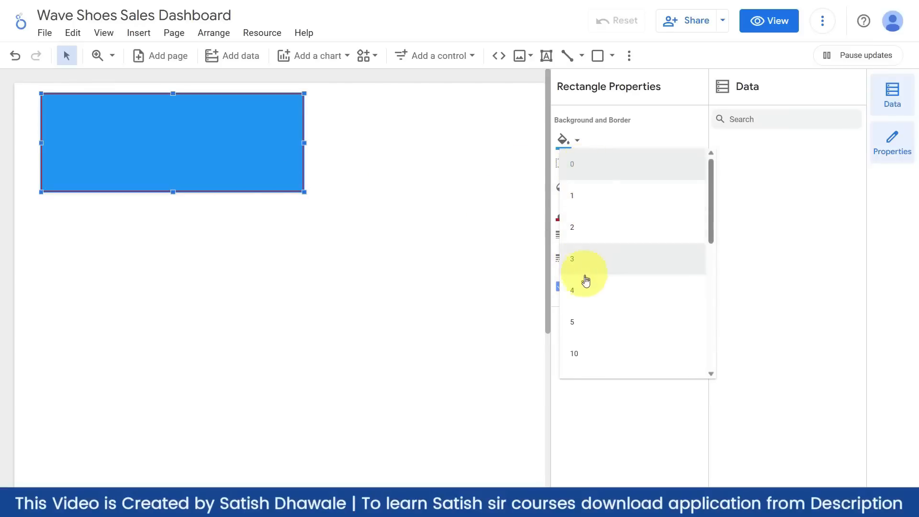
click(574, 353)
click(216, 268)
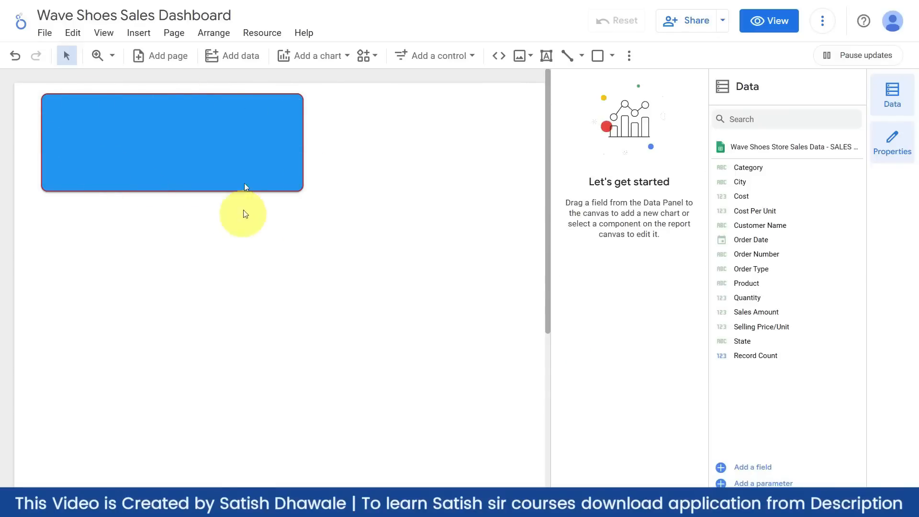
click(244, 160)
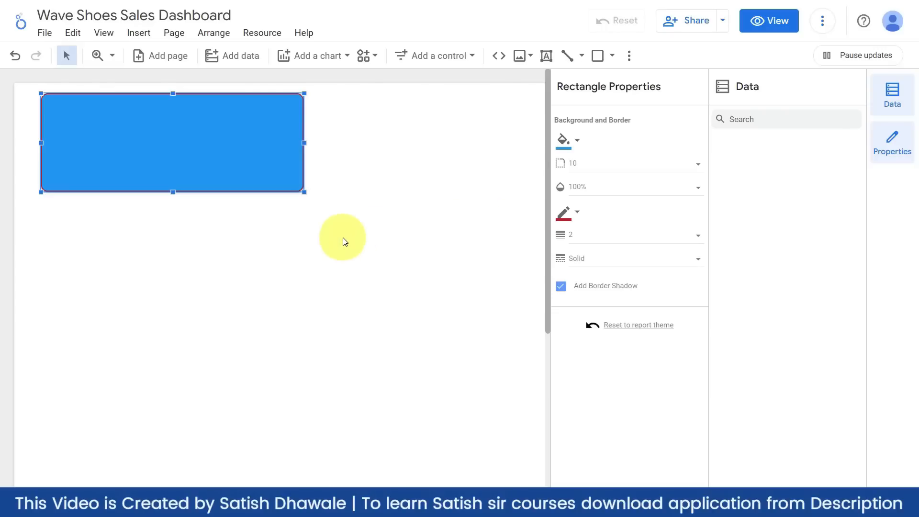
key(alt+Tab)
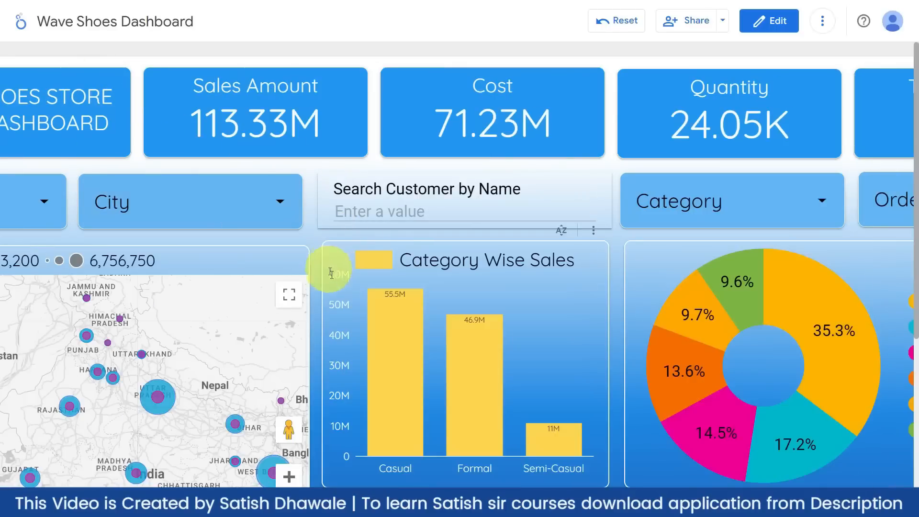
- Scroll through the finished reference dashboard down to its Category Wise Sales chart
scroll(378, 467, down, 6)
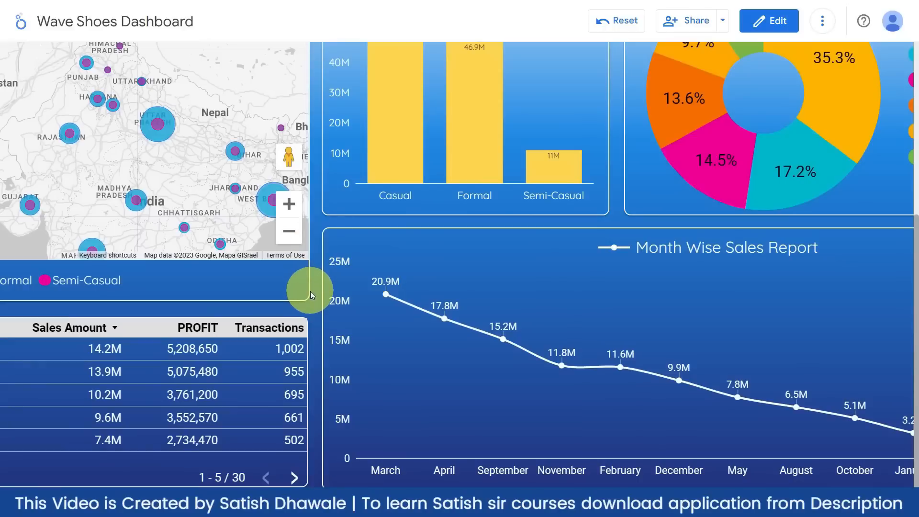
mouse_move(405, 284)
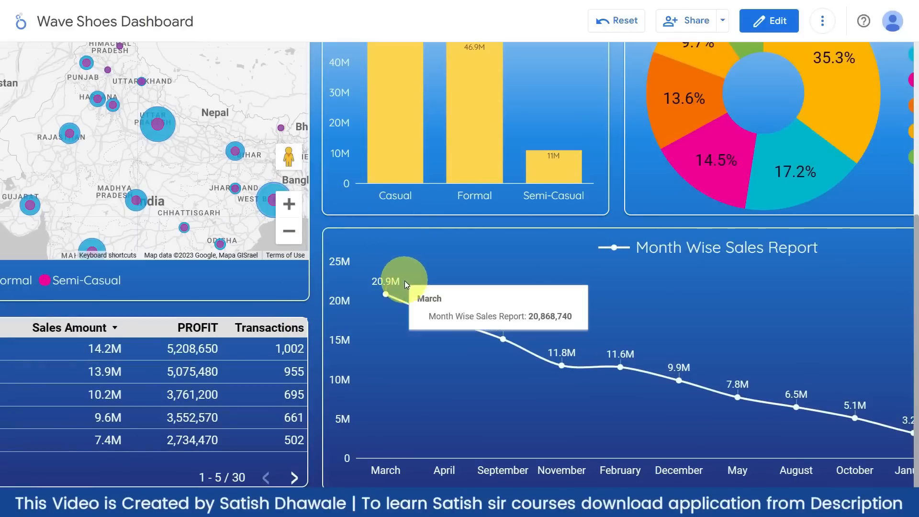
scroll(406, 288, down, 5)
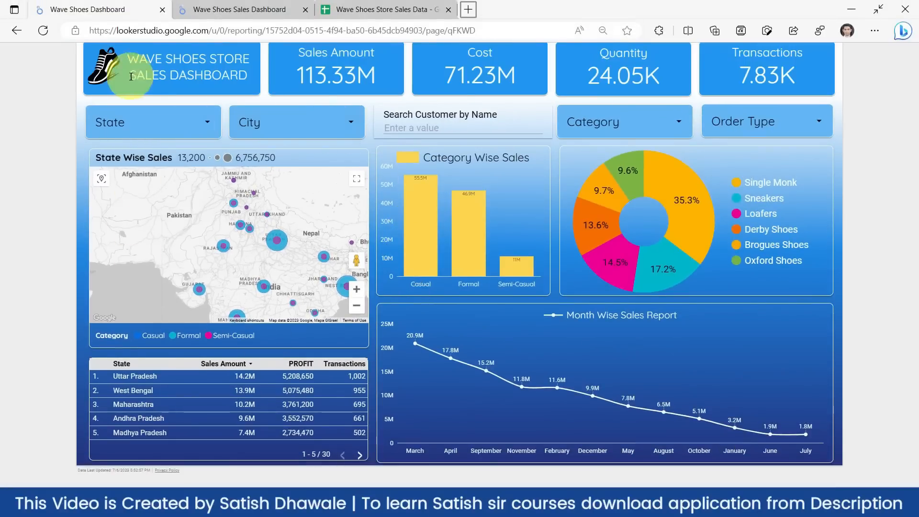
scroll(314, 144, up, 2)
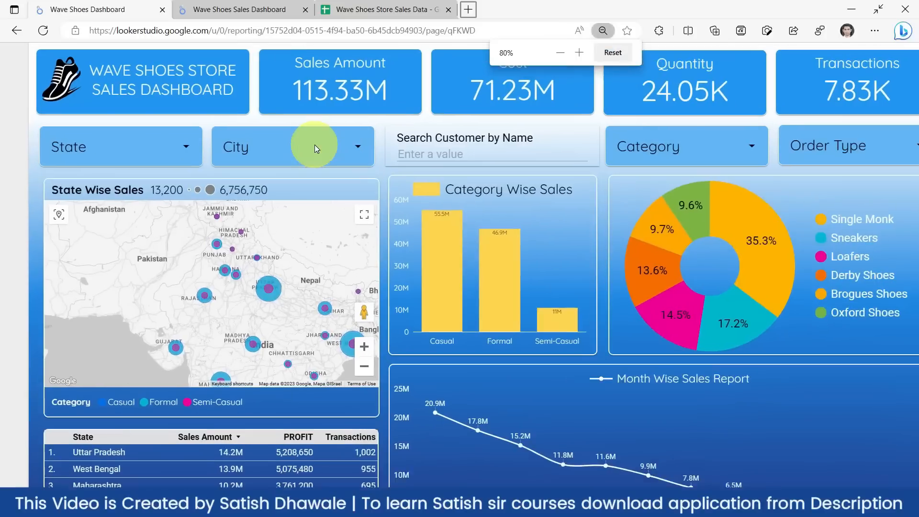
- Back in the editor, change the blue rectangle's border colour to white
click(231, 7)
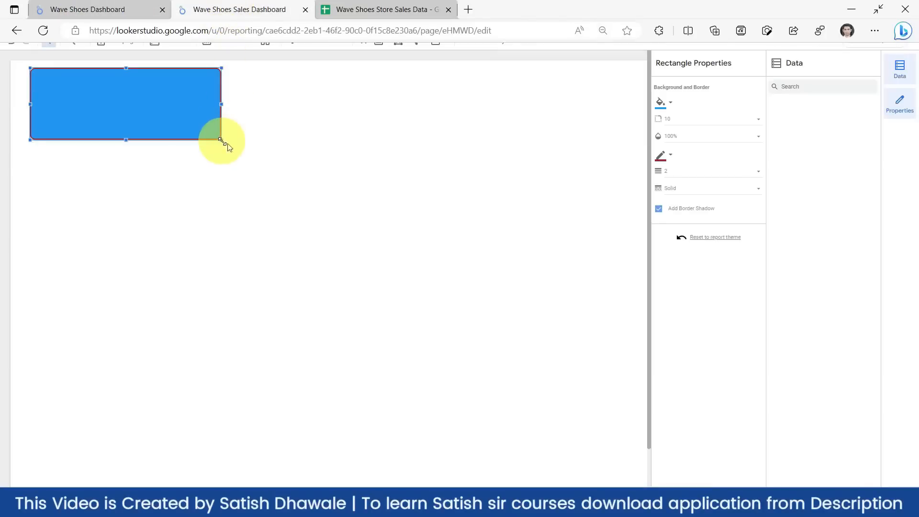
click(306, 194)
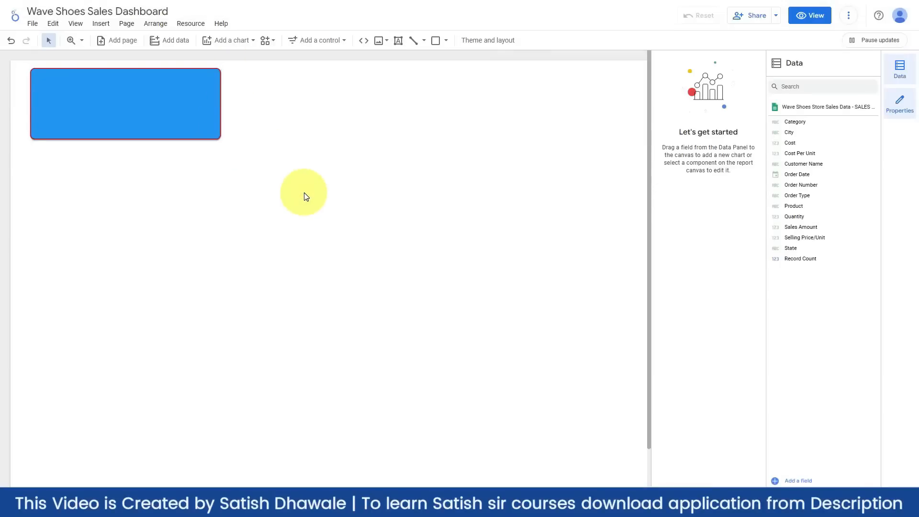
key(F11)
key(F11)
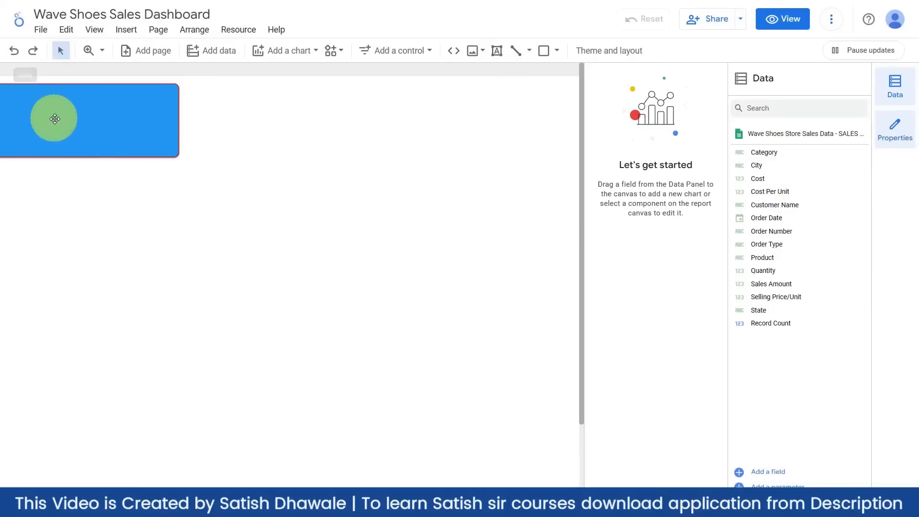
drag(56, 120, 107, 130)
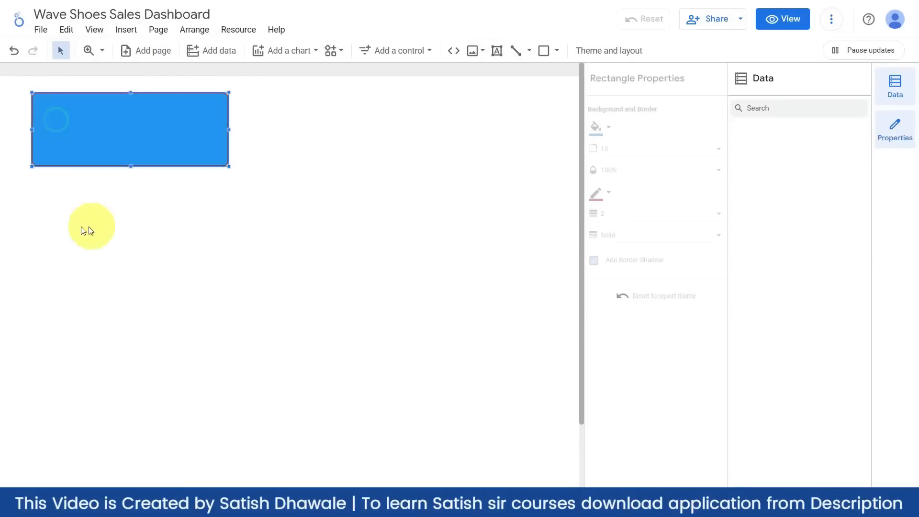
click(128, 139)
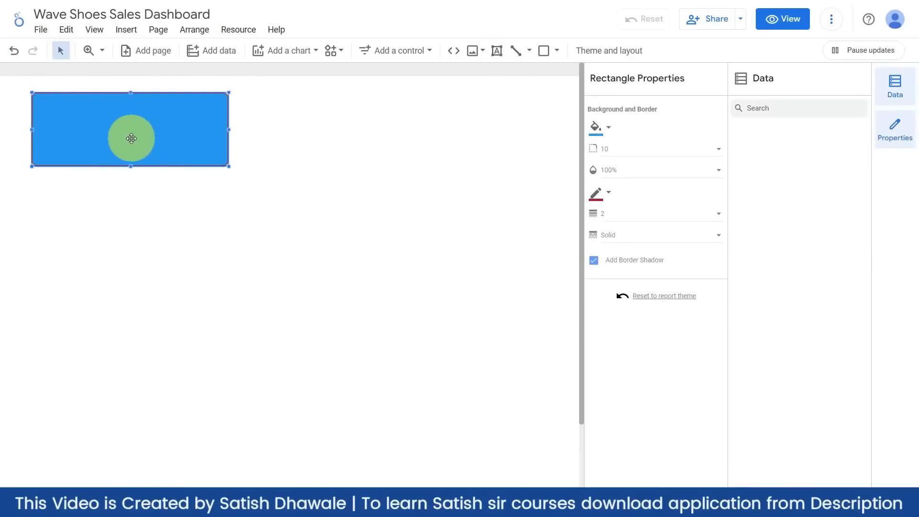
click(608, 192)
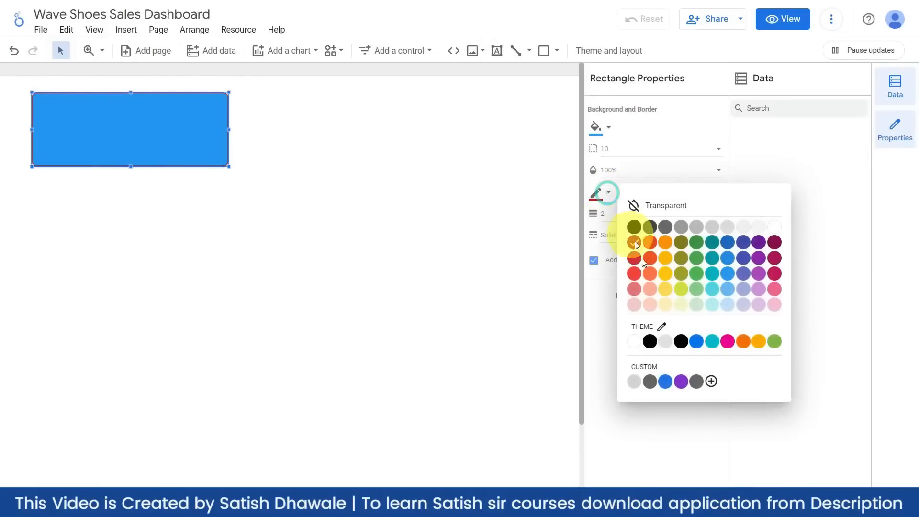
click(634, 341)
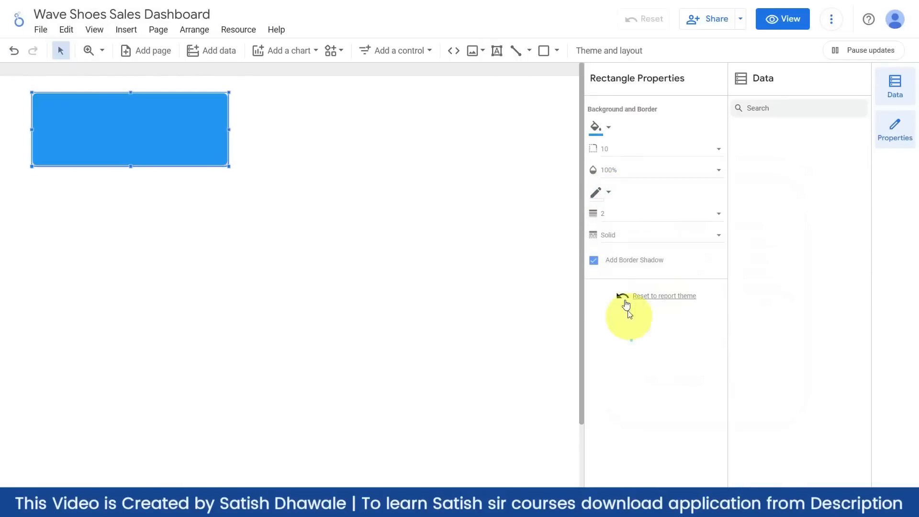
click(331, 205)
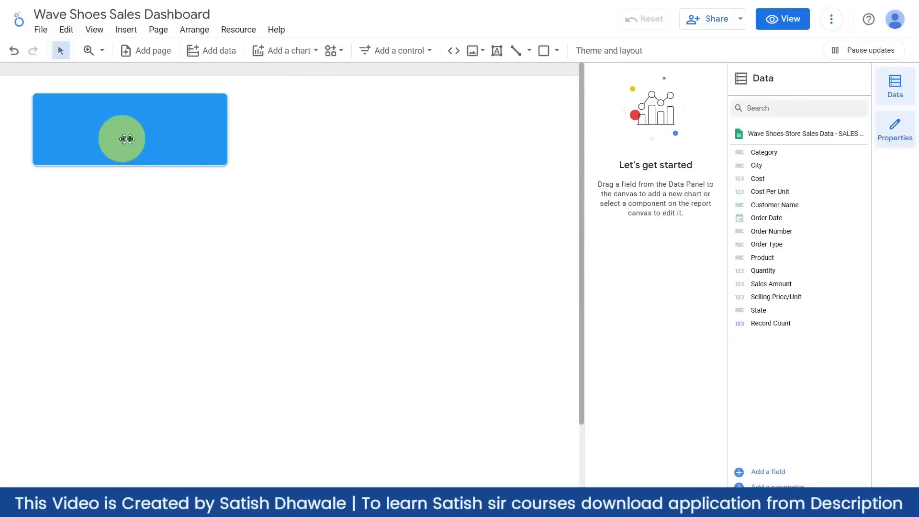
- Move the blue rectangle up toward the page's top-left corner
drag(139, 139, 130, 137)
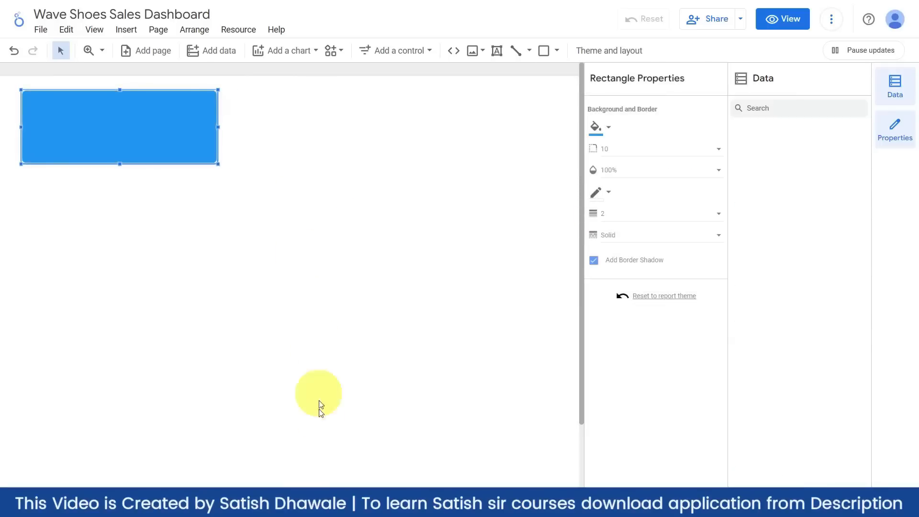
drag(280, 511, 225, 506)
drag(144, 124, 102, 120)
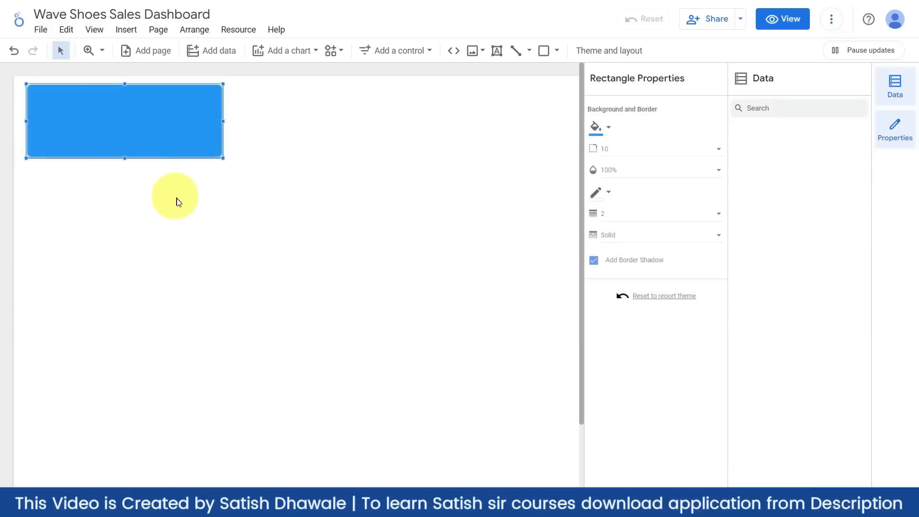
click(180, 205)
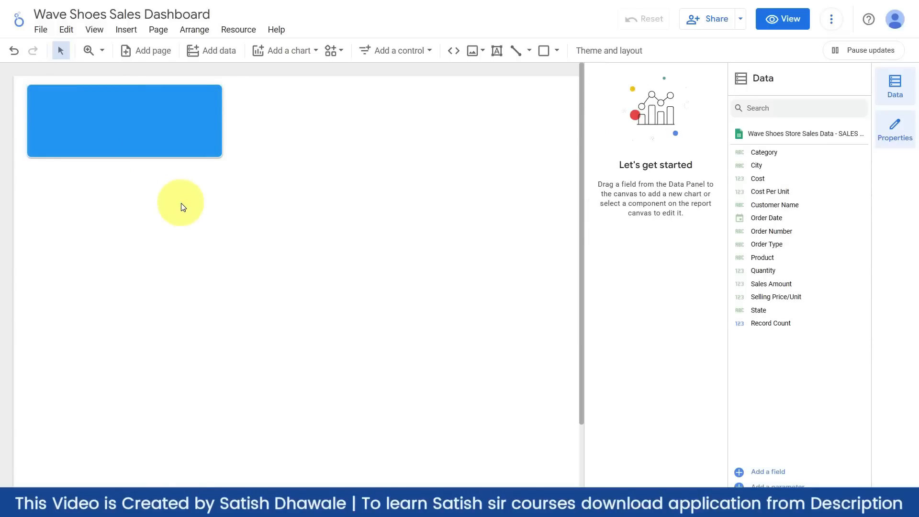
click(158, 128)
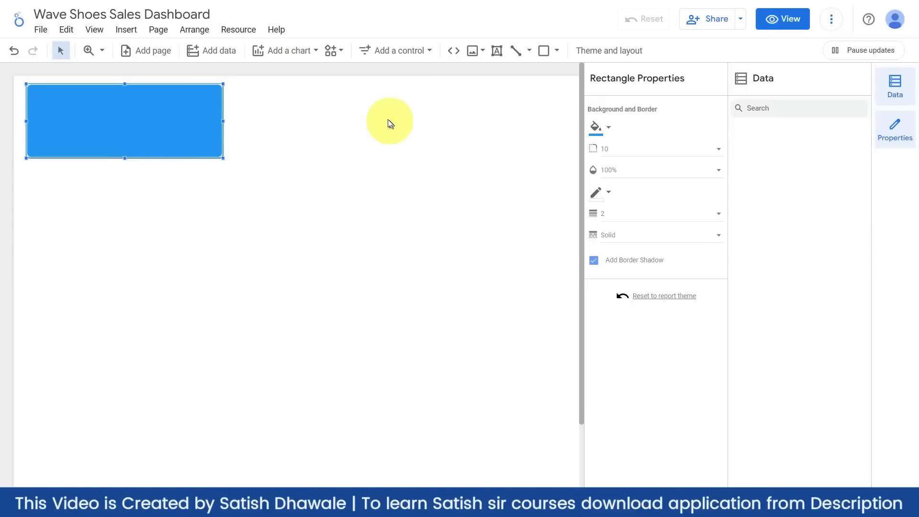
click(85, 11)
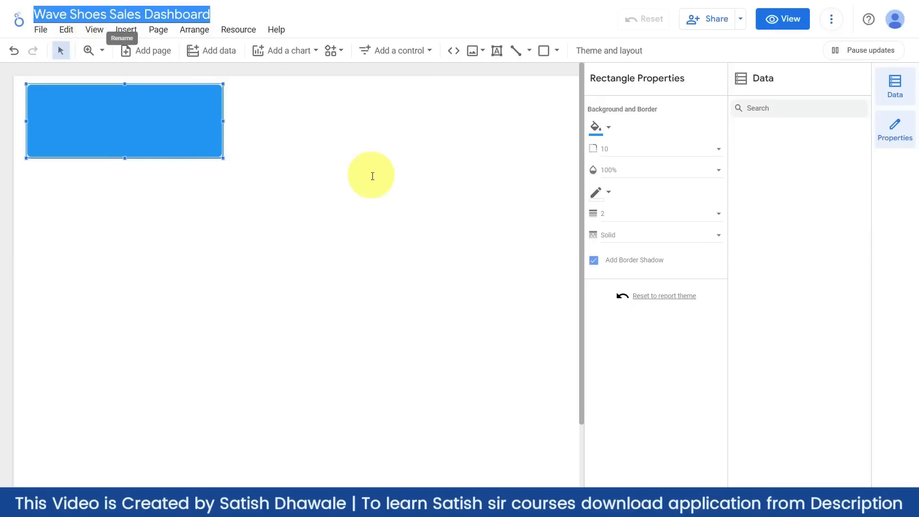
click(371, 168)
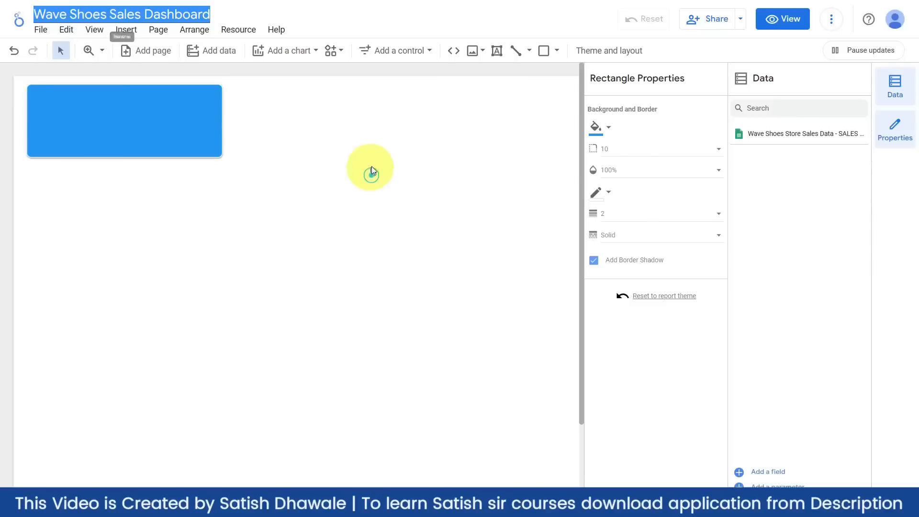
- Place a title text box on the blue header and narrow it to fit
click(499, 52)
click(80, 106)
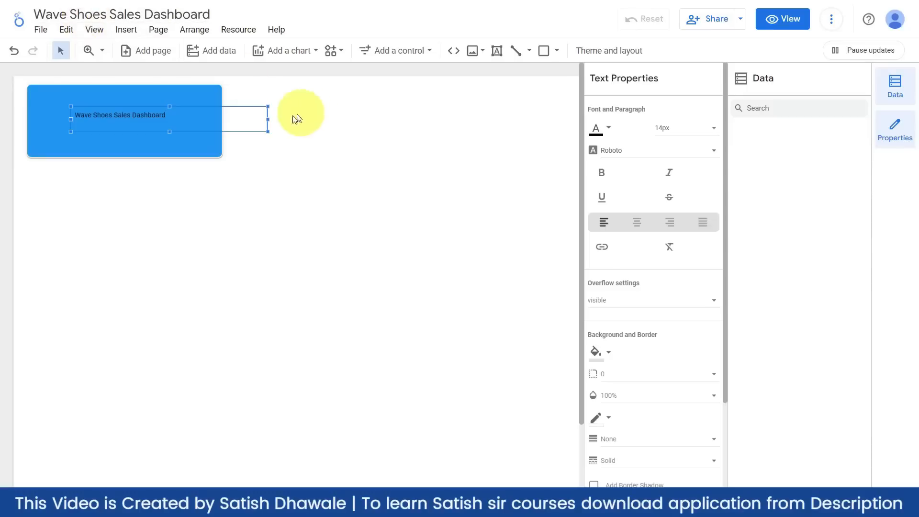
drag(267, 119, 156, 115)
click(146, 111)
click(152, 107)
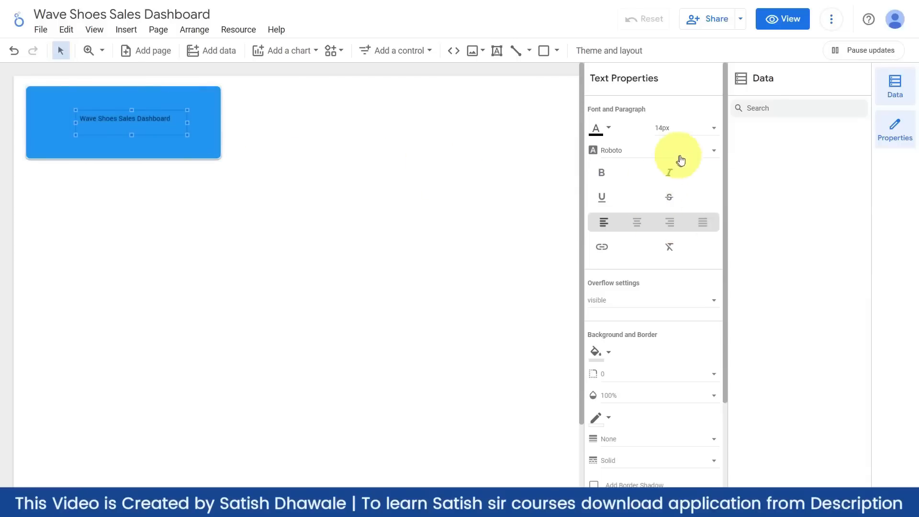
- Make the title centre-aligned, non-bold Quicksand text
click(704, 129)
click(675, 187)
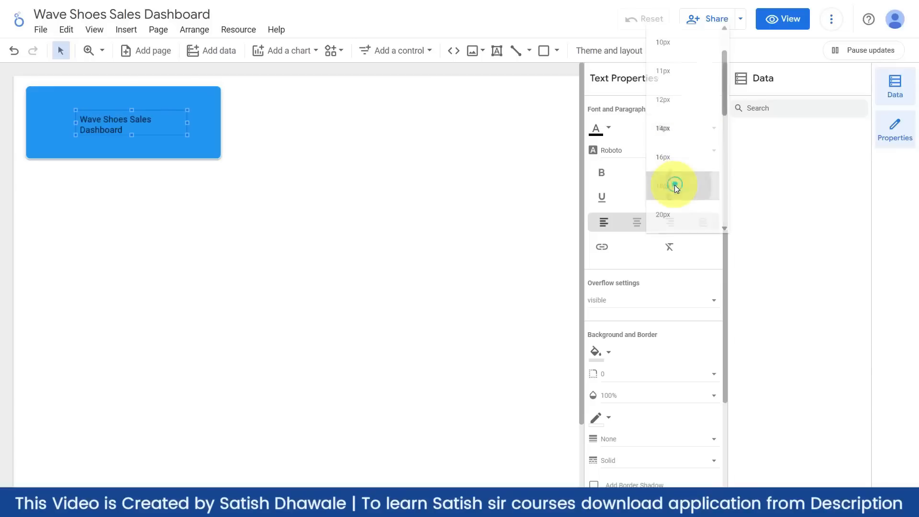
click(708, 129)
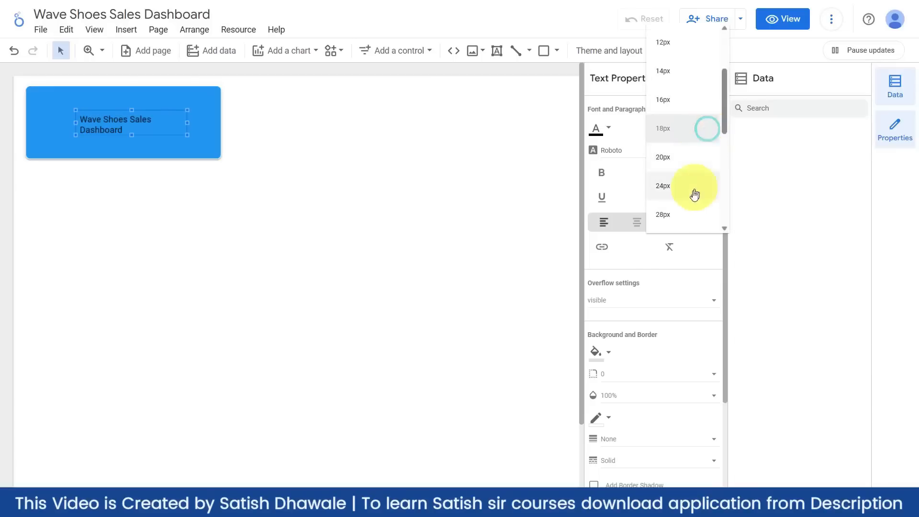
click(687, 191)
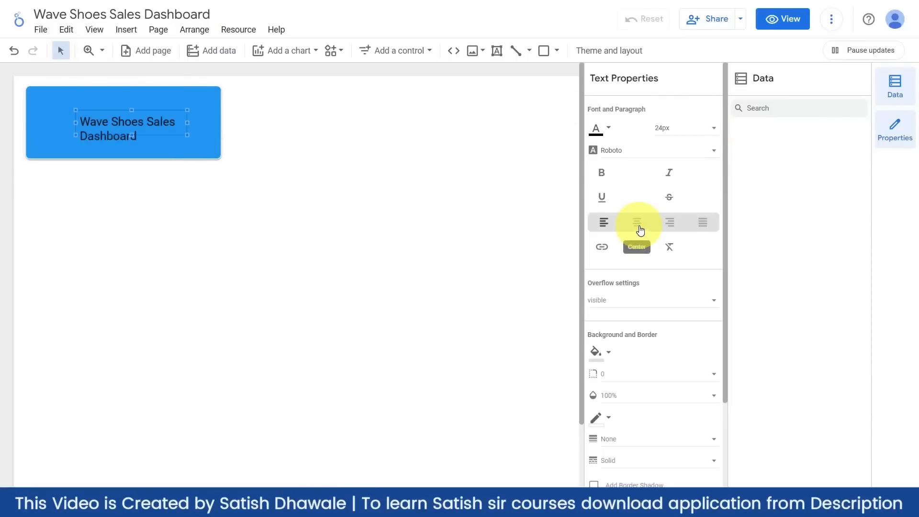
click(636, 222)
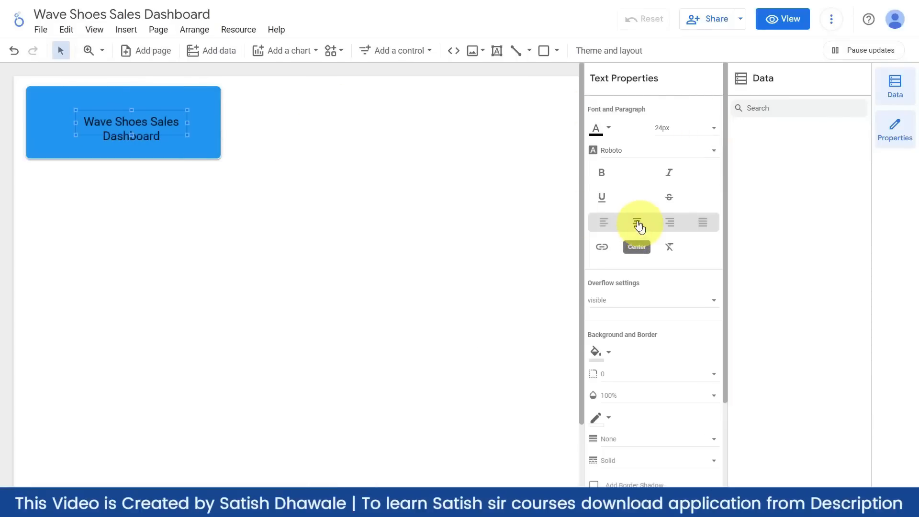
click(604, 176)
click(606, 176)
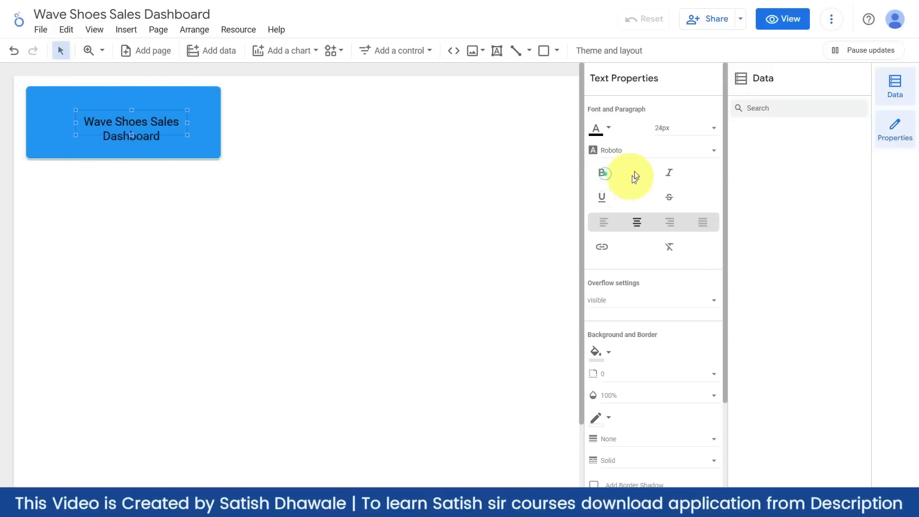
click(639, 152)
scroll(632, 172, up, 3)
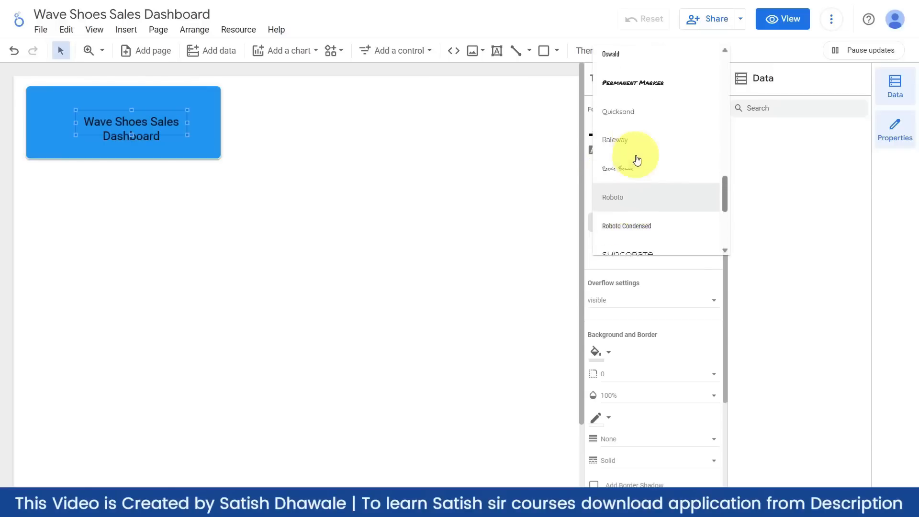
click(624, 132)
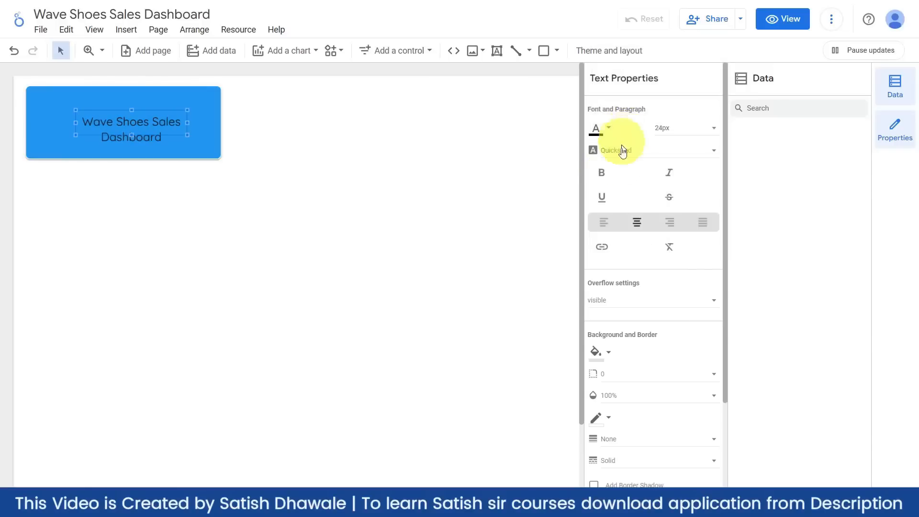
click(603, 176)
click(603, 176)
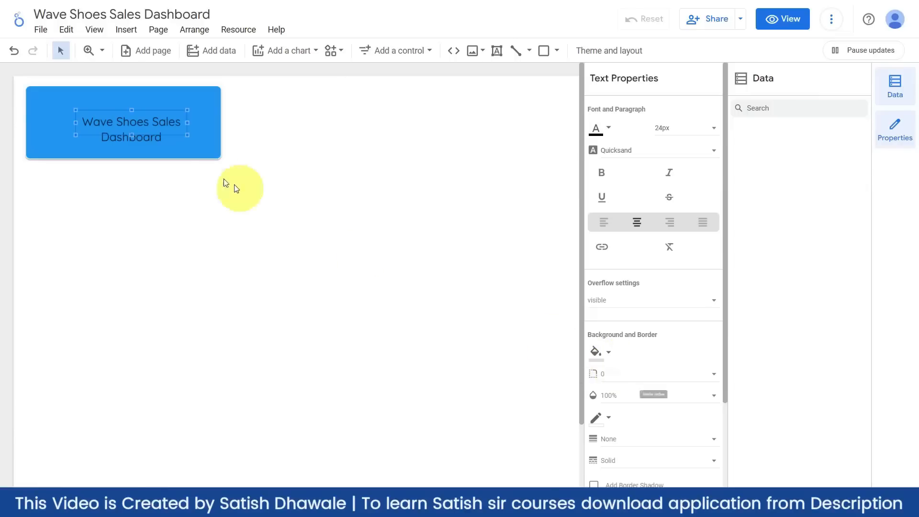
- Enlarge the title to 28px in white and resize its box to fit
drag(132, 136, 133, 153)
drag(138, 111, 149, 101)
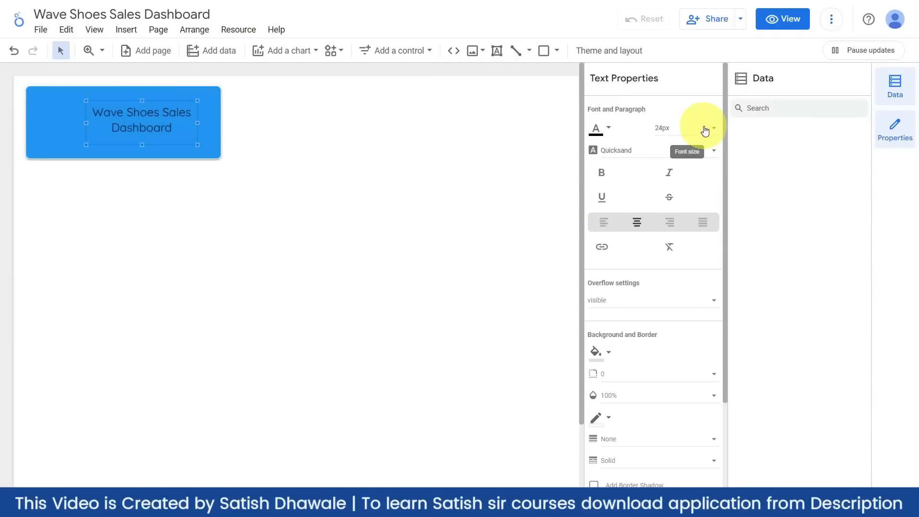
click(703, 127)
click(673, 166)
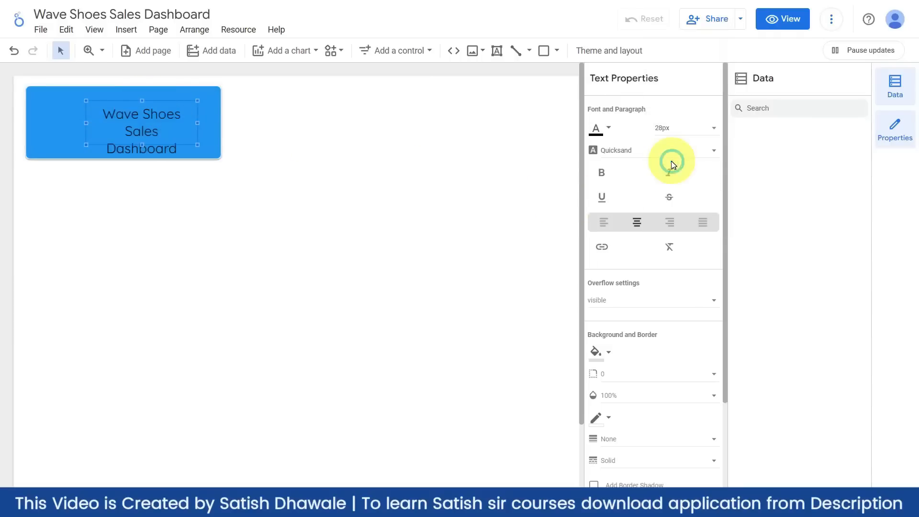
drag(142, 94, 140, 90)
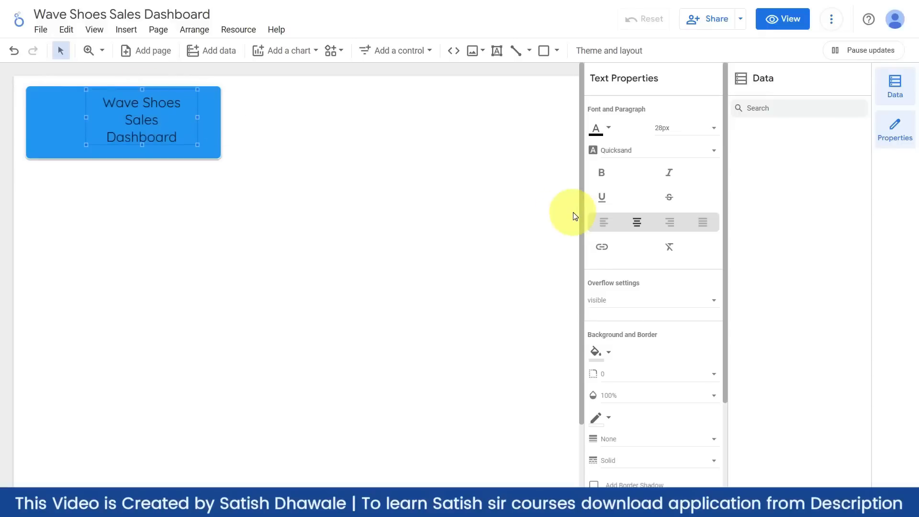
click(605, 126)
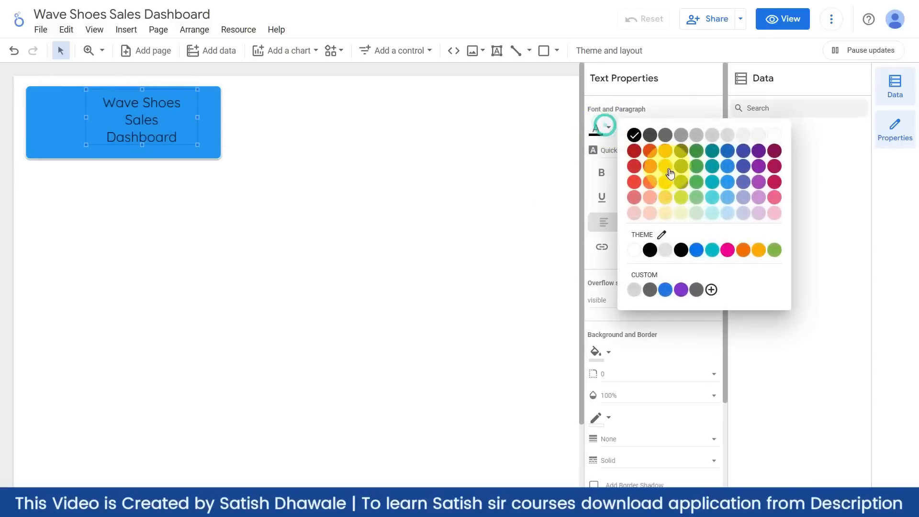
click(634, 249)
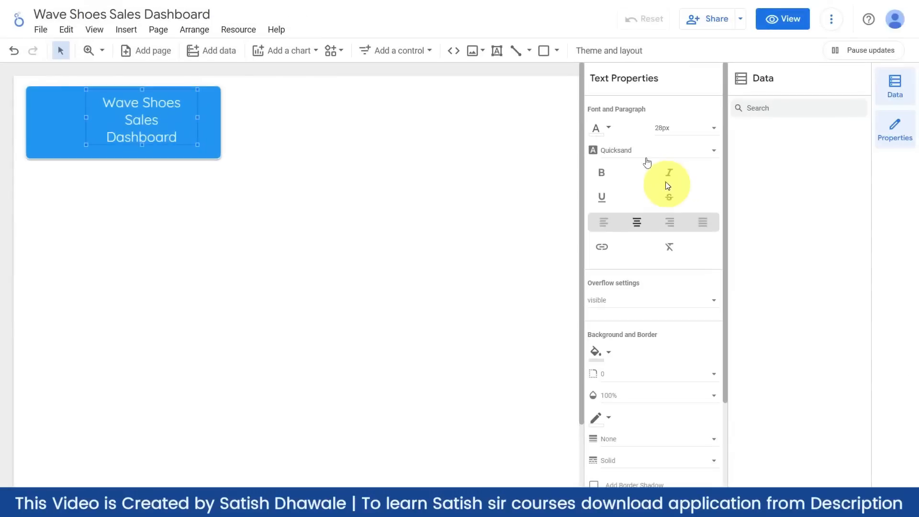
- Widen the title box so it wraps to two lines, centred in the header
drag(198, 117, 205, 117)
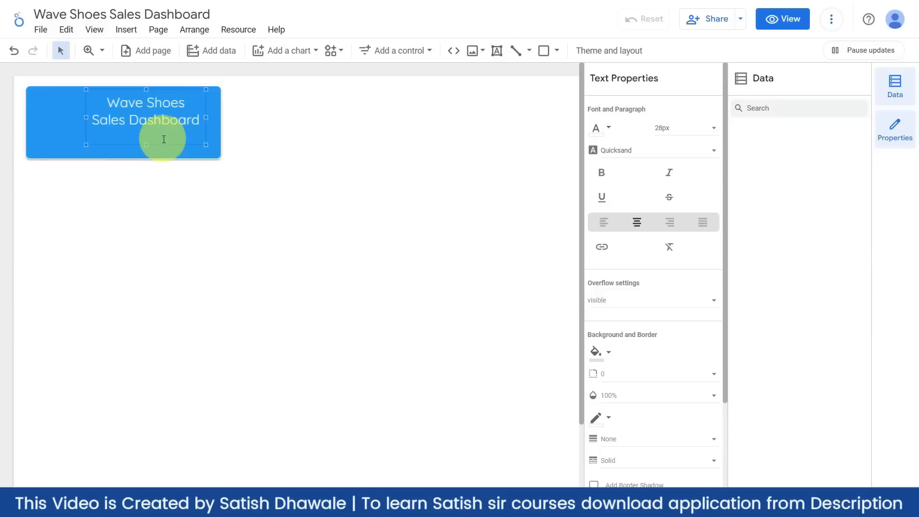
drag(163, 139, 166, 149)
click(165, 205)
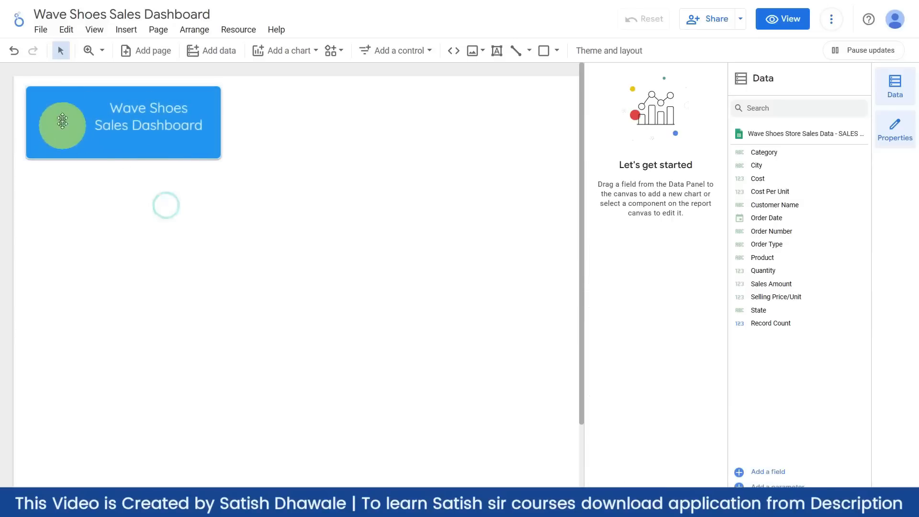
click(107, 124)
drag(164, 96, 168, 100)
- Insert the Wave-Logo.png image uploaded from the computer
click(154, 202)
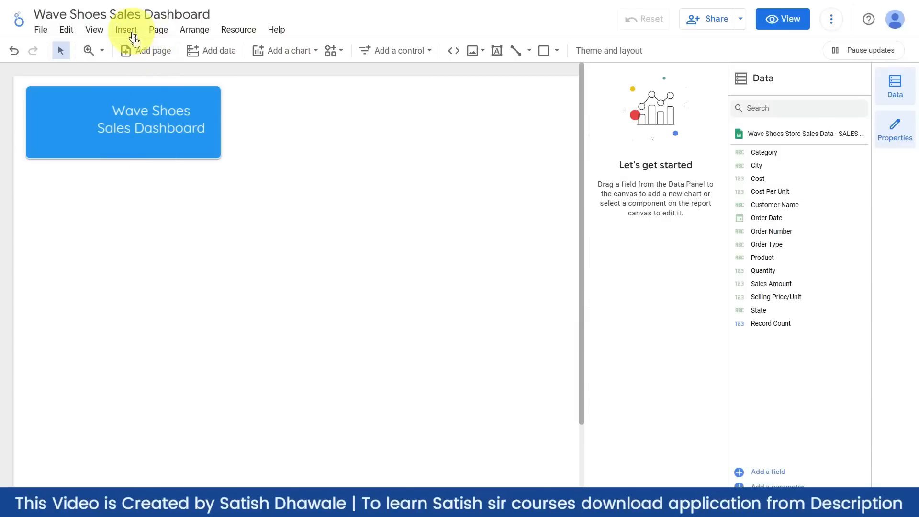
click(482, 52)
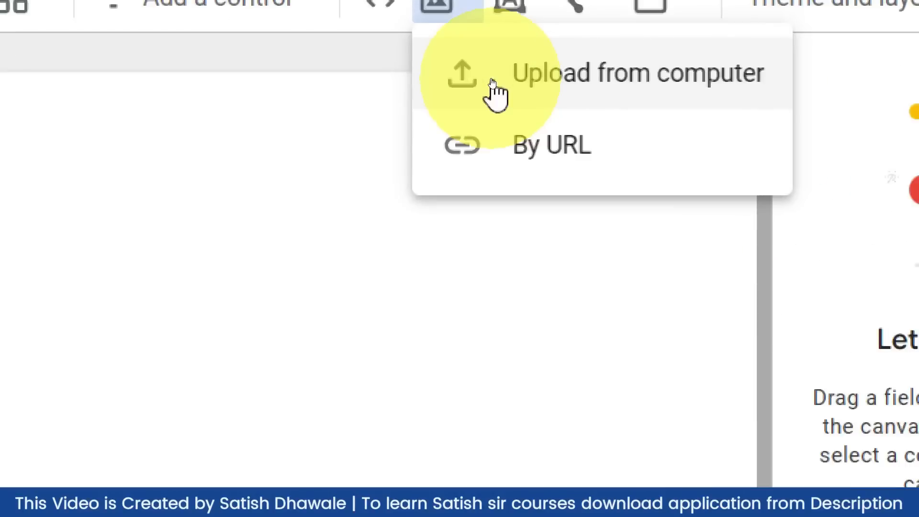
click(495, 83)
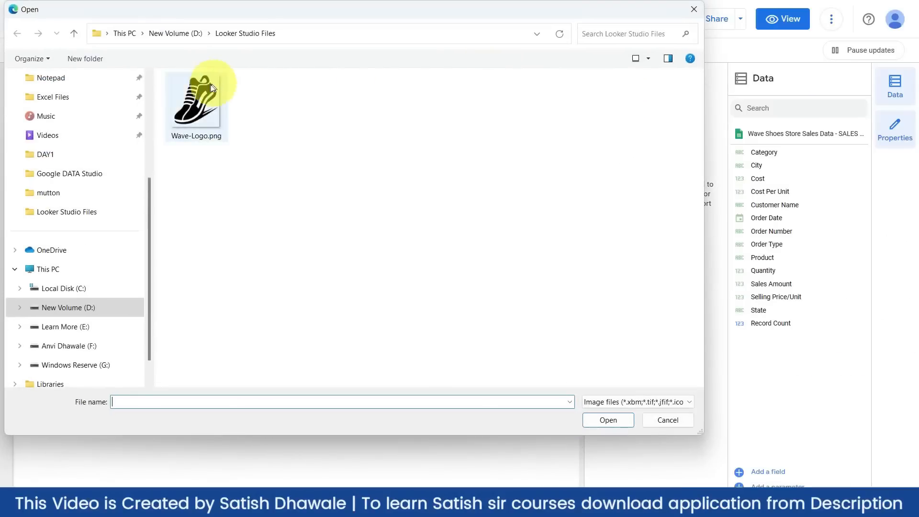
click(196, 96)
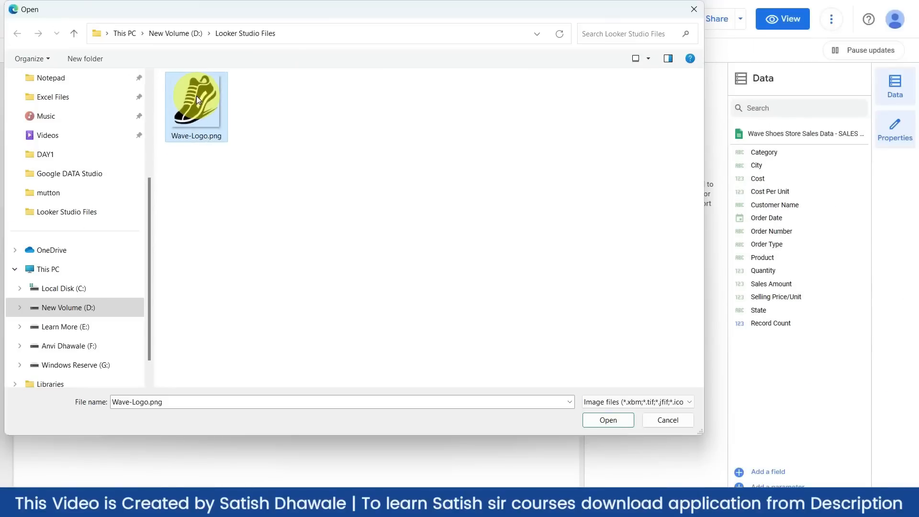
click(596, 422)
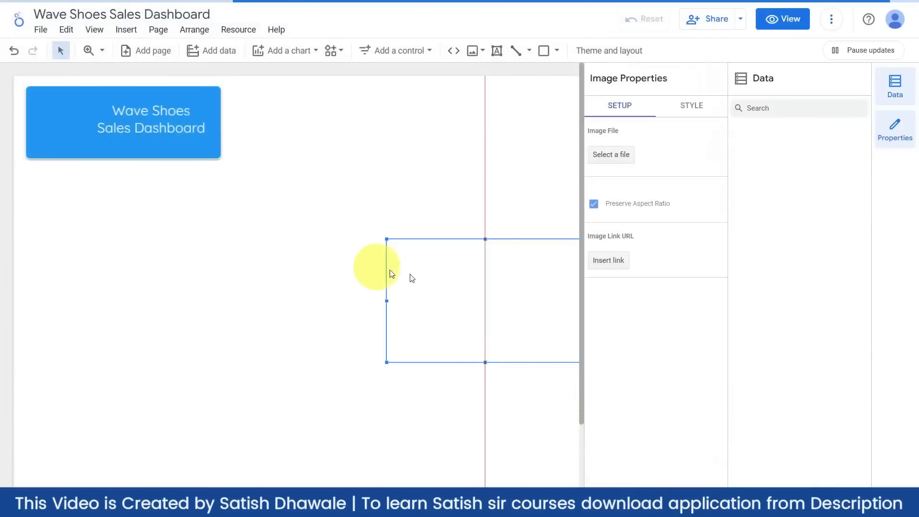
- Shrink the shoe image into a small logo at the header's left end
drag(451, 285, 103, 144)
drag(153, 221, 87, 151)
drag(37, 99, 31, 91)
click(128, 250)
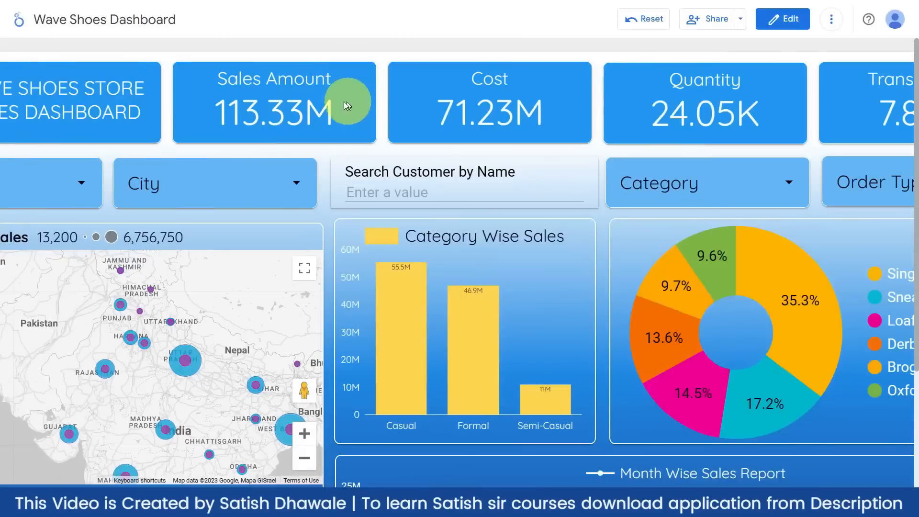
scroll(184, 234, left, 3)
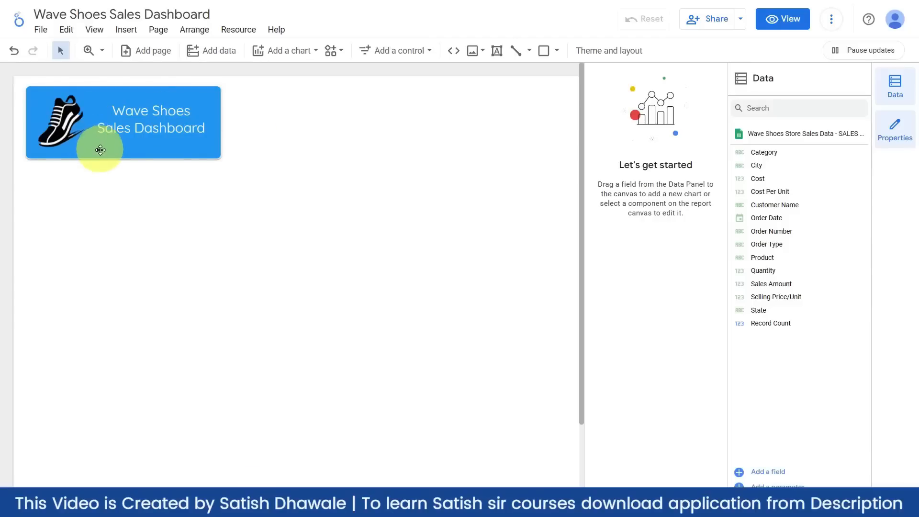
- Shorten the blue header rectangle and shift the shoe logo up-left inside it
click(100, 155)
drag(124, 158, 127, 144)
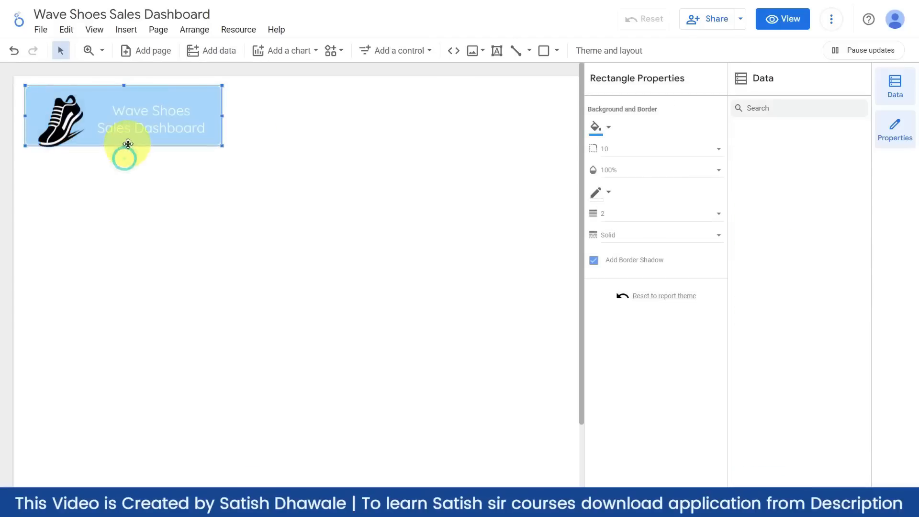
click(138, 107)
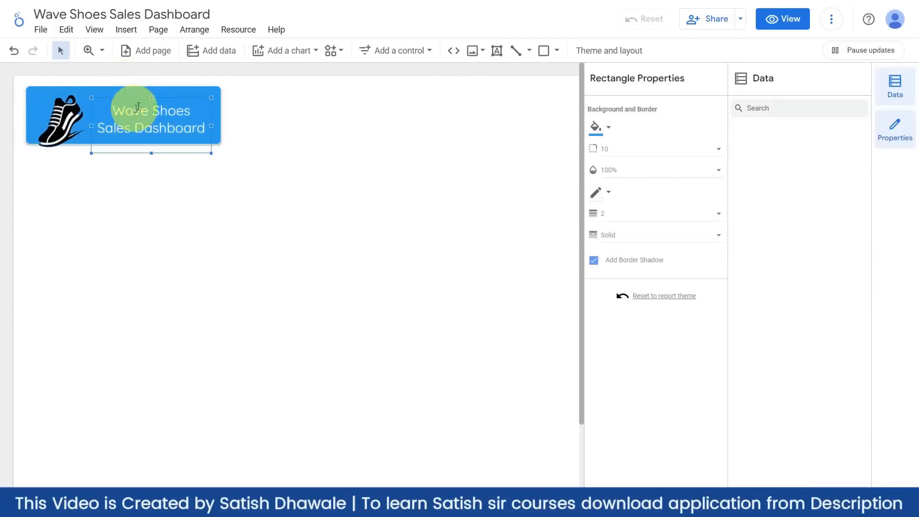
drag(136, 97, 137, 94)
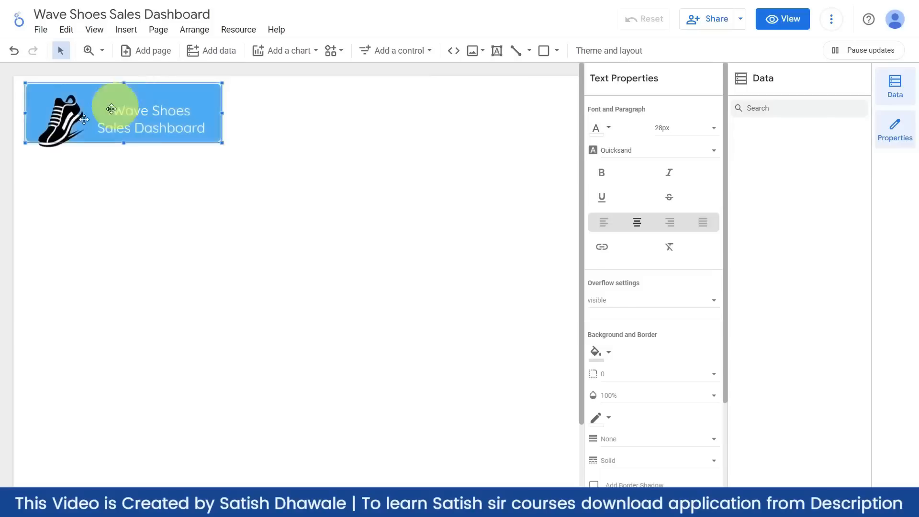
drag(66, 119, 63, 111)
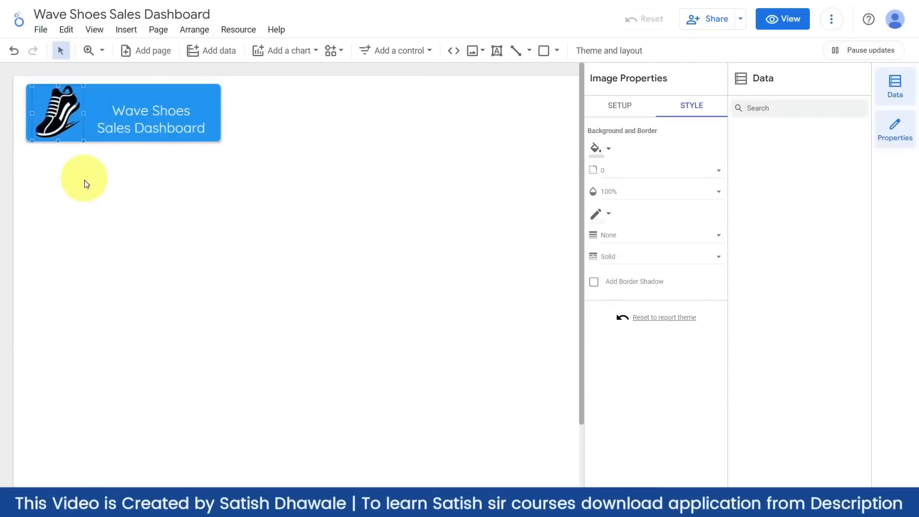
click(83, 181)
- Nudge the two-line title upward so it sits centred in the header
click(158, 119)
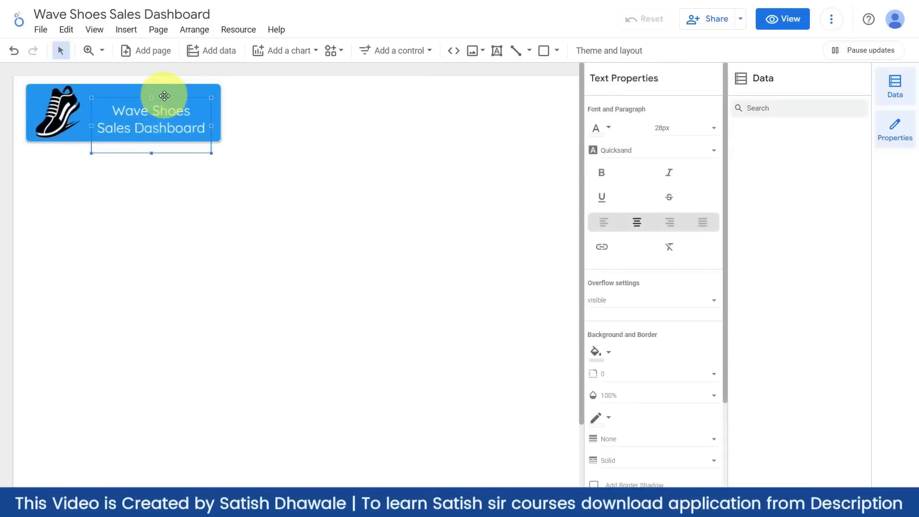
click(164, 96)
click(163, 103)
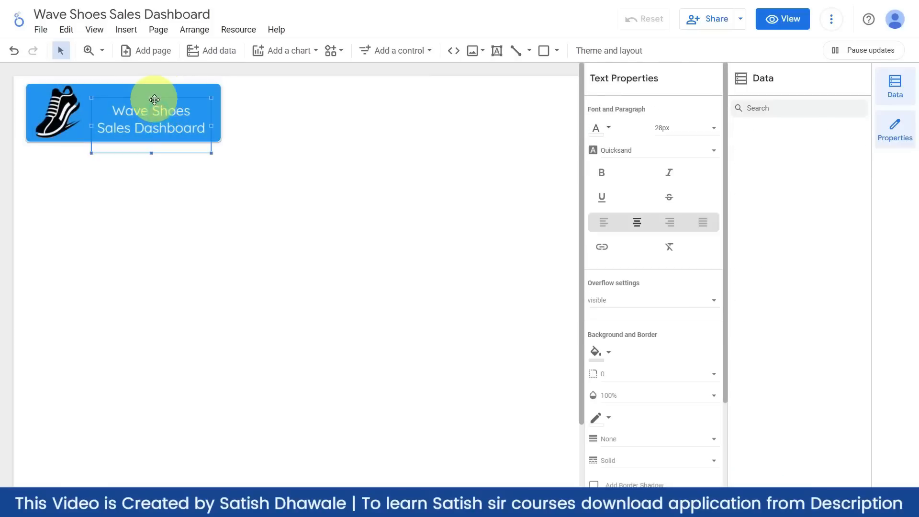
click(138, 97)
click(143, 109)
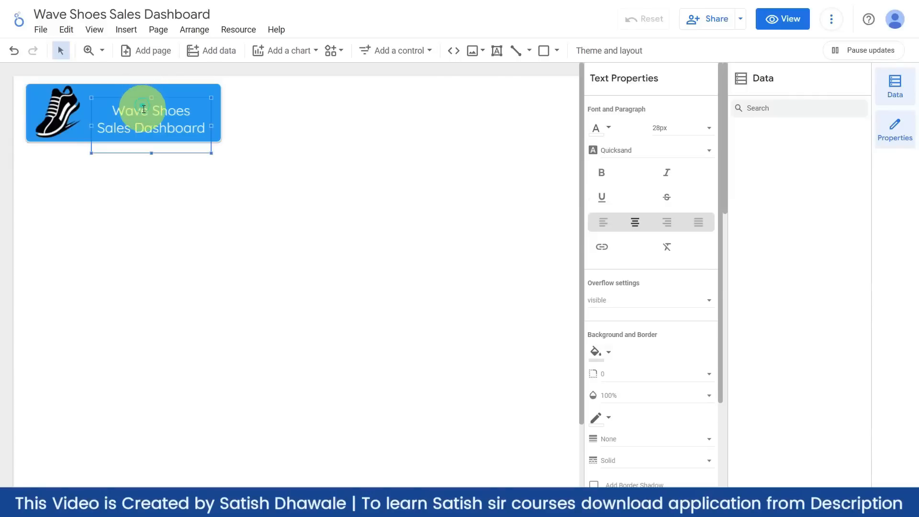
drag(144, 109, 144, 111)
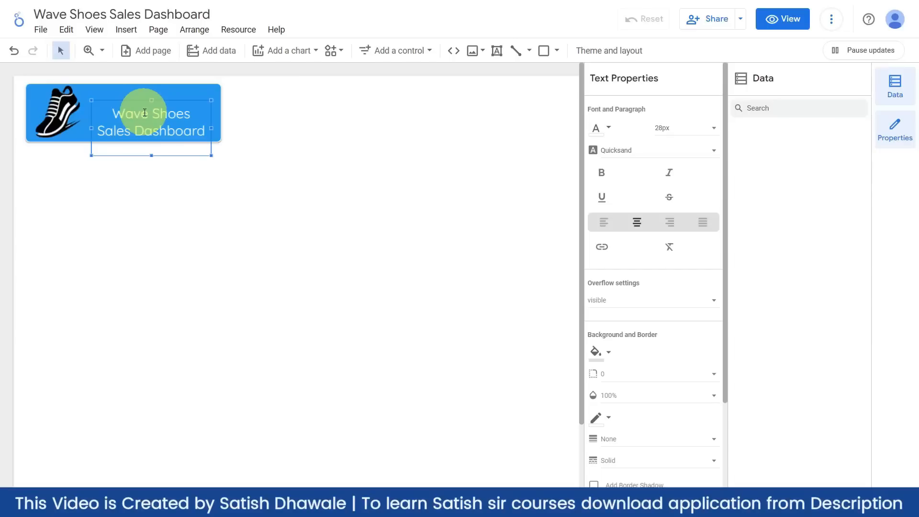
key(Up)
key(Up)
key(Up)
key(Up)
key(Up)
key(Up)
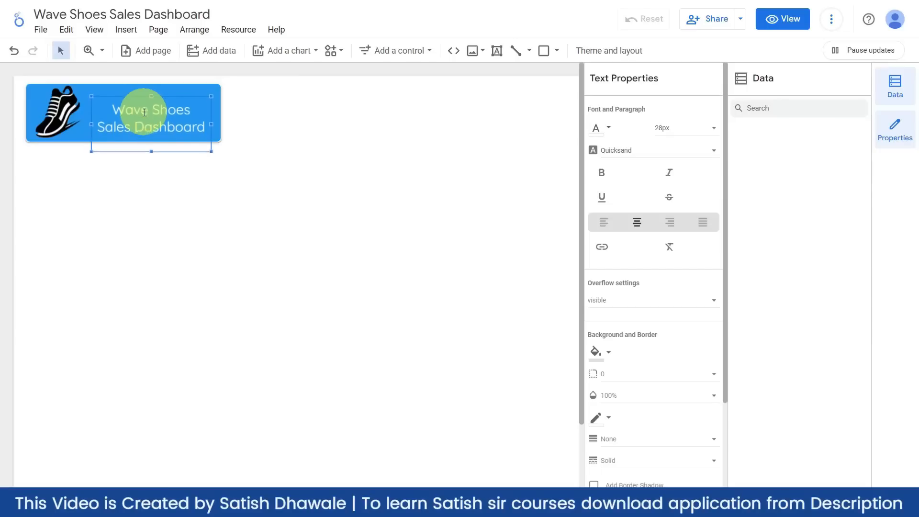
key(Up)
key(Up)
key(Up)
key(Up)
key(Up)
key(Up)
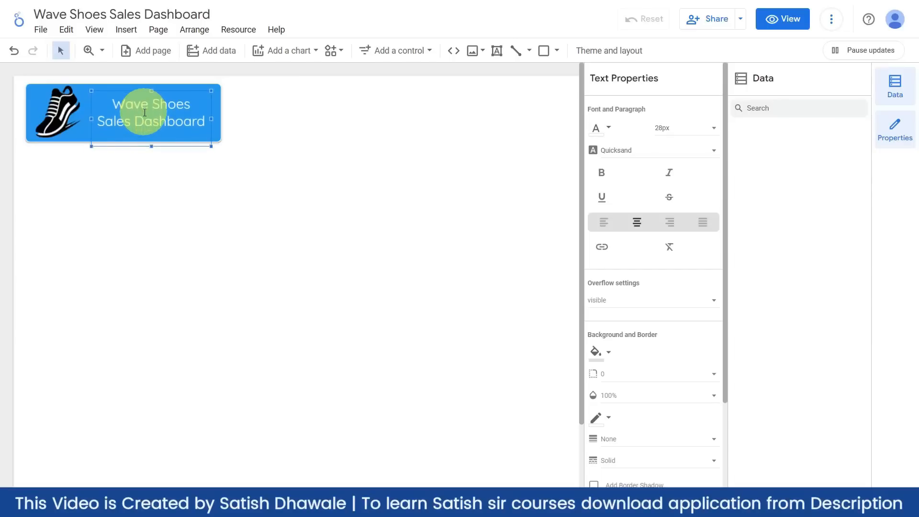
key(Up)
key(Up)
key(Up)
key(Up)
key(Up)
key(Up)
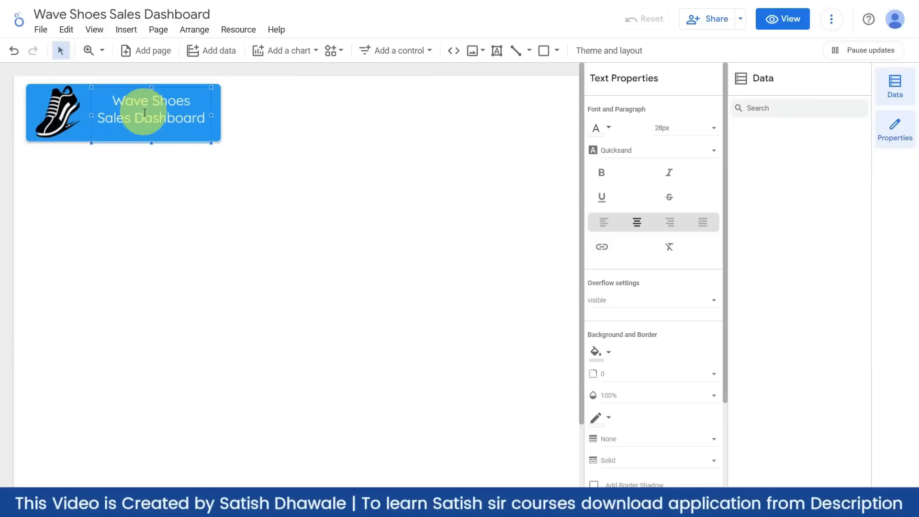
click(351, 159)
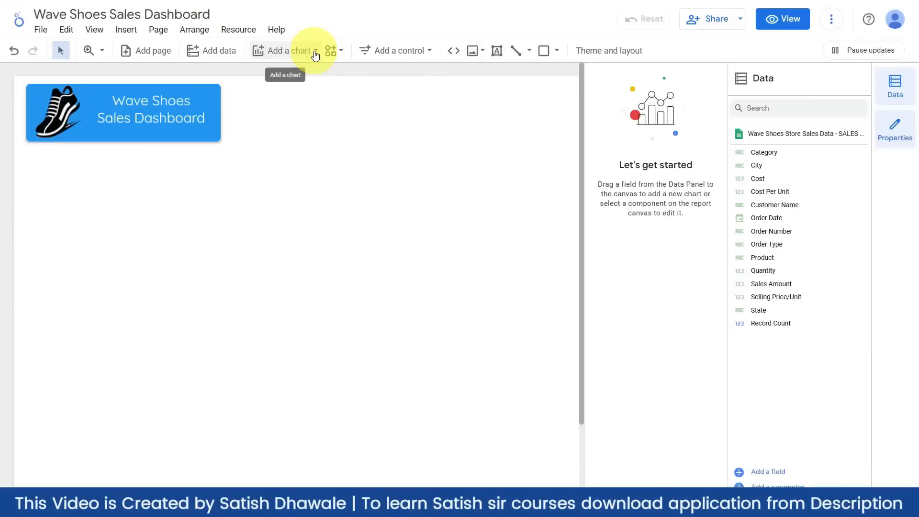
- Draw a scorecard beside the blue header banner with Record Count as its metric, showing 7,826
click(316, 50)
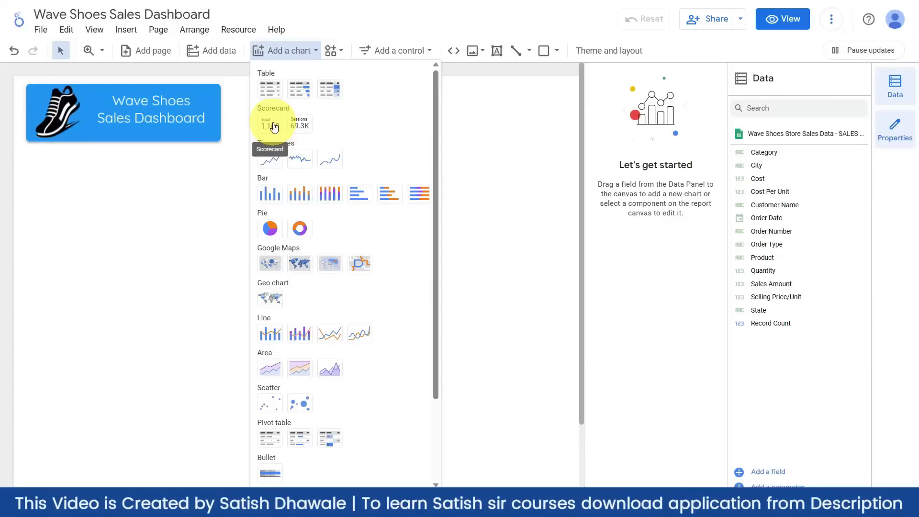
click(271, 127)
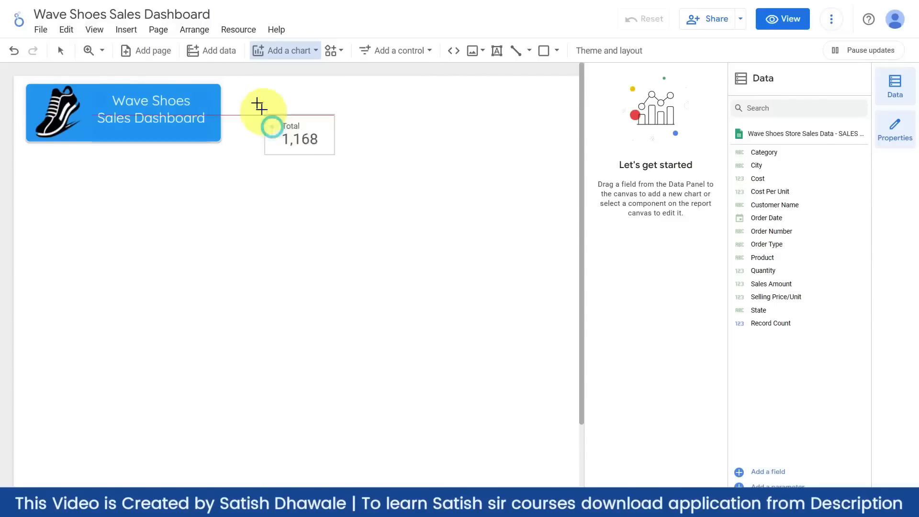
drag(228, 85, 400, 160)
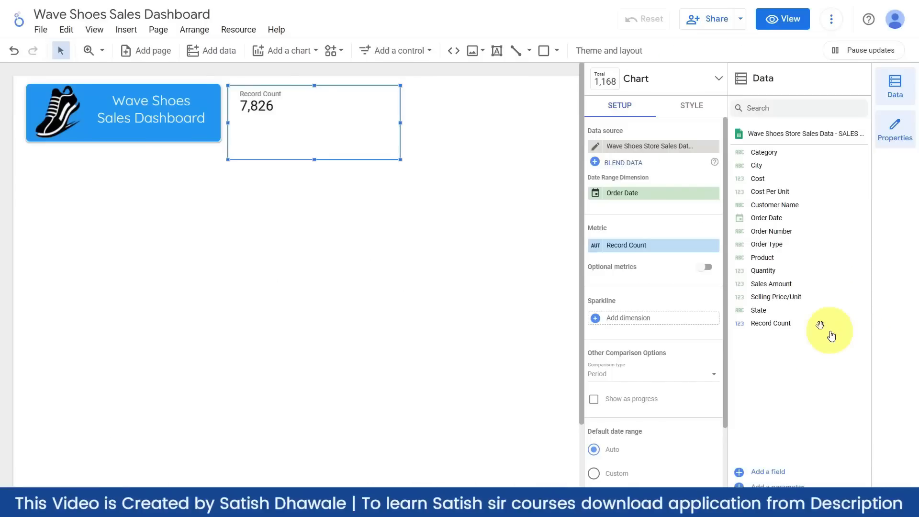
drag(765, 323, 613, 245)
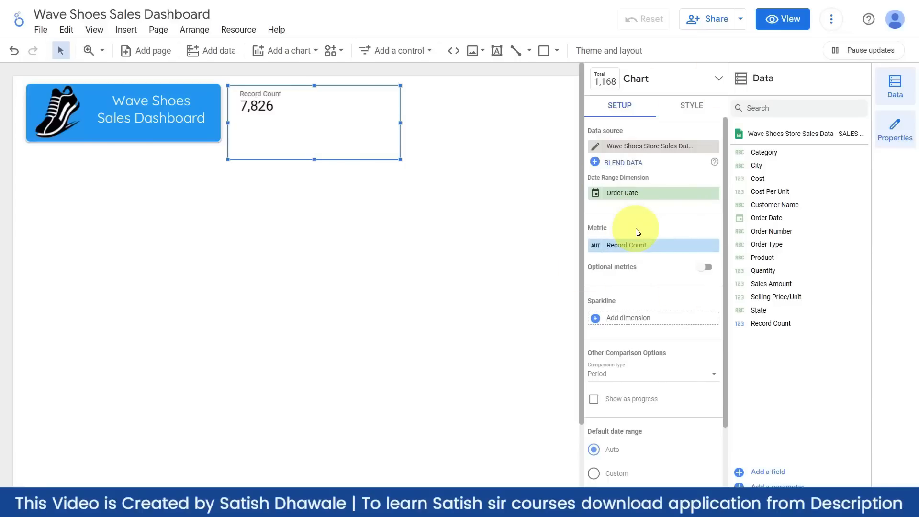
click(305, 54)
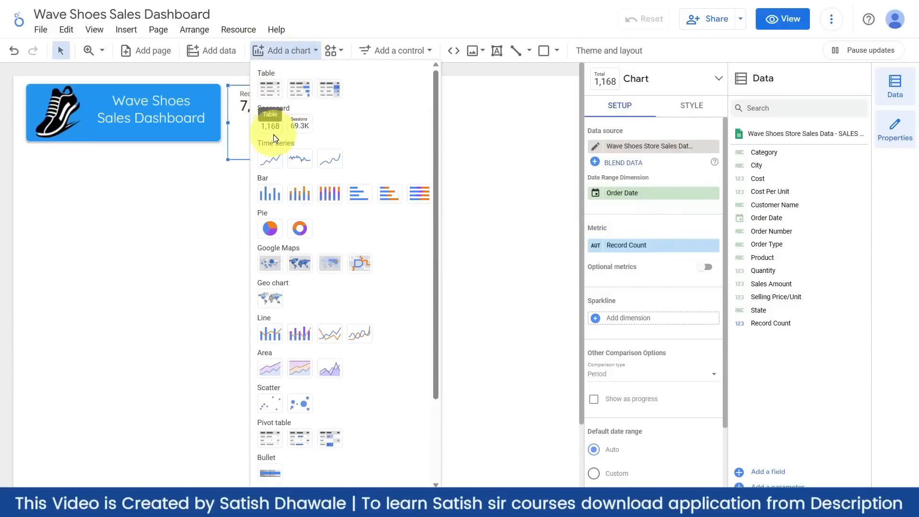
click(482, 169)
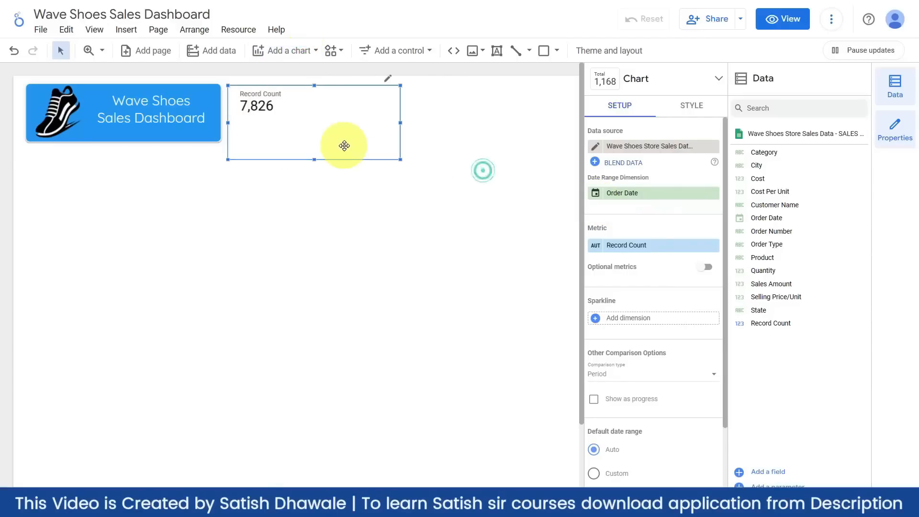
click(342, 218)
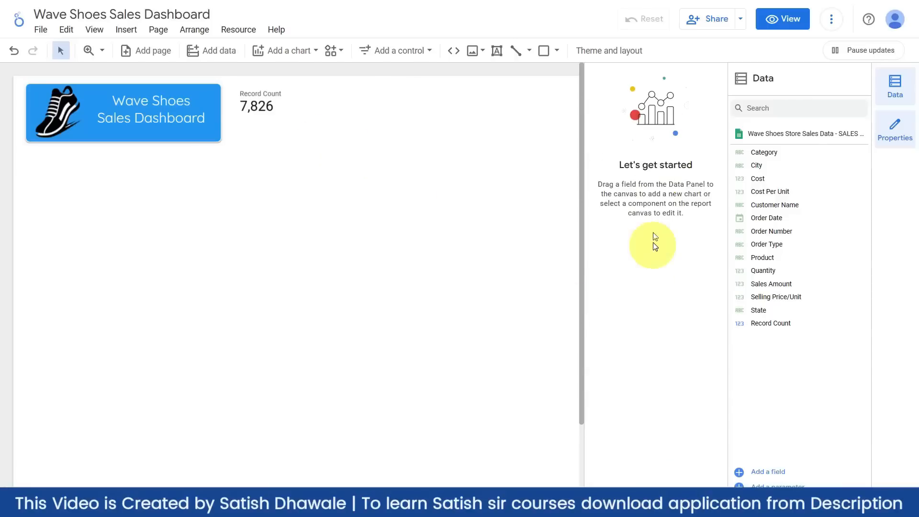
- Select the Record Count scorecard and compare its Style and Setup properties, ending on Setup
click(305, 128)
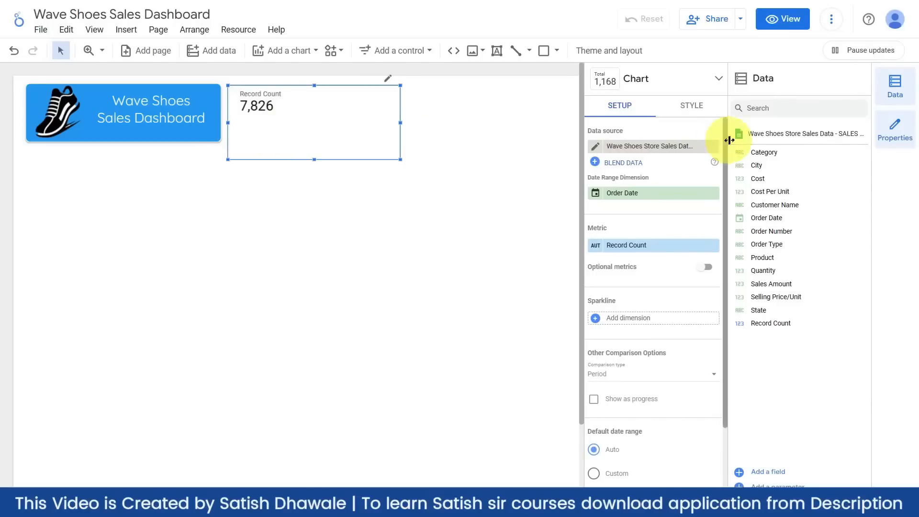
click(691, 105)
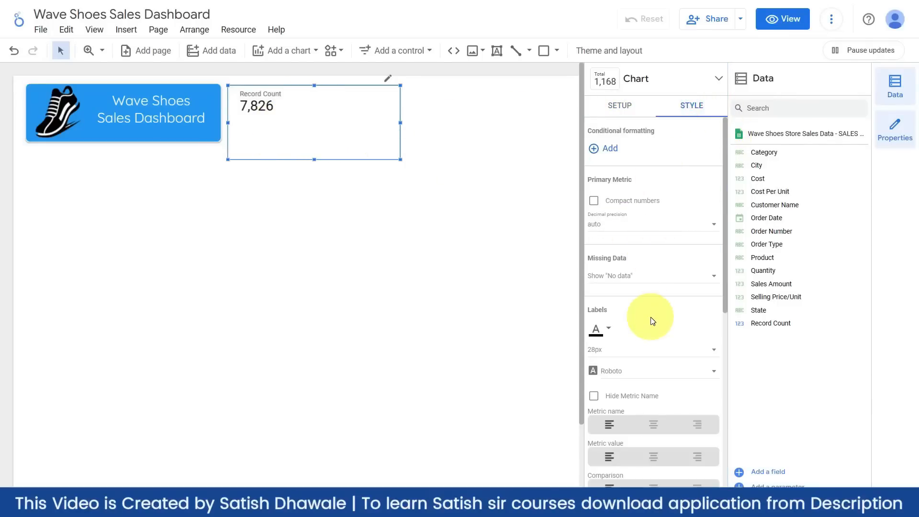
click(611, 111)
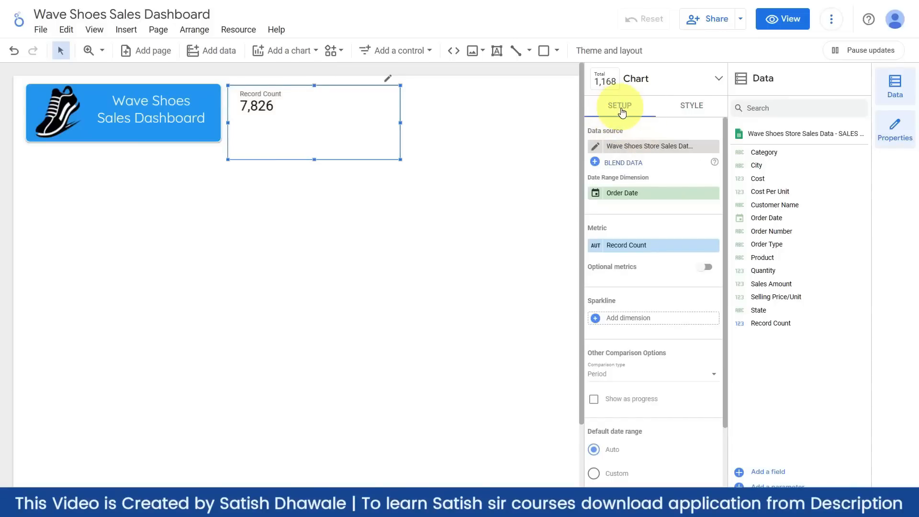
click(699, 112)
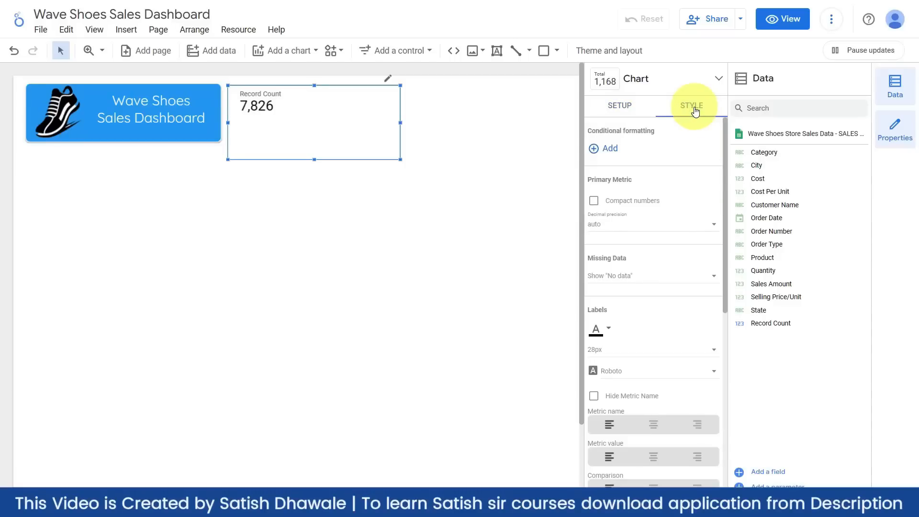
click(619, 107)
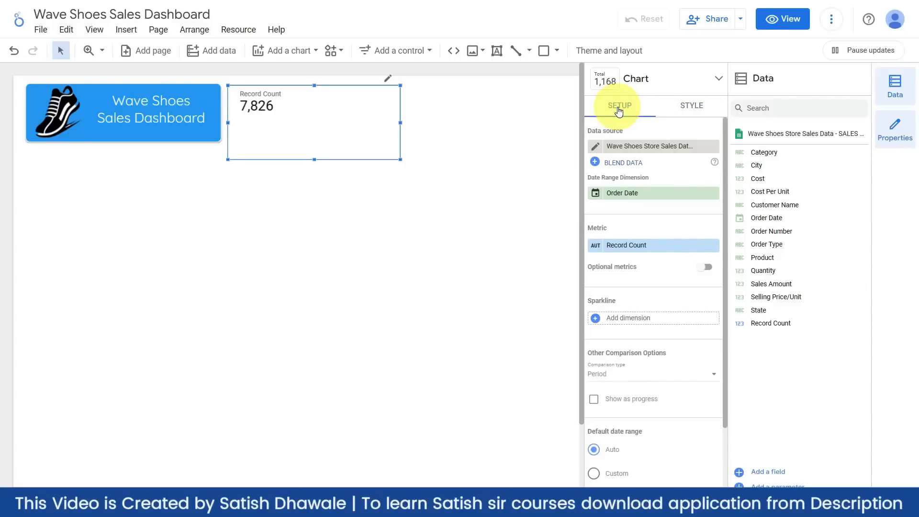
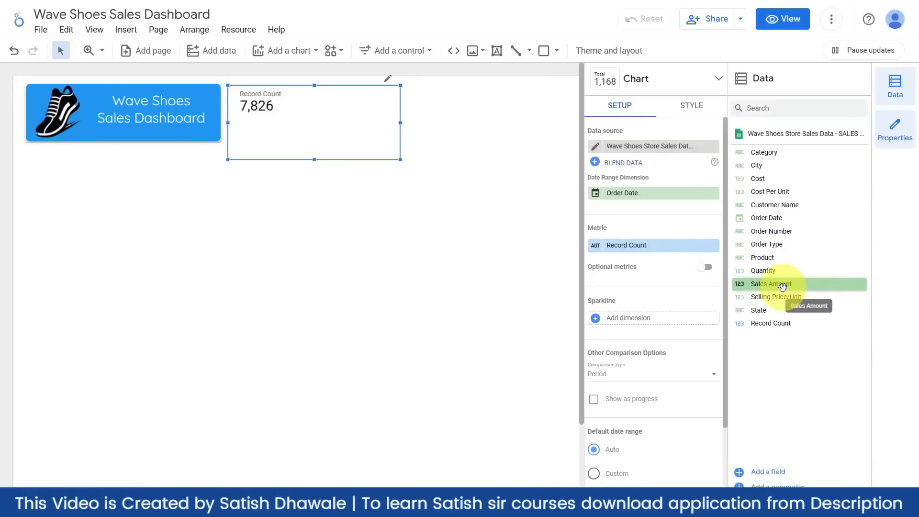
- Swap the scorecard metric to Sales Amount (113,328,710) and resize the box to fit
drag(781, 286, 665, 255)
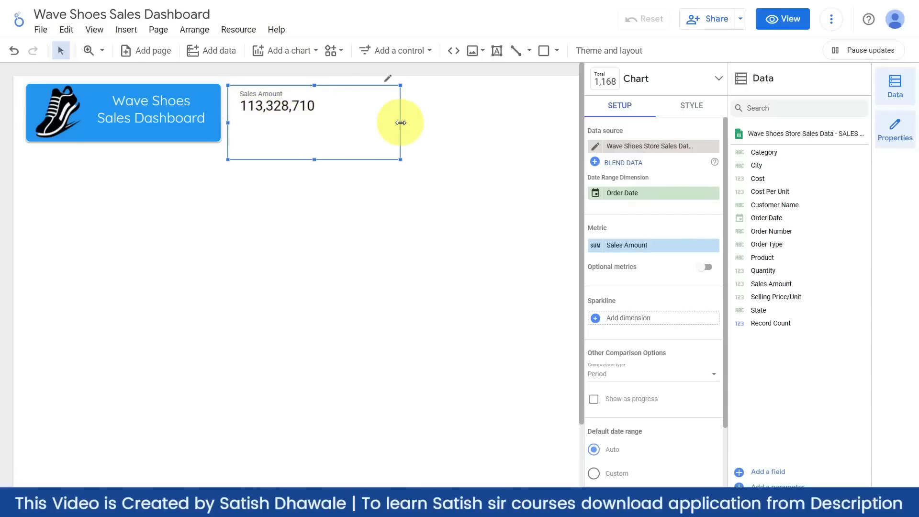
drag(400, 122, 310, 123)
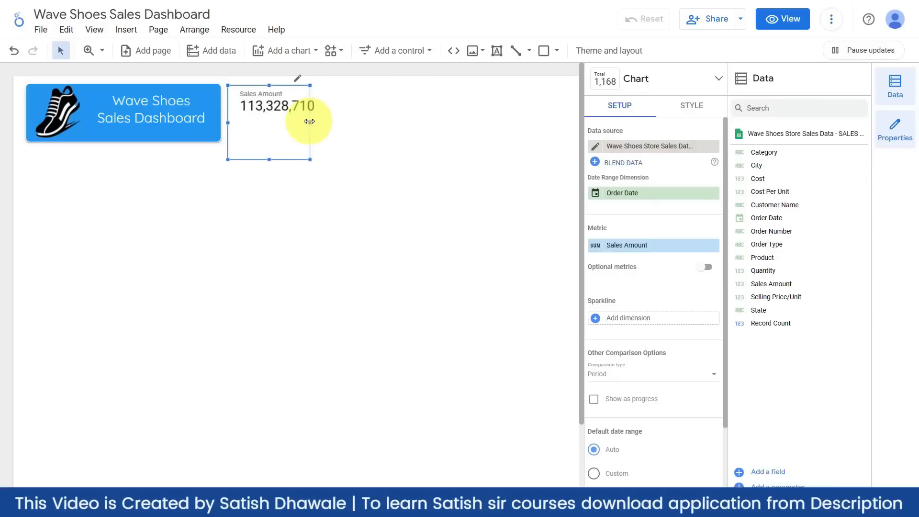
drag(270, 159, 268, 137)
drag(311, 113, 335, 113)
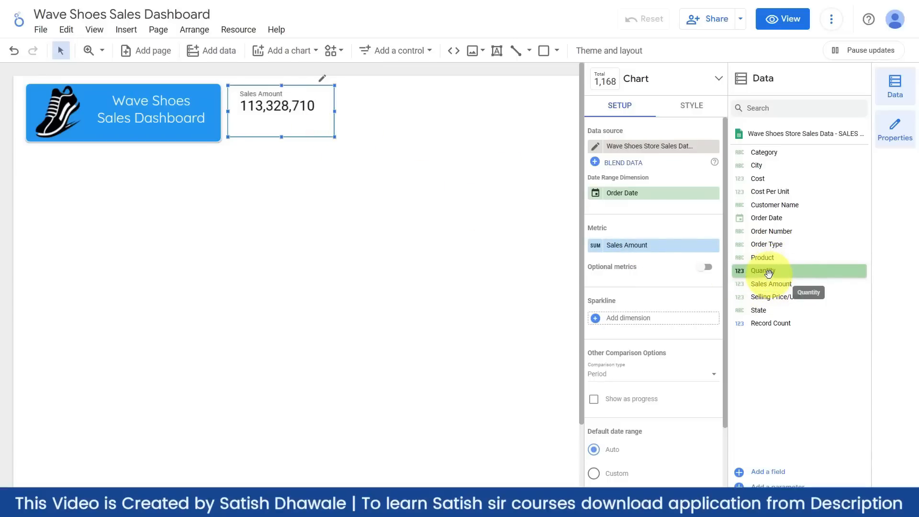
- Try Quantity and Sales Amount as the metric, then settle on Cost, showing 71,228,800
drag(768, 272, 658, 253)
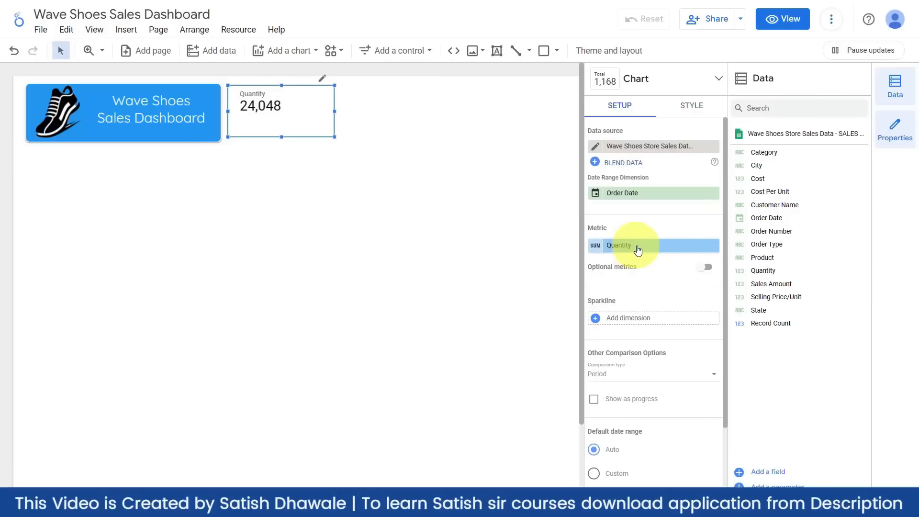
click(638, 246)
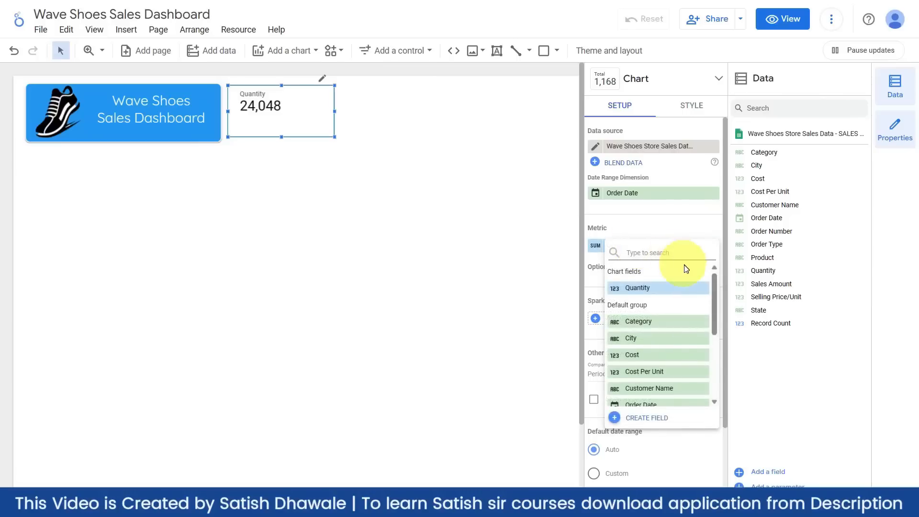
text(sale)
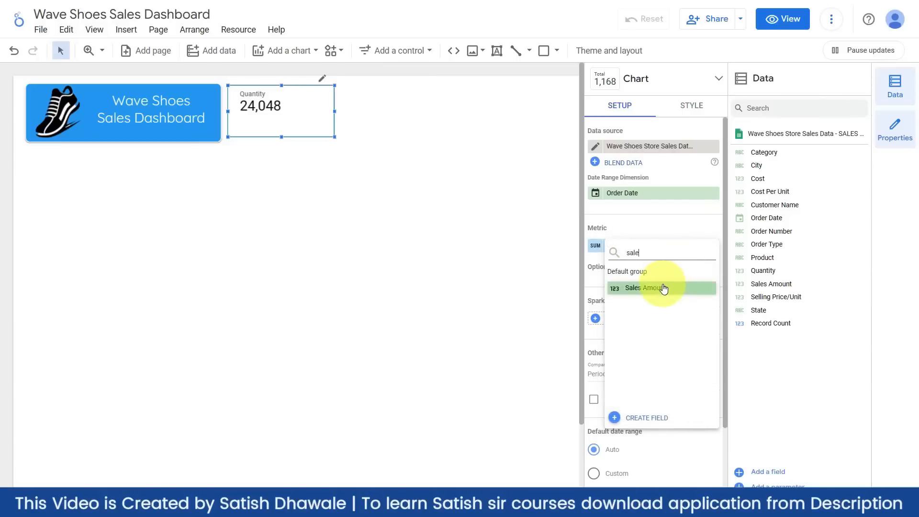
click(663, 287)
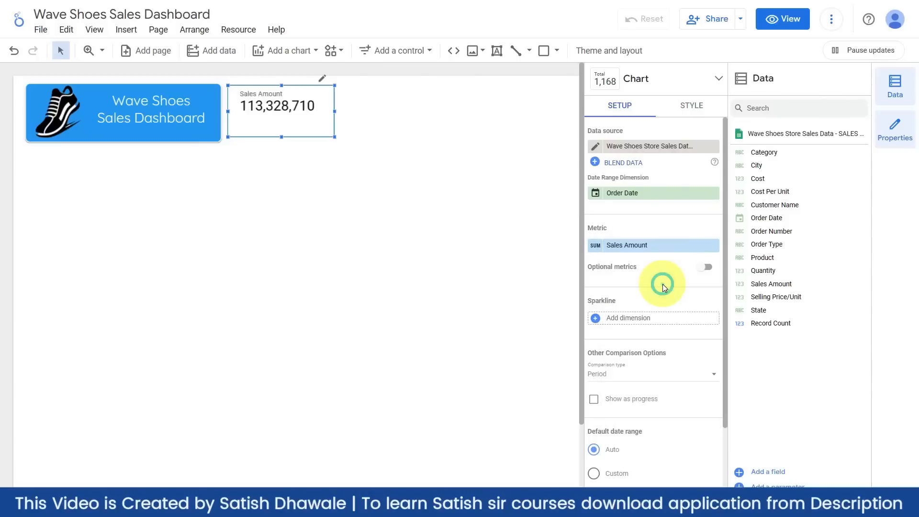
click(650, 245)
click(649, 252)
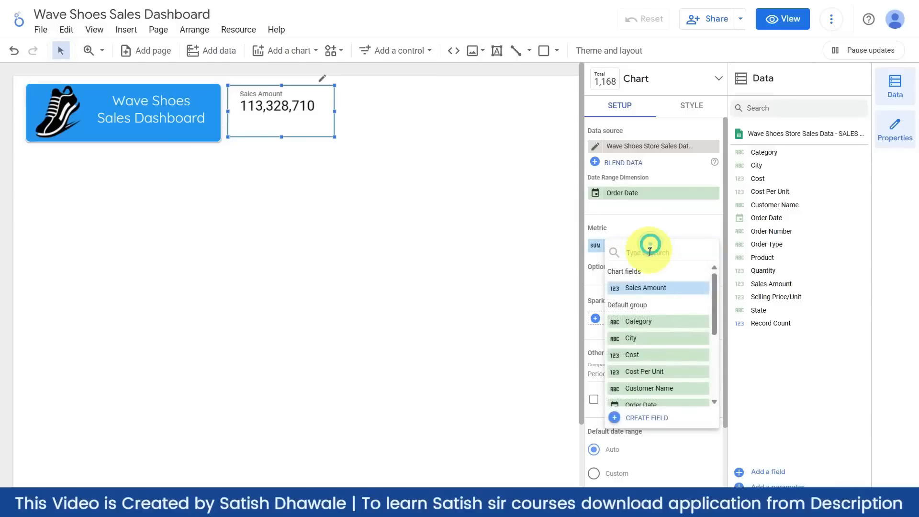
text(cost)
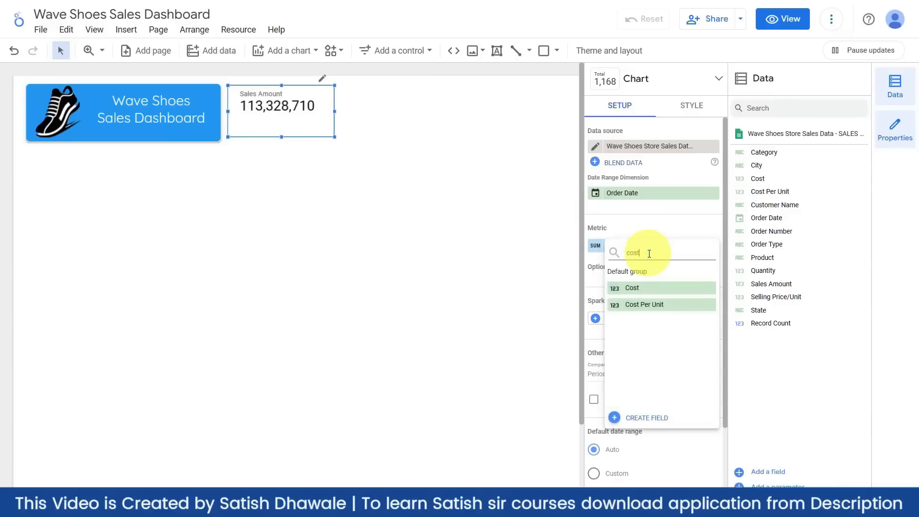
click(642, 288)
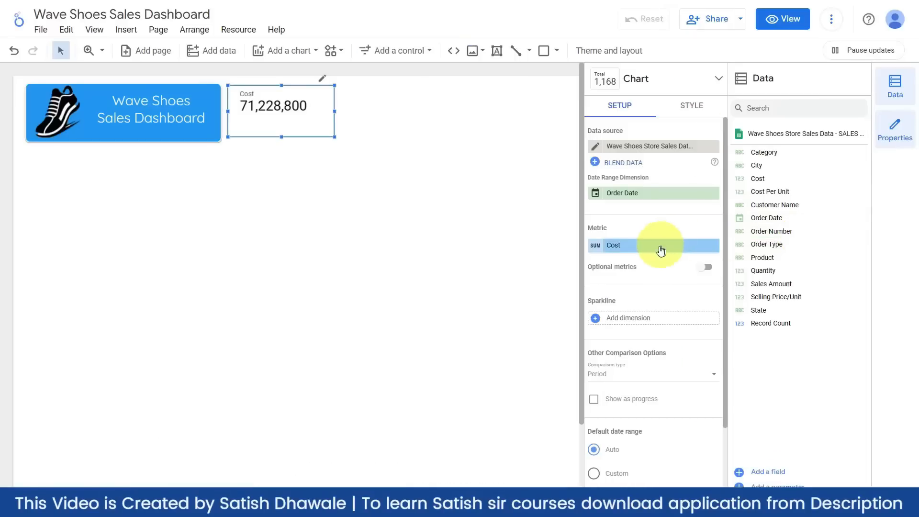
- Make Order Number the metric with Count aggregation, showing 7,826 orders
click(642, 245)
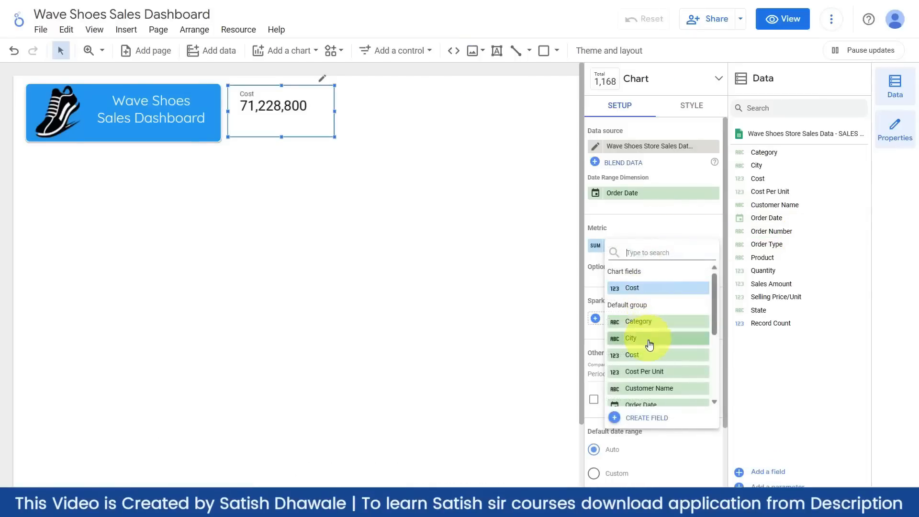
scroll(648, 349, down, 3)
click(650, 358)
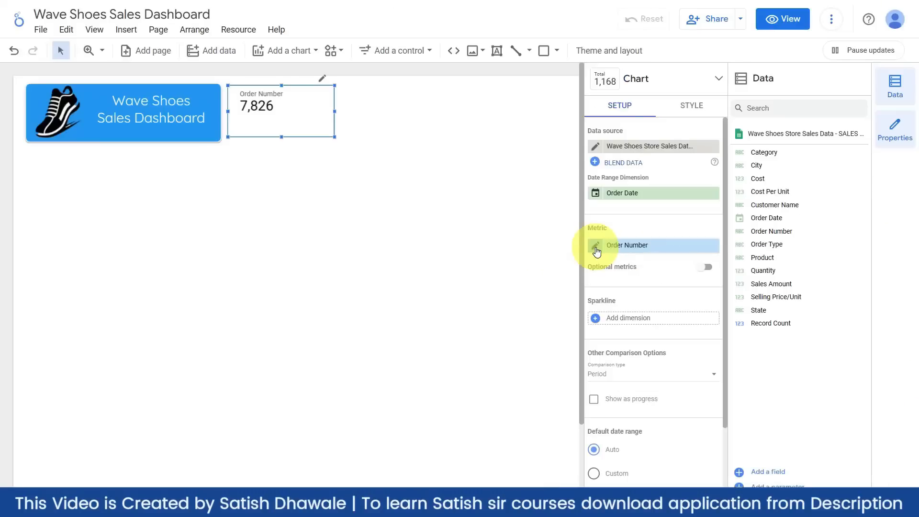
click(595, 246)
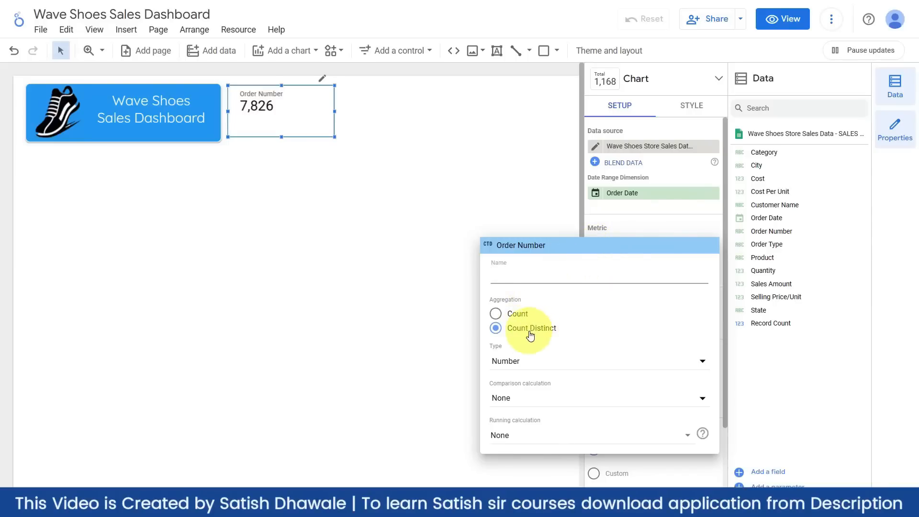
click(515, 317)
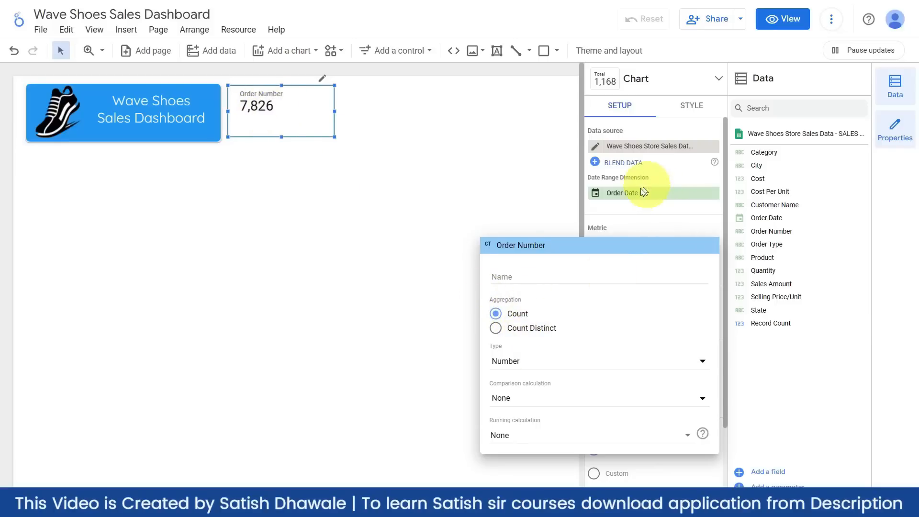
click(645, 215)
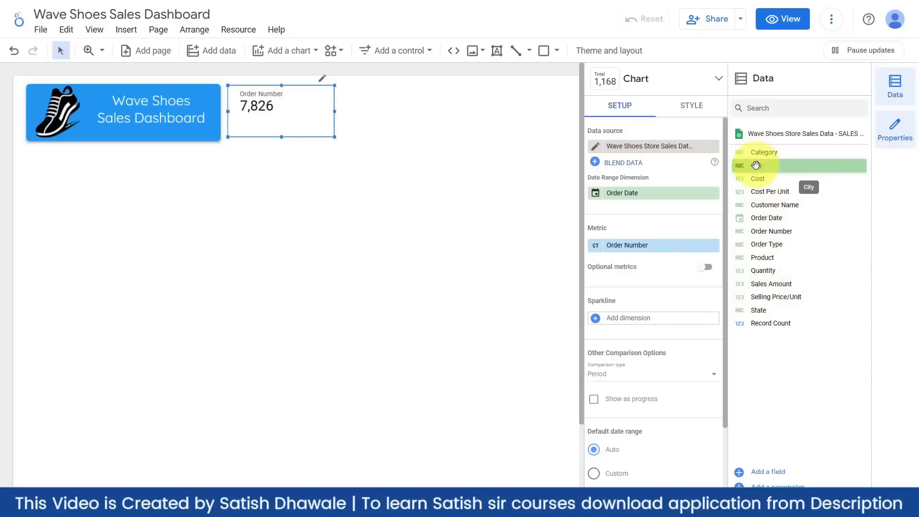
- Try City as the metric, switching its aggregation between Count and Count Distinct
drag(756, 165, 631, 247)
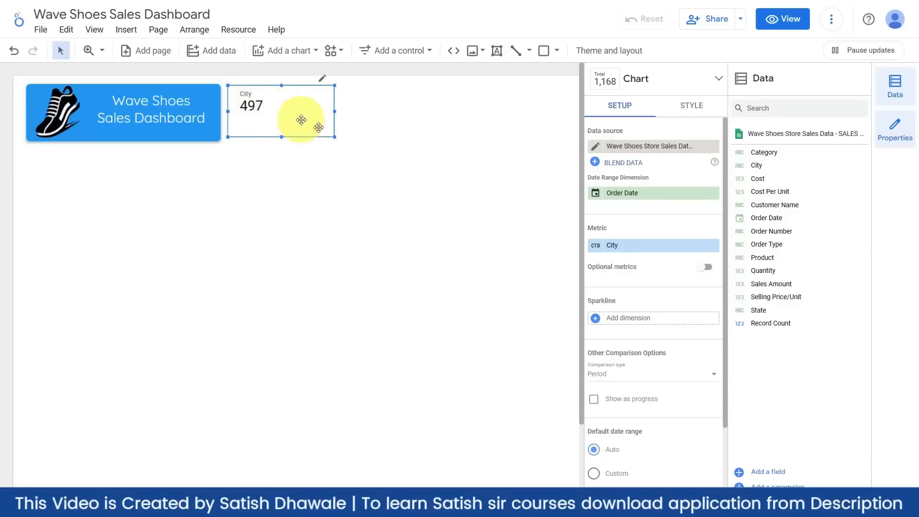
click(596, 247)
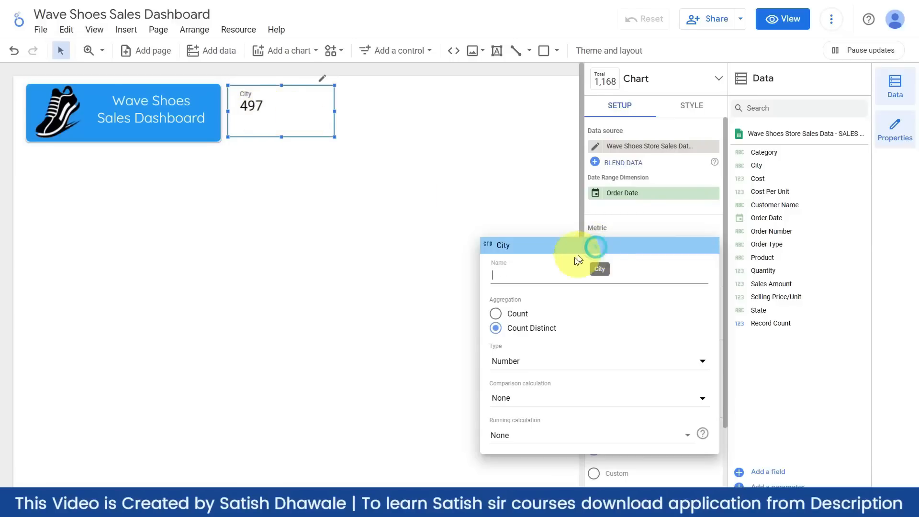
click(518, 316)
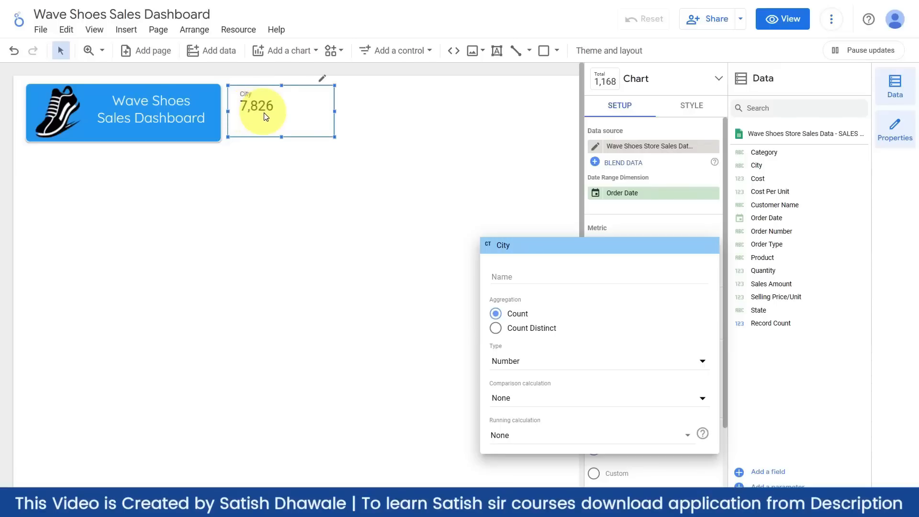
click(516, 332)
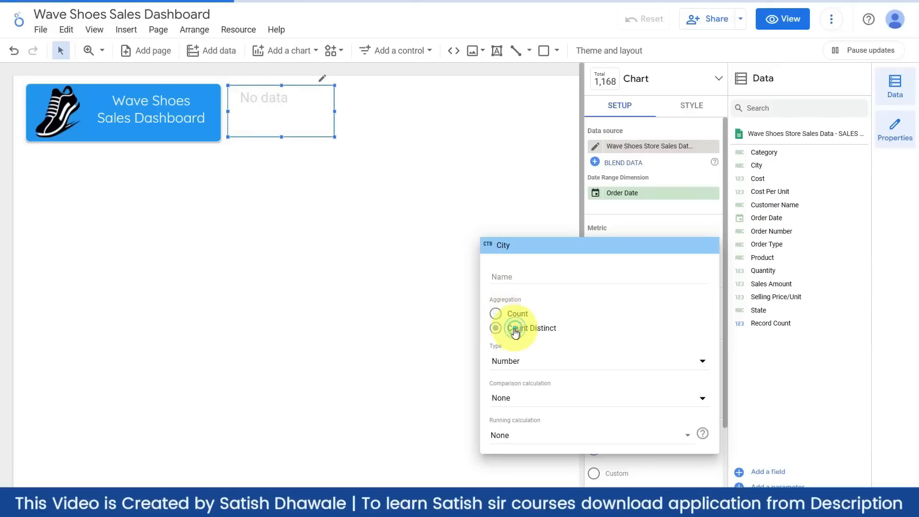
click(422, 307)
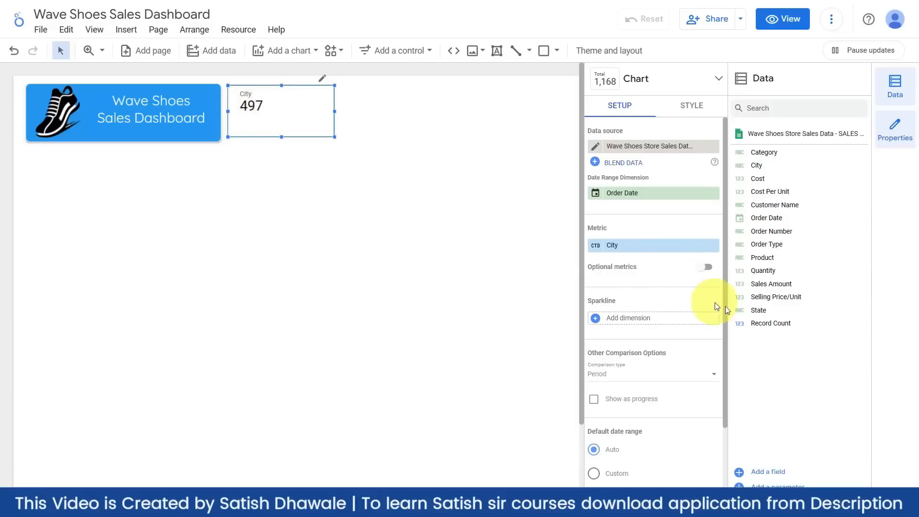
- Try State with Count aggregation, then restore Sales Amount as the metric
drag(760, 309, 641, 252)
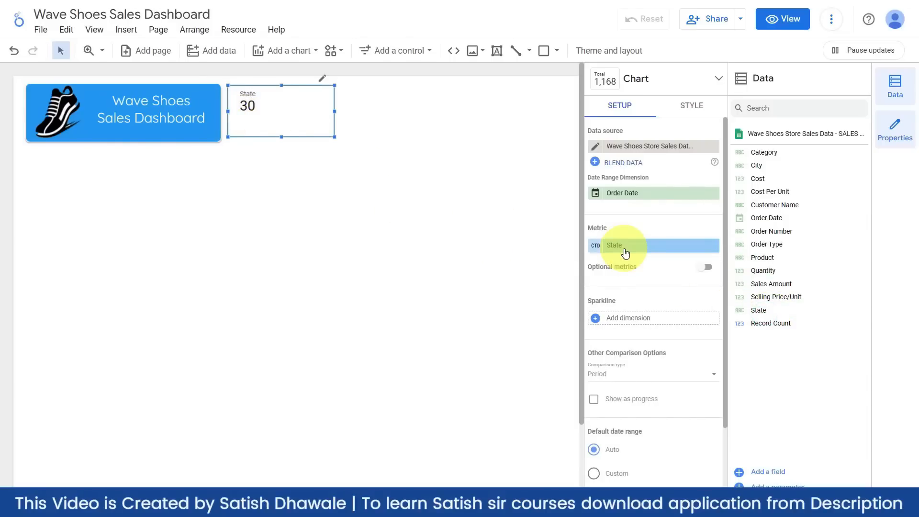
click(596, 246)
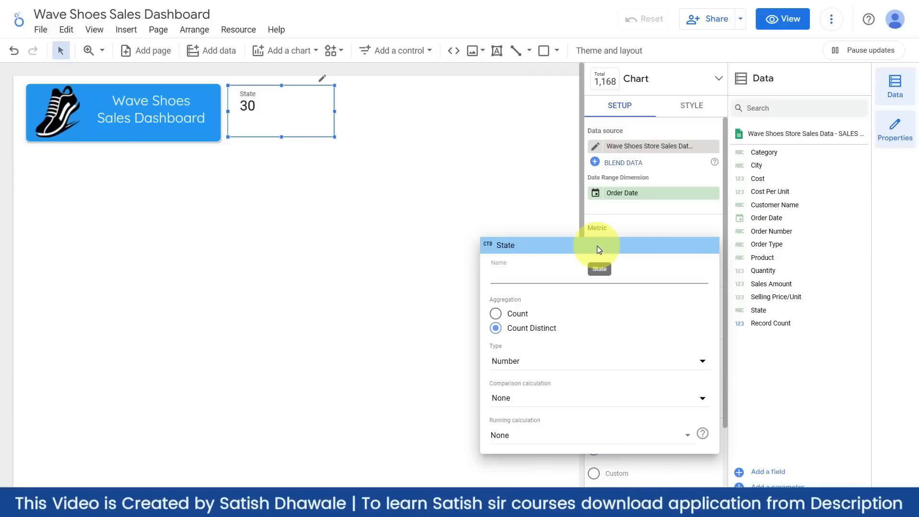
click(519, 314)
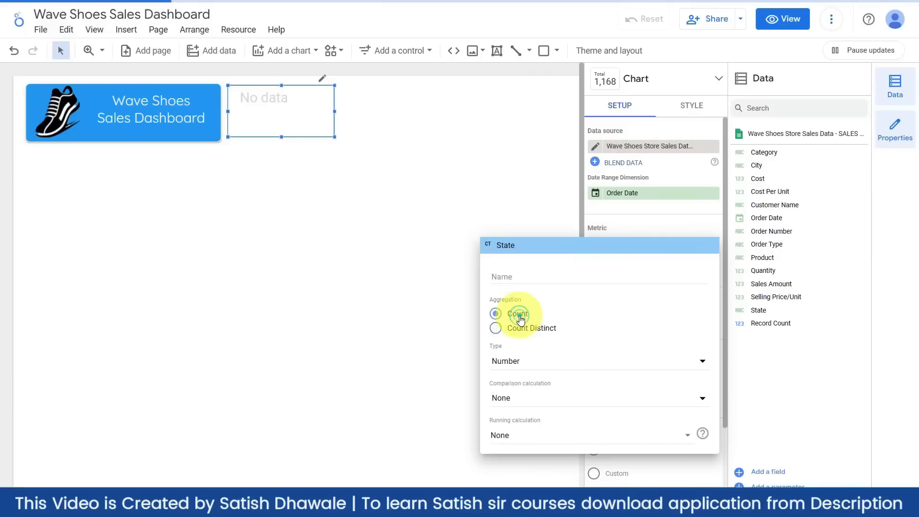
click(447, 267)
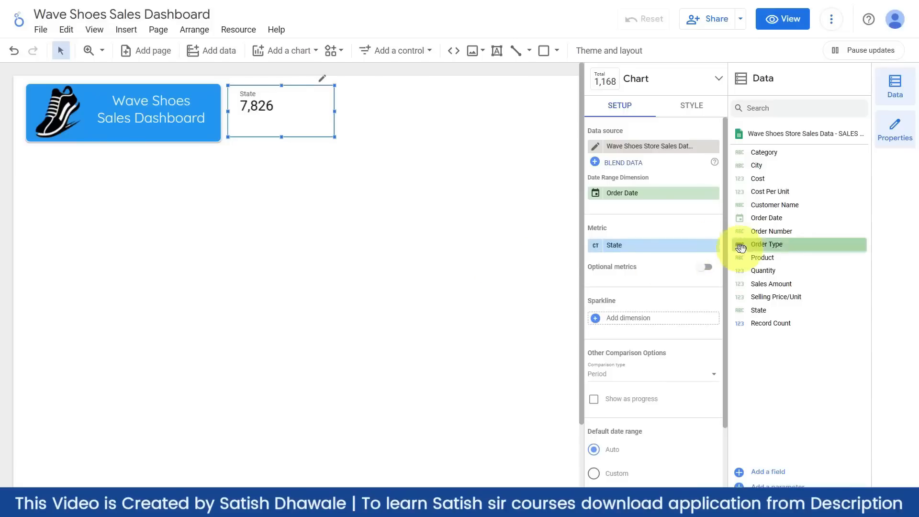
drag(761, 285, 640, 255)
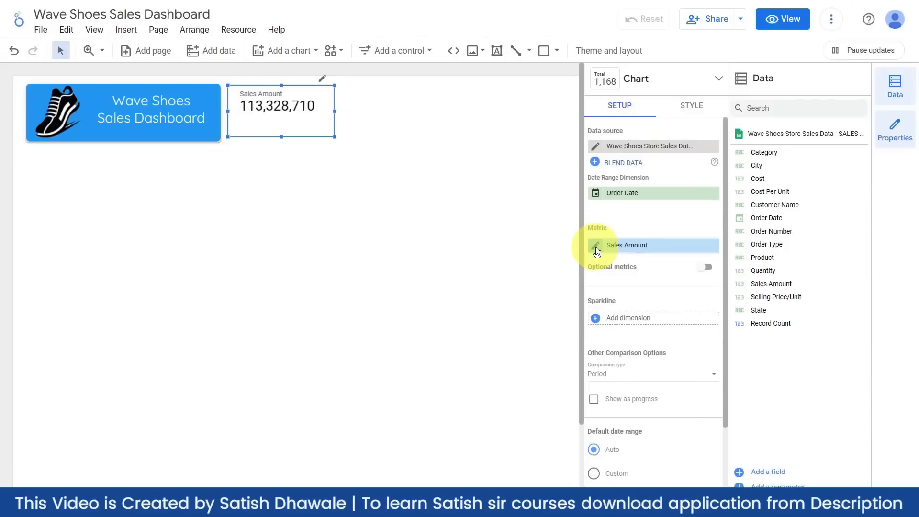
- Switch Sales Amount aggregation to Max (42,000), then back to Sum (113,328,710)
click(595, 246)
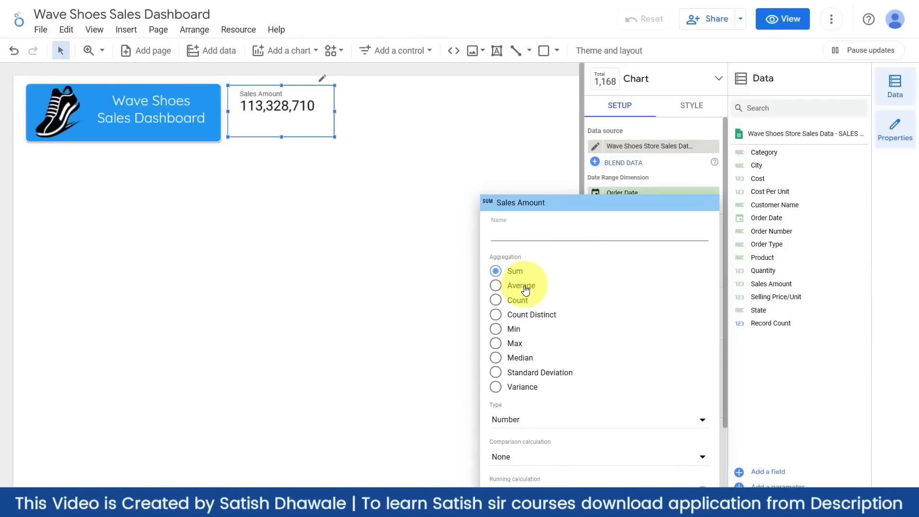
click(514, 344)
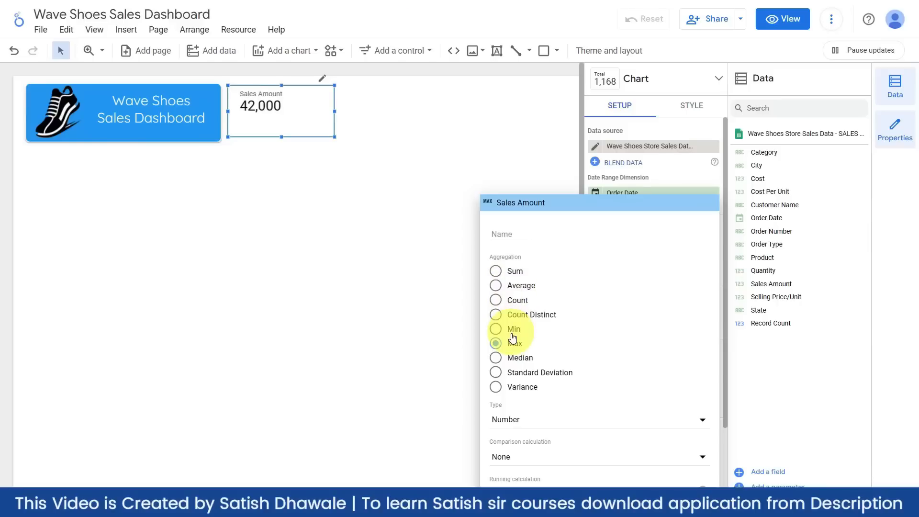
click(463, 333)
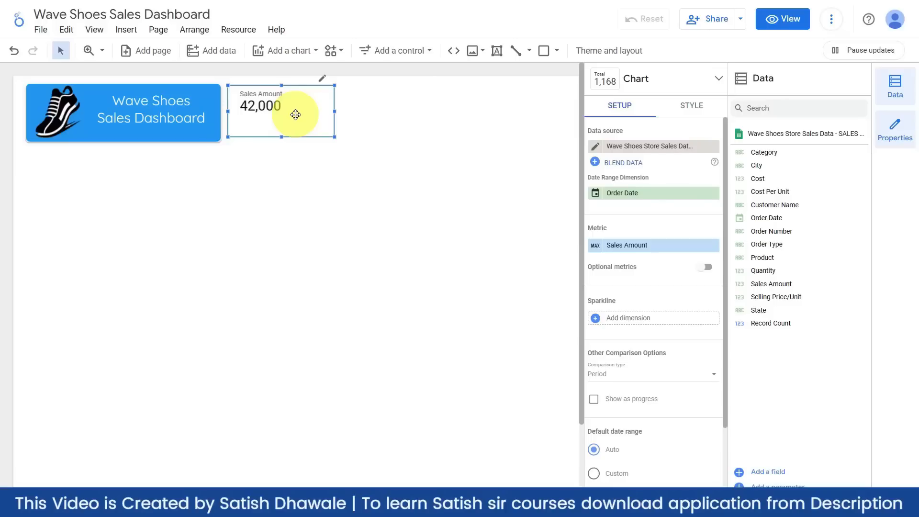
click(591, 246)
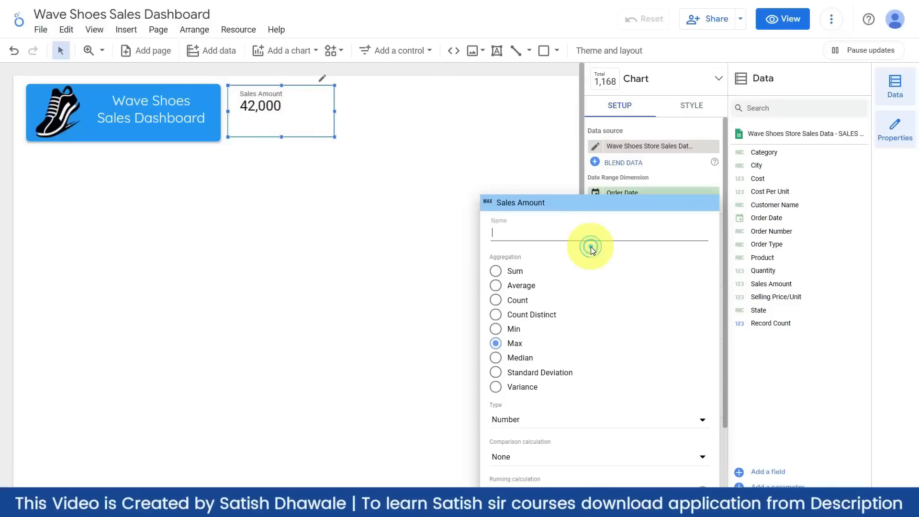
click(516, 269)
click(367, 283)
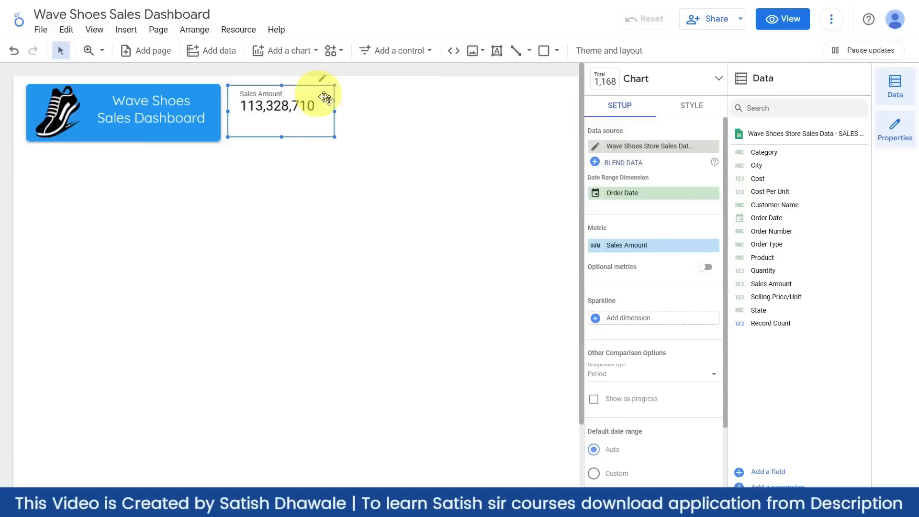
- Turn on Compact numbers for the Sales Amount scorecard so it reads 113.3M
click(314, 174)
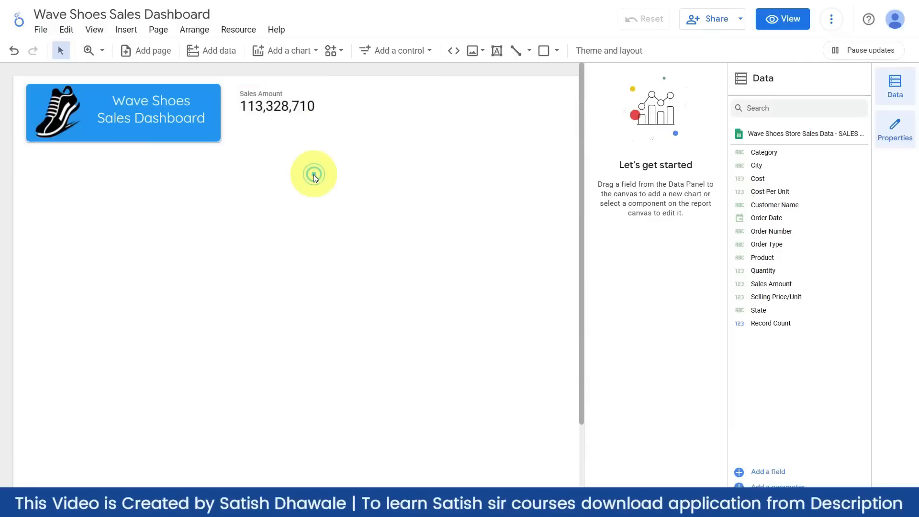
click(307, 136)
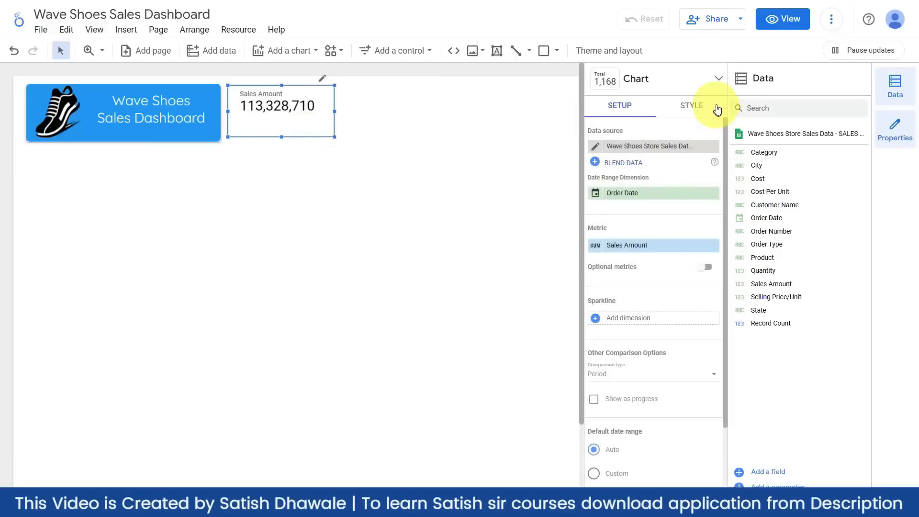
click(698, 108)
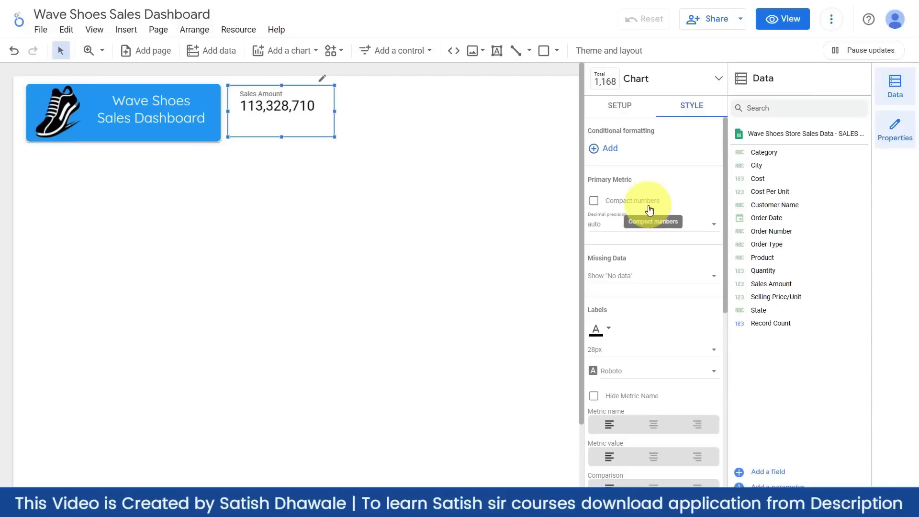
scroll(648, 221, down, 1)
scroll(649, 223, up, 1)
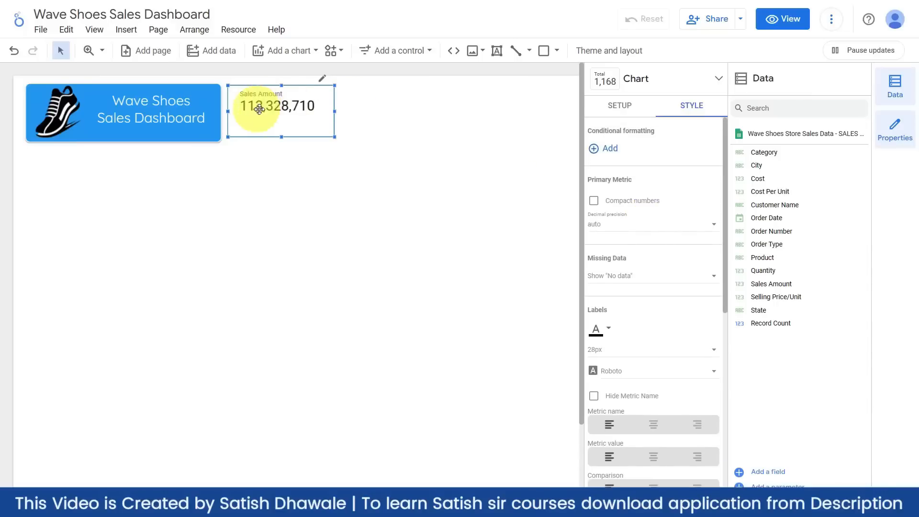
click(594, 201)
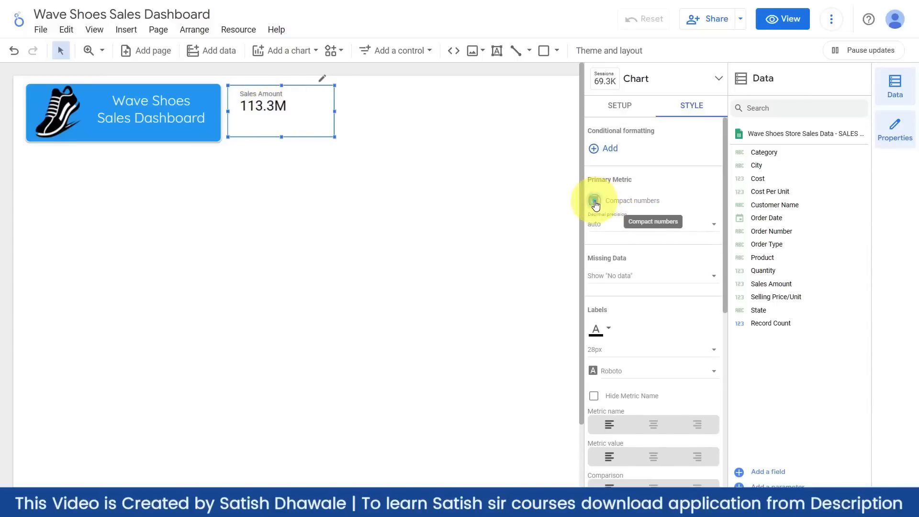
click(594, 201)
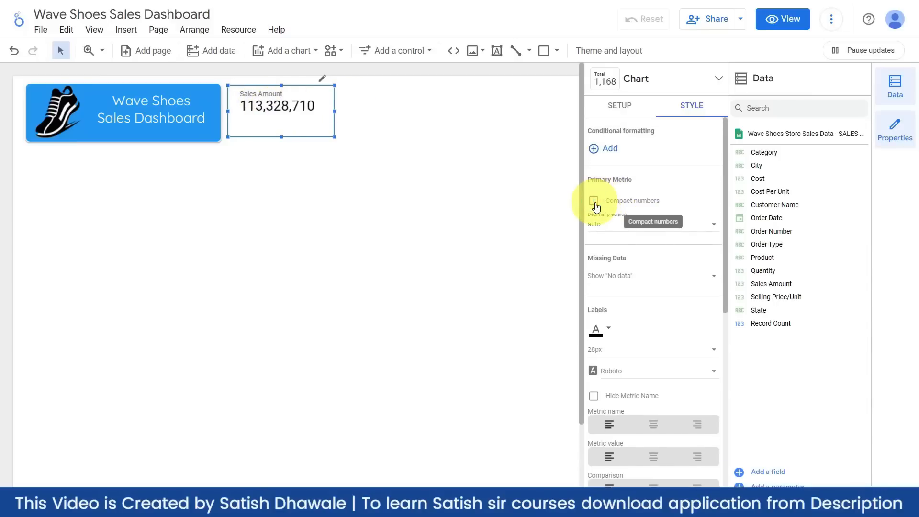
click(594, 201)
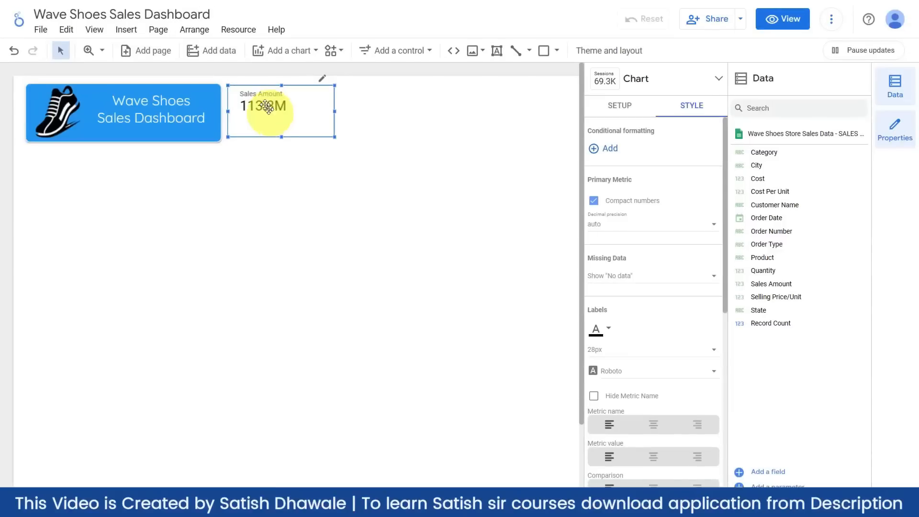
- Set decimal precision to 2 and centre both the metric name and value
click(683, 227)
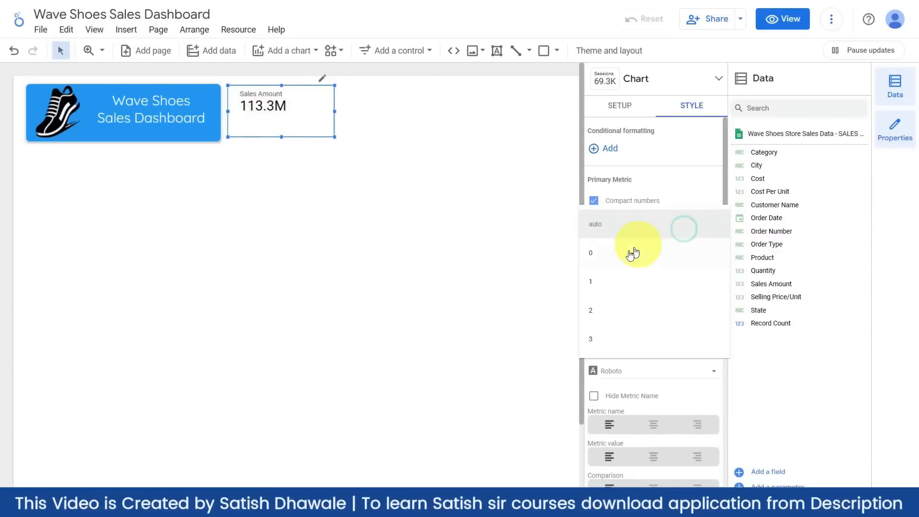
click(611, 310)
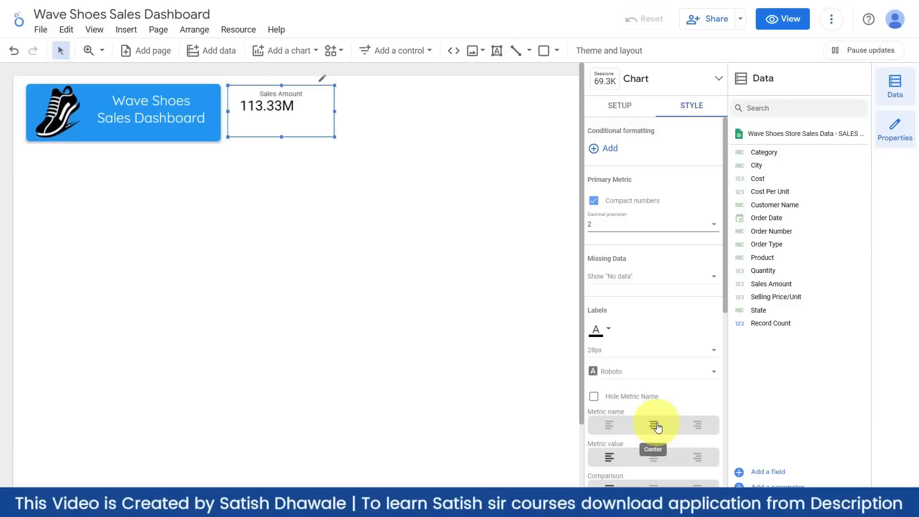
click(610, 424)
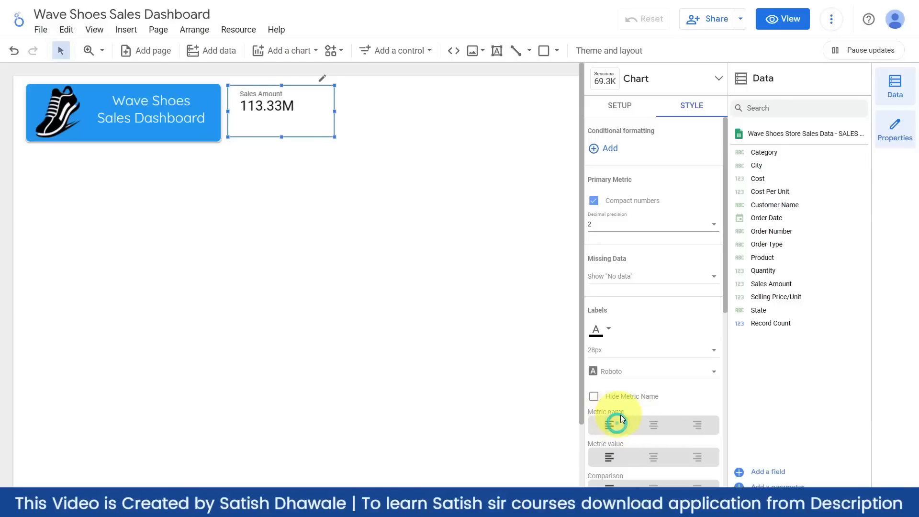
click(658, 425)
click(656, 457)
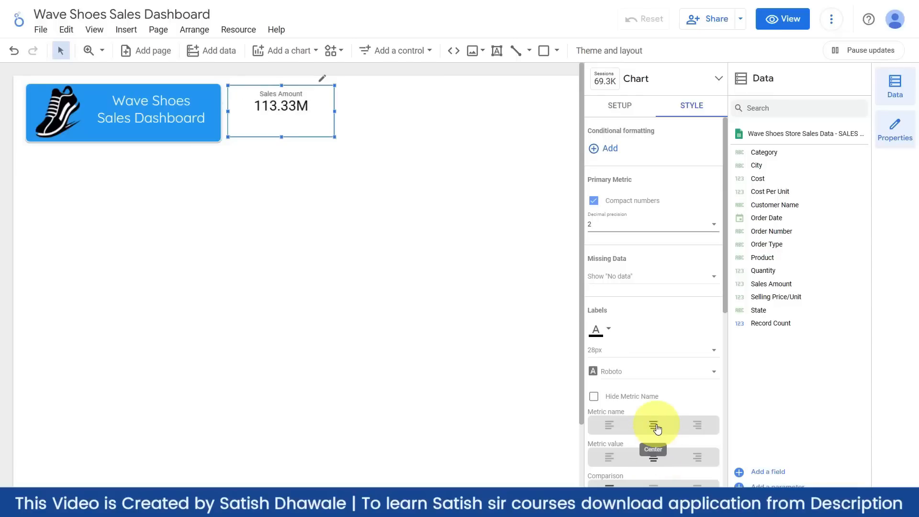
scroll(657, 428, down, 2)
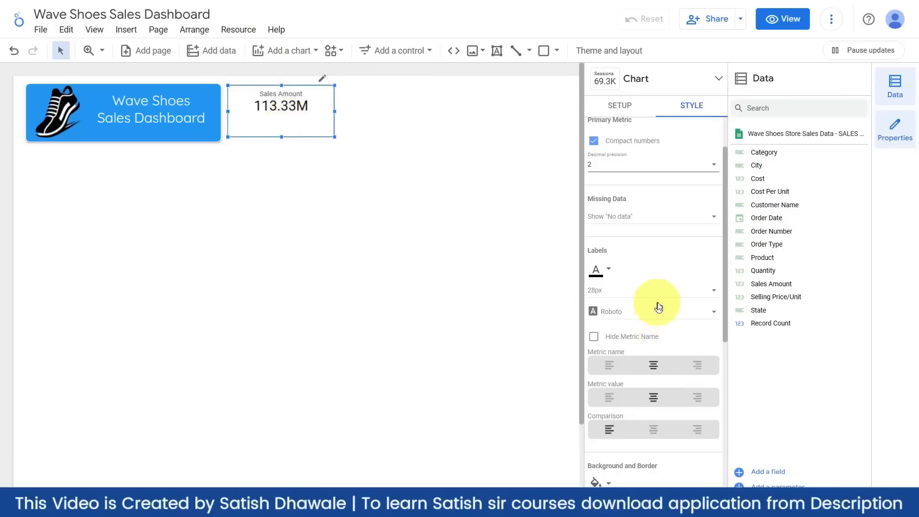
- Set the scorecard text colour to black after briefly trying red
click(607, 272)
click(652, 340)
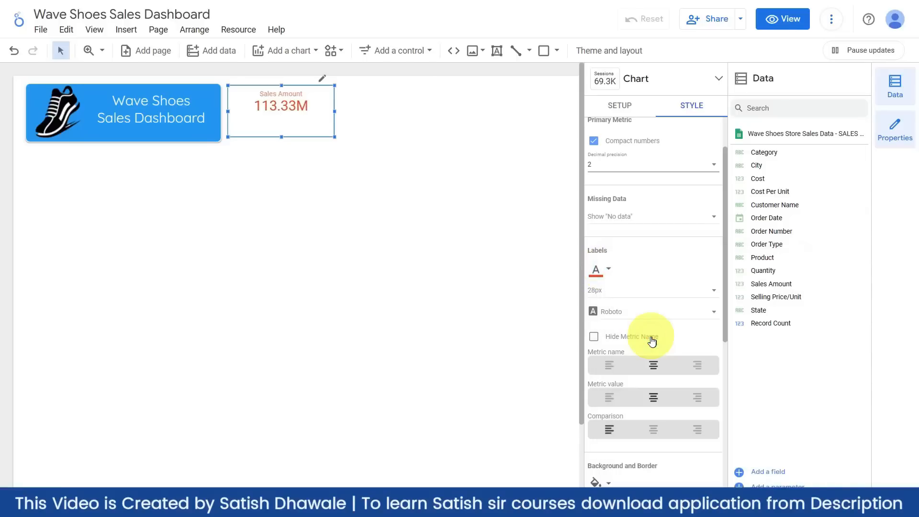
click(596, 268)
click(637, 302)
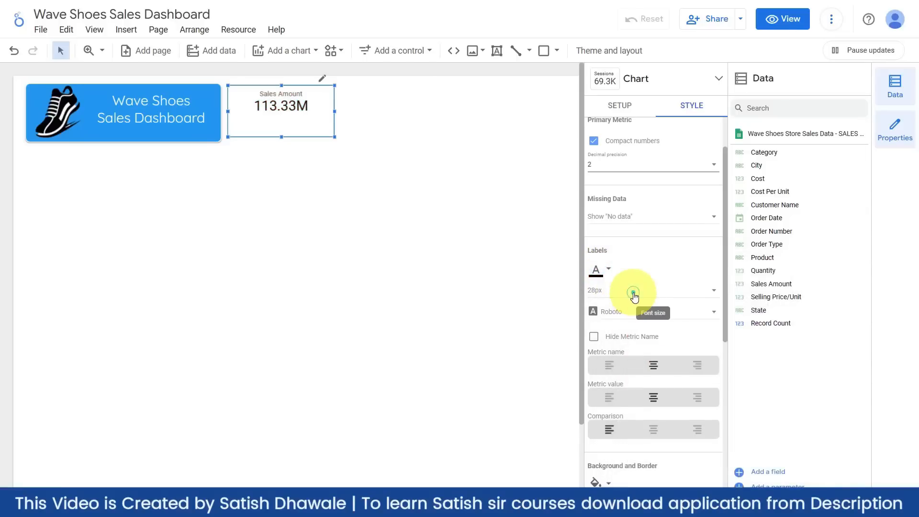
- Set the text font to Quicksand at 36px, after trying 30px and 48px
click(633, 293)
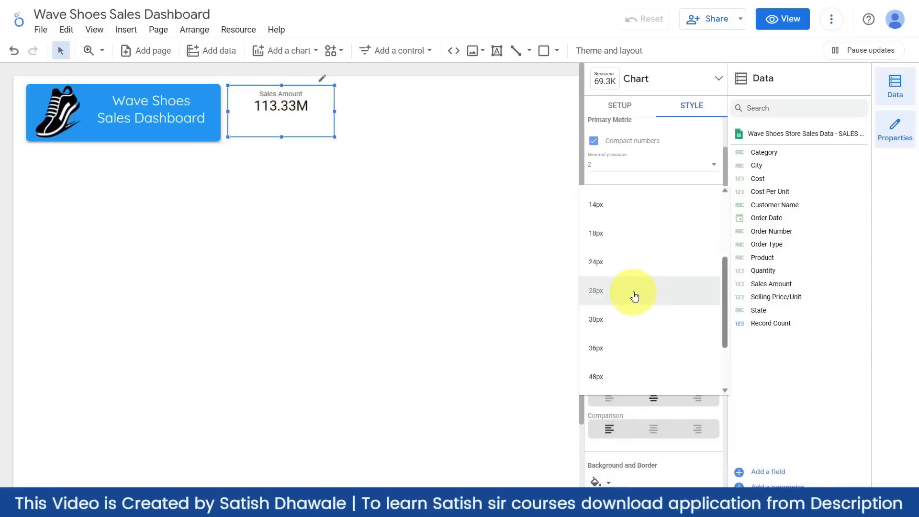
click(620, 320)
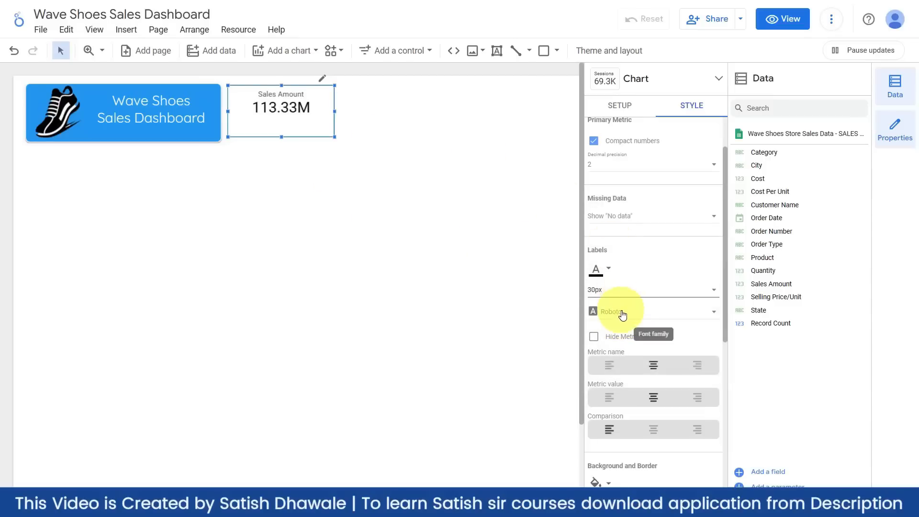
click(622, 314)
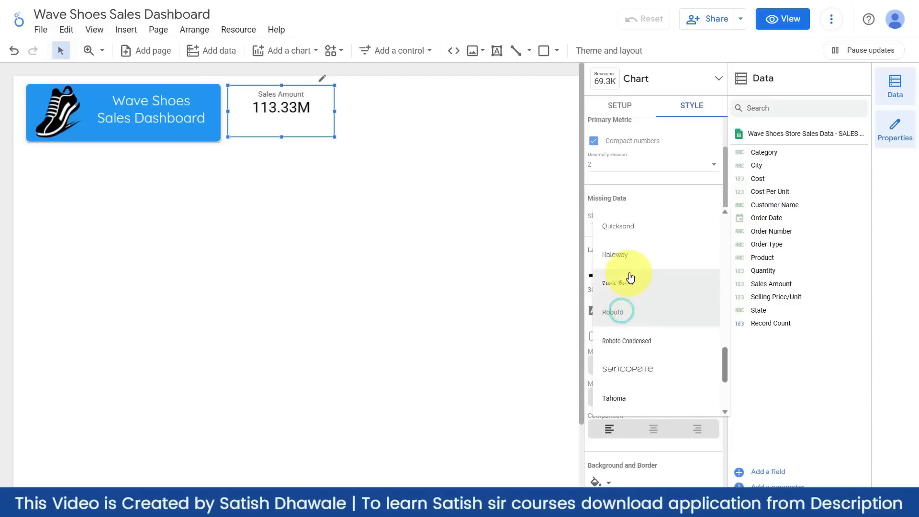
click(628, 233)
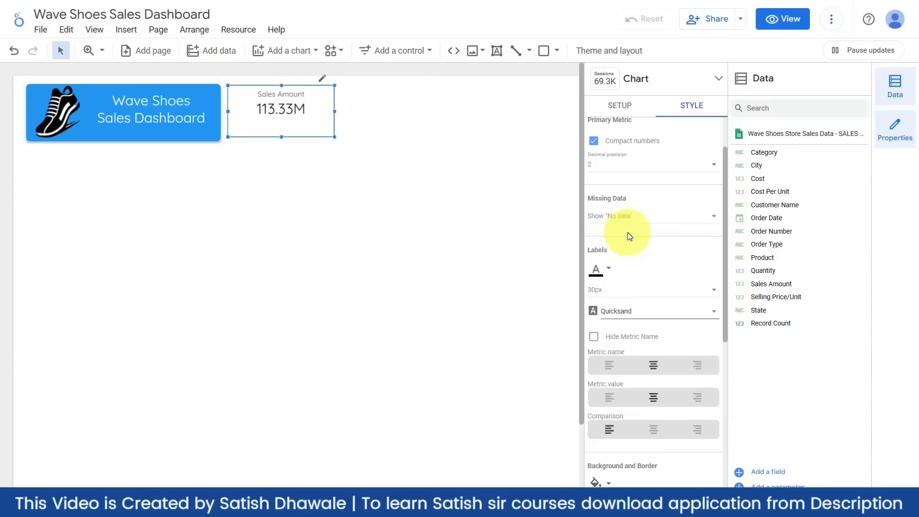
click(603, 290)
click(609, 344)
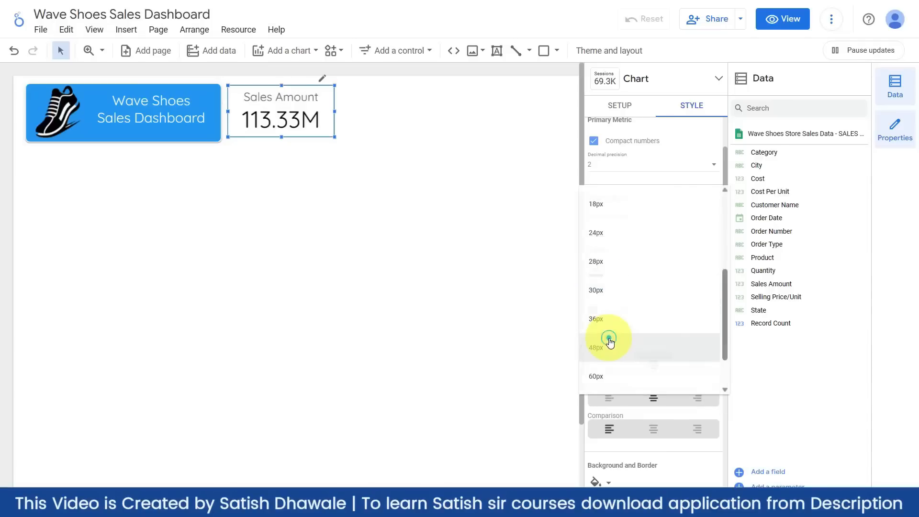
click(622, 292)
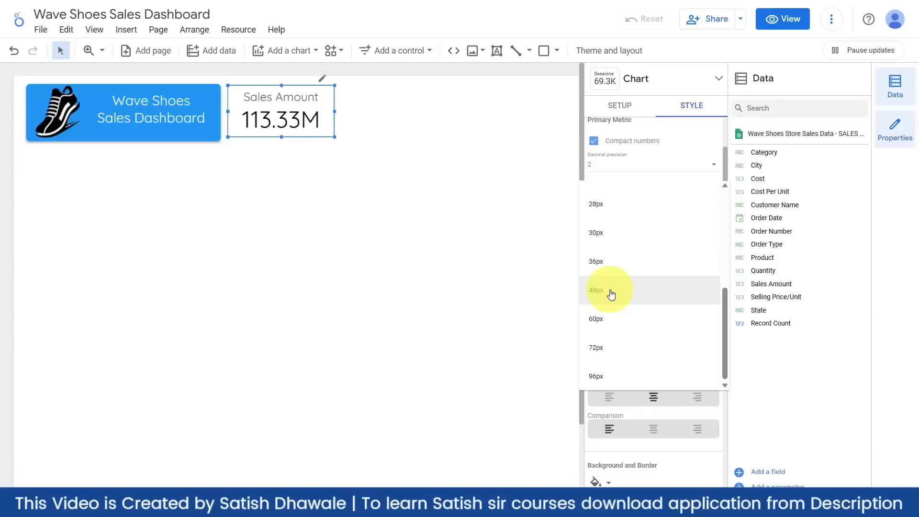
click(606, 264)
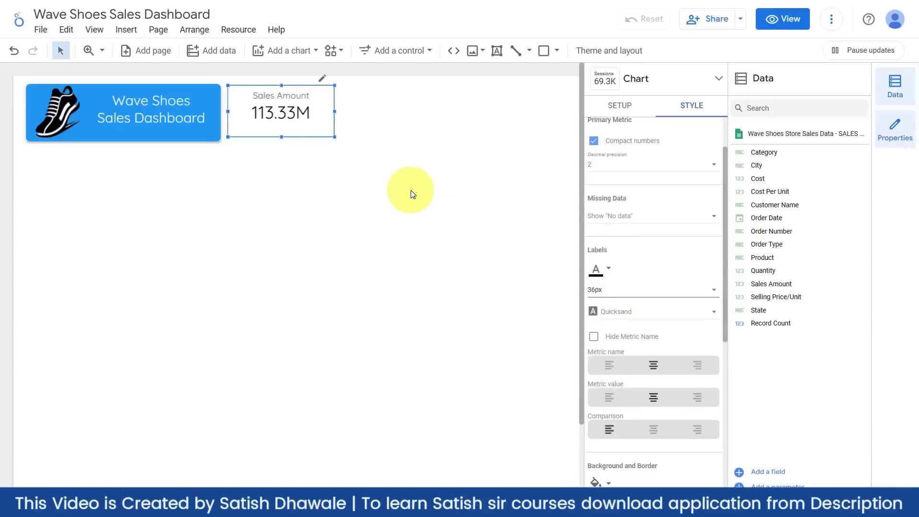
- Give the scorecard a lighter blue background after trying two other blues
scroll(687, 404, down, 4)
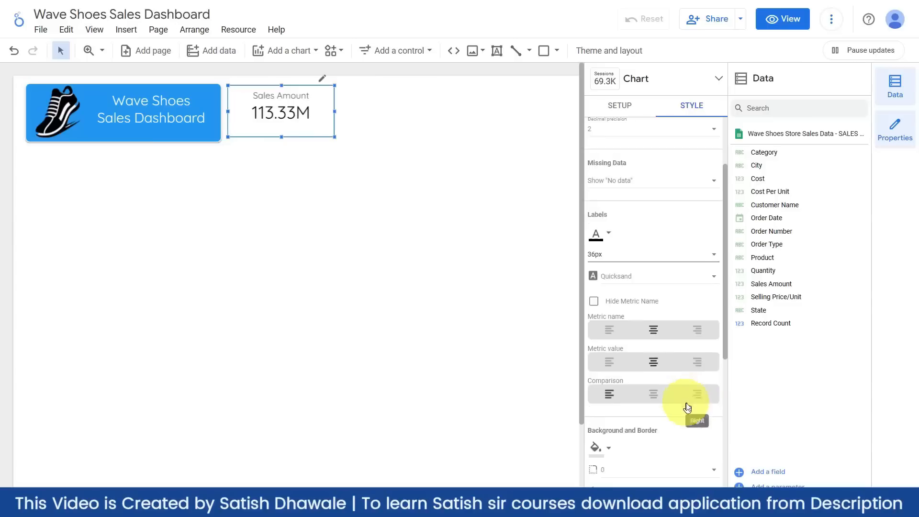
click(599, 305)
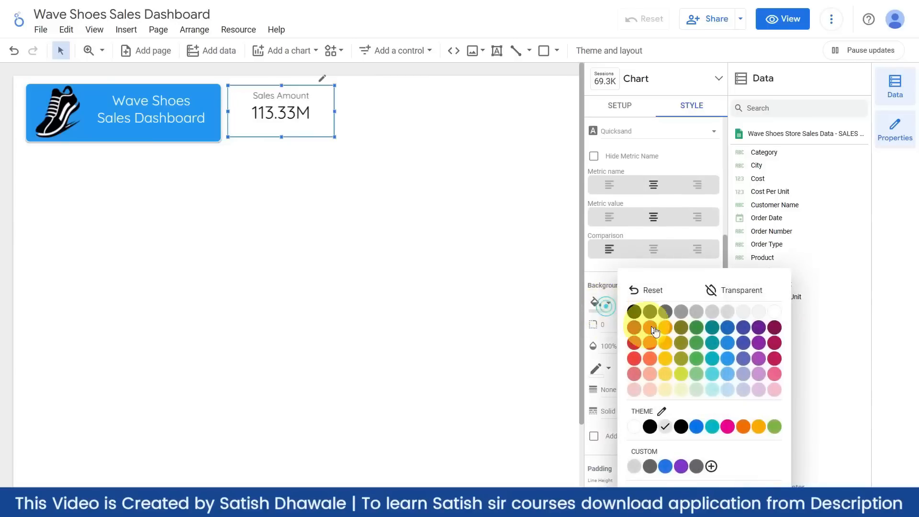
click(727, 336)
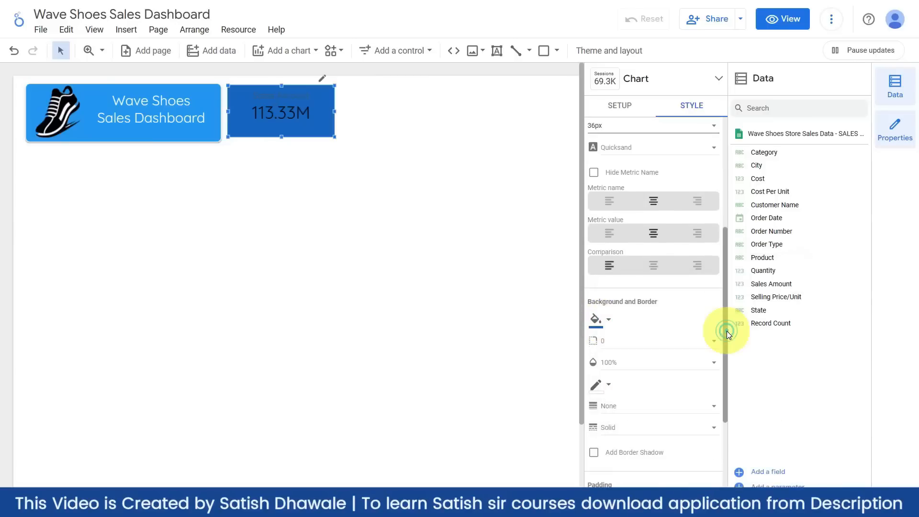
click(607, 320)
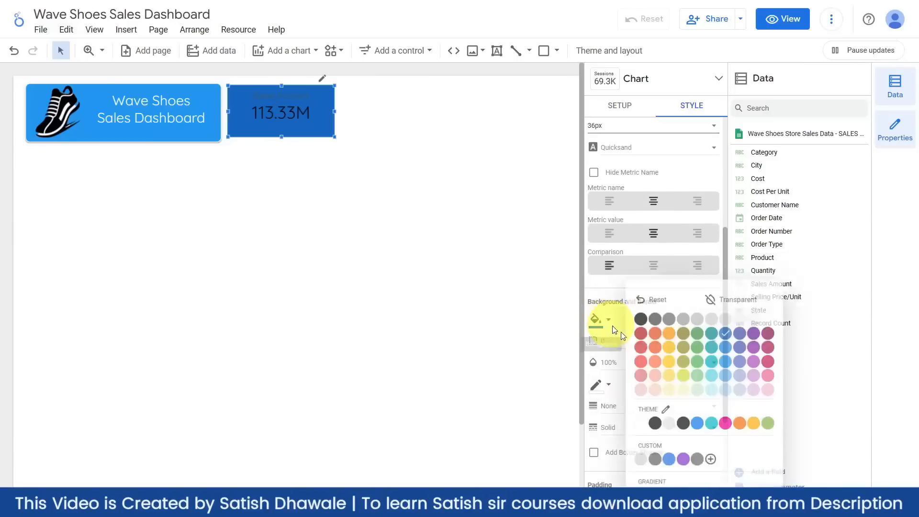
click(696, 425)
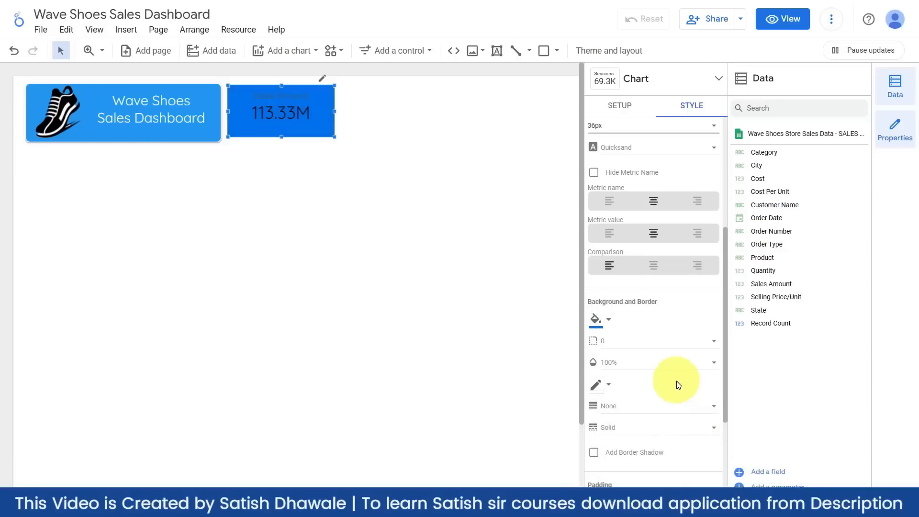
click(608, 319)
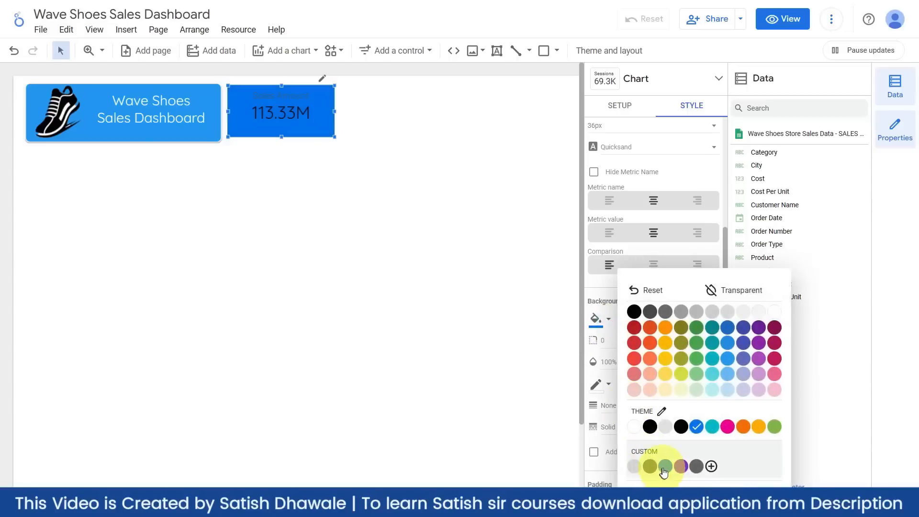
click(726, 362)
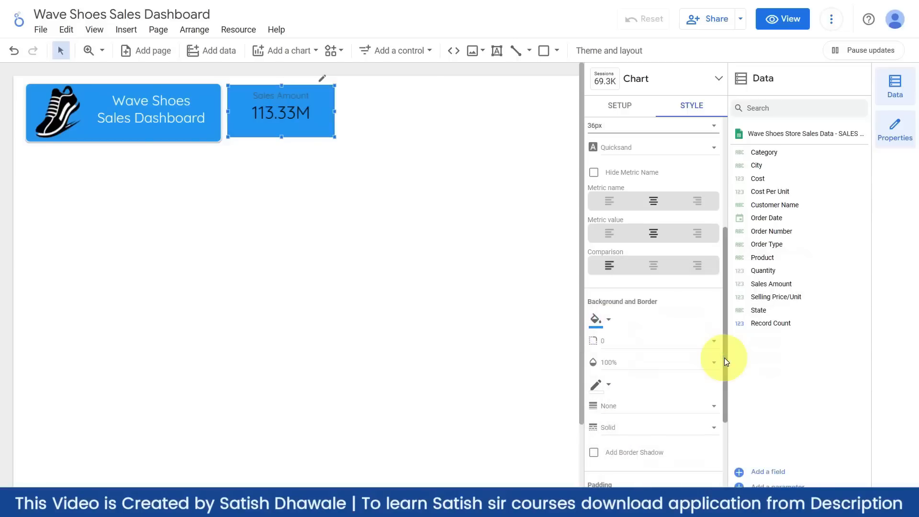
click(378, 297)
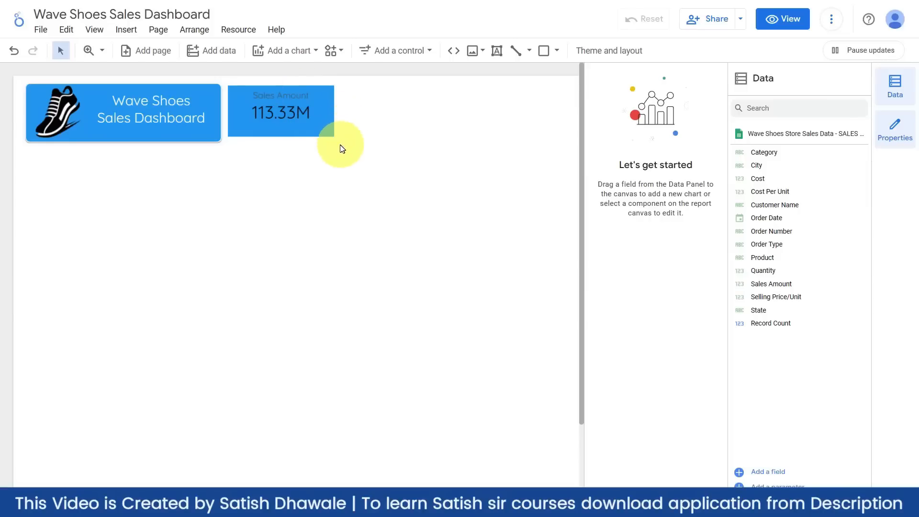
- Reselect the Sales Amount scorecard and make its label text white
click(308, 129)
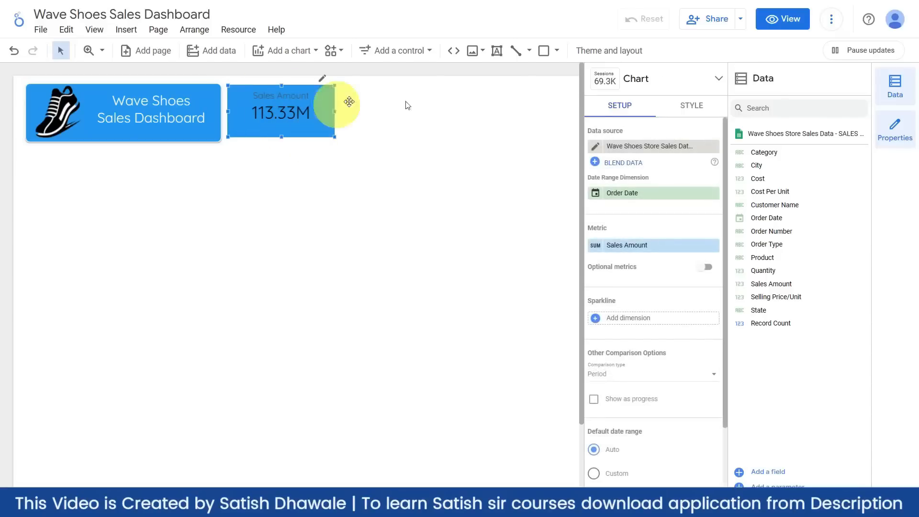
click(154, 138)
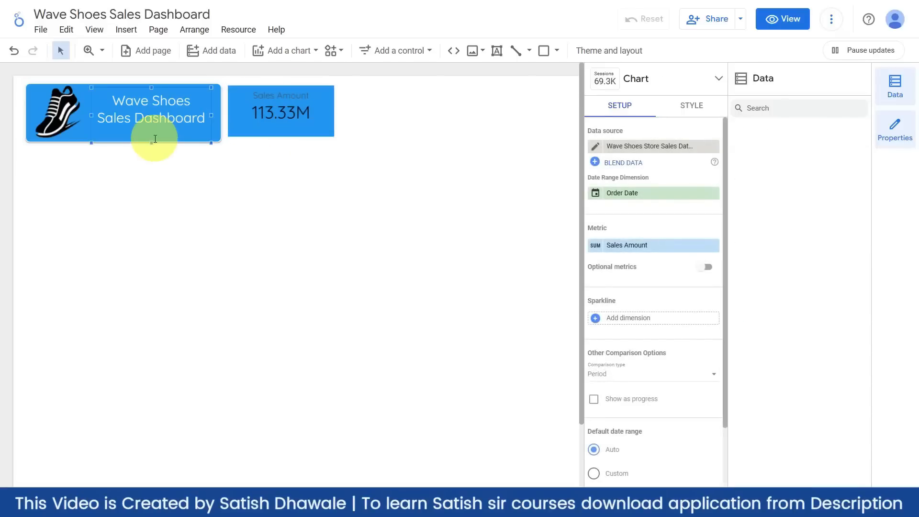
click(77, 140)
click(300, 129)
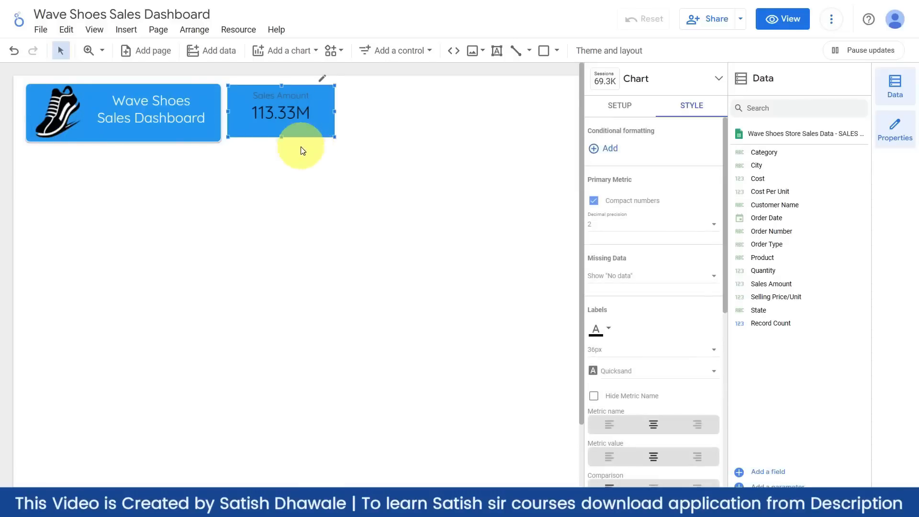
click(687, 106)
scroll(666, 265, down, 4)
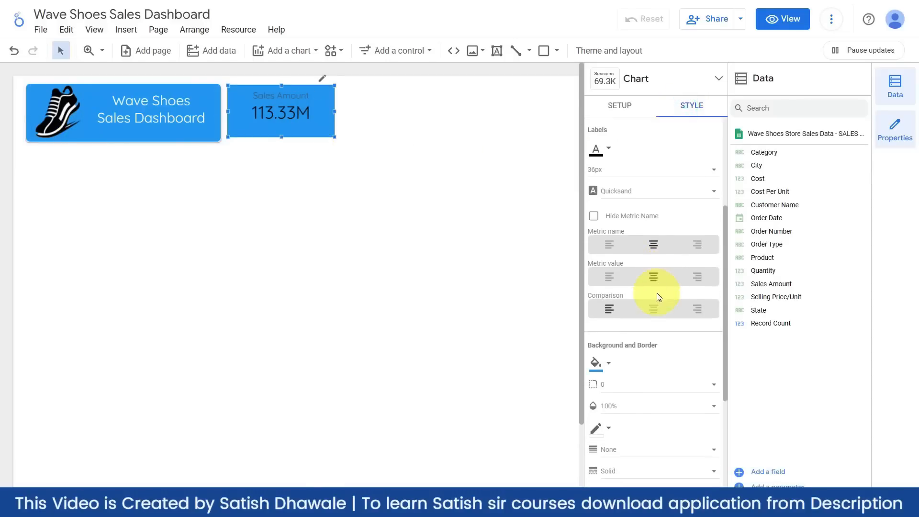
scroll(651, 315, down, 1)
scroll(651, 315, down, 1)
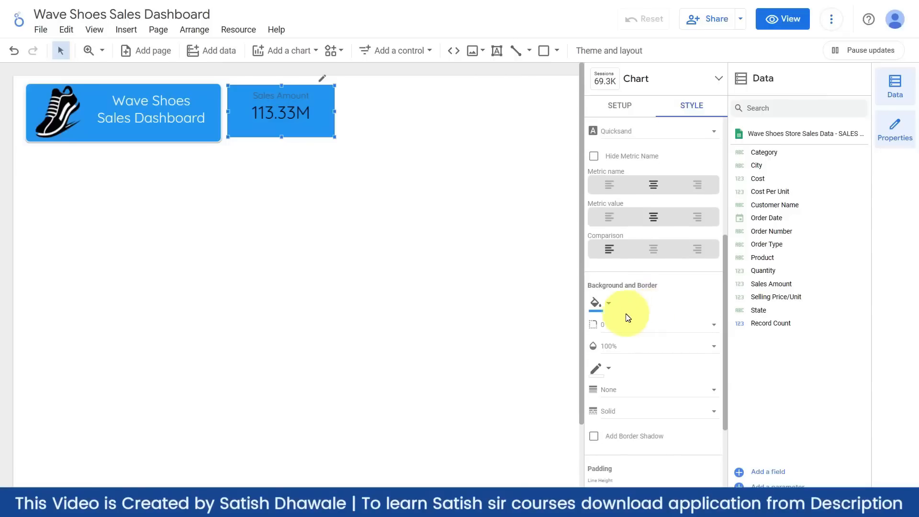
scroll(625, 314, up, 5)
scroll(602, 281, up, 1)
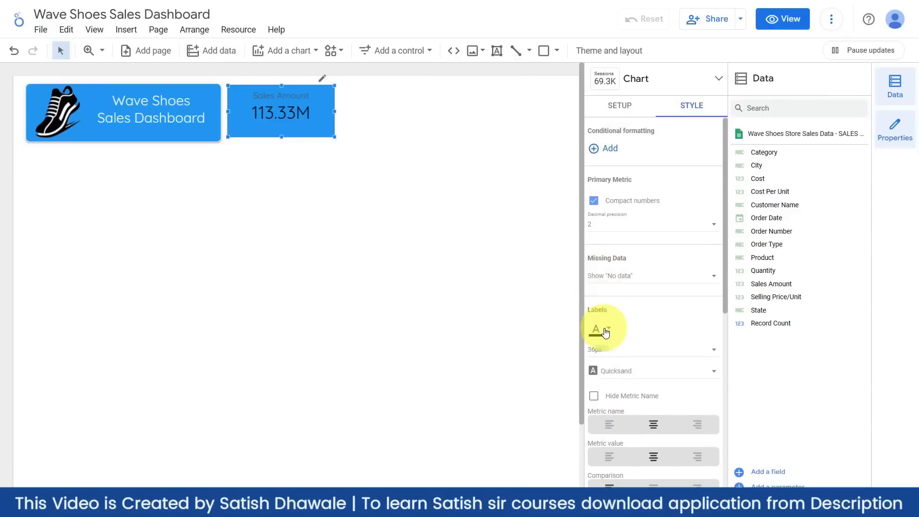
click(598, 328)
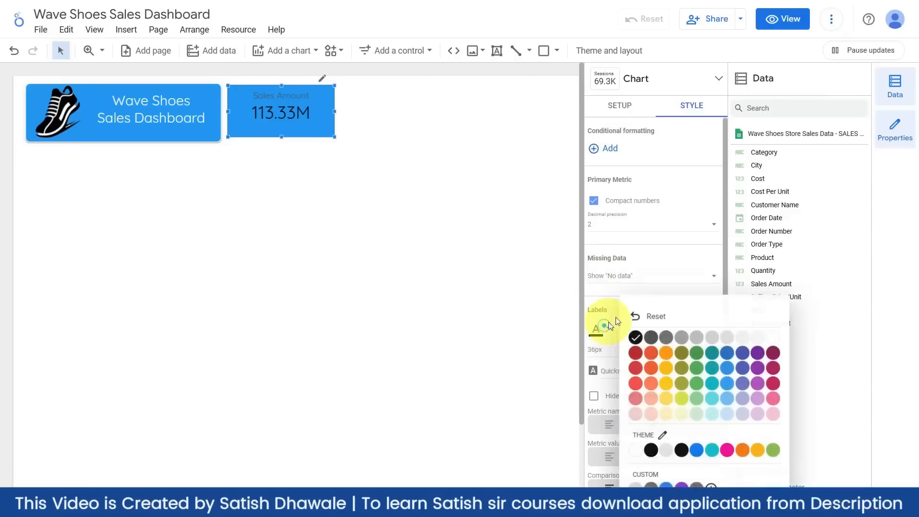
click(774, 337)
scroll(646, 332, down, 4)
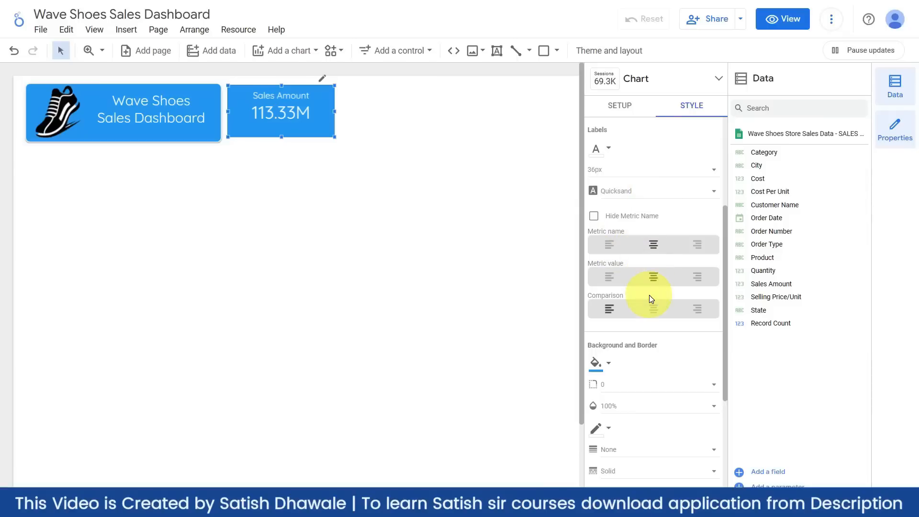
scroll(650, 298, down, 1)
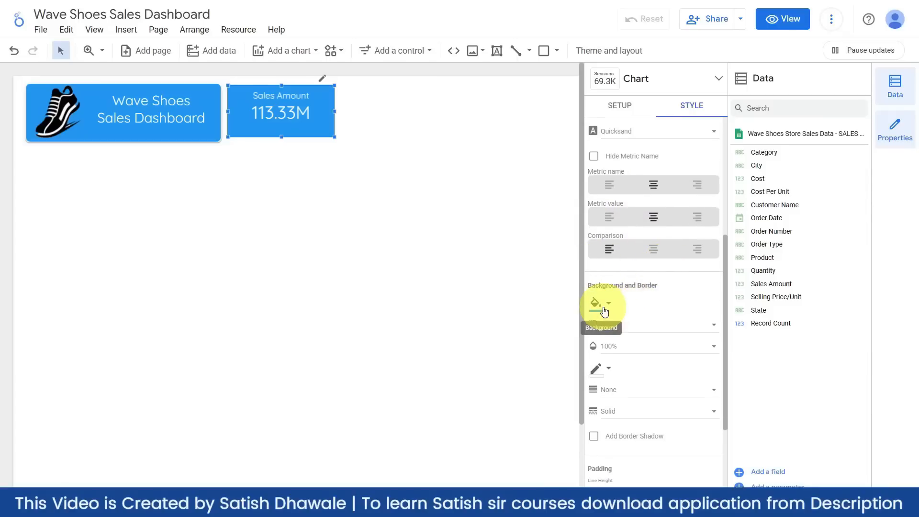
- Give the scorecard border radius 10, a white weight-2 border, and a border shadow
scroll(603, 306, down, 1)
scroll(605, 312, down, 1)
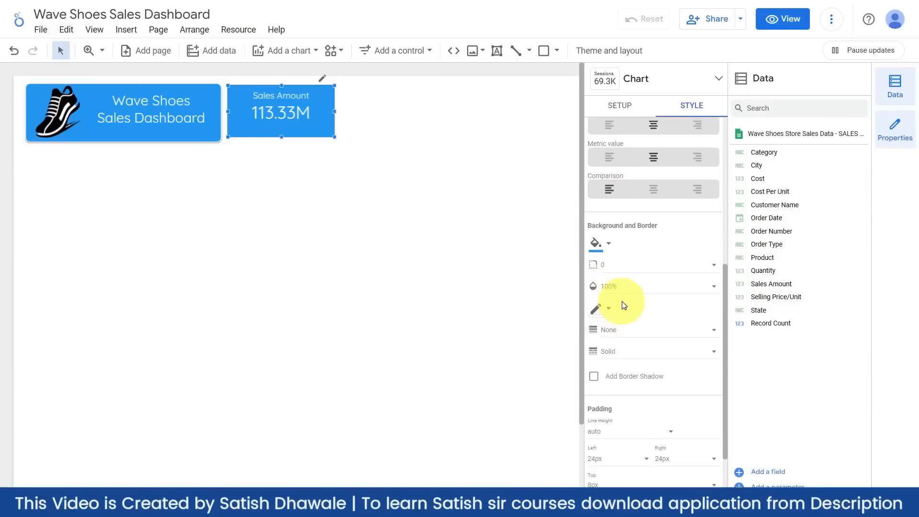
click(618, 268)
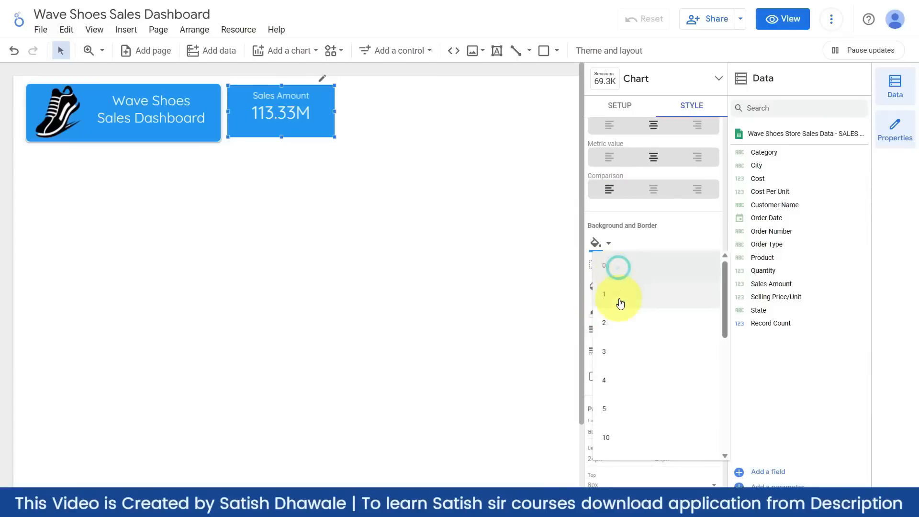
click(608, 437)
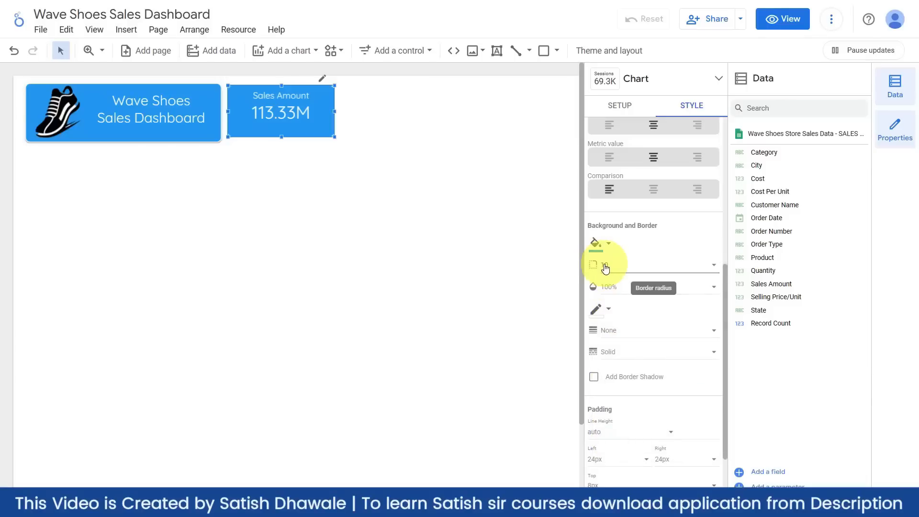
click(610, 312)
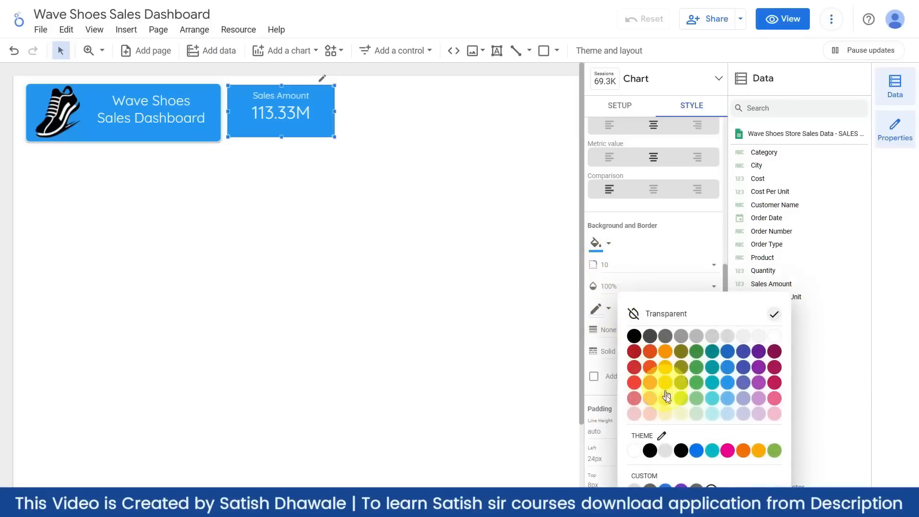
click(773, 335)
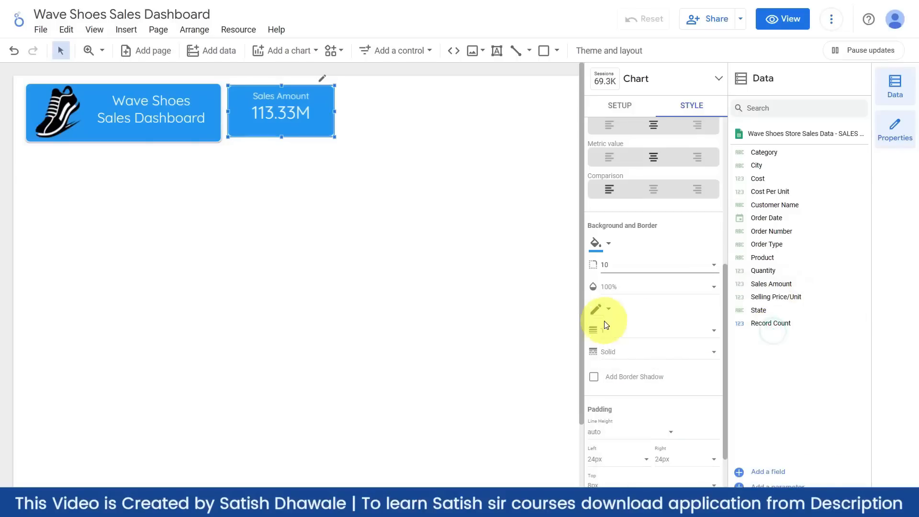
click(622, 332)
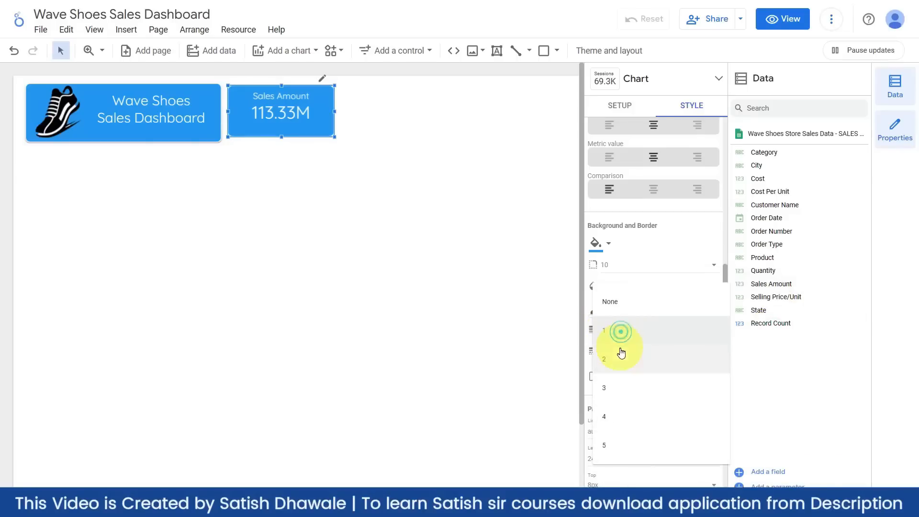
click(618, 370)
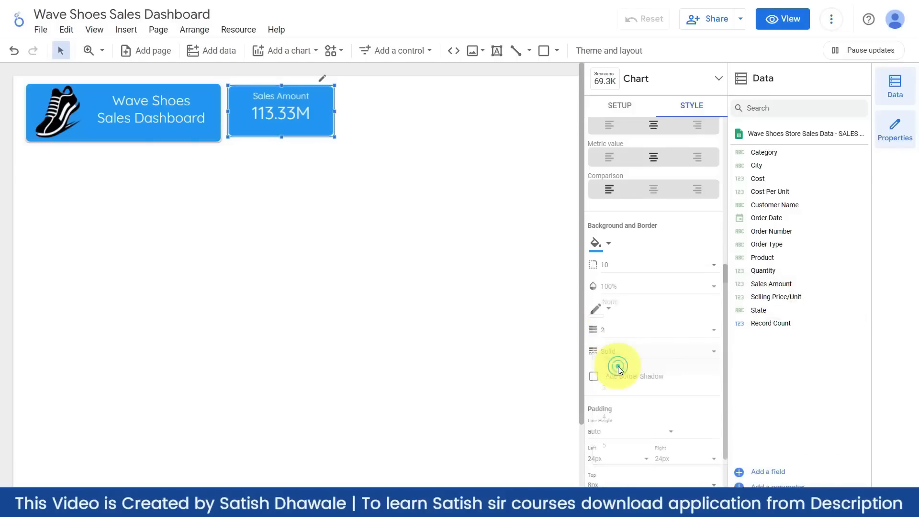
click(593, 377)
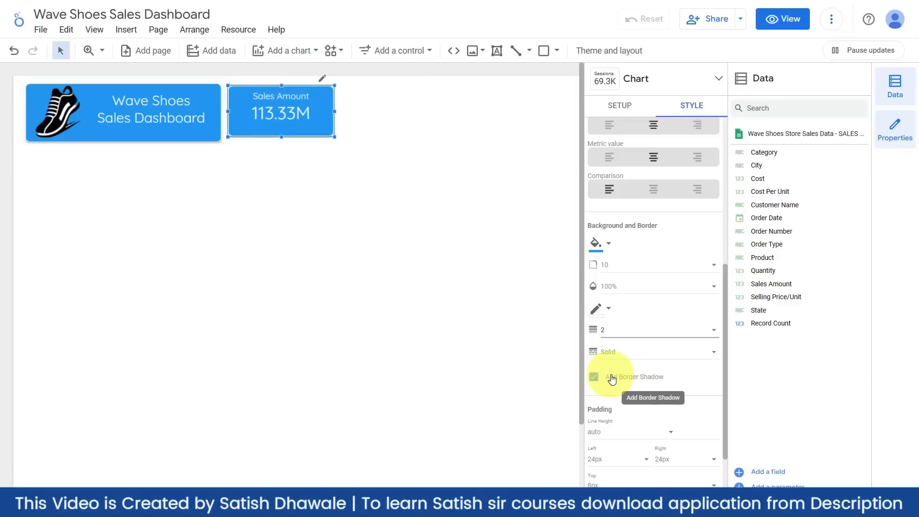
click(356, 251)
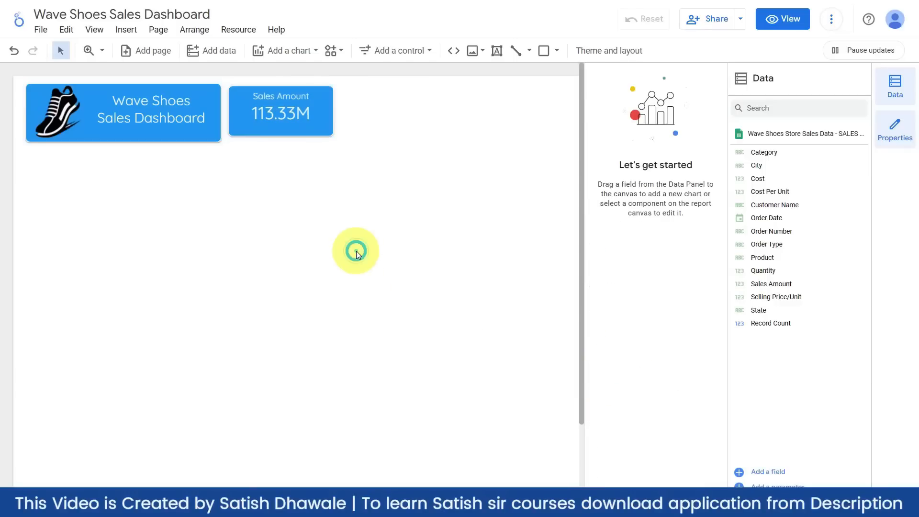
- Resize the Sales Amount scorecard beside the title, checking its size after each adjustment
click(300, 124)
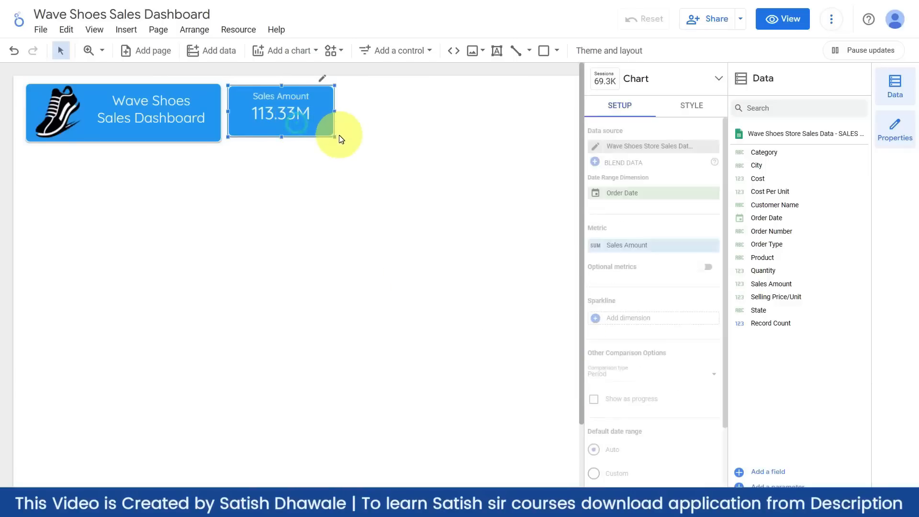
drag(334, 137, 335, 116)
click(357, 173)
click(354, 126)
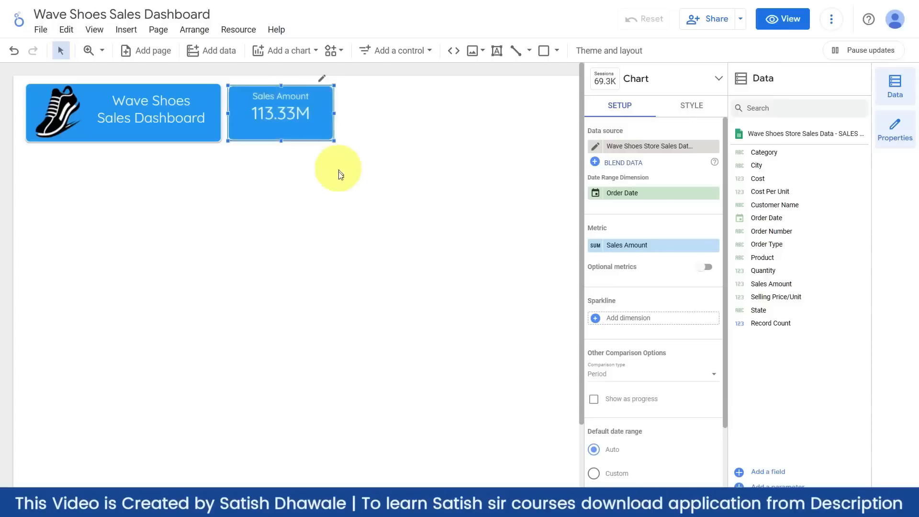
click(338, 173)
click(324, 118)
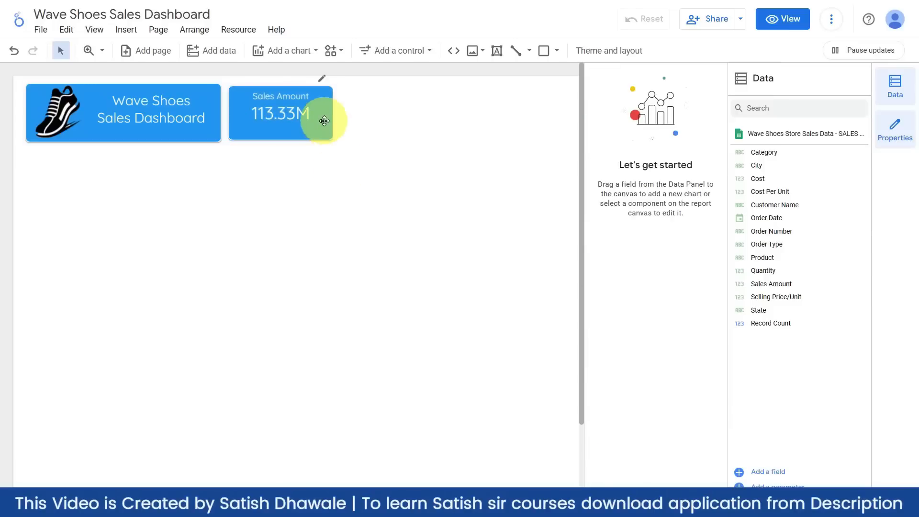
drag(336, 85, 335, 111)
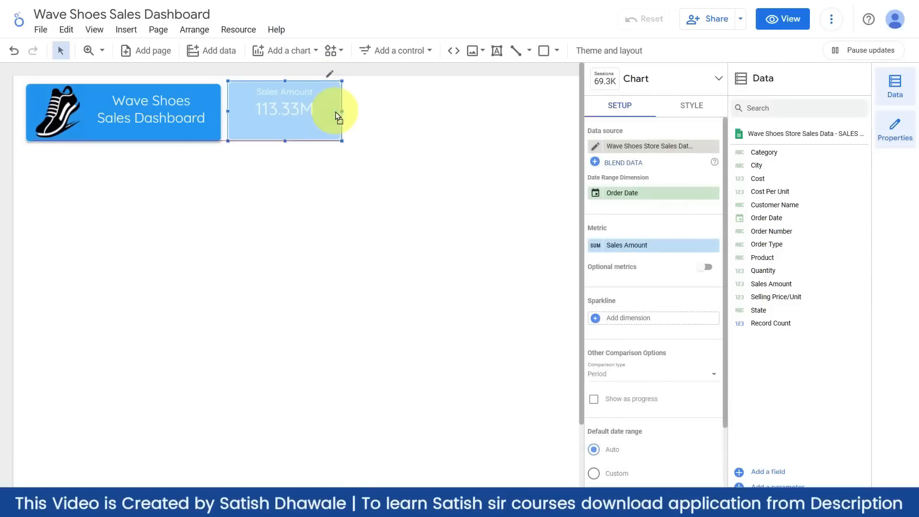
click(322, 179)
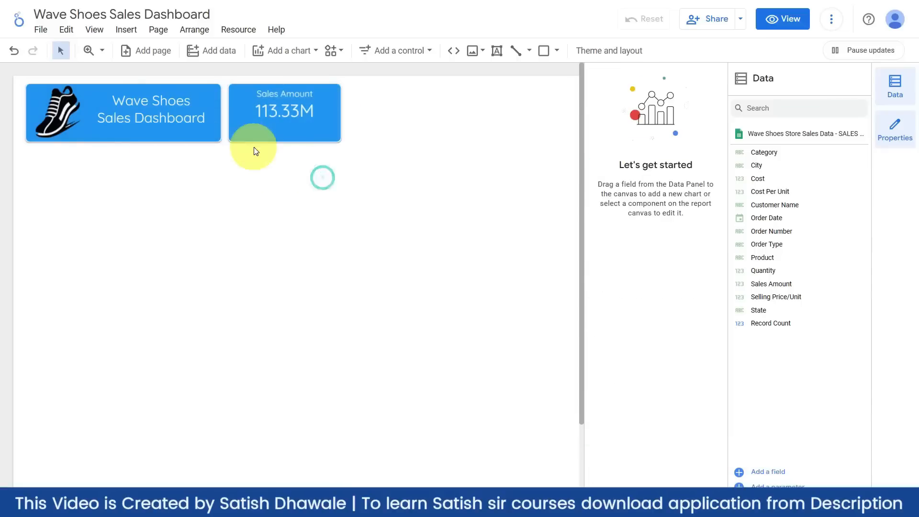
- Enlarge the scorecard's label and 113.33M value text to 48px
click(317, 131)
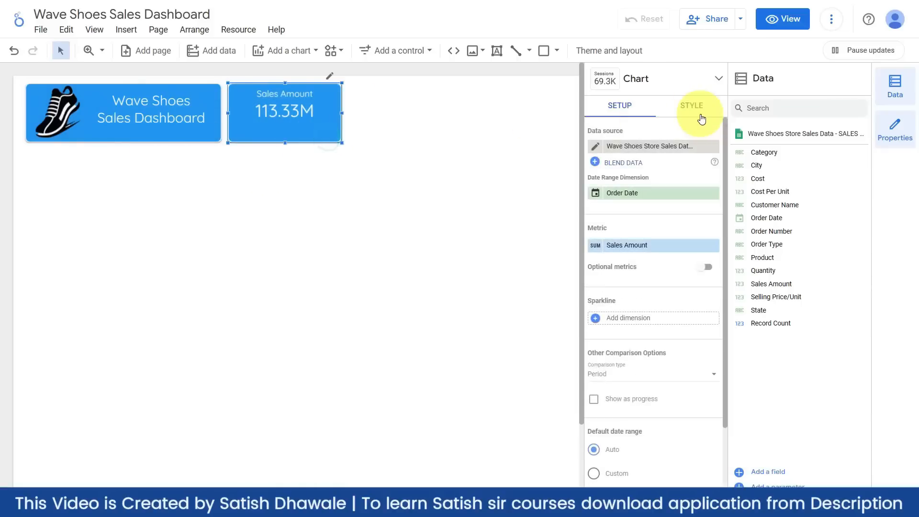
click(699, 112)
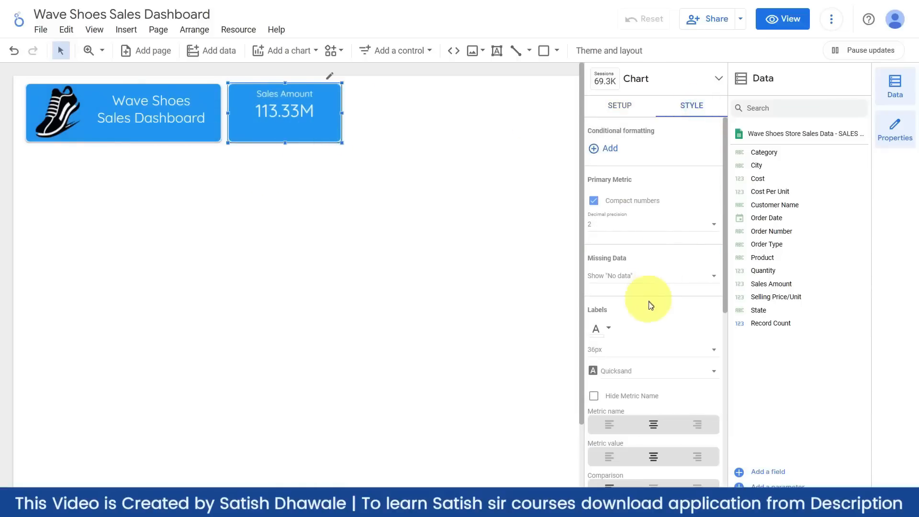
scroll(644, 307, down, 4)
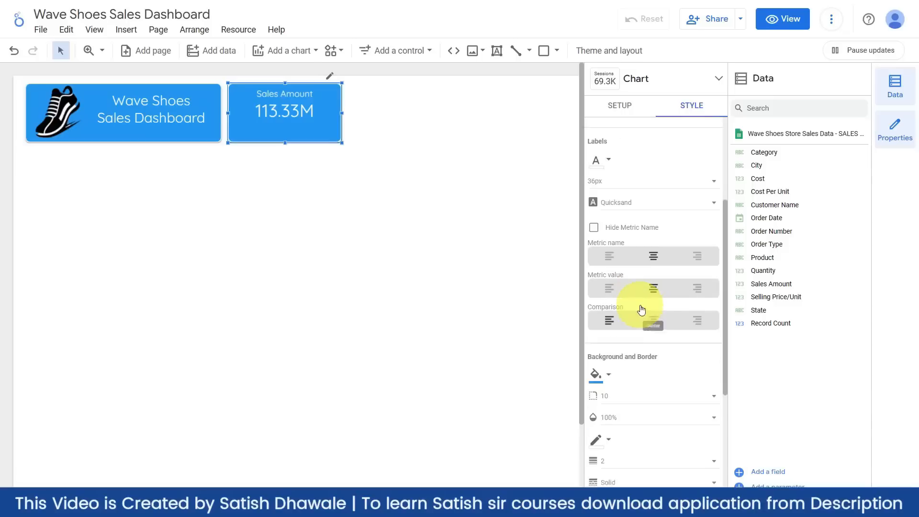
click(631, 178)
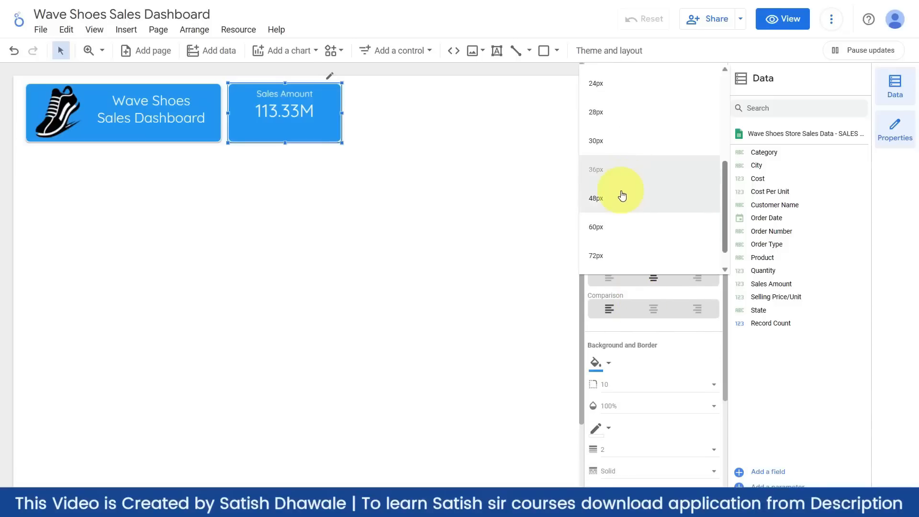
click(622, 196)
click(437, 200)
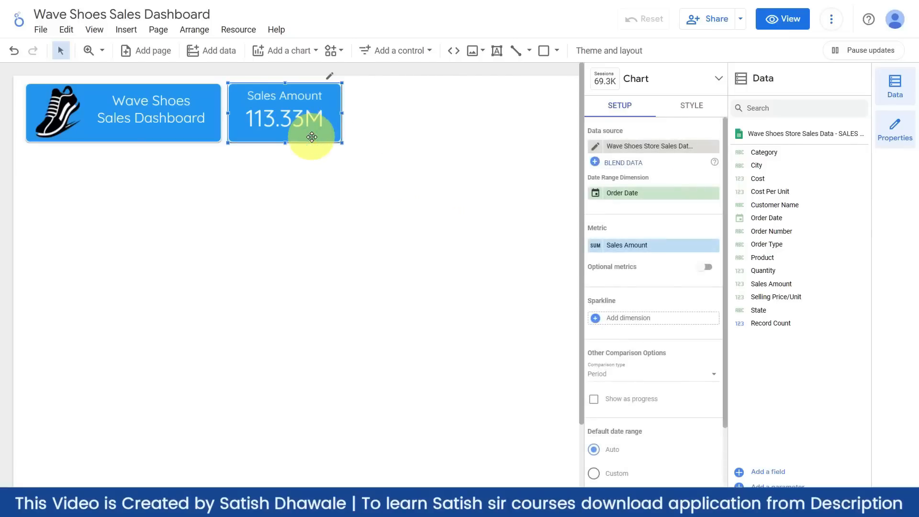
- Add a new scorecard below the header and enlarge it
click(329, 212)
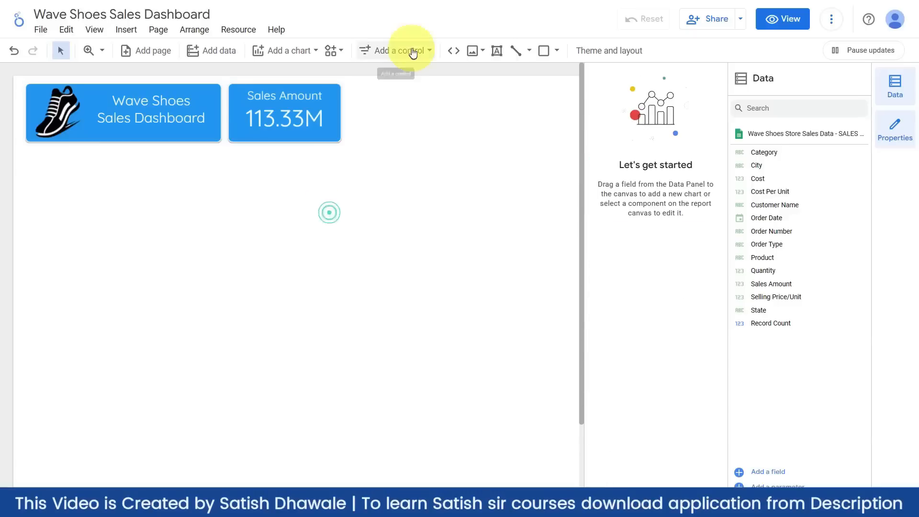
click(295, 49)
click(274, 130)
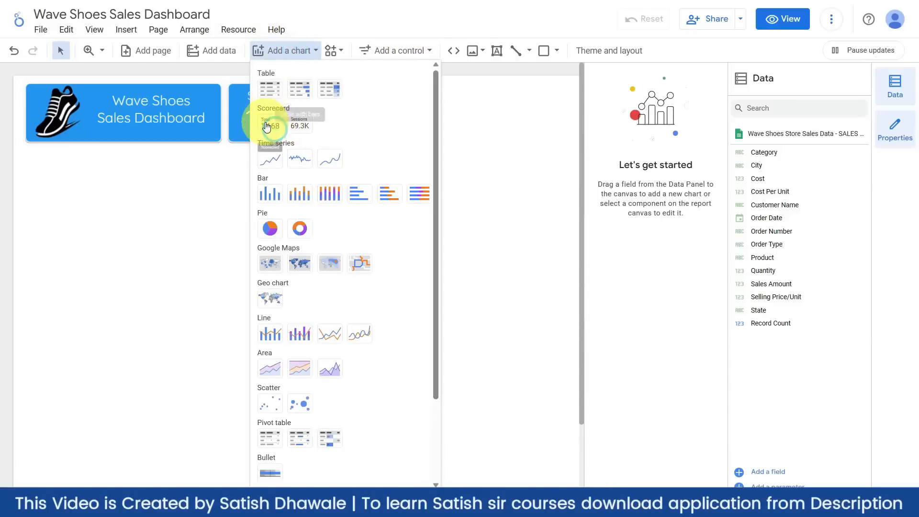
click(254, 198)
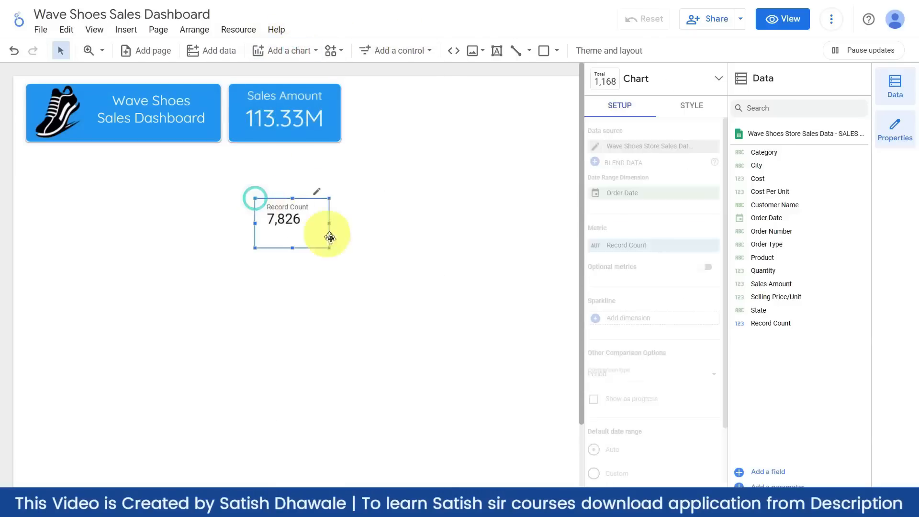
drag(329, 248, 357, 250)
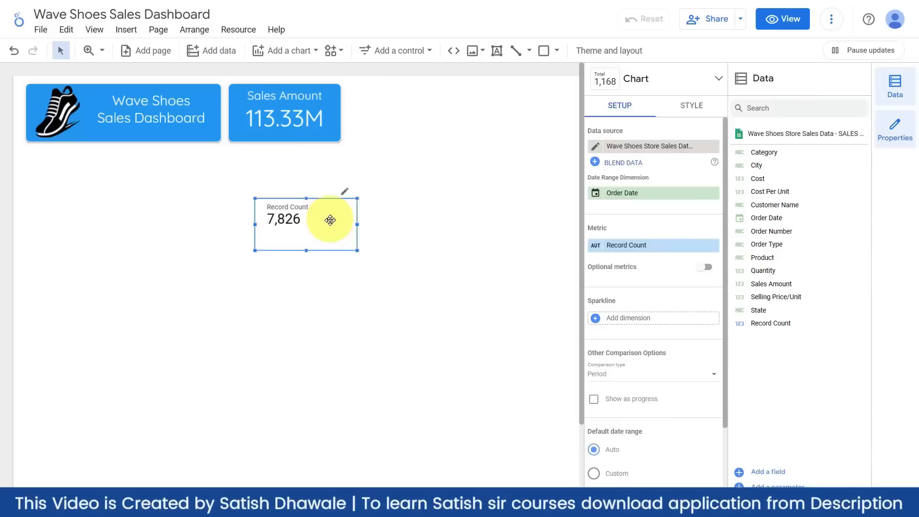
- Change the new scorecard's metric from Record Count to Cost, showing 71,228,800
click(633, 251)
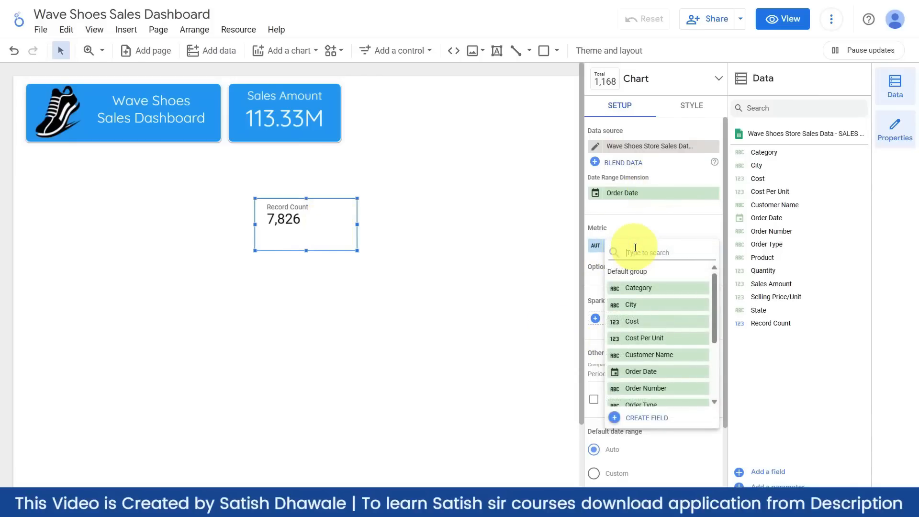
text(cost)
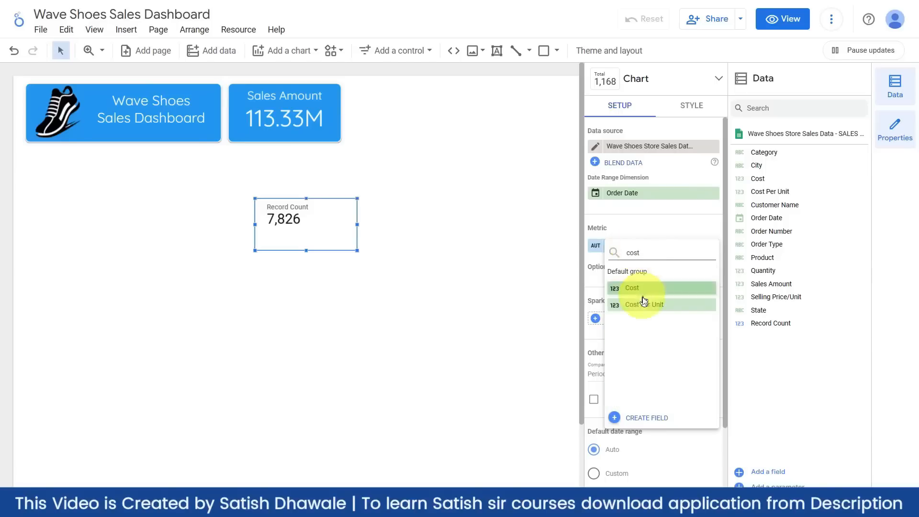
click(633, 287)
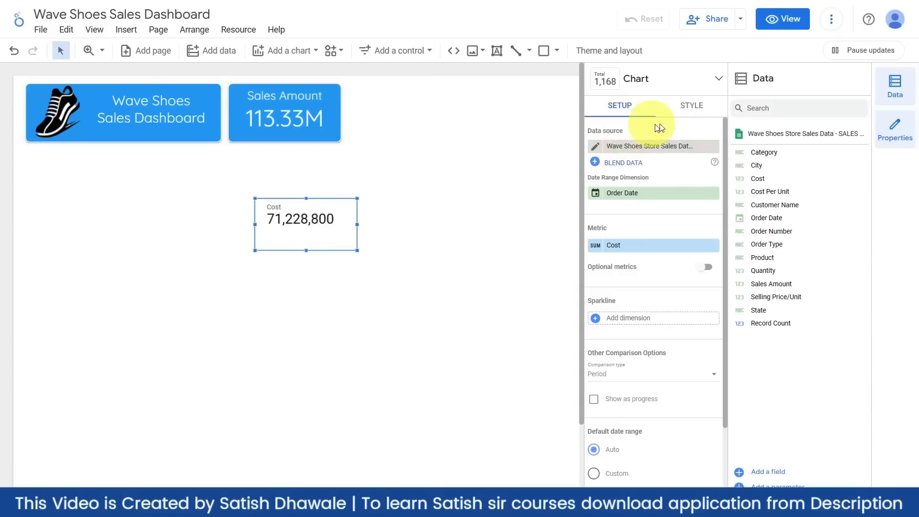
- Copy the blue-styled Sales Amount scorecard
click(692, 105)
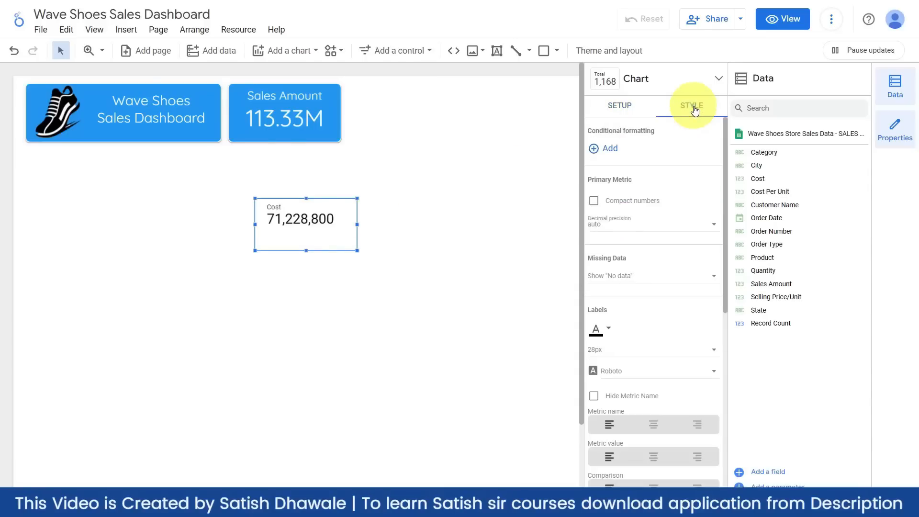
click(614, 207)
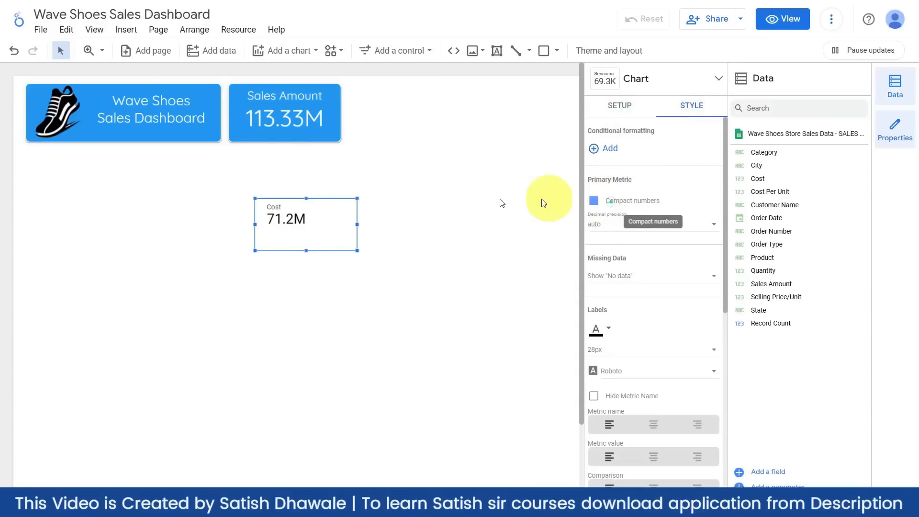
click(321, 135)
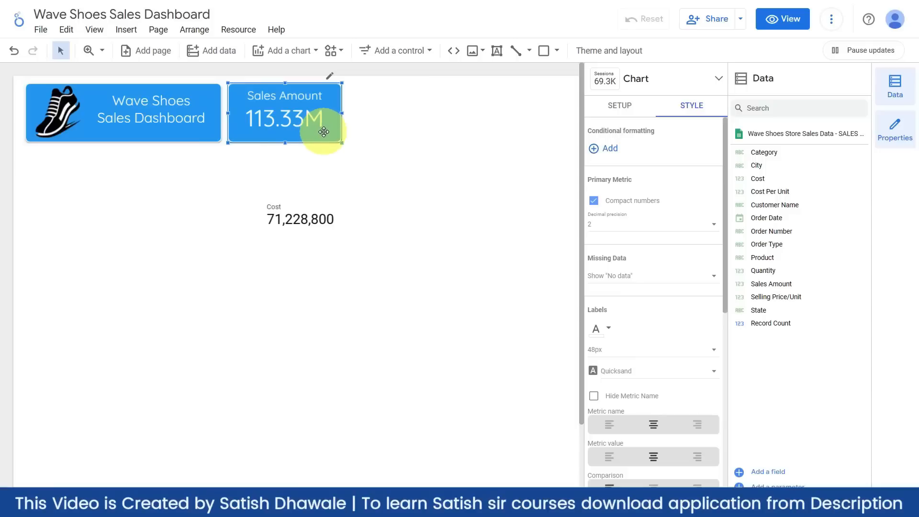
right_click(323, 132)
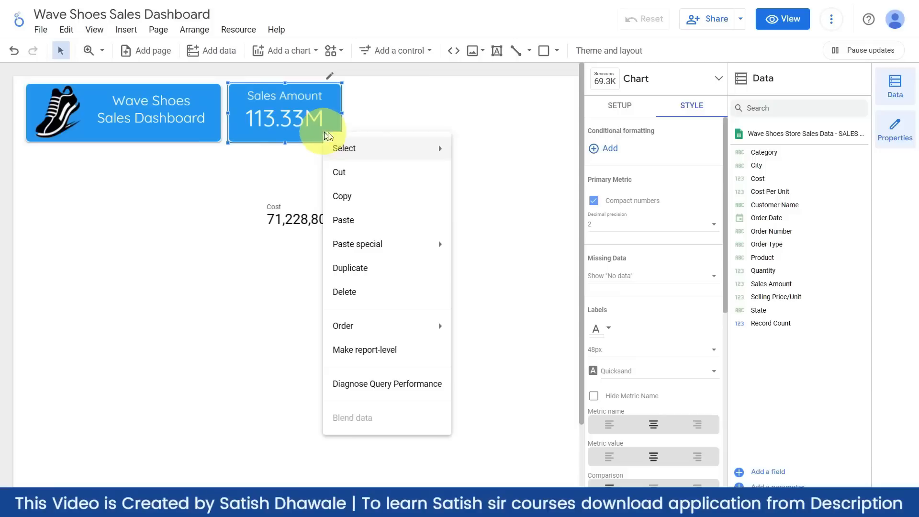
click(359, 200)
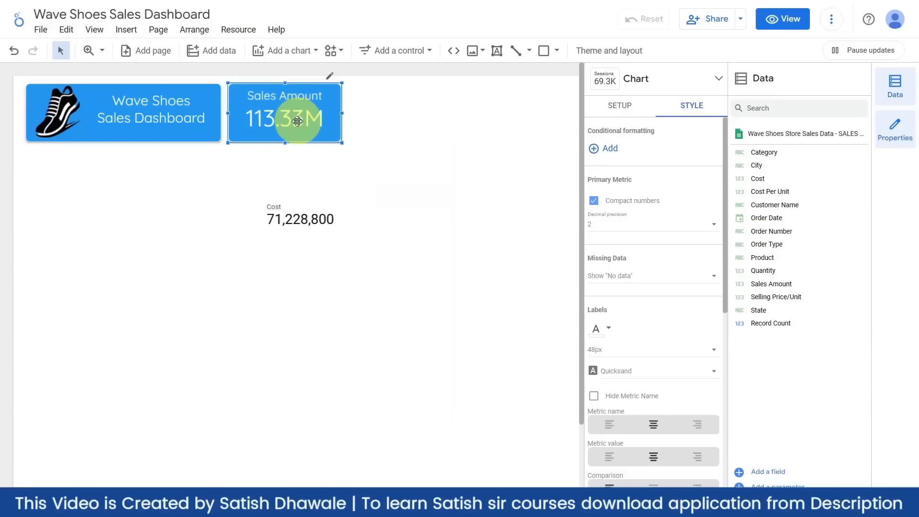
- Paste only the copied style onto the Cost scorecard and enlarge it to read 71.23M
click(301, 210)
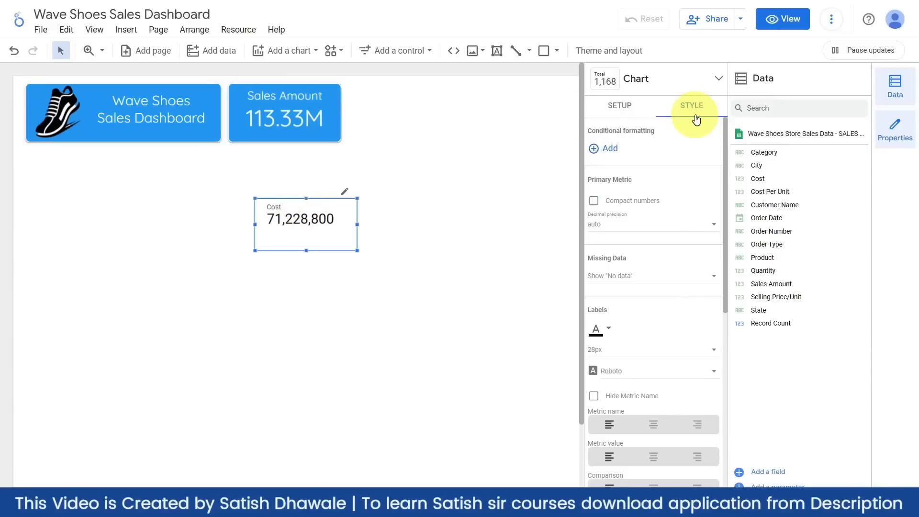
right_click(314, 225)
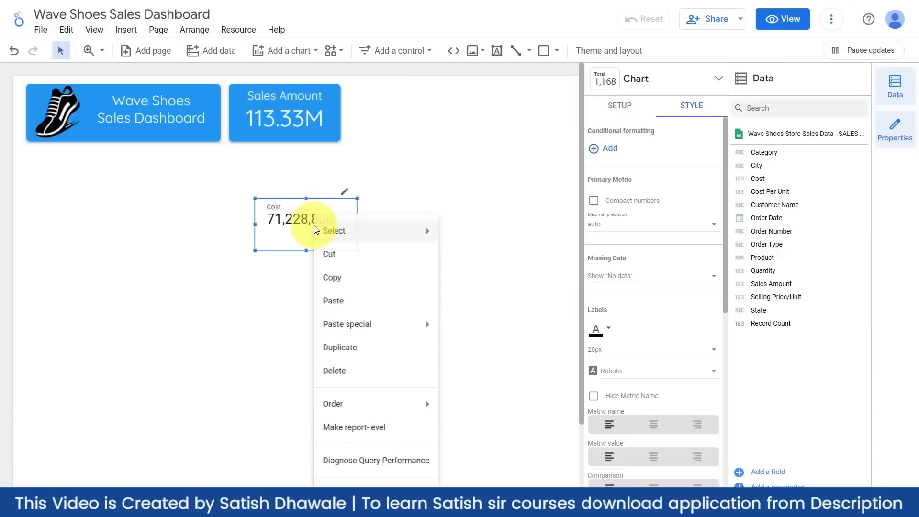
mouse_move(358, 328)
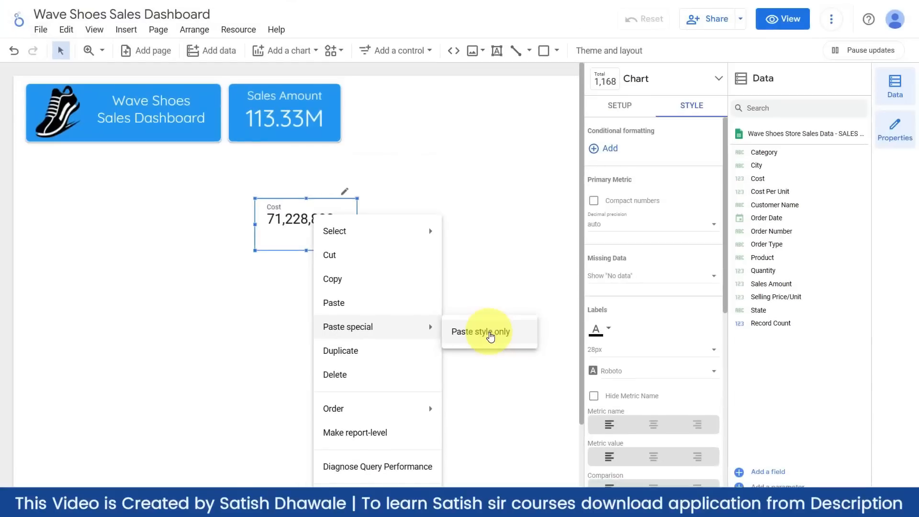
click(490, 334)
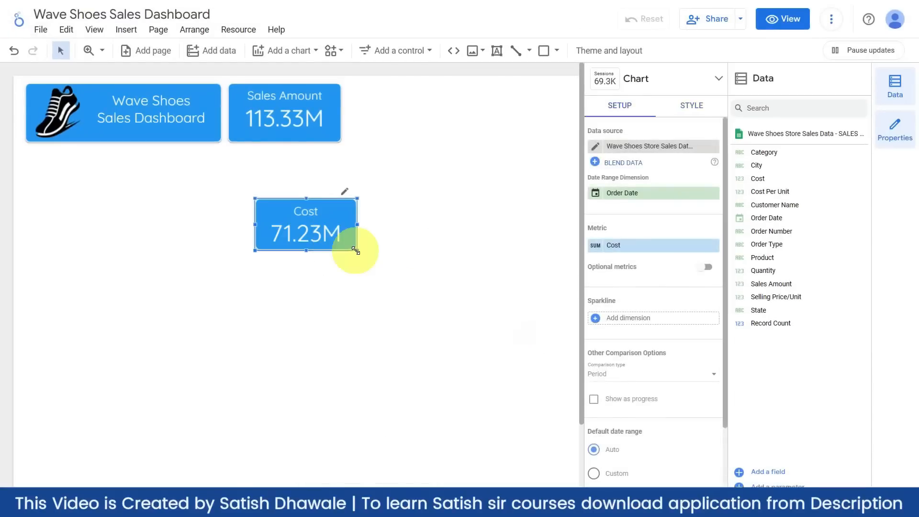
drag(355, 250, 373, 259)
click(365, 283)
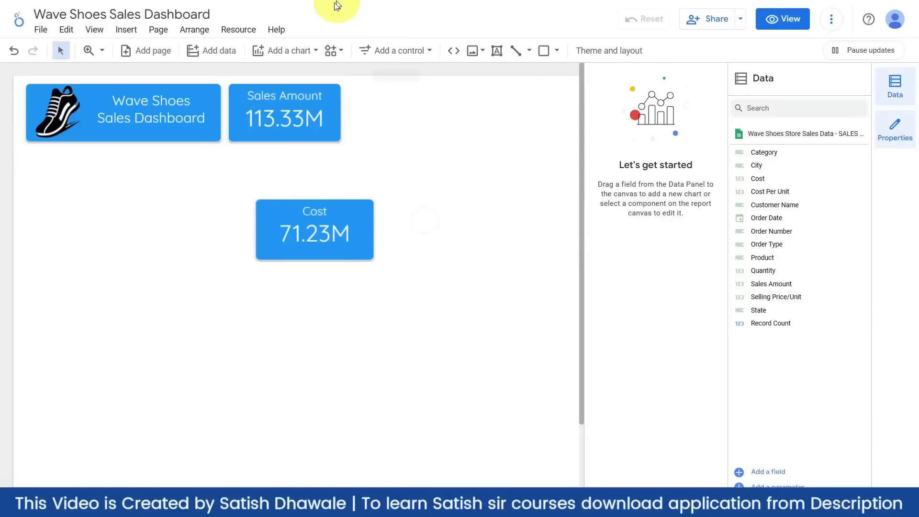
- Add a Record Count scorecard left of Cost and paste the blue style onto it
click(290, 50)
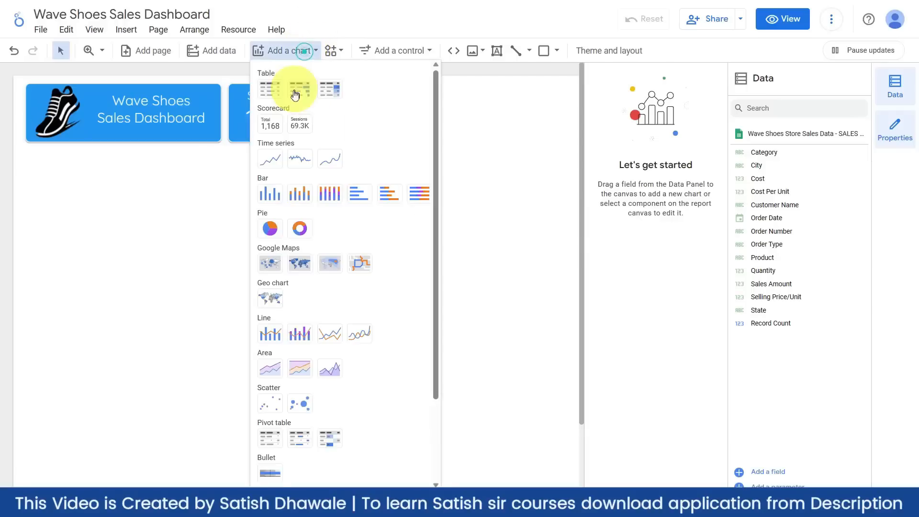
click(272, 125)
click(151, 197)
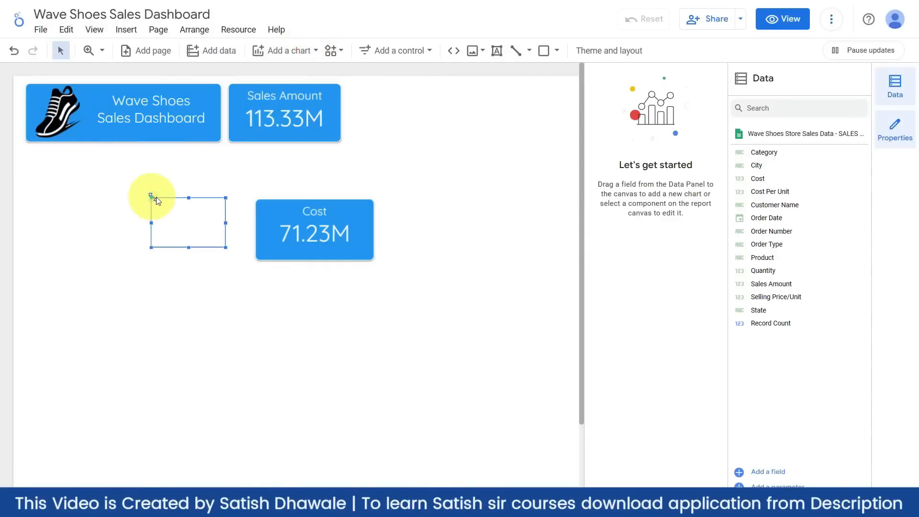
click(267, 147)
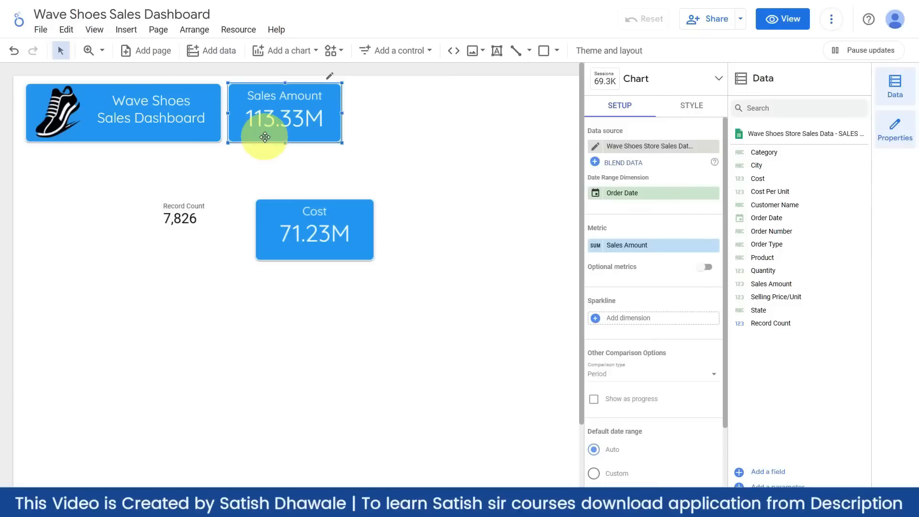
click(200, 205)
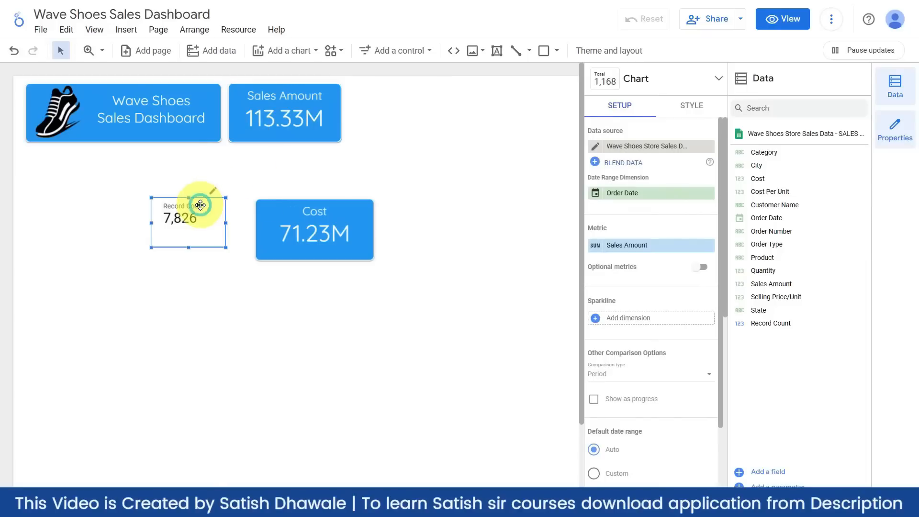
right_click(200, 205)
click(244, 315)
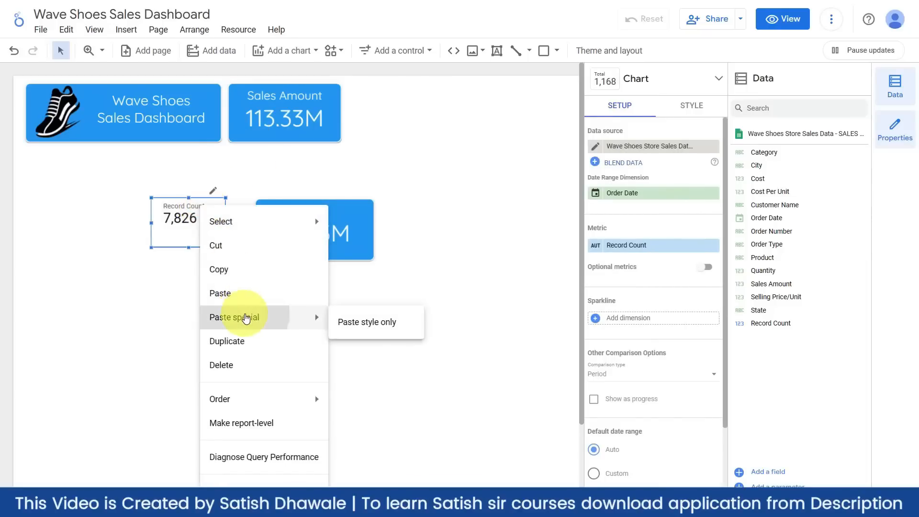
click(382, 327)
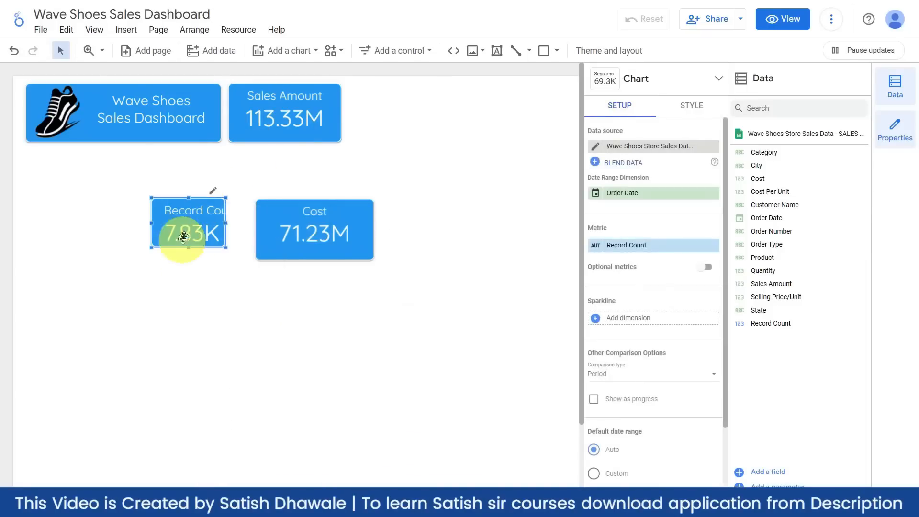
- Delete the Record Count and Cost scorecards, leaving only Sales Amount
key(Delete)
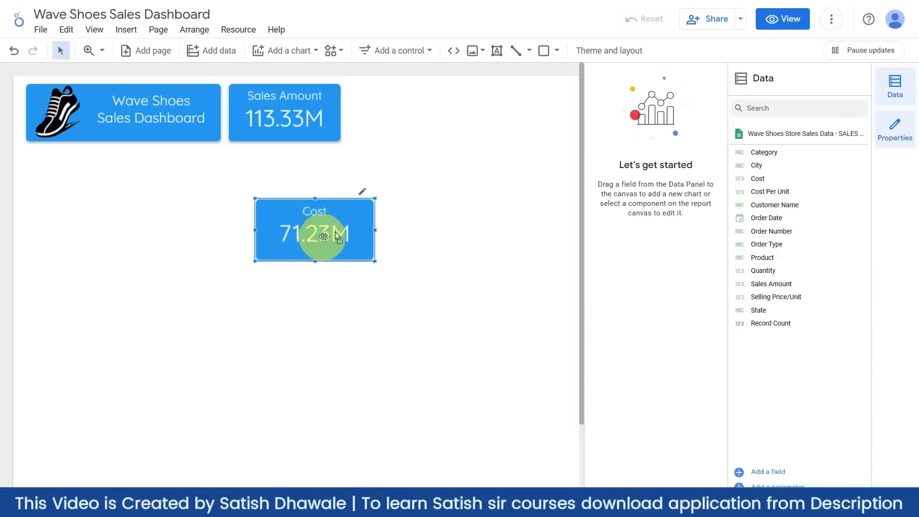
drag(318, 236, 412, 124)
key(Delete)
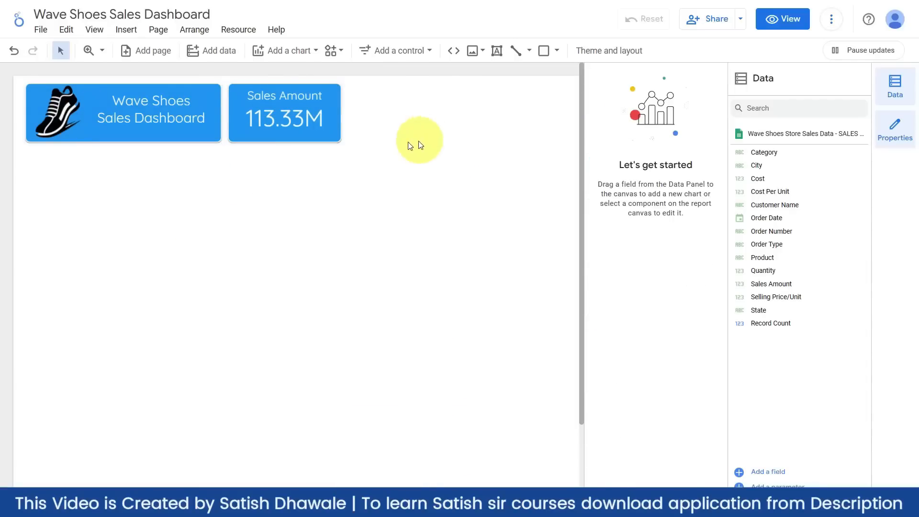
- Duplicate Sales Amount to its right and set the copy's metric to Cost (71.23M)
click(328, 138)
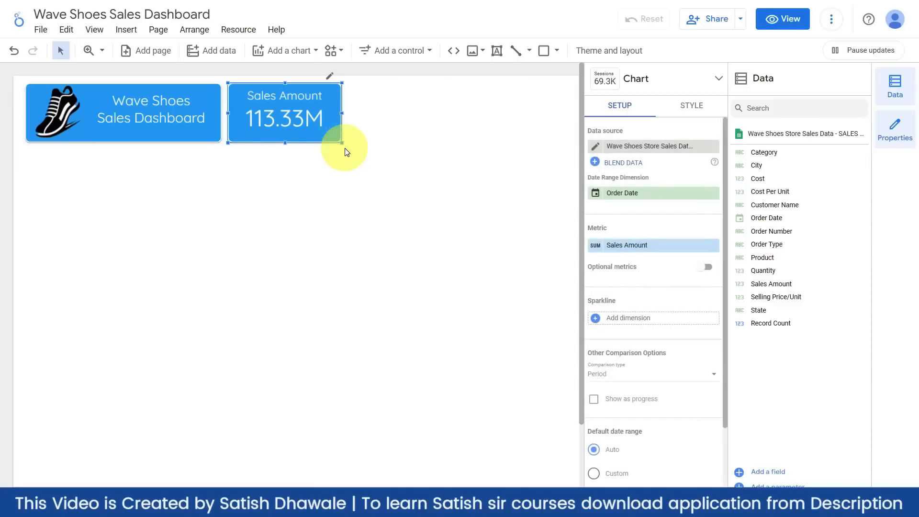
key(ctrl+d)
drag(322, 137, 444, 130)
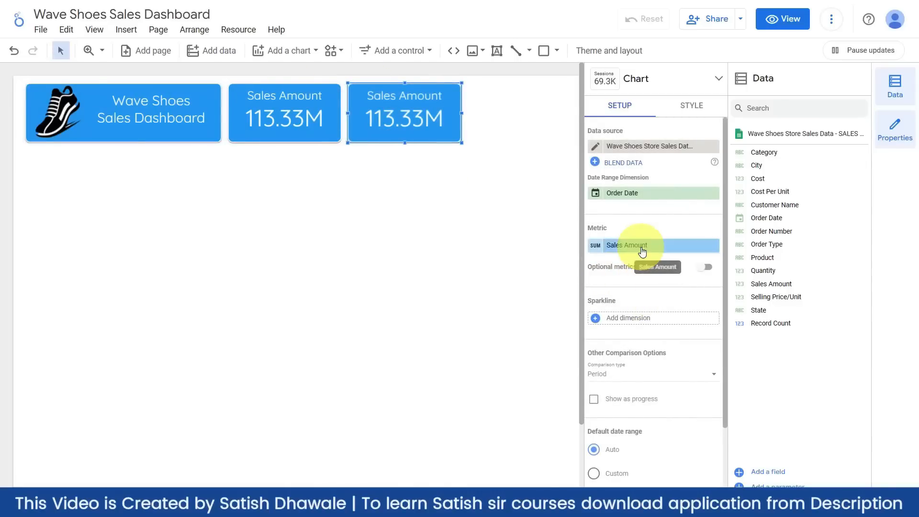
click(642, 245)
text(c)
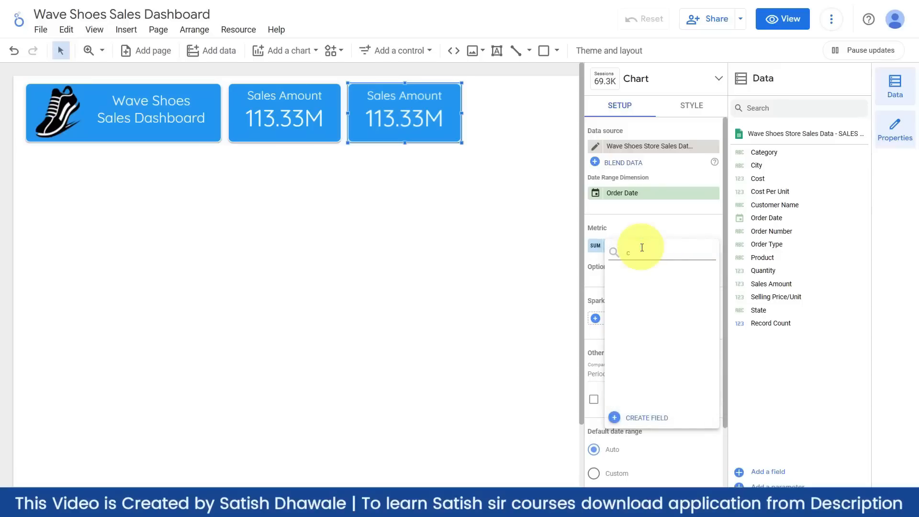
text(sost)
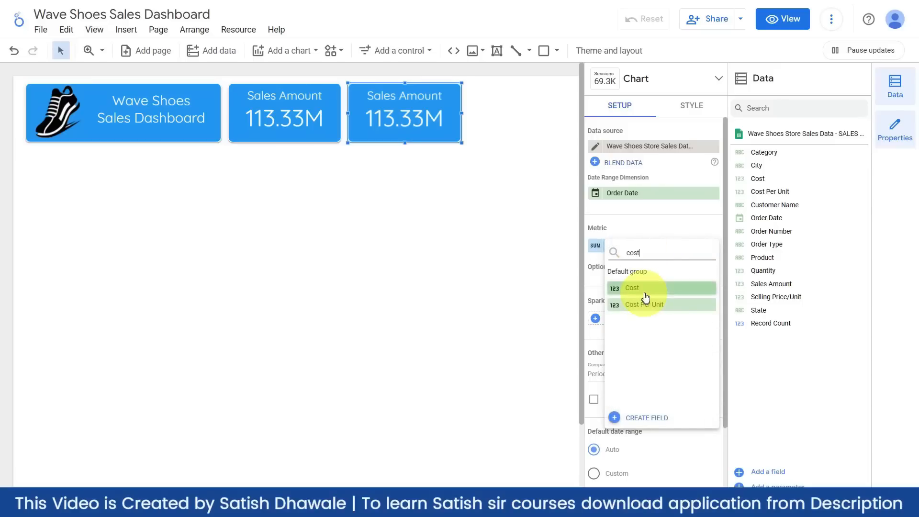
click(636, 288)
click(486, 278)
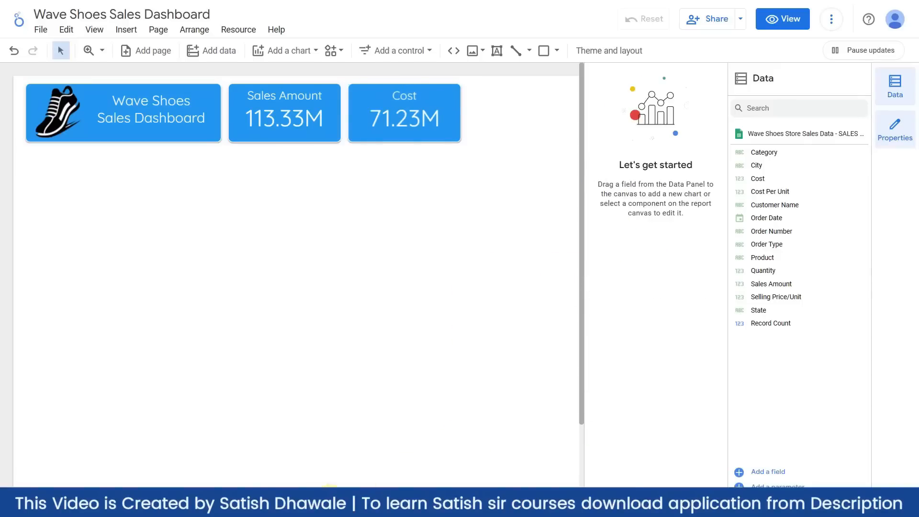
- Duplicate the Cost scorecard to its right and make it show Quantity (24.05K)
scroll(475, 437, right, 5)
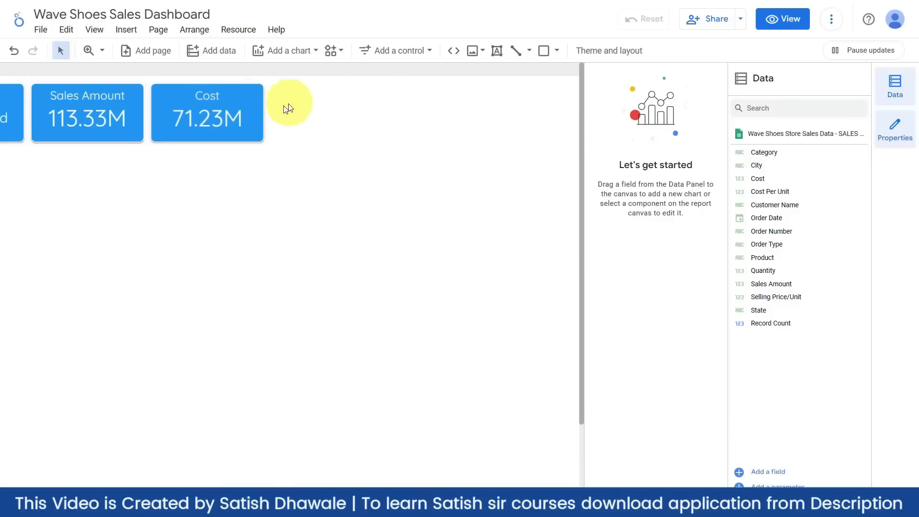
click(256, 108)
drag(256, 108, 369, 109)
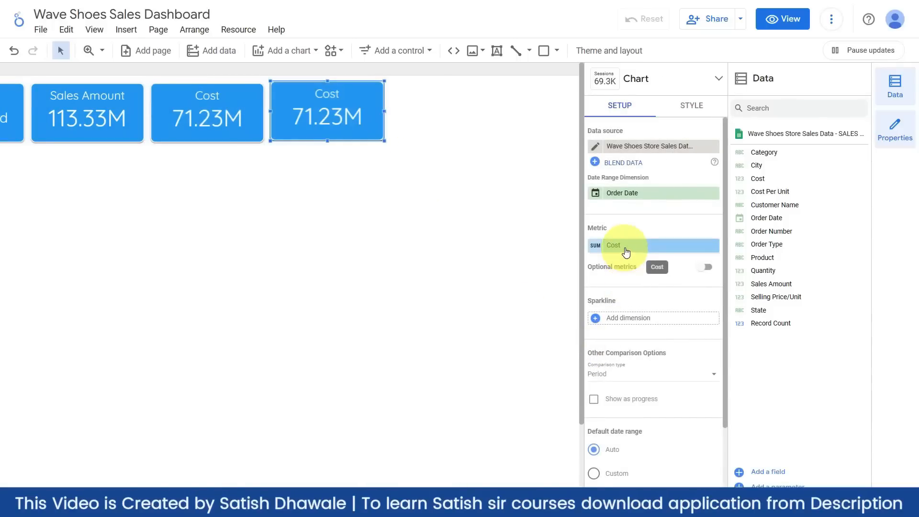
click(624, 245)
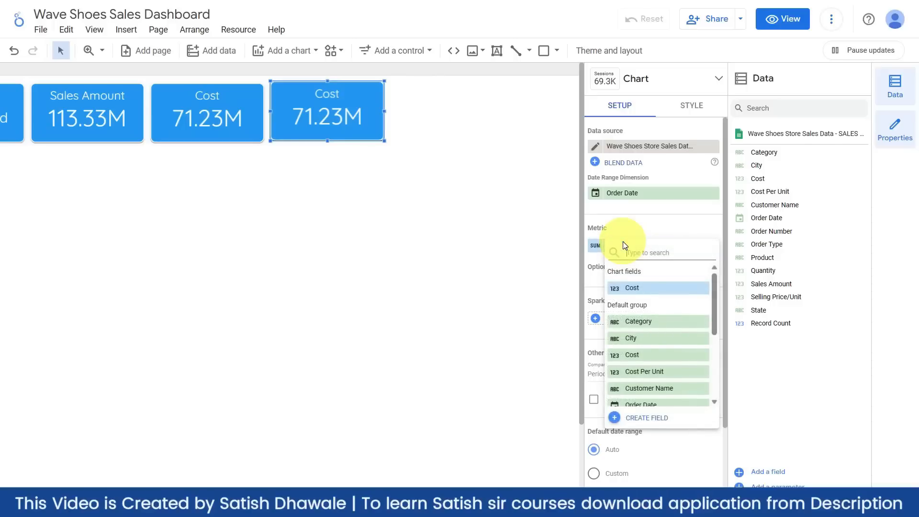
text(quan)
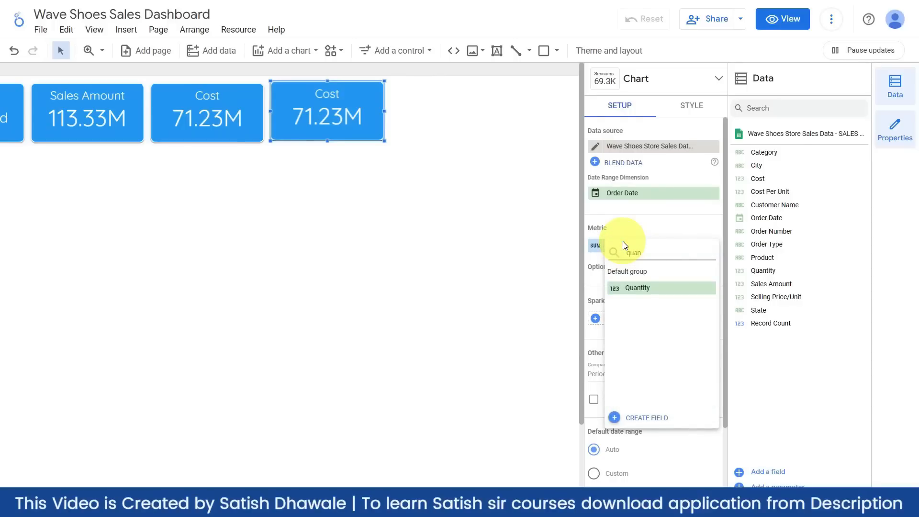
click(643, 287)
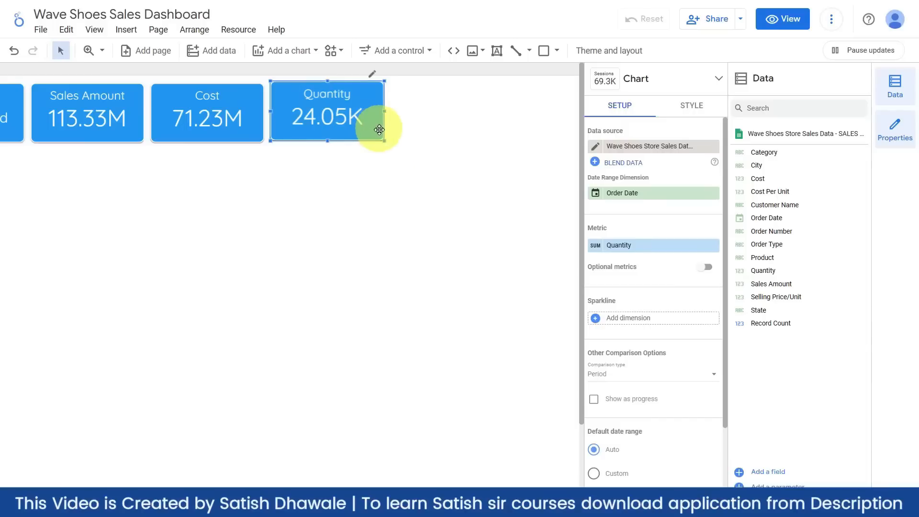
- Duplicate Quantity and set the copy's metric to Count of Order Number
drag(371, 124, 482, 123)
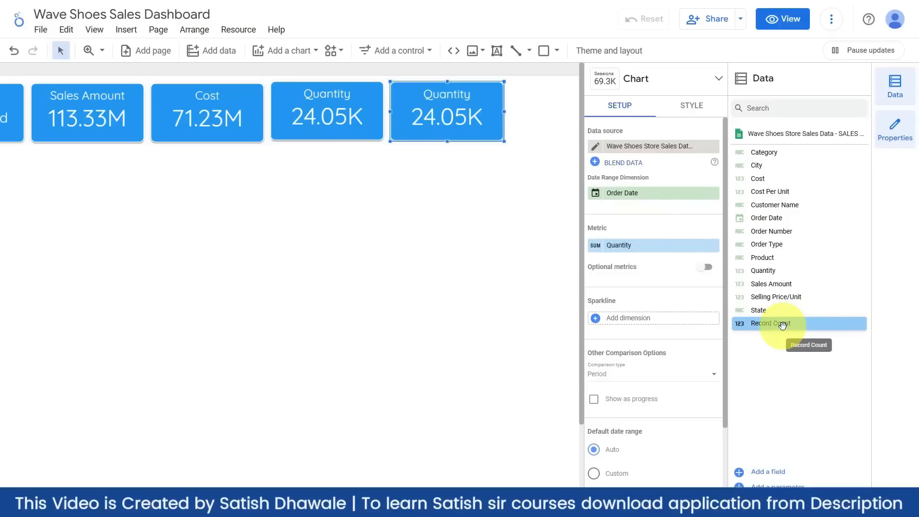
drag(781, 326, 650, 254)
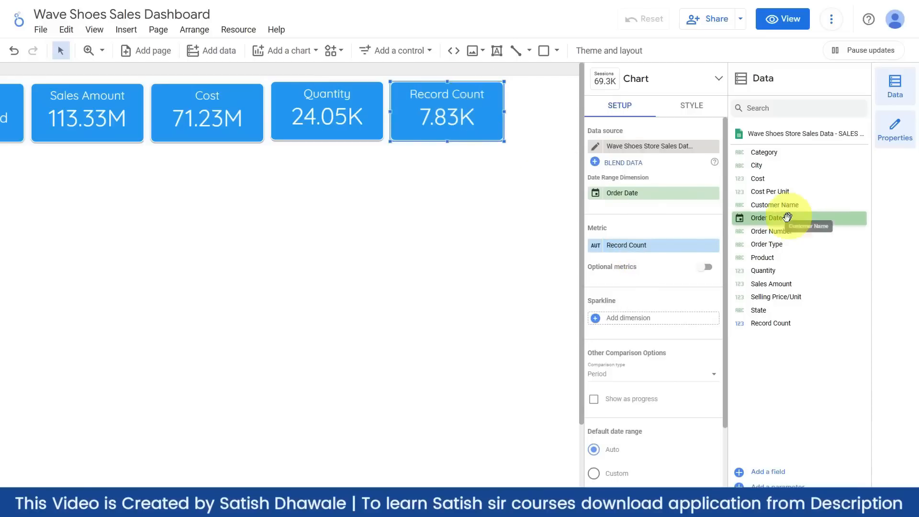
drag(776, 232, 652, 251)
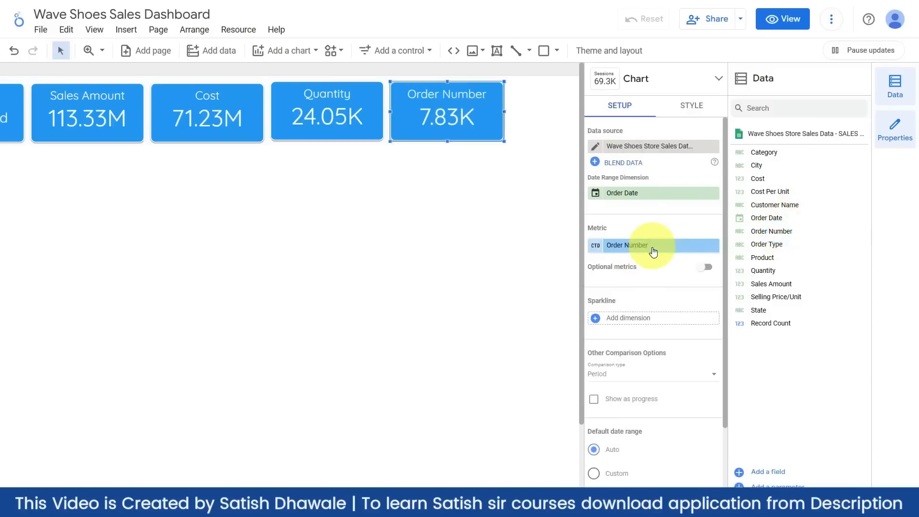
click(593, 247)
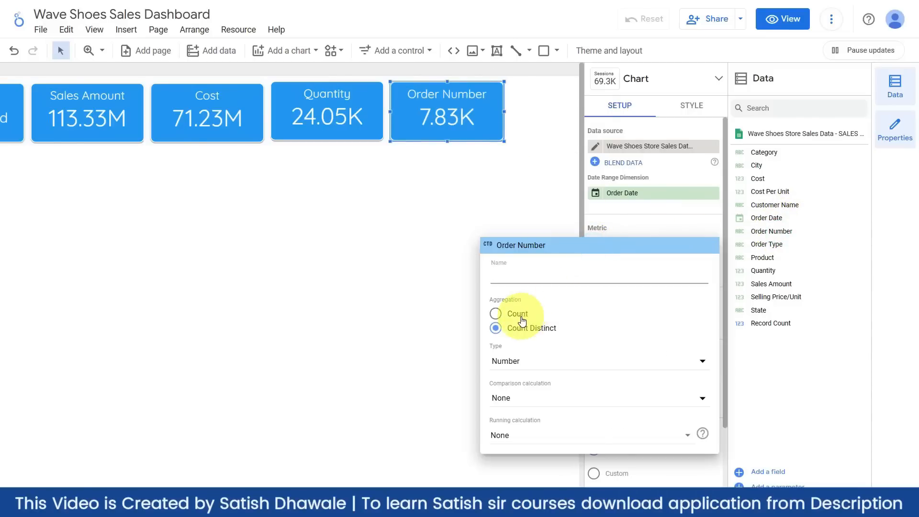
click(628, 216)
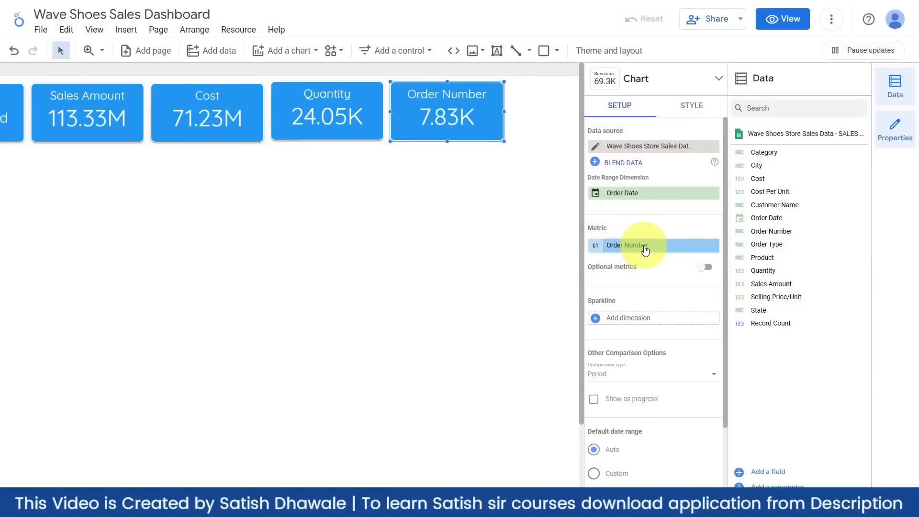
click(645, 248)
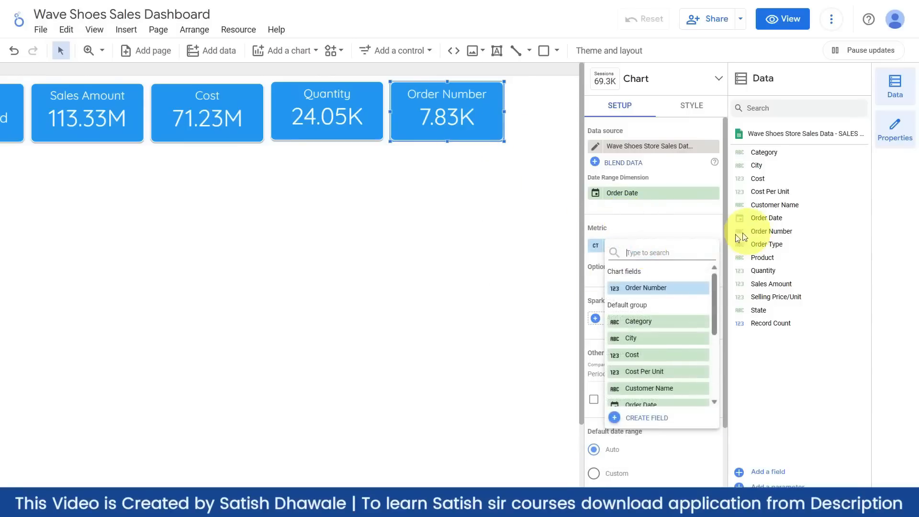
click(662, 227)
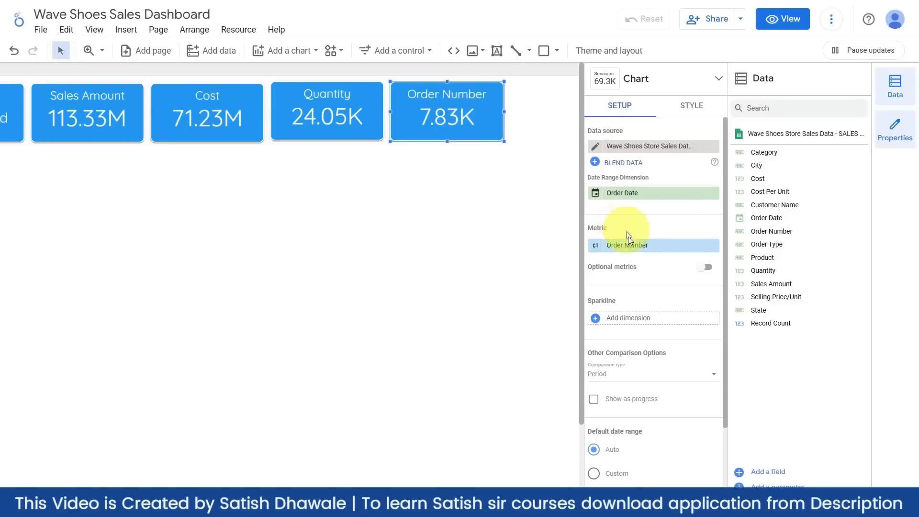
- Rename the Order Number metric to Transaction, showing 7.83K
click(595, 247)
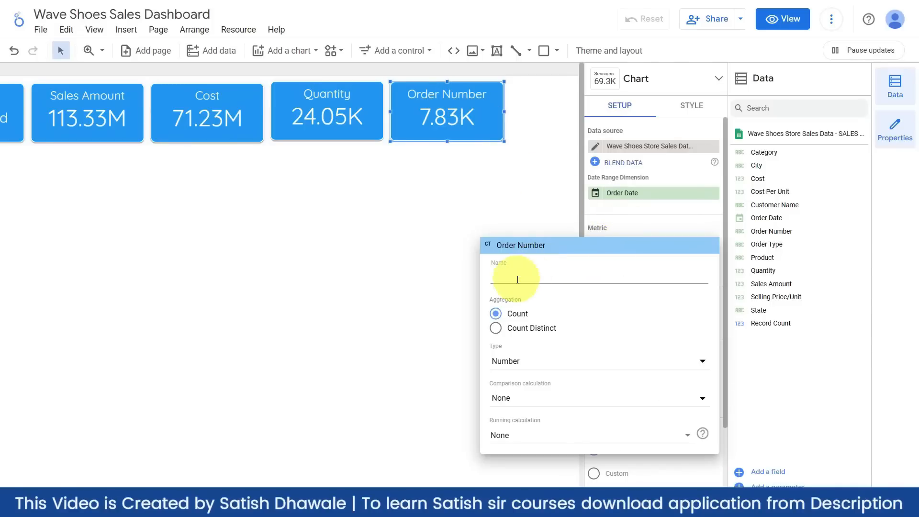
text(Transaction)
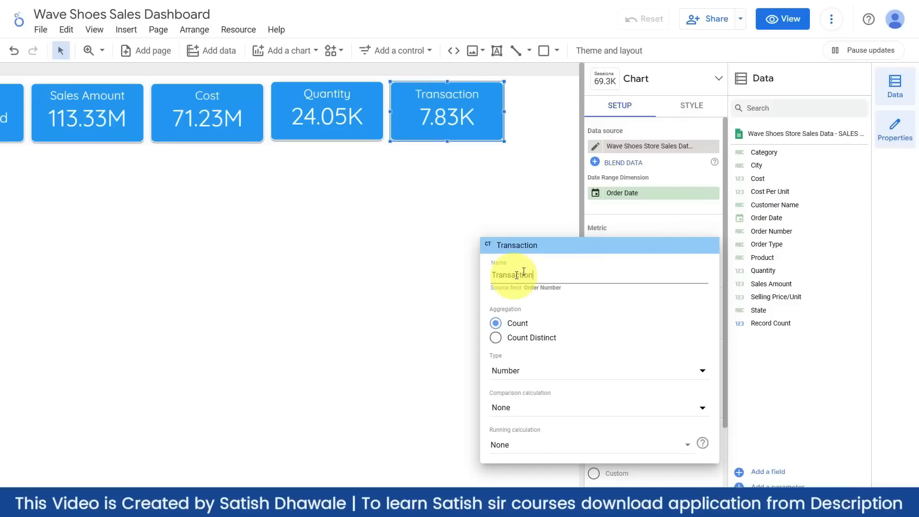
click(461, 204)
click(461, 197)
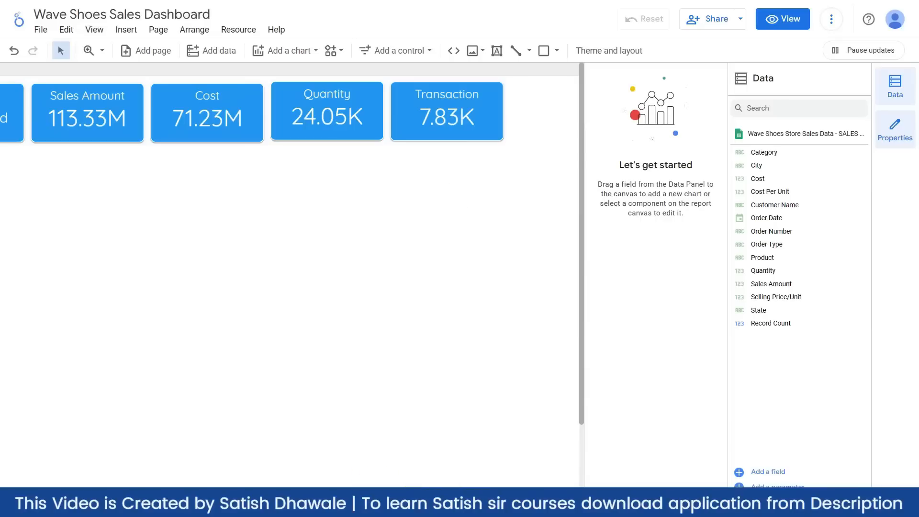
scroll(292, 277, right, 4)
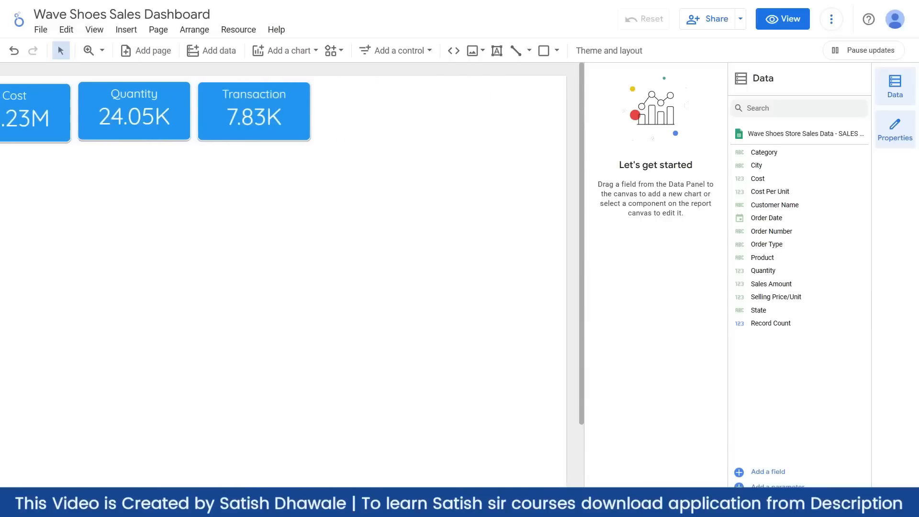
scroll(407, 485, left, 5)
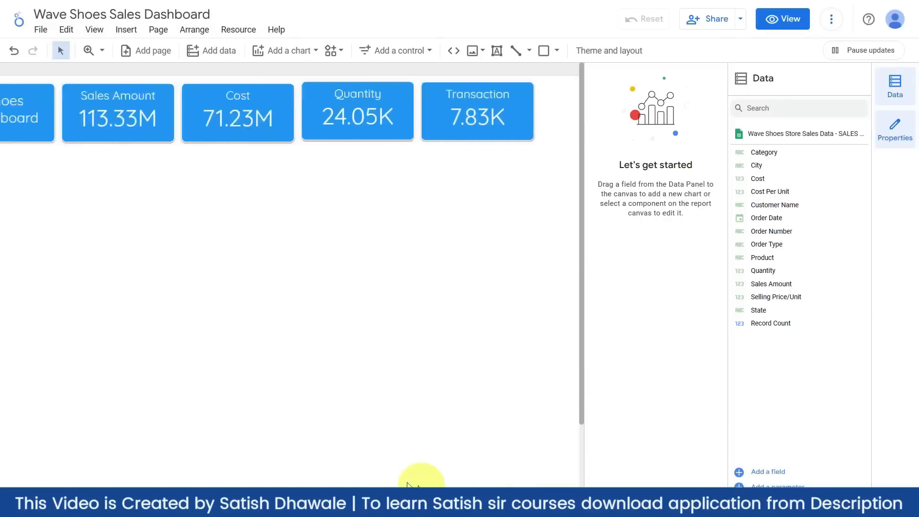
scroll(383, 478, left, 3)
scroll(478, 474, right, 5)
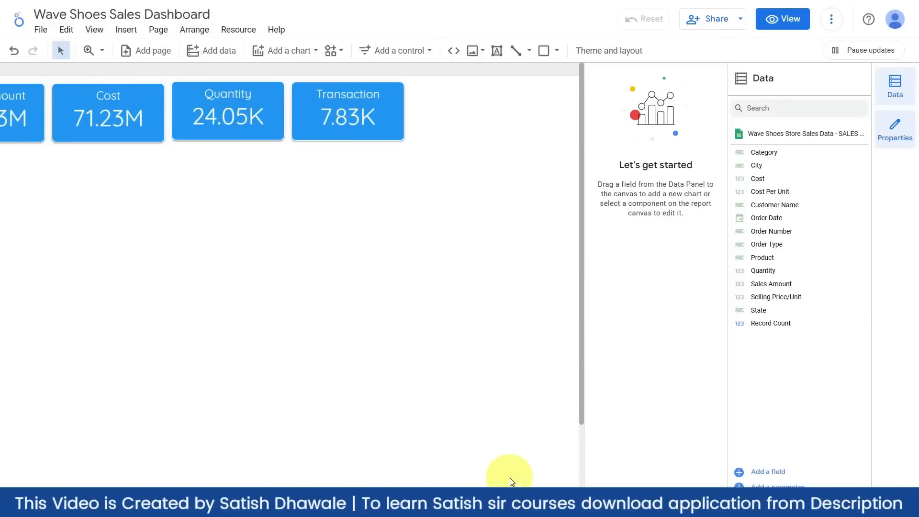
- Duplicate the Transaction scorecard to its right with Sales Amount as the metric
click(376, 118)
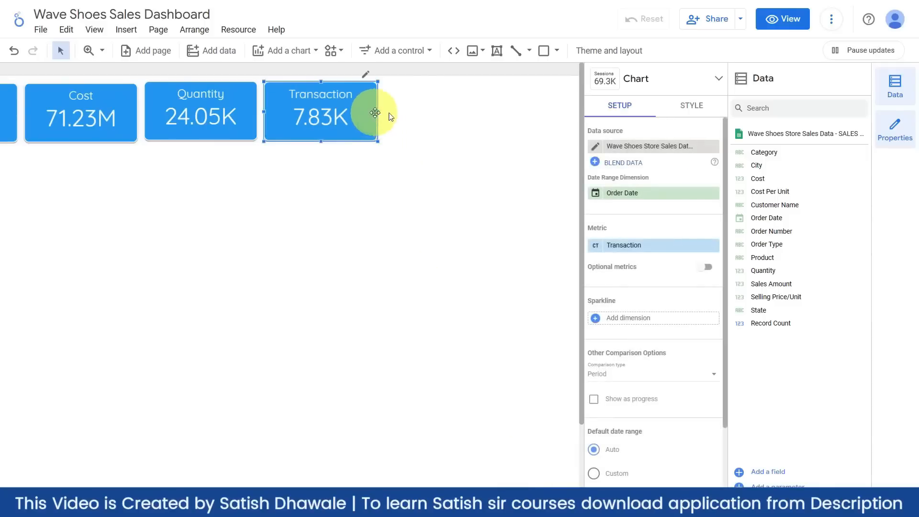
drag(379, 119, 491, 126)
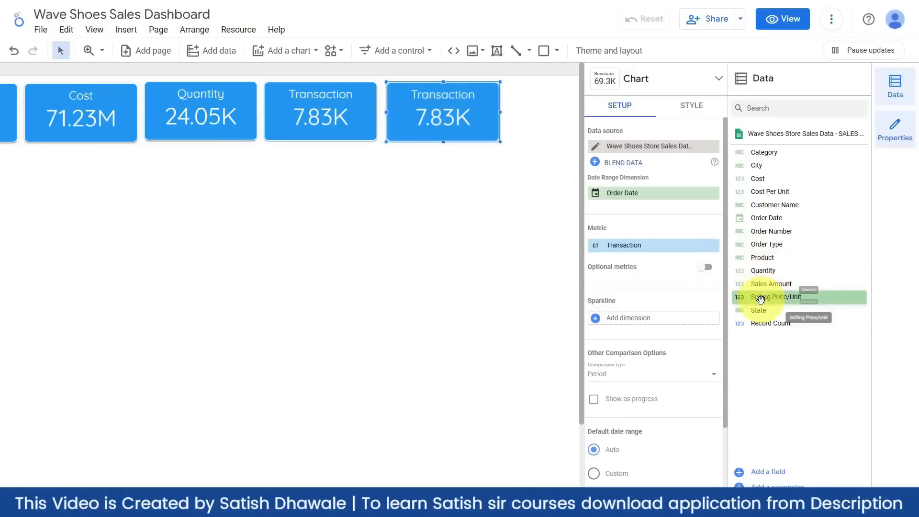
drag(764, 297, 653, 243)
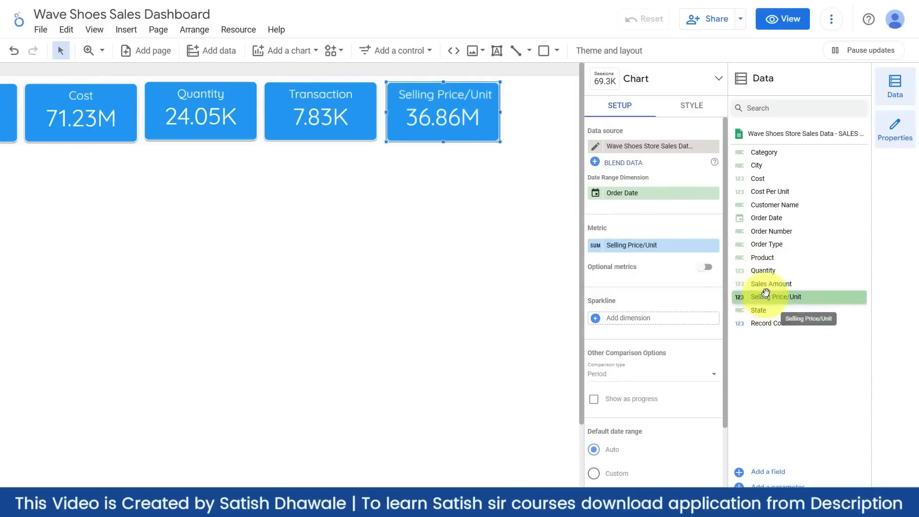
drag(762, 284, 635, 255)
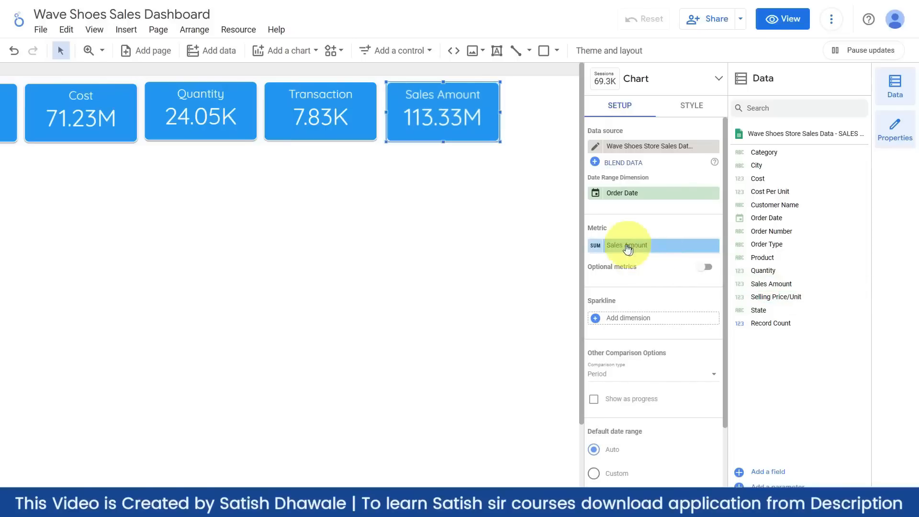
- Set the Sales Amount aggregation to Max and rename the metric 'Max Sales' (42.00K)
click(595, 245)
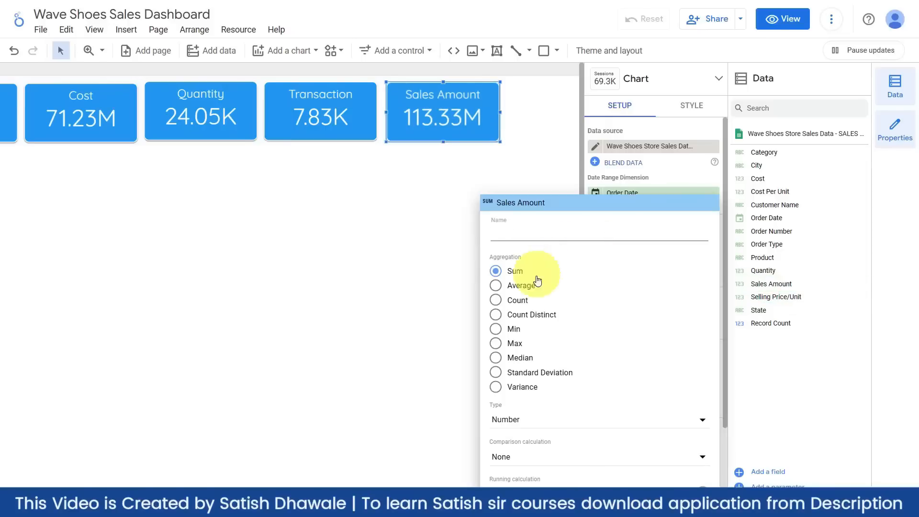
click(515, 329)
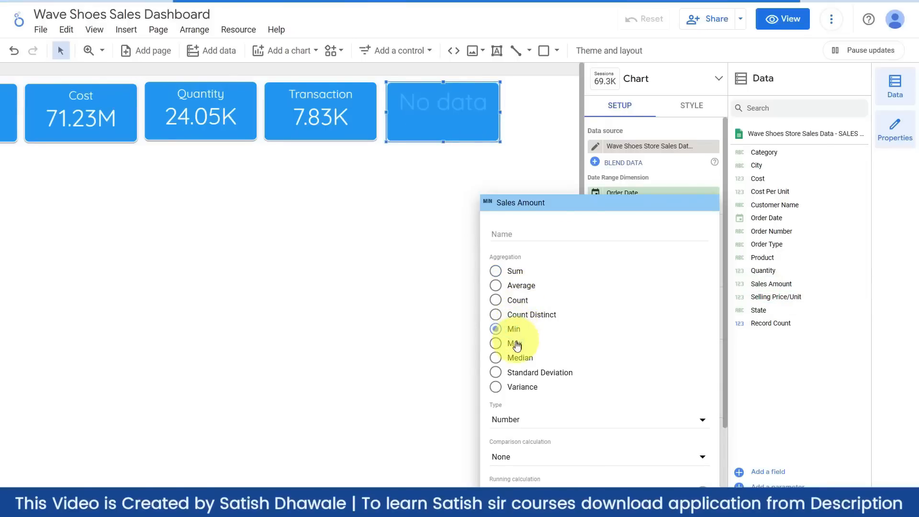
click(515, 343)
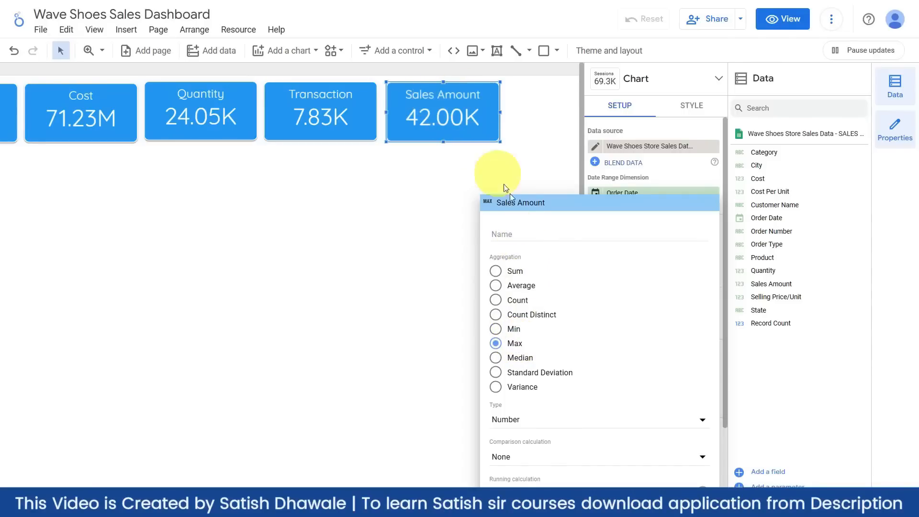
text(m)
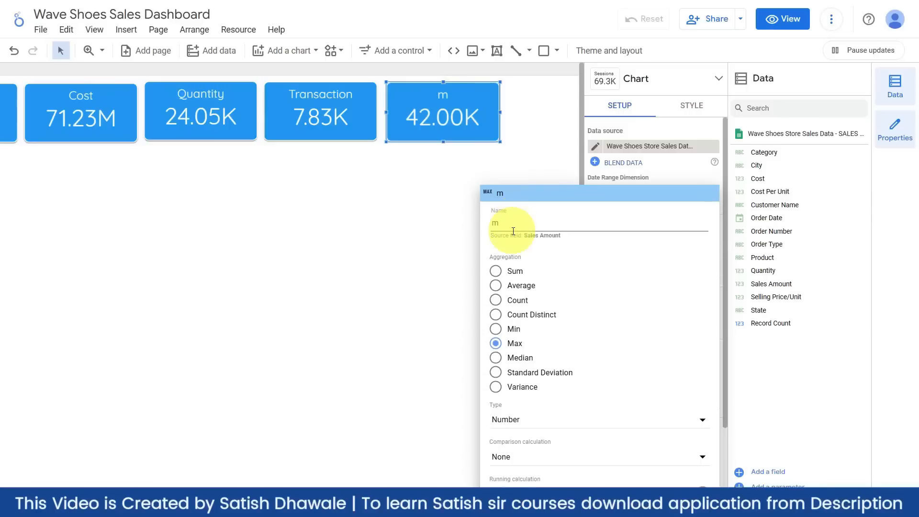
key(BackSpace)
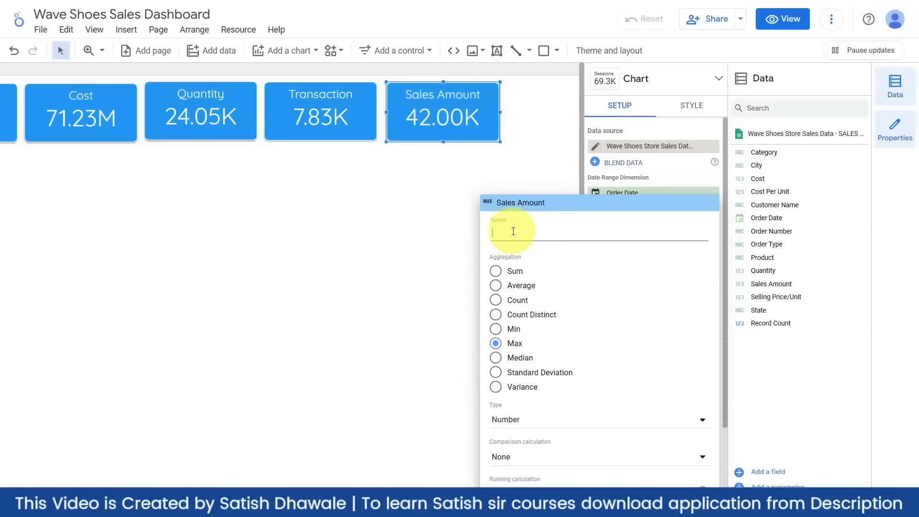
text(Max S)
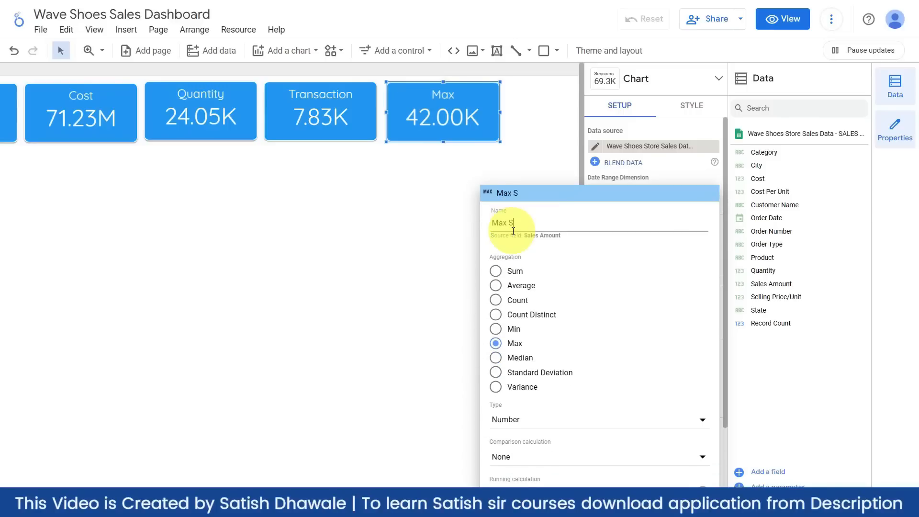
text(ales)
click(409, 225)
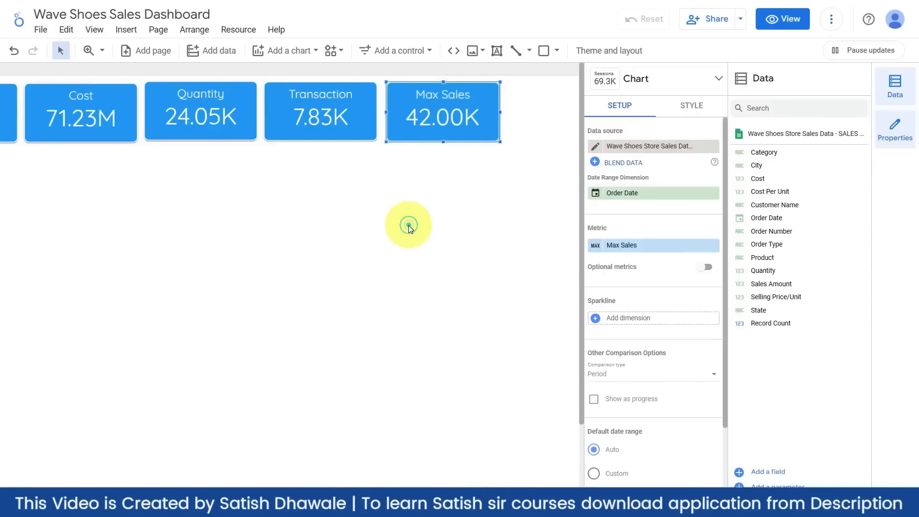
click(409, 225)
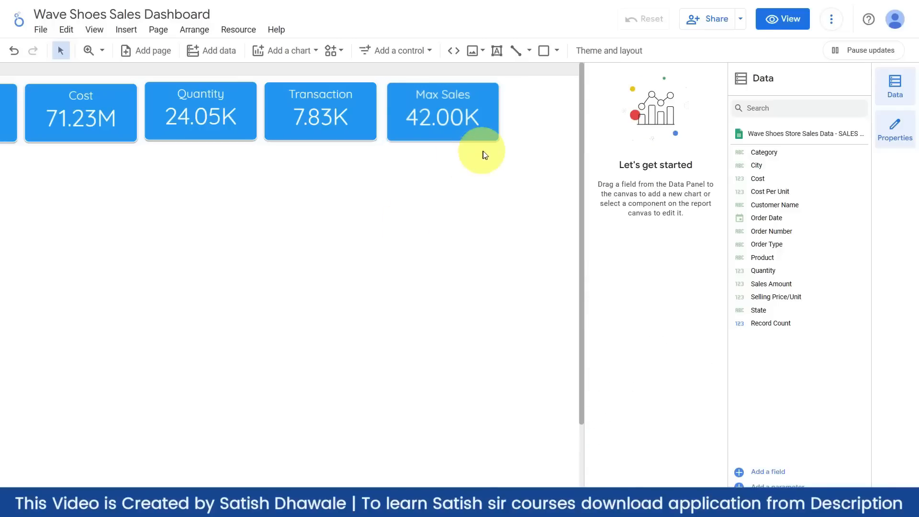
- Undo trial moves of Max Sales and Transaction, then select the Cost through Max Sales scorecards
drag(493, 123, 567, 132)
drag(375, 119, 492, 119)
key(ctrl+z)
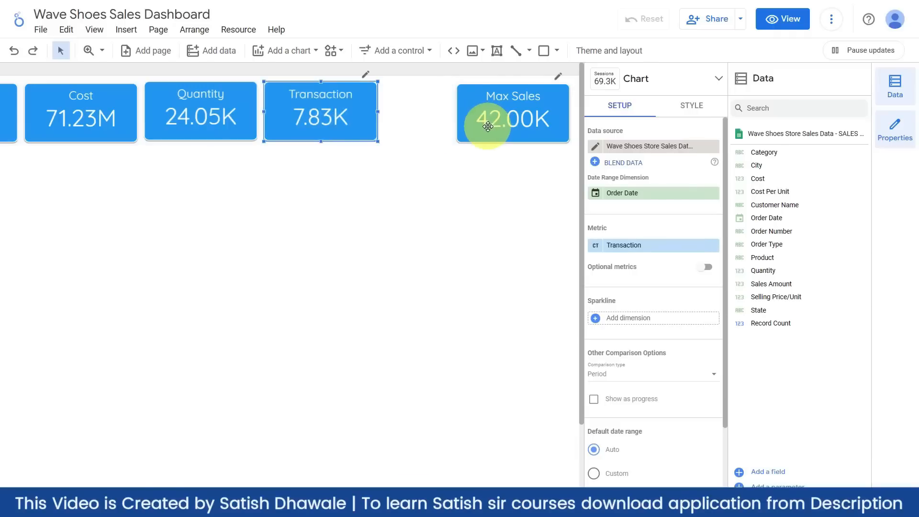
key(ctrl+z)
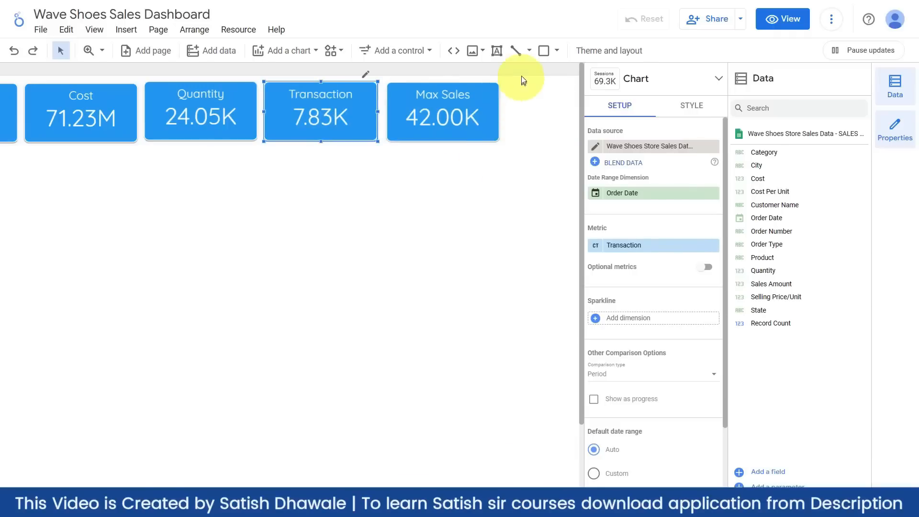
drag(522, 76, 48, 156)
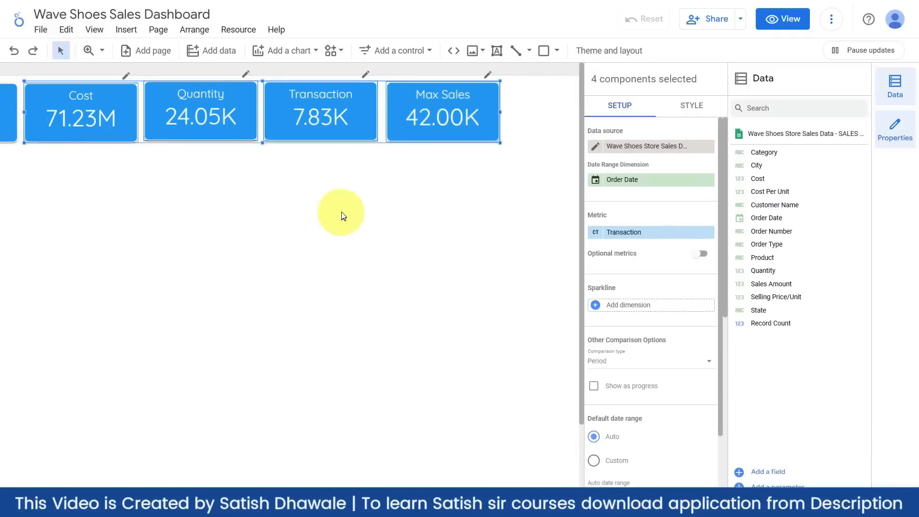
scroll(426, 243, down, 3)
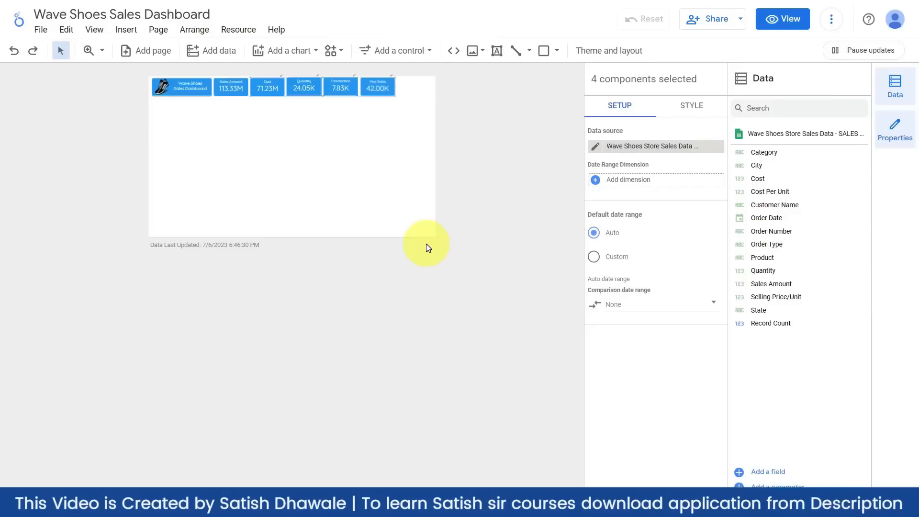
scroll(308, 100, up, 3)
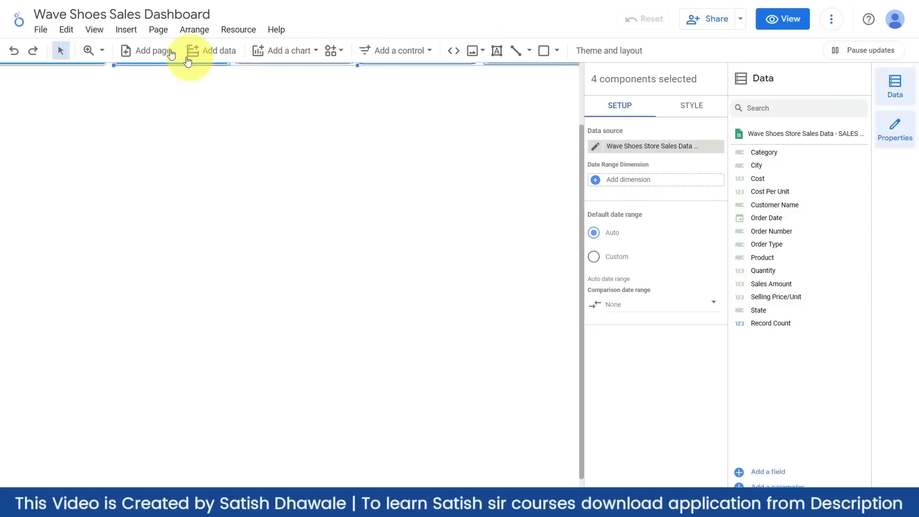
- Zoom the canvas to 100%, then fit the whole report page in view
click(94, 30)
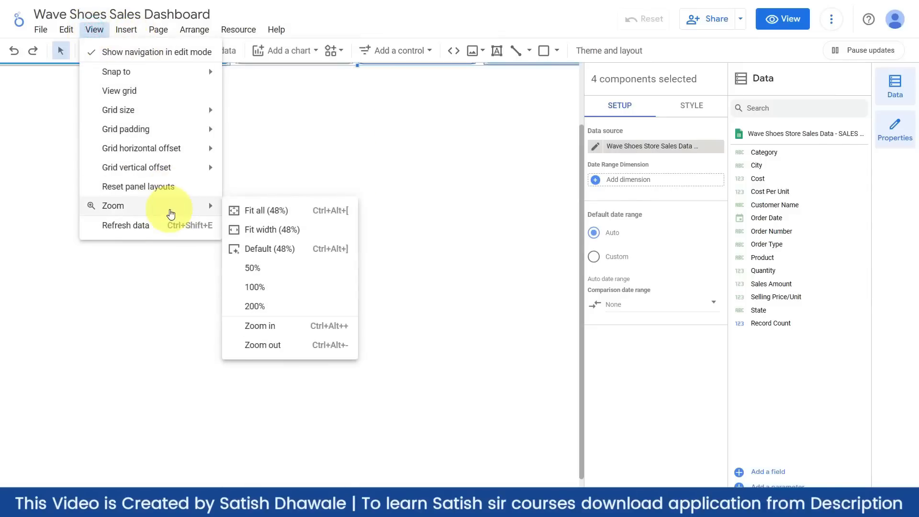
click(168, 206)
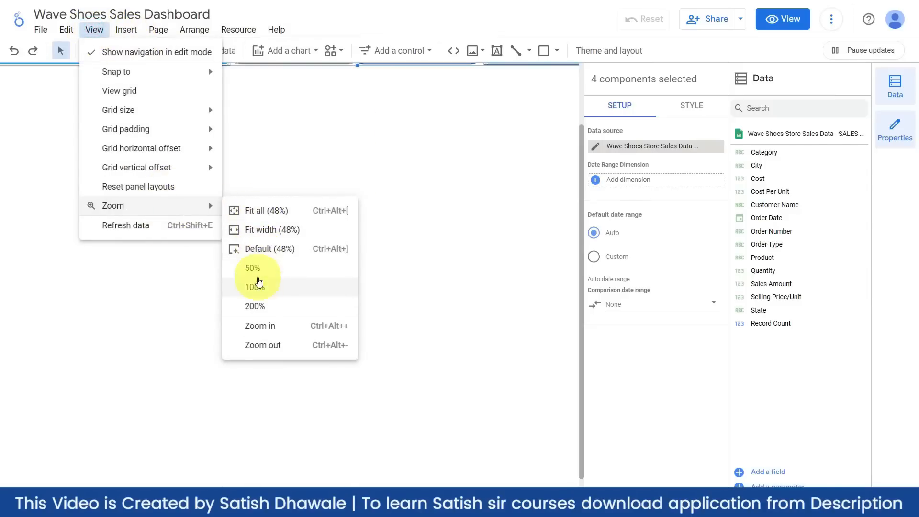
click(254, 287)
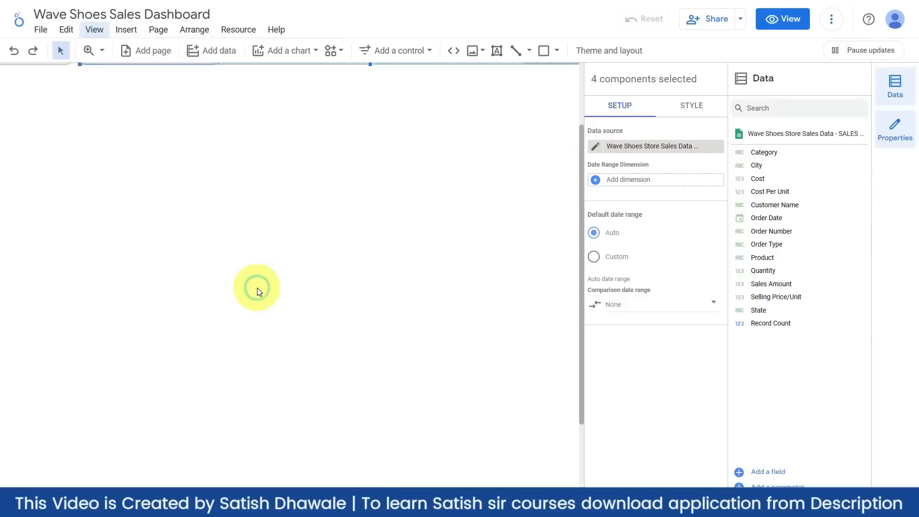
click(94, 28)
mouse_move(135, 160)
mouse_move(143, 205)
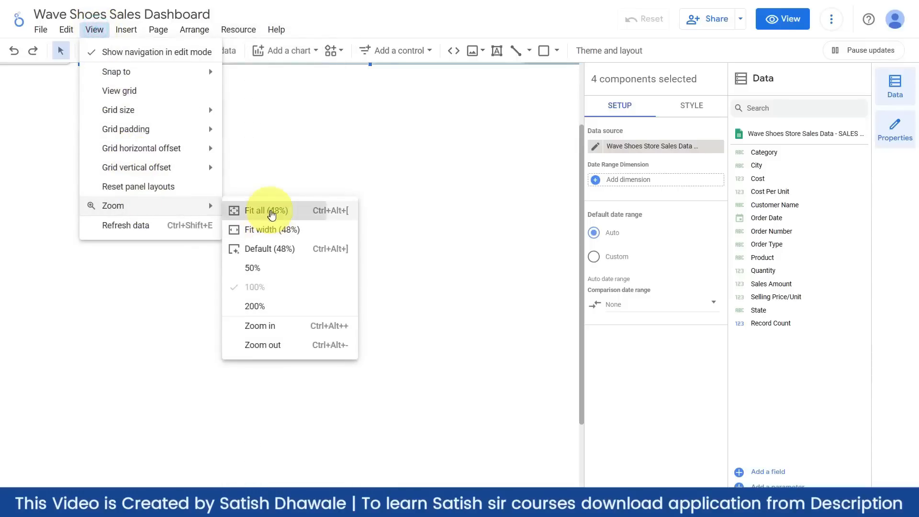
click(270, 210)
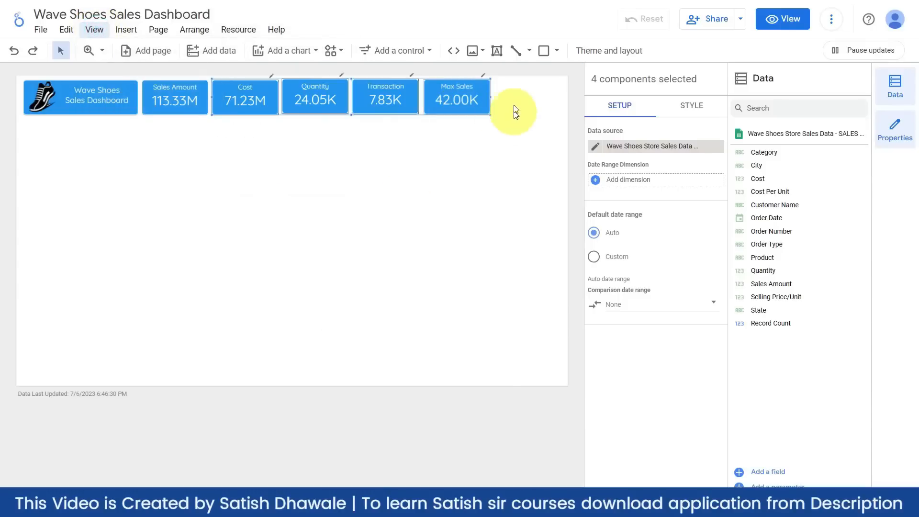
- Move all five scorecards right and widen the blue title header toward them
drag(517, 97, 264, 111)
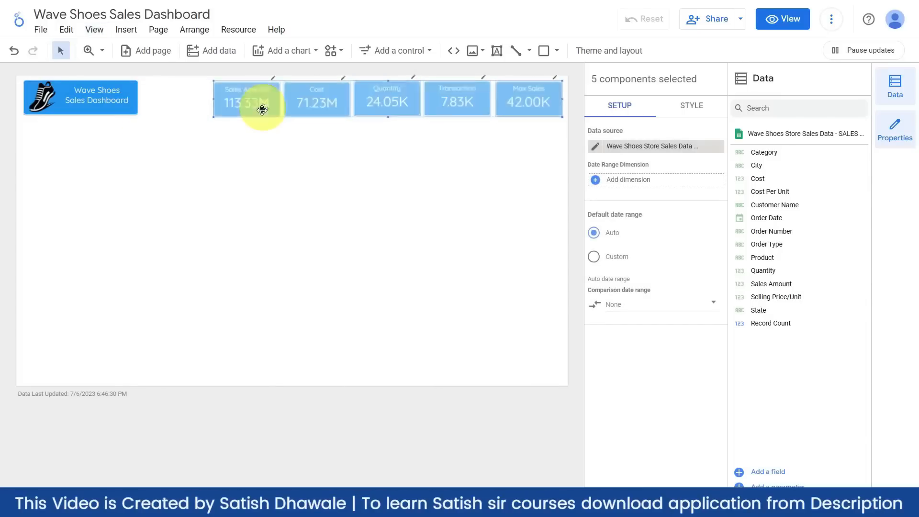
click(240, 161)
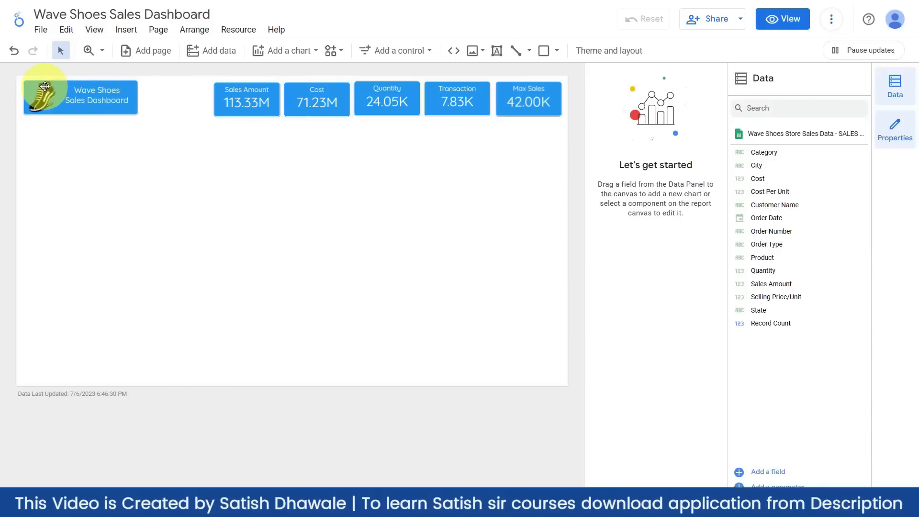
click(27, 84)
drag(137, 115, 209, 117)
- Resize the title text box so the title fits on one line, centered on the header
click(132, 96)
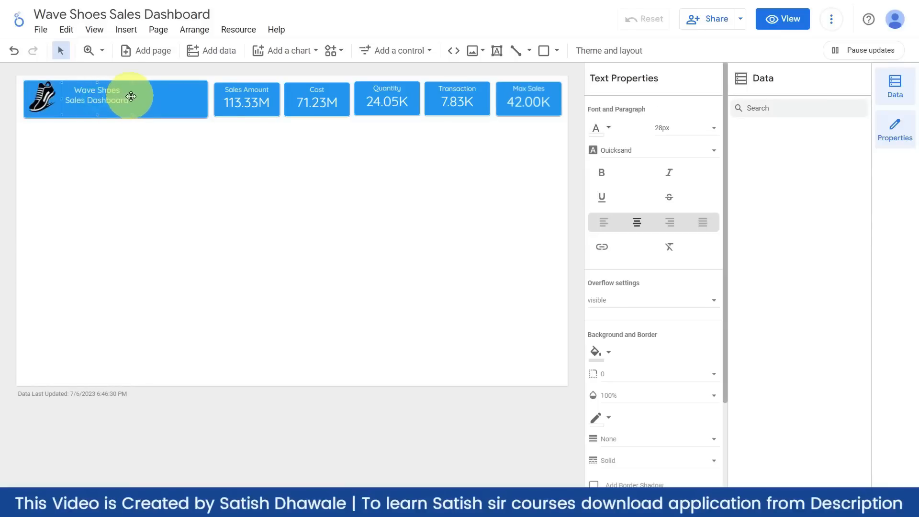
drag(133, 98, 187, 98)
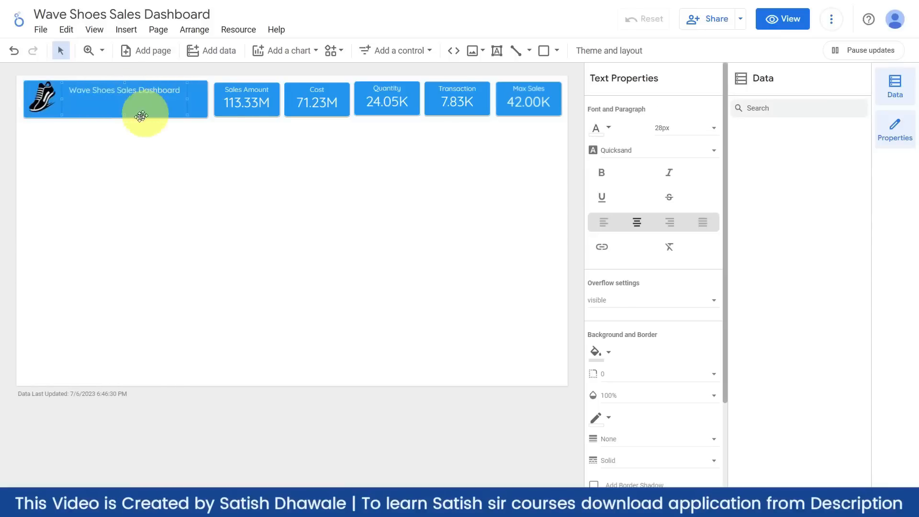
mouse_move(125, 114)
mouse_down()
mouse_move(125, 100)
mouse_move(116, 107)
mouse_up()
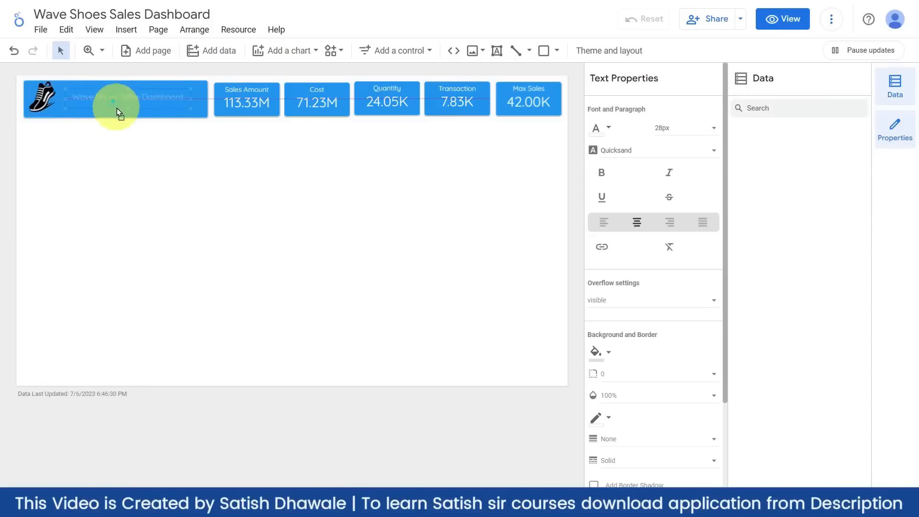
click(122, 154)
- Adjust the top edge of the blue header rectangle
click(161, 82)
drag(115, 80, 115, 84)
click(135, 147)
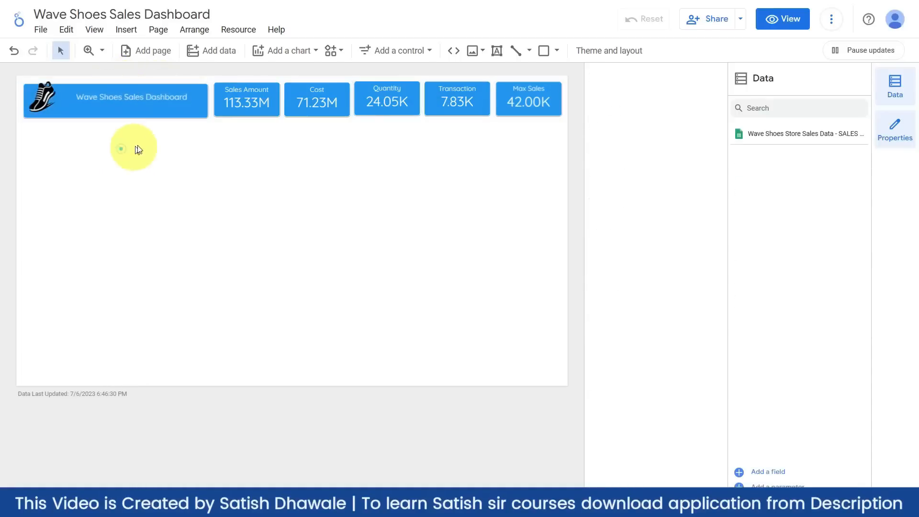
click(145, 84)
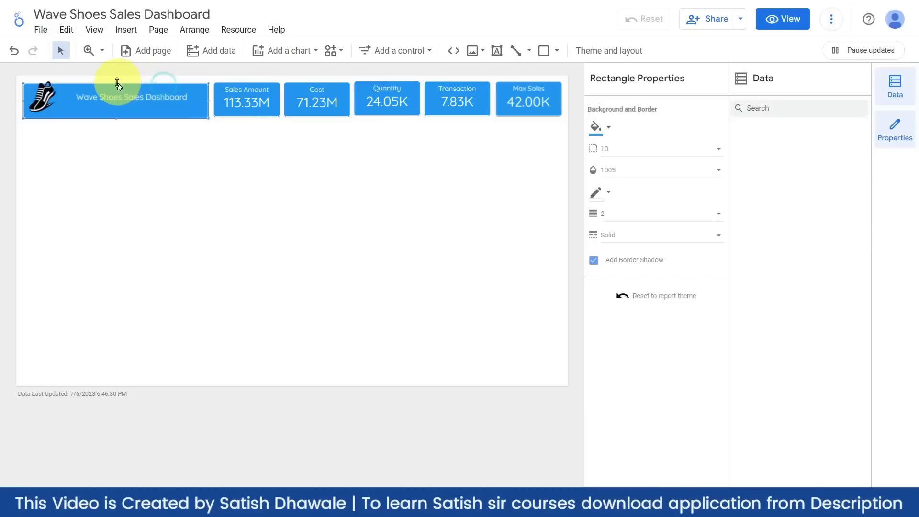
drag(114, 84, 116, 82)
click(133, 166)
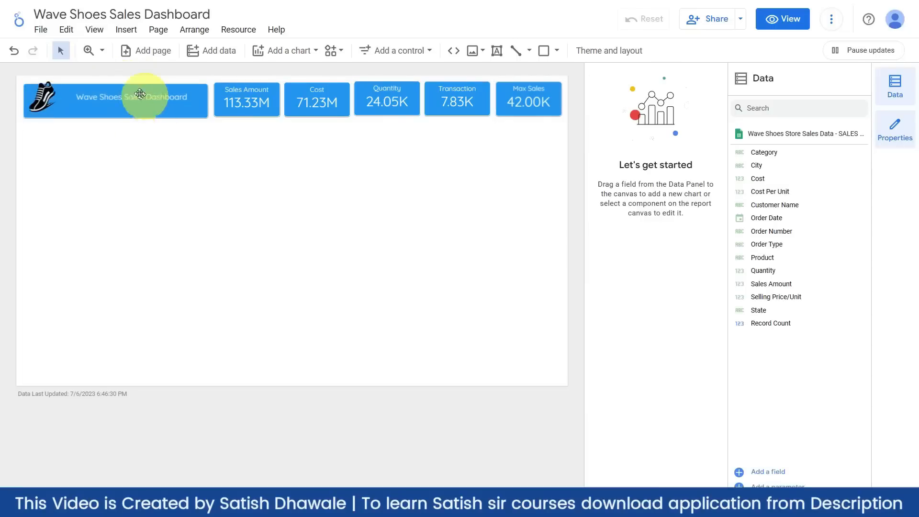
- Nudge the header rectangle with arrow keys into line with the scorecards
click(125, 85)
key(Up)
key(Down)
key(Down)
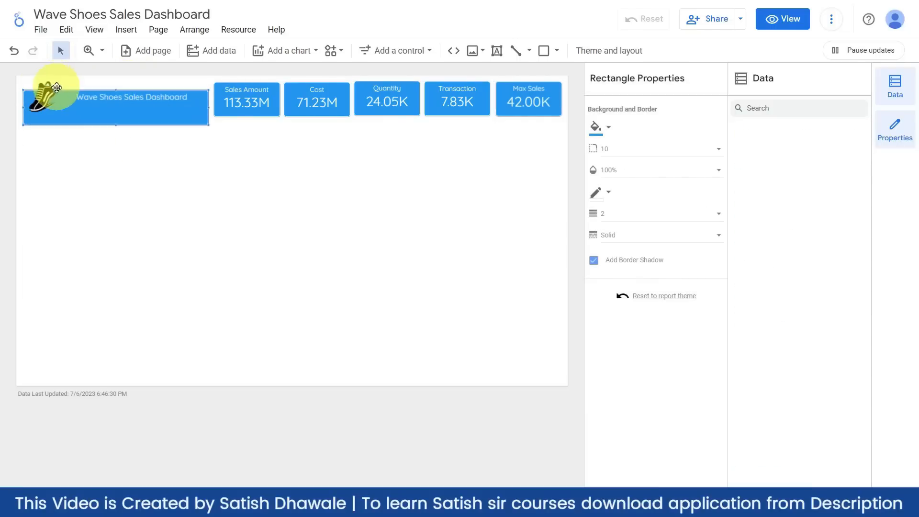
key(Up)
key(Up)
key(Up)
key(Up)
key(Up)
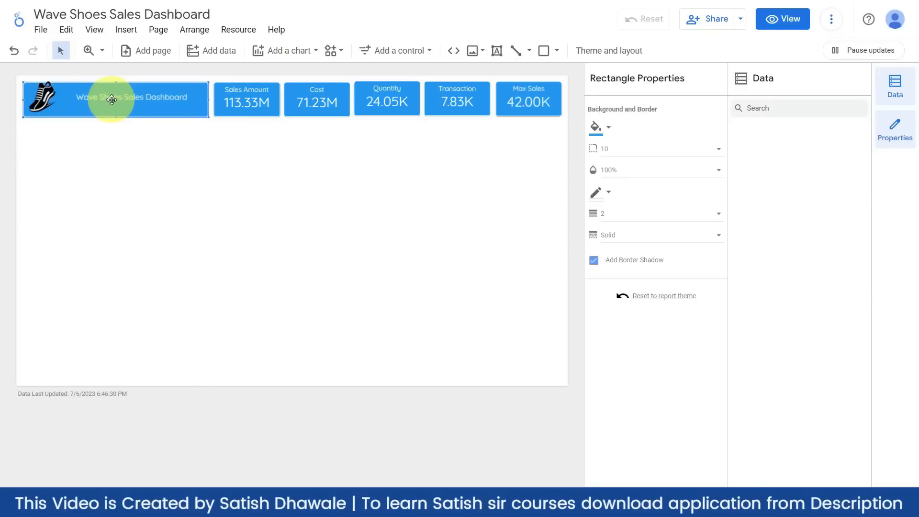
click(330, 232)
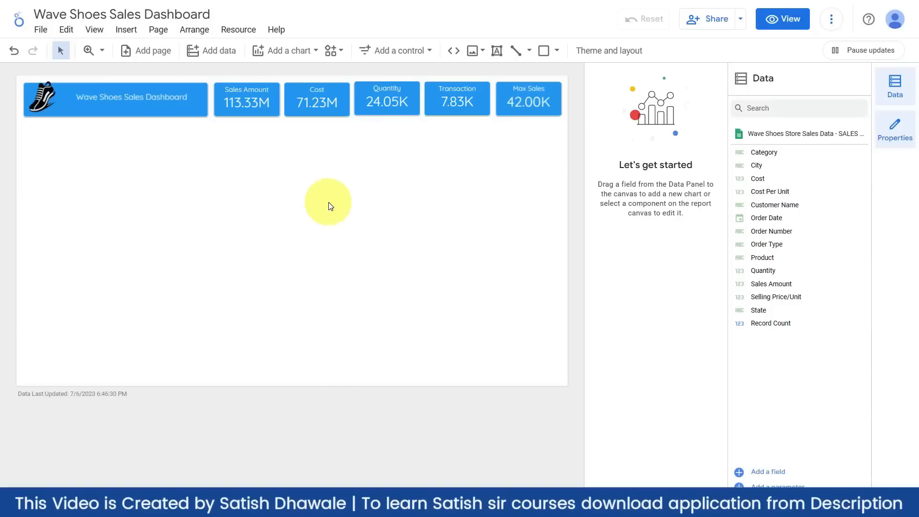
click(26, 79)
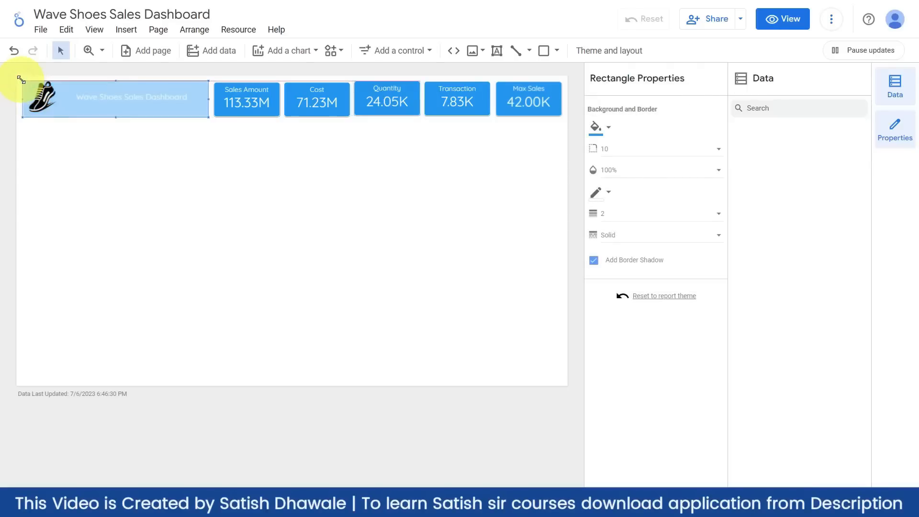
click(129, 180)
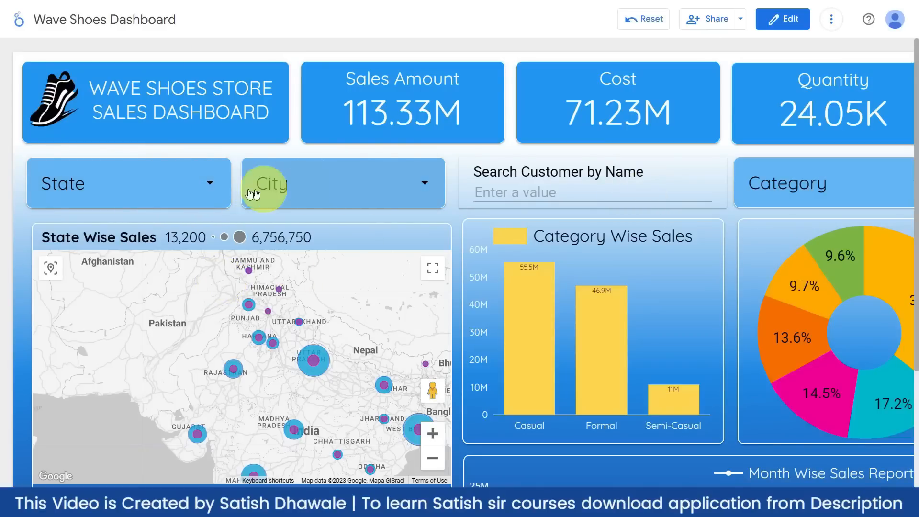
click(207, 184)
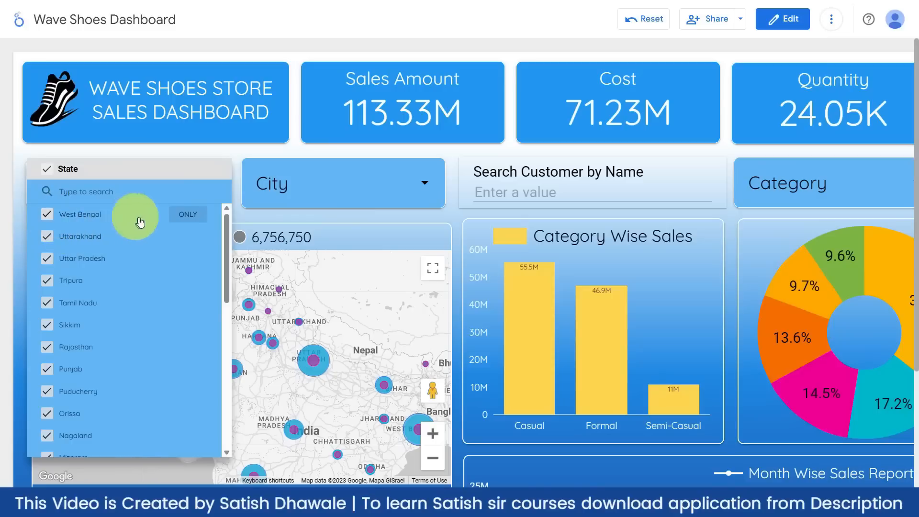
click(187, 215)
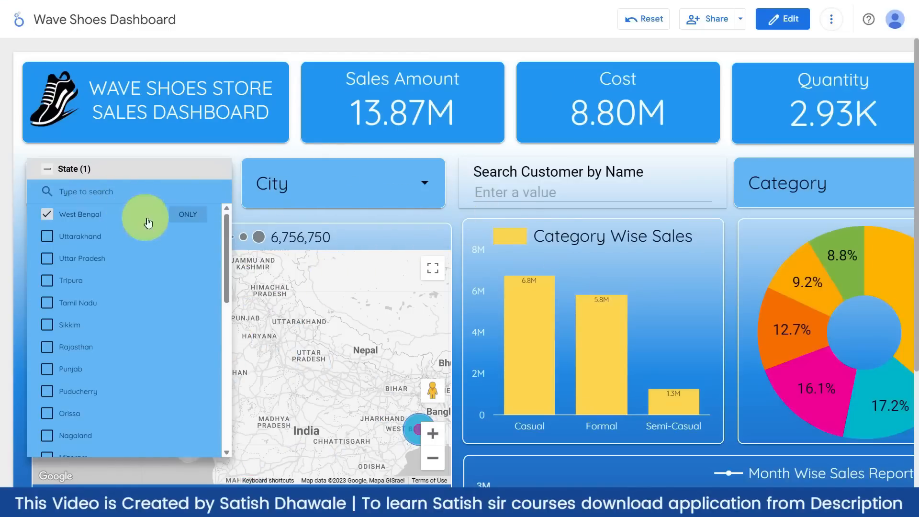
click(47, 215)
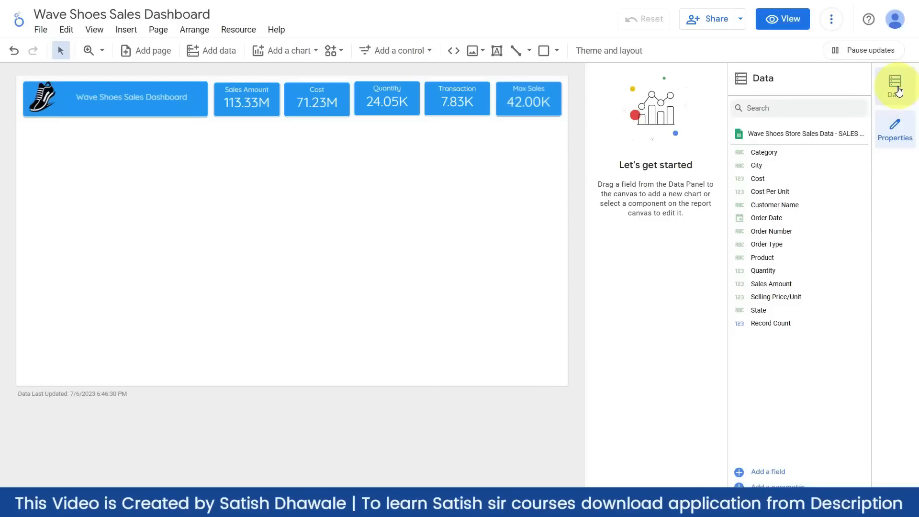
- Close the Data field panel
drag(765, 324, 768, 310)
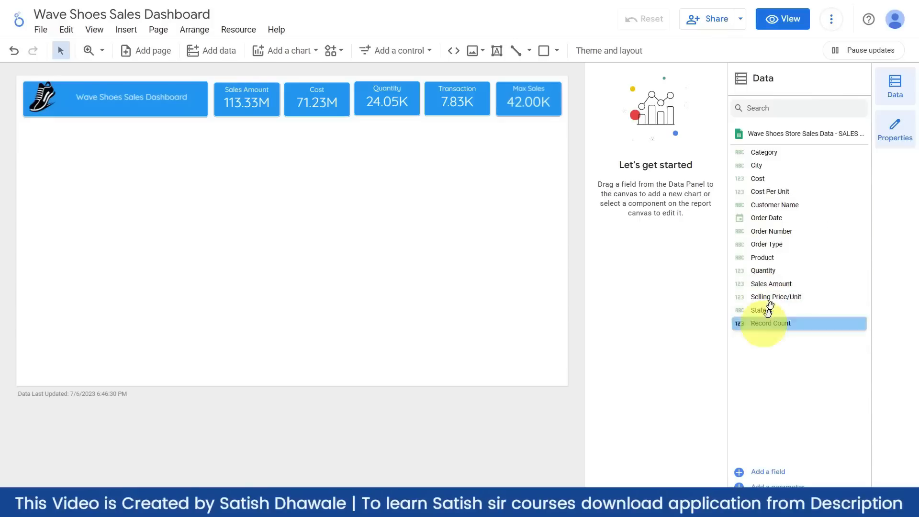
click(896, 84)
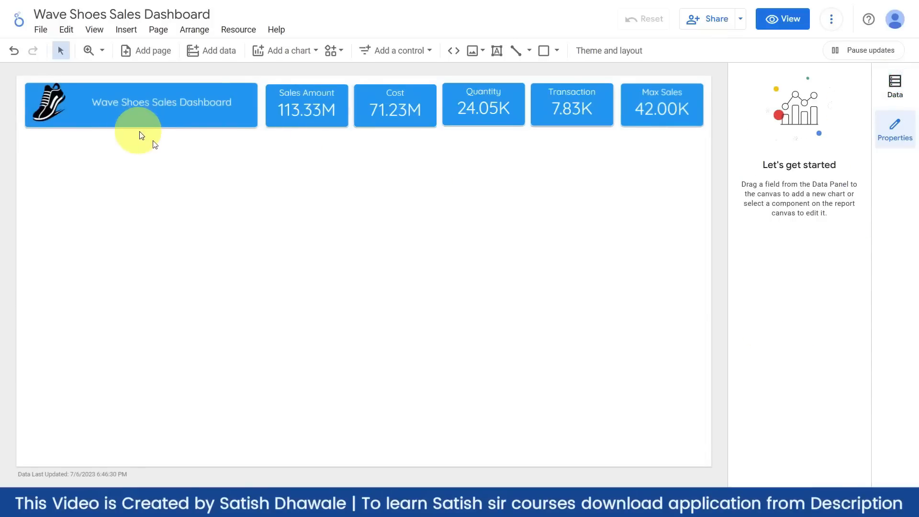
click(894, 88)
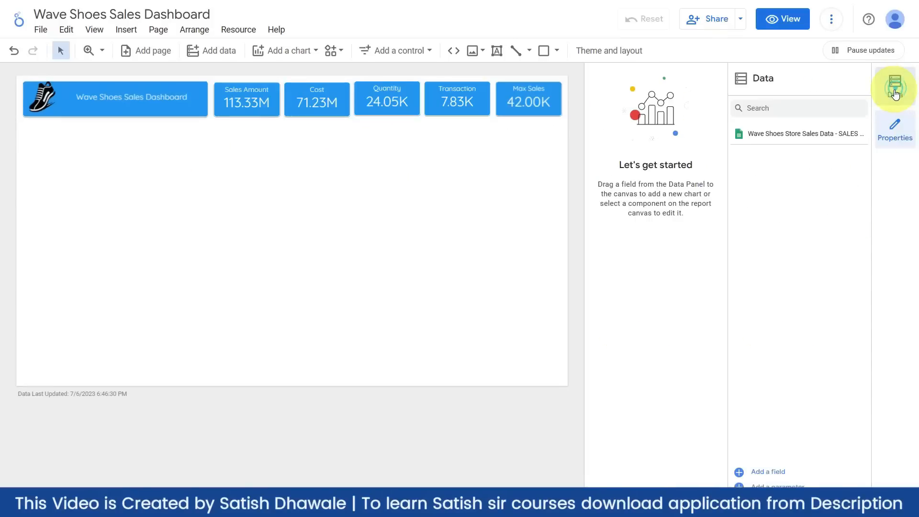
click(898, 91)
click(898, 91)
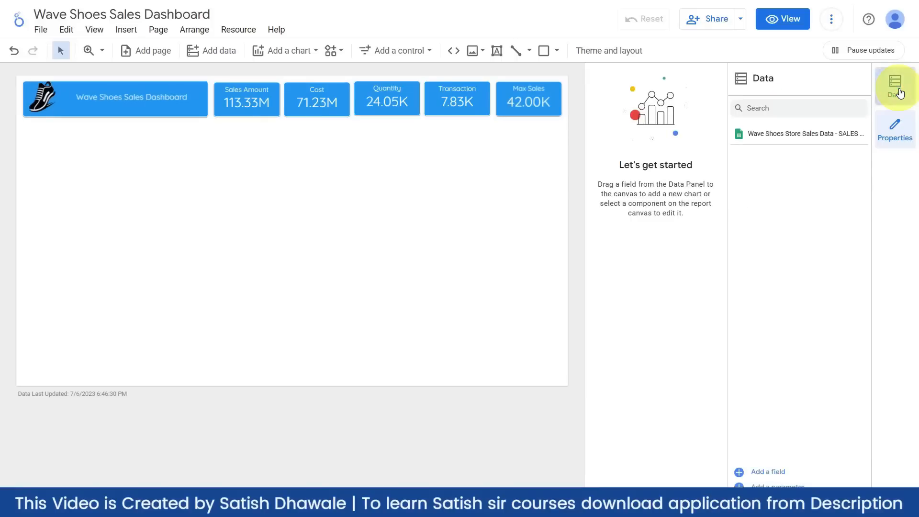
click(898, 91)
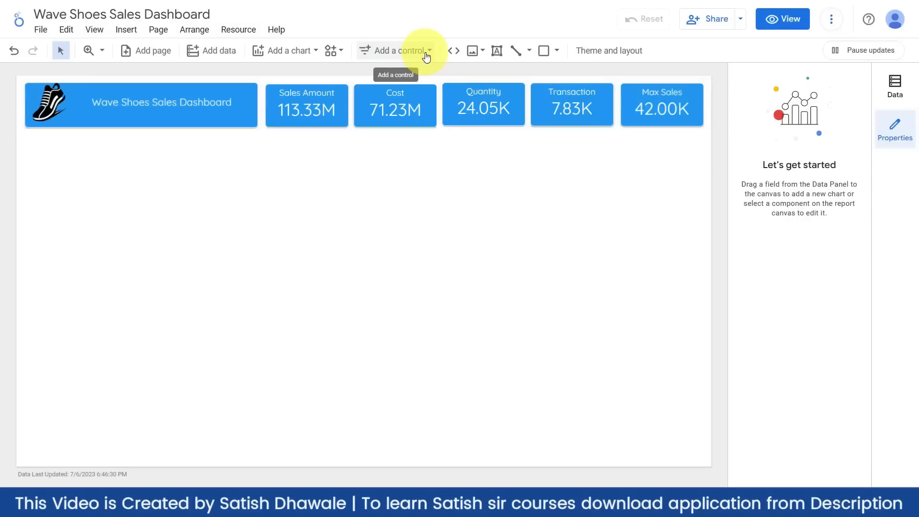
- Insert a Checkbox control on the report, then delete it
click(426, 53)
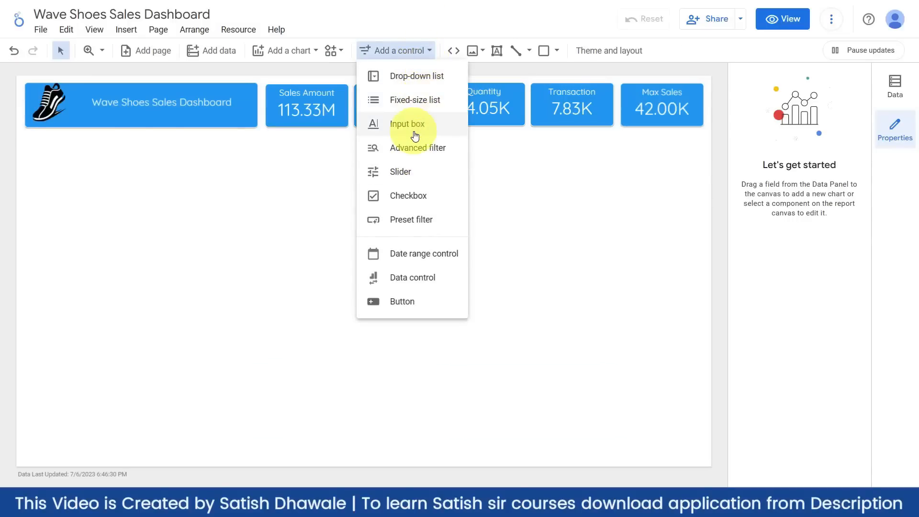
click(409, 197)
click(116, 168)
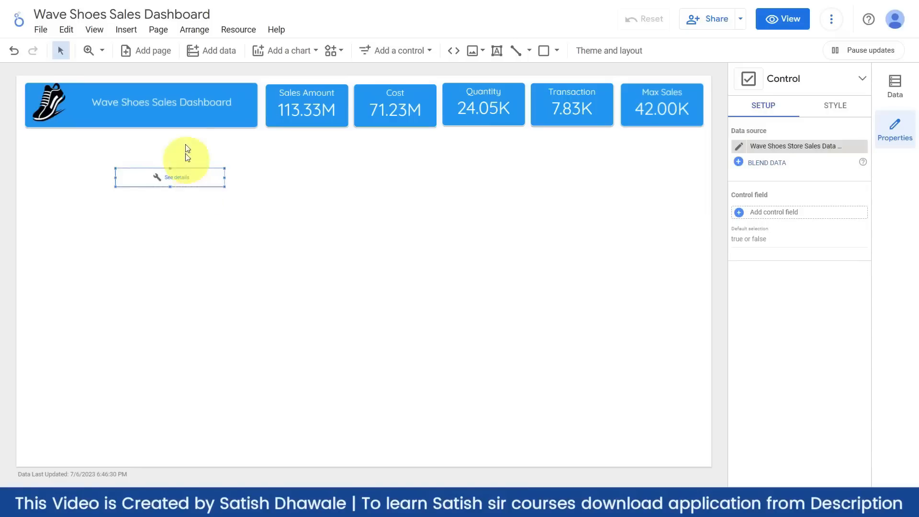
key(Delete)
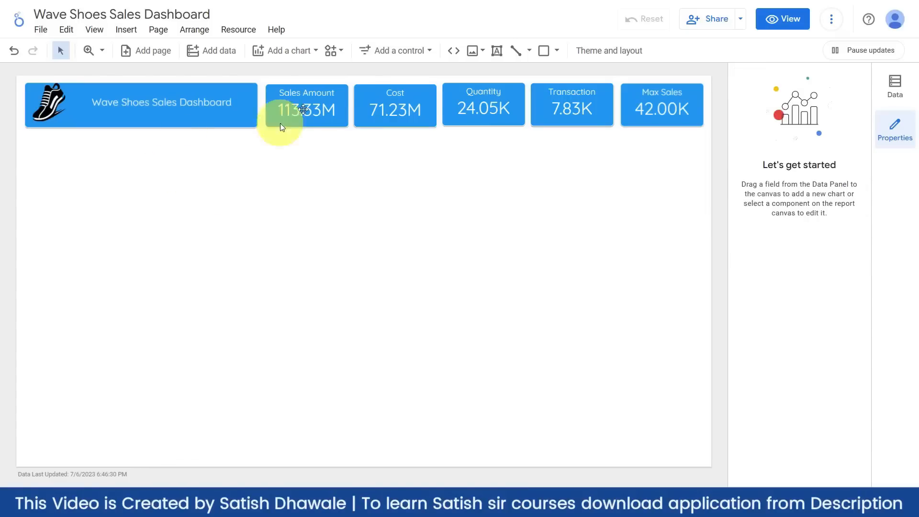
- Place a fixed-size list control below the title banner
click(396, 51)
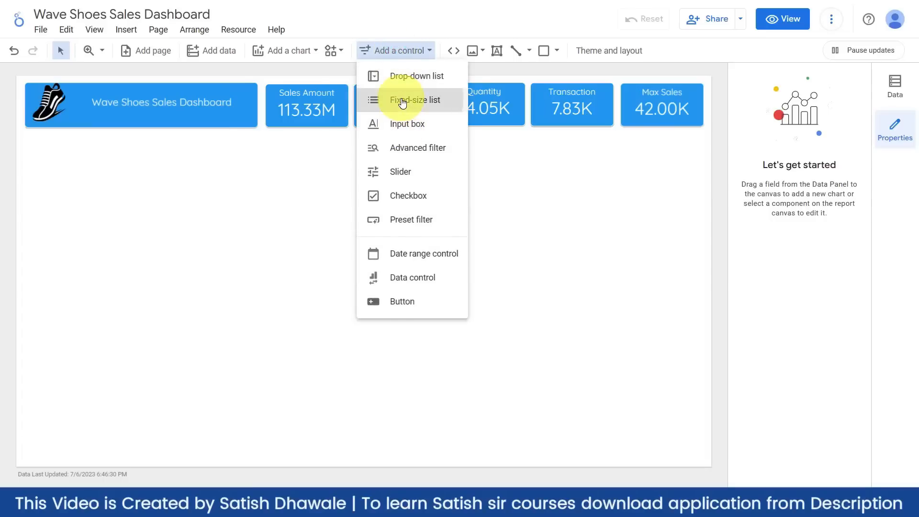
click(402, 101)
click(51, 153)
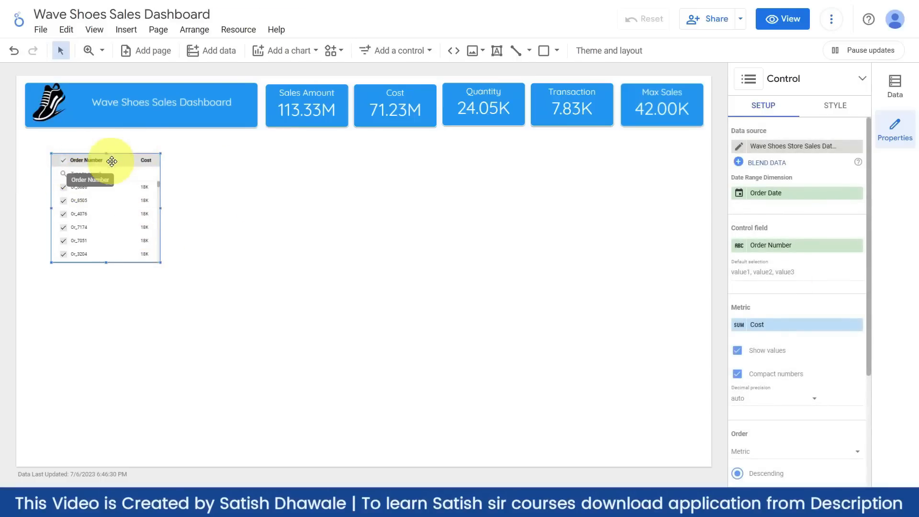
drag(110, 161, 119, 162)
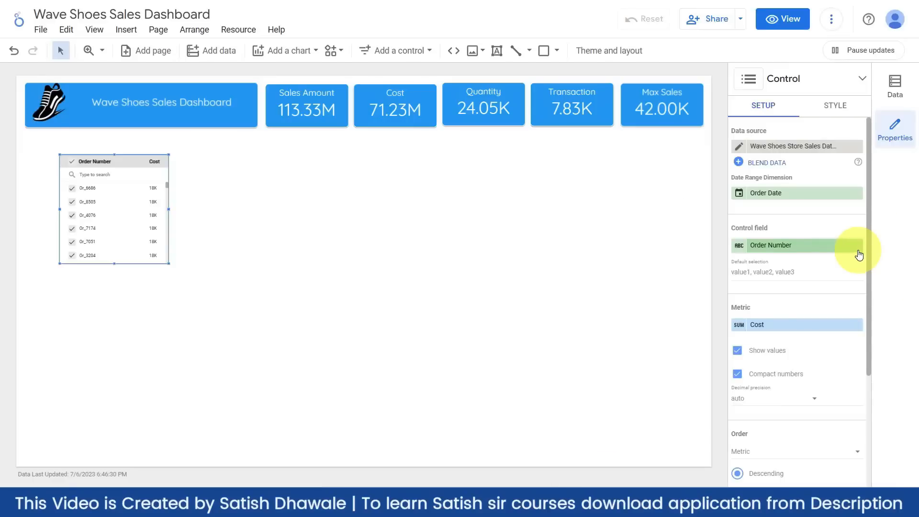
- Set the list control's field to Category, listing Casual, Formal and Semi-Casual
click(783, 246)
text(ca)
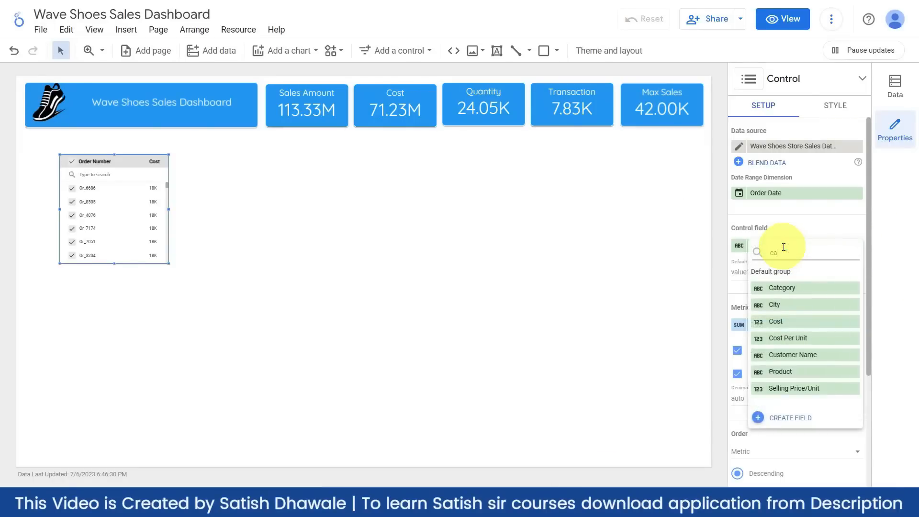
click(780, 288)
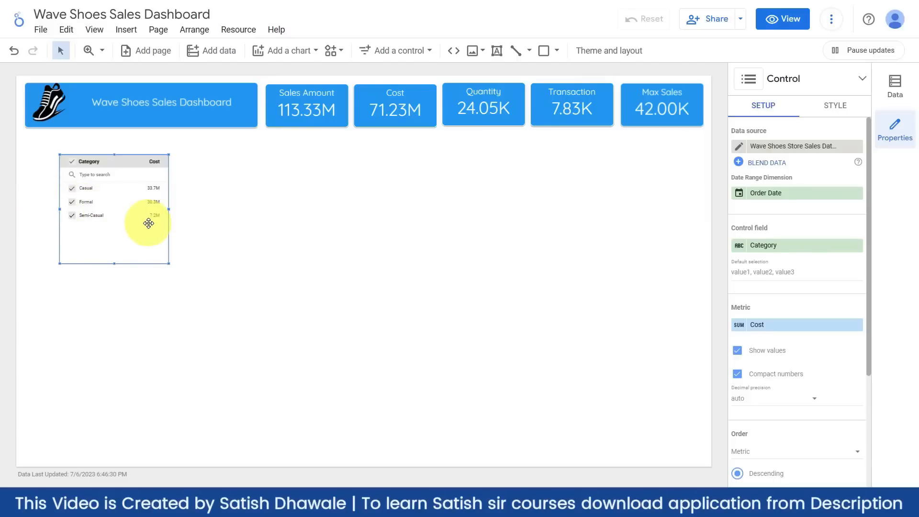
click(421, 51)
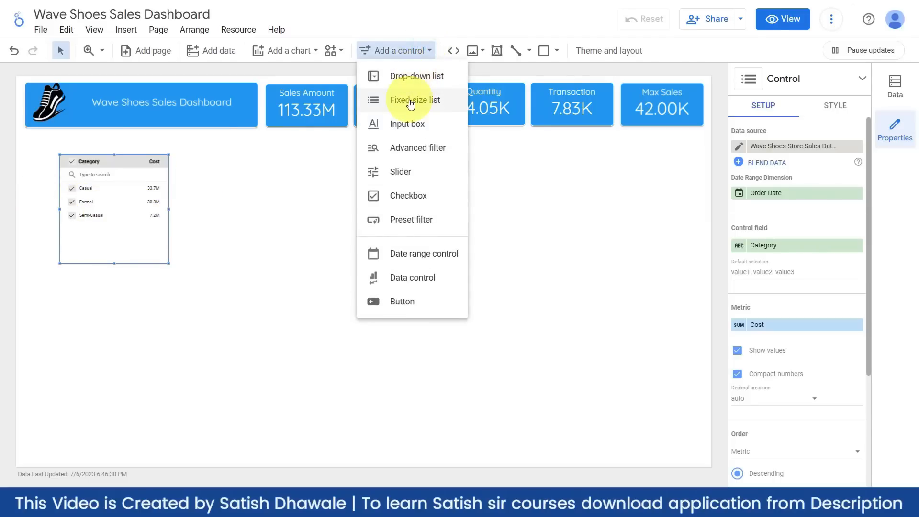
click(128, 182)
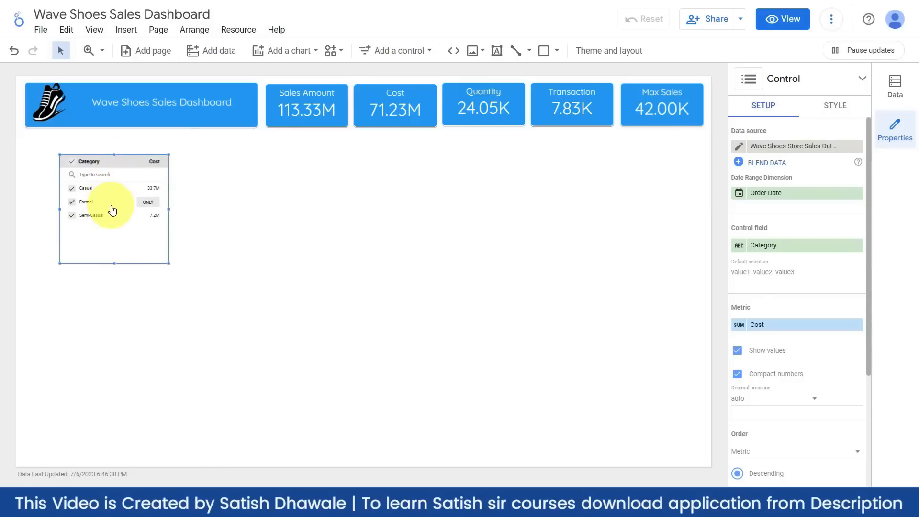
- Turn the Category list control into a drop-down and shrink its height
click(845, 111)
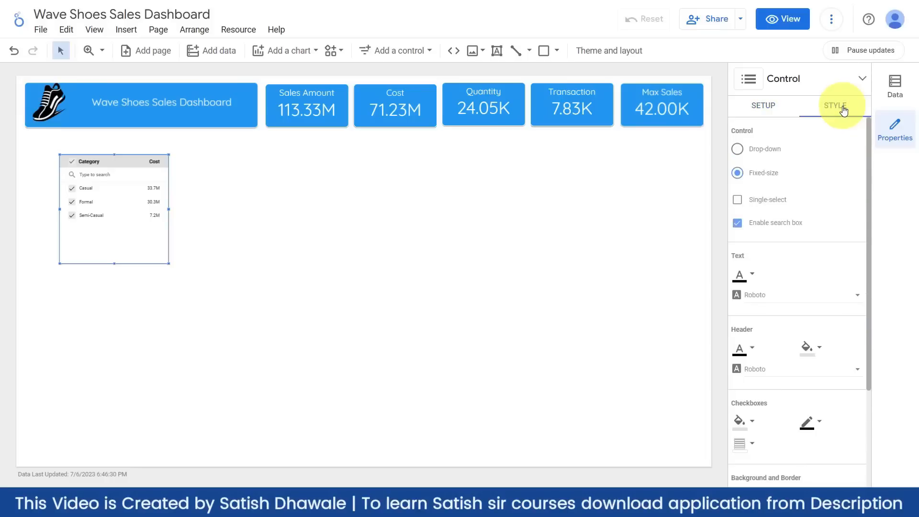
click(766, 151)
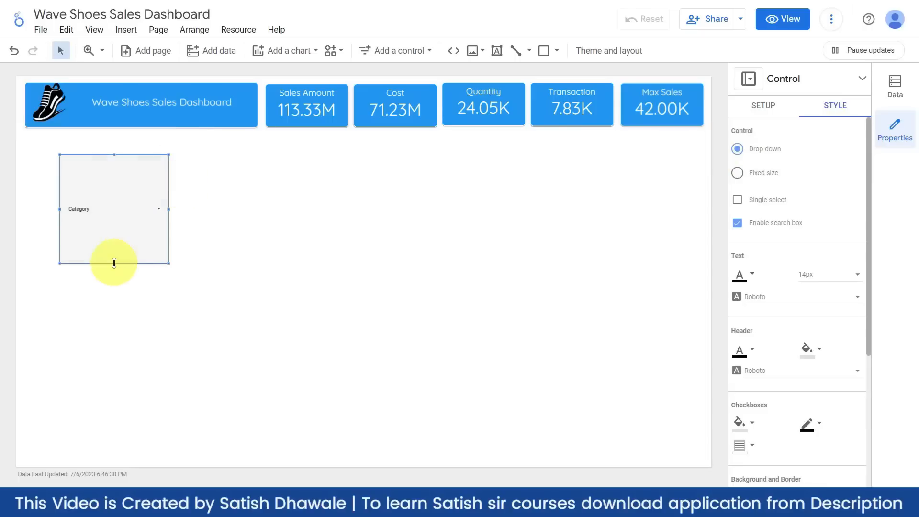
drag(114, 262, 122, 185)
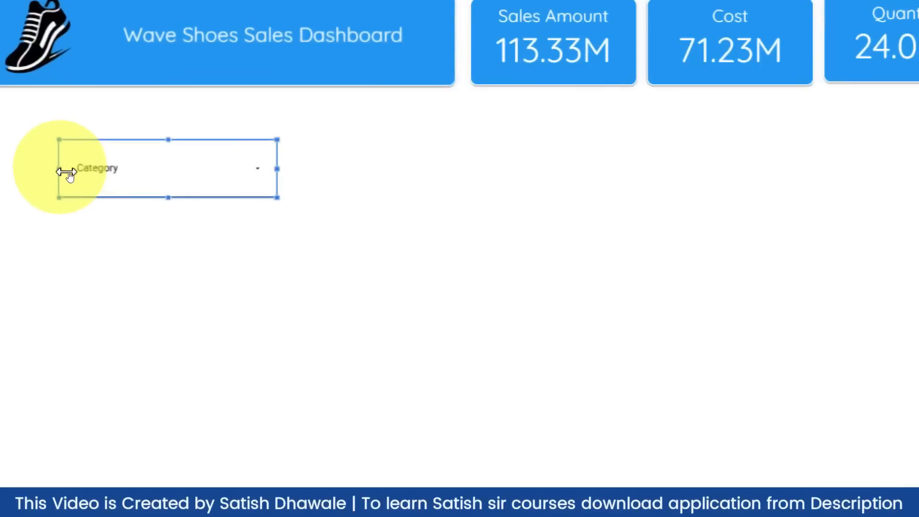
click(246, 170)
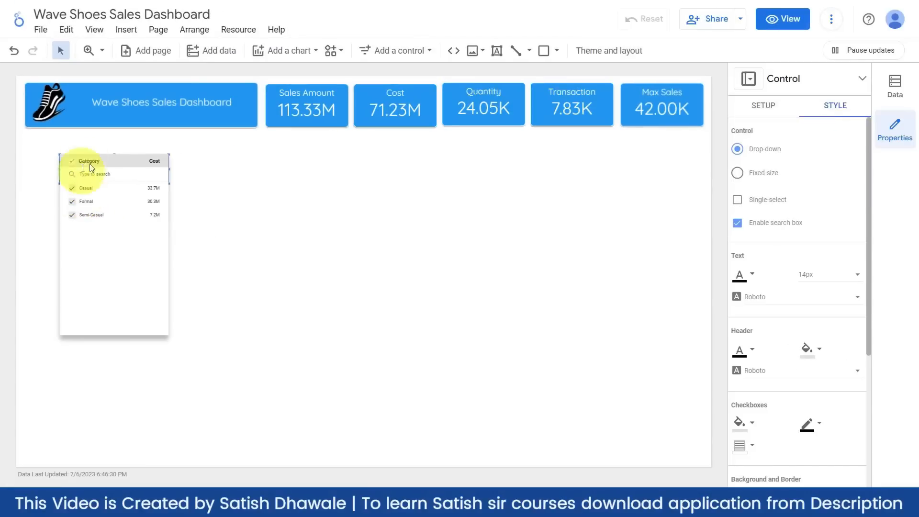
click(433, 234)
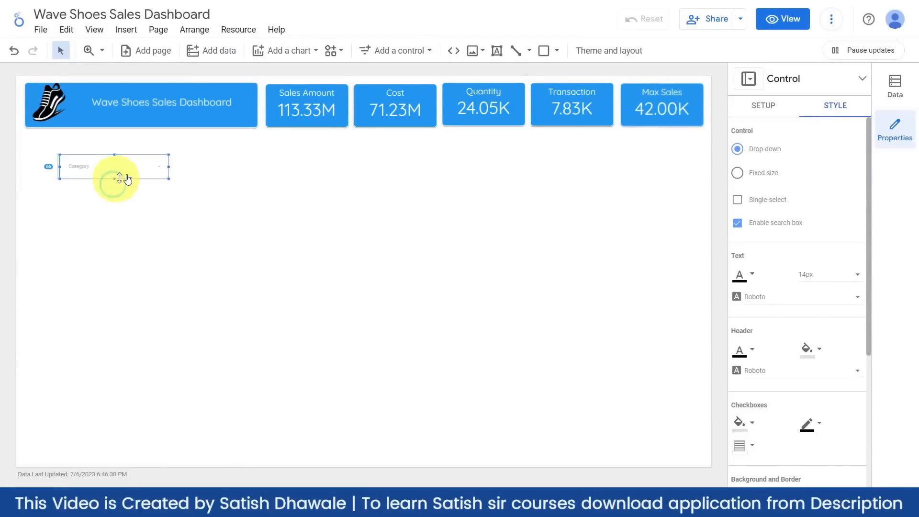
- Move the Category drop-down under the title banner and take the Sales Amount scorecard's style
drag(138, 163, 187, 176)
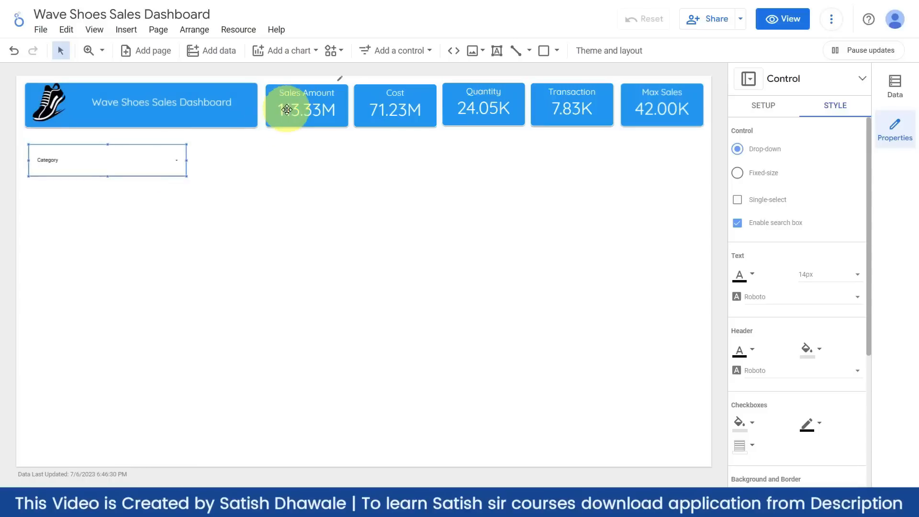
click(281, 123)
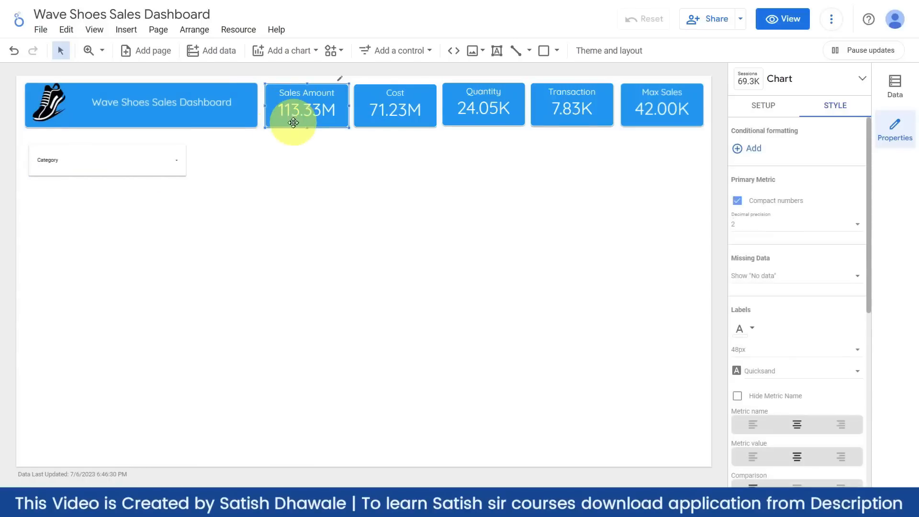
click(145, 162)
click(138, 149)
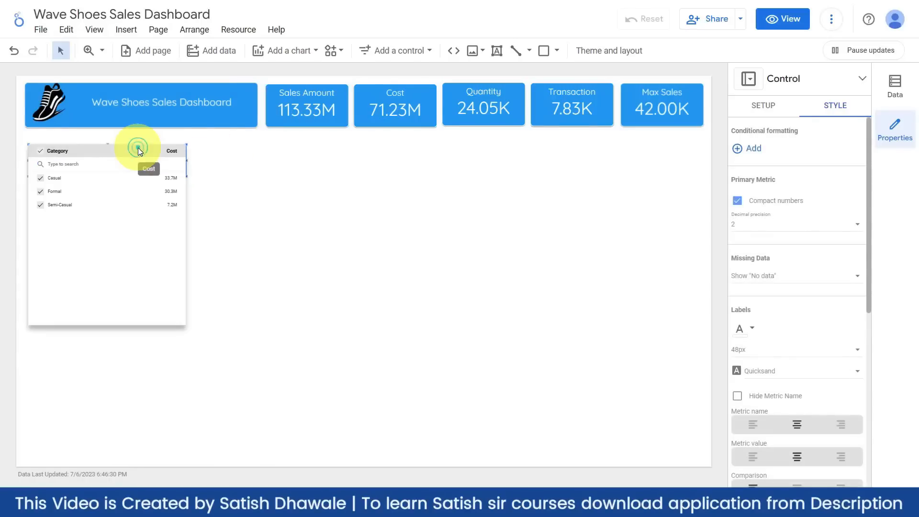
click(165, 158)
- Paste the scorecard's blue style onto the Category drop-down
right_click(171, 166)
click(223, 272)
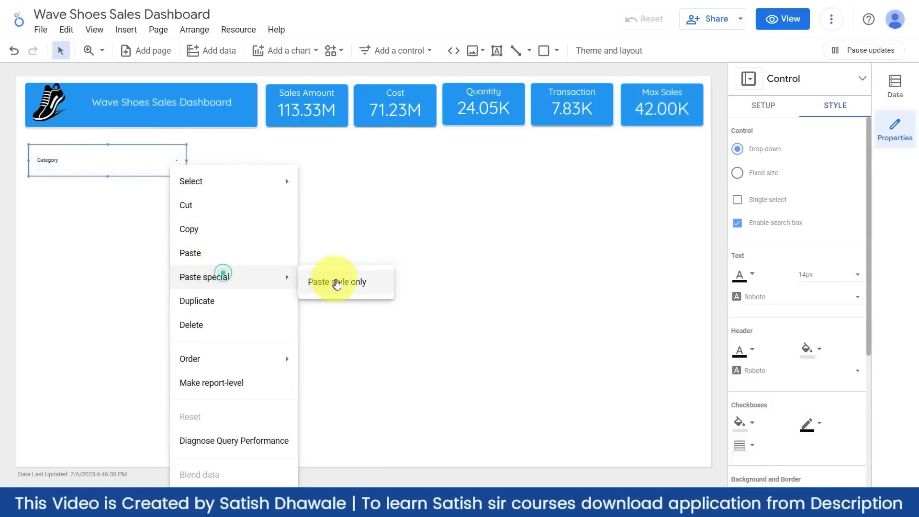
click(337, 282)
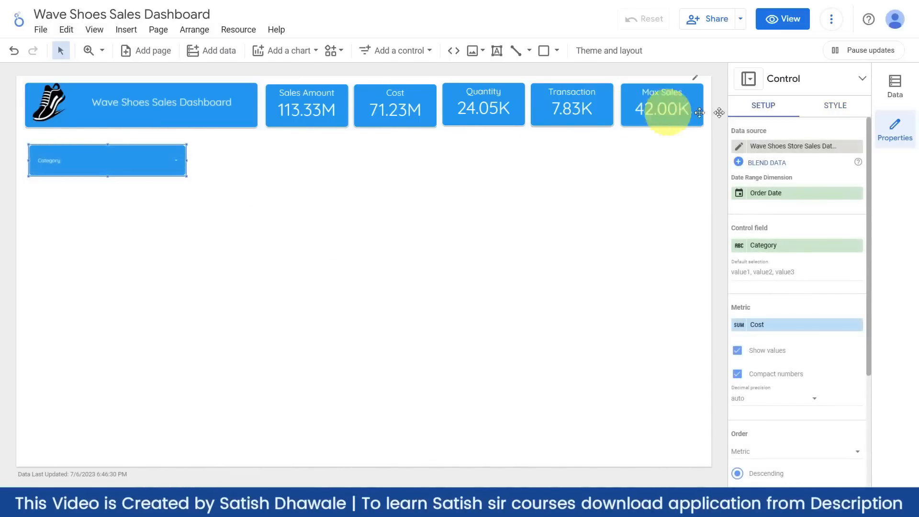
- Set the Category drop-down's text size to 30px
click(826, 105)
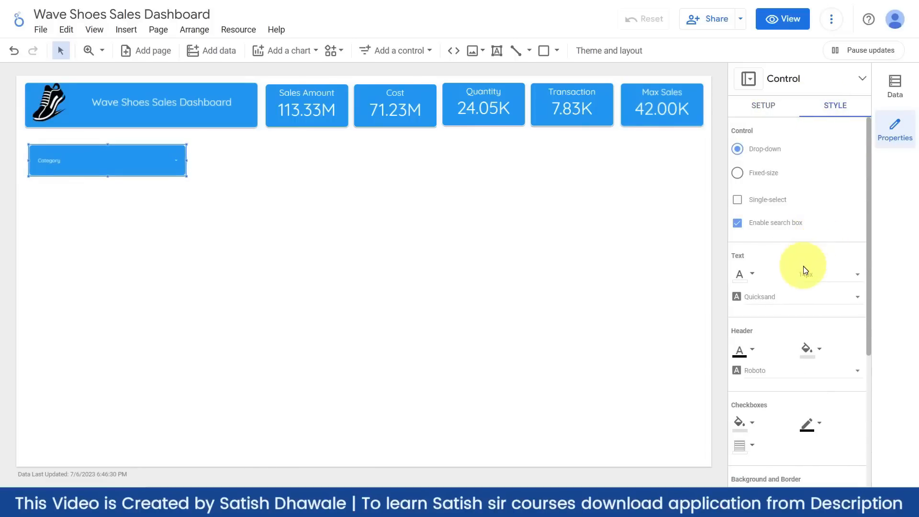
click(827, 276)
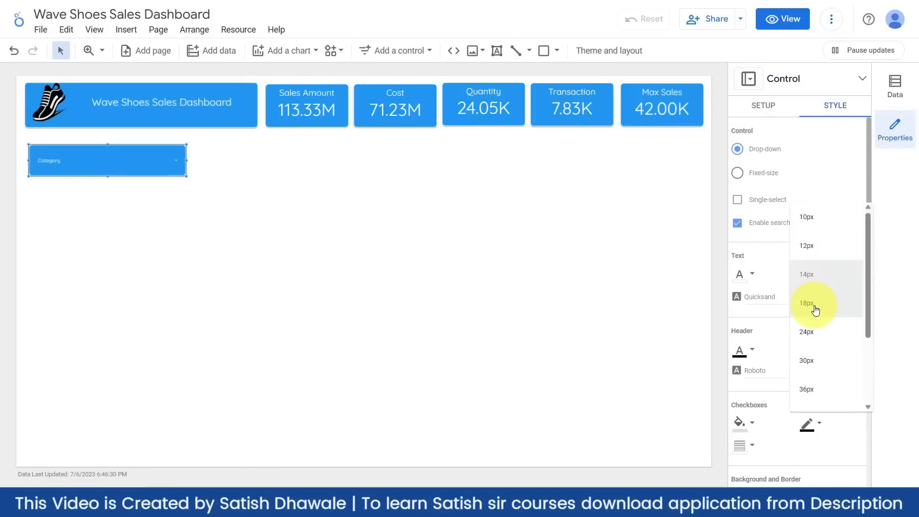
click(815, 331)
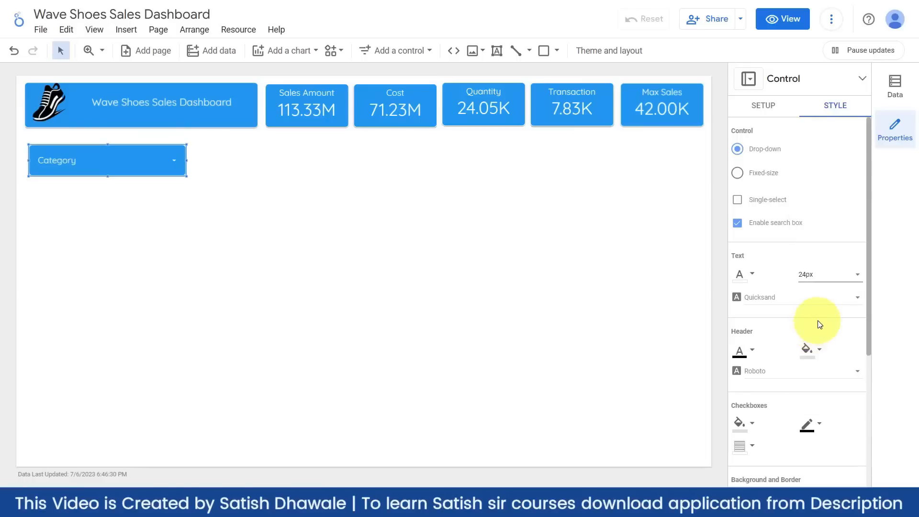
click(829, 277)
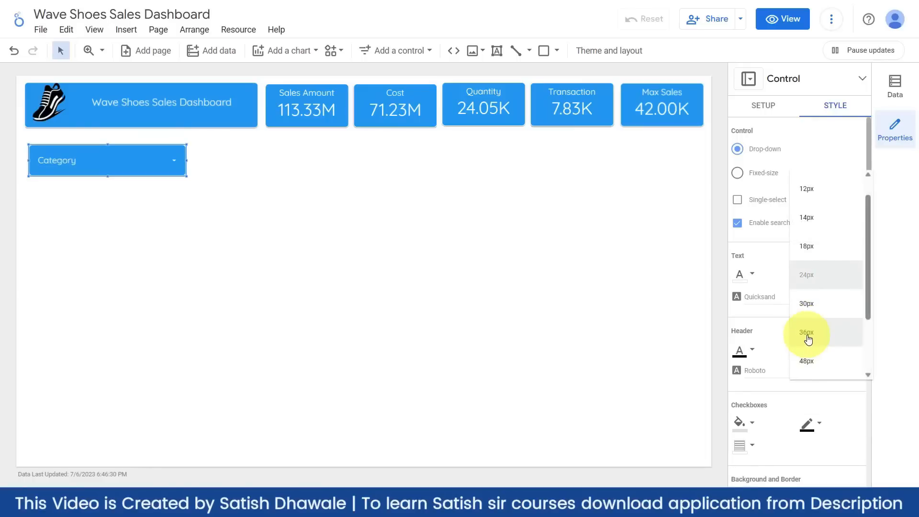
click(808, 338)
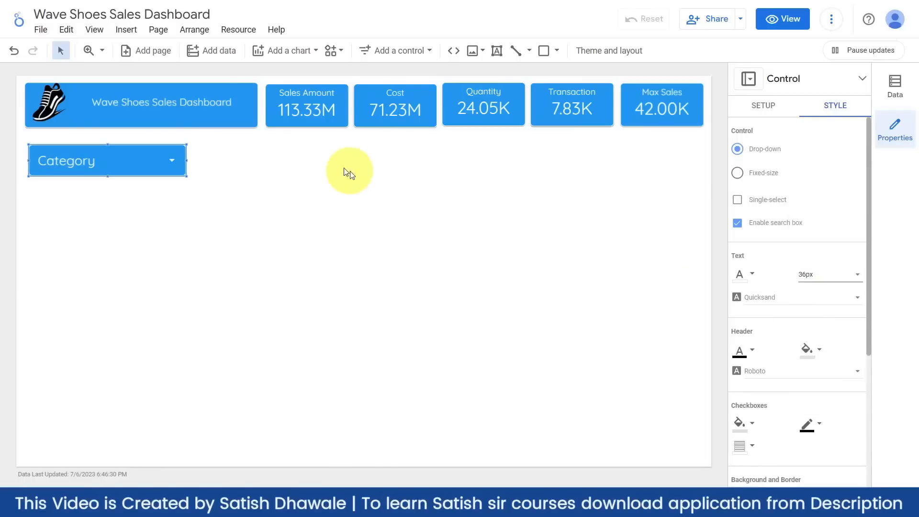
click(820, 271)
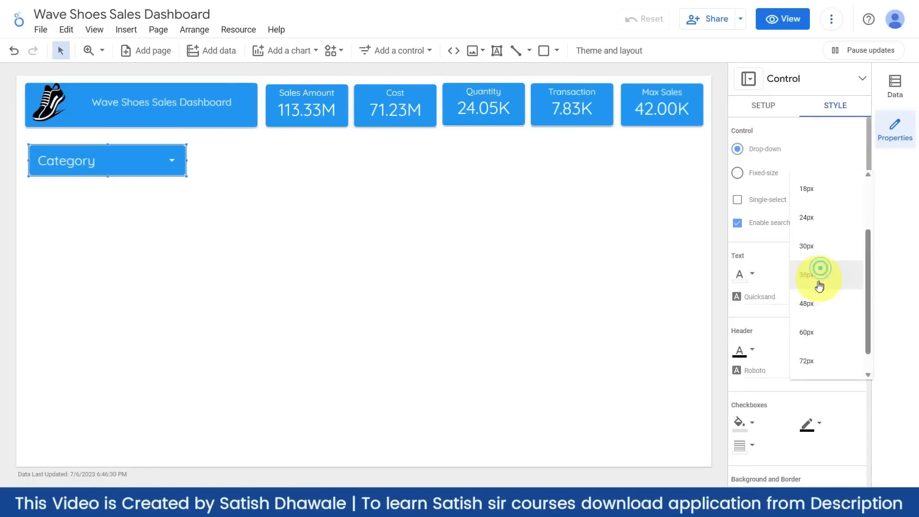
click(814, 255)
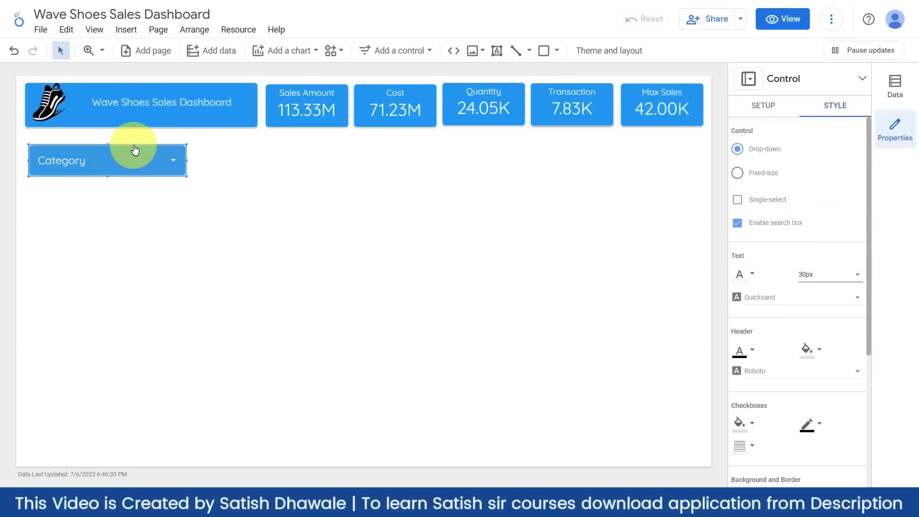
- Nudge the Category filter up just below the title at the left
mouse_move(135, 153)
mouse_down()
mouse_move(133, 145)
mouse_move(164, 153)
mouse_move(145, 154)
mouse_up()
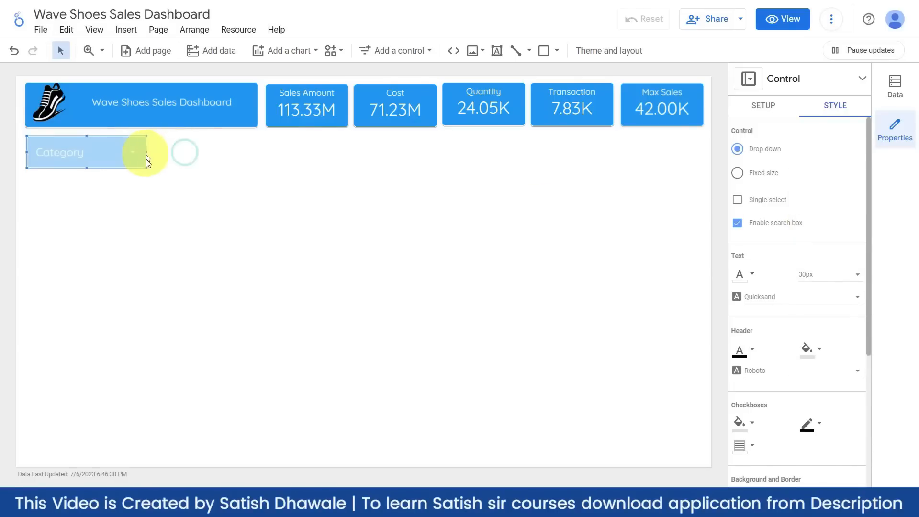
click(158, 208)
click(123, 168)
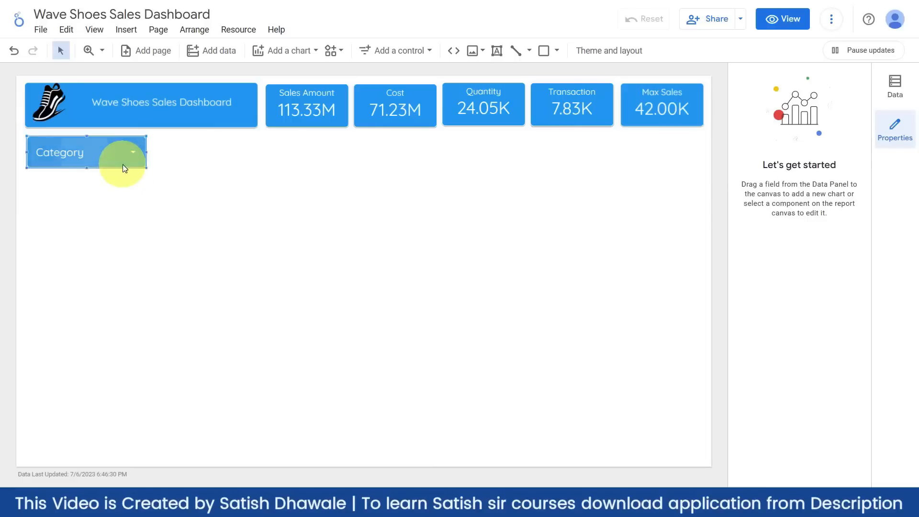
- Copy the Category drop-down three times: one beside the original, two at the right below Max Sales
click(182, 170)
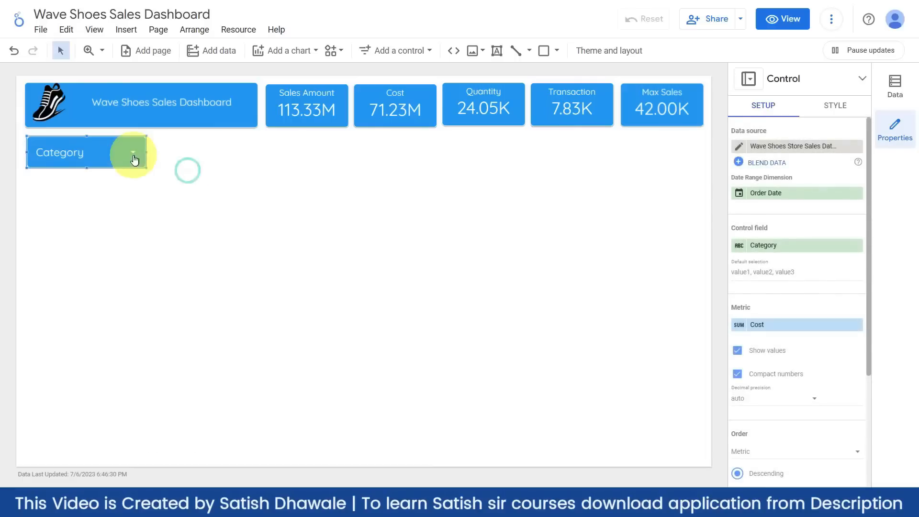
drag(134, 171, 253, 166)
key(ctrl+v)
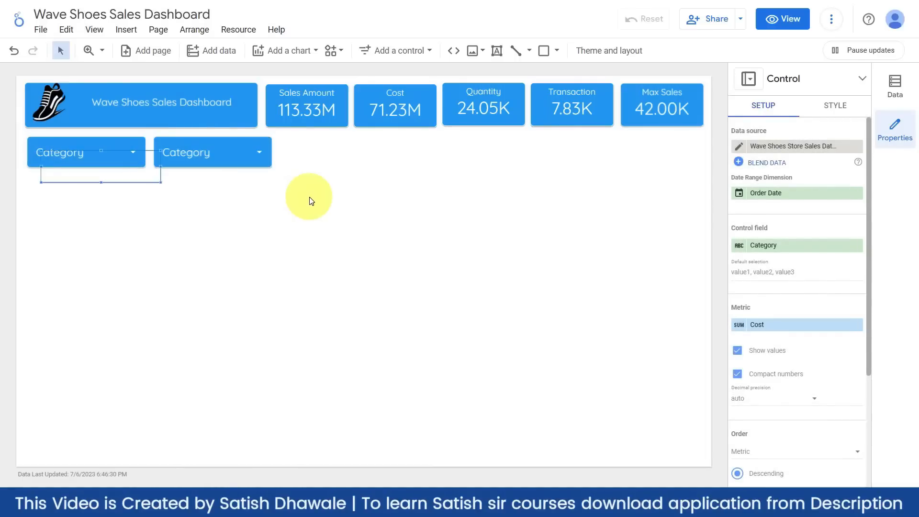
drag(139, 186, 683, 174)
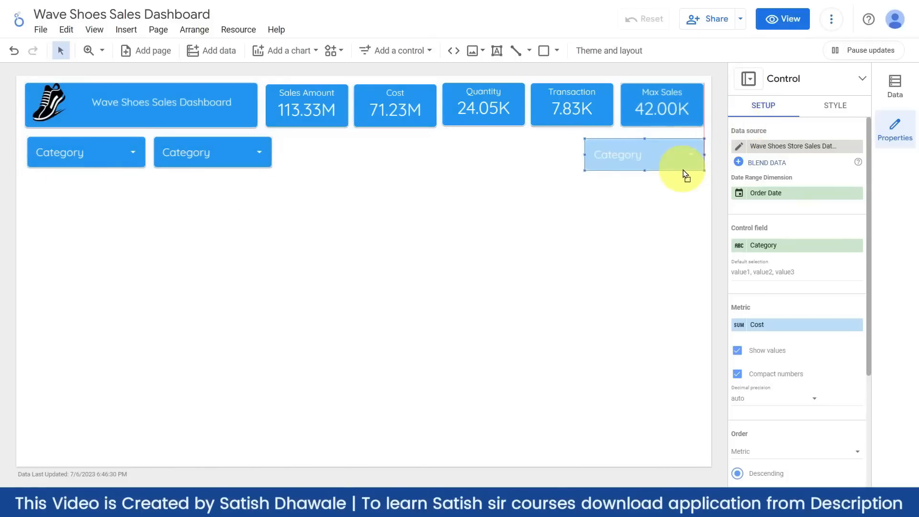
key(ctrl+v)
drag(117, 193, 539, 171)
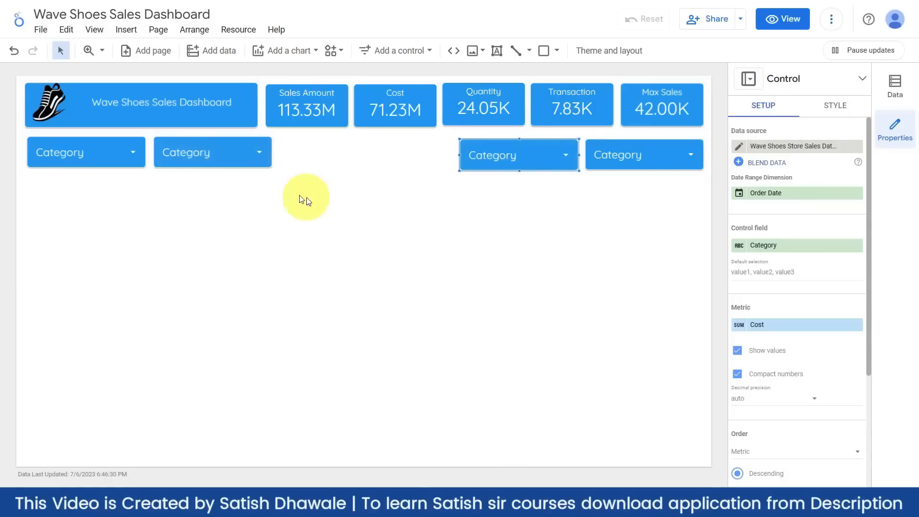
click(221, 163)
click(205, 152)
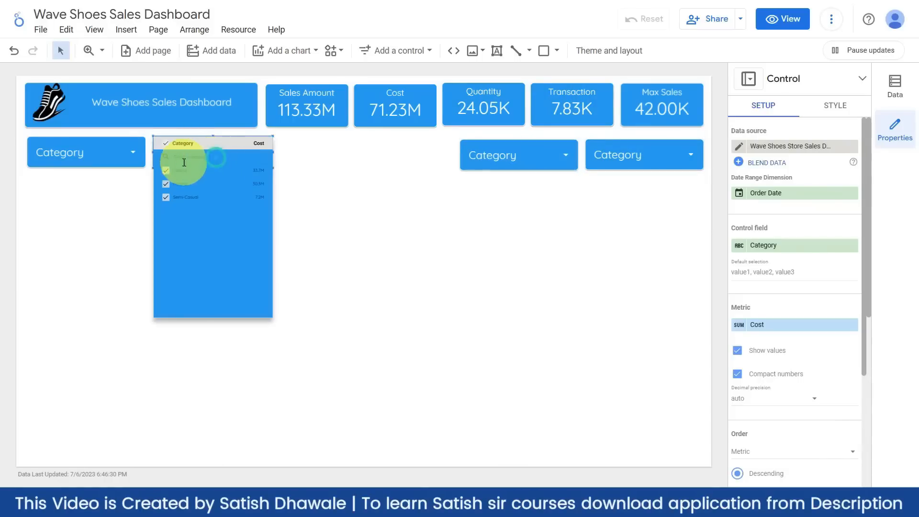
click(191, 140)
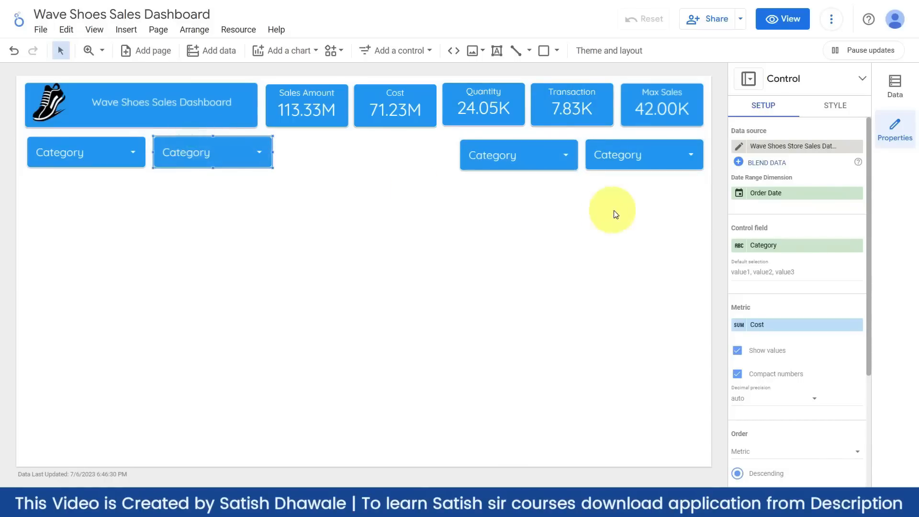
- Switch the second filter's control field to State
click(783, 246)
text(state)
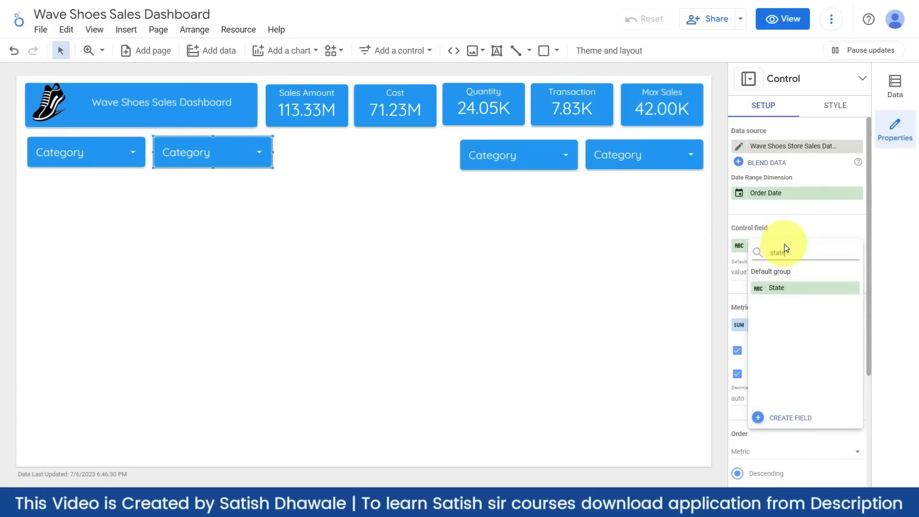
click(791, 288)
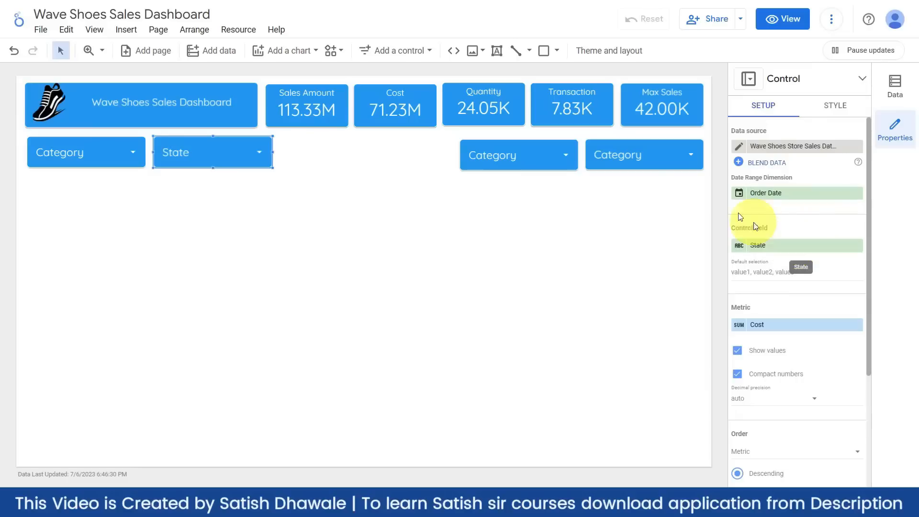
- Switch the third filter's control field to Order Type
click(549, 169)
click(550, 166)
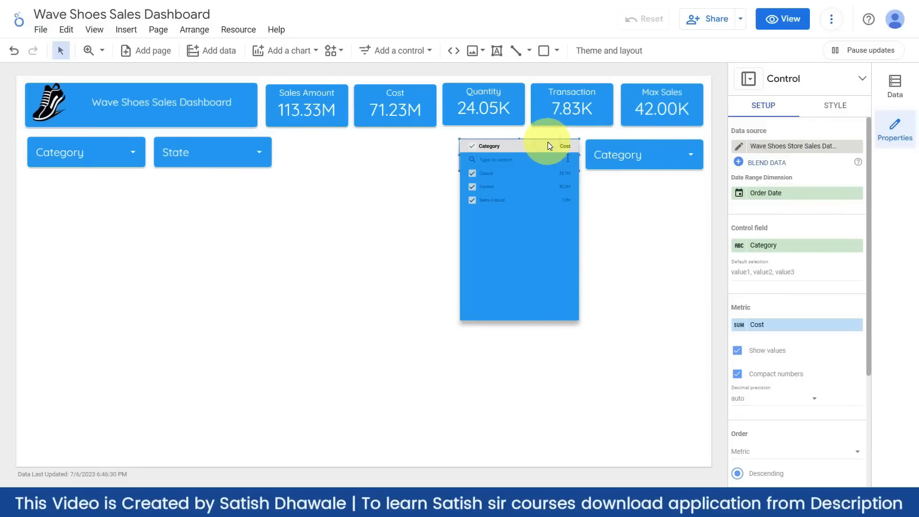
click(792, 246)
click(785, 248)
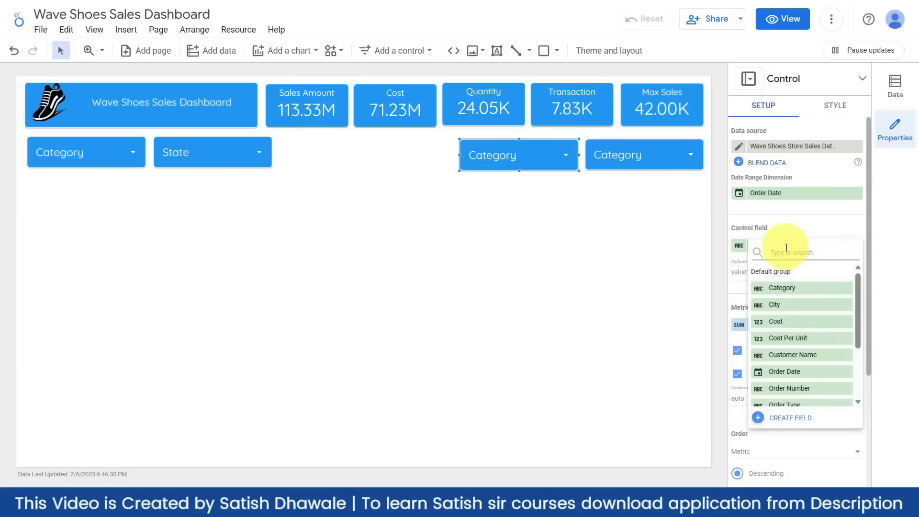
text(or)
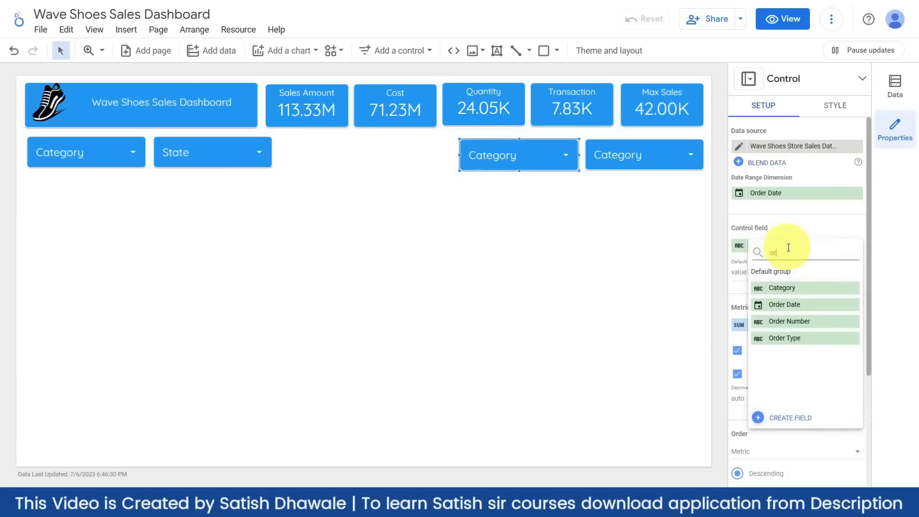
click(787, 338)
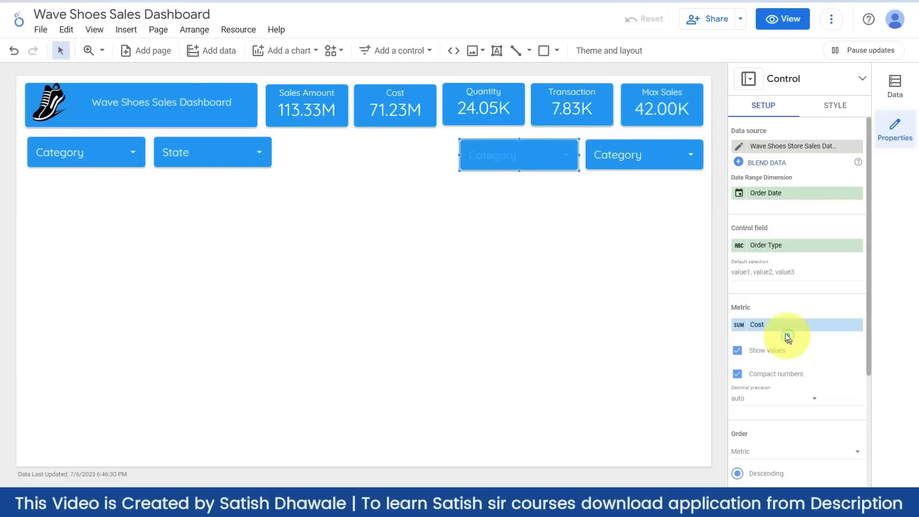
click(629, 149)
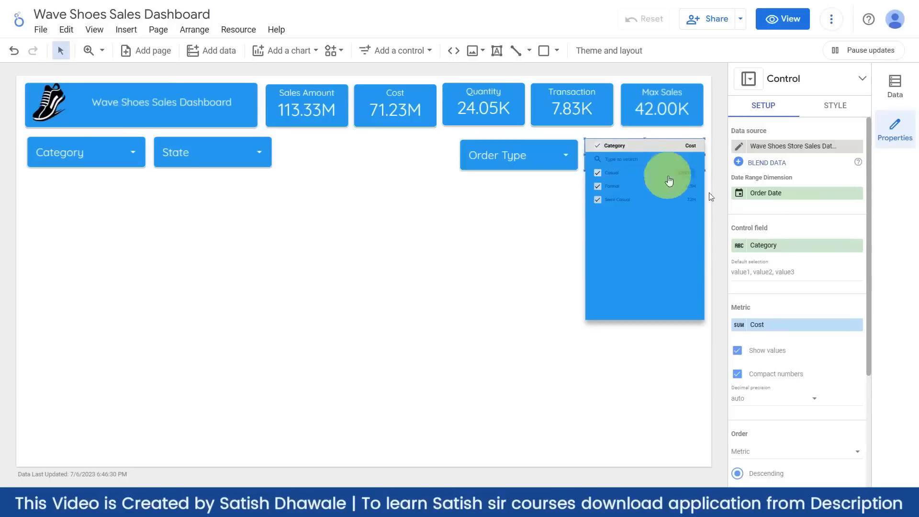
- Switch the rightmost filter's control field to City, then bring up the Add a control list
click(771, 245)
click(771, 245)
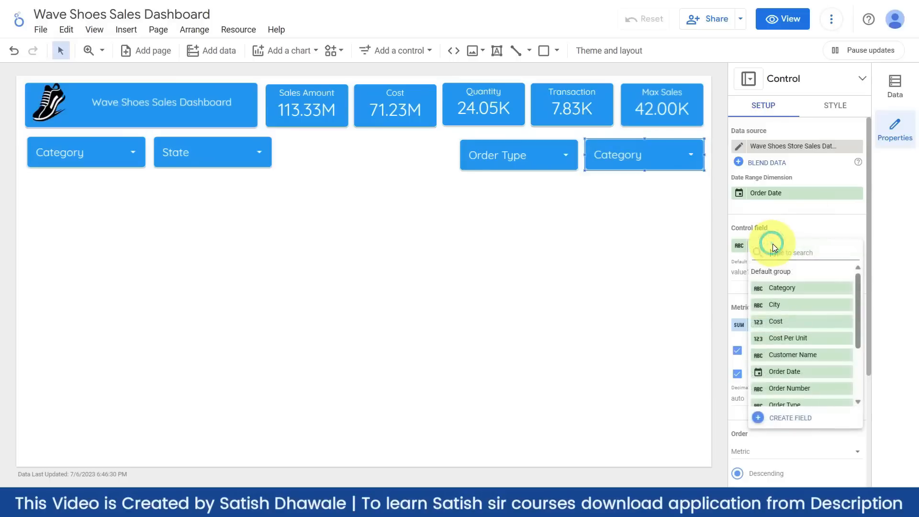
text(city)
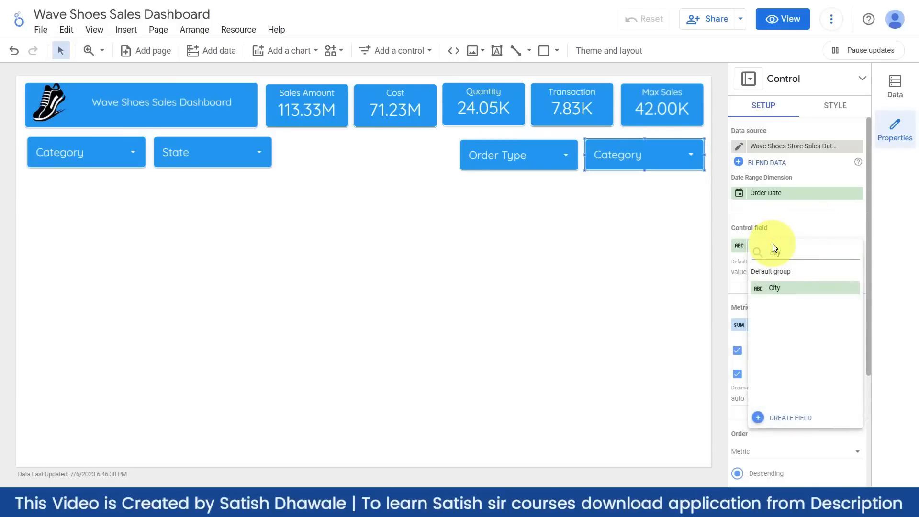
click(774, 288)
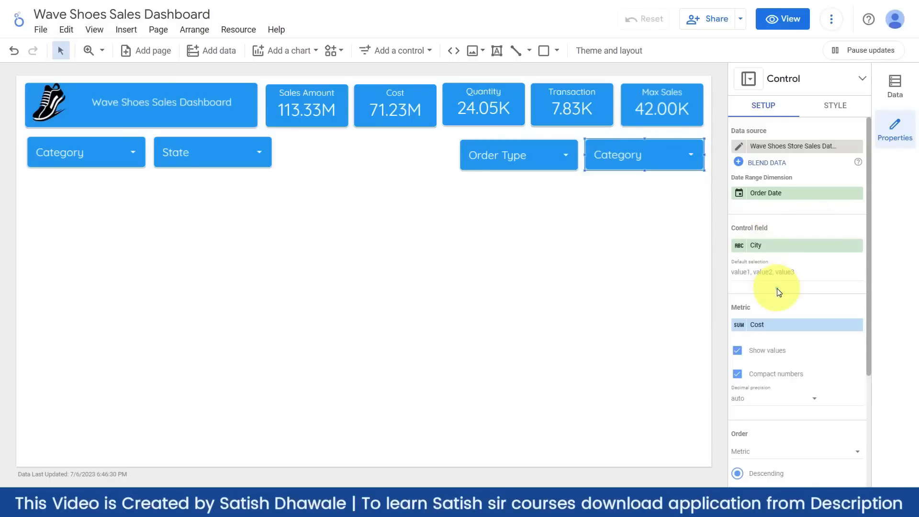
click(553, 273)
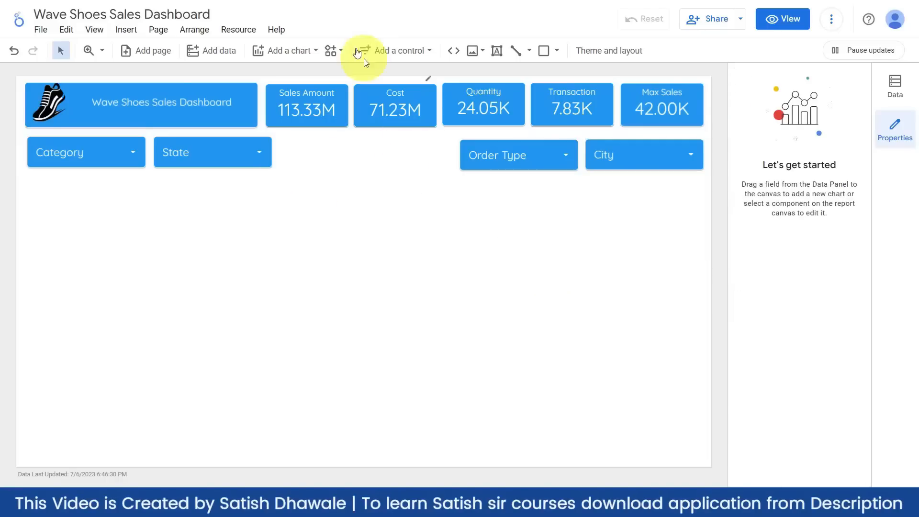
click(392, 51)
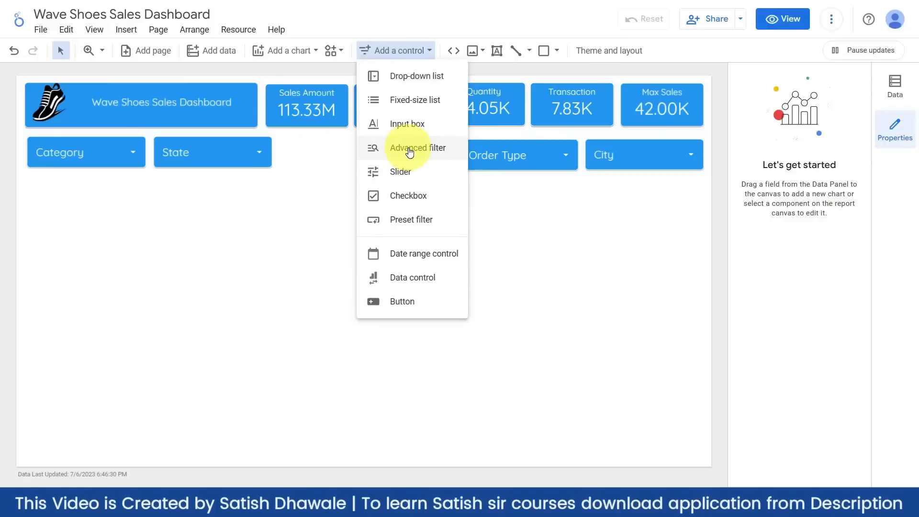
- Draw an input box between State and Order Type and set its field to Customer Name
click(405, 126)
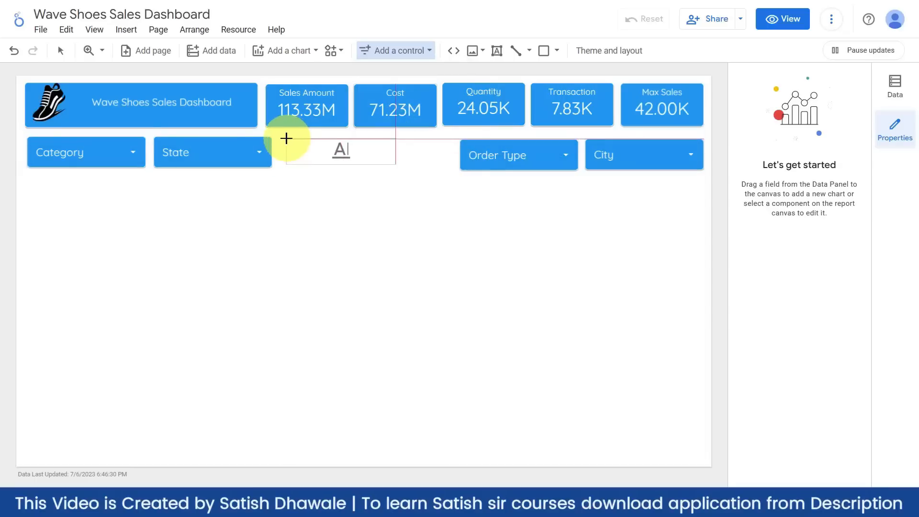
drag(281, 137, 459, 171)
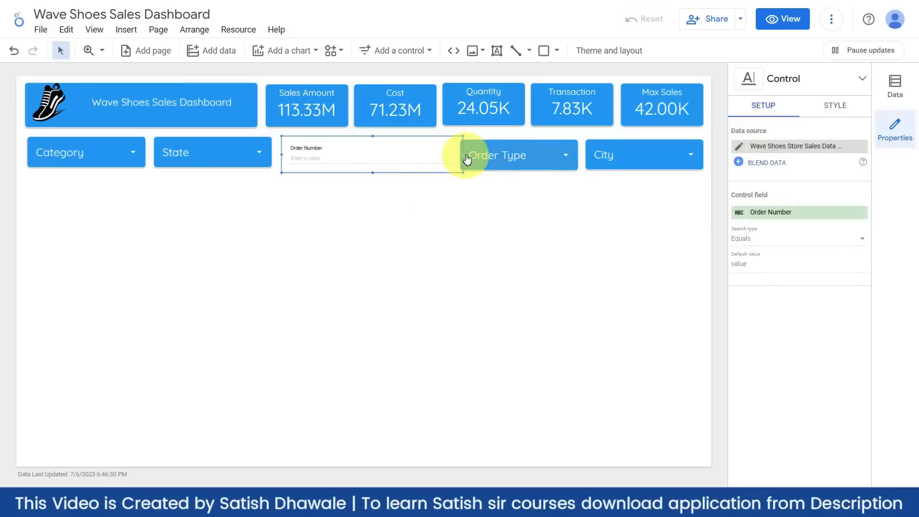
drag(462, 154, 454, 152)
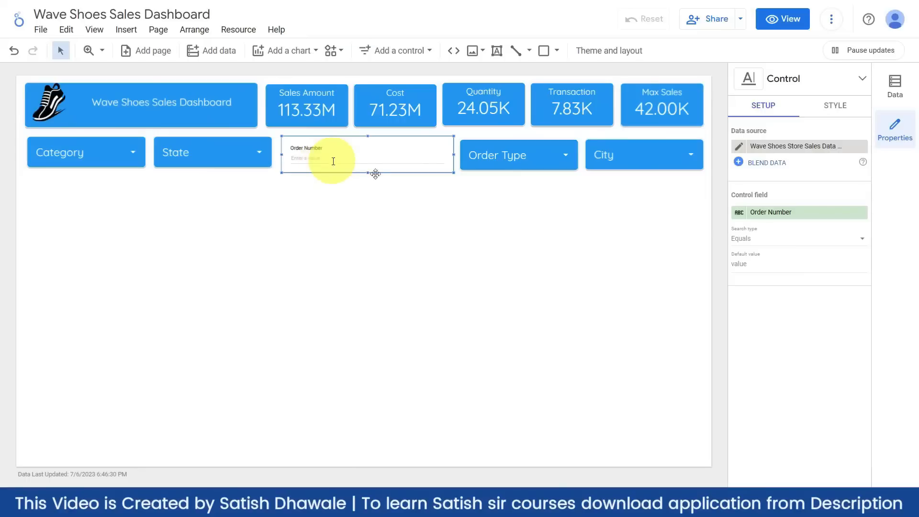
click(787, 213)
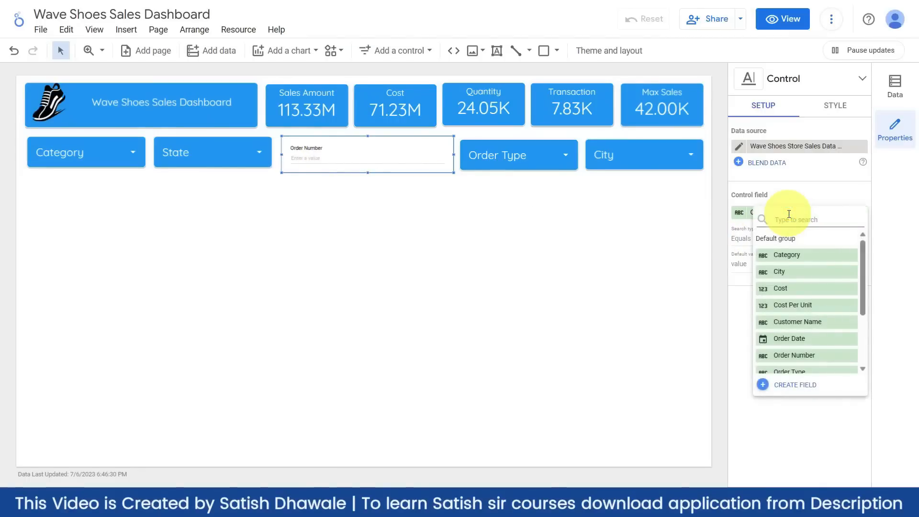
text(cust)
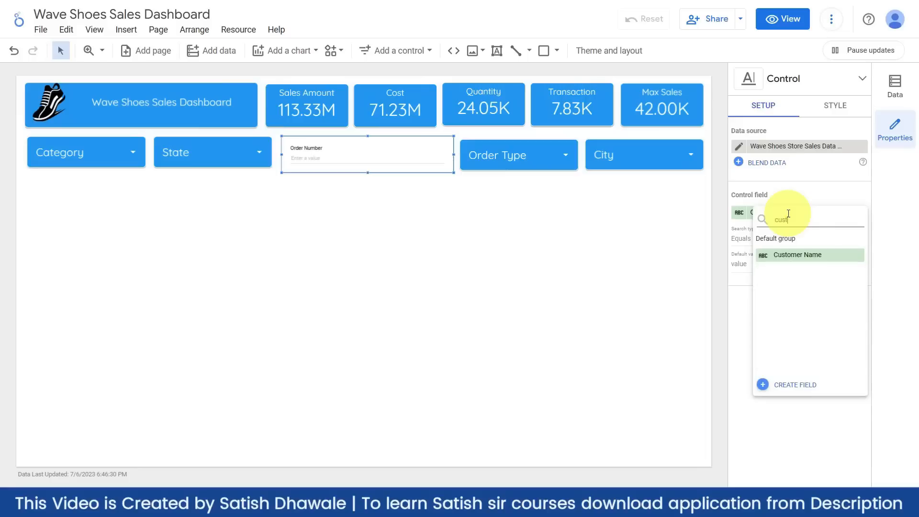
click(795, 255)
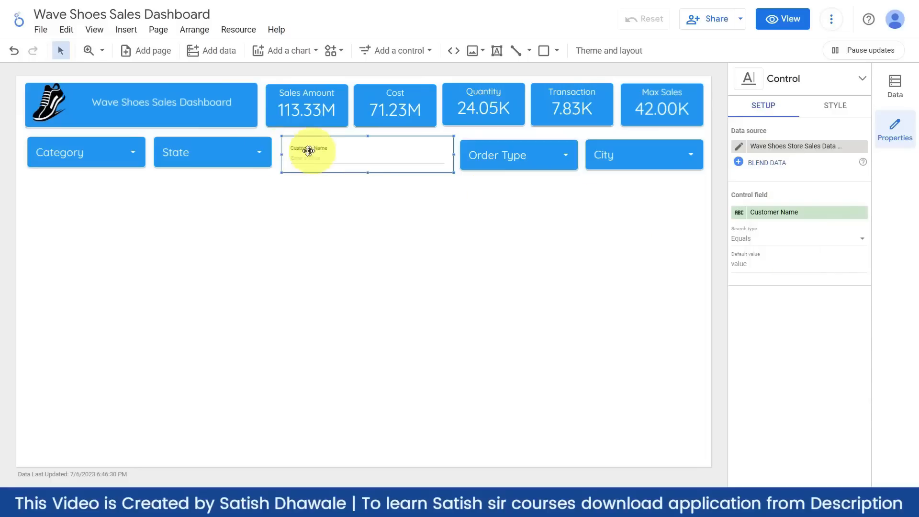
- Set the Customer Name input box's text size to 24px
click(830, 105)
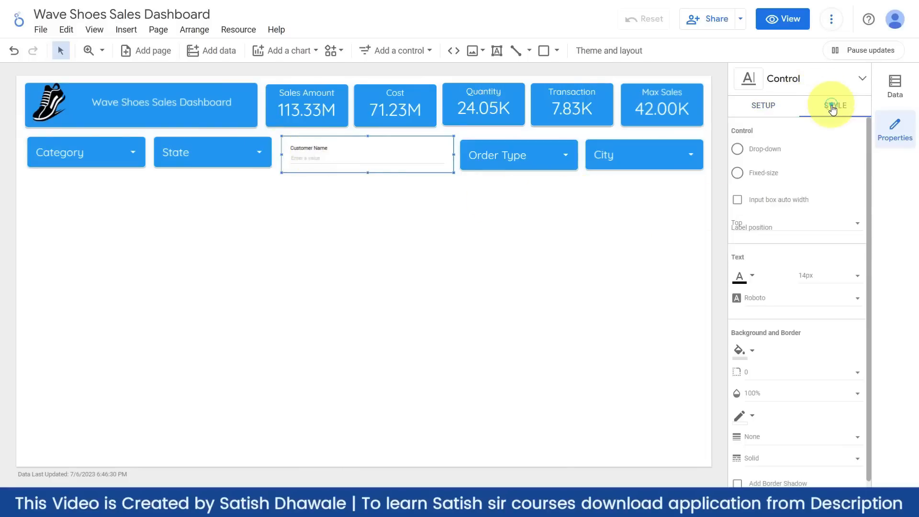
click(829, 278)
click(809, 333)
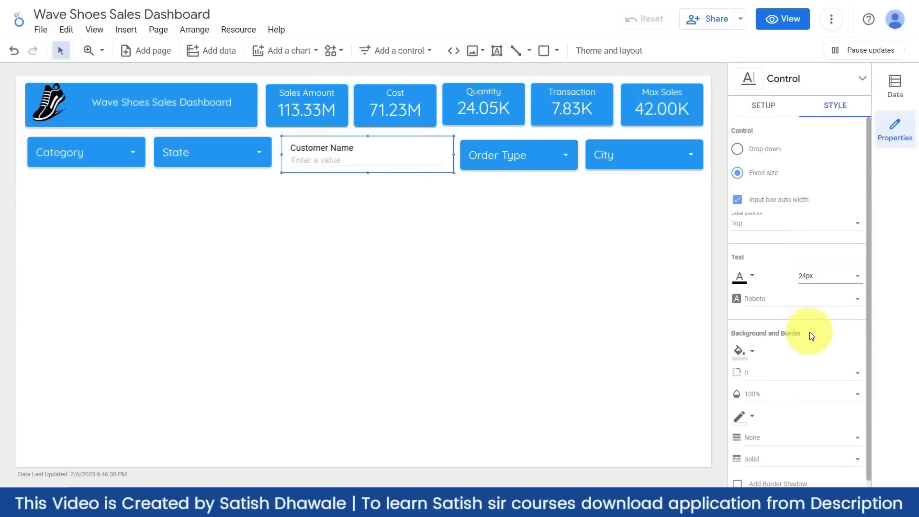
click(826, 275)
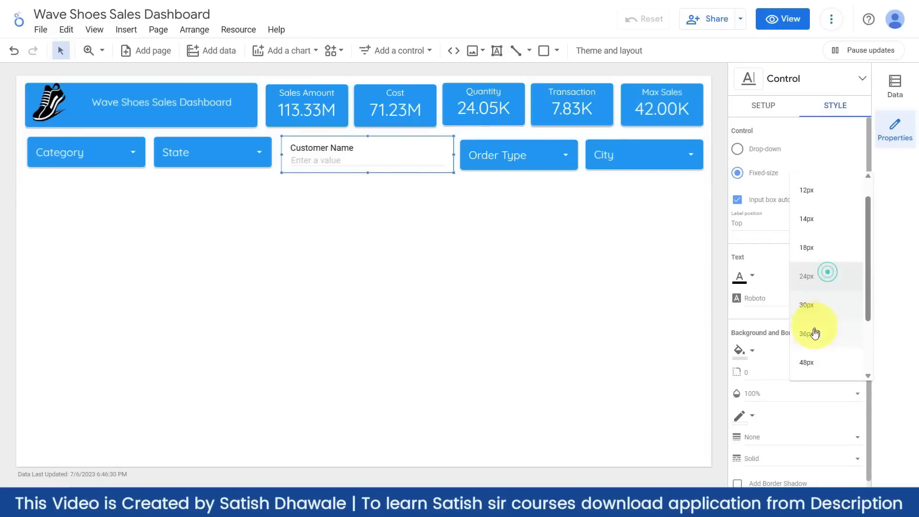
click(814, 330)
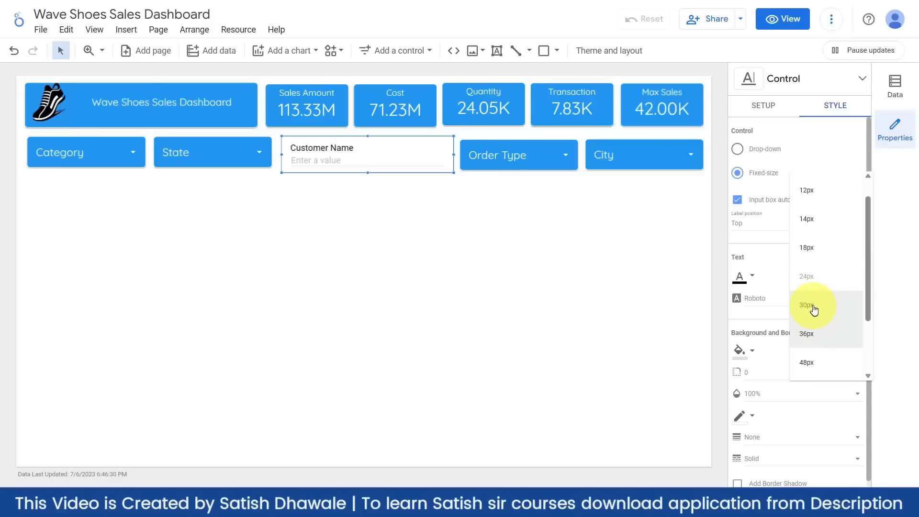
click(821, 130)
click(763, 106)
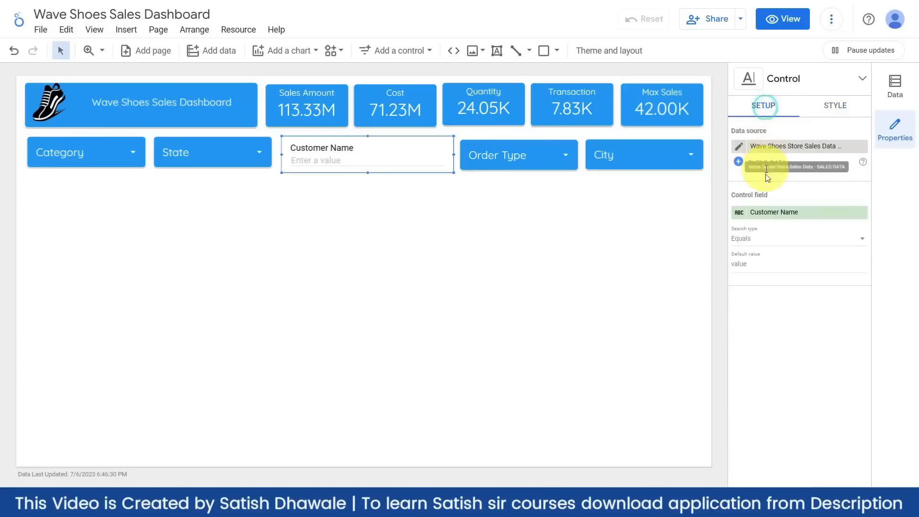
- Rename the input box's Customer Name field to 'Enter Customer Name'
click(737, 213)
text(Enter Customer Name)
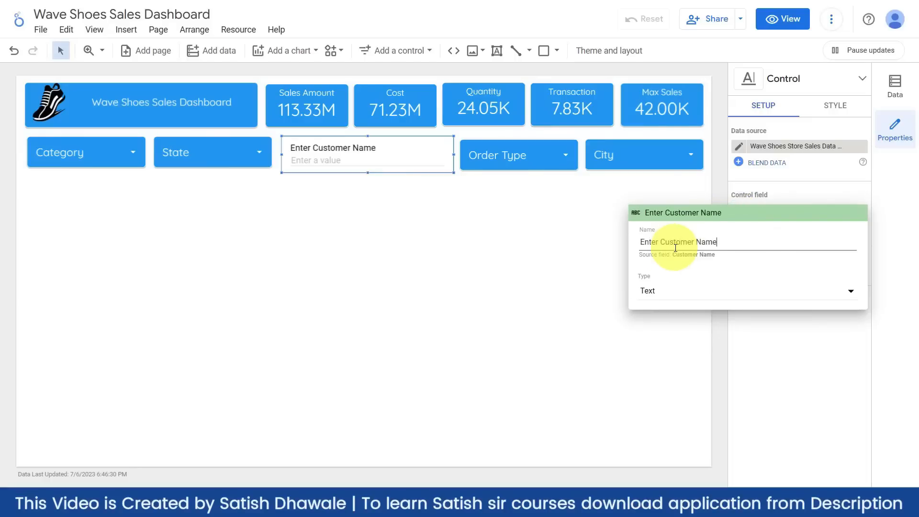
click(267, 216)
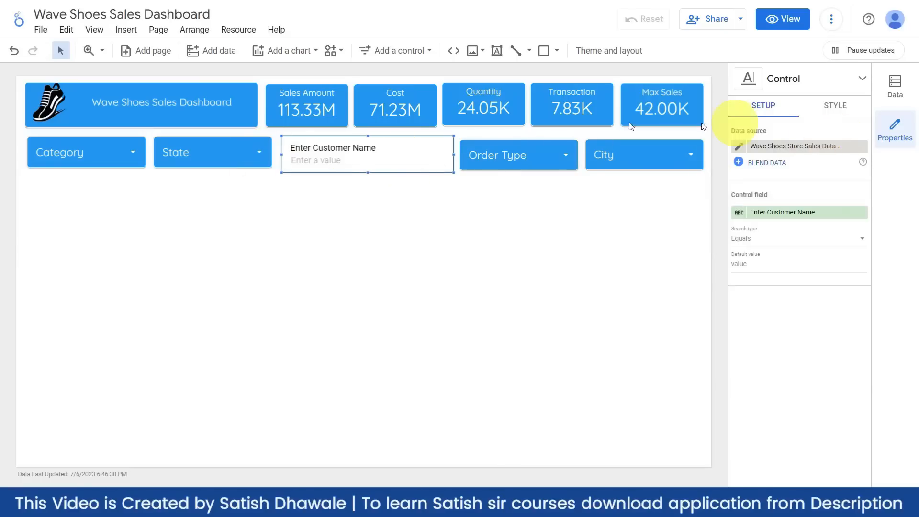
click(837, 108)
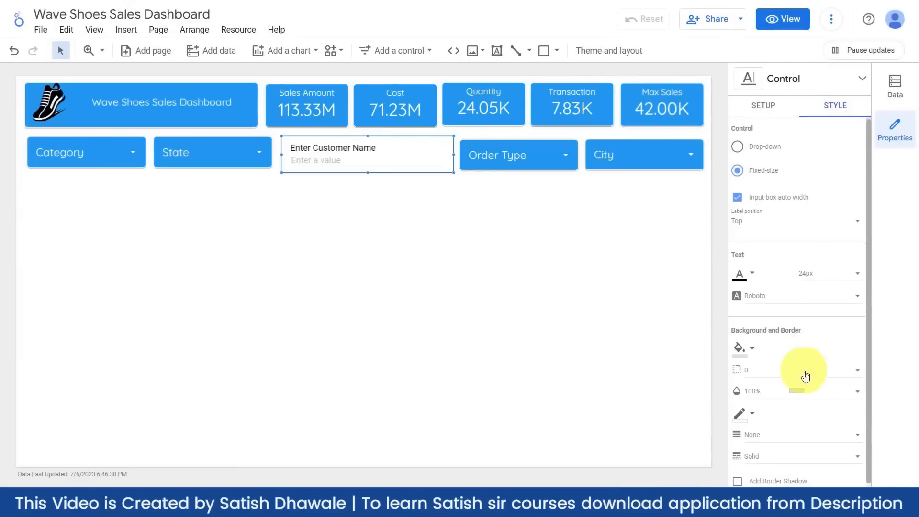
- Round the input box's corners to radius 10
scroll(795, 383, down, 1)
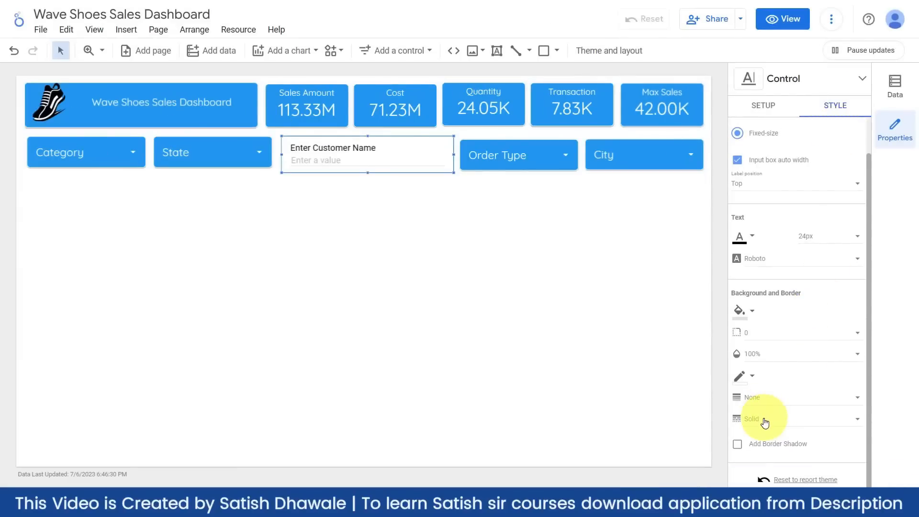
click(758, 338)
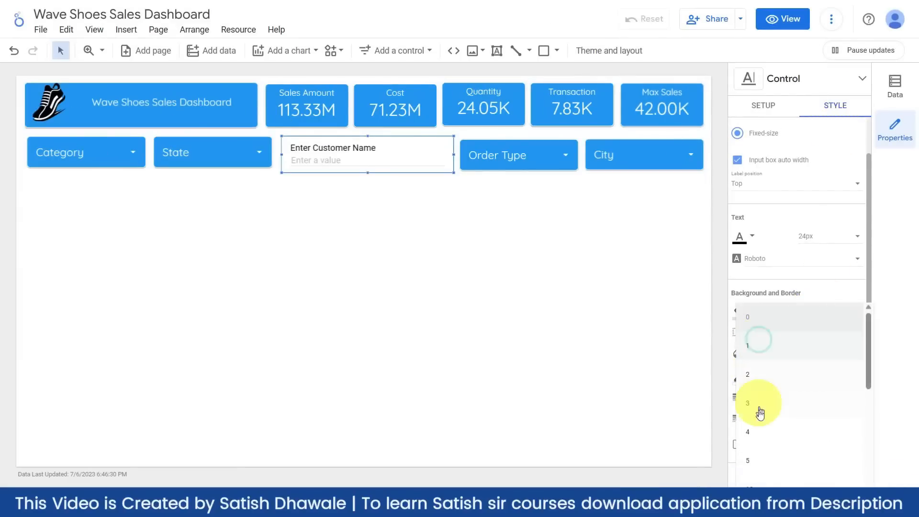
click(756, 476)
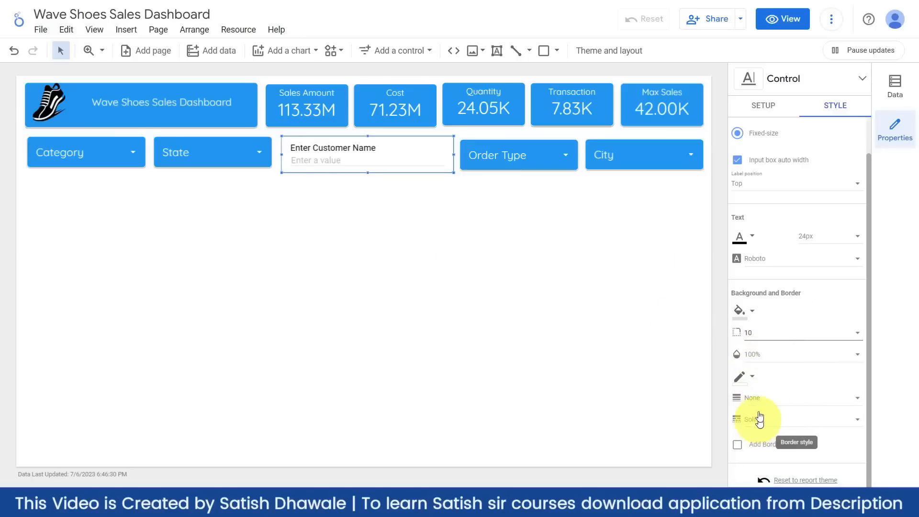
- Give the input box a coloured border of thickness 2 with a drop shadow
click(750, 377)
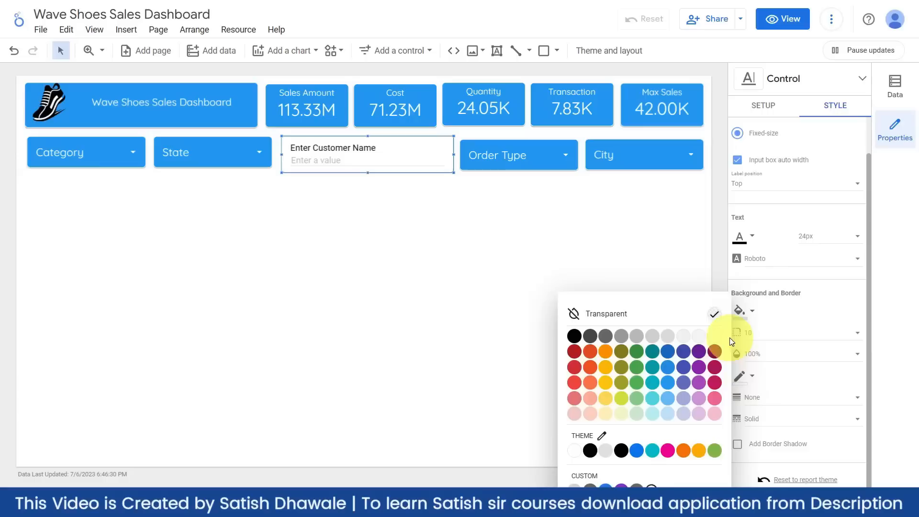
click(713, 336)
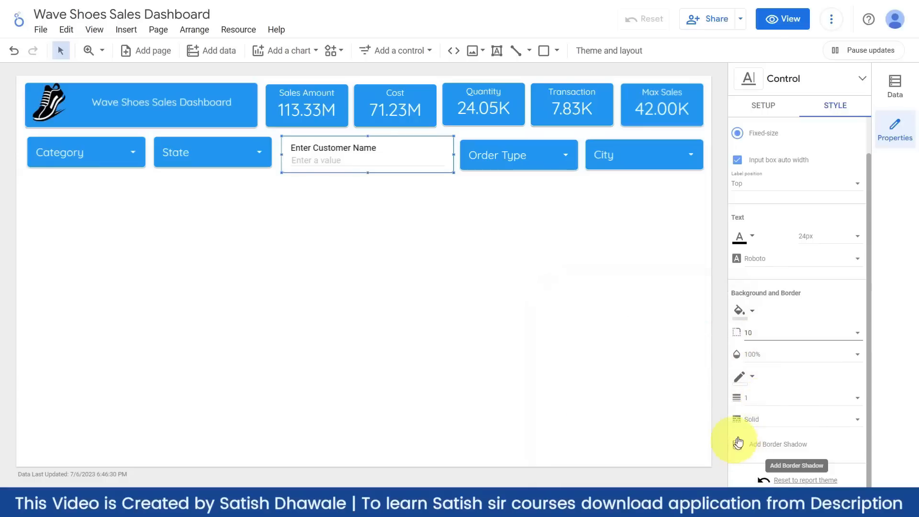
click(738, 443)
click(756, 398)
click(750, 409)
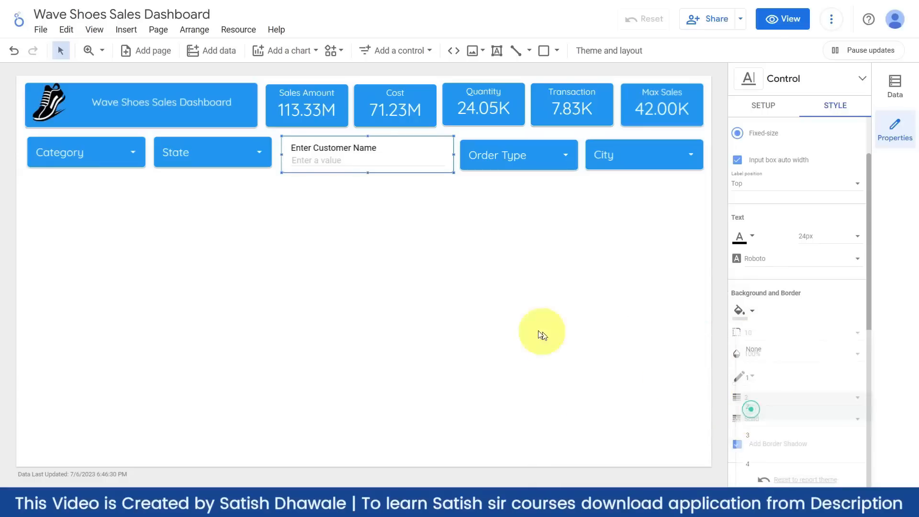
click(495, 296)
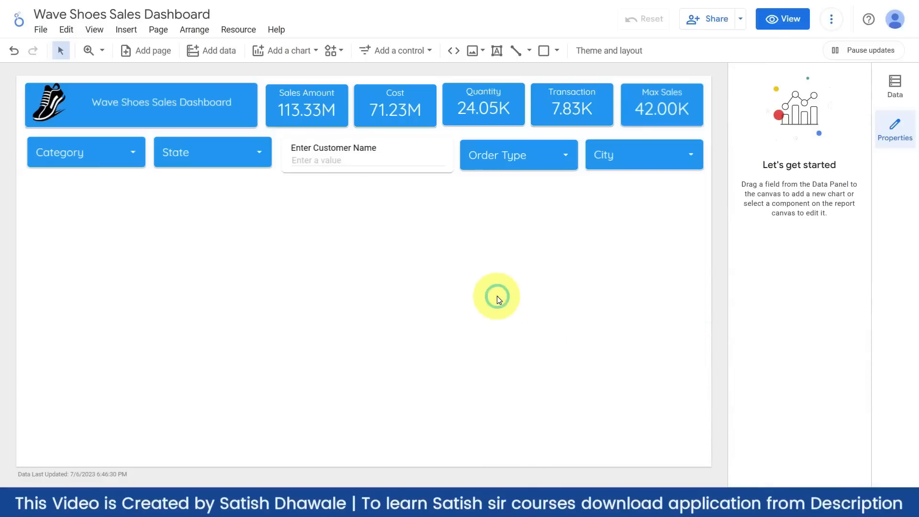
click(384, 151)
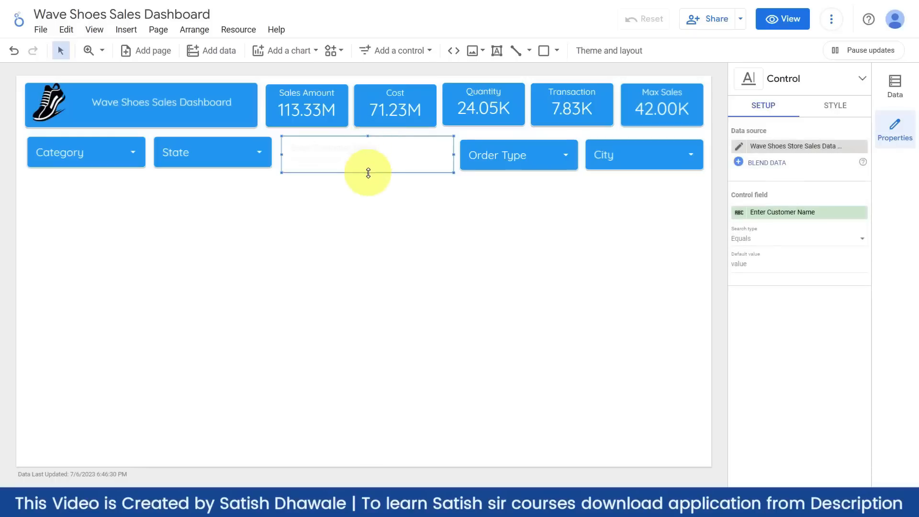
click(375, 212)
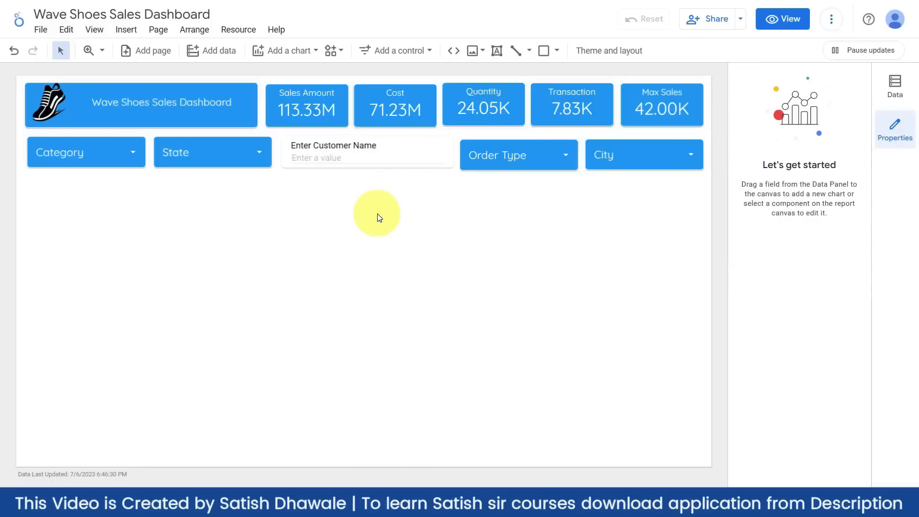
- Shift the Enter Customer Name box slightly left and make it a little shorter
click(369, 144)
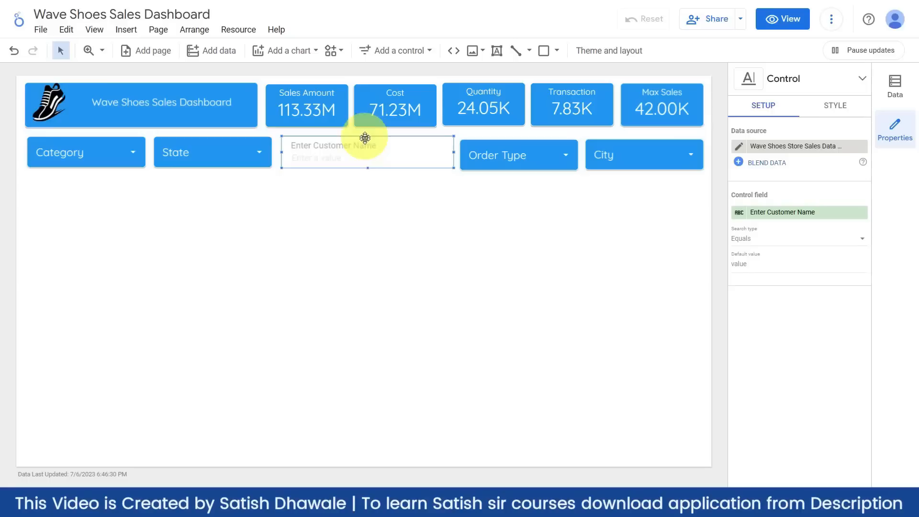
click(366, 206)
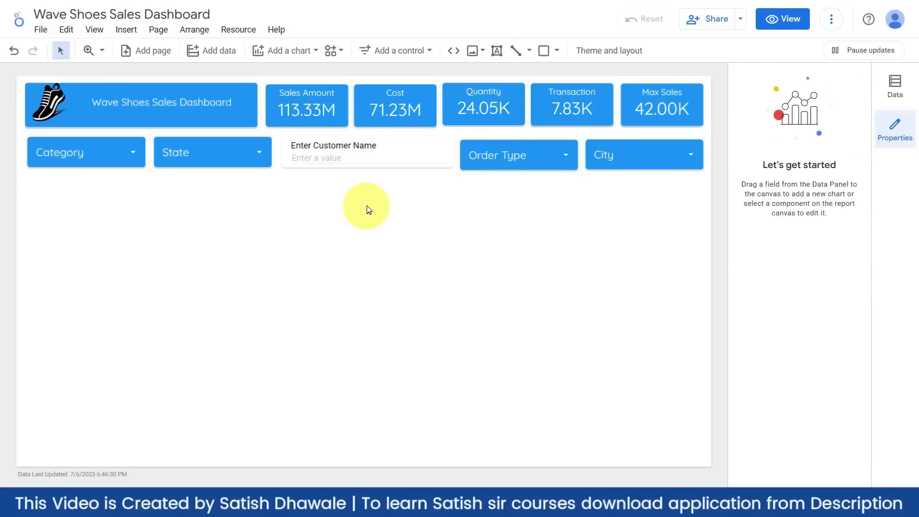
drag(417, 140, 417, 145)
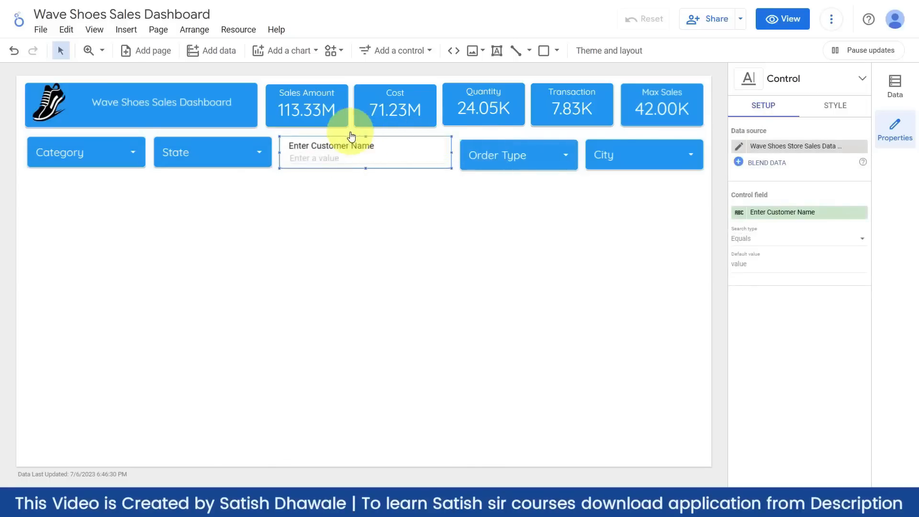
drag(366, 136, 367, 139)
click(394, 211)
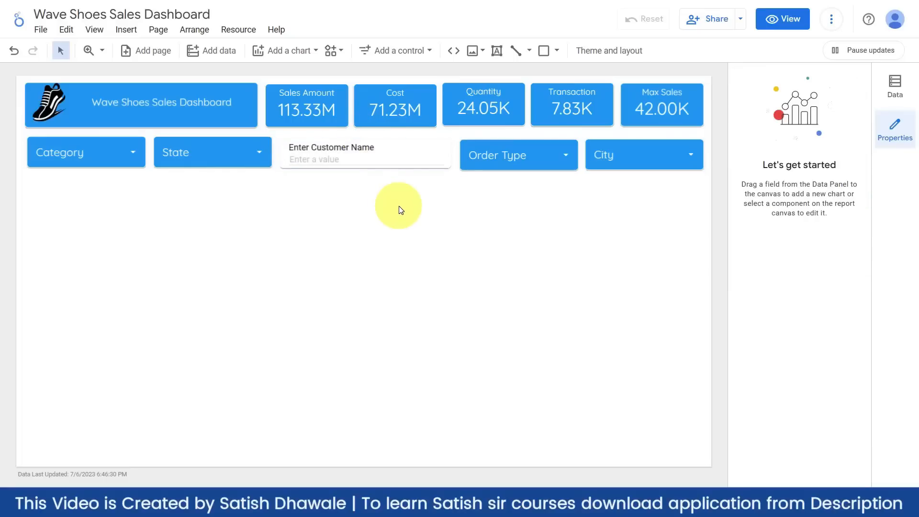
- Reposition the Order Type filter so it lines up with the rest of the filter row
click(532, 143)
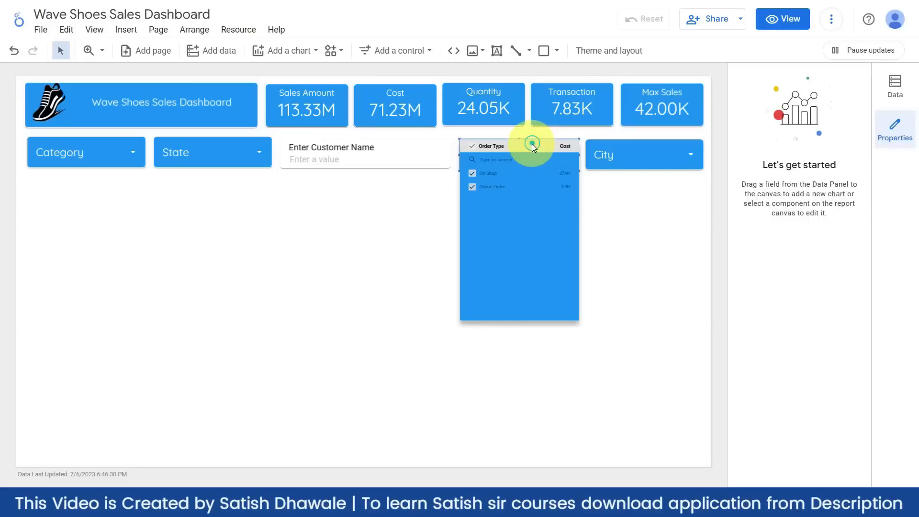
click(534, 137)
drag(525, 150, 525, 158)
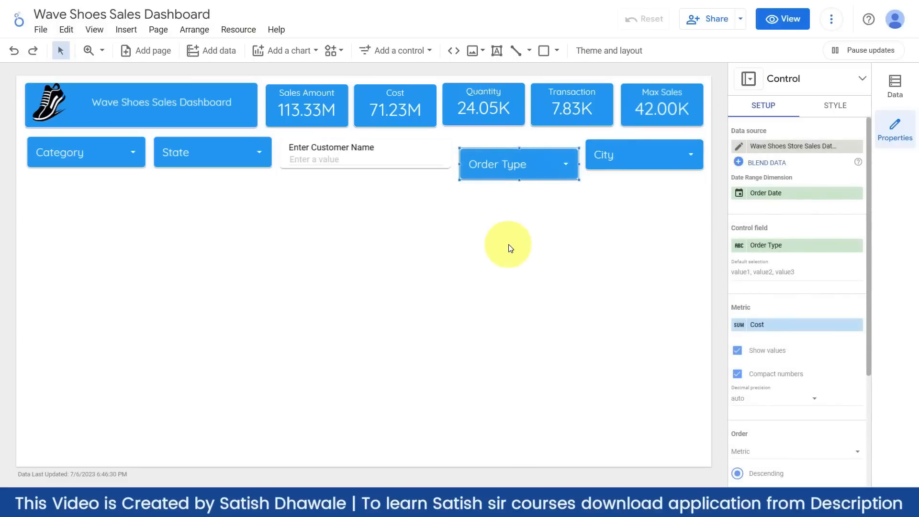
key(Up)
key(Up)
key(Up)
key(Up)
key(Up)
key(Up)
key(Up)
key(Up)
key(Up)
key(Up)
key(Up)
key(Up)
key(Up)
key(Up)
key(Up)
key(Up)
key(Up)
key(Up)
key(Up)
key(Up)
key(Up)
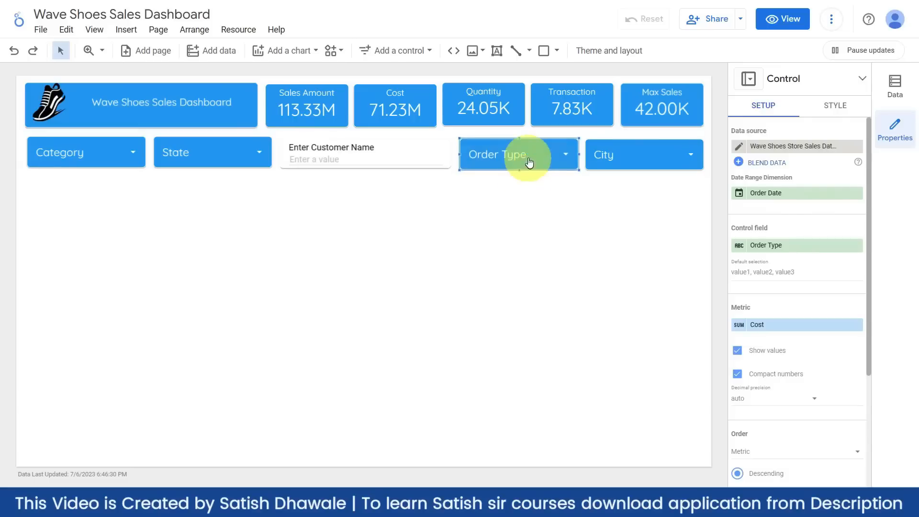
click(318, 249)
click(429, 52)
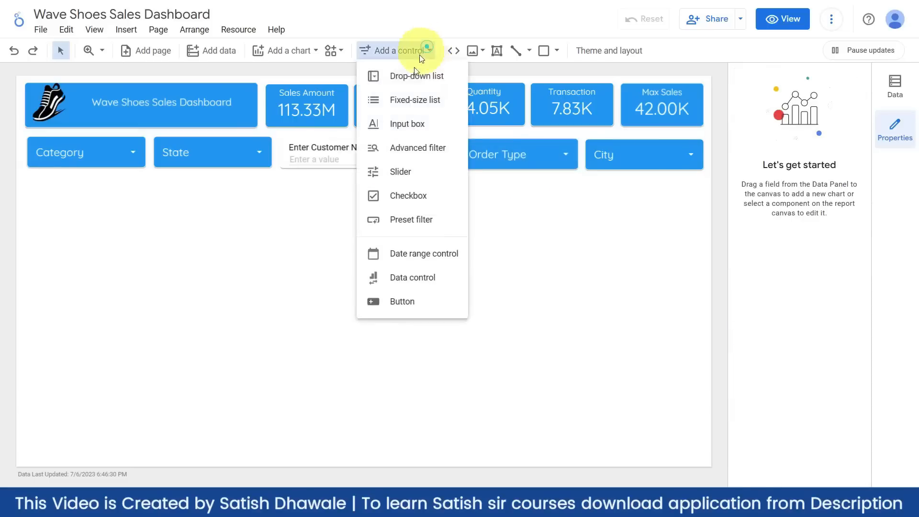
click(407, 252)
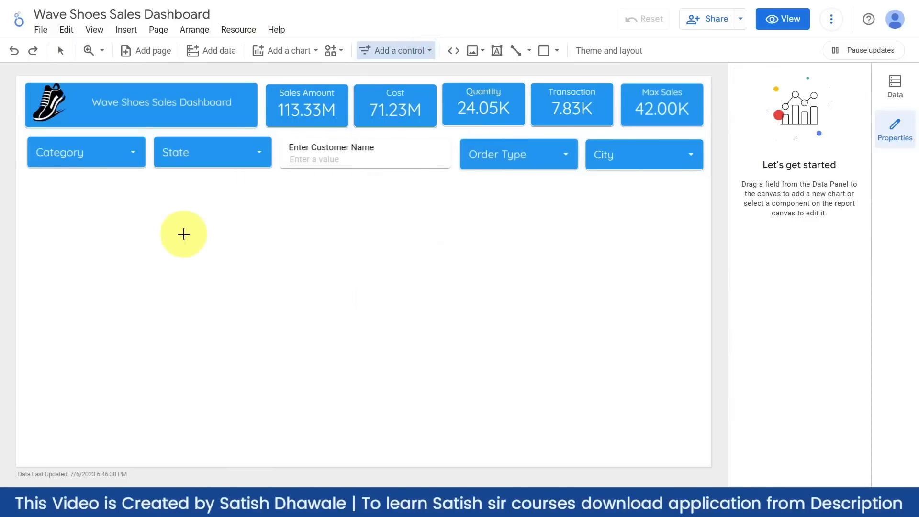
click(183, 233)
drag(291, 253, 385, 284)
click(378, 263)
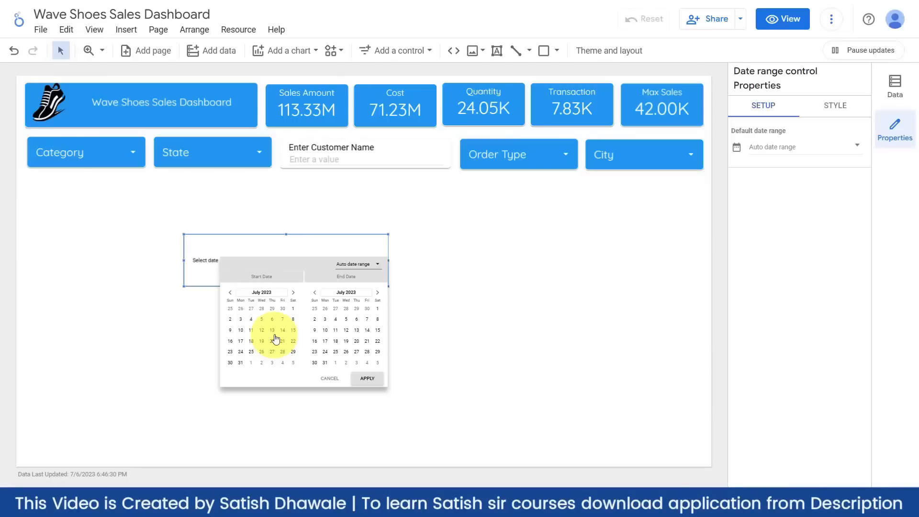
click(334, 379)
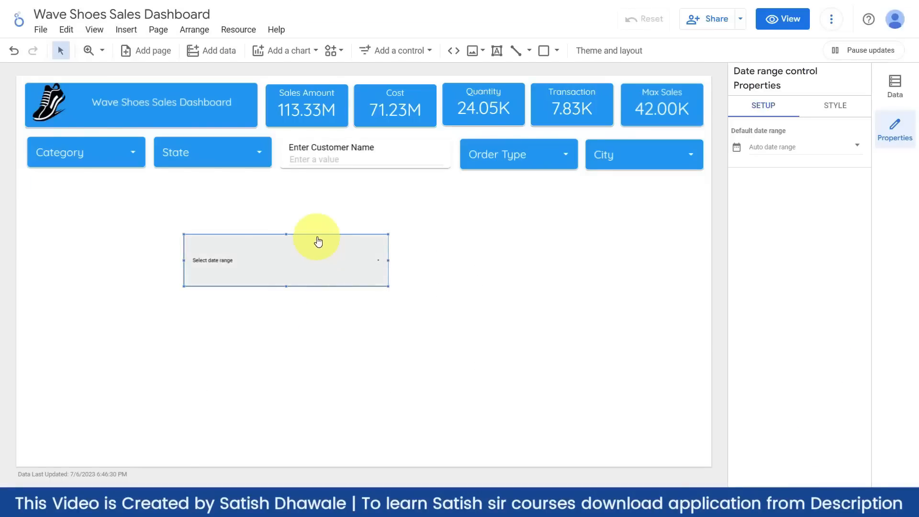
key(Delete)
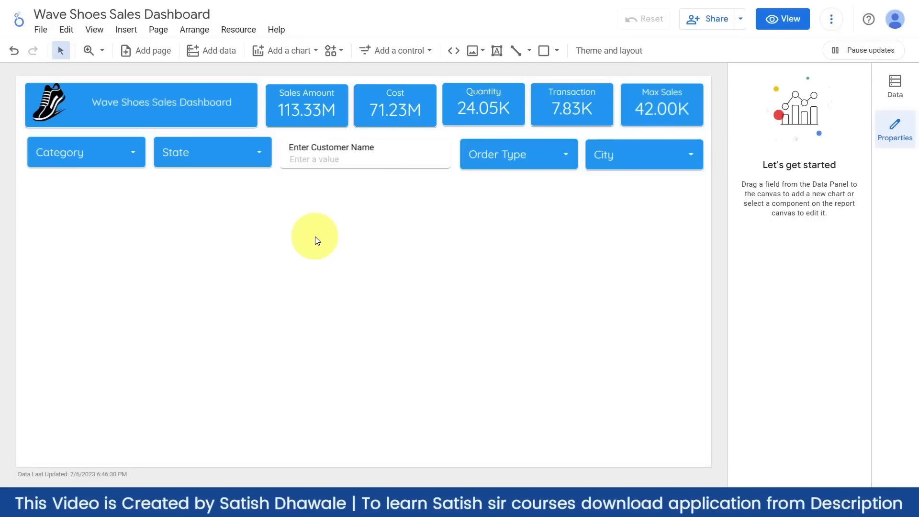
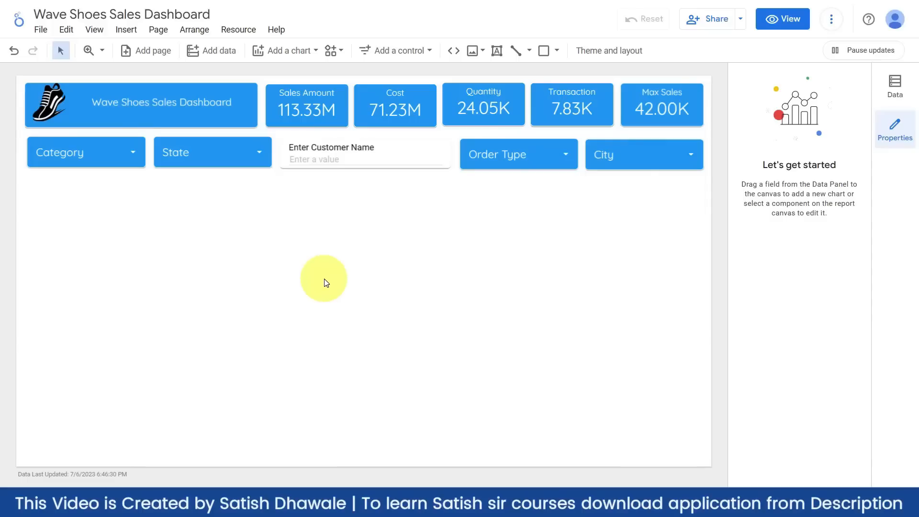
- Place a pie chart below the filter controls, initially showing Cost by City
click(311, 53)
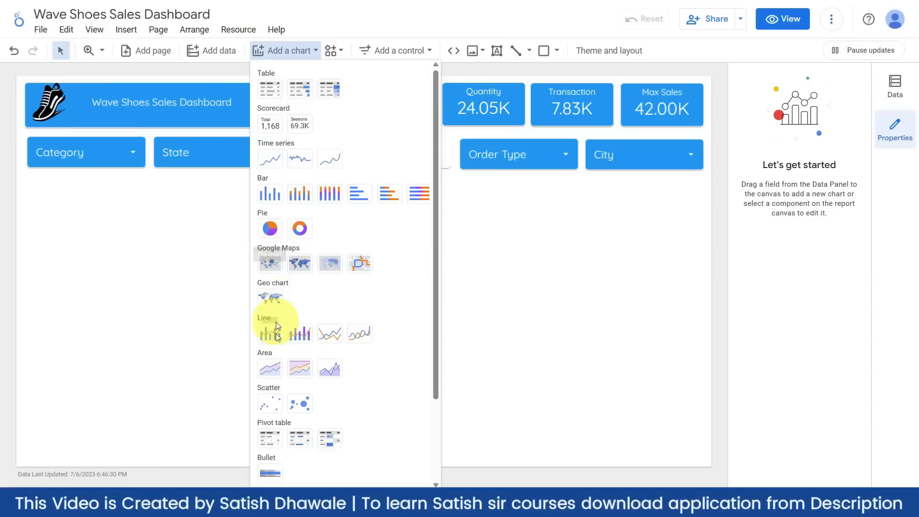
click(271, 229)
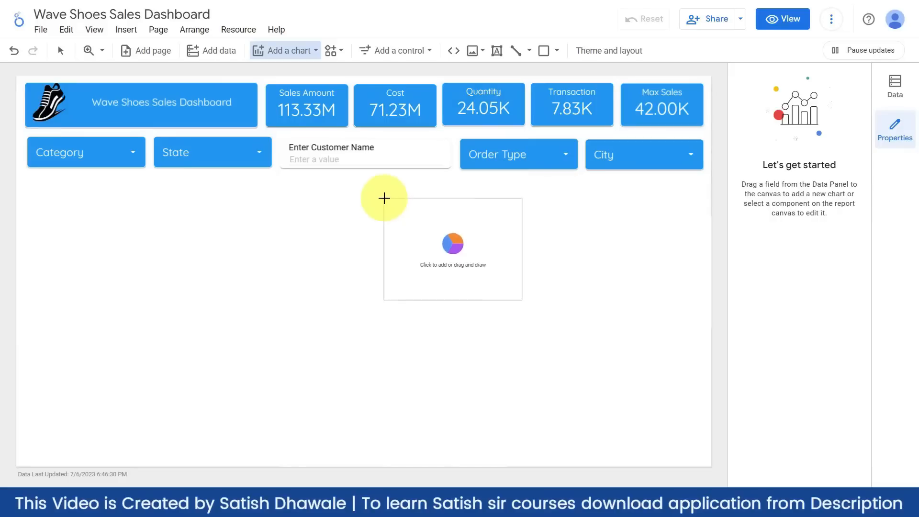
drag(391, 190, 630, 363)
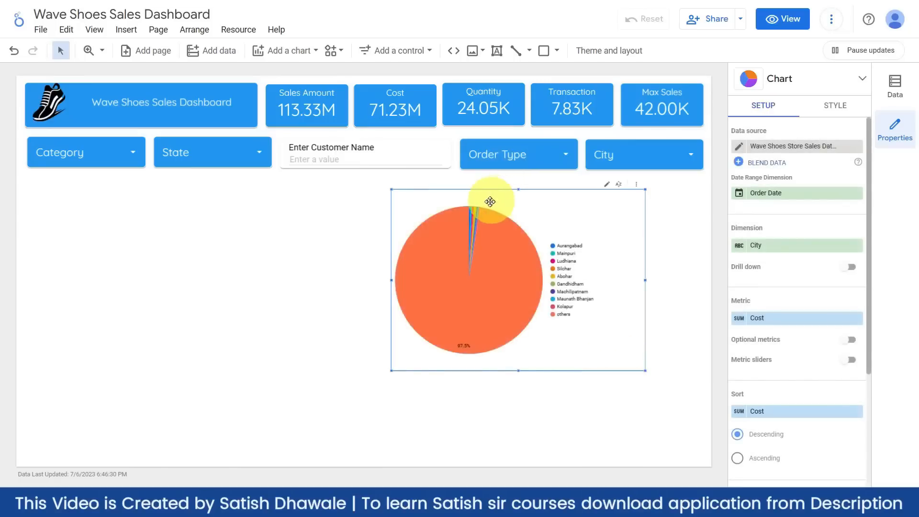
- Move the pie chart to the right side and break it down by Product instead of City
drag(523, 200, 432, 206)
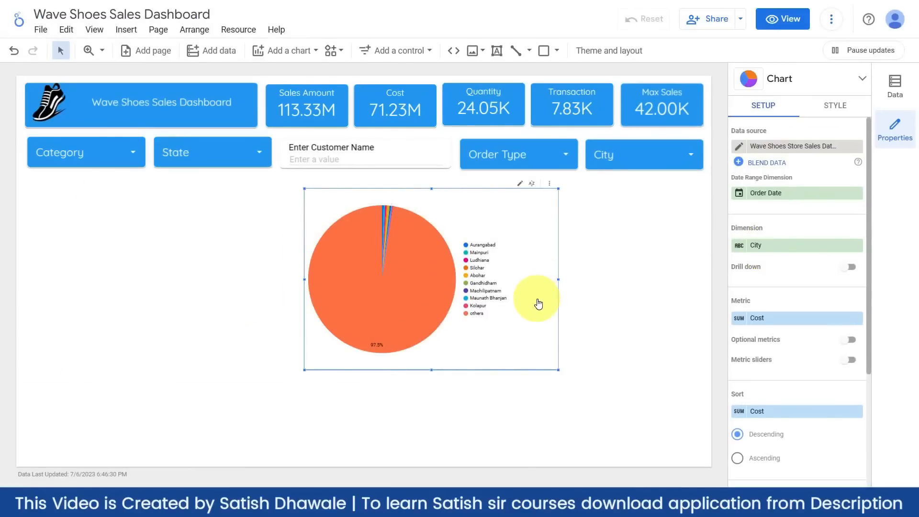
click(784, 247)
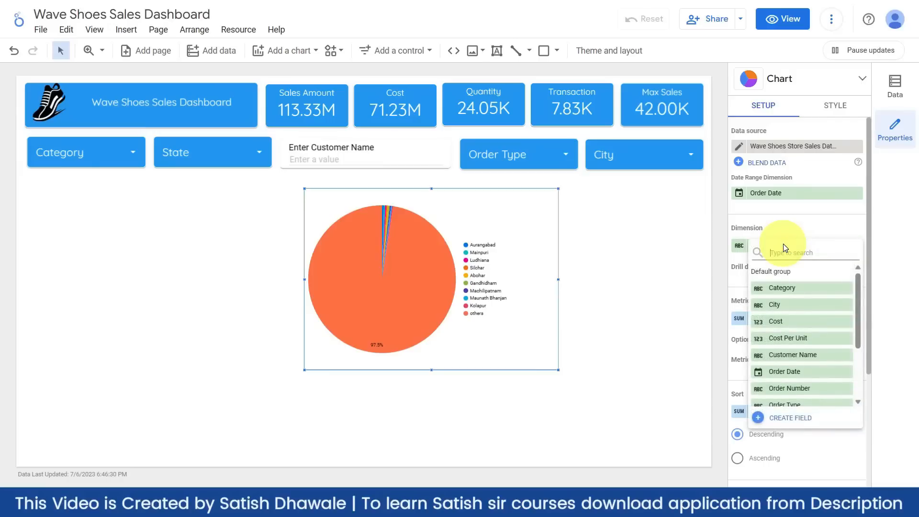
click(787, 287)
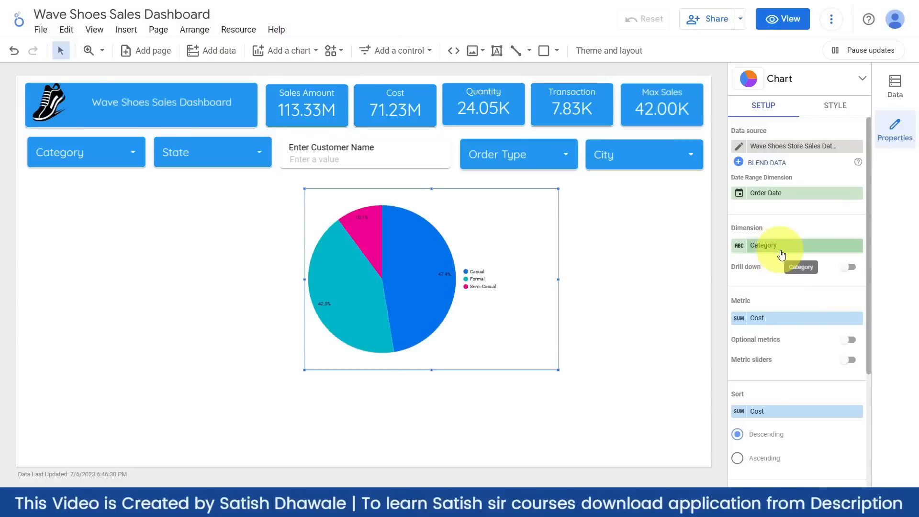
drag(482, 217, 615, 210)
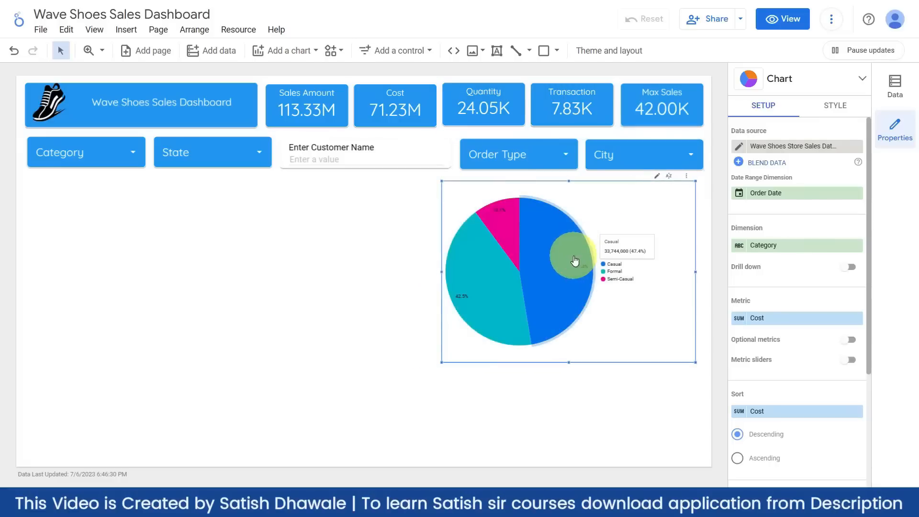
click(774, 245)
scroll(784, 354, down, 2)
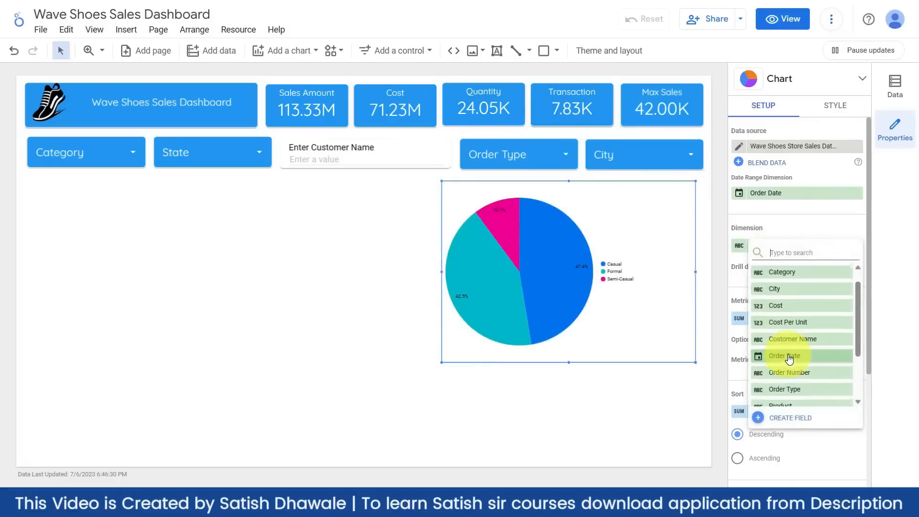
click(782, 377)
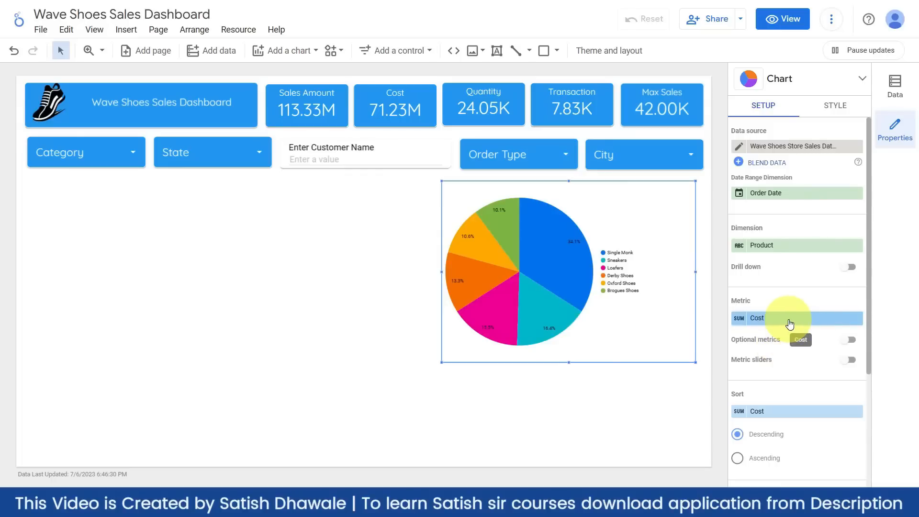
- Size the pie slices by Sales Amount
click(789, 324)
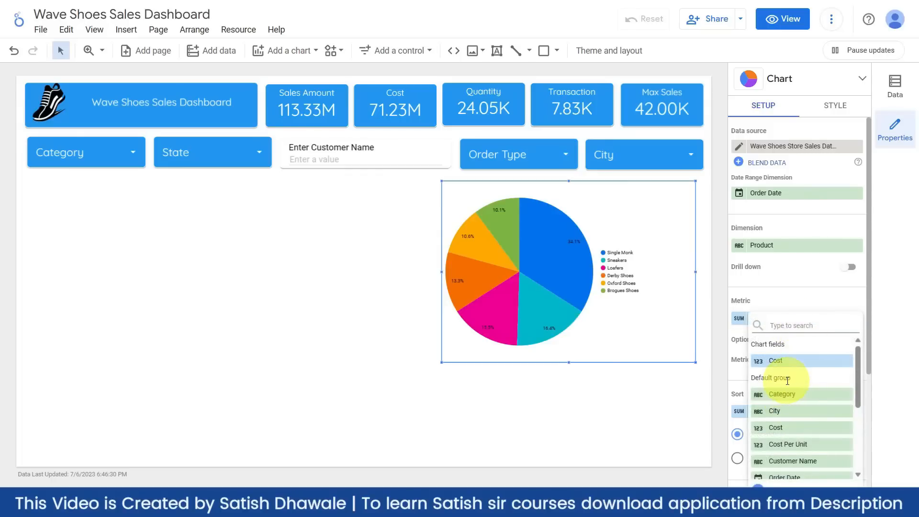
text(sa)
click(787, 362)
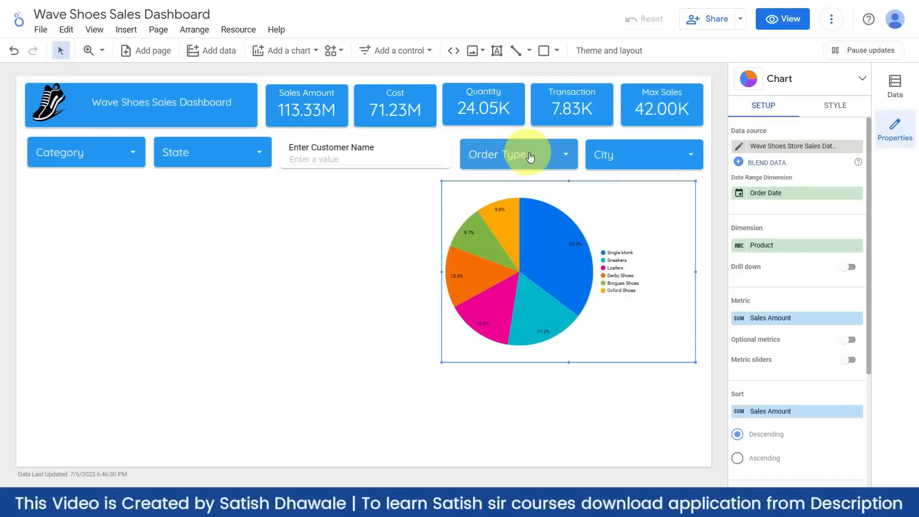
- Try Single color and Slice order colouring on the pie, then return to Dimension values
click(836, 104)
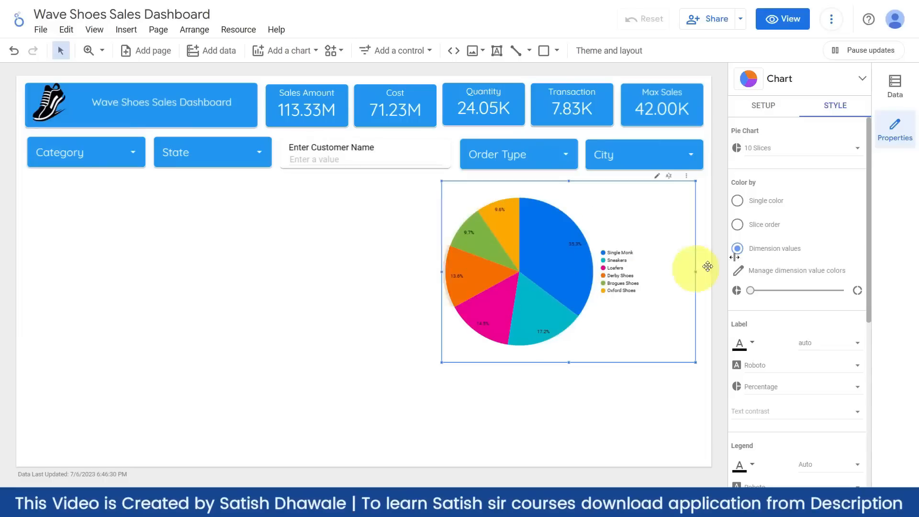
click(764, 201)
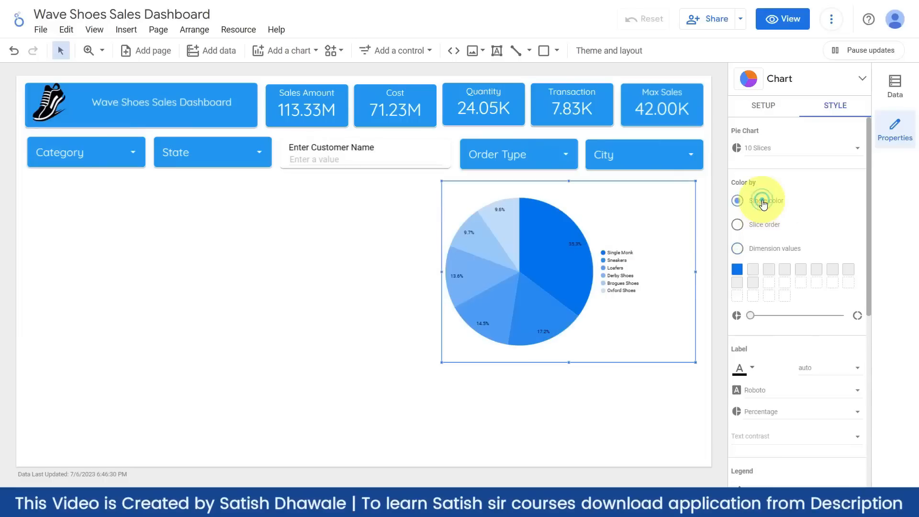
click(764, 225)
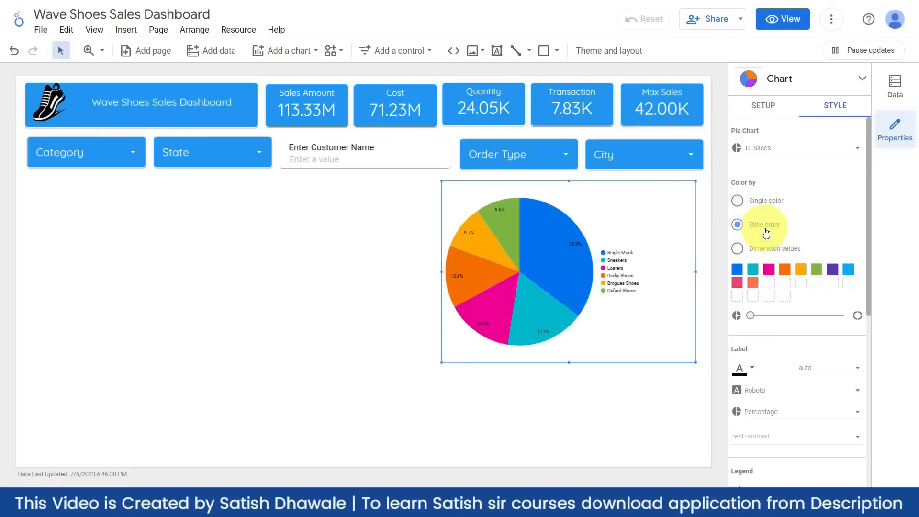
click(753, 253)
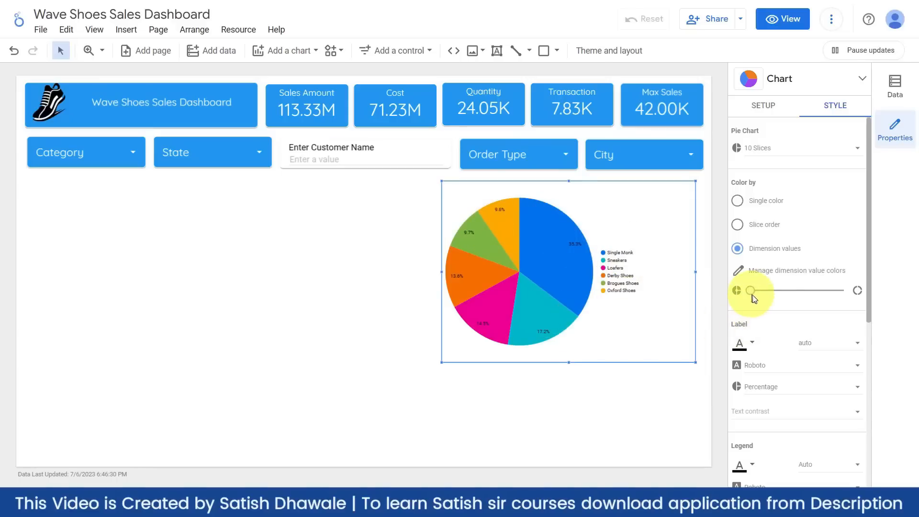
click(779, 105)
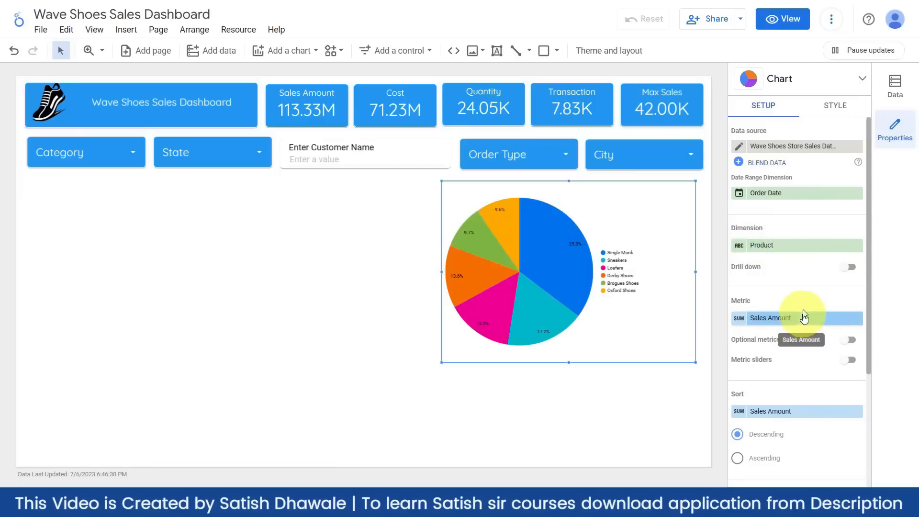
click(830, 108)
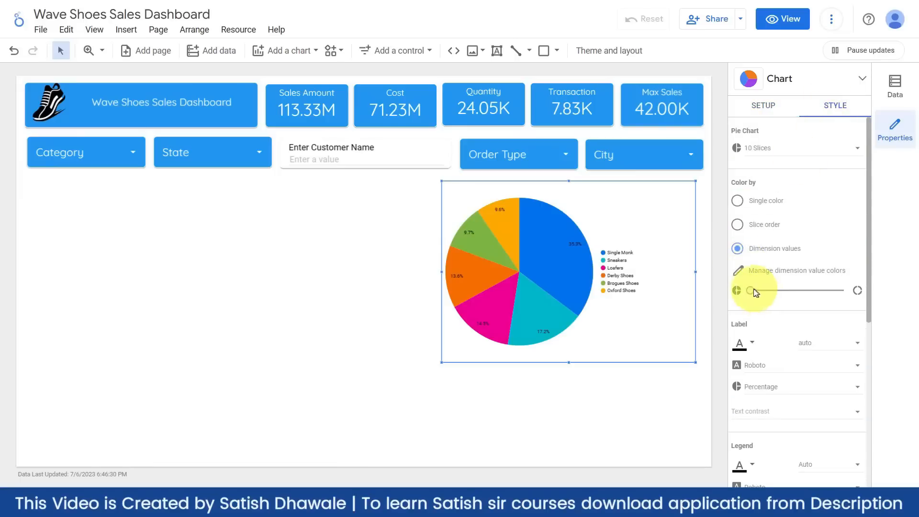
- Widen the pie's centre hole into a donut and set slice labels to 18px
drag(765, 291, 795, 290)
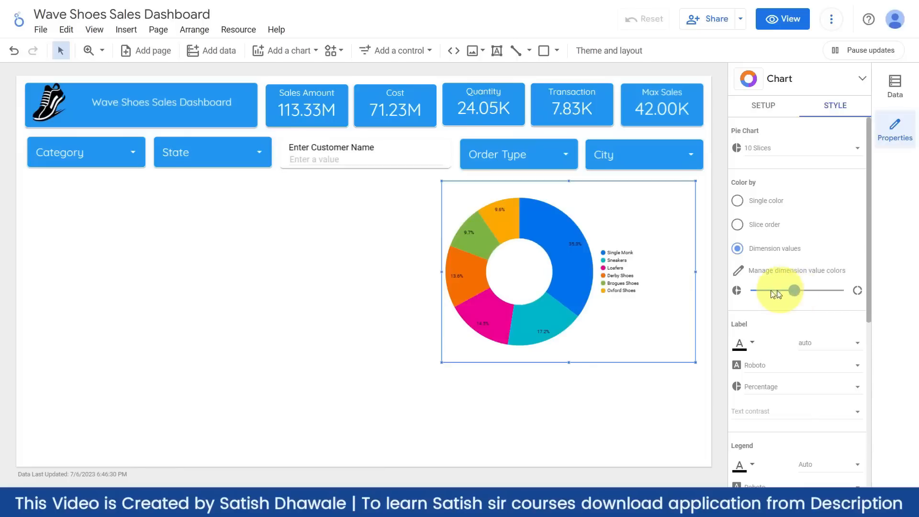
click(803, 291)
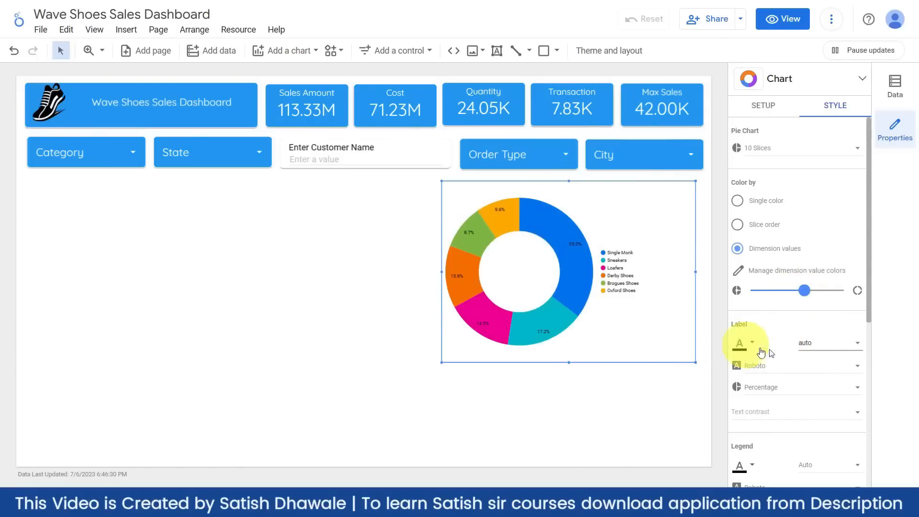
click(832, 345)
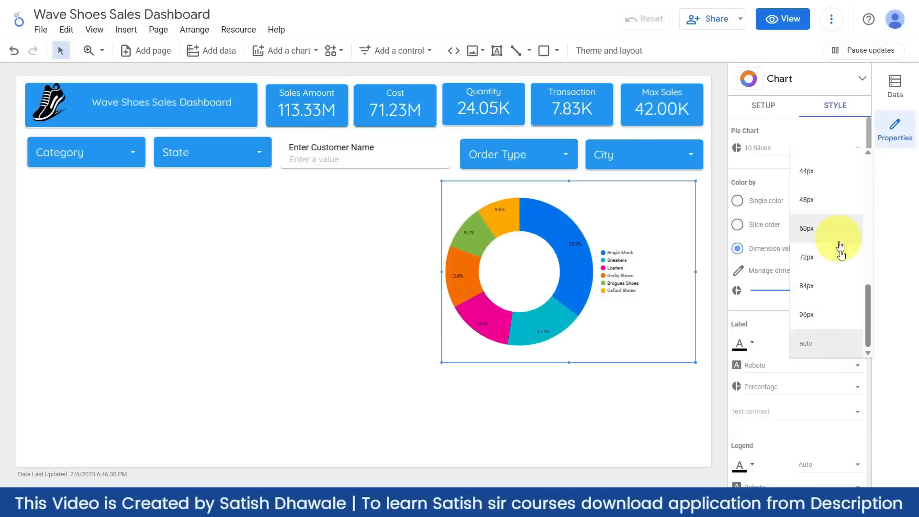
drag(866, 315, 856, 220)
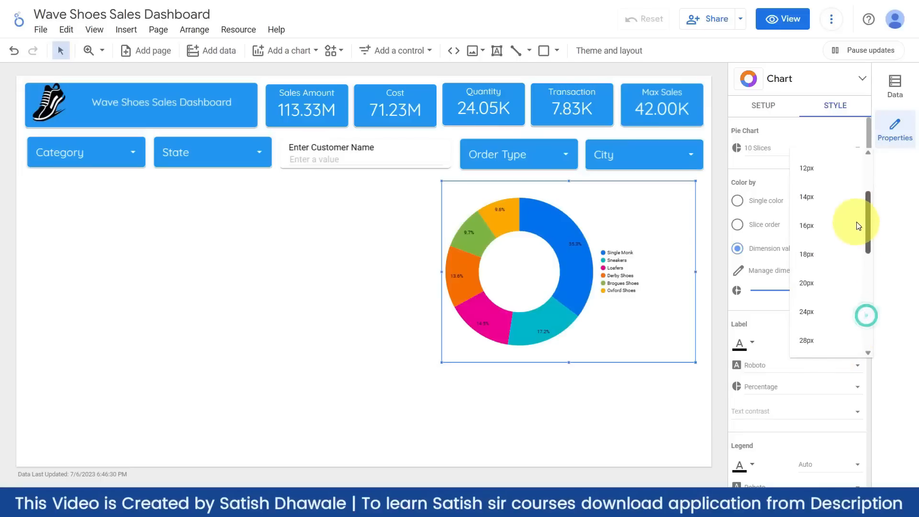
click(811, 239)
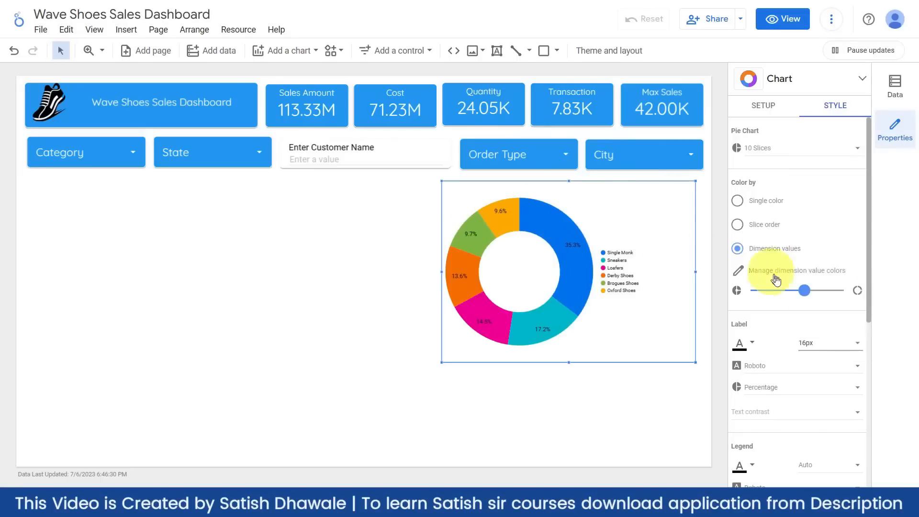
click(831, 346)
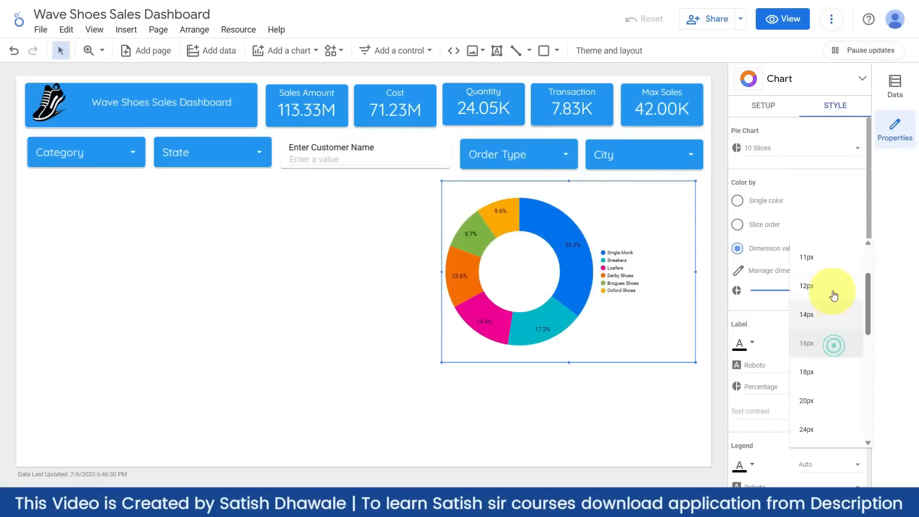
click(810, 371)
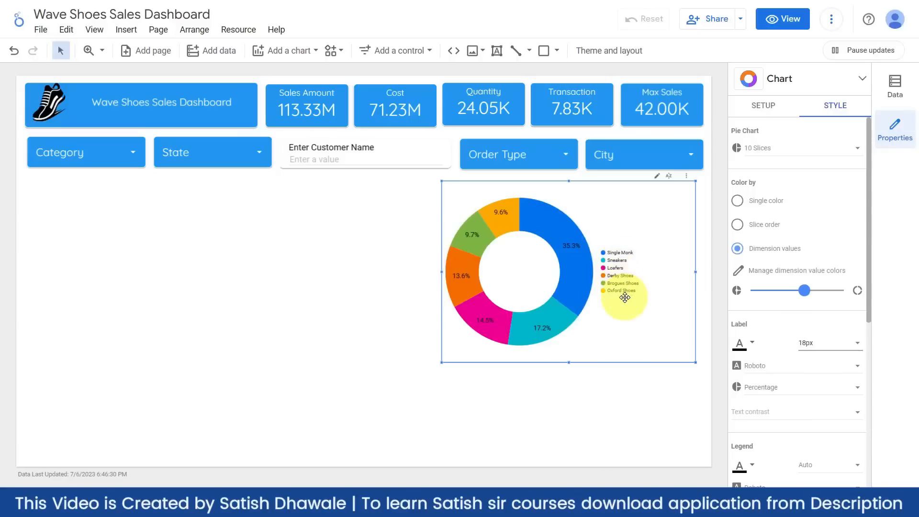
- Set the donut chart's product legend text to 30px
scroll(857, 404, down, 1)
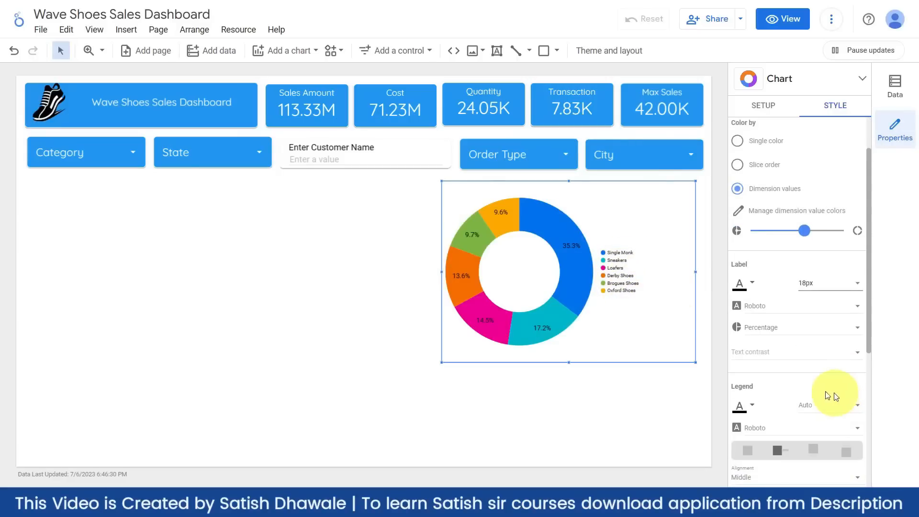
scroll(827, 397, down, 1)
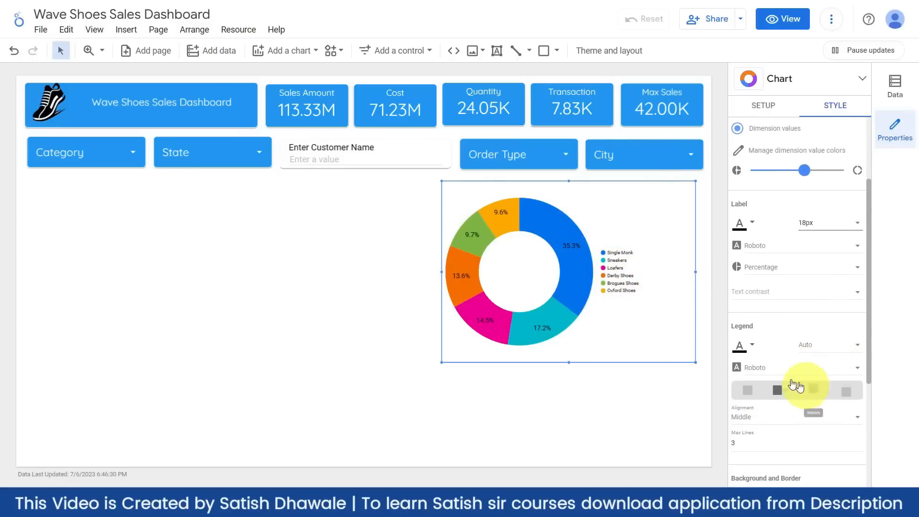
click(812, 352)
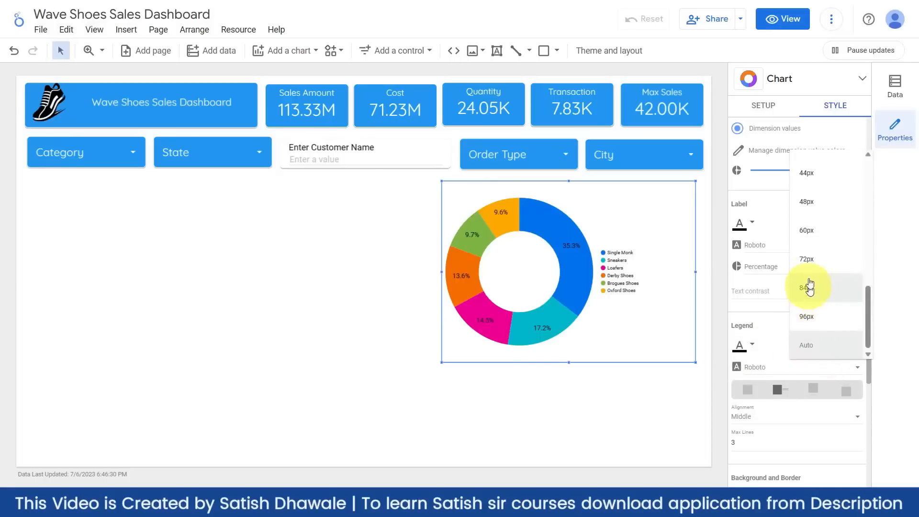
scroll(811, 211, up, 3)
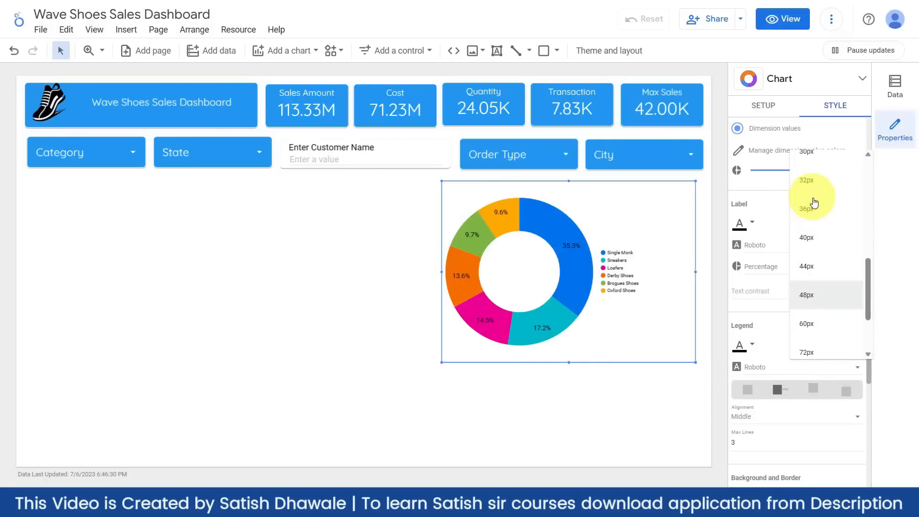
click(813, 221)
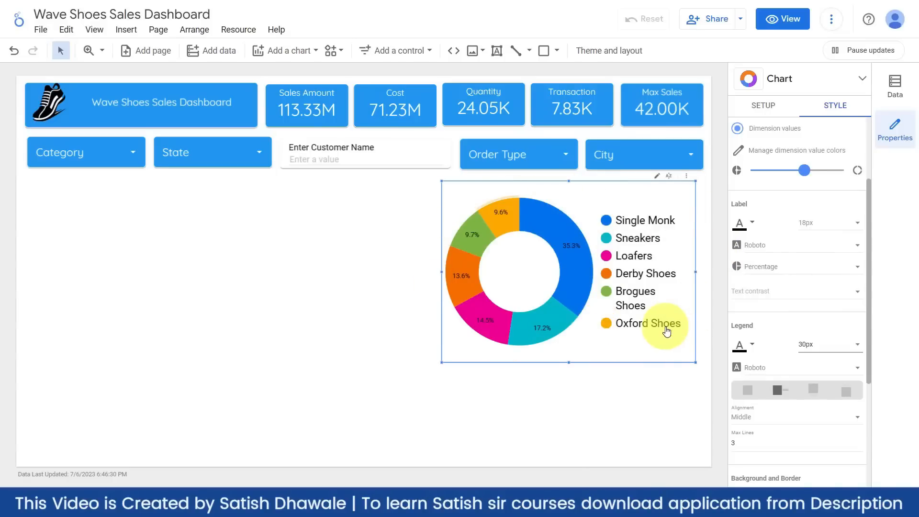
scroll(809, 325, down, 3)
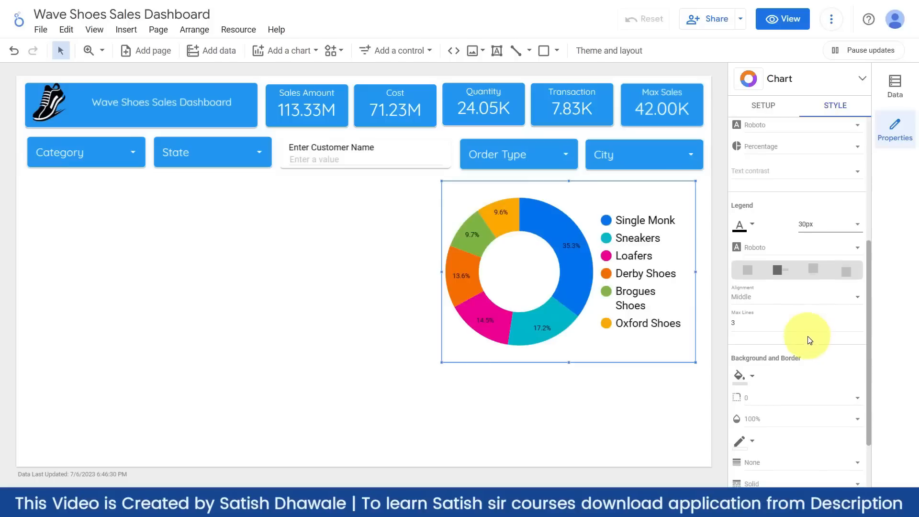
scroll(800, 321, down, 3)
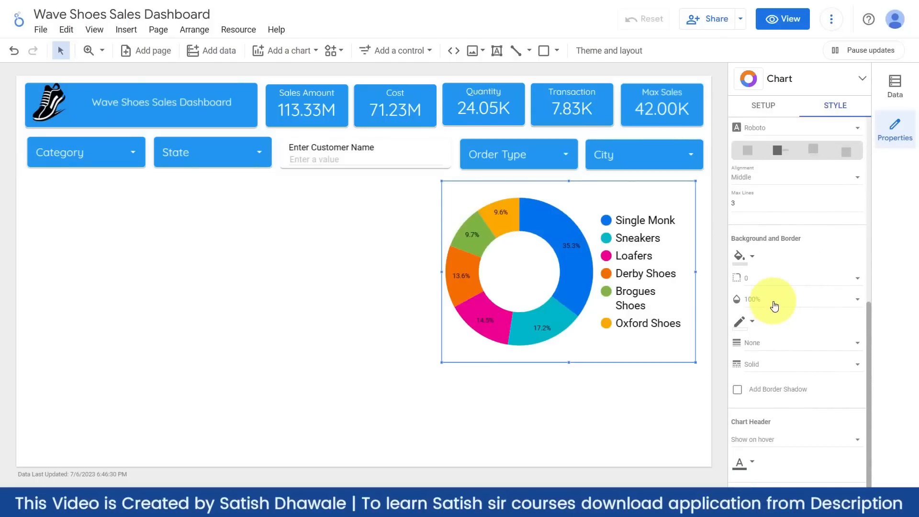
- Round the donut chart's corners to 10 and add a theme-coloured, weight-2 border with shadow
click(750, 258)
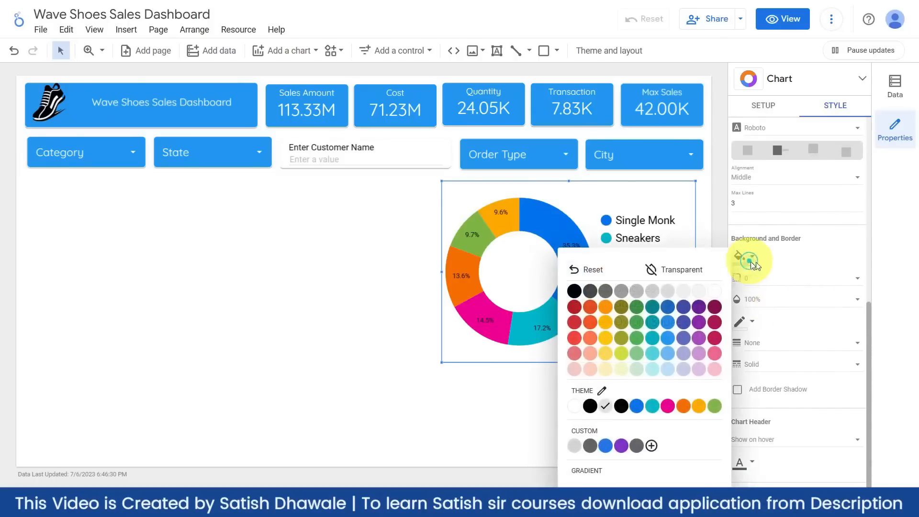
click(712, 270)
scroll(775, 262, up, 4)
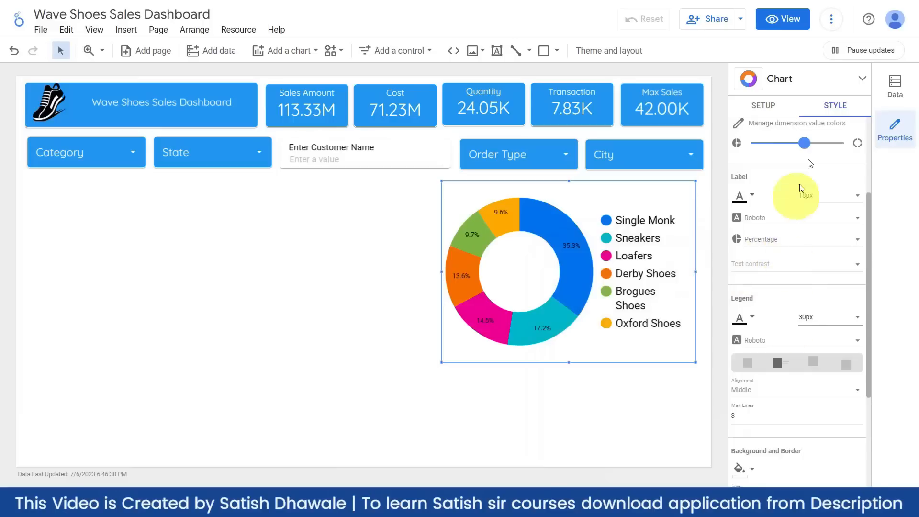
scroll(806, 371, down, 5)
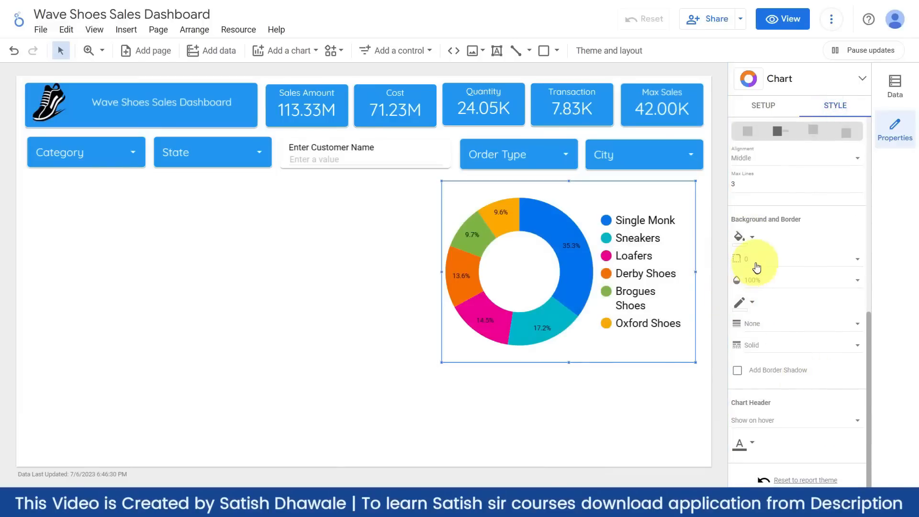
click(755, 261)
click(759, 431)
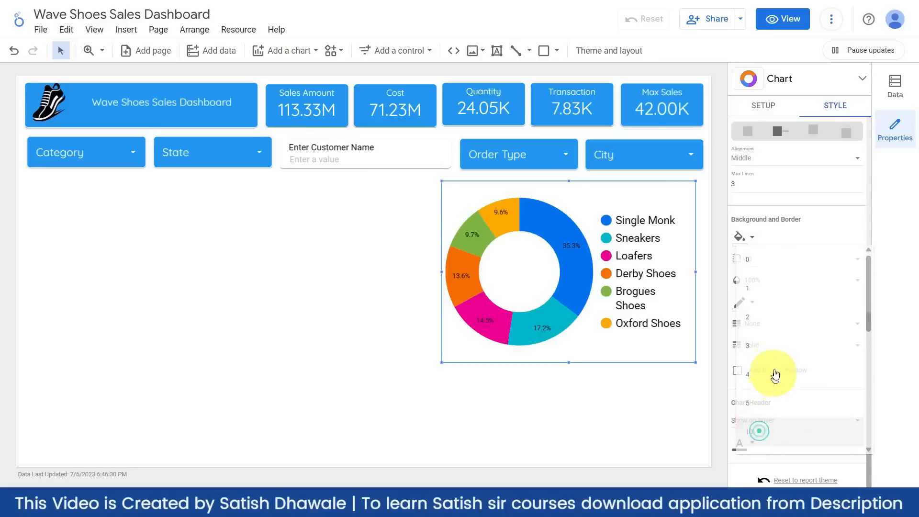
click(751, 303)
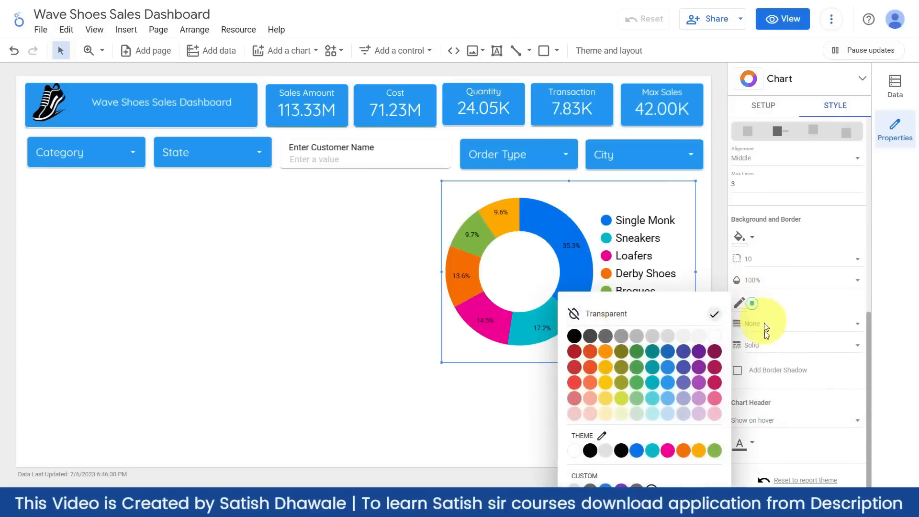
click(581, 451)
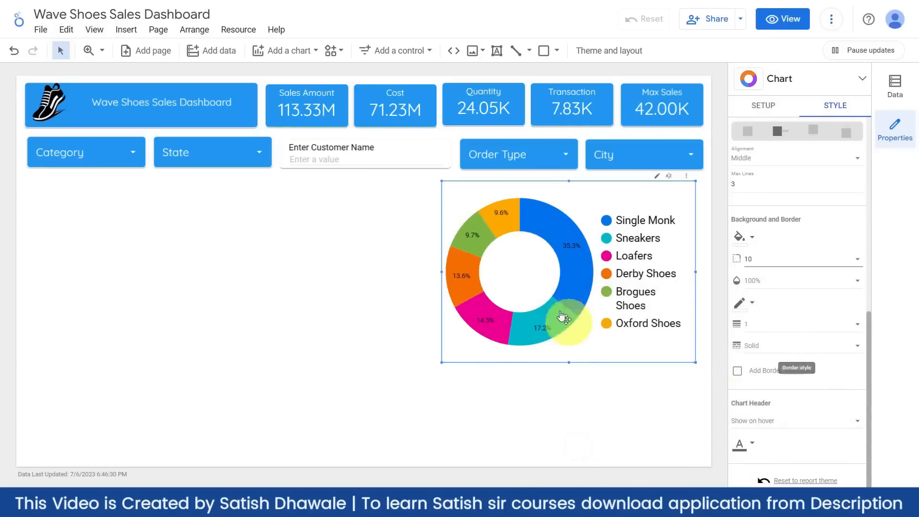
click(771, 325)
click(766, 355)
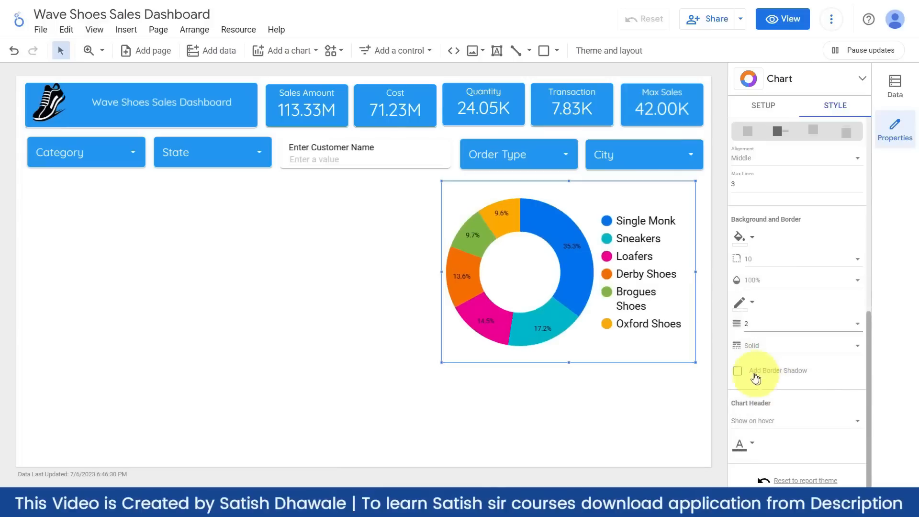
click(737, 370)
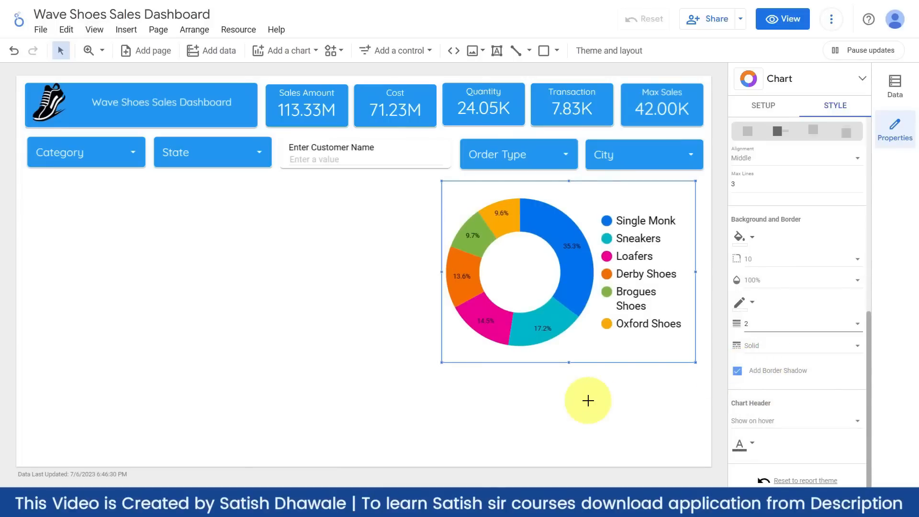
- Nudge the donut chart slightly right and up to line up with the filters
click(588, 401)
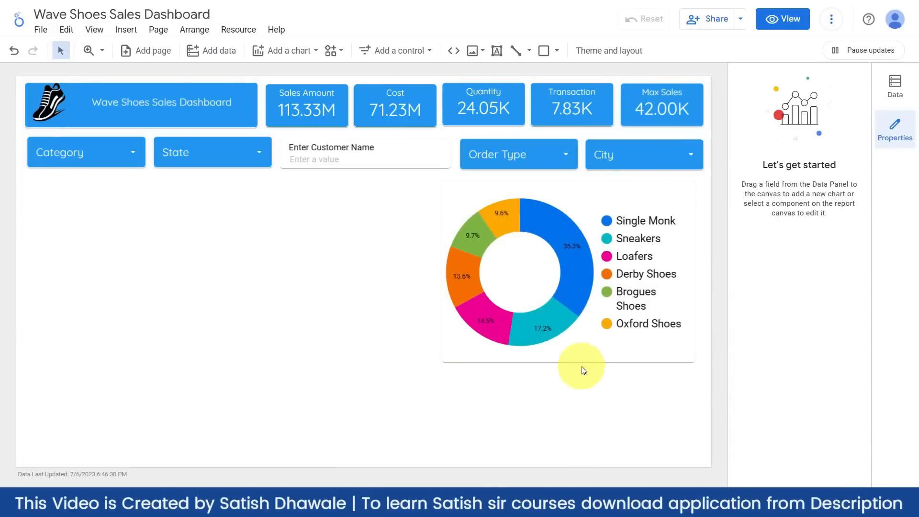
drag(580, 353, 586, 352)
click(583, 413)
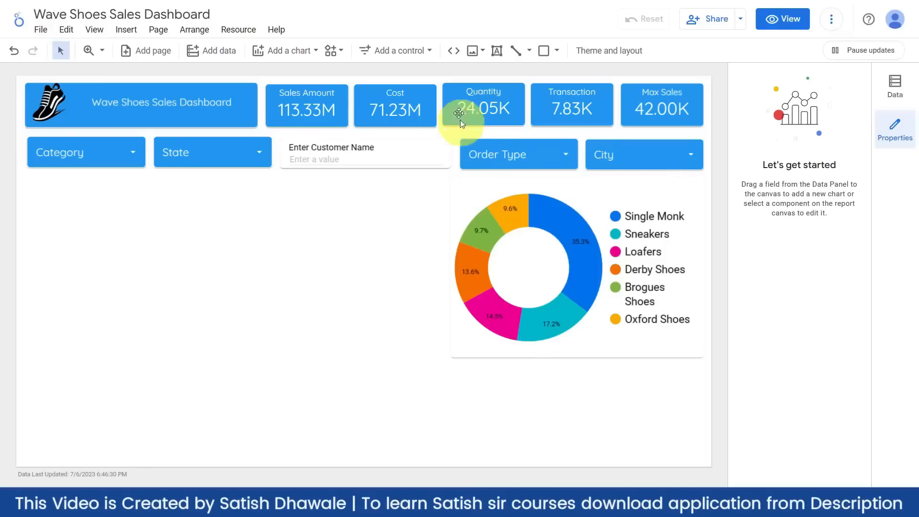
- Insert a column chart to the left of the donut and enlarge it
click(423, 52)
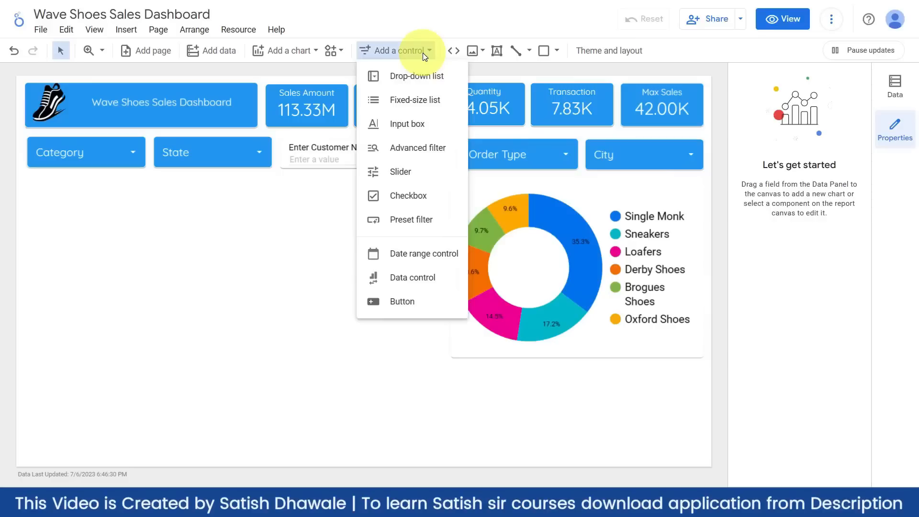
click(423, 53)
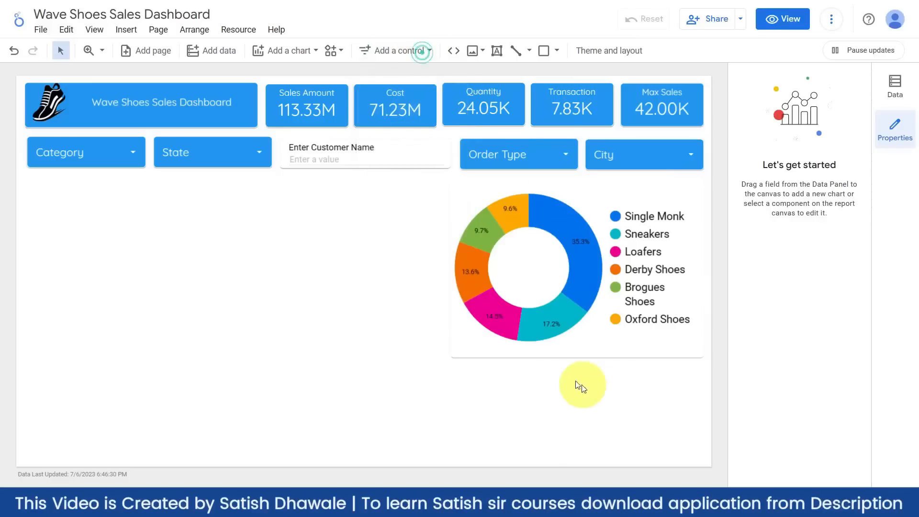
click(306, 53)
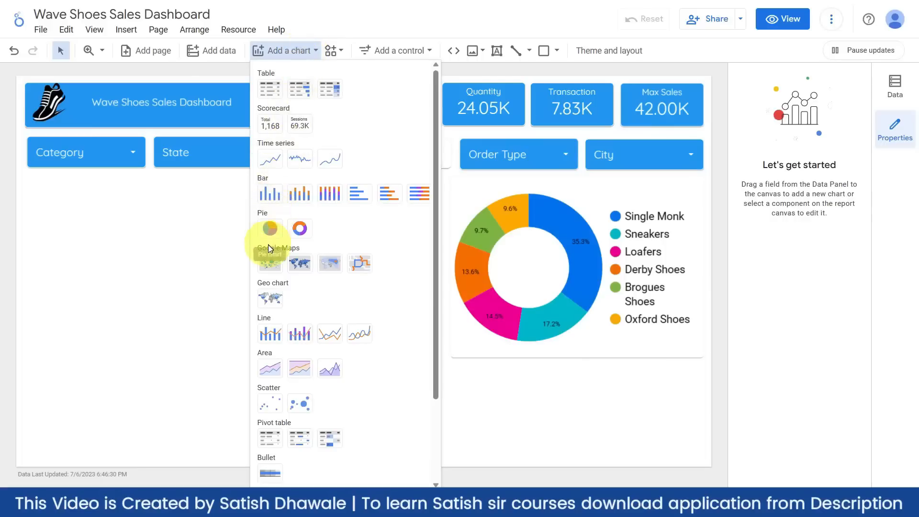
click(271, 200)
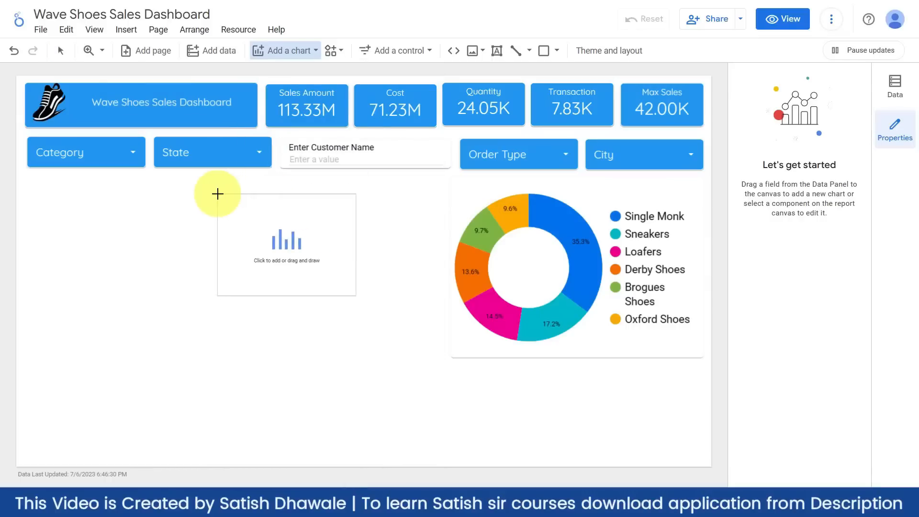
click(213, 193)
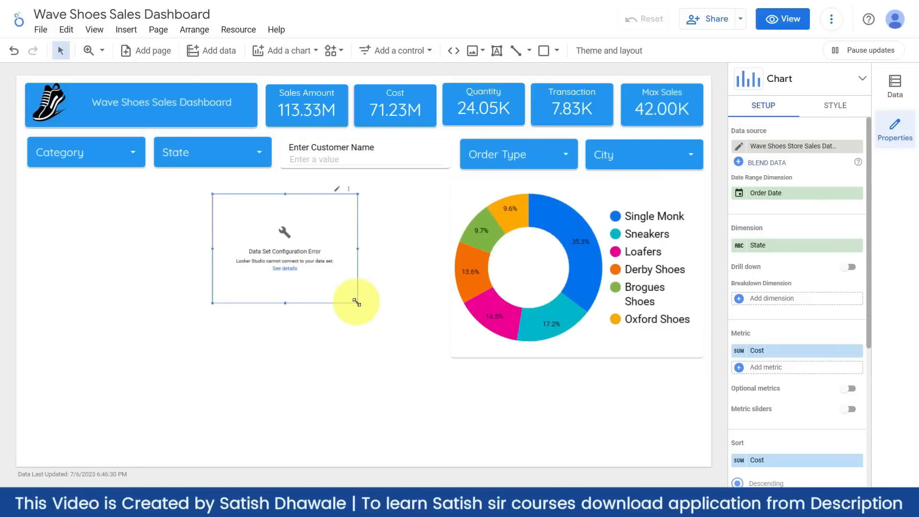
drag(357, 302, 431, 352)
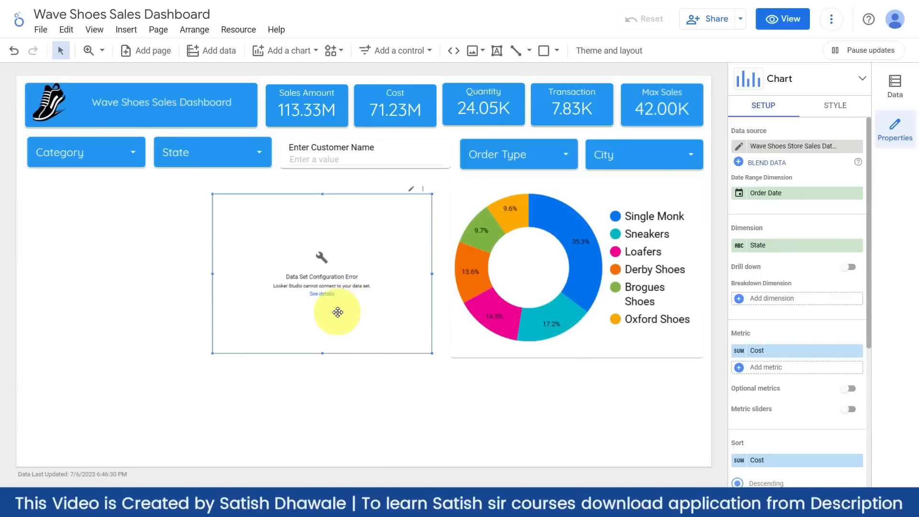
- Set the column chart's dimension to Product and its metric to Quantity
click(758, 247)
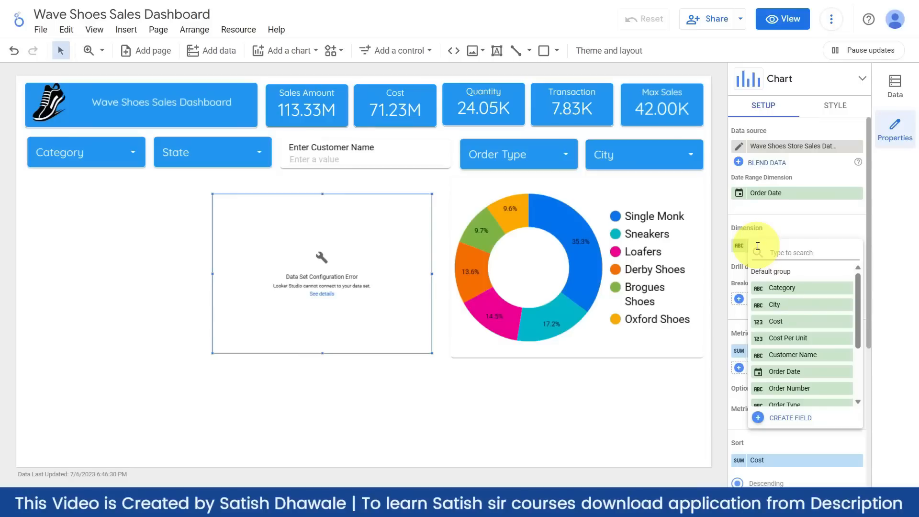
text(produ)
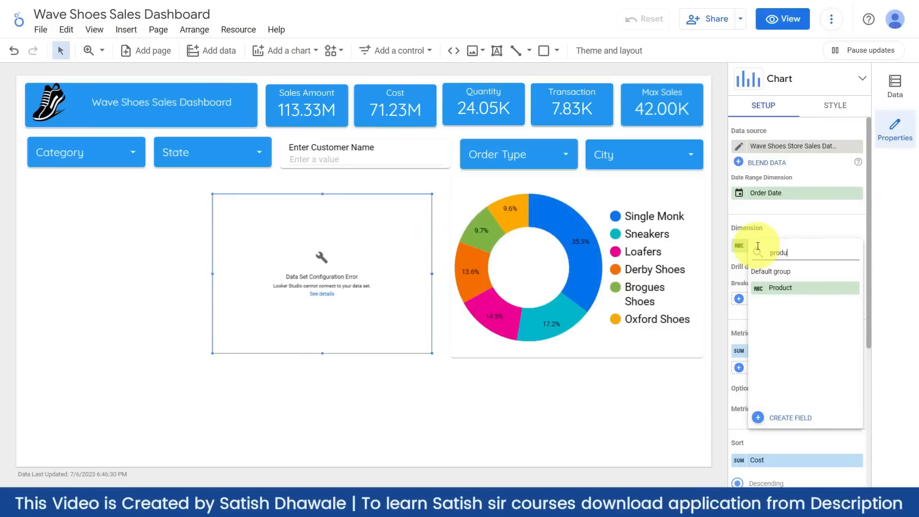
click(796, 292)
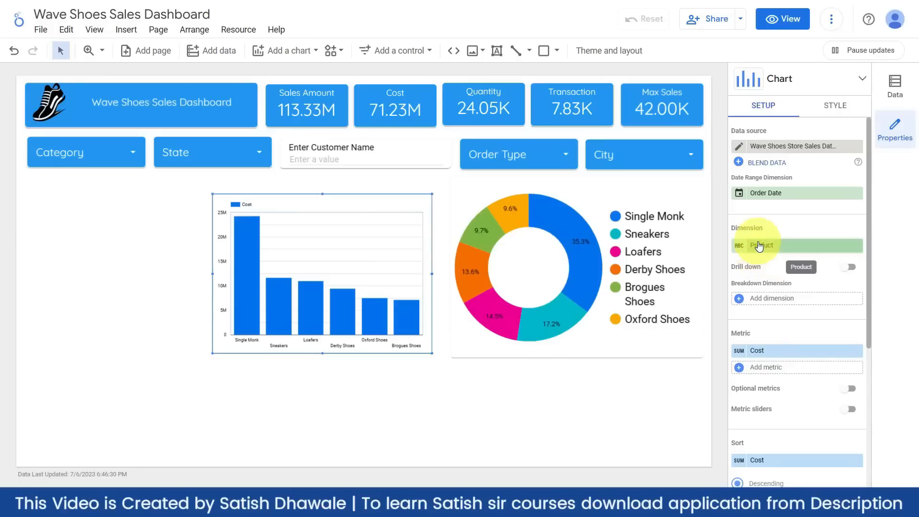
click(764, 353)
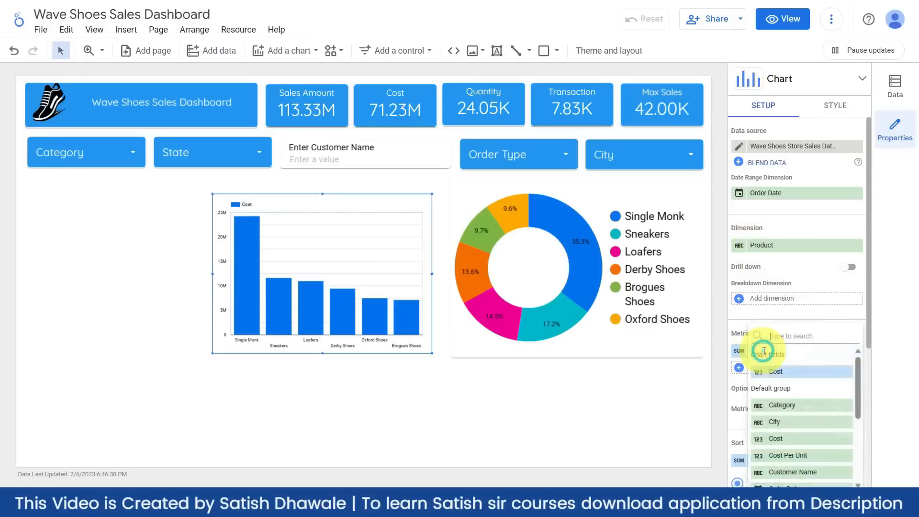
text(quan)
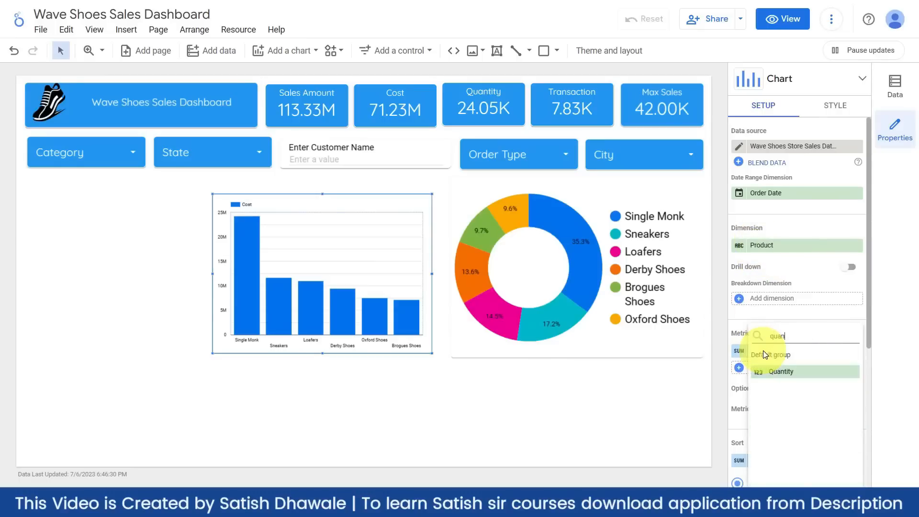
click(778, 373)
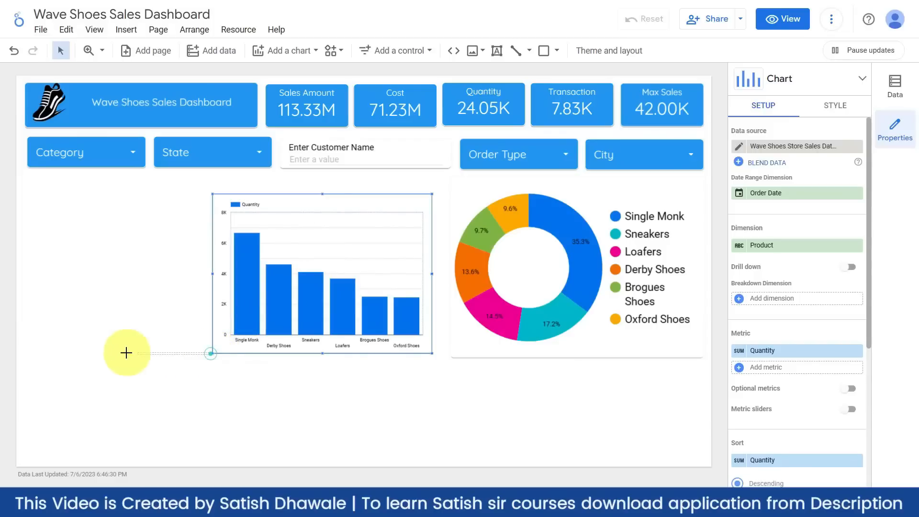
- Widen the bar chart leftward and make it taller
drag(212, 353, 121, 372)
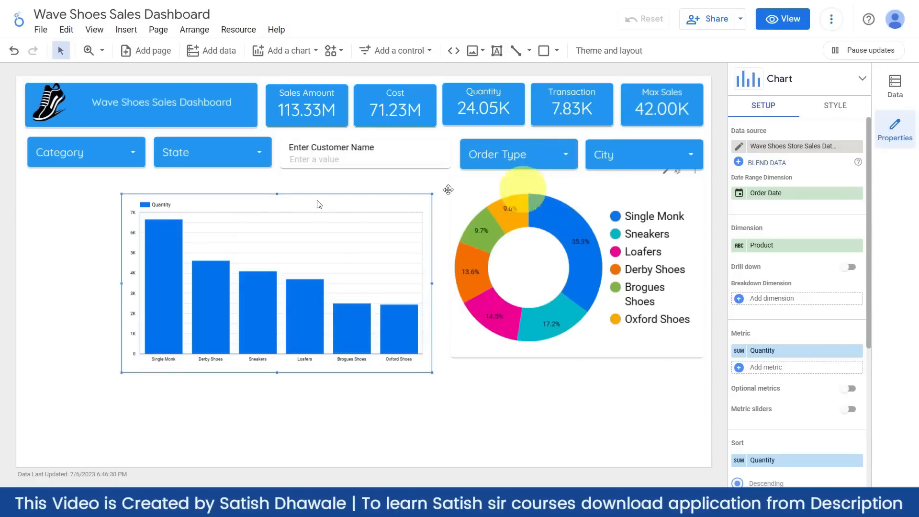
click(509, 184)
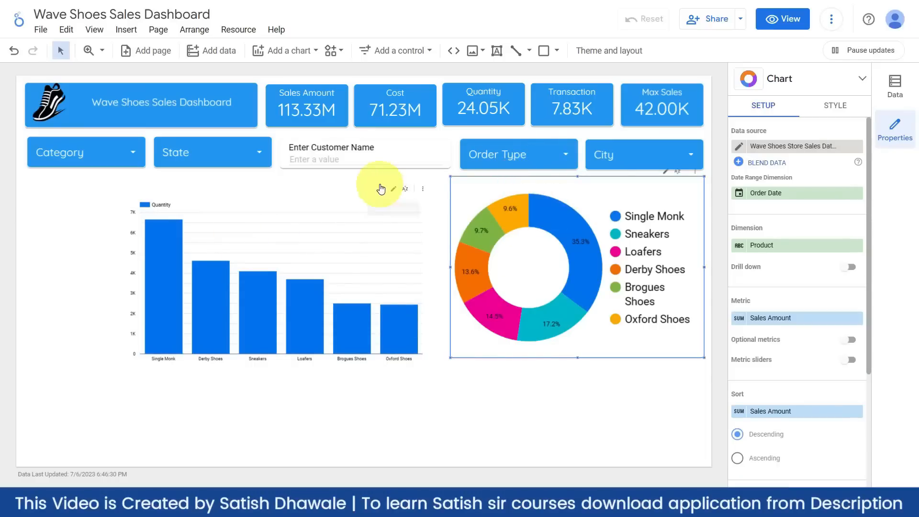
click(362, 197)
- Paste only the copied style onto the bar chart
right_click(361, 197)
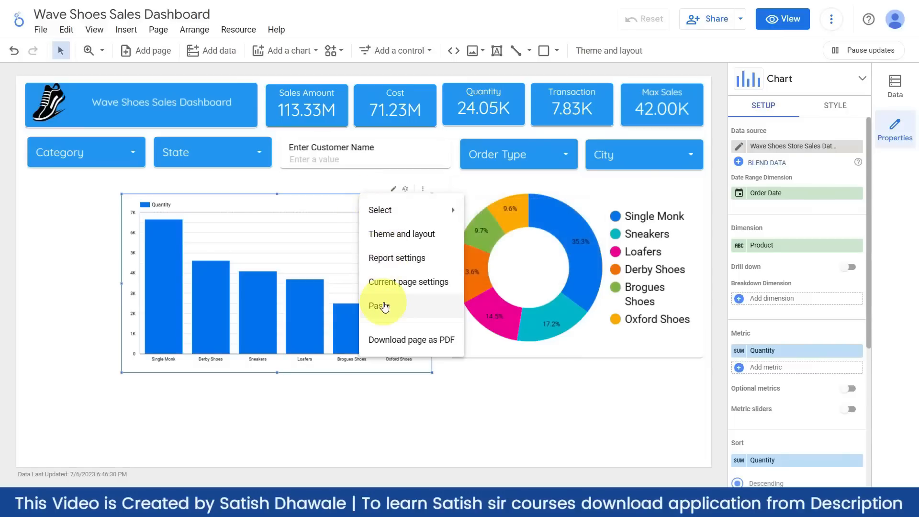
click(262, 193)
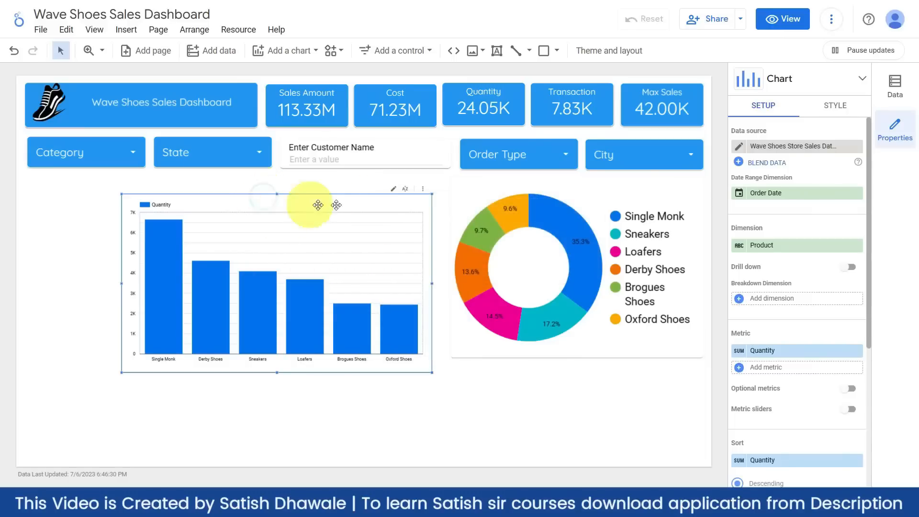
right_click(303, 202)
mouse_move(378, 254)
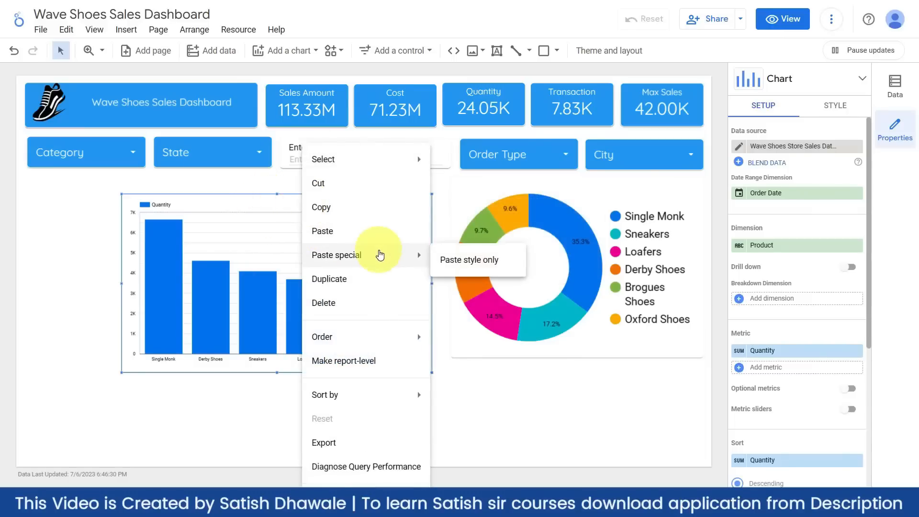
click(461, 264)
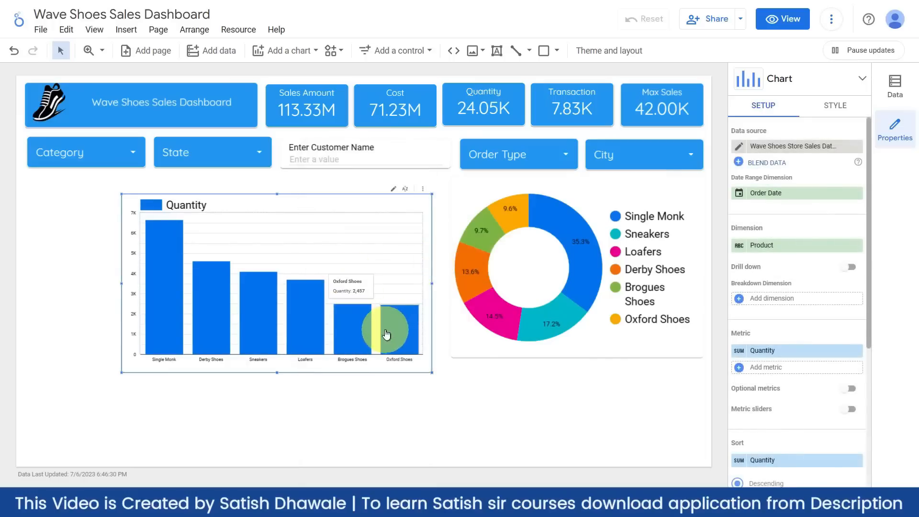
click(369, 409)
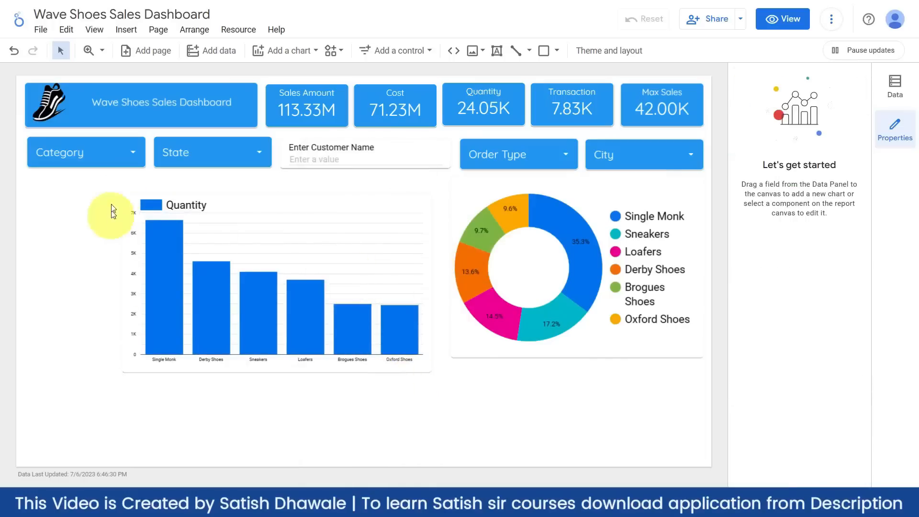
click(255, 201)
- Try City and then State as the bar chart's dimension
drag(255, 201, 257, 194)
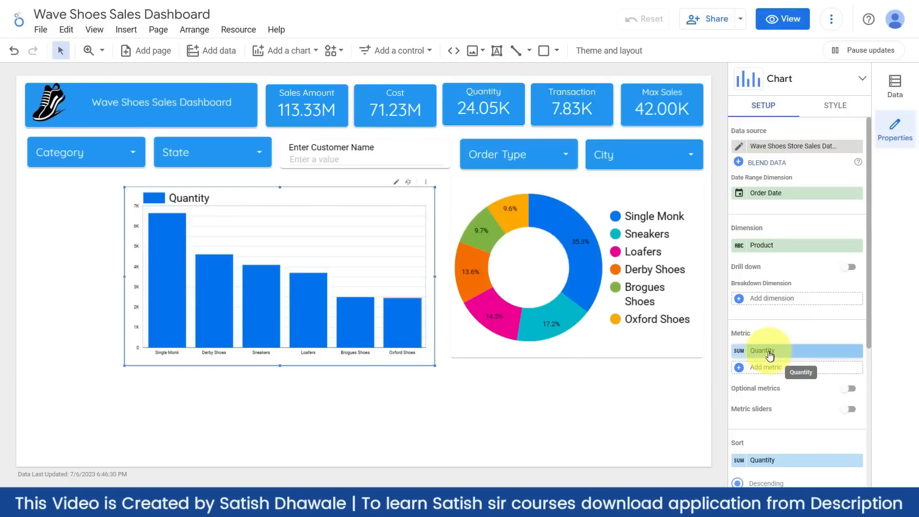
click(769, 245)
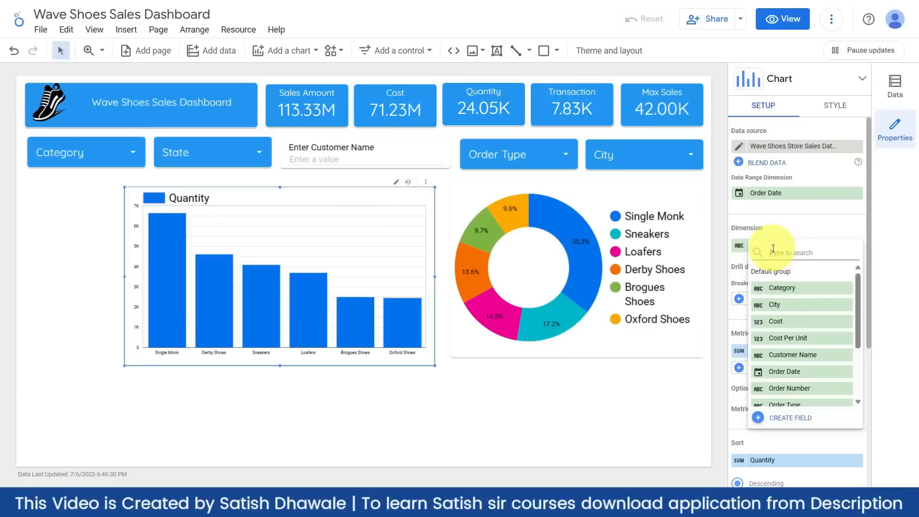
text(city)
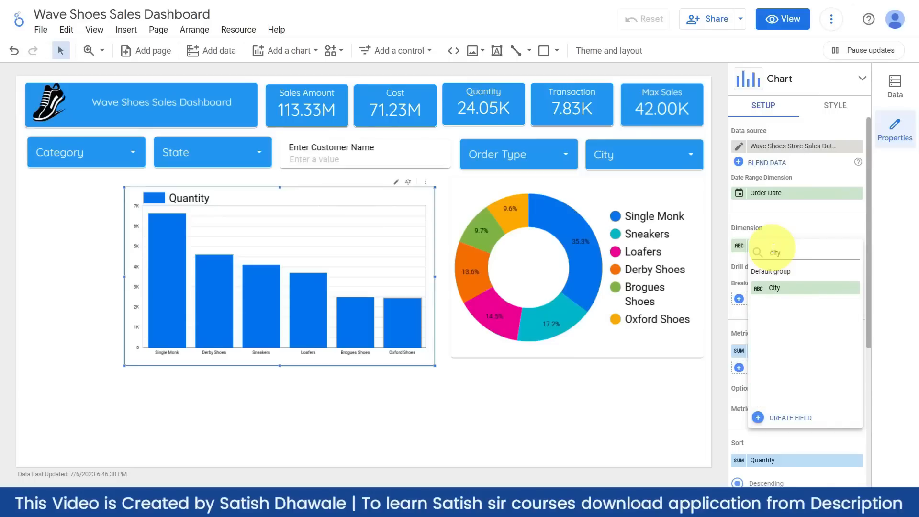
click(779, 289)
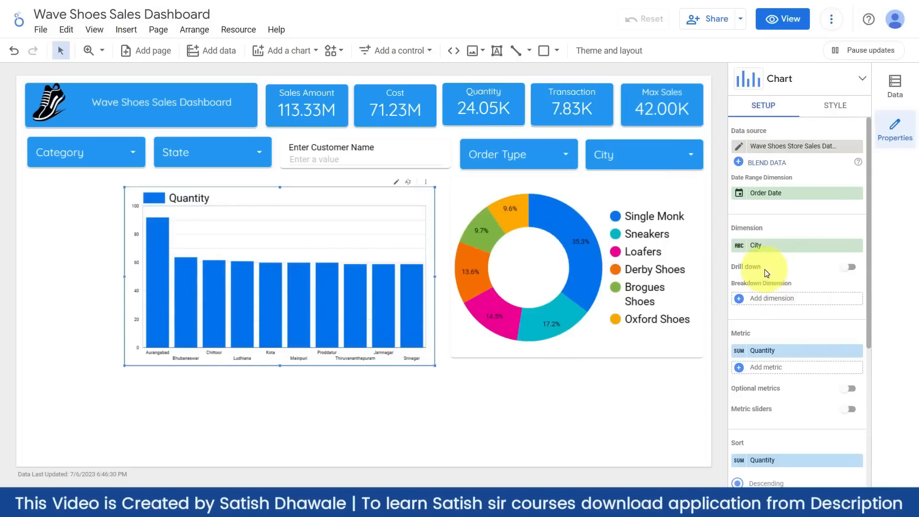
click(765, 245)
text(stat)
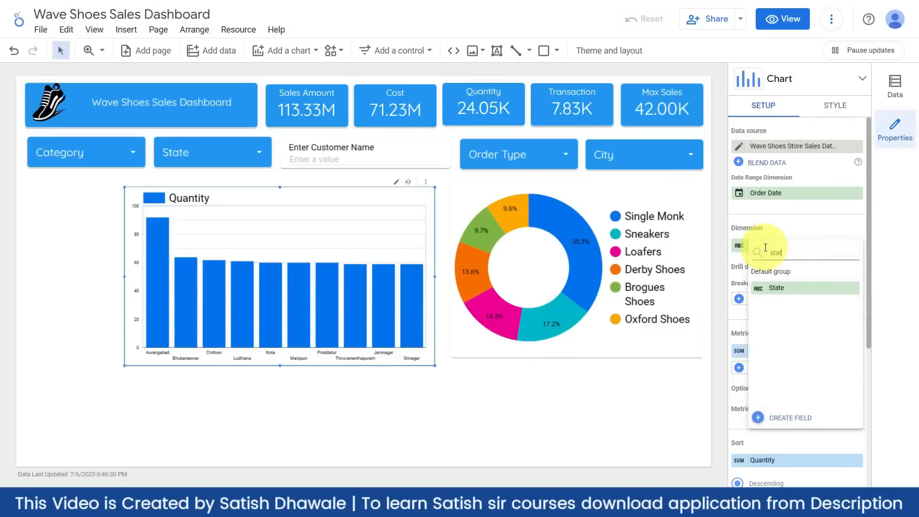
text(e)
click(771, 287)
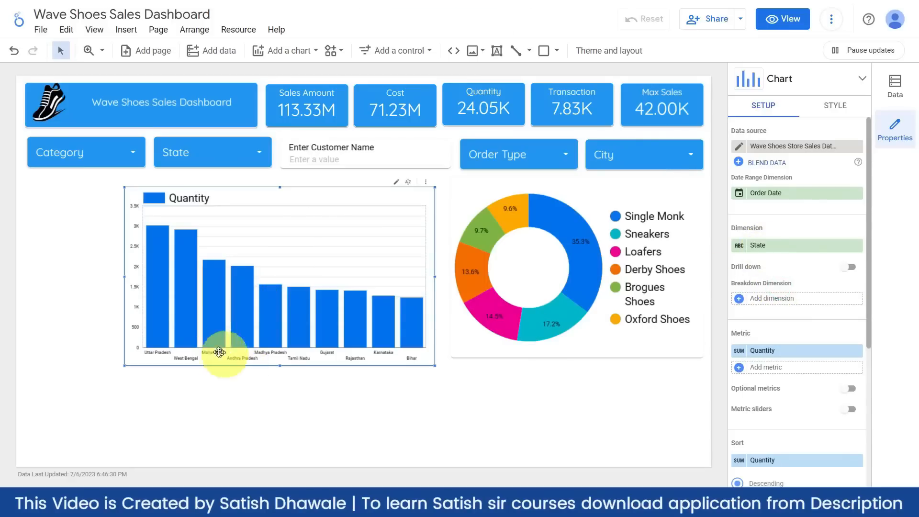
- Switch the bar chart's dimension via Order Type to Category and reposition the chart
mouse_move(186, 220)
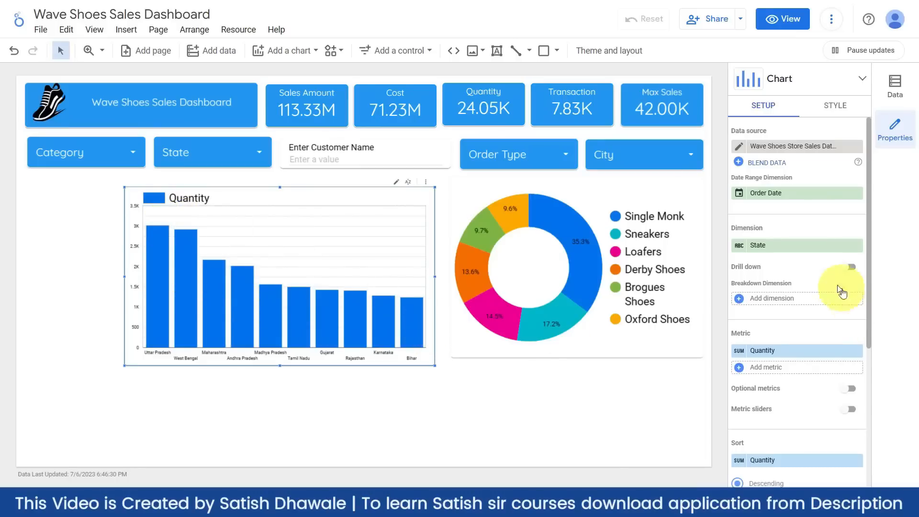
click(789, 244)
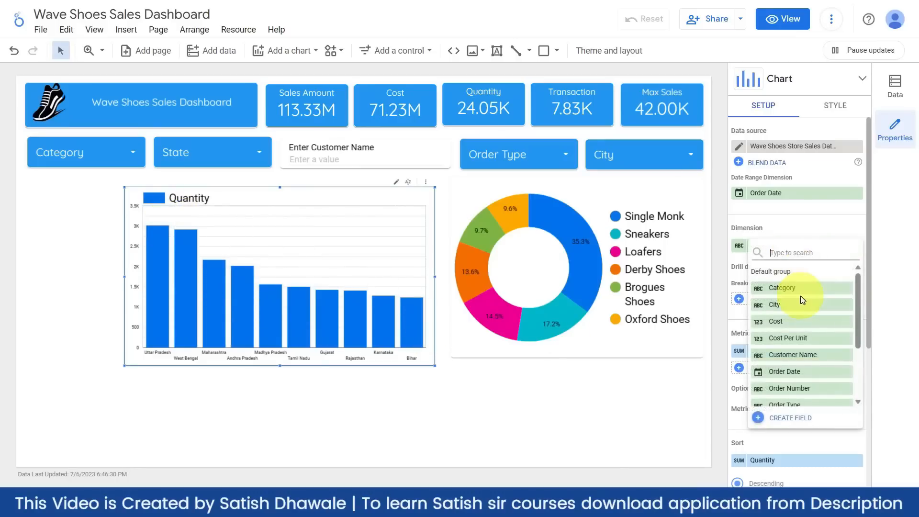
scroll(797, 309, down, 4)
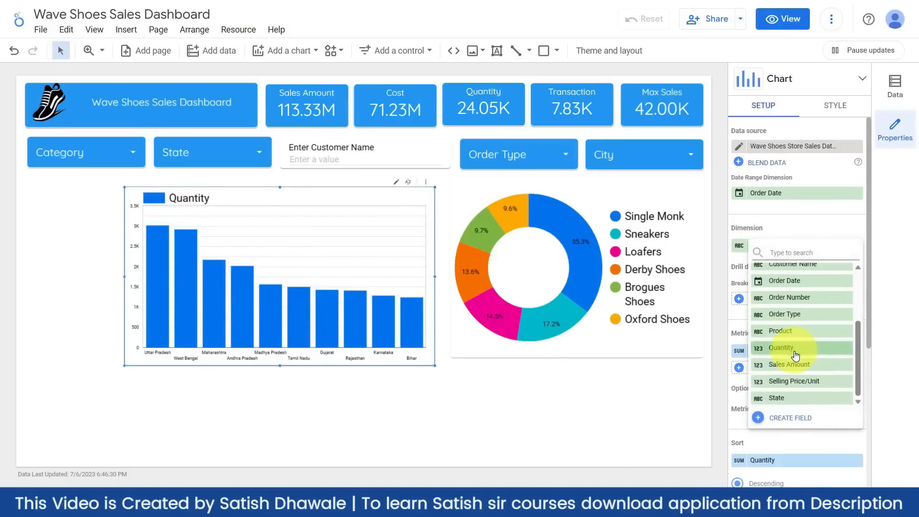
scroll(793, 356, up, 1)
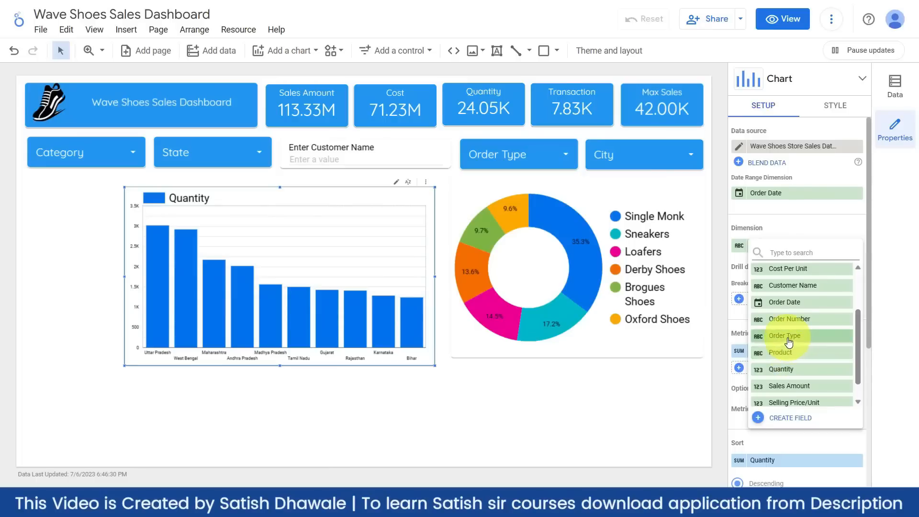
click(784, 336)
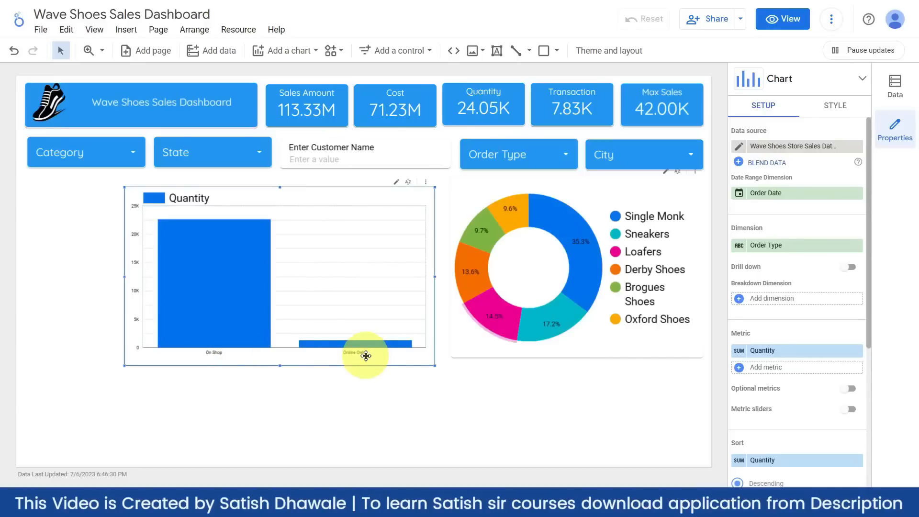
click(784, 245)
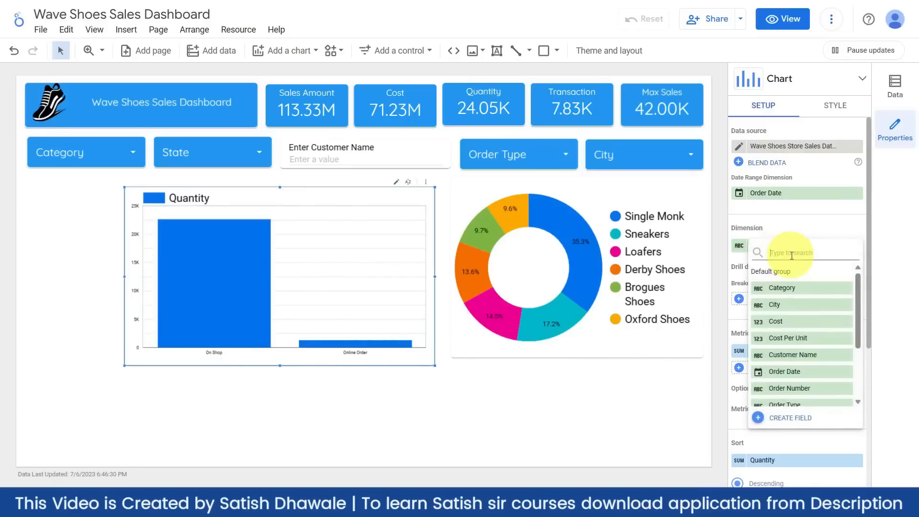
click(795, 288)
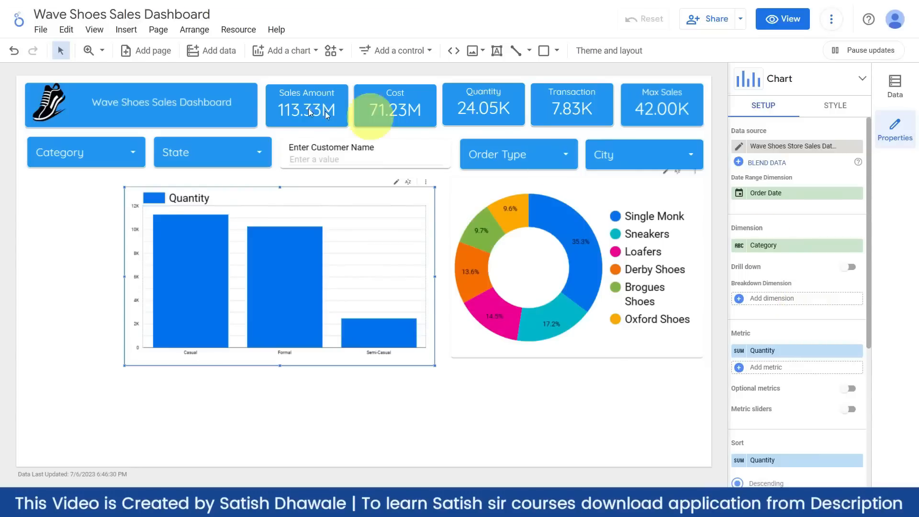
drag(342, 194, 256, 199)
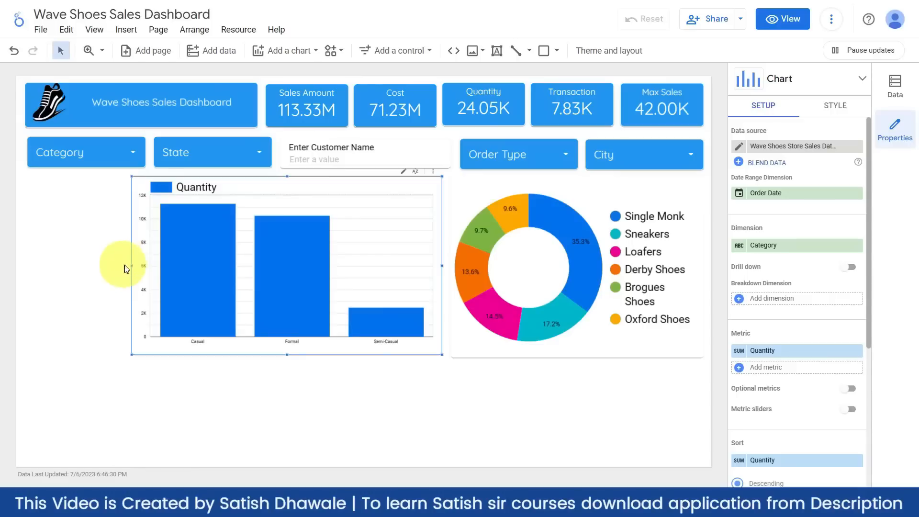
- Narrow the Quantity-by-Category bar chart from the left, freeing empty canvas for another chart
drag(132, 266, 133, 266)
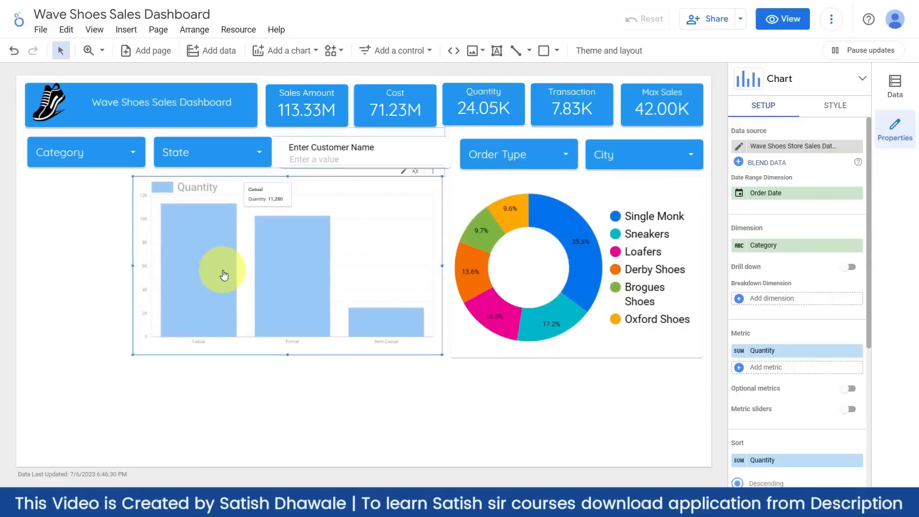
drag(223, 275, 217, 265)
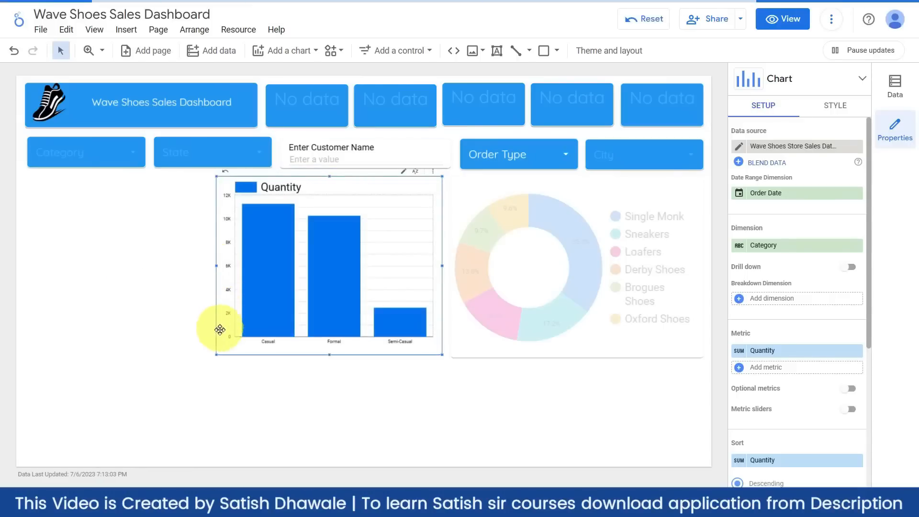
drag(219, 352, 206, 360)
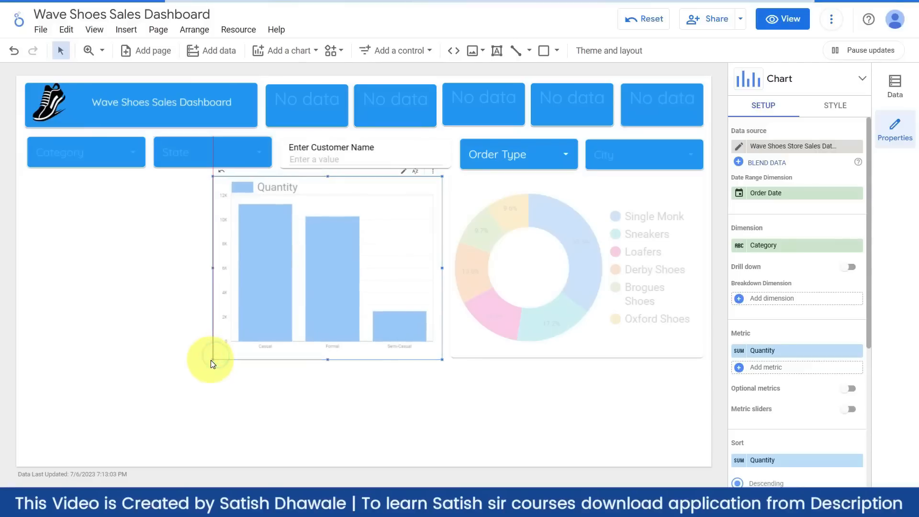
click(242, 411)
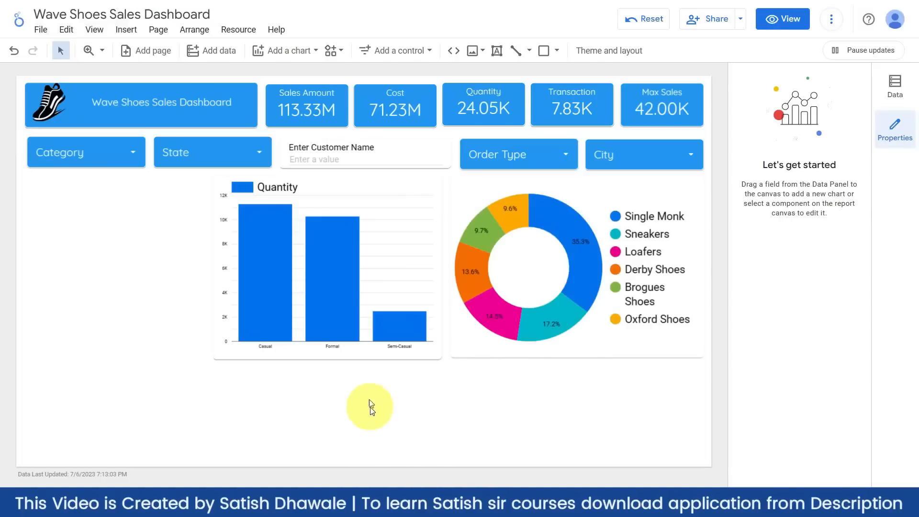
click(300, 52)
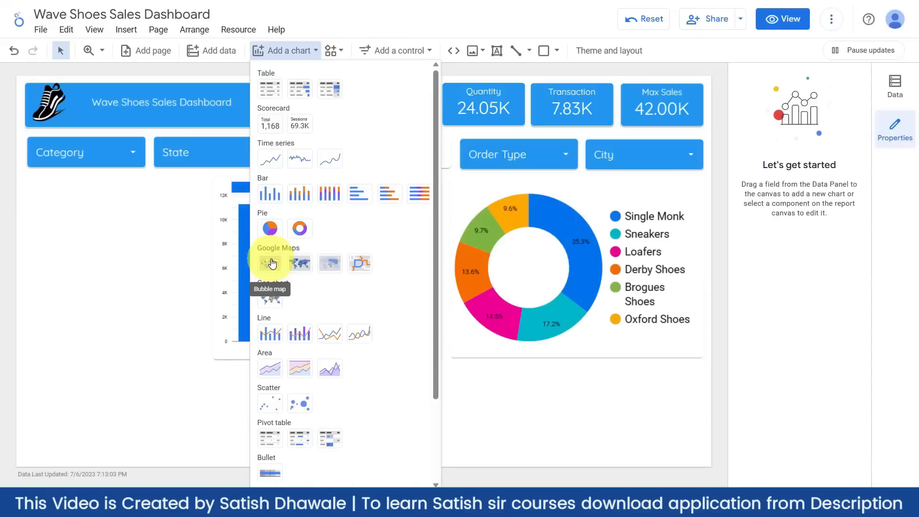
- Draw a bubble map in the empty left area and set its location field to State
click(271, 263)
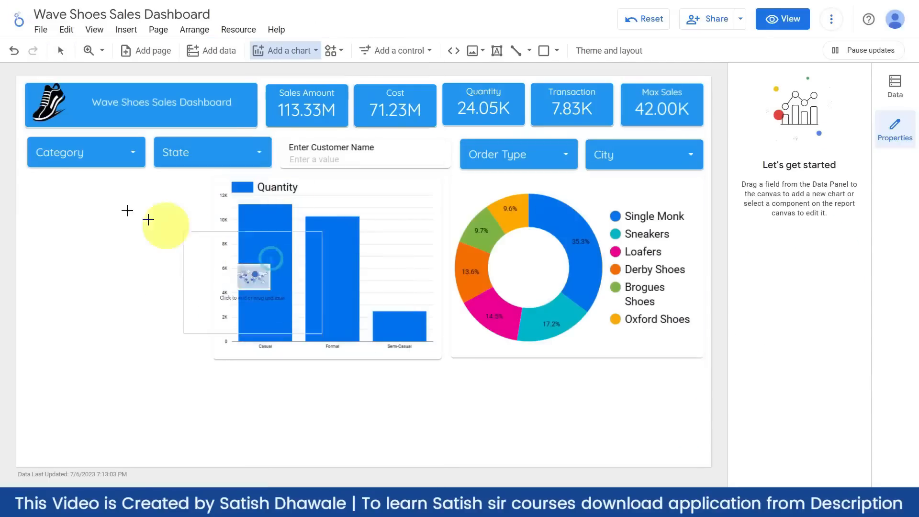
drag(32, 184, 197, 353)
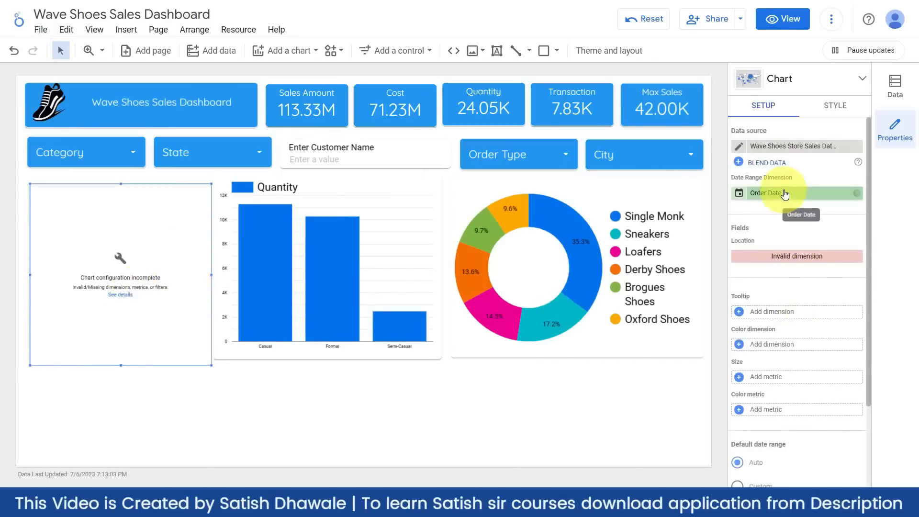
click(856, 256)
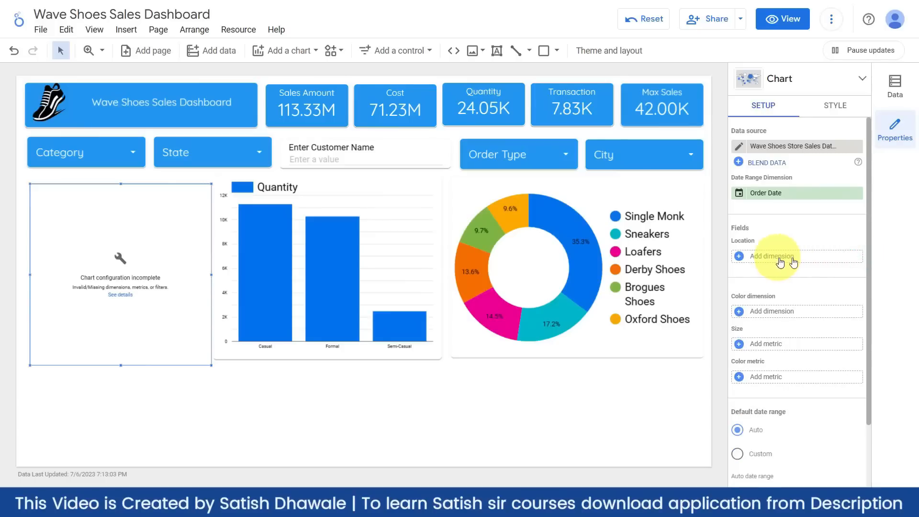
click(796, 256)
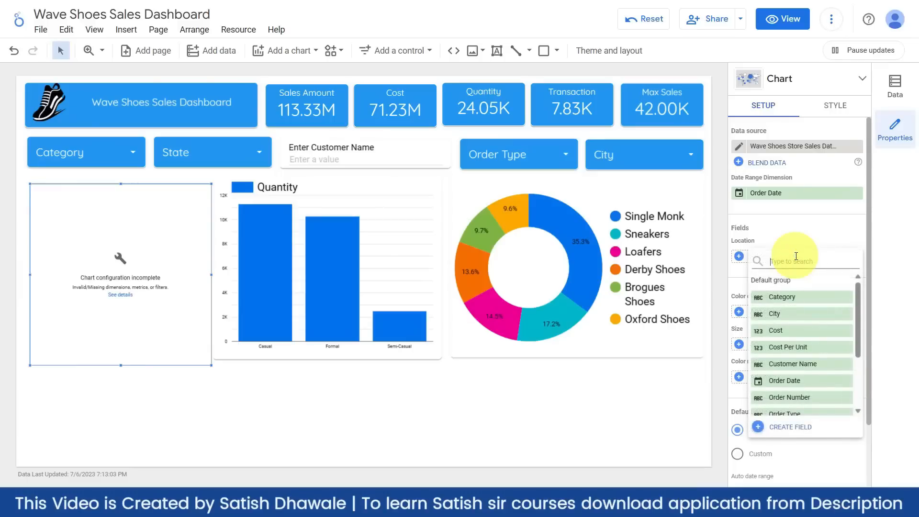
text(sta)
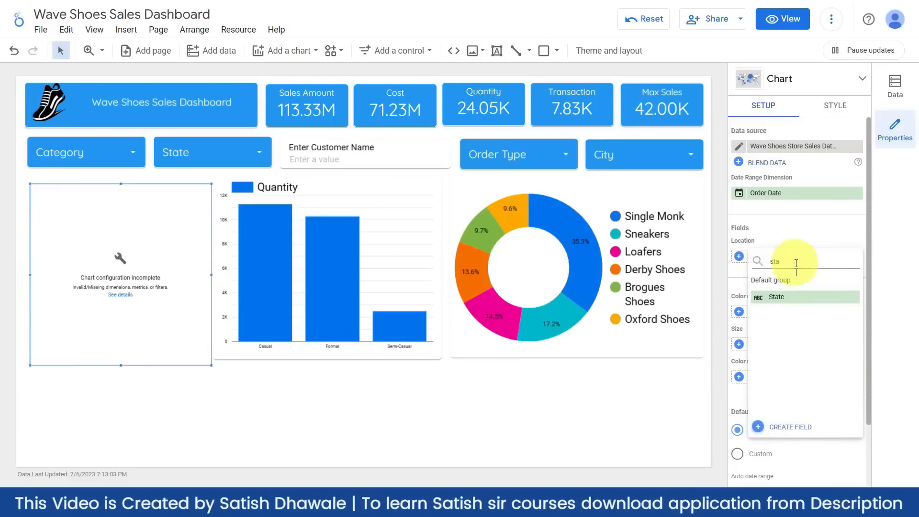
click(787, 298)
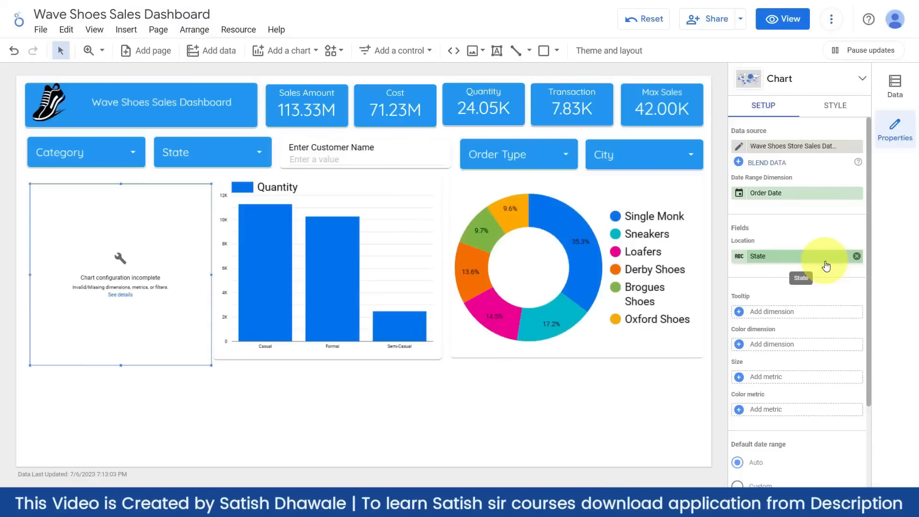
- Size the map's bubbles by Sales Amount
click(777, 378)
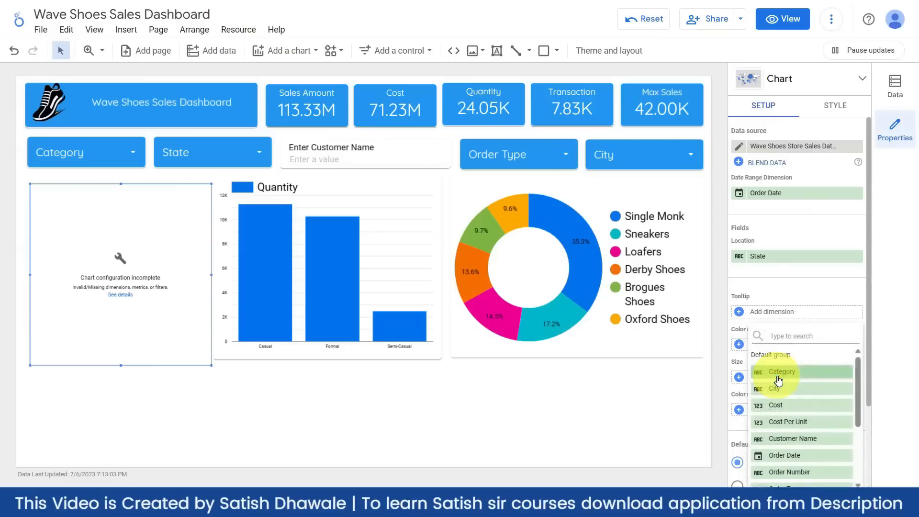
text(sale)
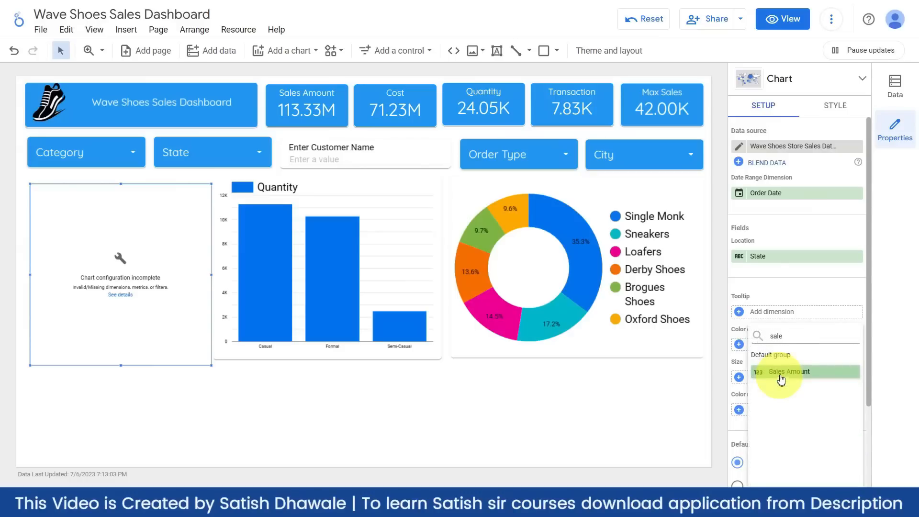
click(780, 378)
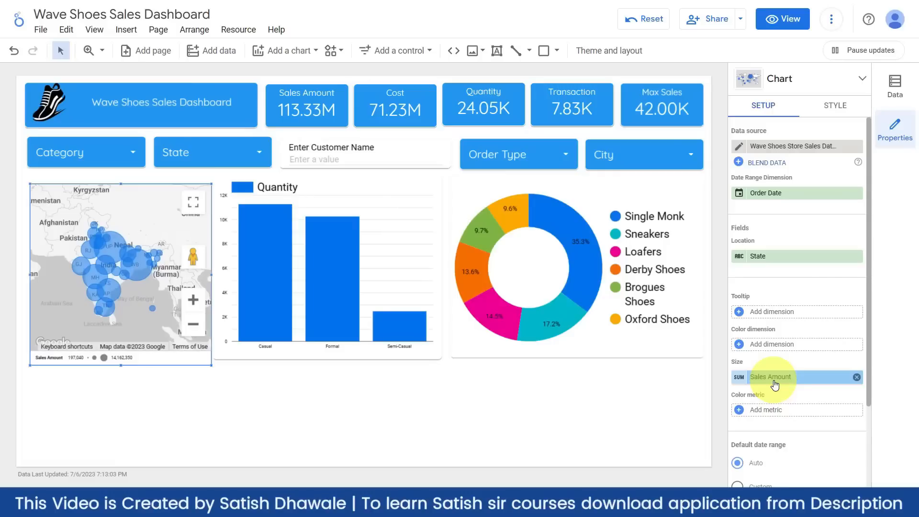
- Explore the state bubbles across India, then shorten the map slightly and widen it leftward
scroll(124, 239, up, 4)
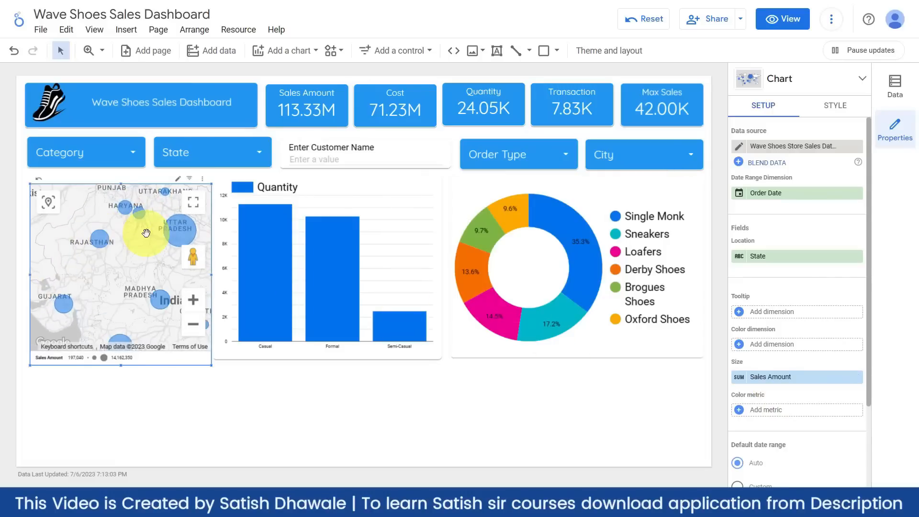
drag(117, 274, 143, 267)
scroll(104, 287, up, 1)
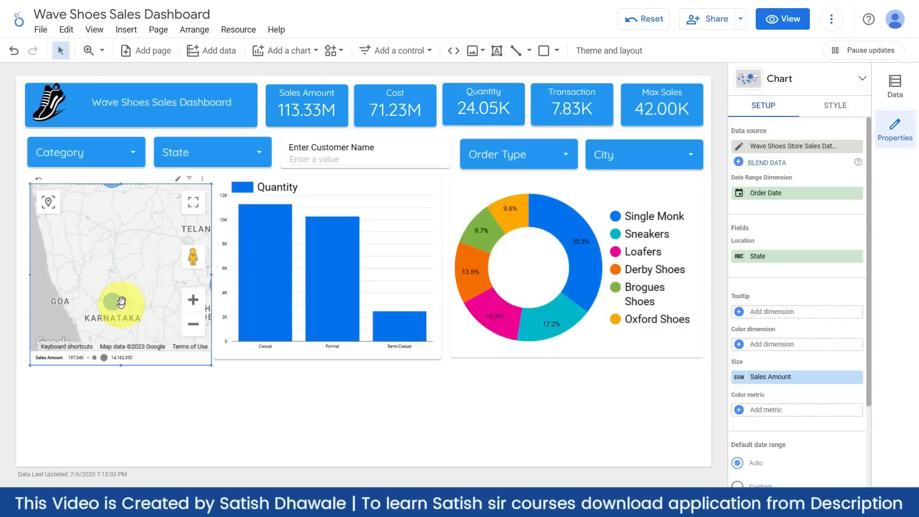
drag(121, 302, 112, 364)
scroll(103, 270, down, 2)
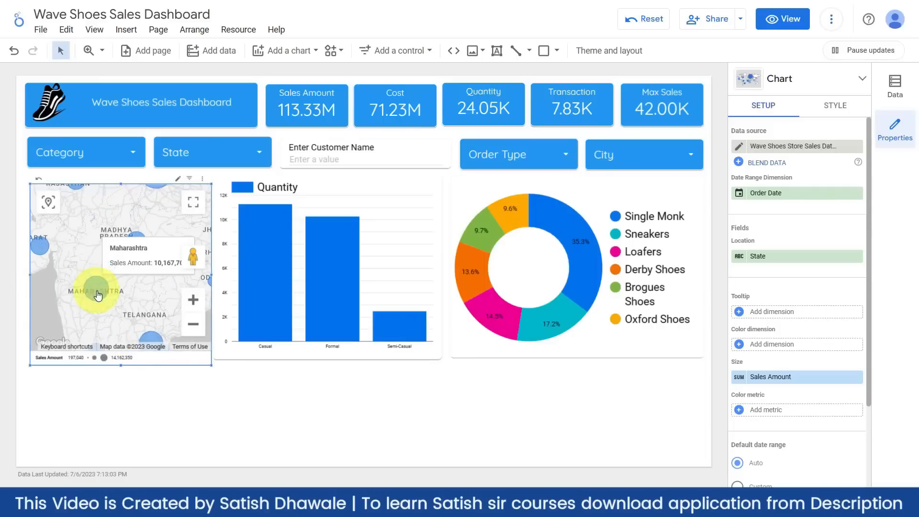
scroll(114, 283, down, 1)
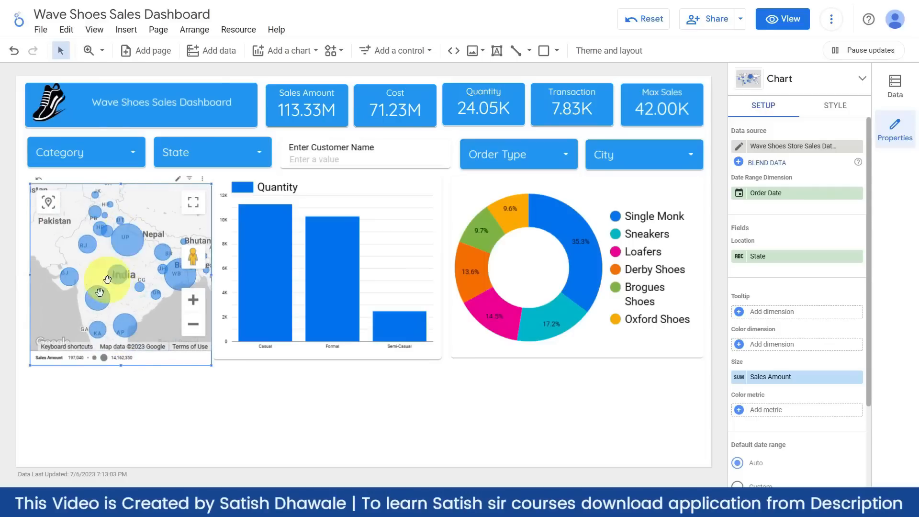
drag(173, 284, 142, 274)
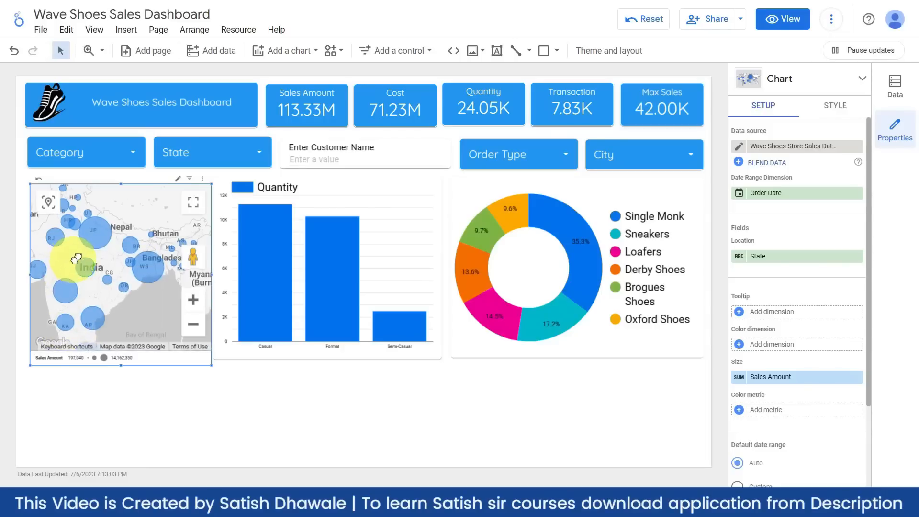
drag(70, 262, 99, 288)
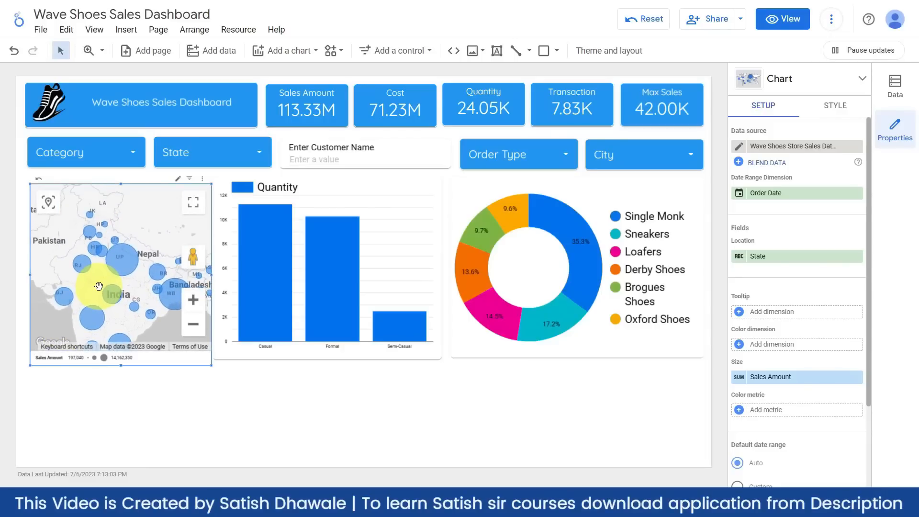
scroll(102, 266, up, 1)
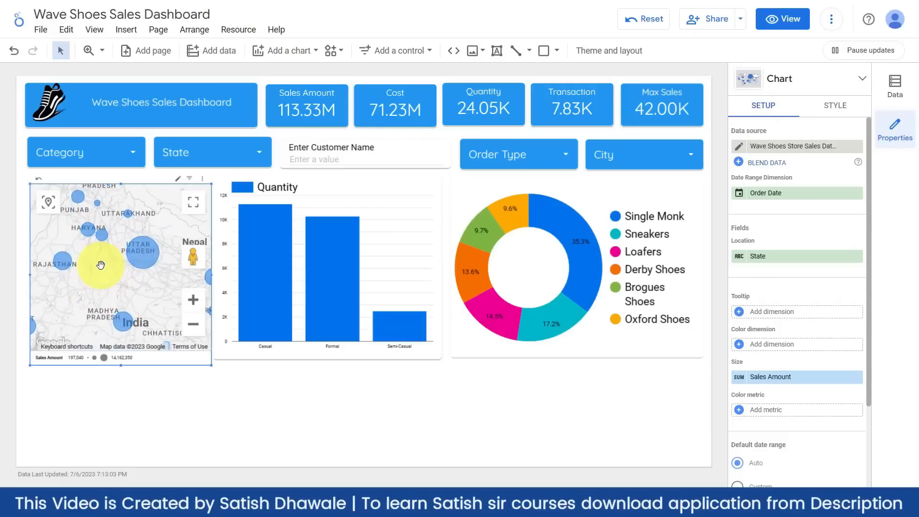
scroll(101, 265, down, 1)
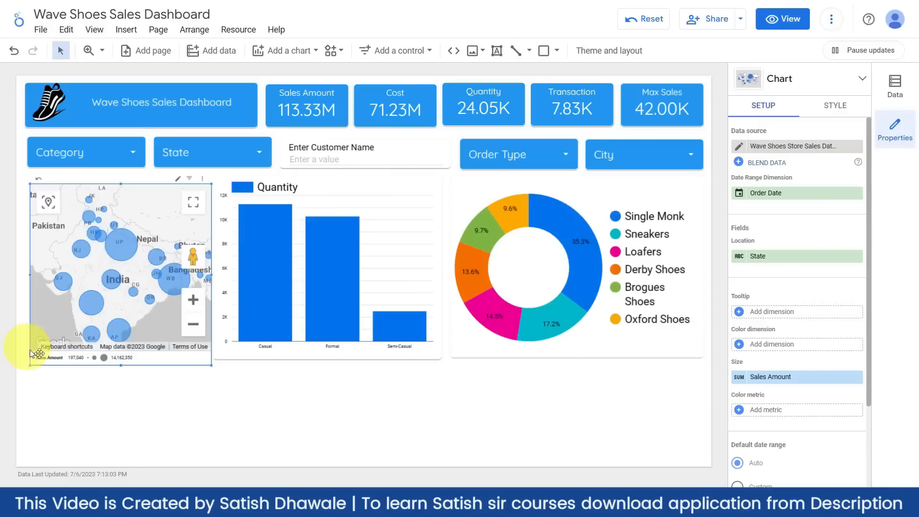
drag(121, 364, 121, 357)
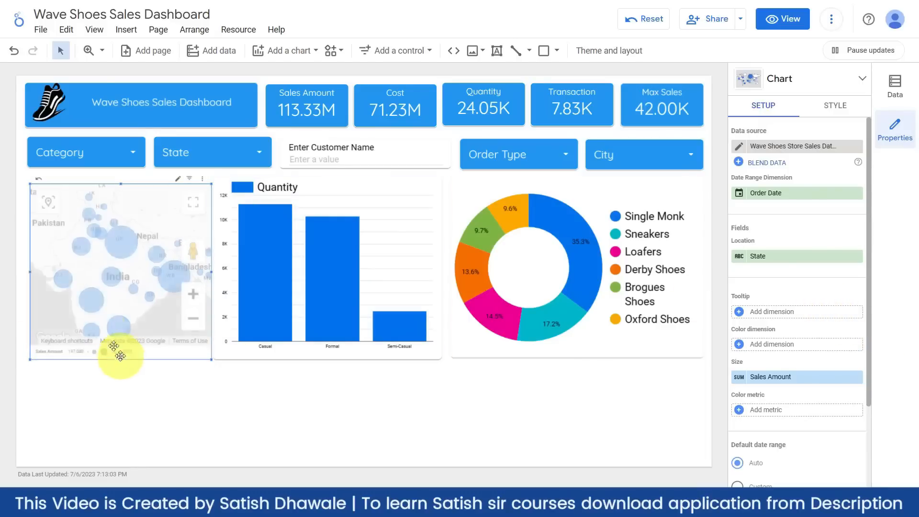
drag(29, 274, 24, 272)
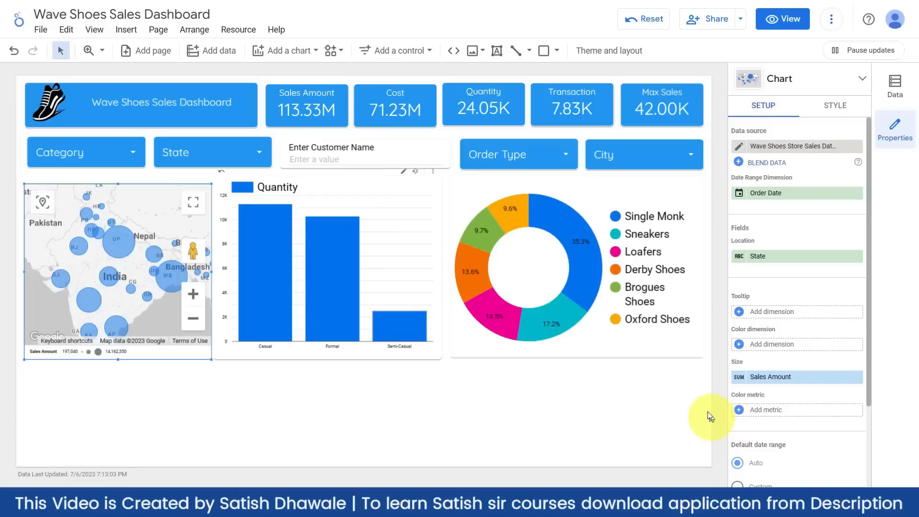
- Colour the Sales Amount bubbles by Category, giving a Casual, Formal and Semi-Casual legend
click(770, 345)
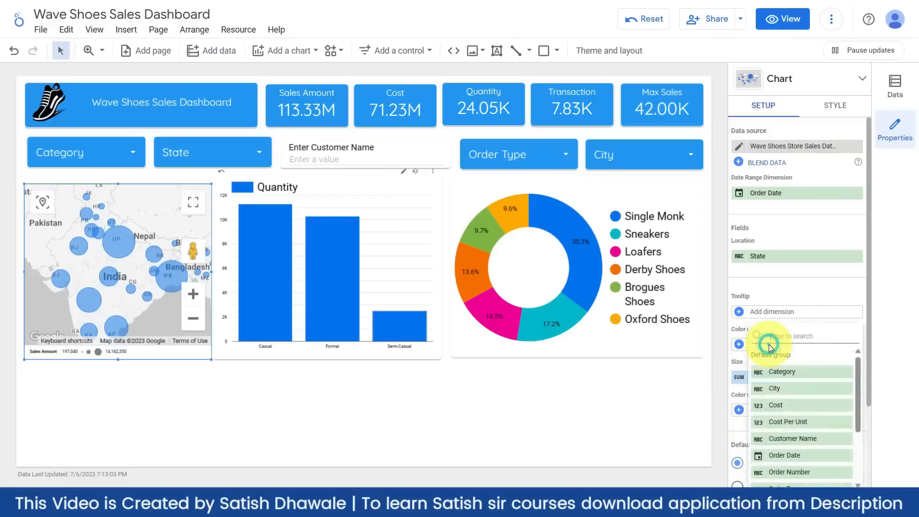
click(773, 371)
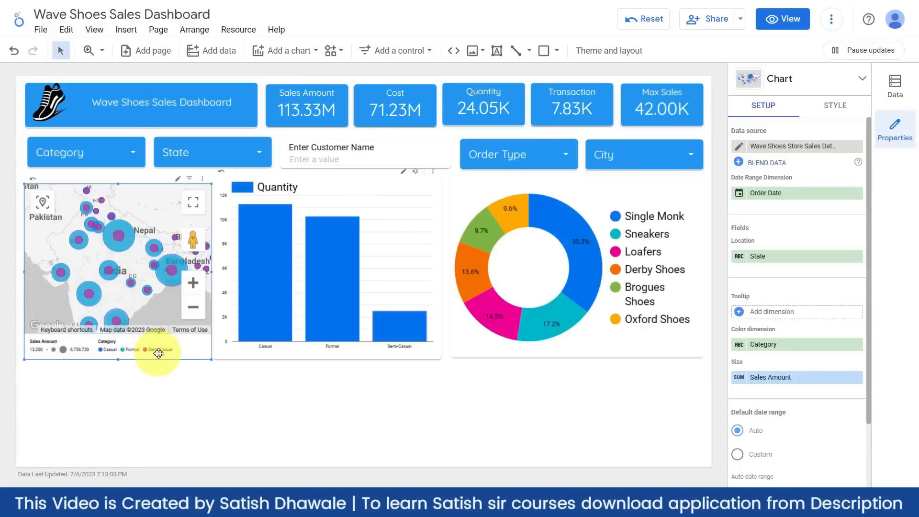
click(175, 397)
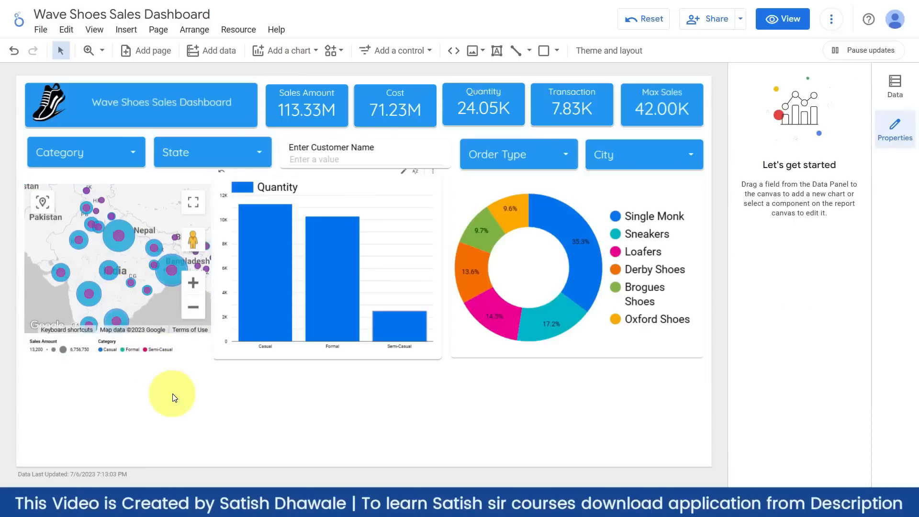
click(192, 318)
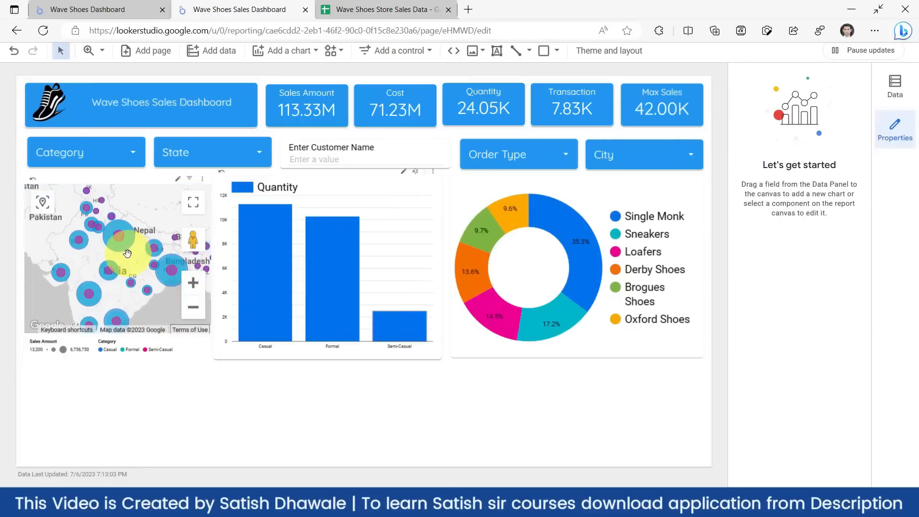
scroll(124, 261, up, 2)
scroll(128, 265, down, 2)
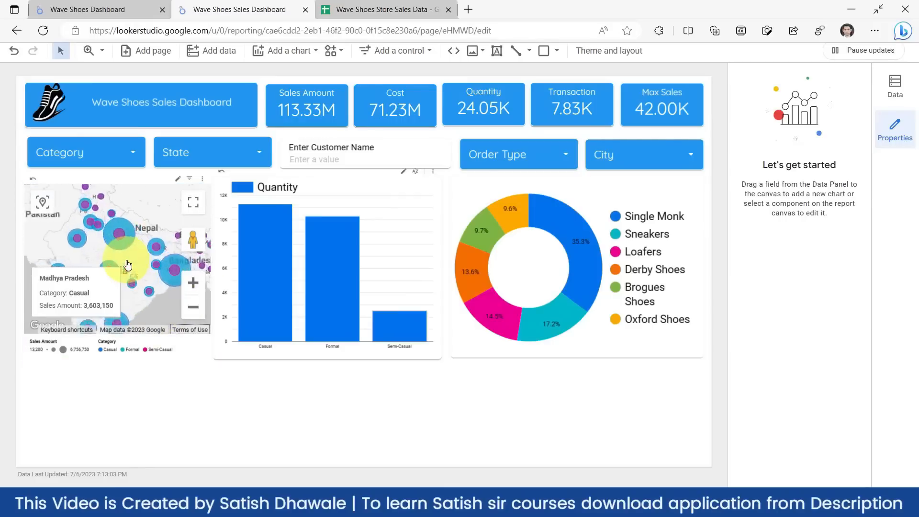
scroll(126, 261, up, 3)
click(153, 273)
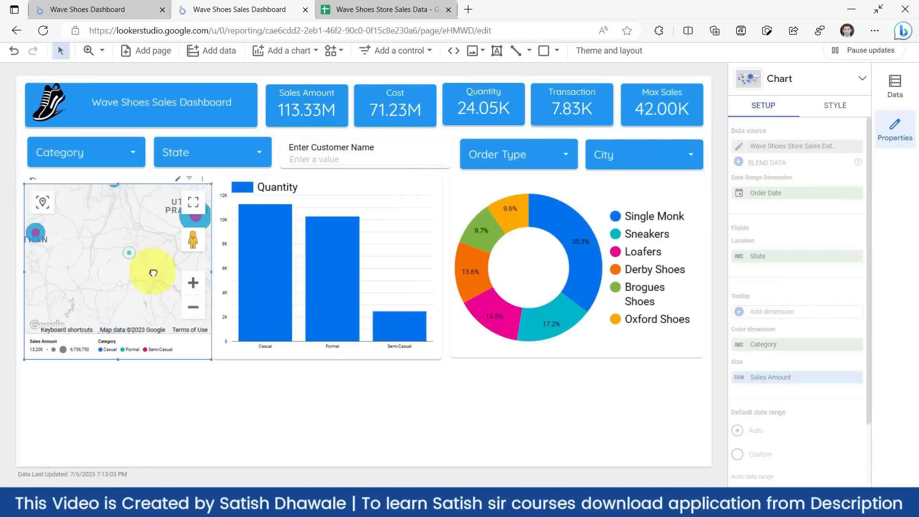
drag(154, 273, 159, 311)
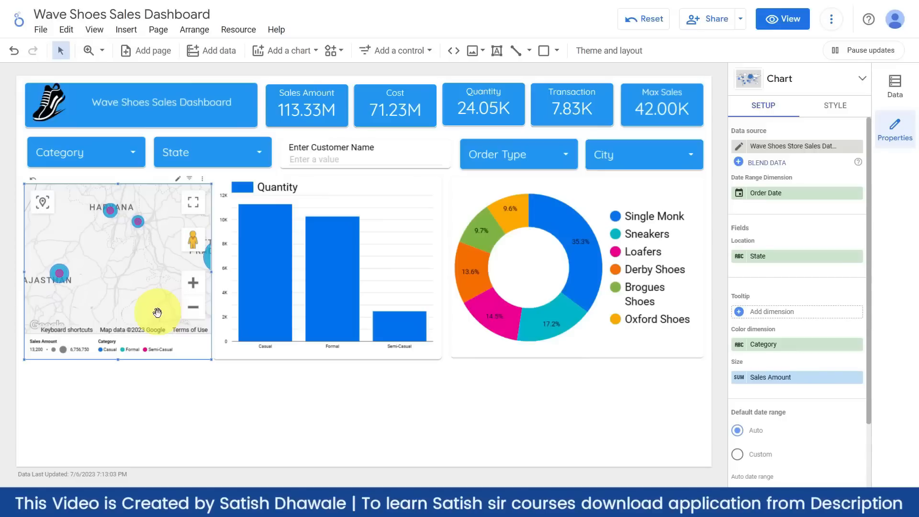
click(276, 421)
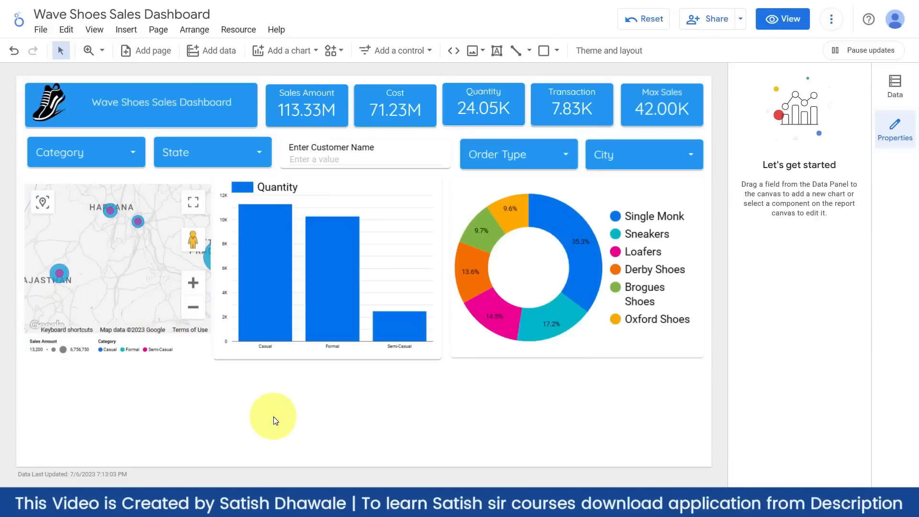
- Bring up the chart type gallery to add another chart to the dashboard
click(312, 54)
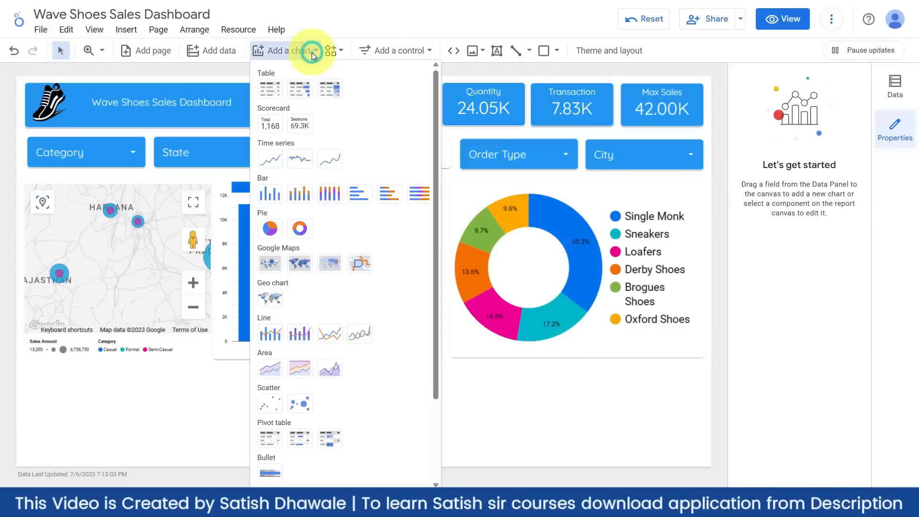
click(271, 337)
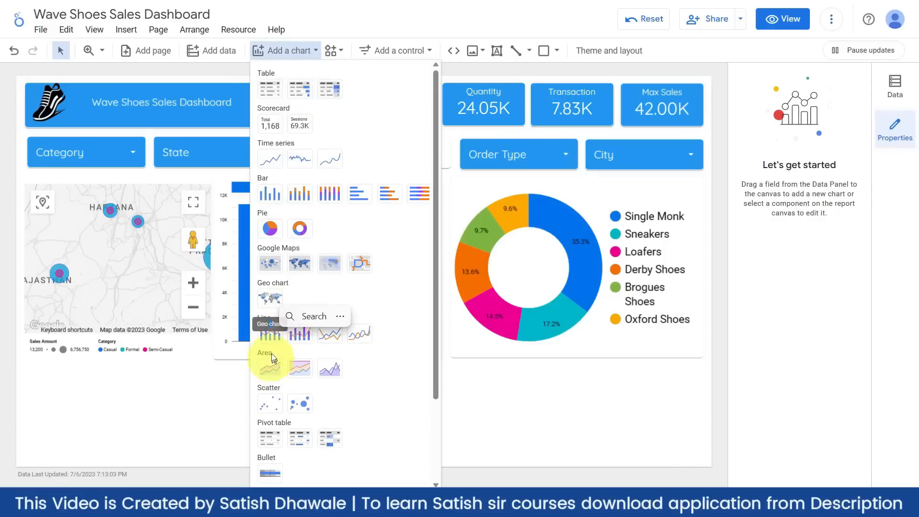
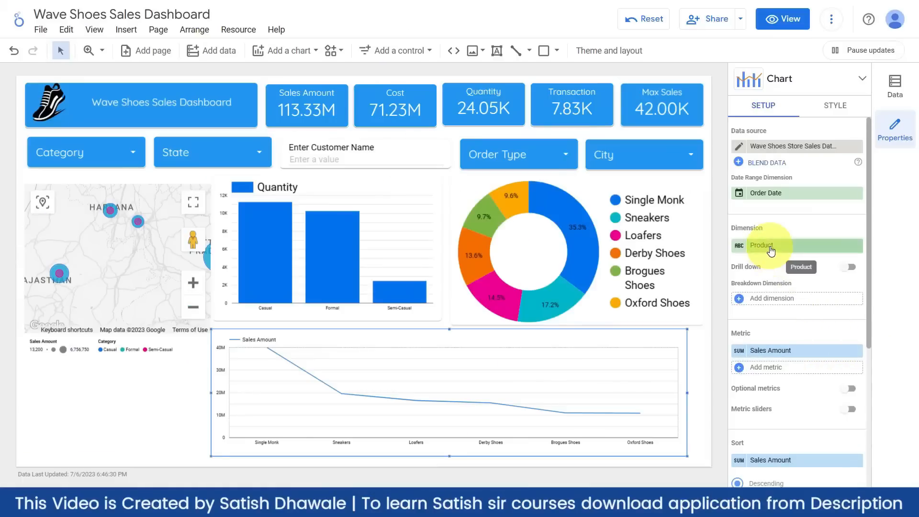
- Switch the Sales Amount line chart's dimension from Product to Order Date
click(771, 247)
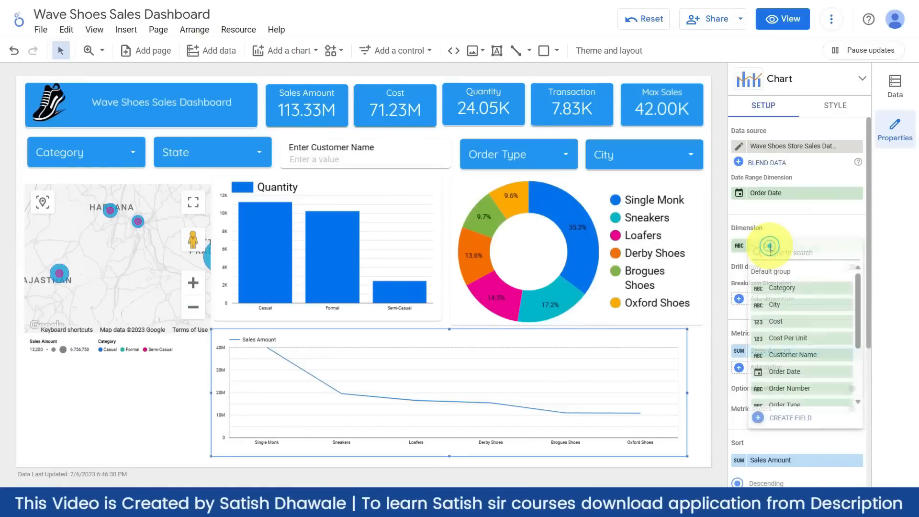
click(788, 371)
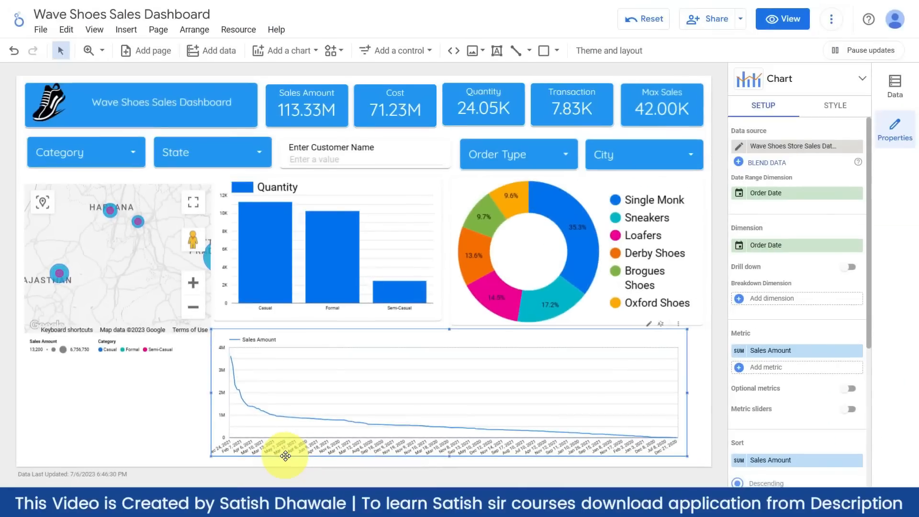
click(738, 249)
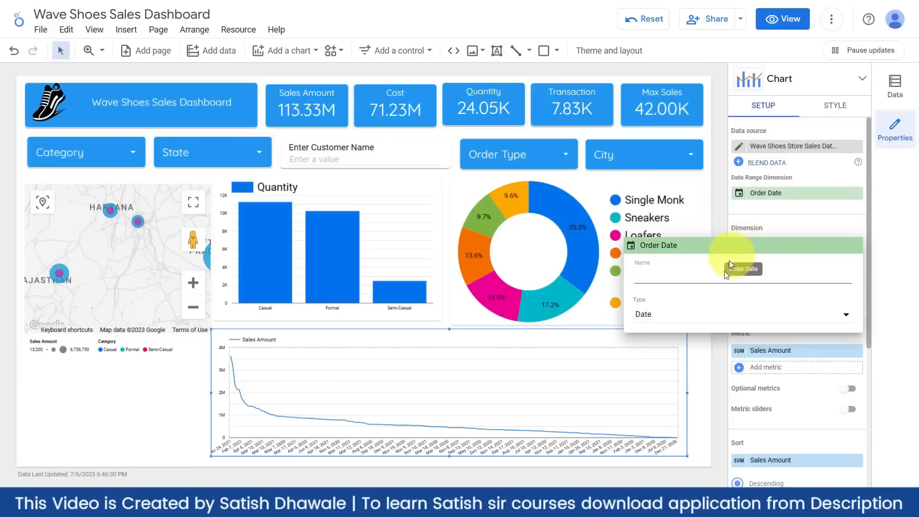
- Set the Order Date dimension's type to Date & Time > Year Month
click(706, 316)
click(712, 371)
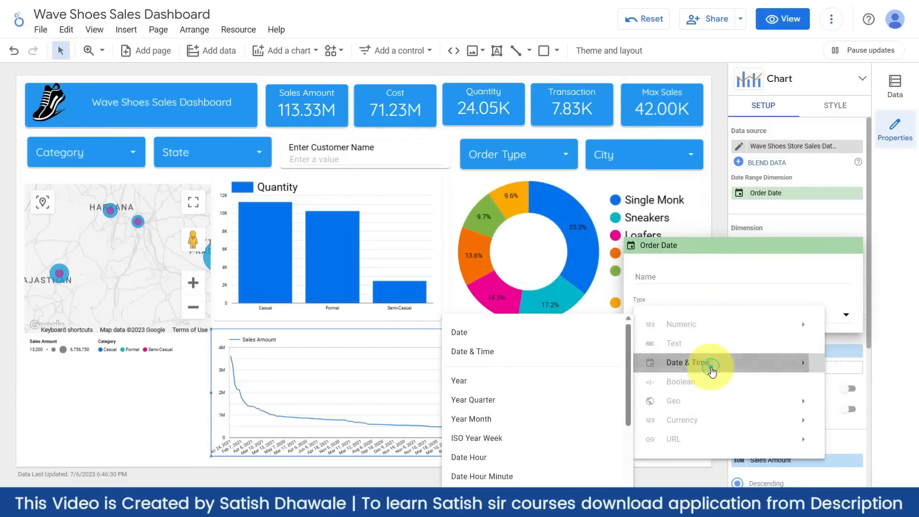
click(496, 418)
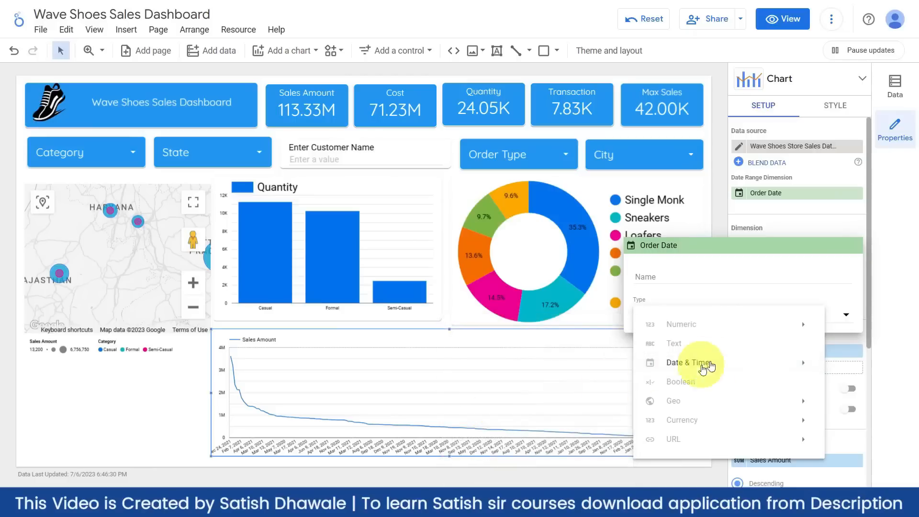
mouse_move(689, 364)
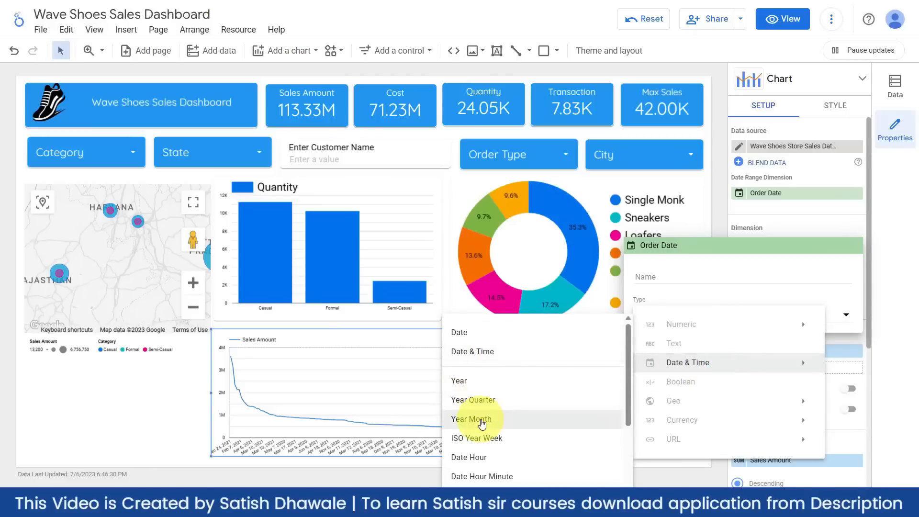
scroll(481, 423, down, 2)
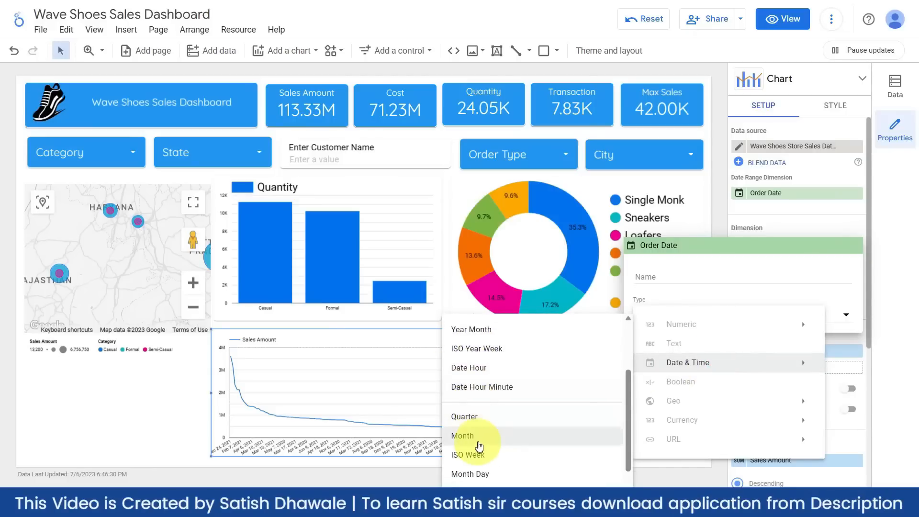
scroll(478, 443, up, 3)
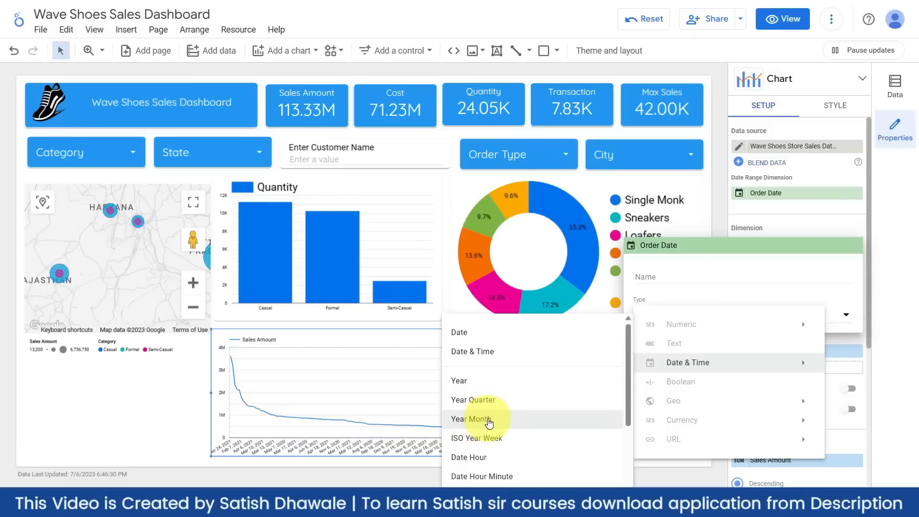
click(488, 420)
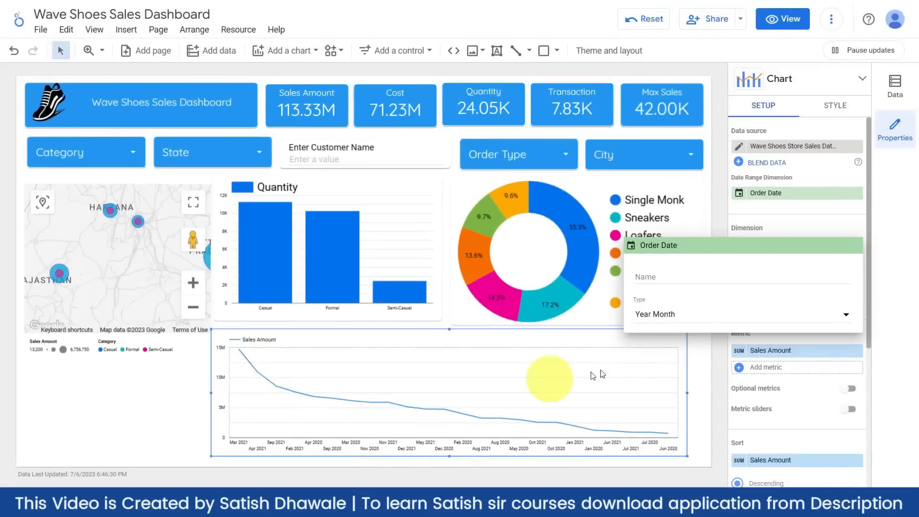
click(686, 318)
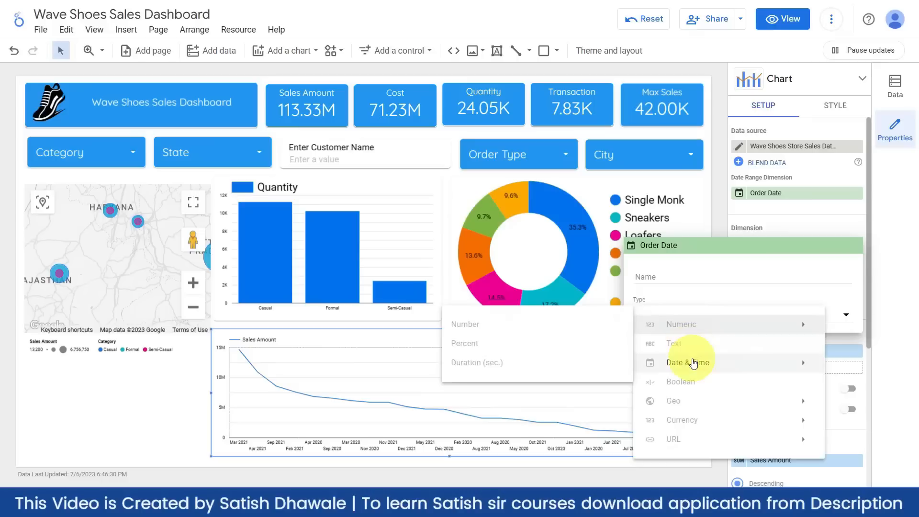
- Regroup Order Date by Month and enlarge the line chart up and to the left
mouse_move(694, 362)
scroll(527, 420, down, 3)
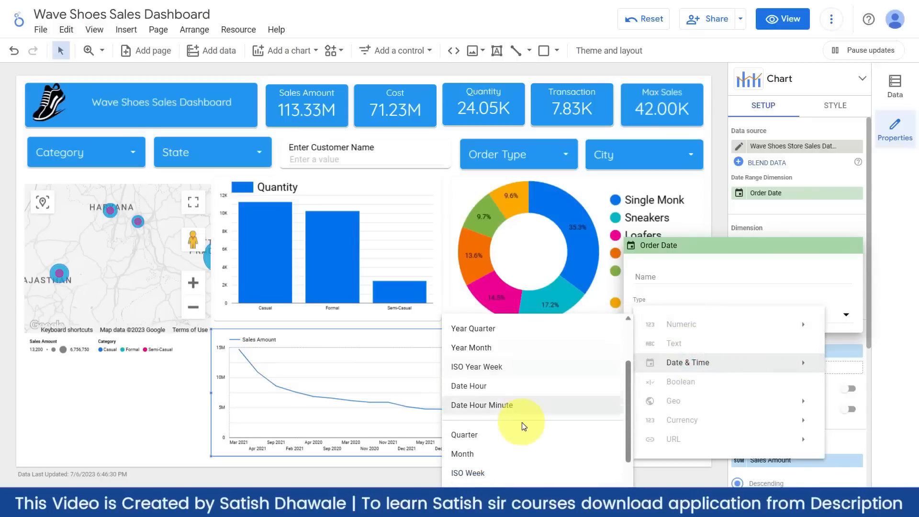
click(487, 435)
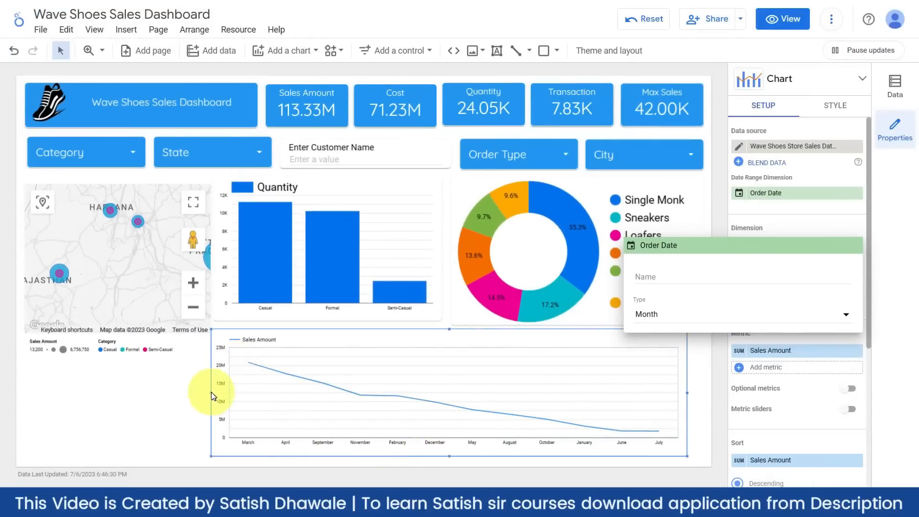
click(825, 226)
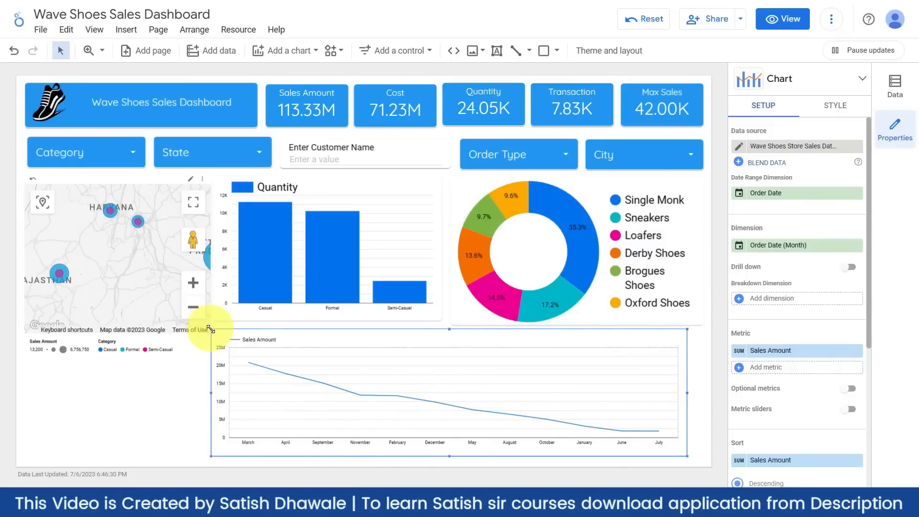
drag(211, 329, 146, 264)
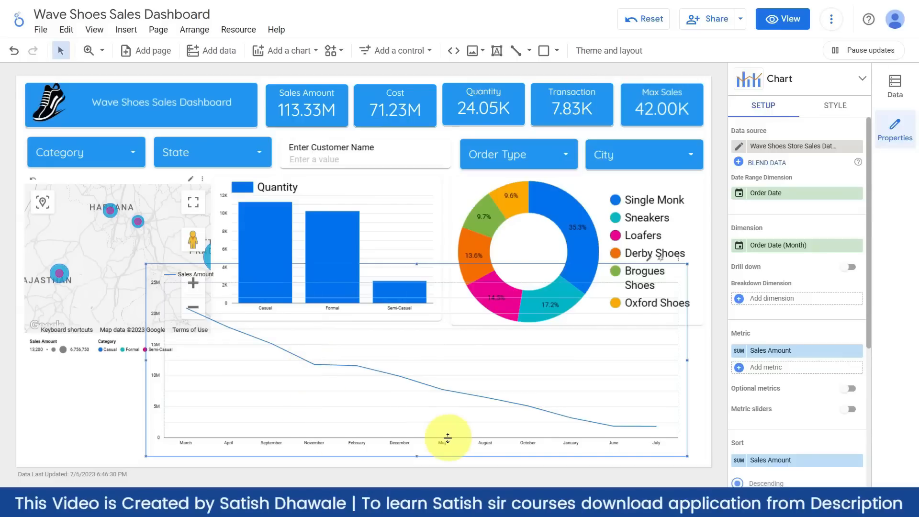
- Move the line chart from page 1 onto a new page 2 and position it
key(Delete)
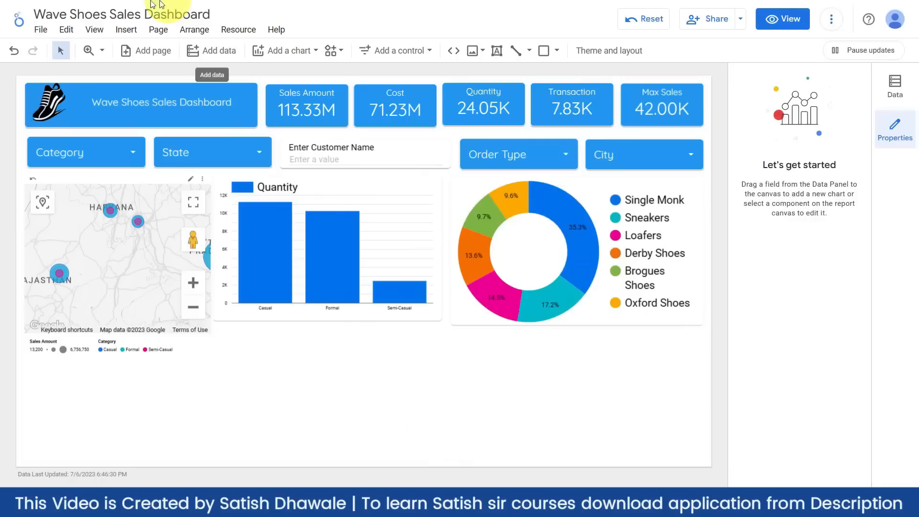
click(146, 56)
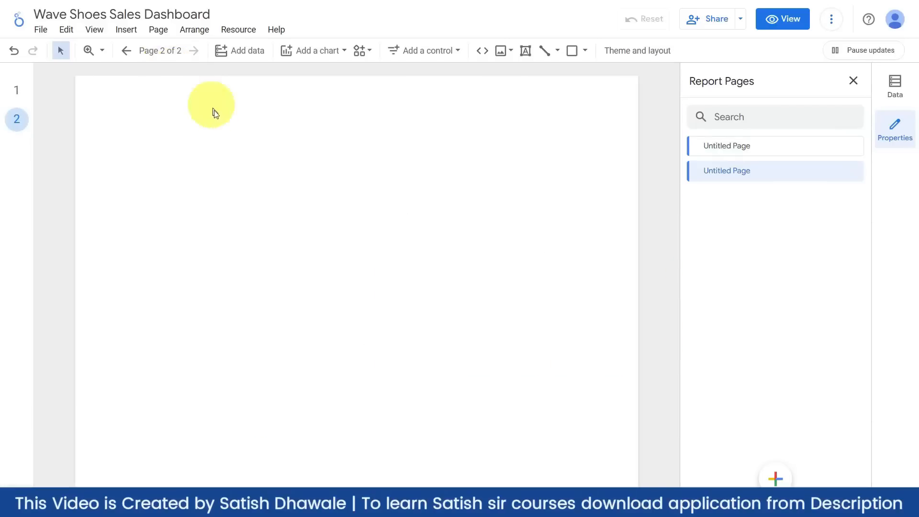
key(ctrl+v)
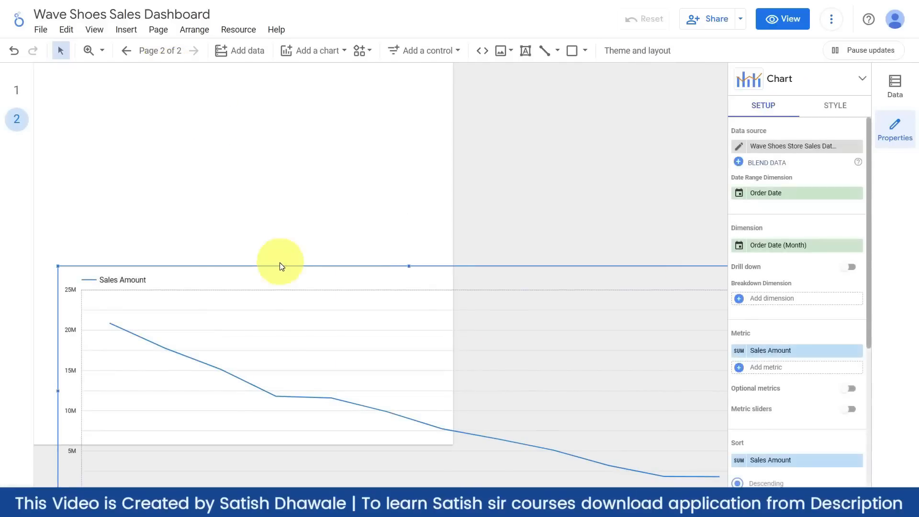
drag(271, 266, 200, 155)
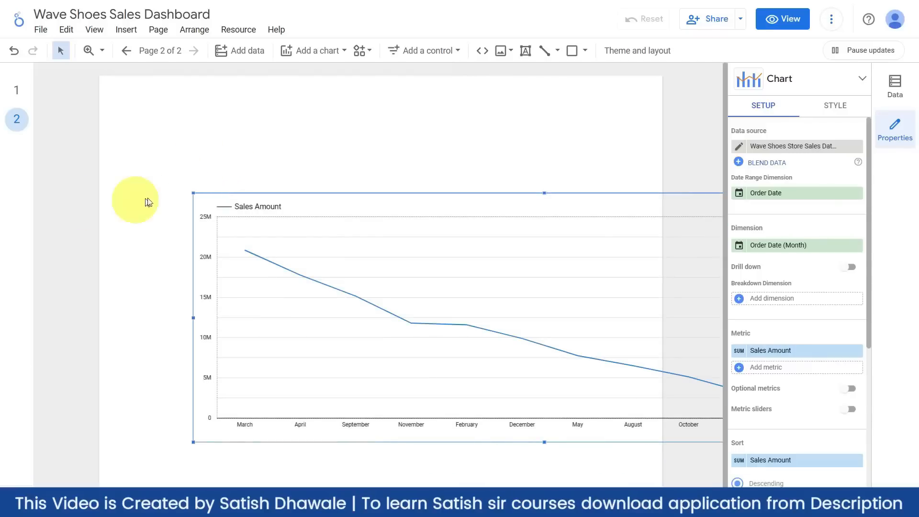
drag(193, 196, 212, 179)
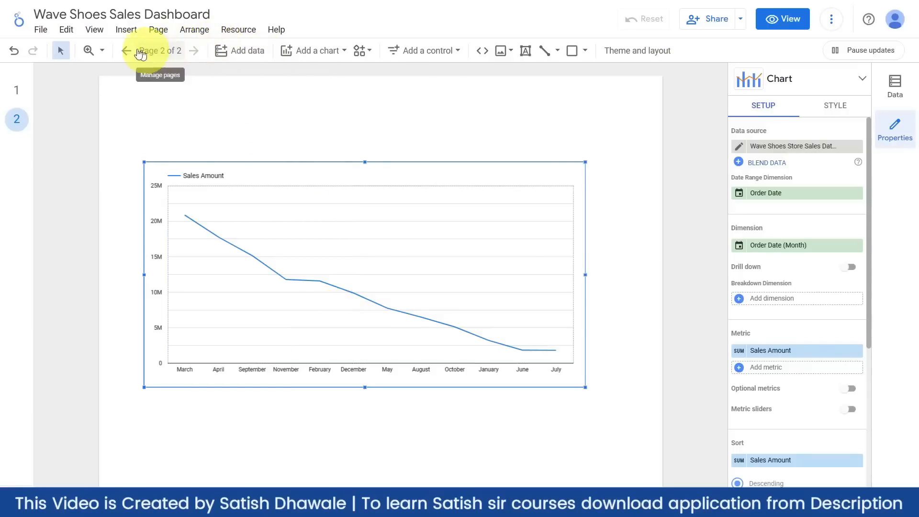
- Check the Page menu and close it without adding another page
click(155, 30)
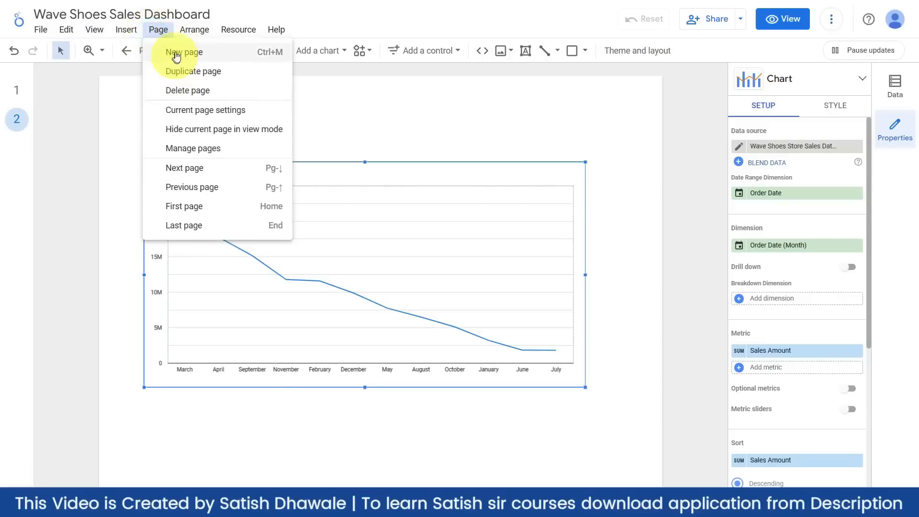
click(123, 98)
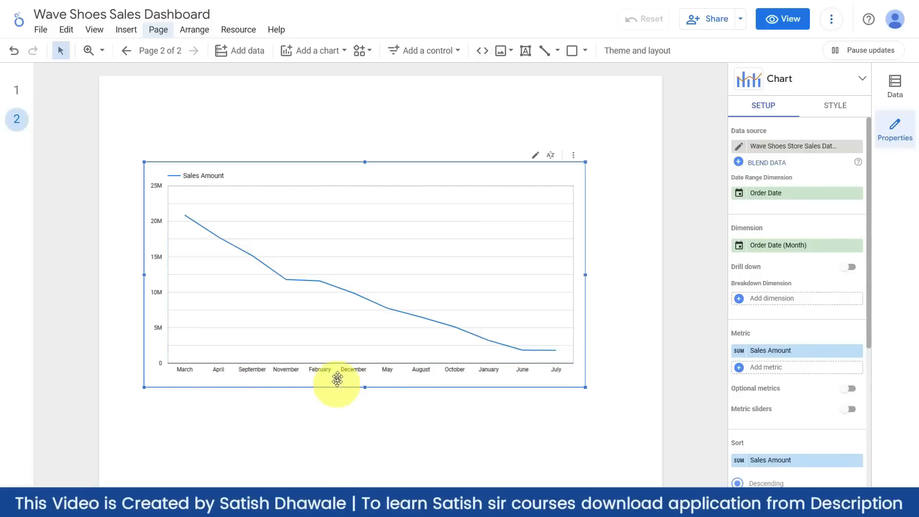
scroll(808, 245, down, 3)
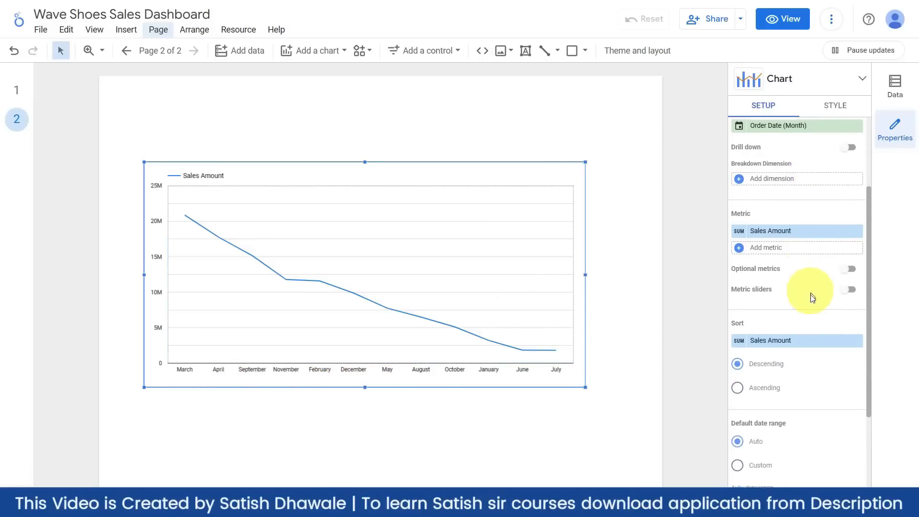
- Sort the page 2 line chart by Sales Amount descending, after trying Order Date sorting
click(785, 342)
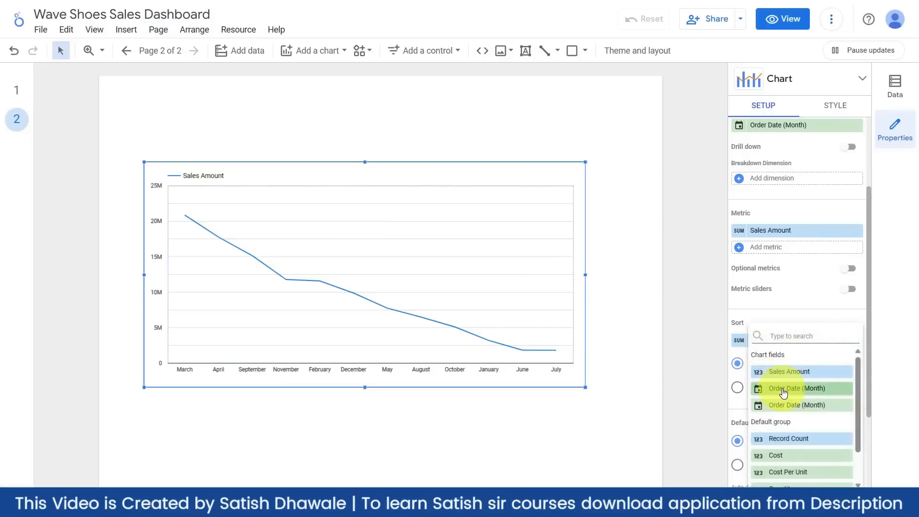
click(783, 389)
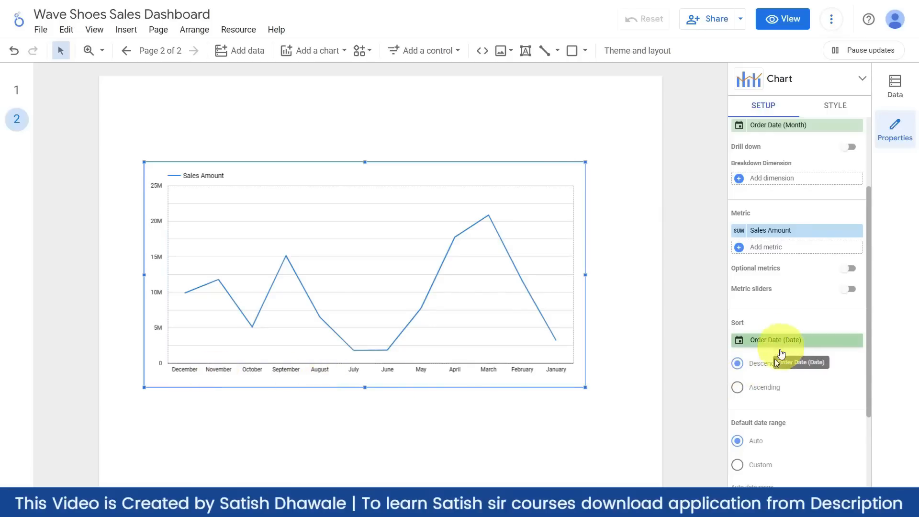
click(737, 388)
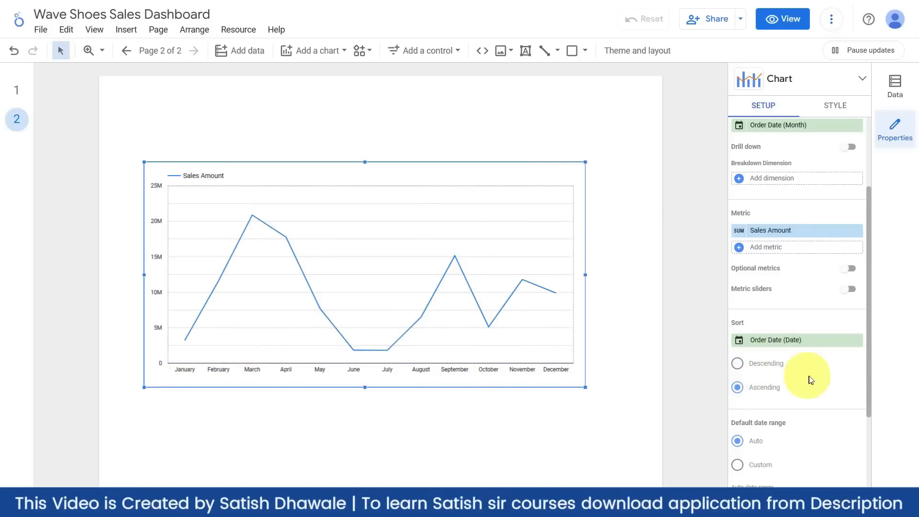
click(738, 364)
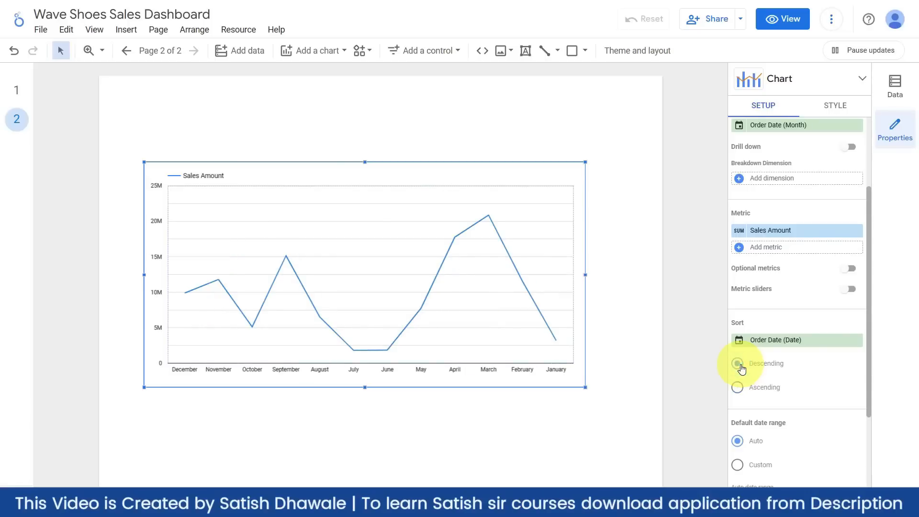
click(737, 388)
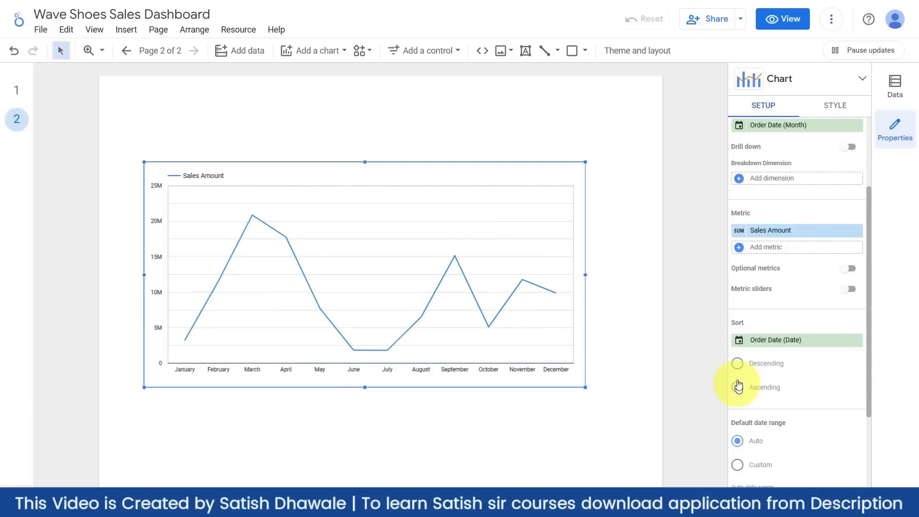
click(738, 363)
click(759, 340)
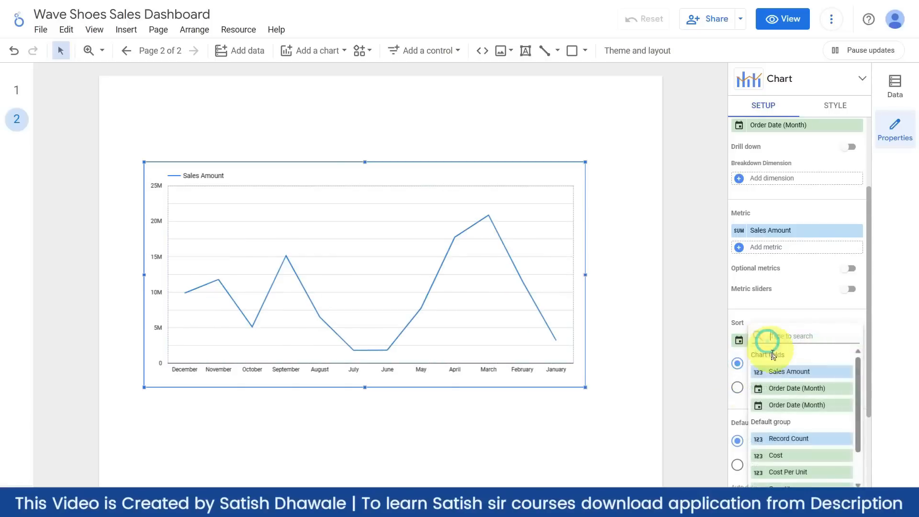
click(775, 371)
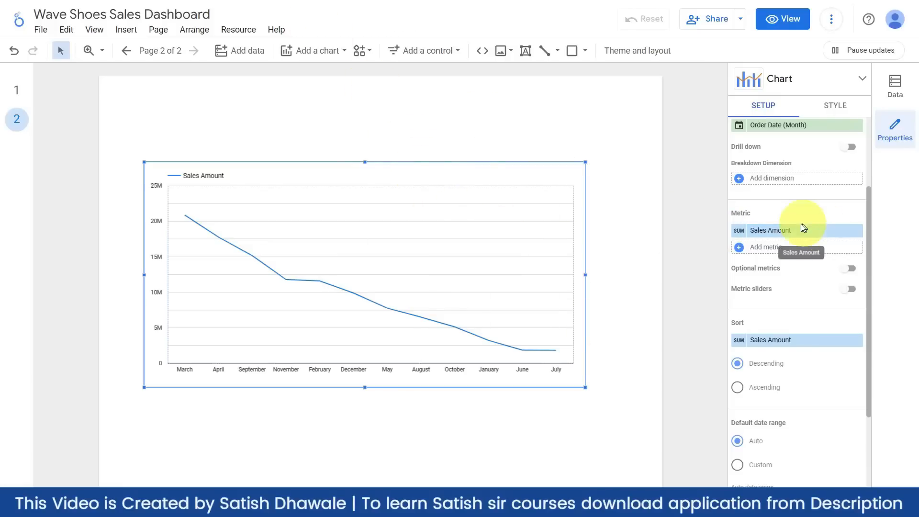
- Check the Order Date settings, then remove the monthly line chart from page 2
scroll(775, 234, up, 3)
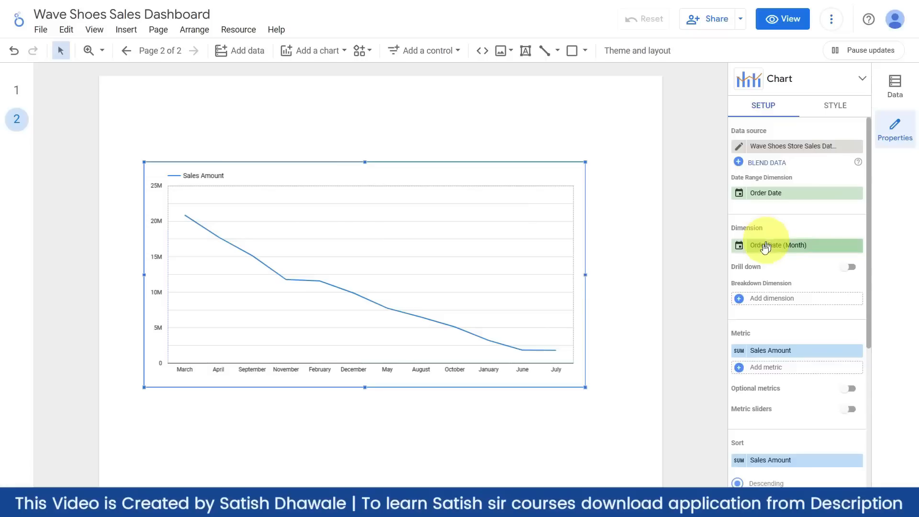
click(739, 246)
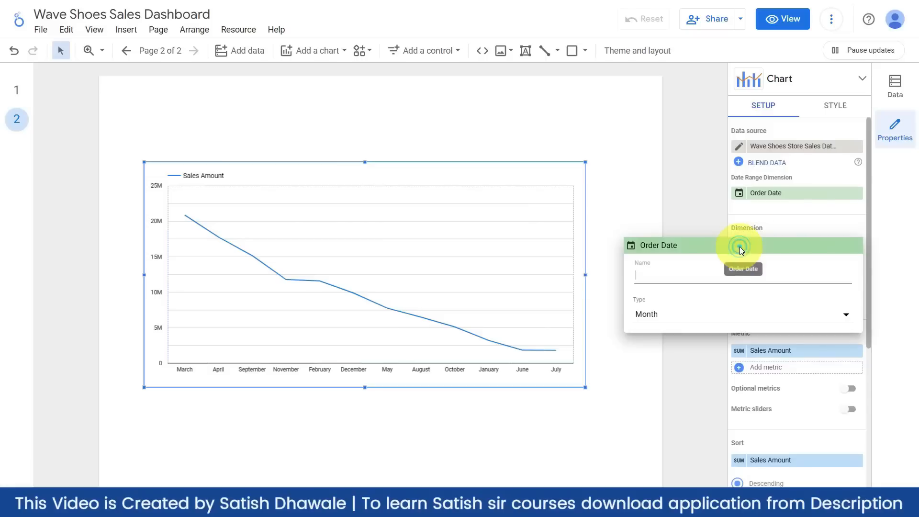
click(696, 224)
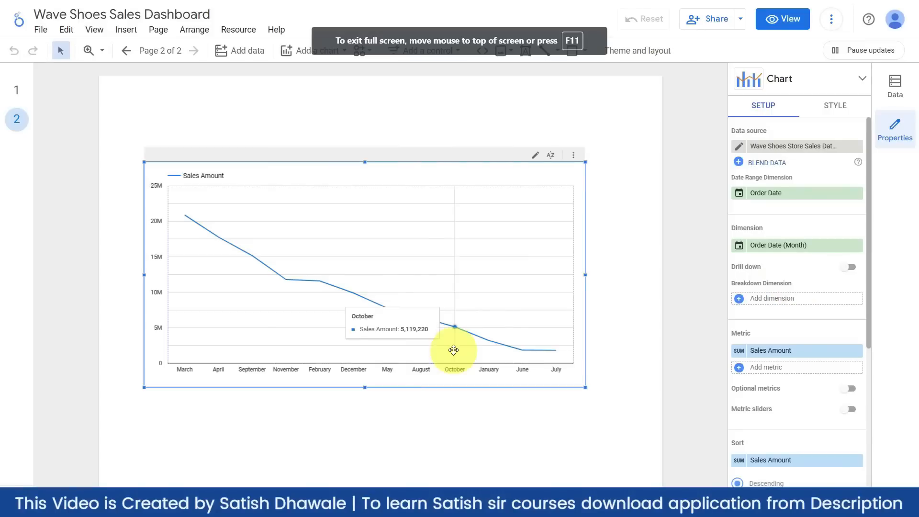
mouse_move(416, 165)
mouse_down()
mouse_move(417, 154)
mouse_move(416, 164)
mouse_up()
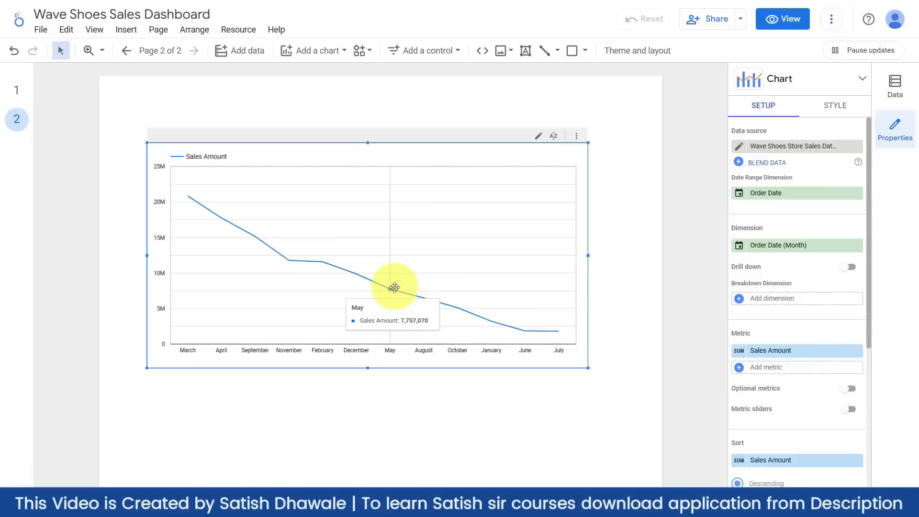
key(Delete)
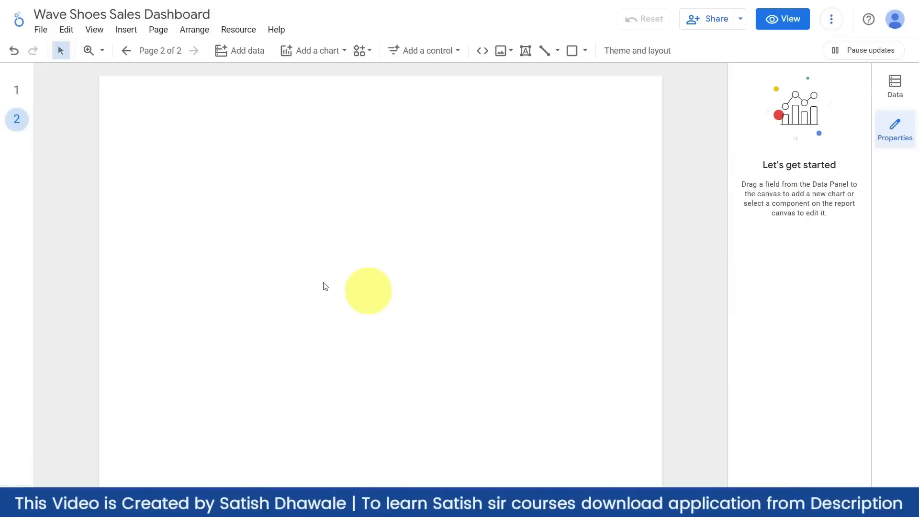
- Paste the line chart onto page 1 and stretch it below the bar and donut charts
click(17, 90)
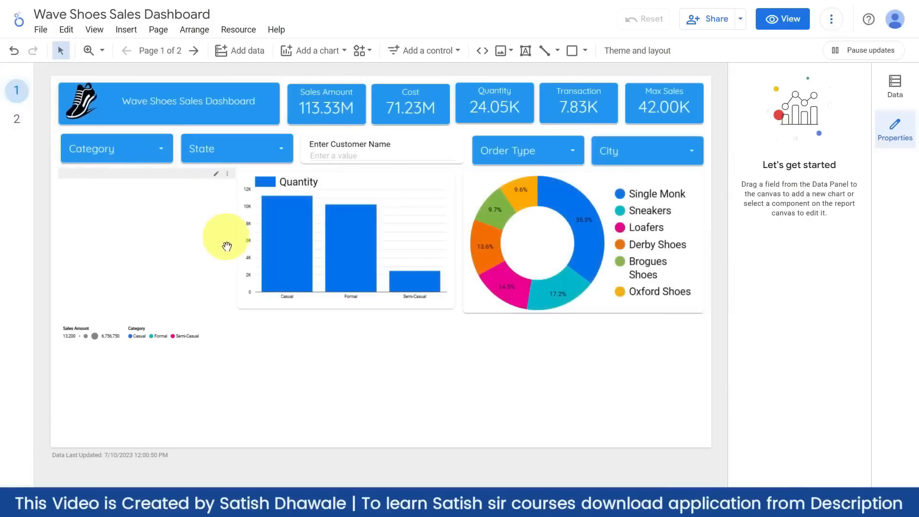
key(ctrl+v)
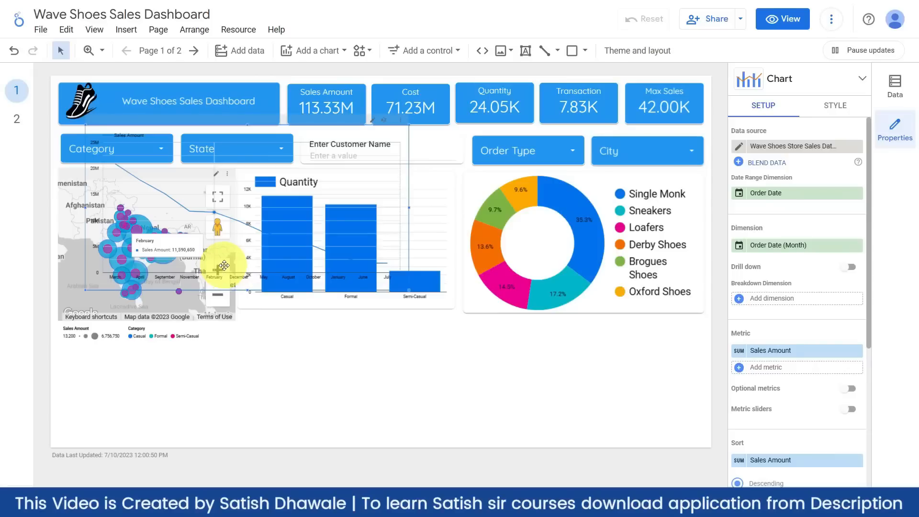
drag(224, 265, 339, 294)
drag(389, 327, 472, 325)
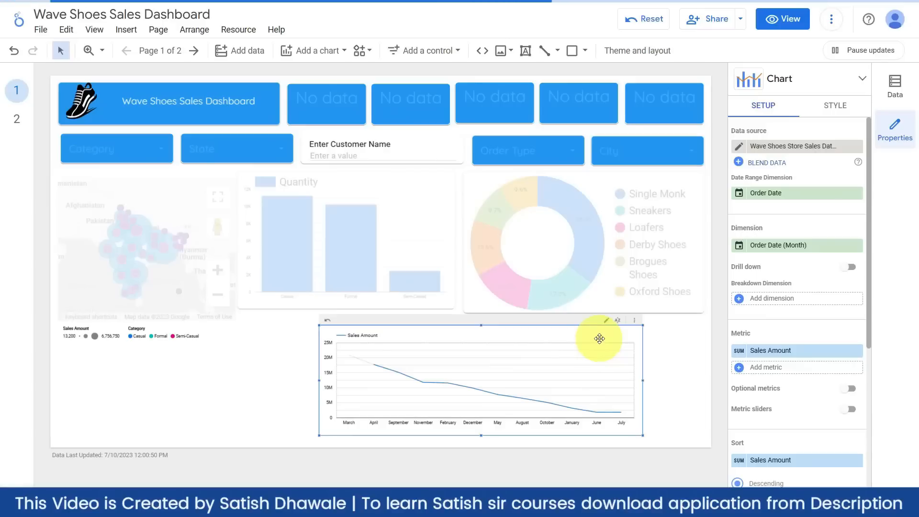
drag(596, 338, 662, 341)
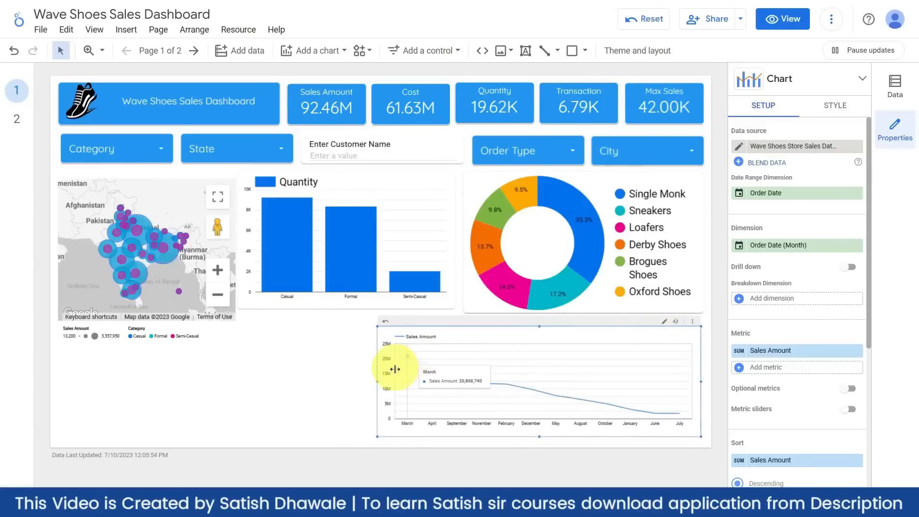
drag(376, 382, 251, 366)
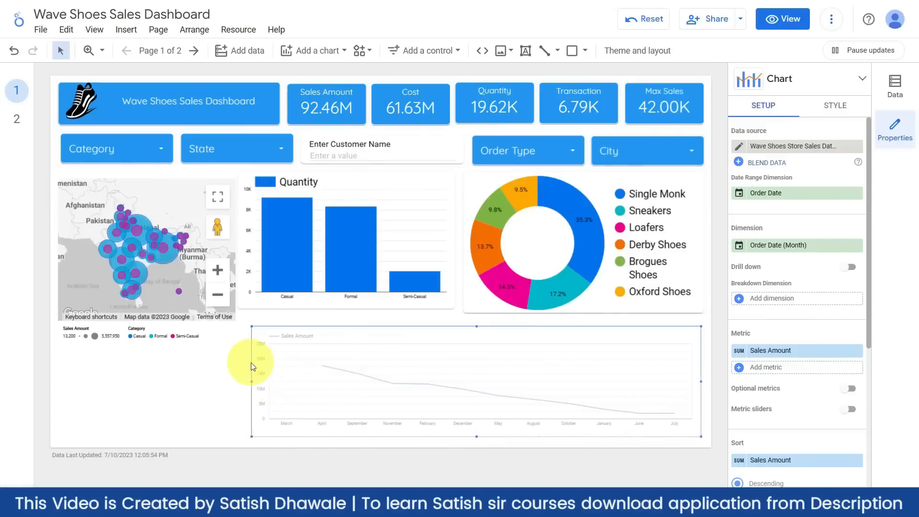
drag(470, 328, 469, 322)
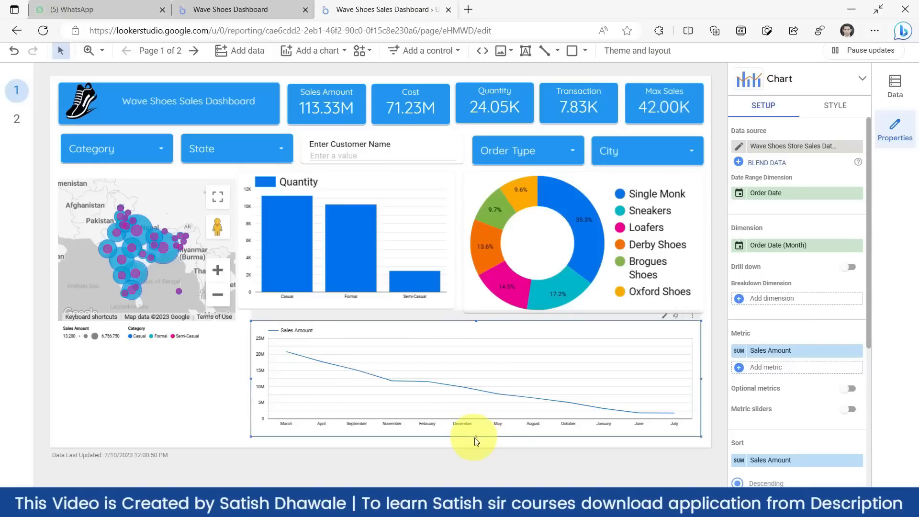
drag(476, 438, 476, 443)
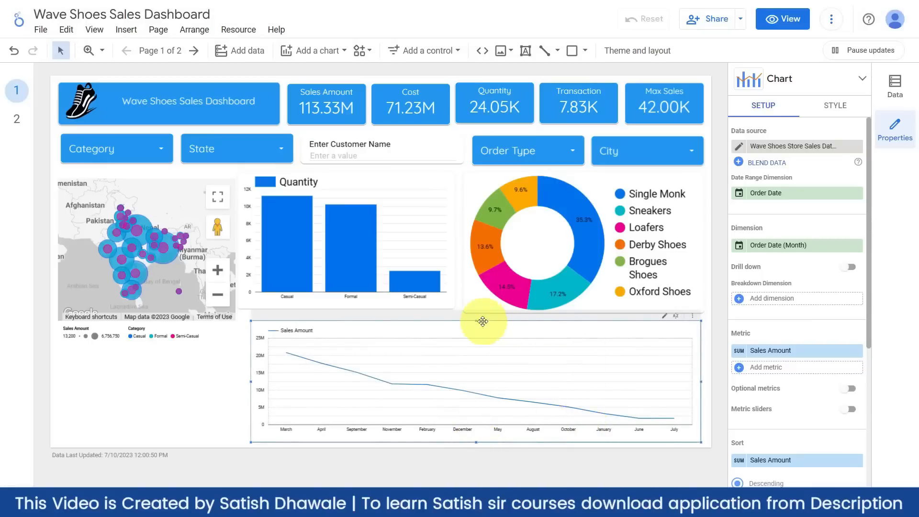
- Change the Quantity chart from columns to a horizontal Bar chart, adjusting its height
click(414, 186)
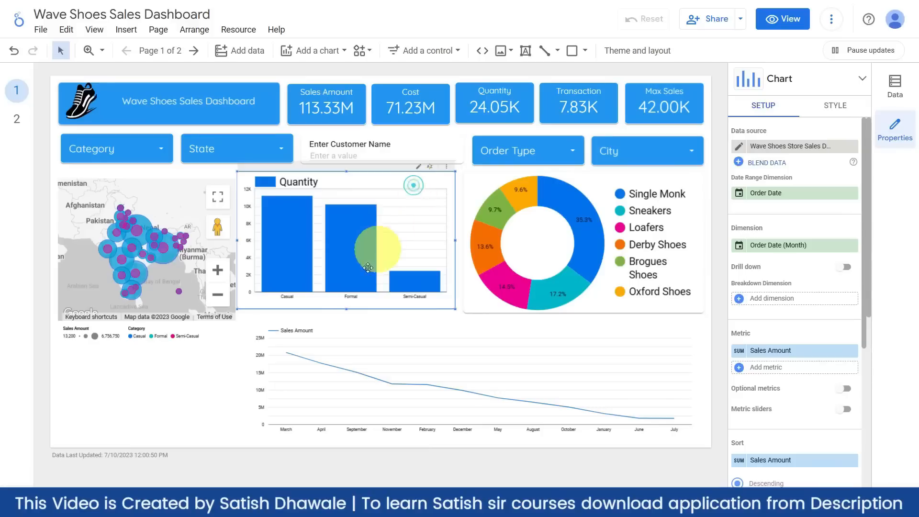
drag(345, 308, 351, 284)
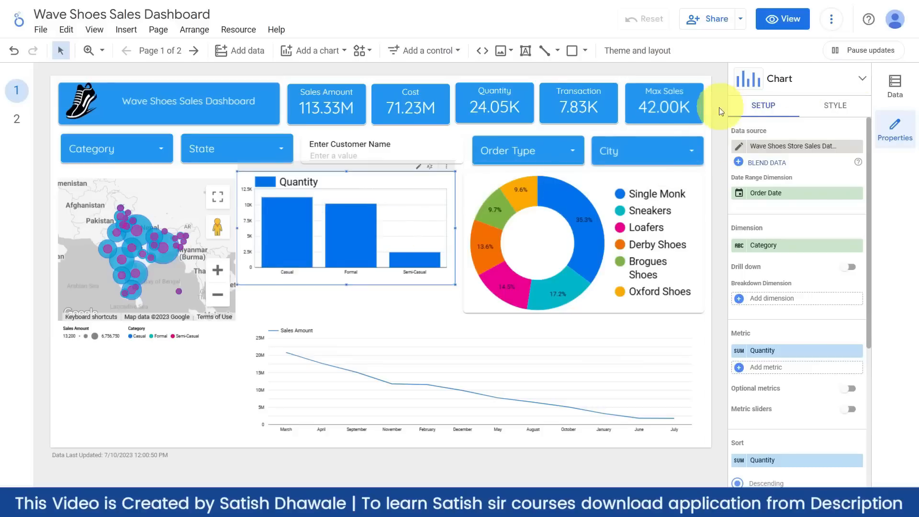
click(862, 79)
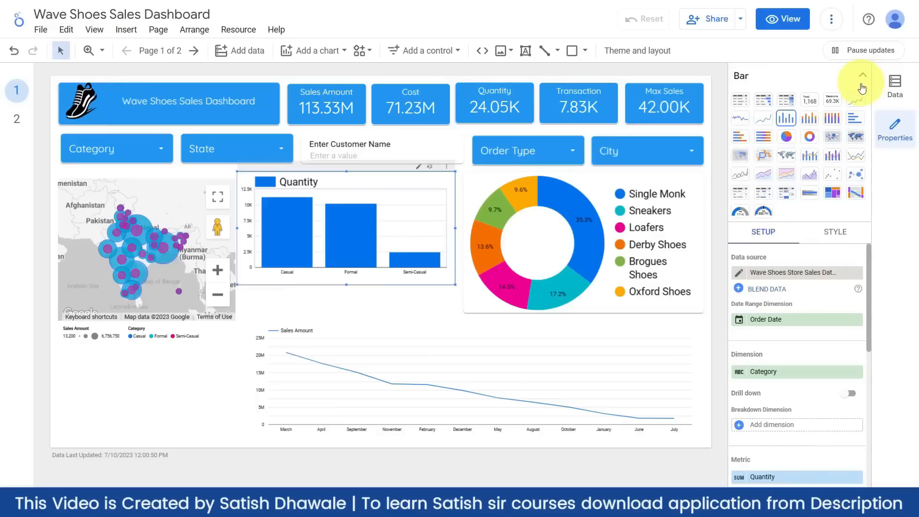
click(854, 120)
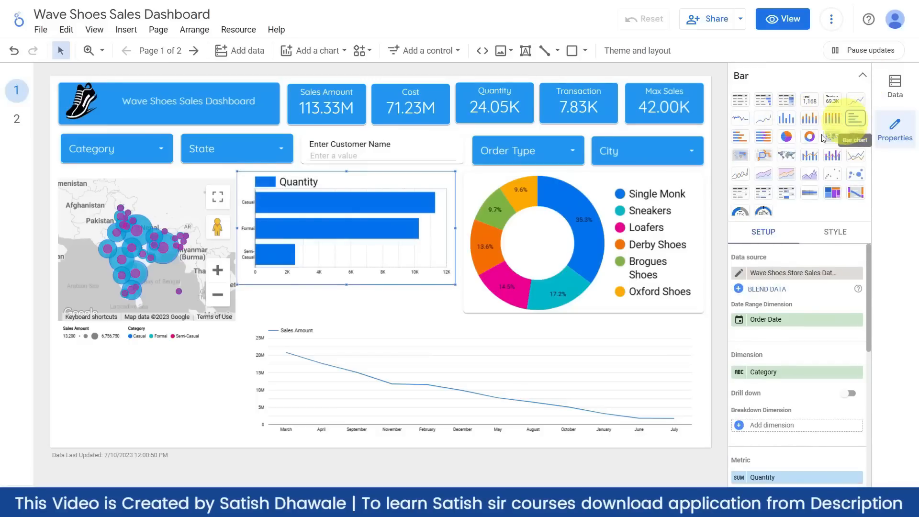
drag(346, 283, 348, 294)
- Shorten the donut chart and raise the line chart's top edge to fill the gap
click(478, 308)
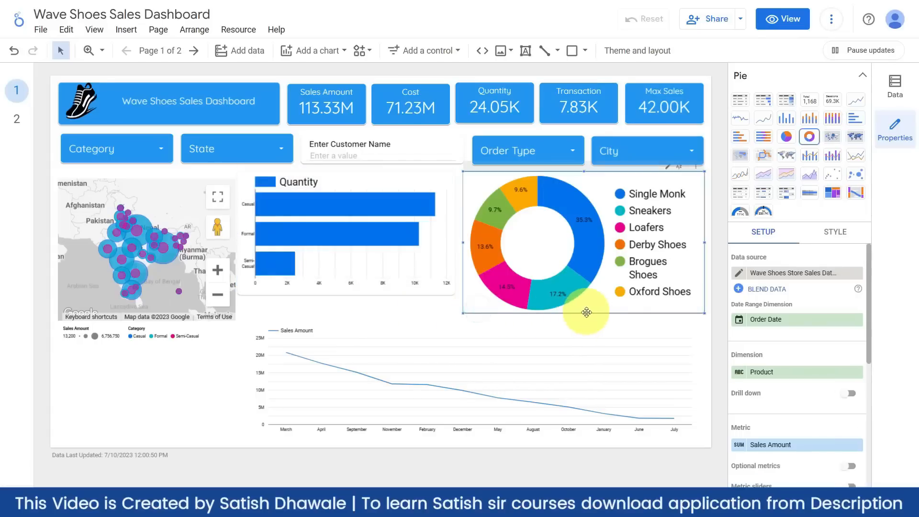
drag(583, 314, 584, 304)
click(411, 328)
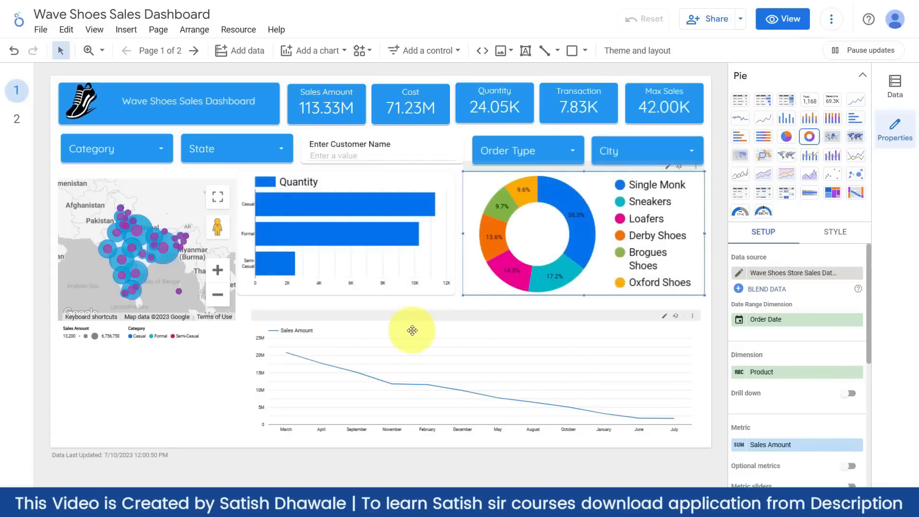
drag(475, 321, 475, 304)
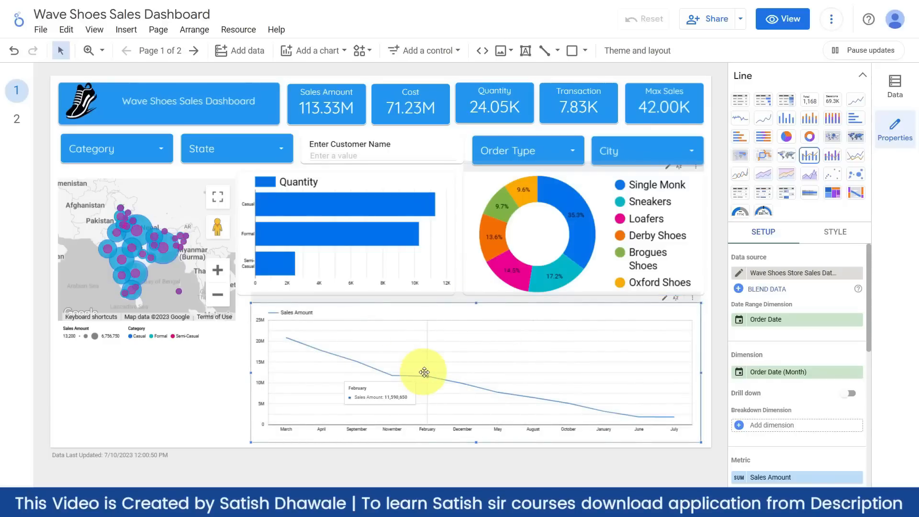
click(861, 75)
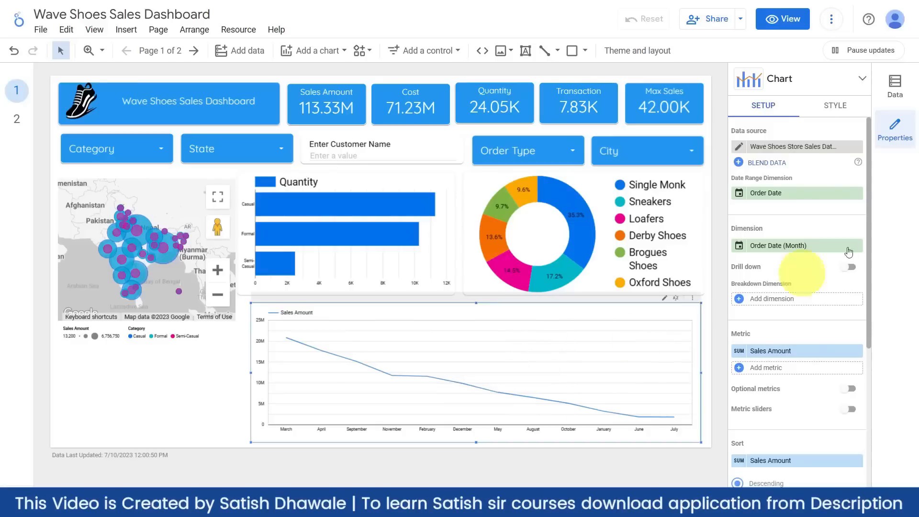
click(835, 105)
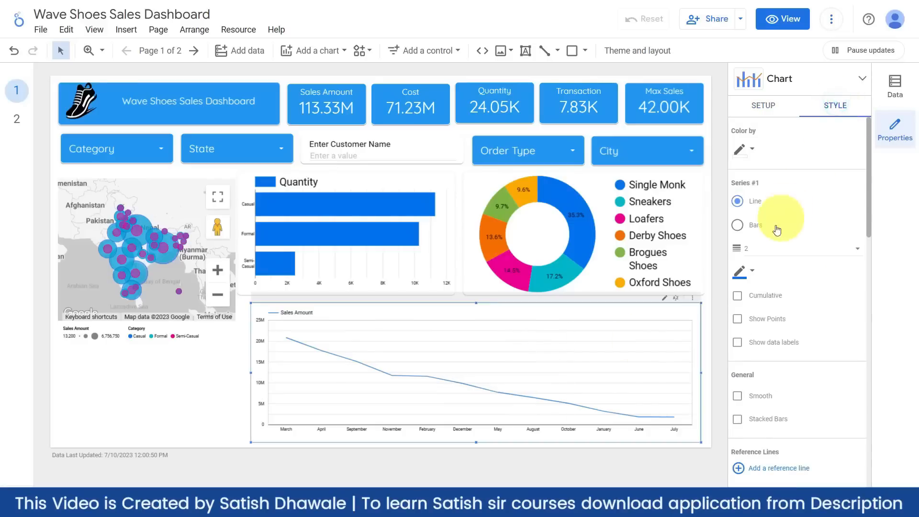
- Try the sales series as bars and as a running total, then revert both
click(750, 232)
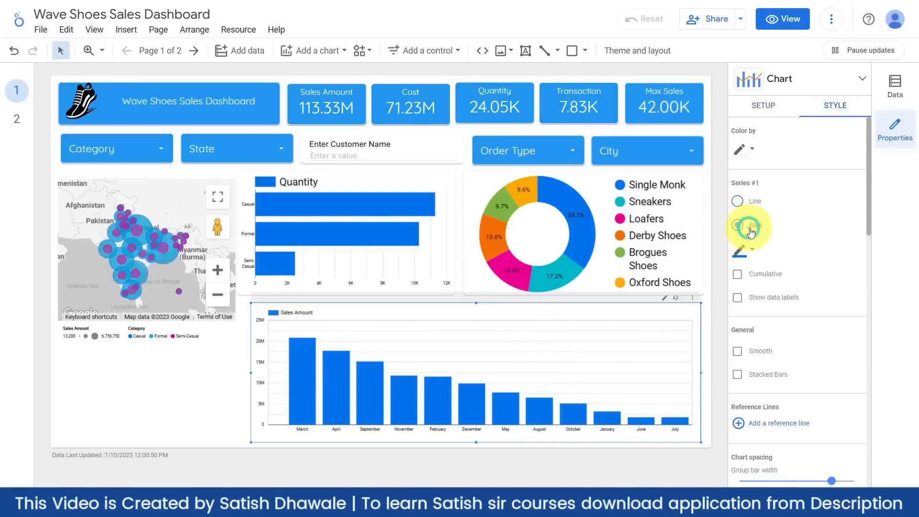
click(756, 203)
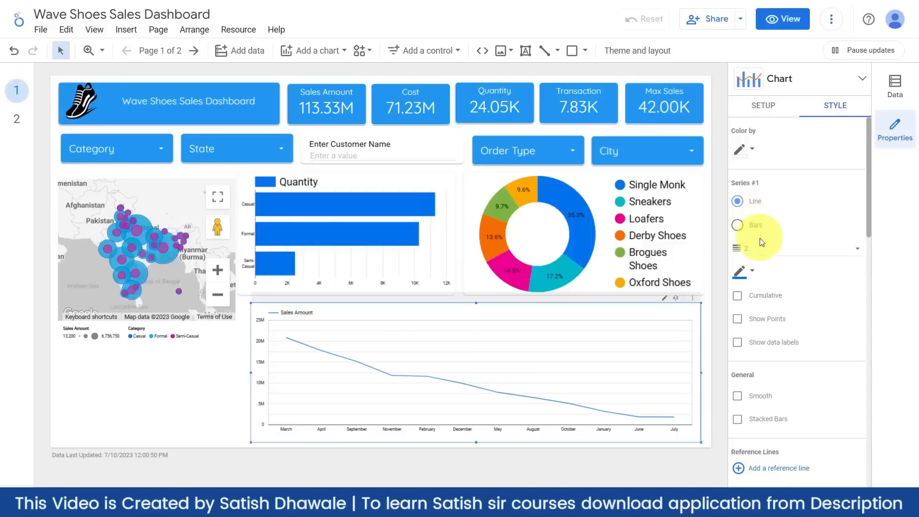
click(738, 296)
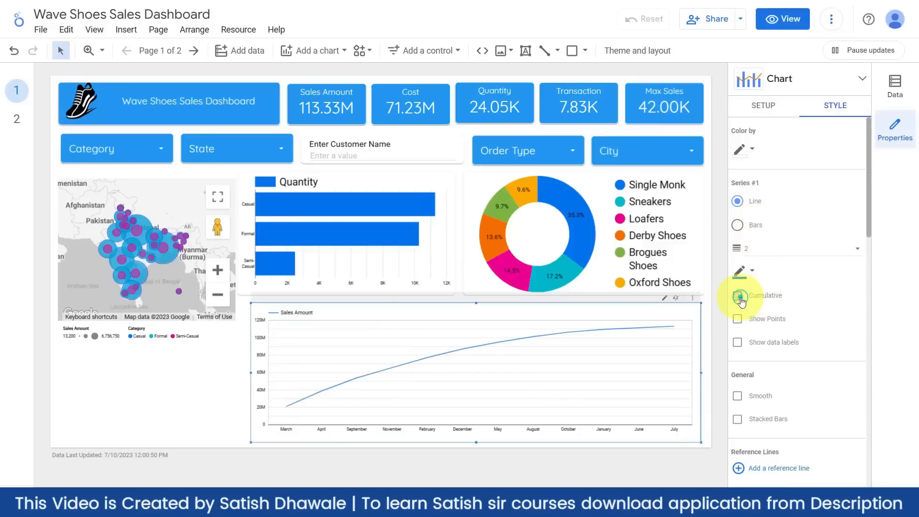
click(741, 300)
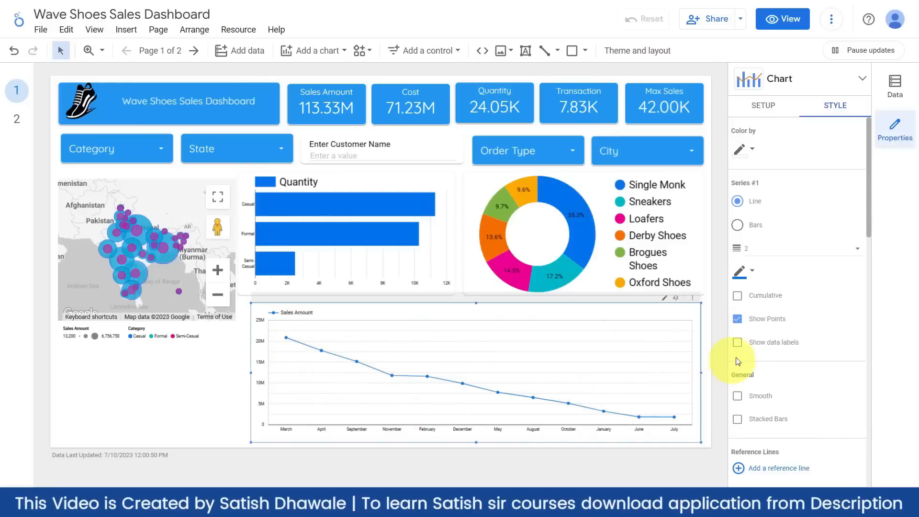
- Turn on data labels with compact numbers, leaving Stacked Bars unchecked
click(738, 343)
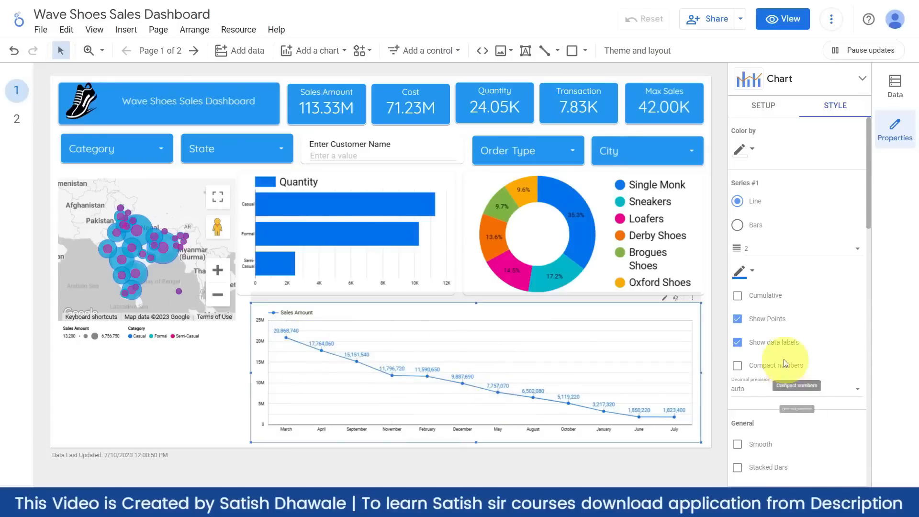
scroll(780, 359, down, 1)
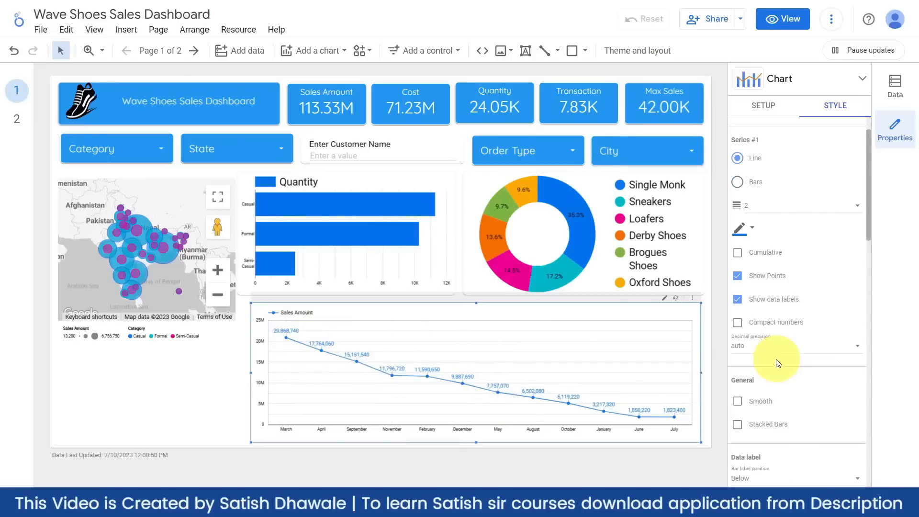
click(744, 340)
click(737, 246)
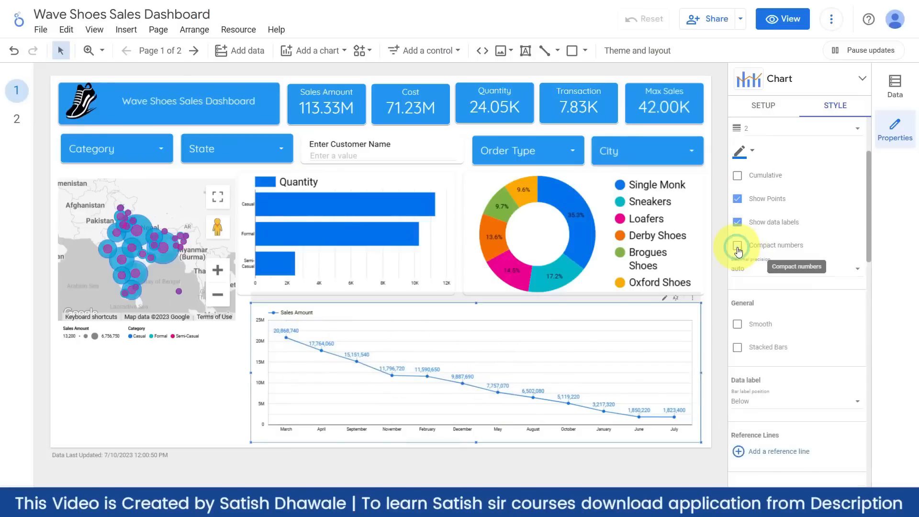
click(737, 246)
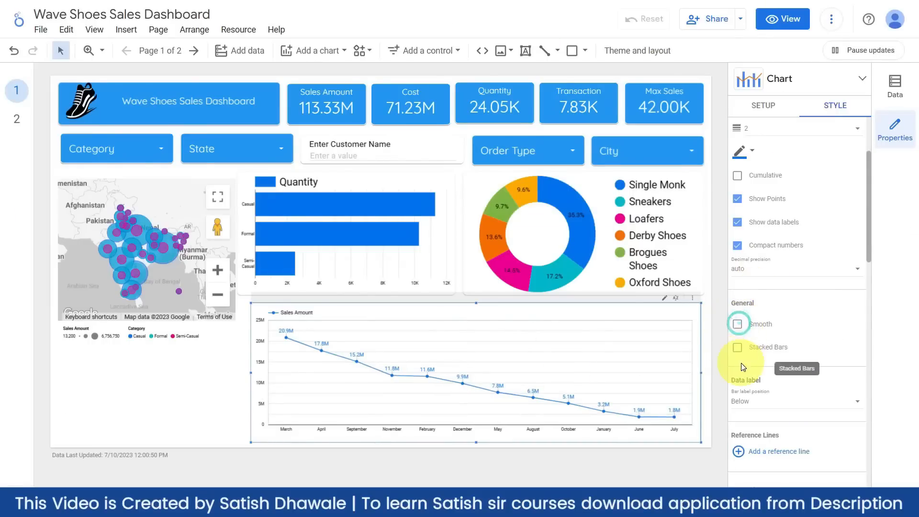
click(738, 348)
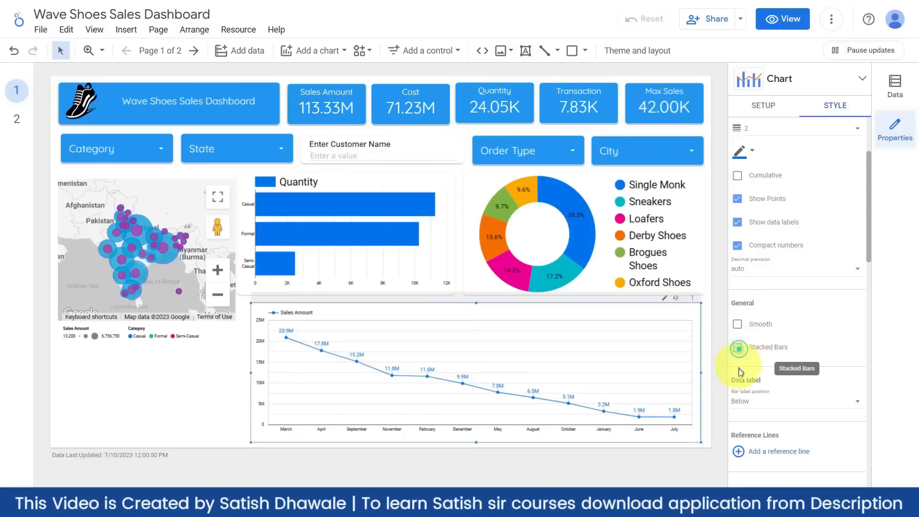
click(738, 349)
- Reverse the line chart's Y-axis direction so 0 sits at the top, keeping the axes visible
scroll(762, 381, down, 3)
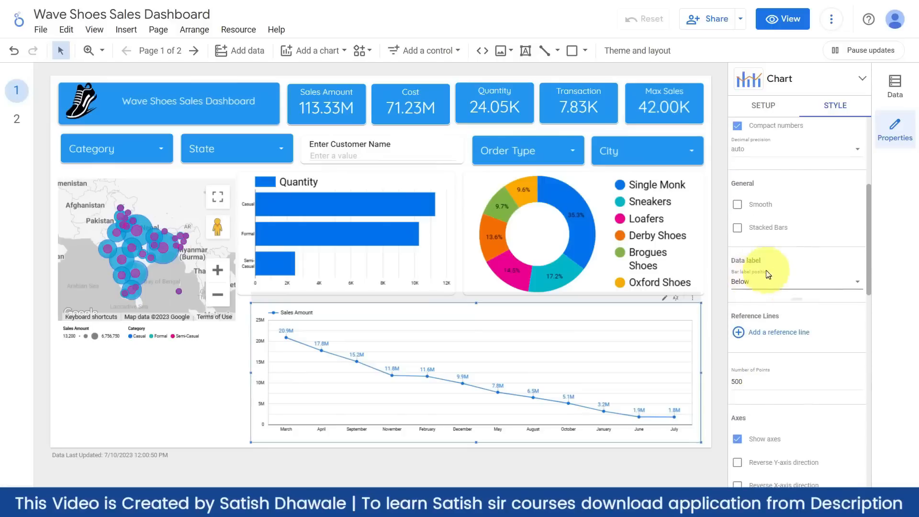
scroll(776, 287, down, 1)
scroll(777, 289, down, 3)
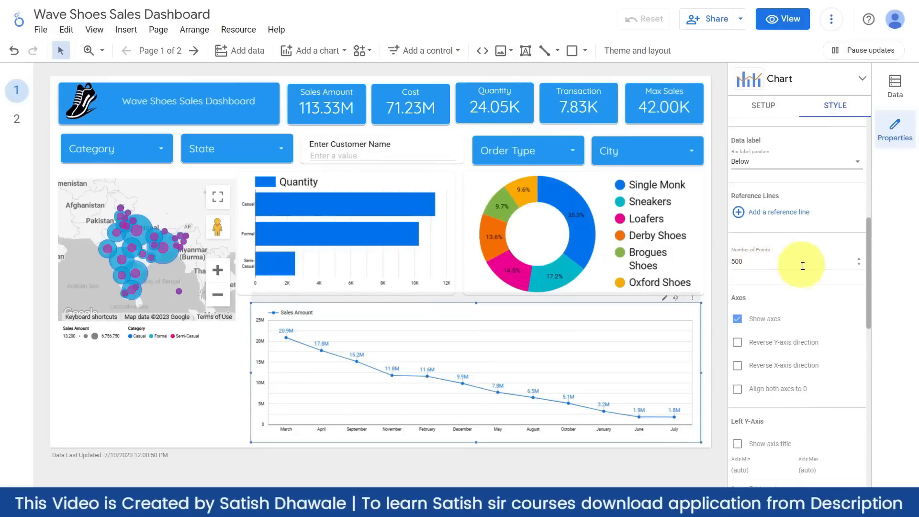
click(738, 260)
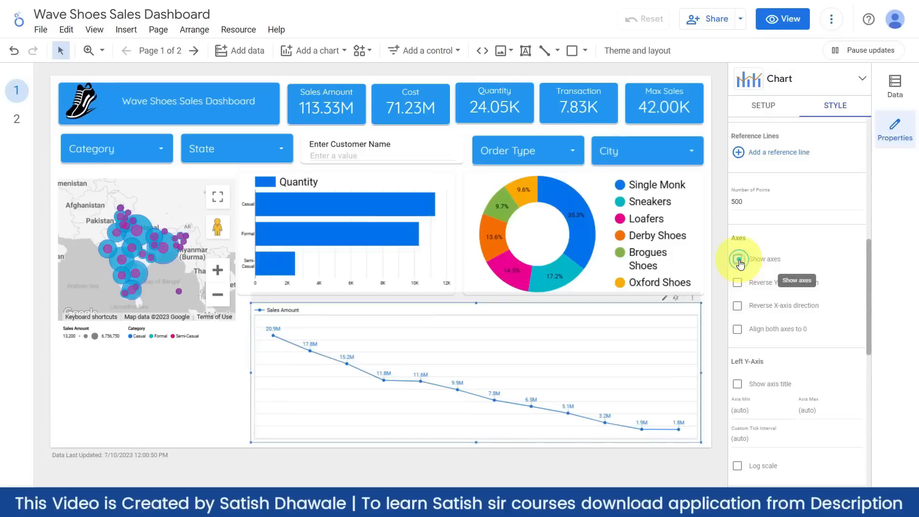
click(738, 259)
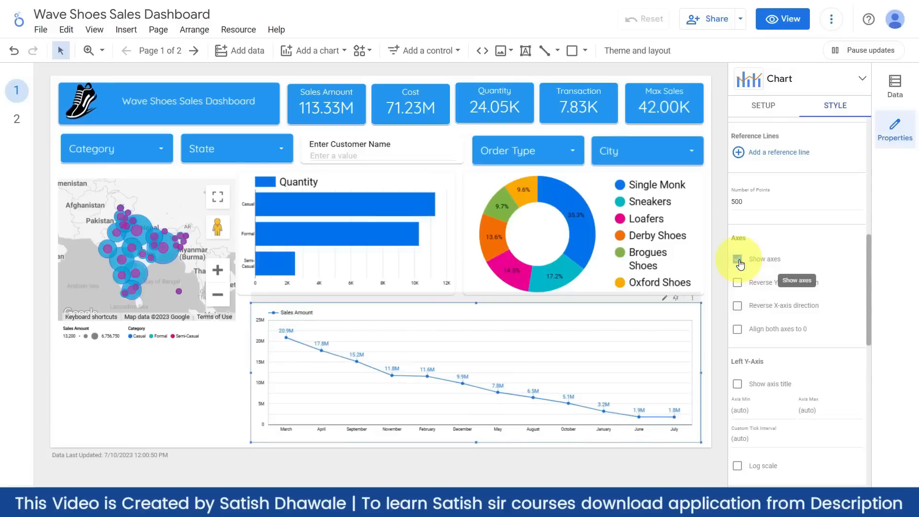
click(738, 261)
click(738, 261)
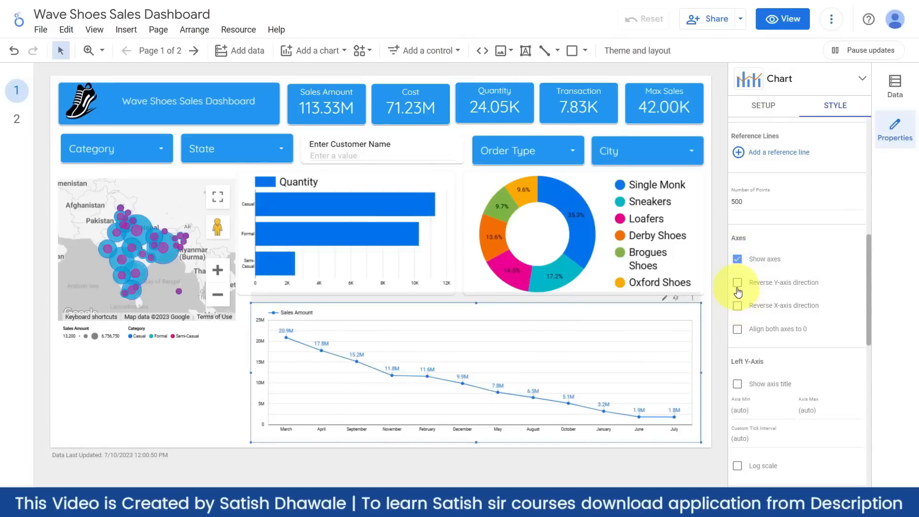
click(738, 283)
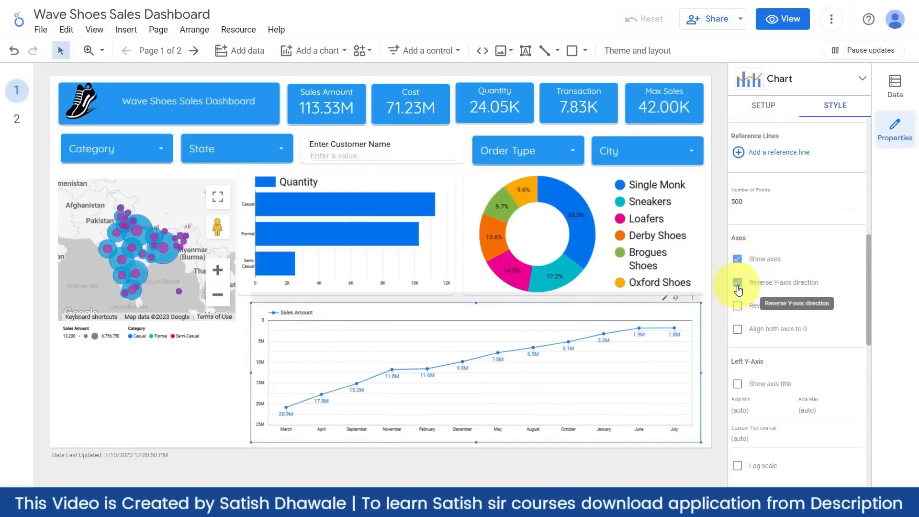
click(738, 287)
click(738, 285)
click(737, 287)
click(739, 288)
- Hide the axis titles on both the Left Y-Axis and the X-Axis
scroll(739, 291, down, 3)
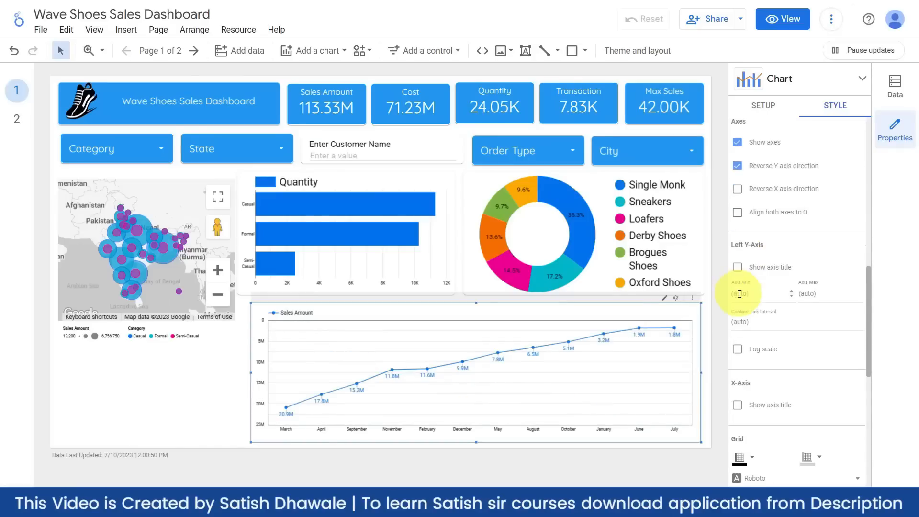
click(738, 266)
click(737, 266)
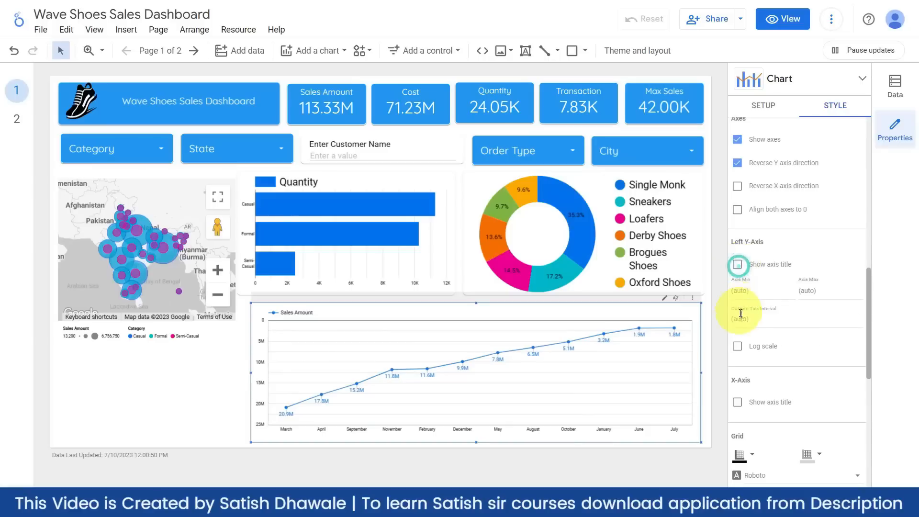
scroll(739, 287, down, 3)
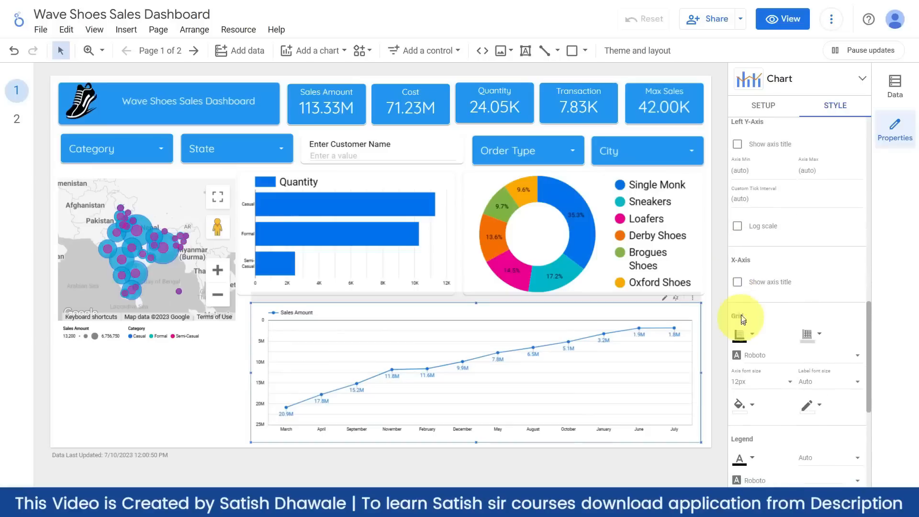
click(738, 282)
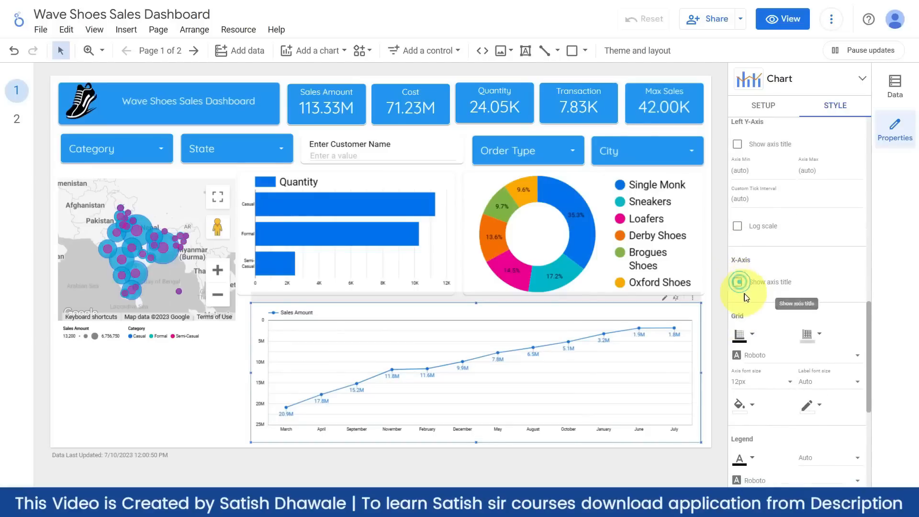
- Set the line chart's grid color to Transparent
scroll(765, 280, down, 3)
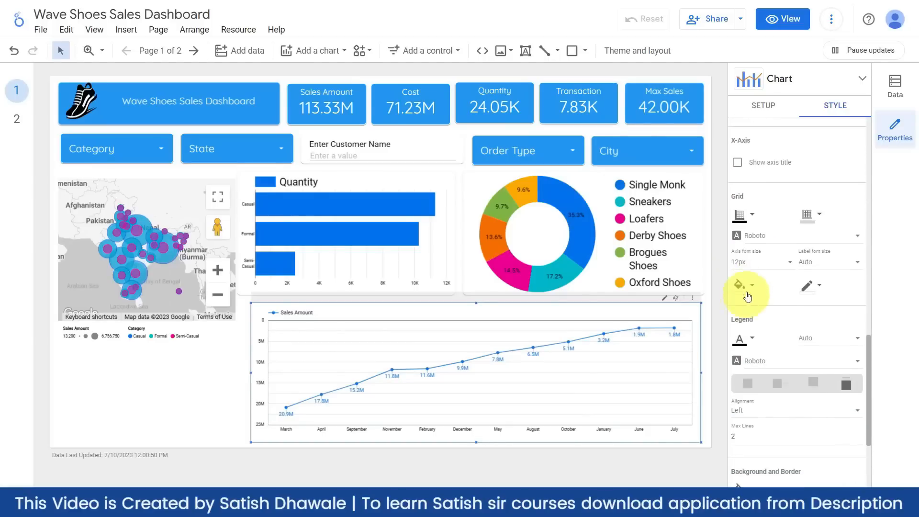
click(821, 221)
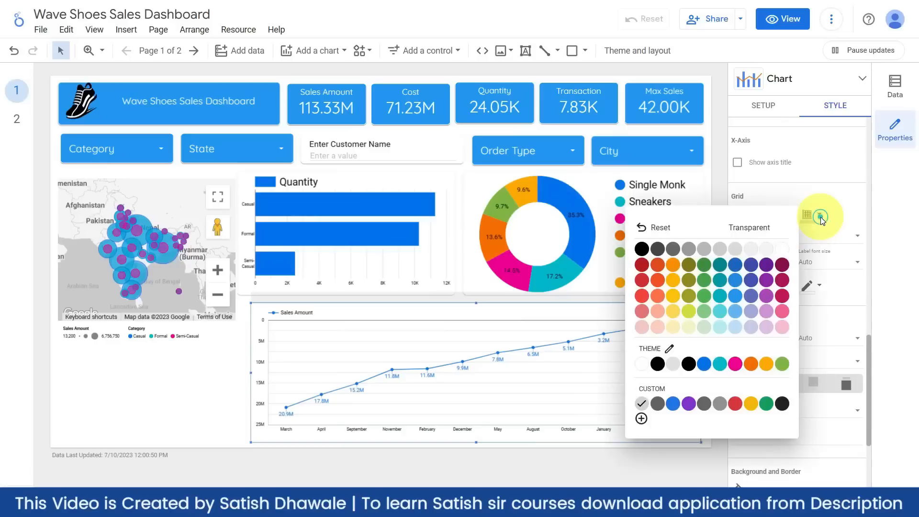
click(765, 230)
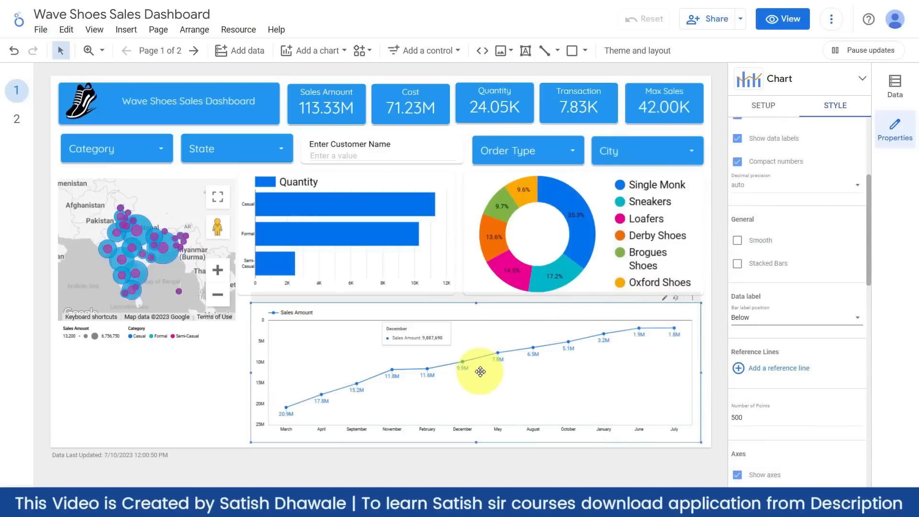
- Add a border shadow to the Sales Amount line chart
scroll(766, 410, down, 8)
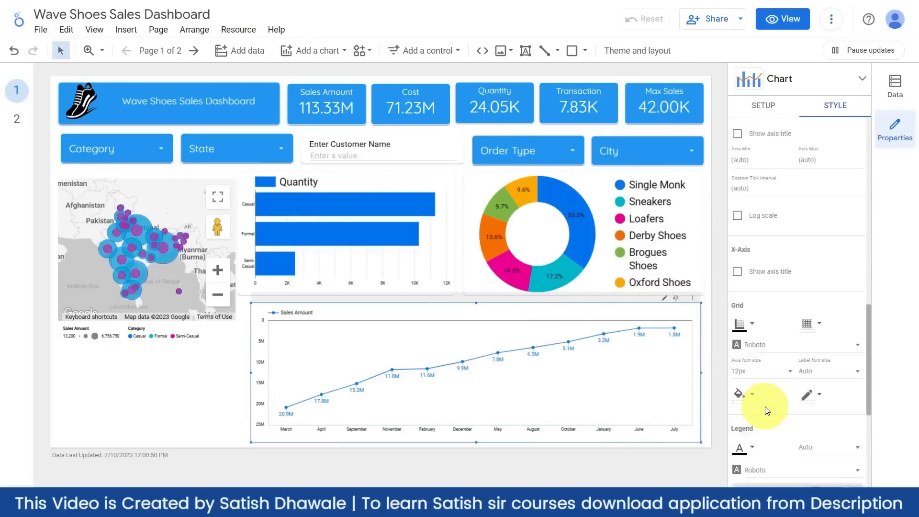
scroll(766, 383, down, 2)
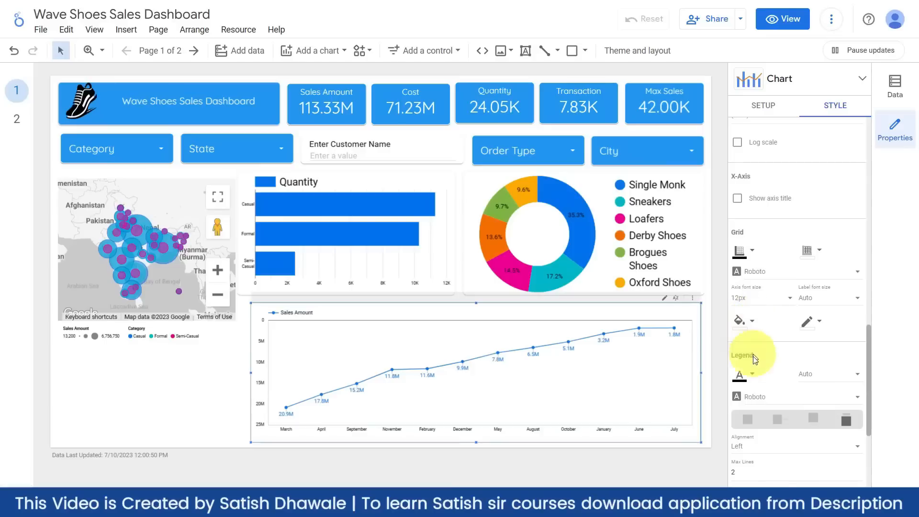
scroll(754, 359, down, 3)
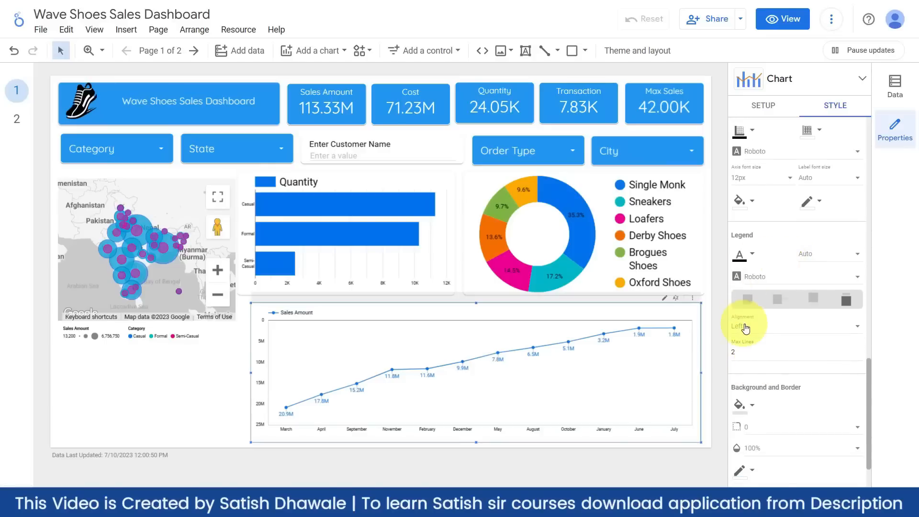
scroll(761, 268, down, 3)
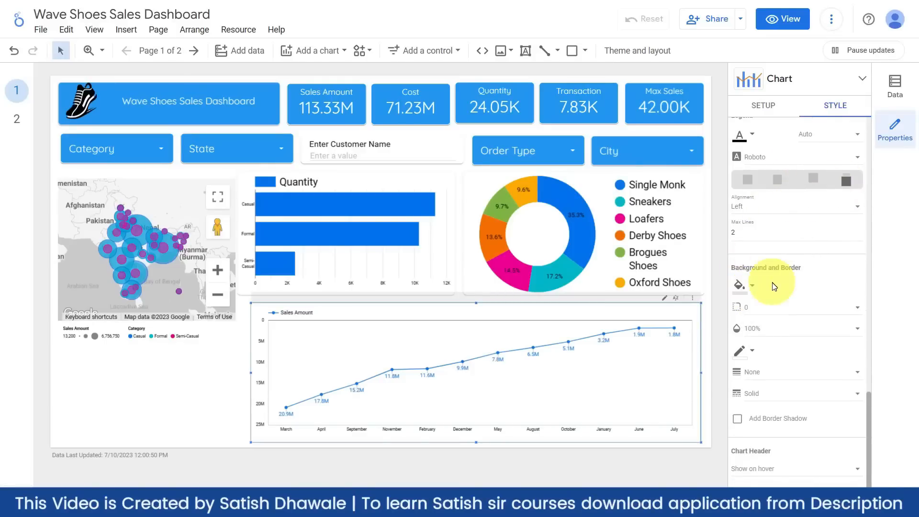
scroll(782, 283, down, 1)
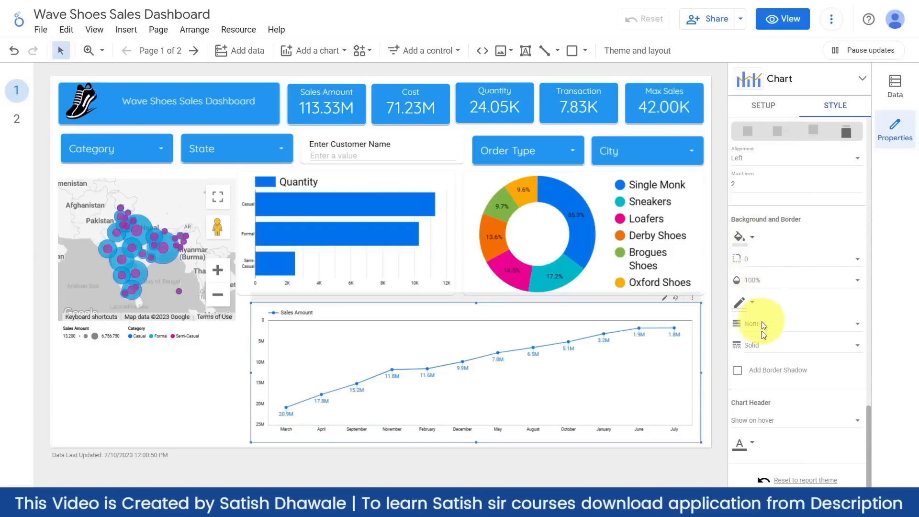
click(739, 370)
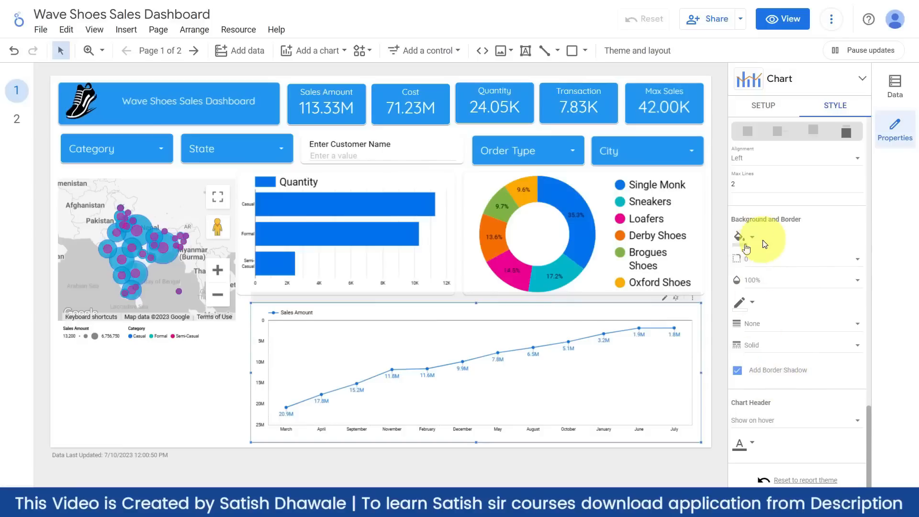
- Round the line chart's corners with a border radius of 10
click(227, 380)
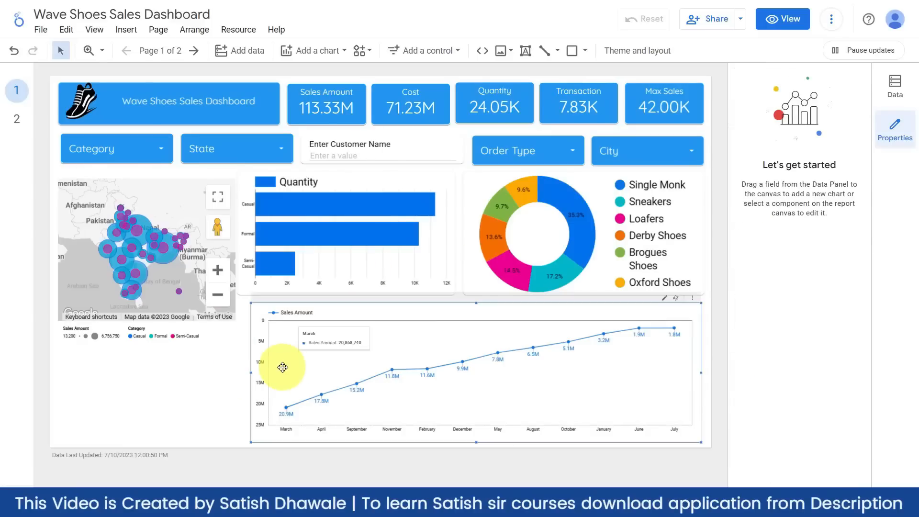
click(362, 380)
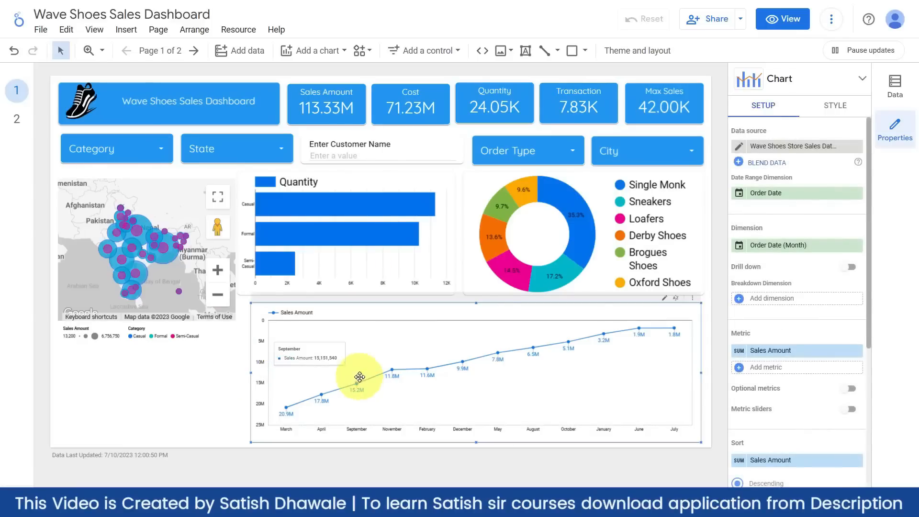
click(835, 105)
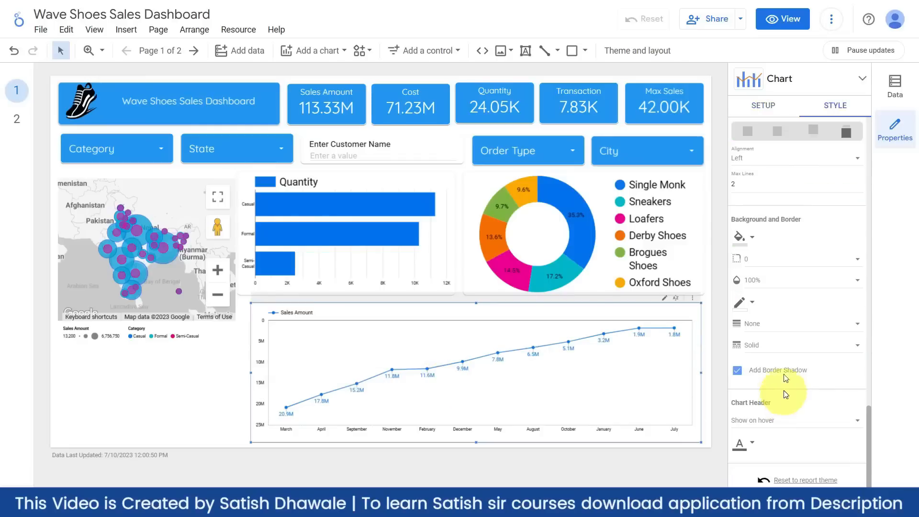
click(763, 261)
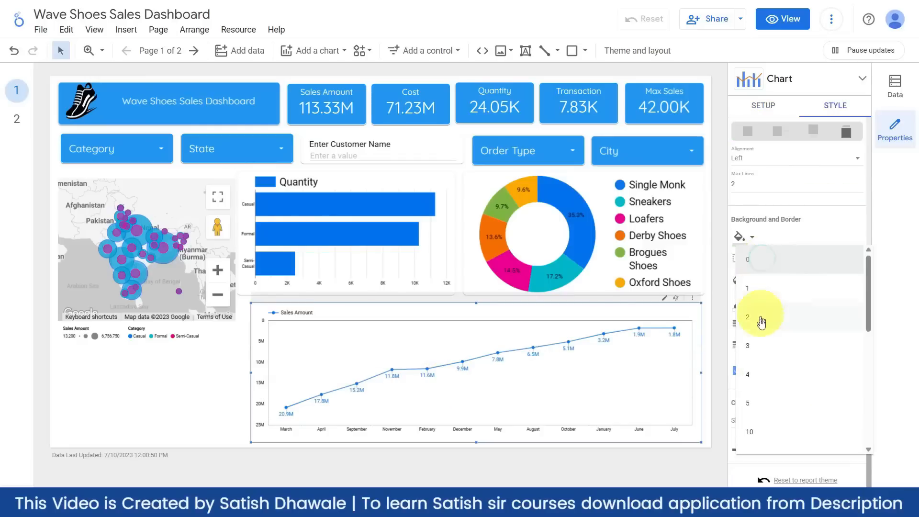
click(753, 430)
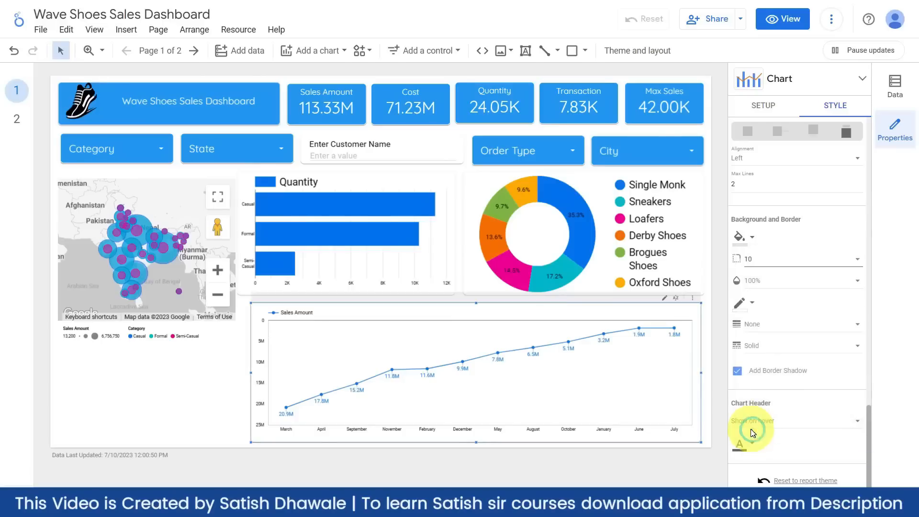
- Nudge the line chart's position slightly, then switch to blank page 2
click(209, 358)
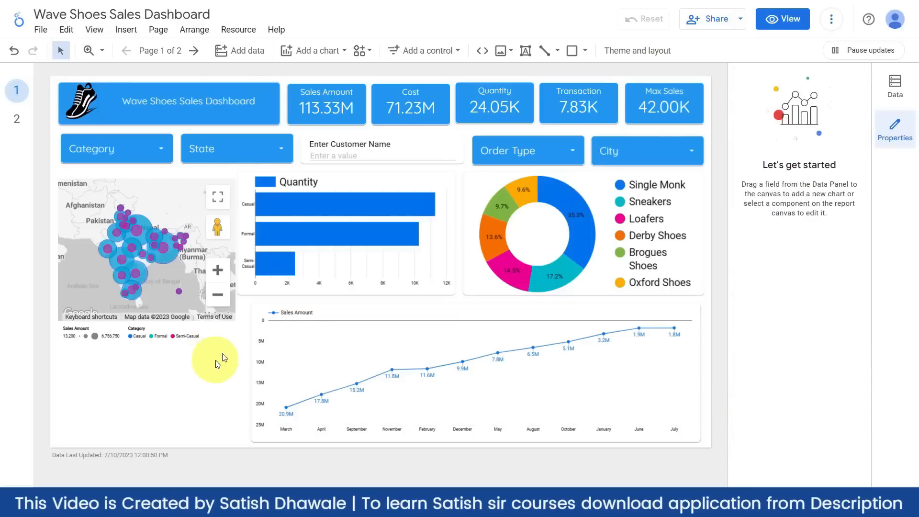
drag(302, 303, 304, 318)
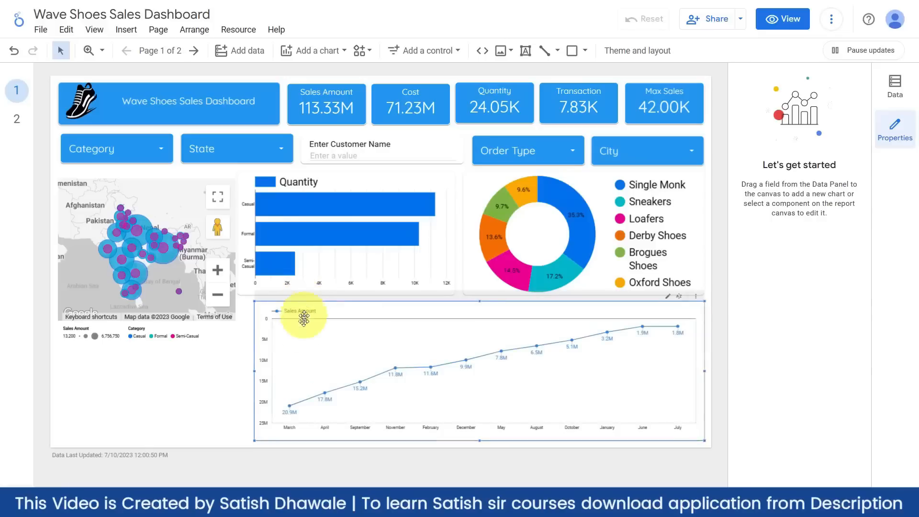
click(196, 374)
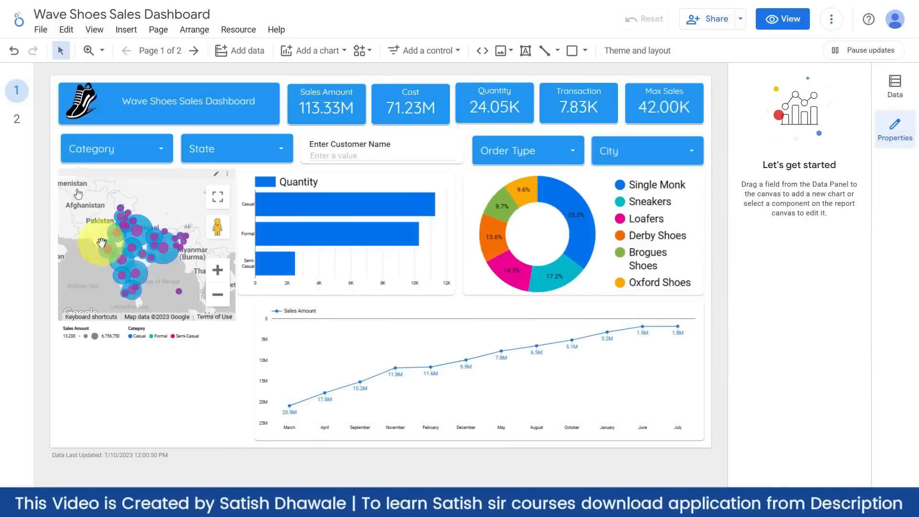
click(19, 120)
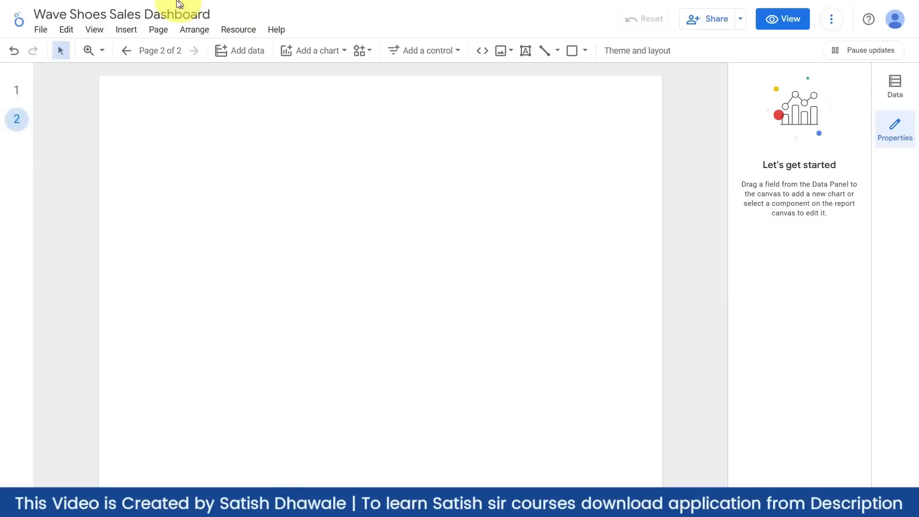
- Place a Table chart on page 2 and enlarge it, showing Order Number with Record Count
mouse_move(174, 6)
click(225, 17)
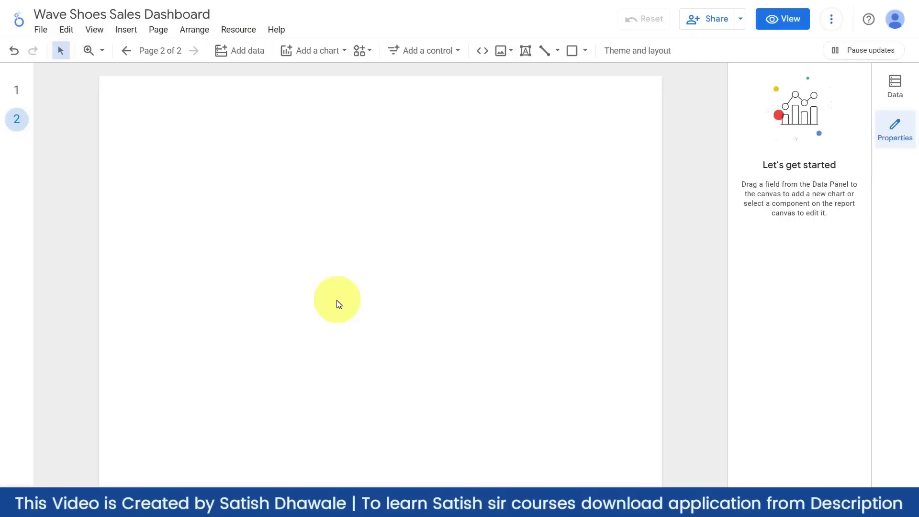
click(334, 50)
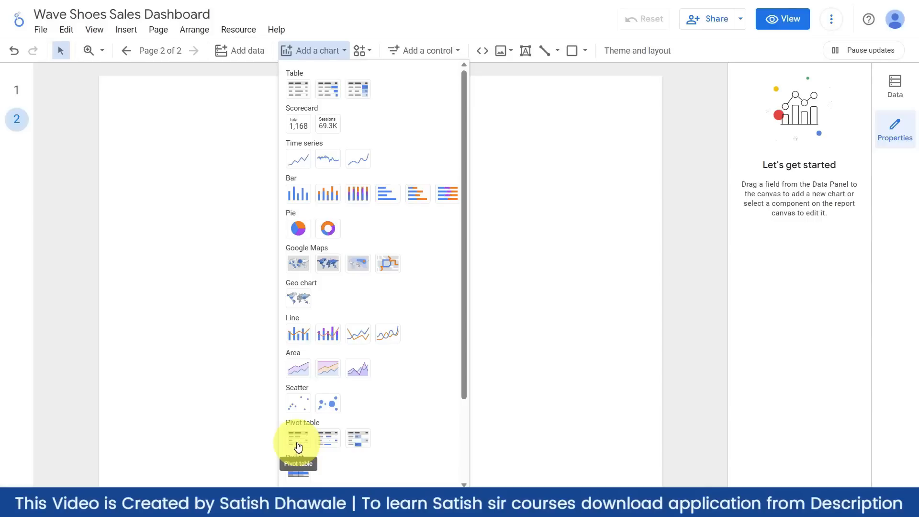
click(298, 87)
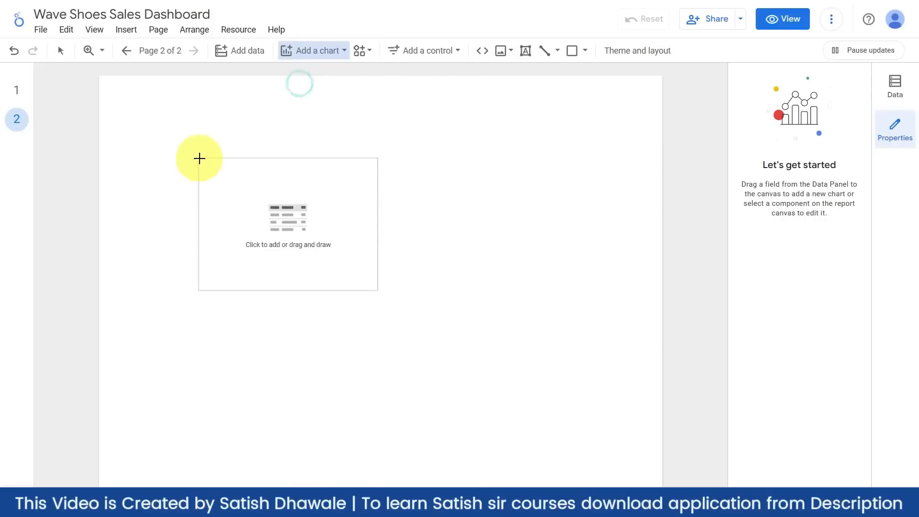
click(181, 143)
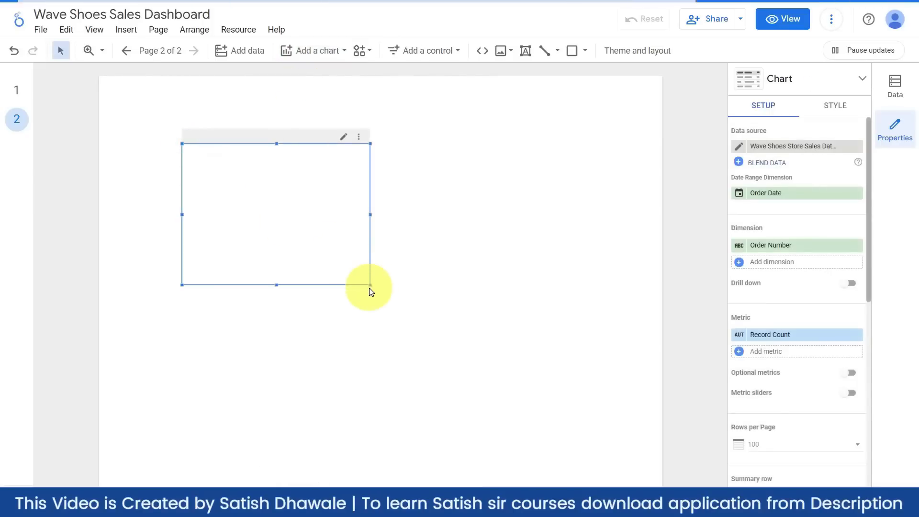
drag(369, 287, 412, 325)
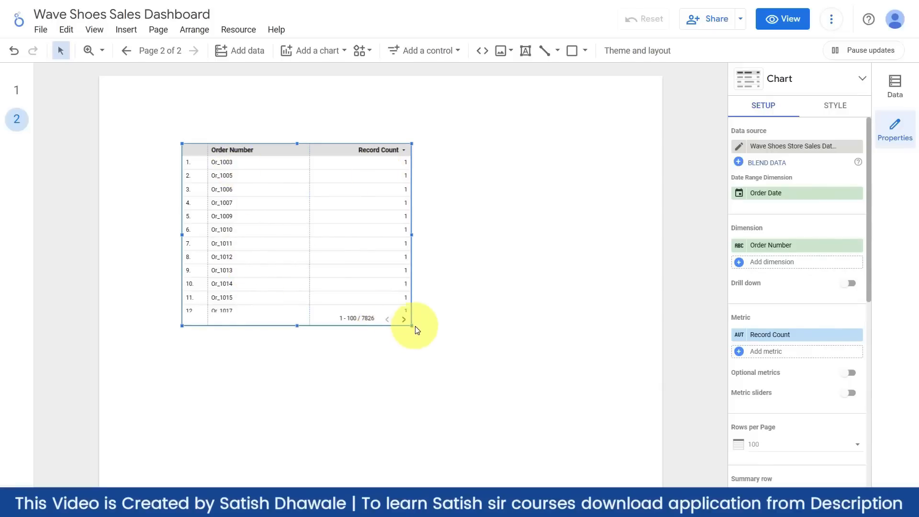
- Group the table's rows by the State dimension
drag(412, 324, 464, 369)
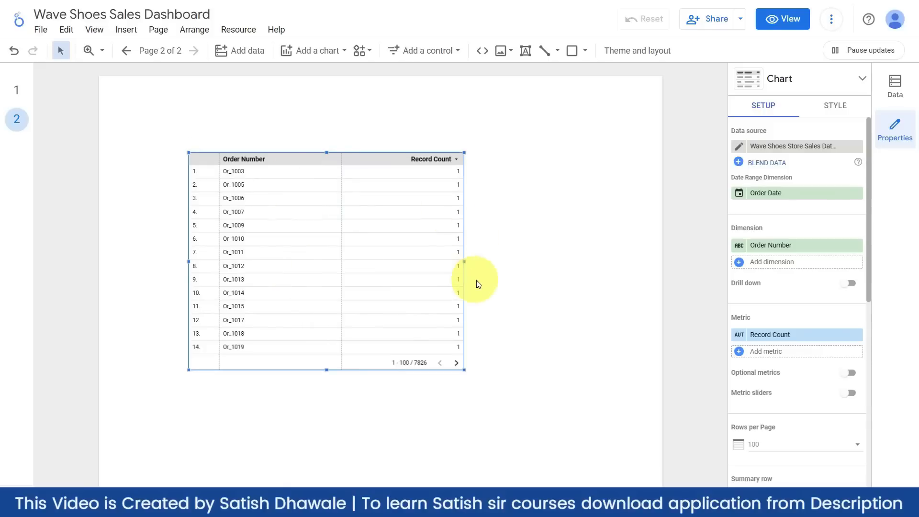
click(801, 245)
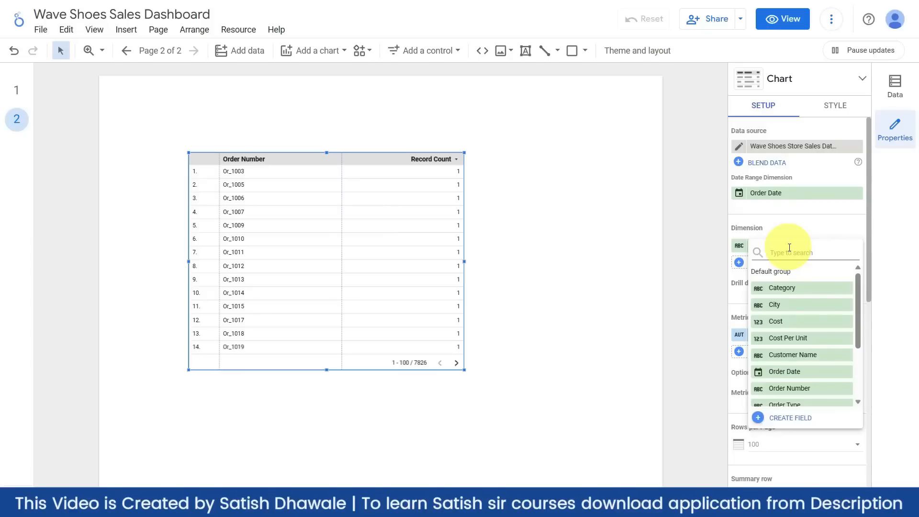
text(st)
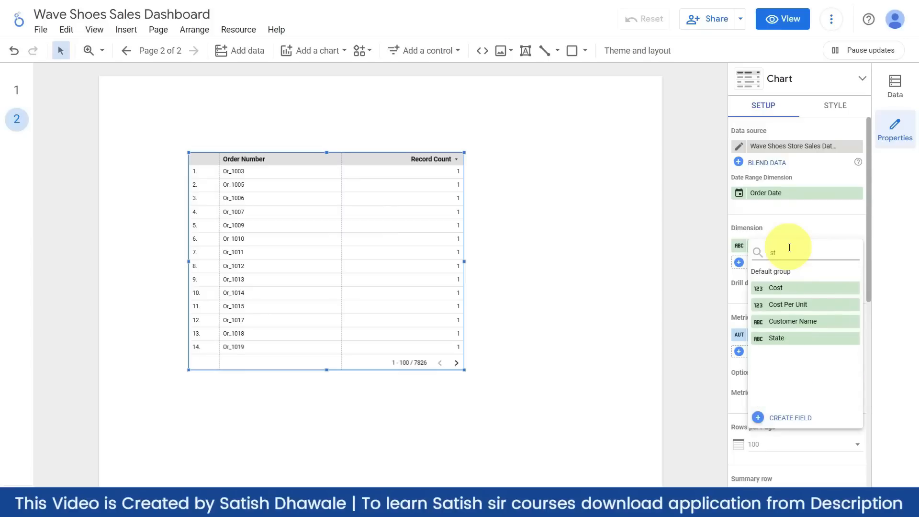
click(794, 338)
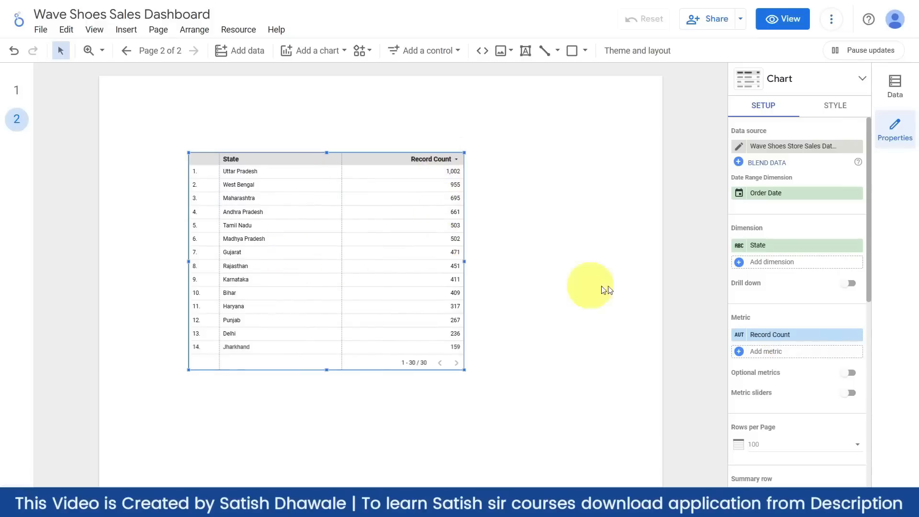
- Replace Record Count with Sales Amount and add Cost and Quantity metrics
click(803, 338)
text(sales)
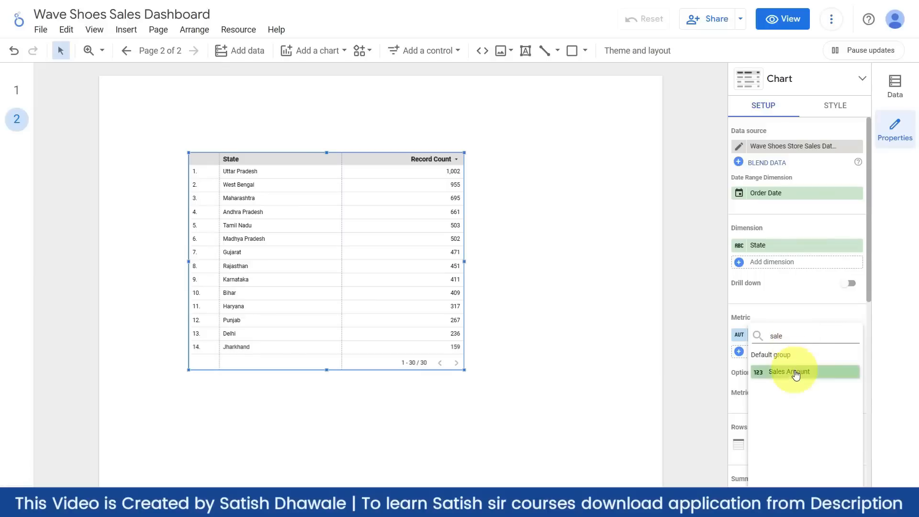
click(790, 371)
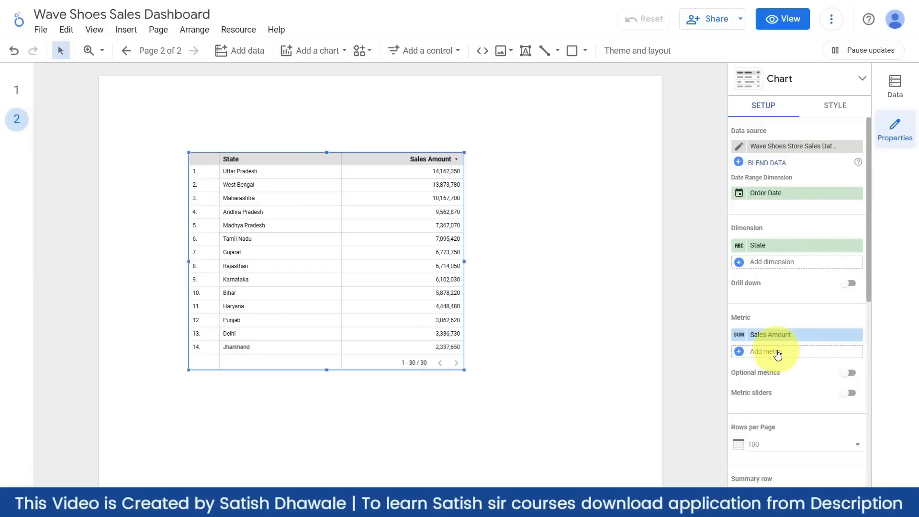
click(778, 354)
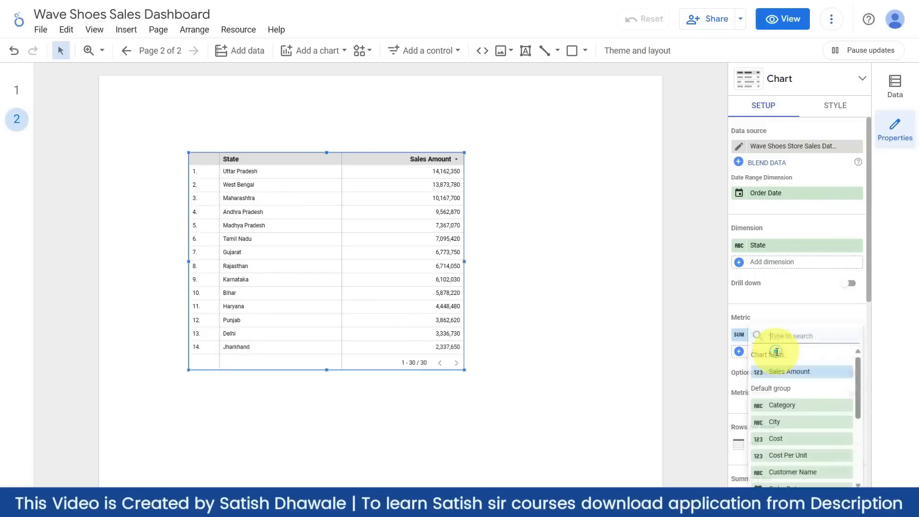
text(cost)
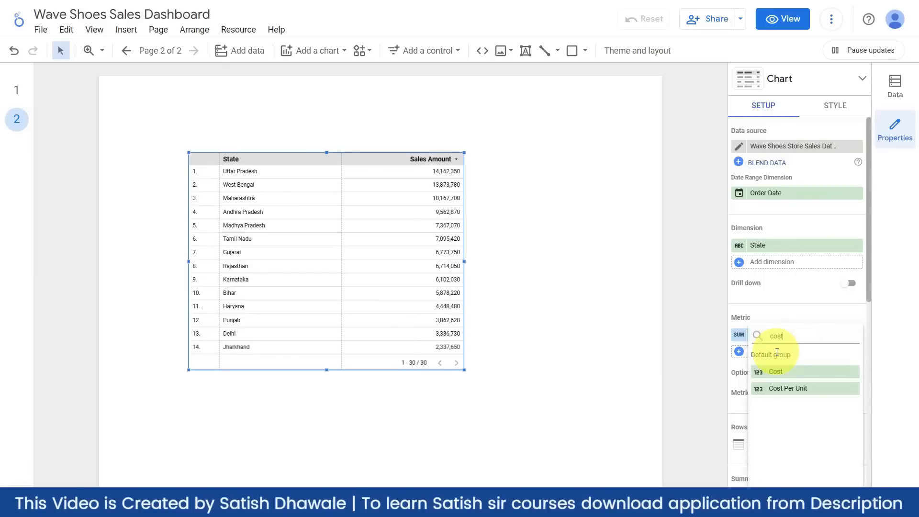
click(778, 372)
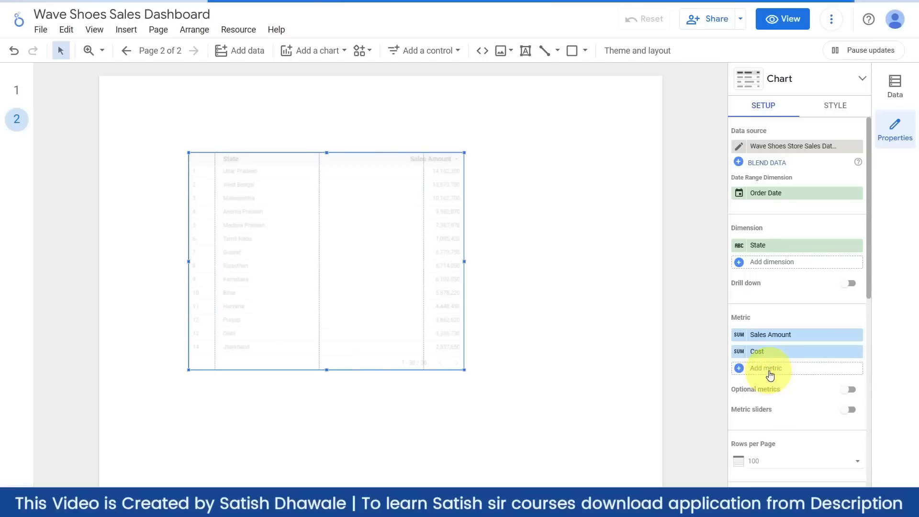
click(770, 369)
text(qu)
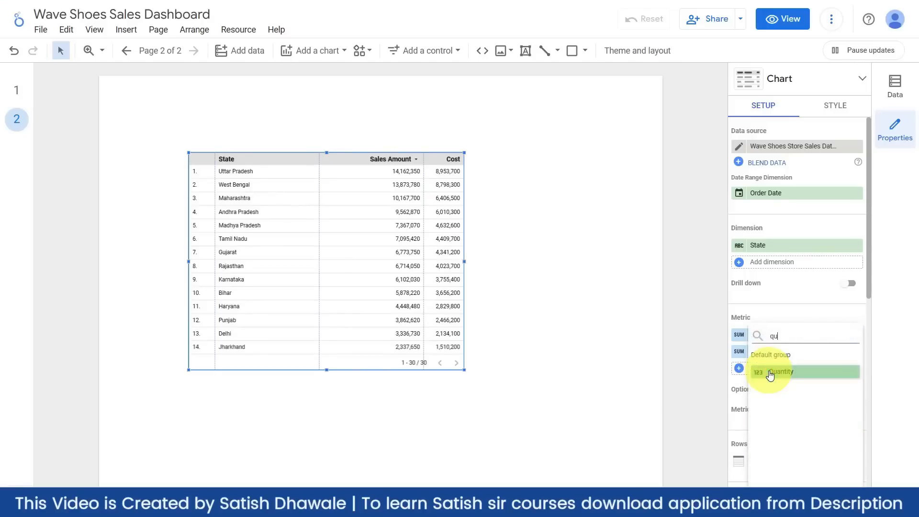
click(770, 373)
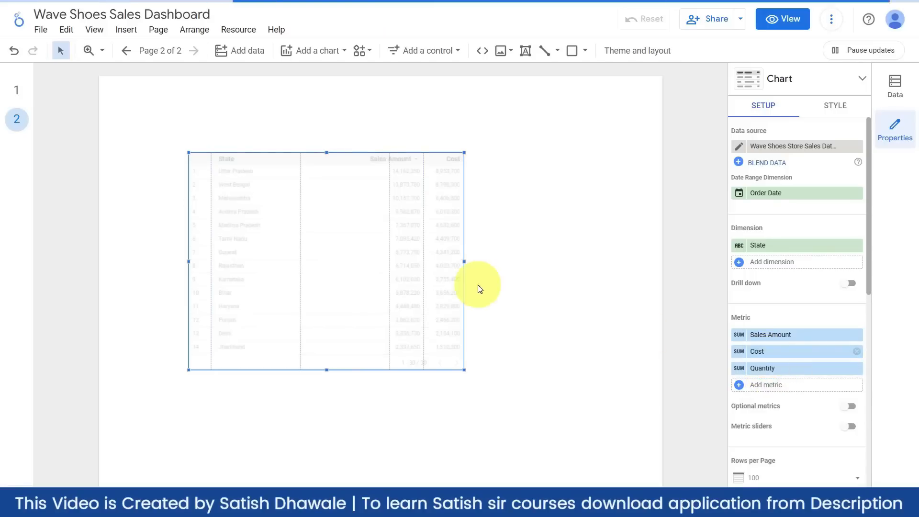
- Move the table to the page's top-left and make it wider and taller
drag(256, 144, 190, 106)
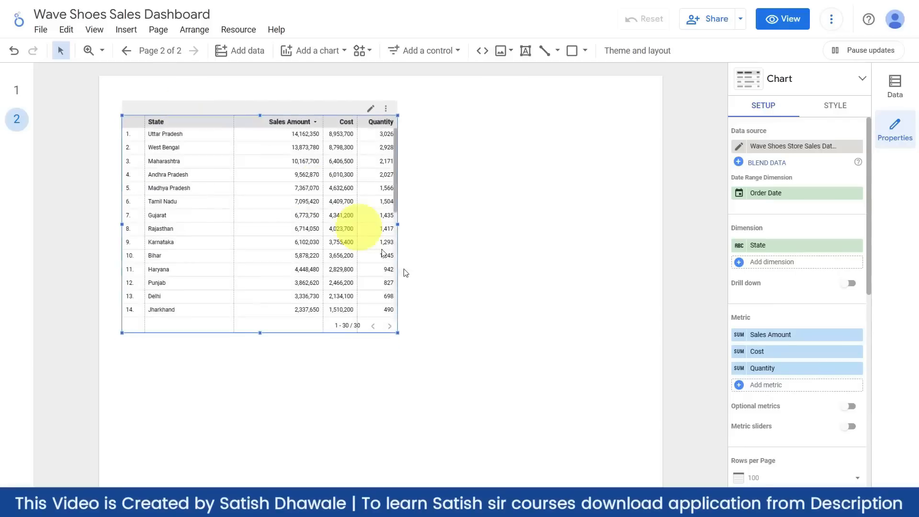
drag(397, 333, 481, 378)
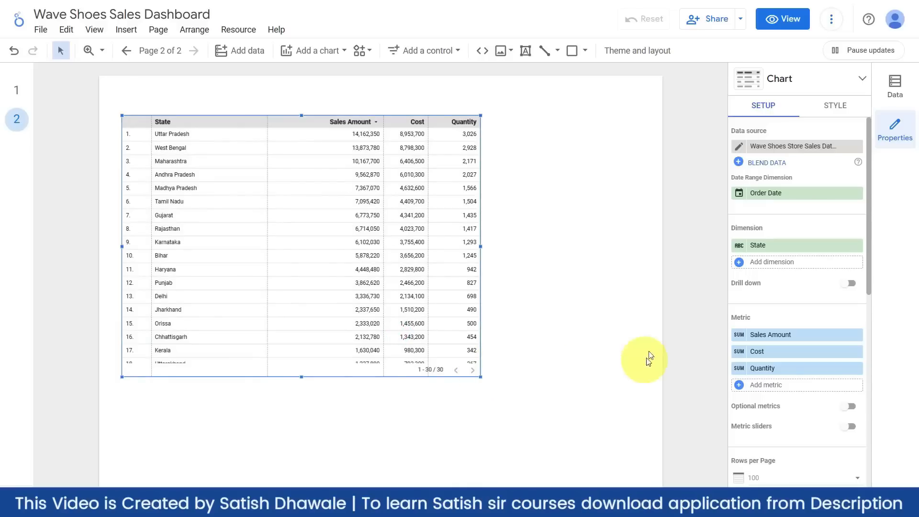
click(838, 107)
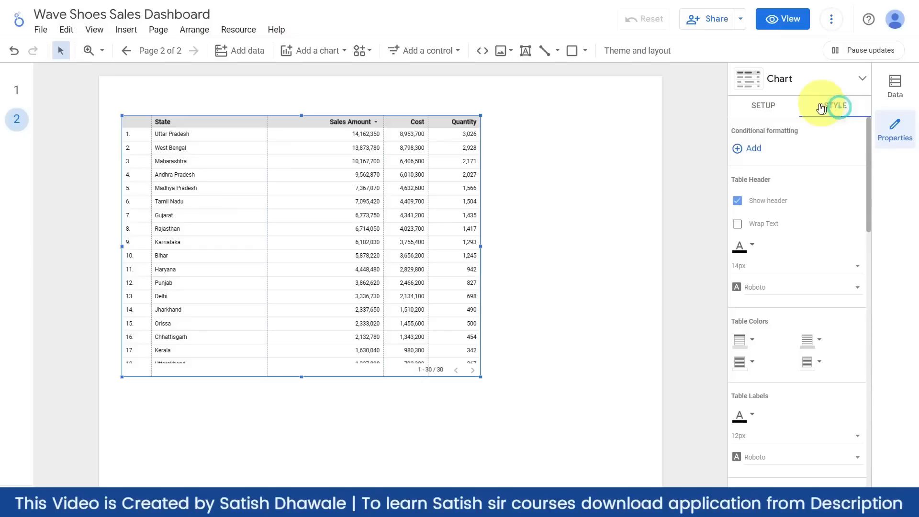
- Show the Data panel listing the data source's fields
click(897, 91)
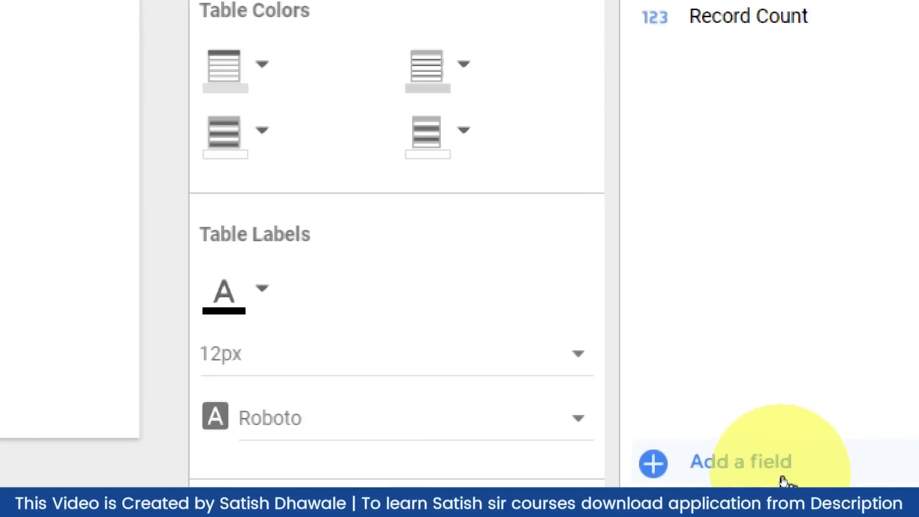
- Add a calculated field named Profit with formula Sales Amount - Cost and save it
click(782, 476)
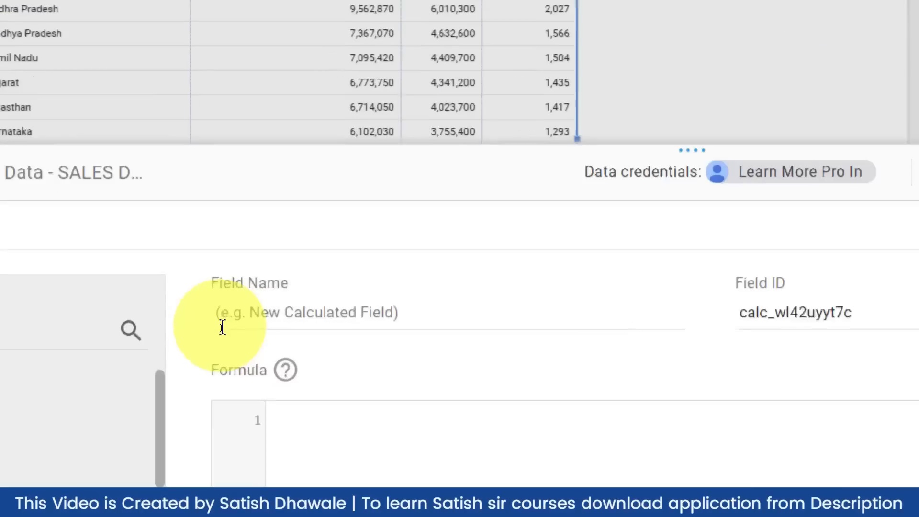
click(223, 325)
text(Profit)
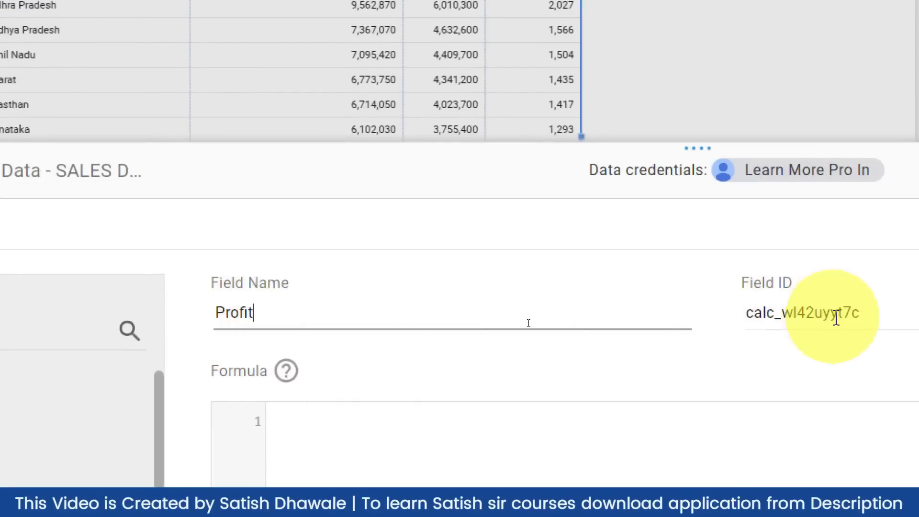
click(309, 421)
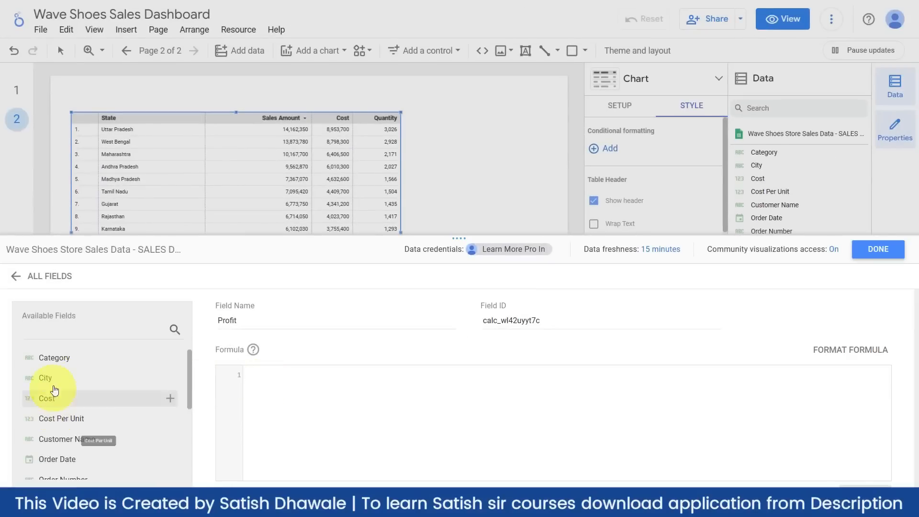
scroll(51, 373, down, 2)
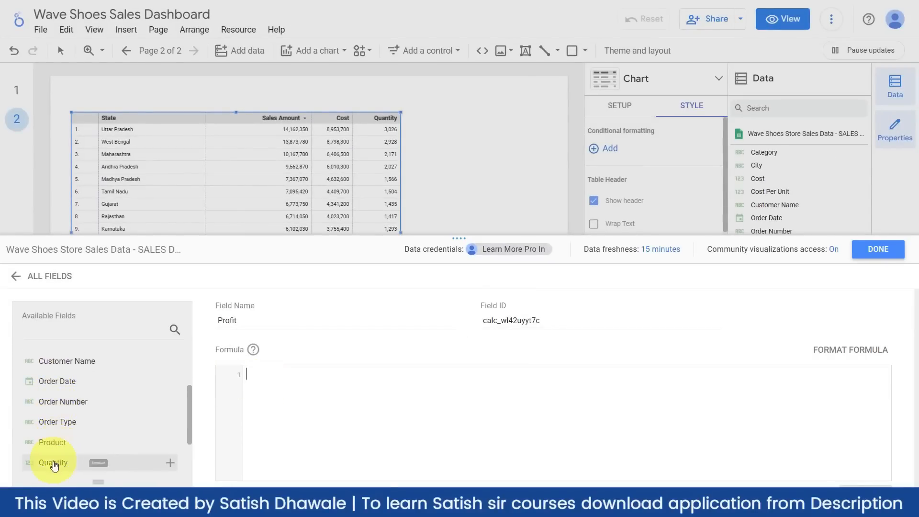
scroll(53, 460, down, 1)
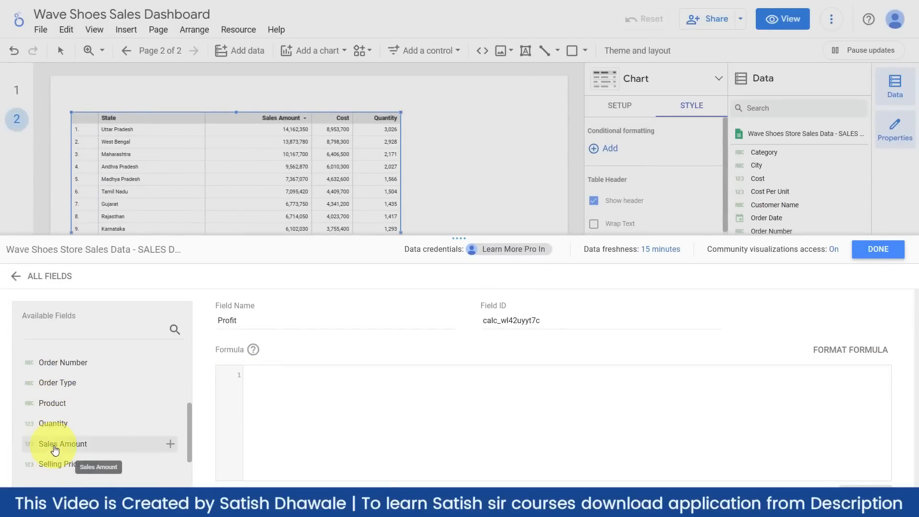
click(54, 449)
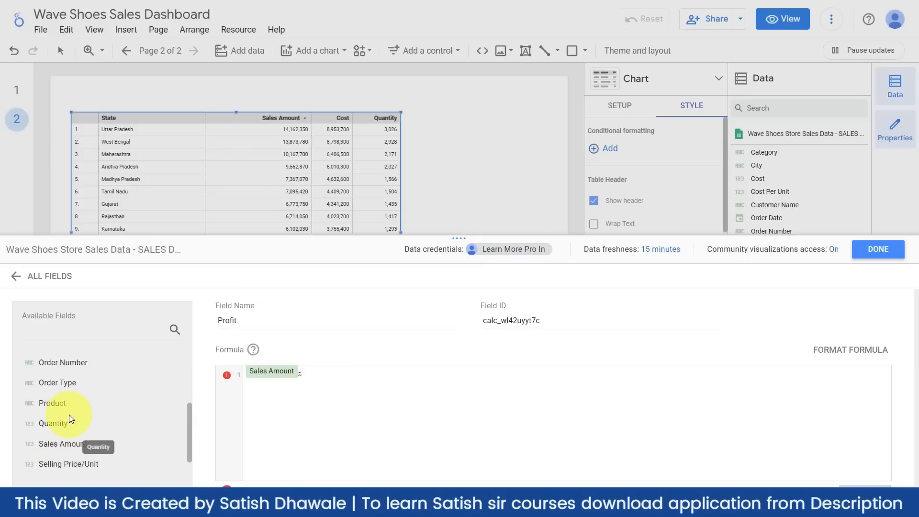
scroll(76, 409, up, 4)
click(63, 366)
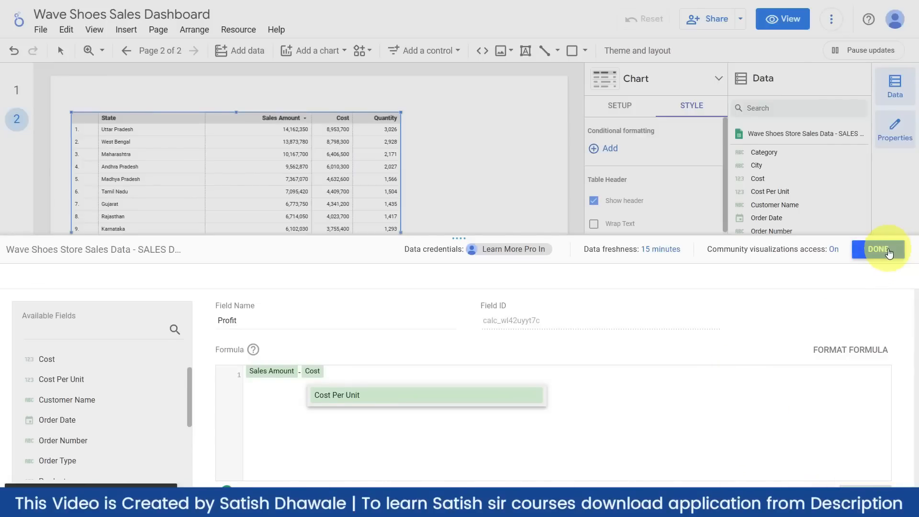
click(881, 249)
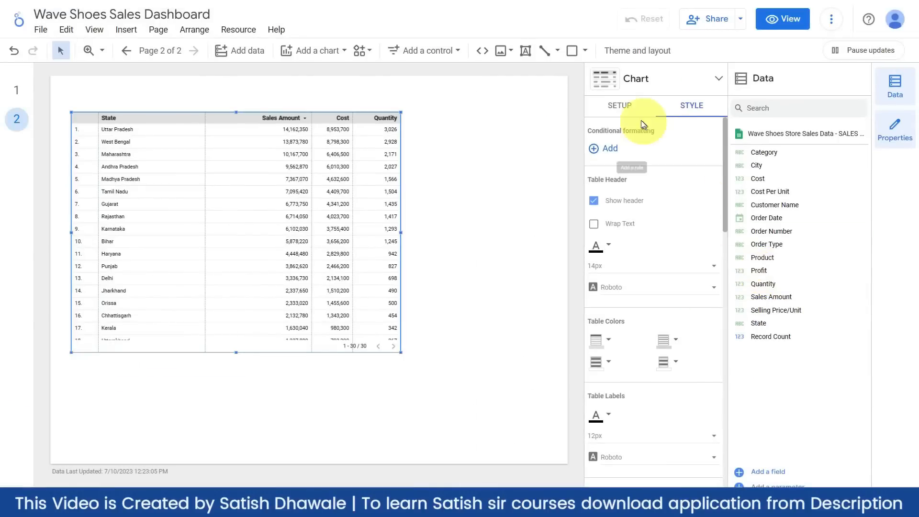
- Add Profit as a table metric and remove the Sales Amount, Cost and Quantity metrics
click(630, 111)
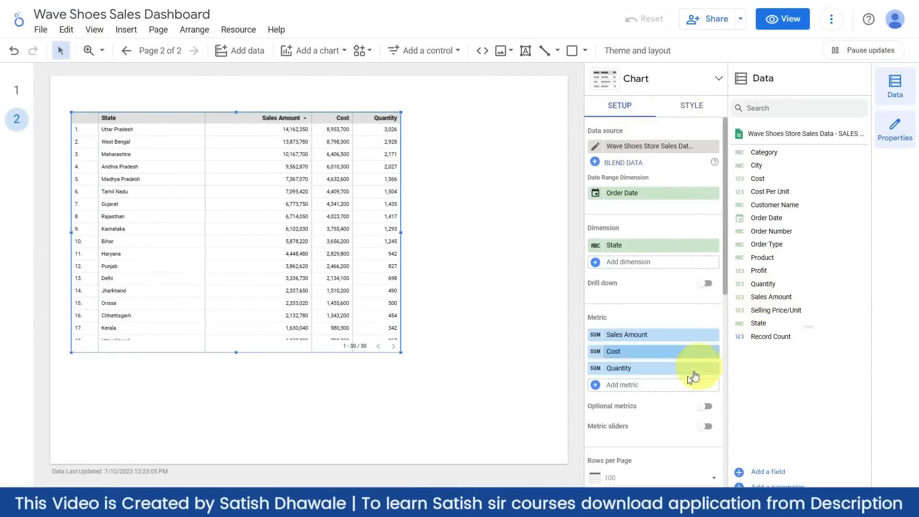
click(652, 384)
text(pr)
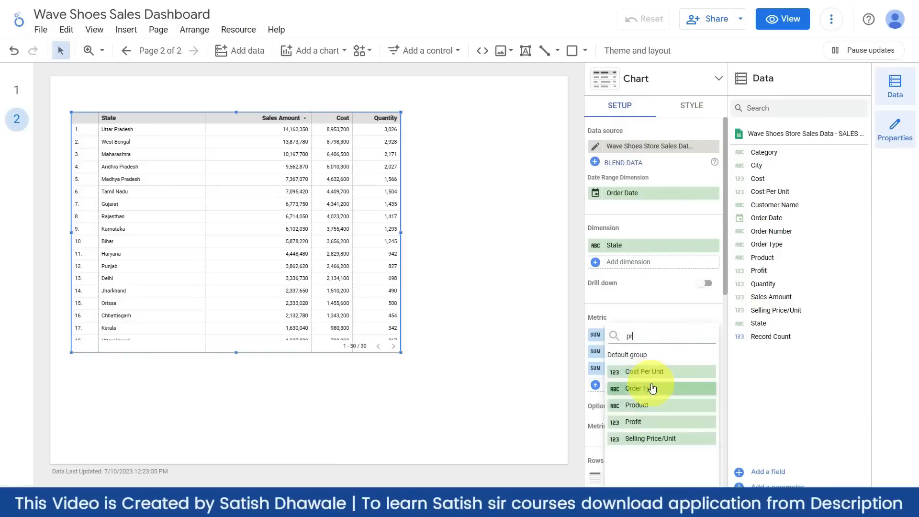
click(652, 388)
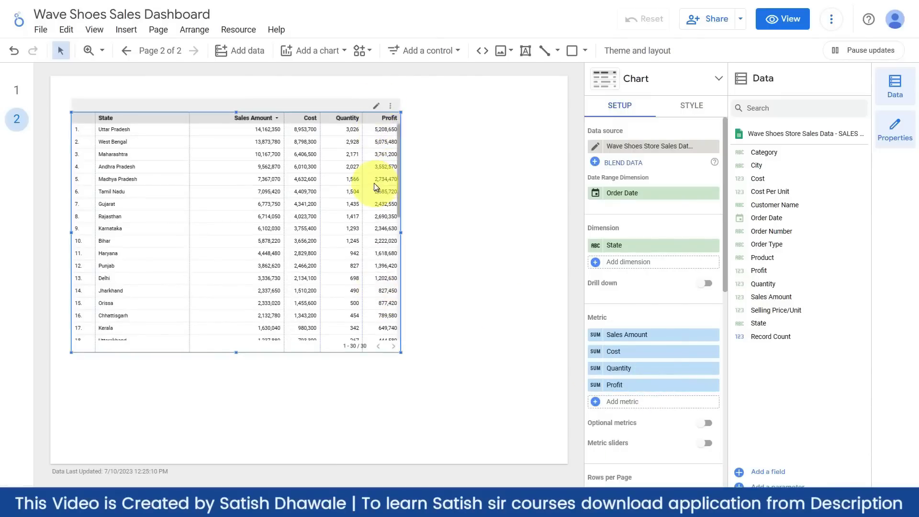
click(713, 335)
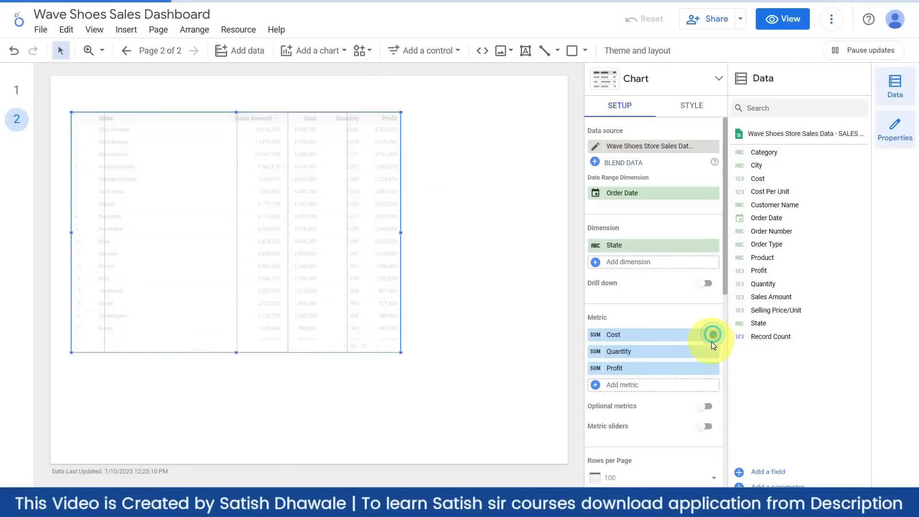
click(713, 335)
click(714, 335)
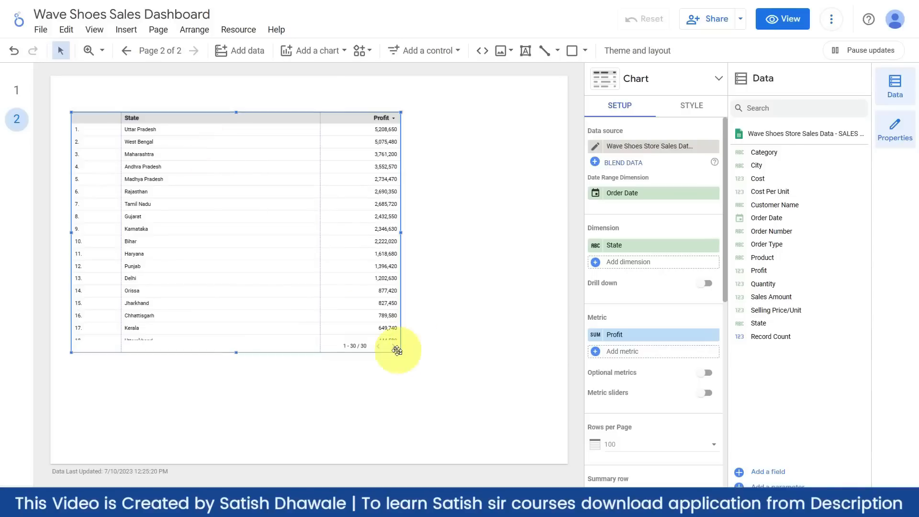
- Set the table to 5 rows per page and drag it right and down on the canvas
drag(400, 353, 315, 348)
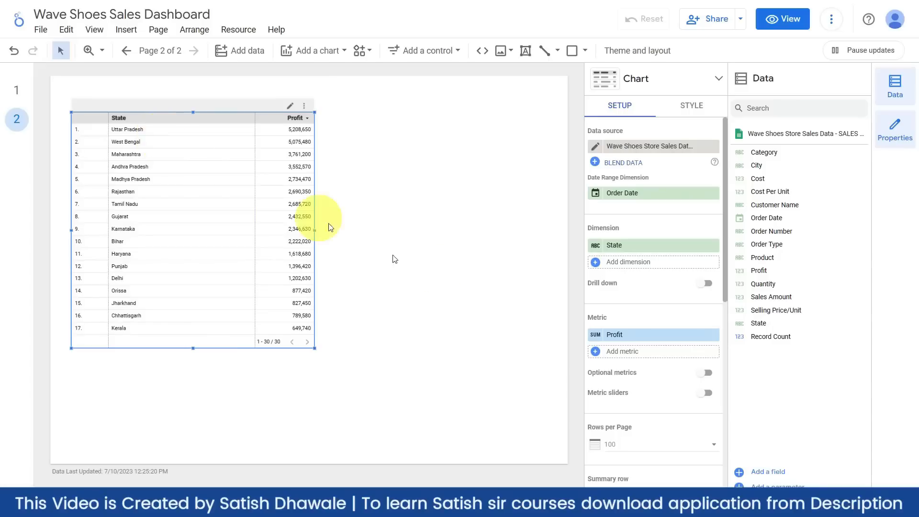
scroll(661, 430, down, 1)
scroll(655, 421, down, 1)
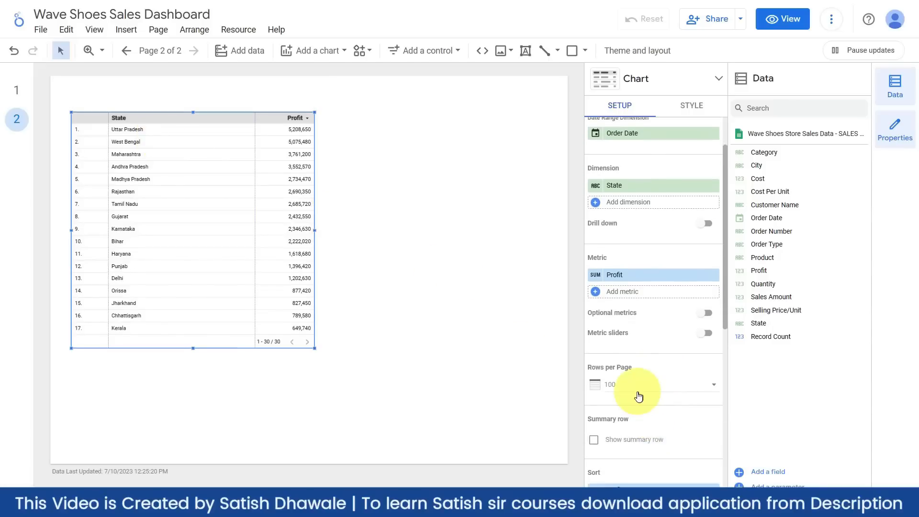
click(638, 394)
scroll(637, 335, up, 3)
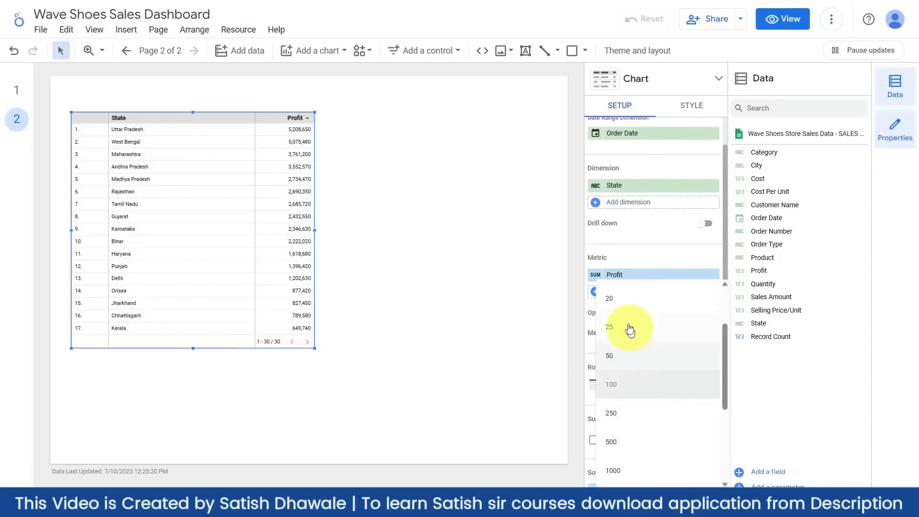
click(622, 323)
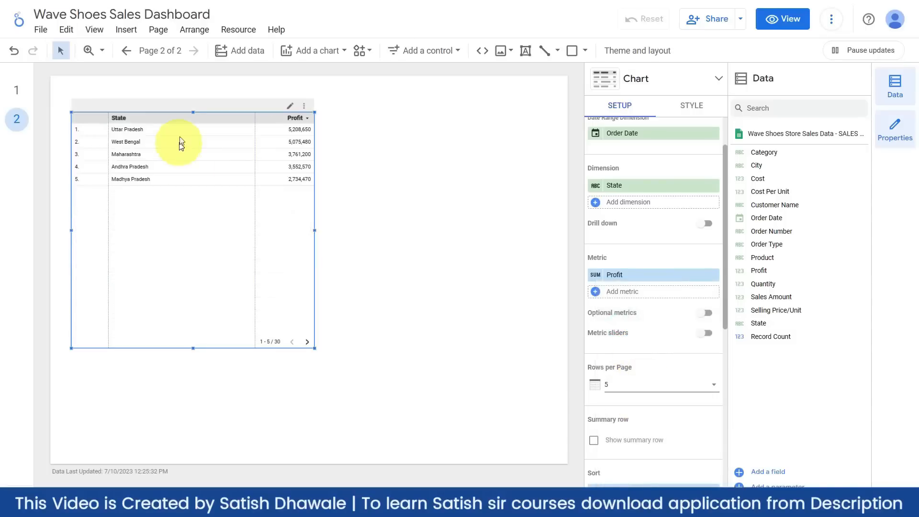
drag(181, 117, 314, 153)
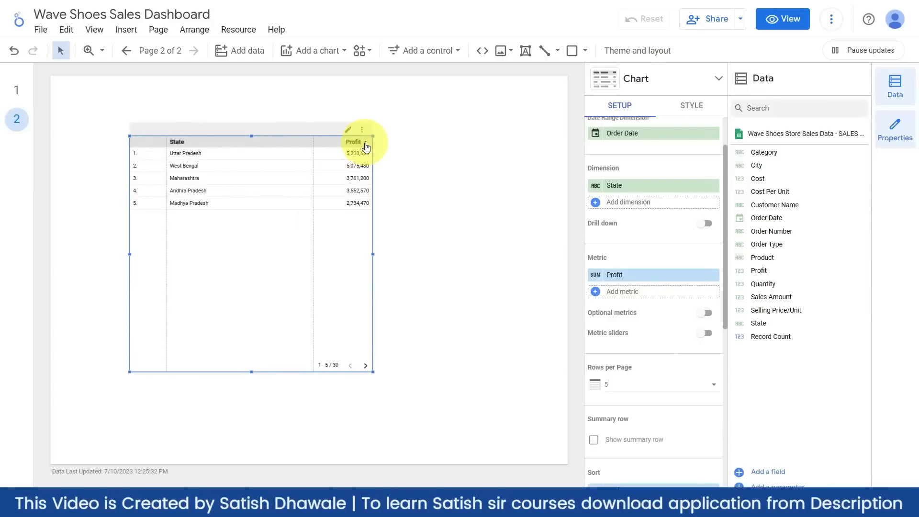
click(366, 144)
- Toggle the Profit sort order, finally leaving states sorted by highest Profit first
click(366, 144)
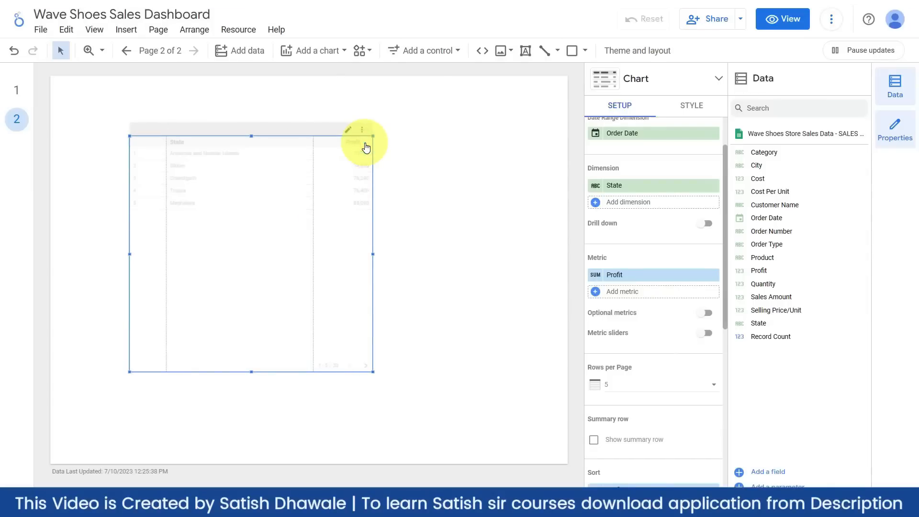
click(366, 144)
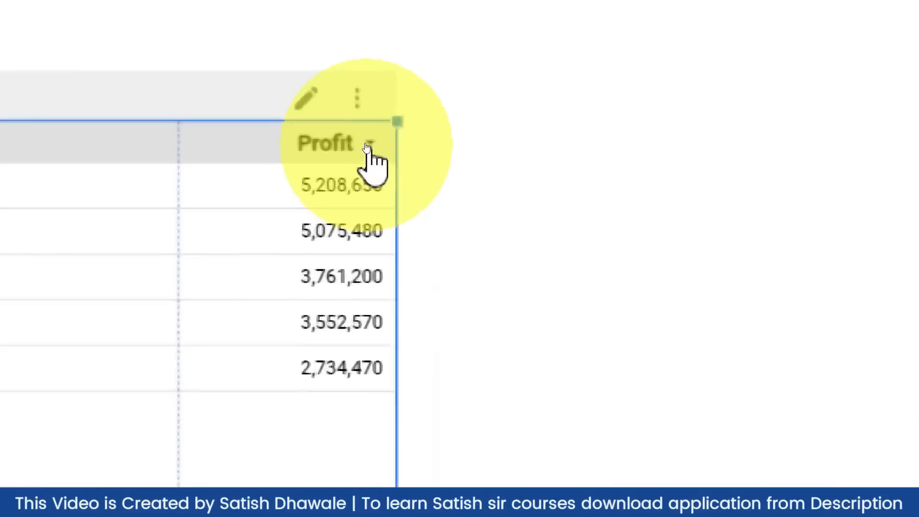
click(367, 143)
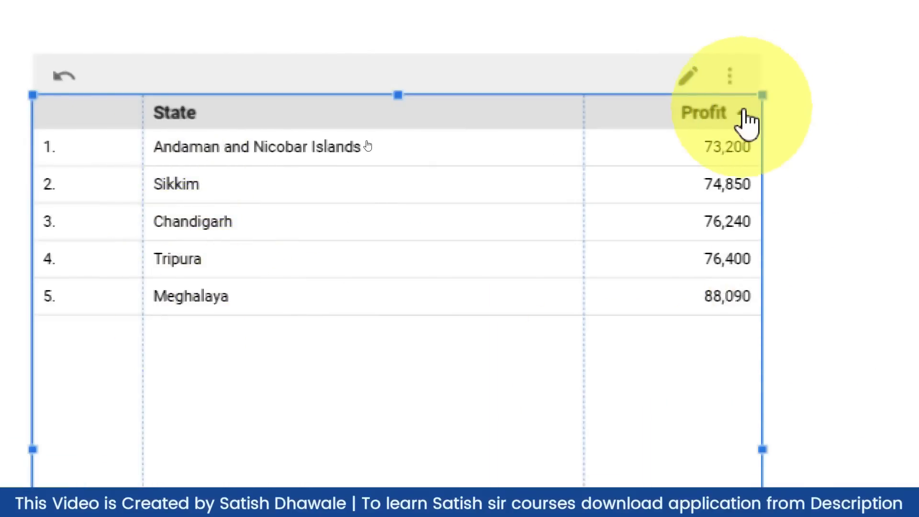
click(743, 114)
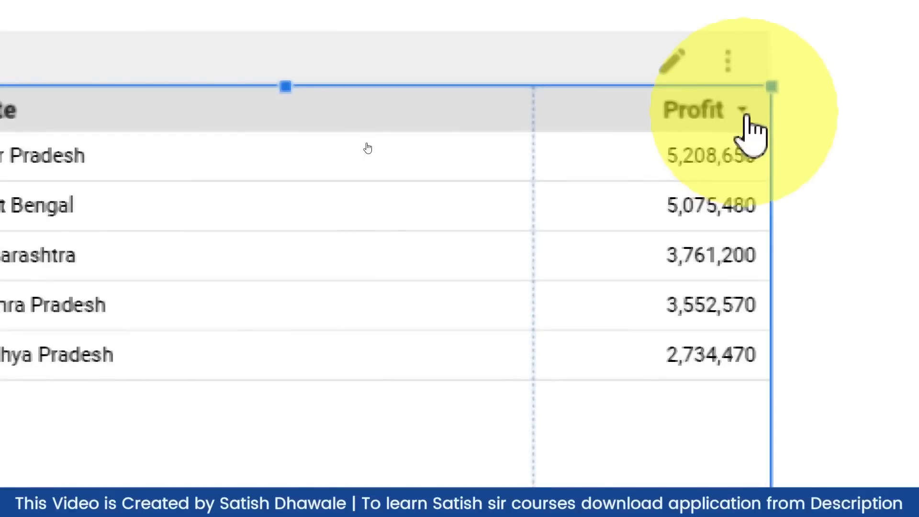
click(734, 117)
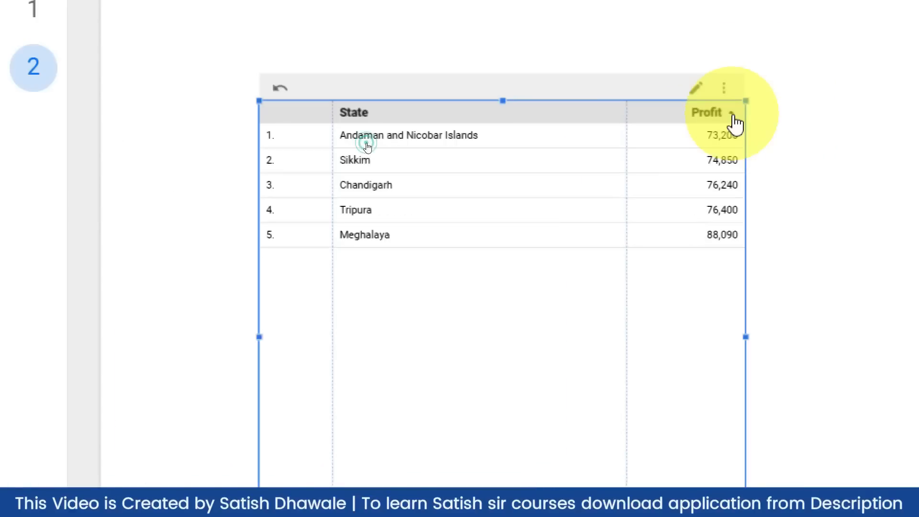
click(733, 118)
click(734, 117)
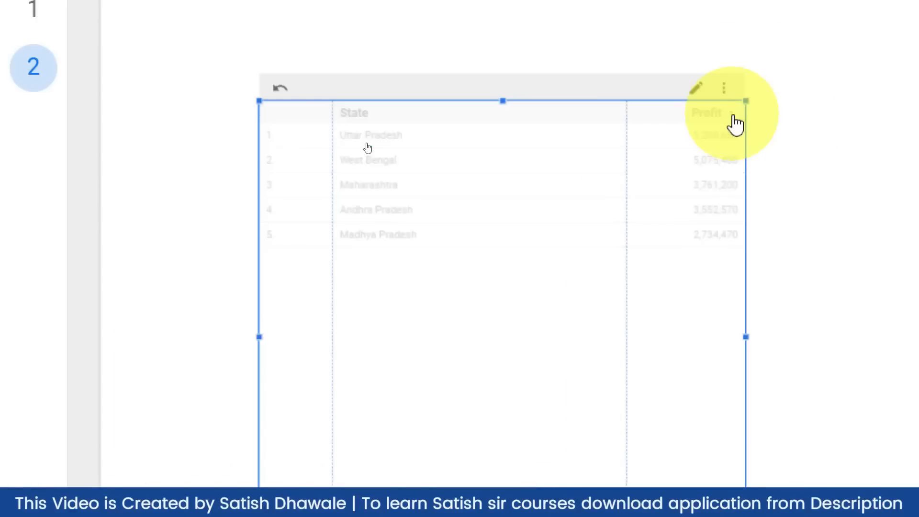
click(733, 117)
click(733, 118)
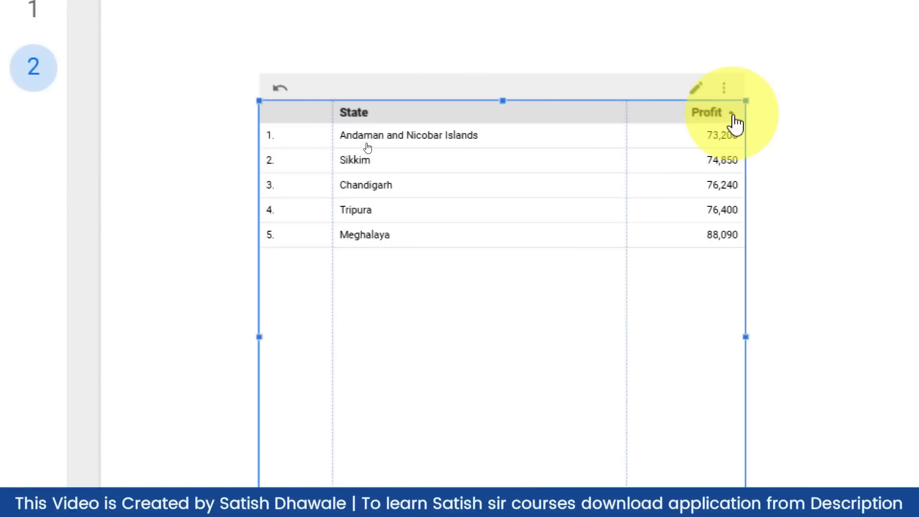
click(734, 117)
click(733, 117)
click(734, 117)
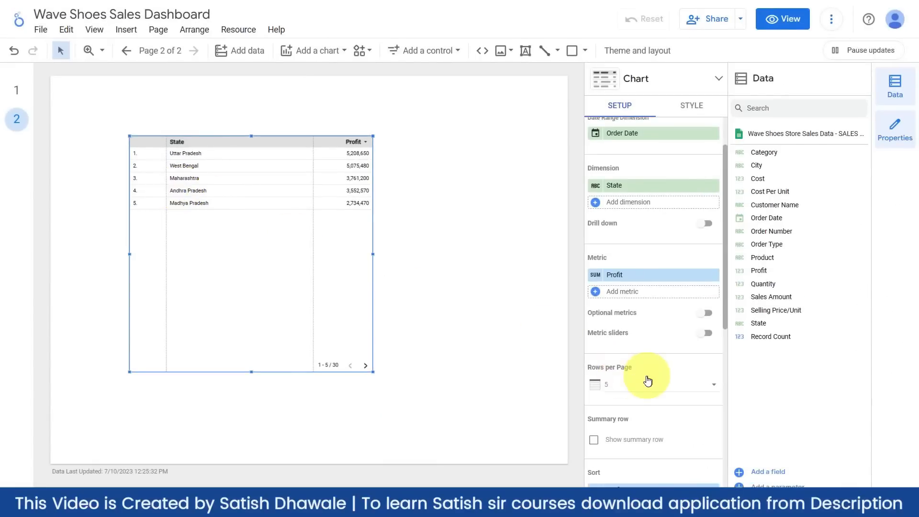
- Make the table shorter and narrower so it fits its five rows
drag(251, 371, 251, 227)
scroll(652, 352, down, 4)
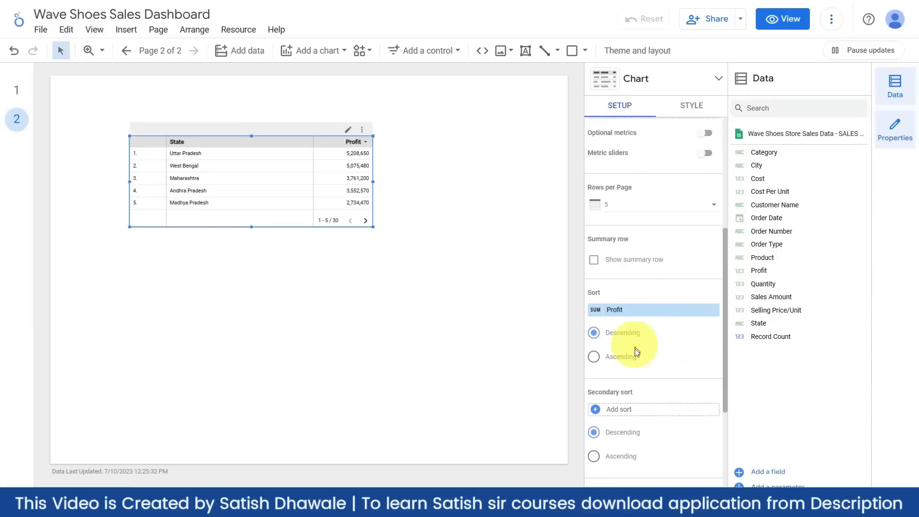
scroll(636, 352, up, 4)
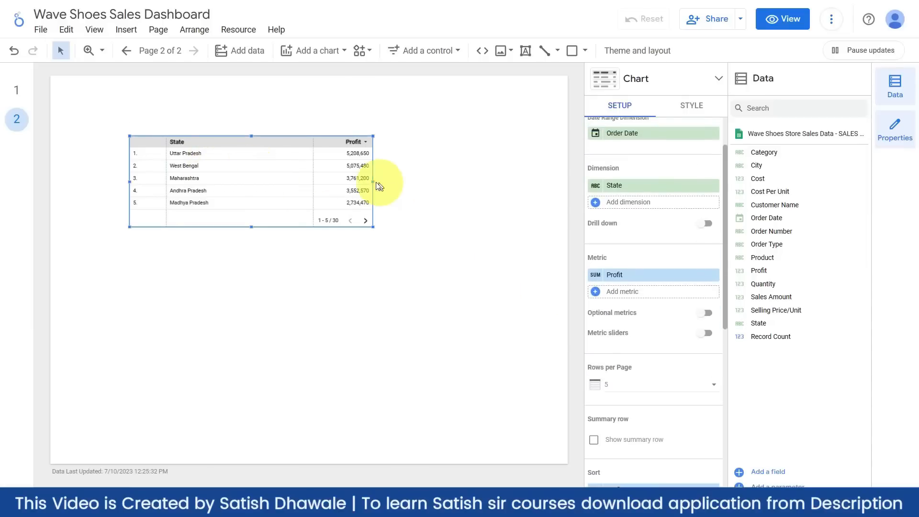
drag(372, 181, 291, 181)
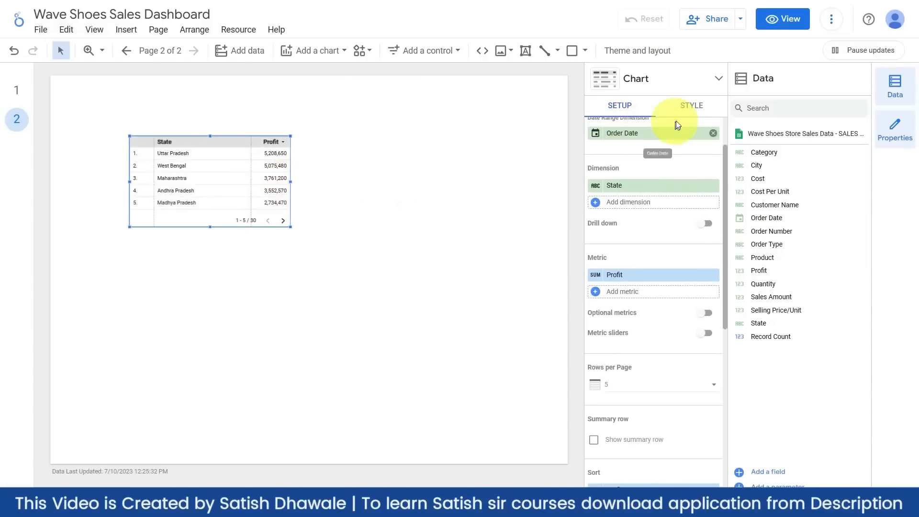
click(691, 105)
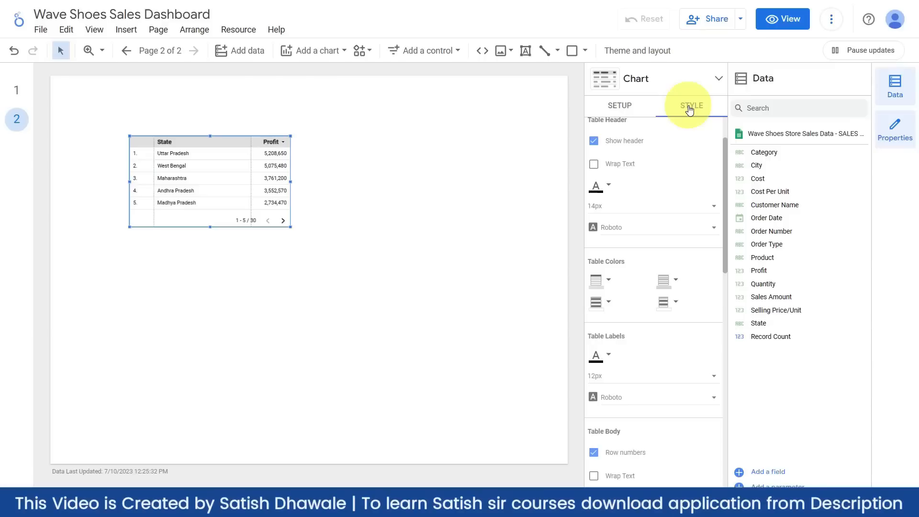
click(632, 234)
scroll(633, 205, up, 1)
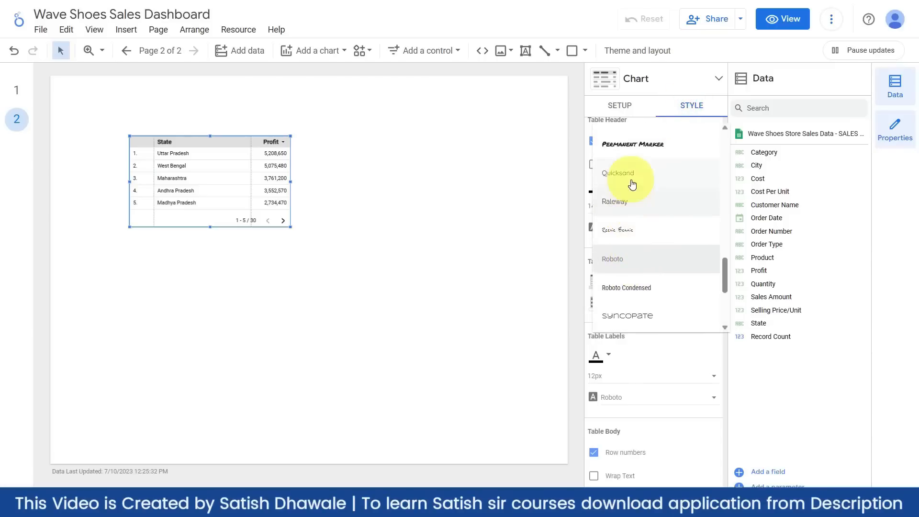
- Set the table header to Quicksand at 16px and change its text colour
click(633, 184)
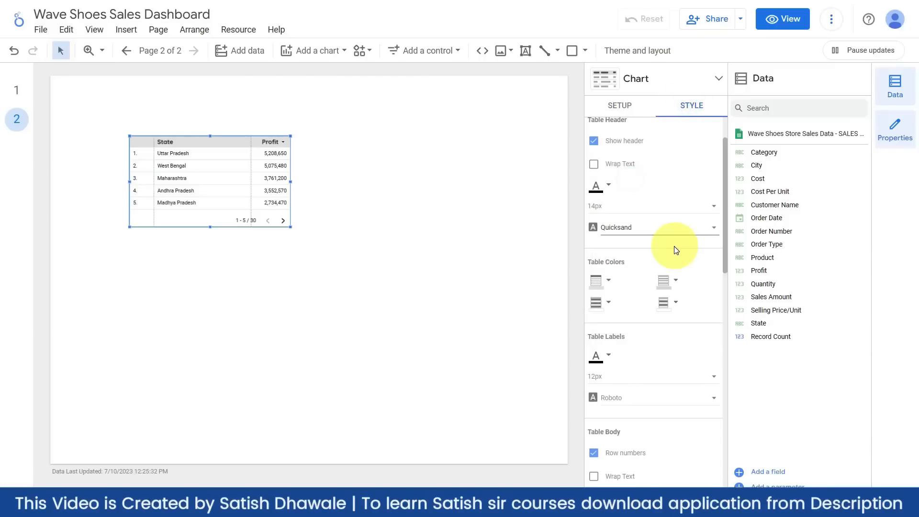
click(605, 211)
click(608, 239)
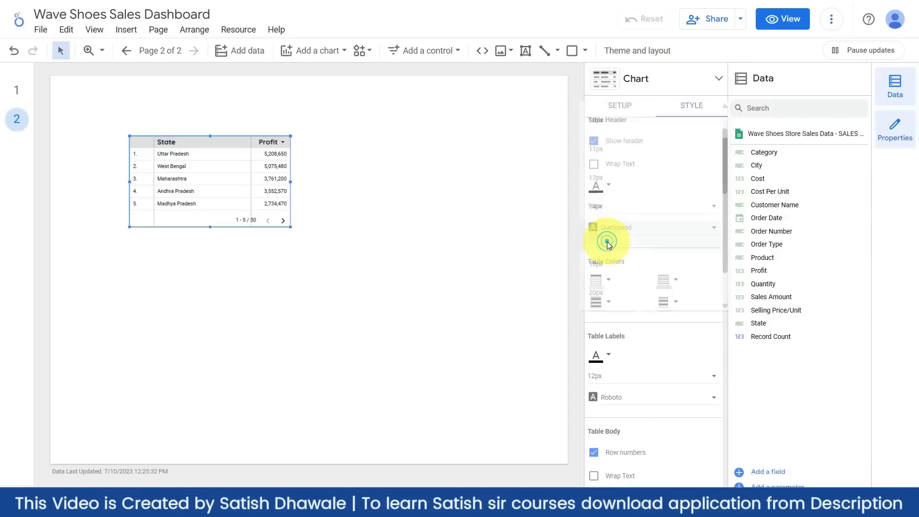
click(605, 188)
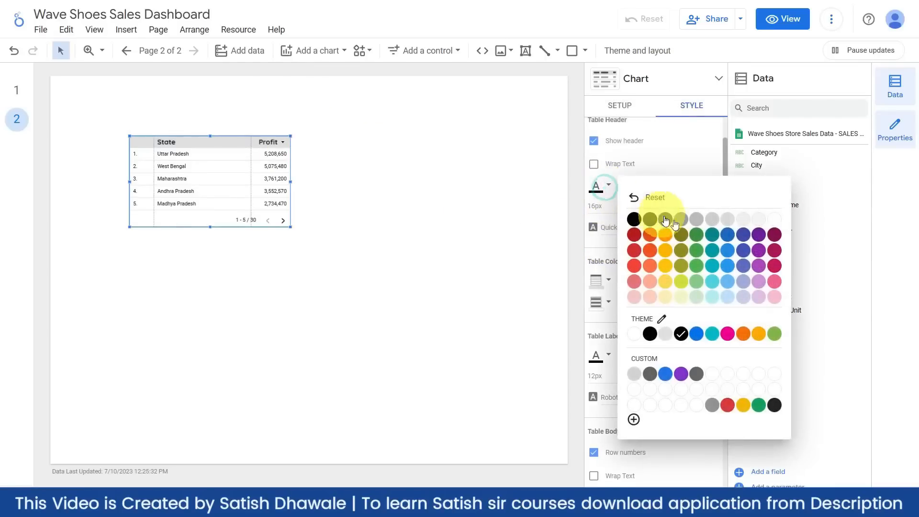
click(730, 237)
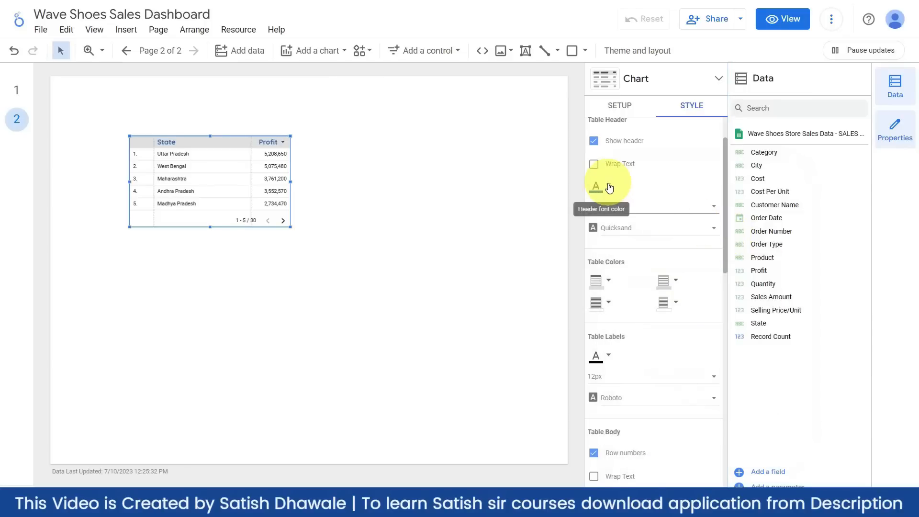
- Make the table label text olive and set it in the Quicksand font
scroll(629, 333, down, 2)
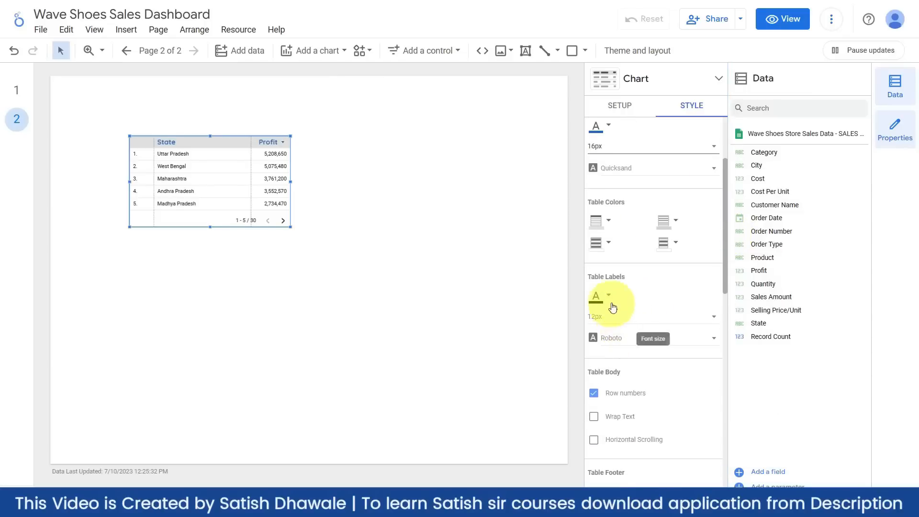
click(608, 297)
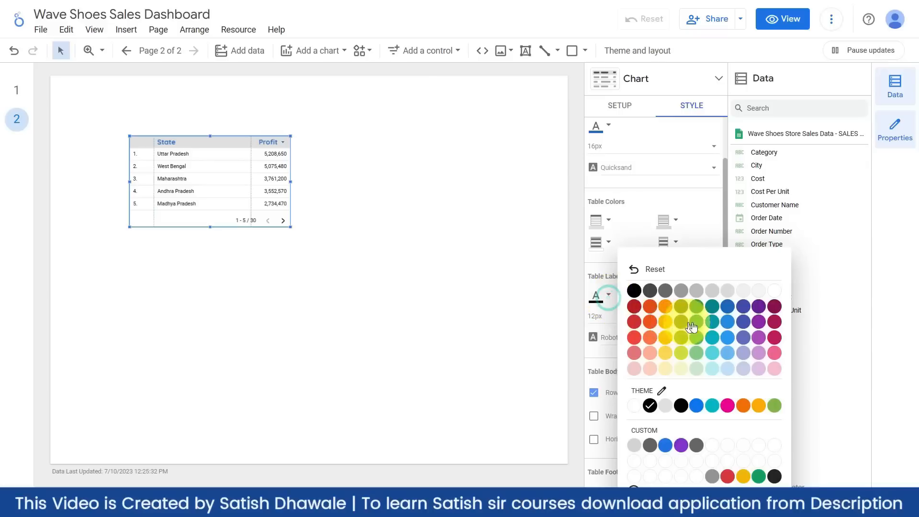
click(711, 307)
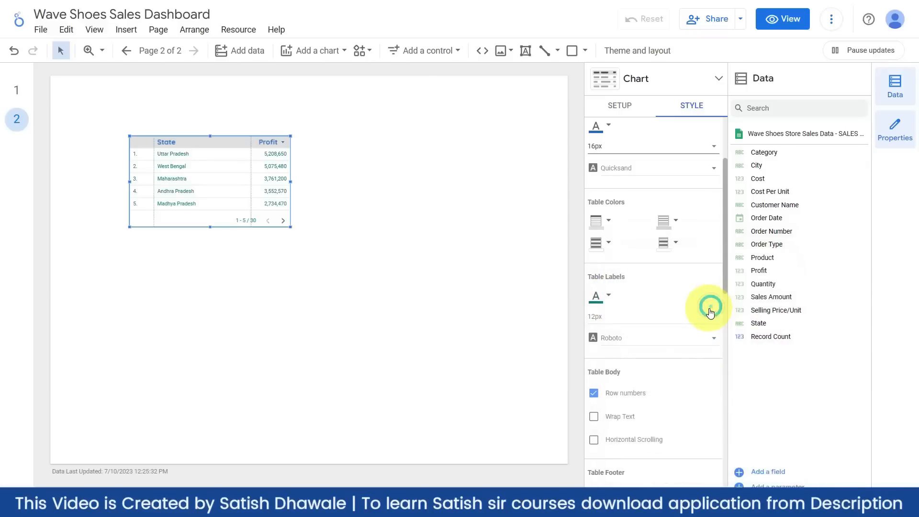
click(608, 297)
click(649, 291)
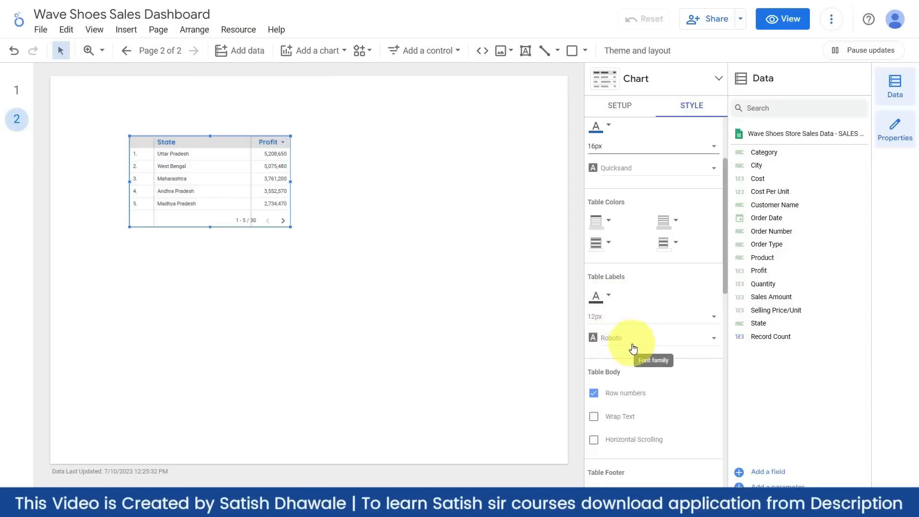
scroll(633, 348, down, 1)
click(635, 282)
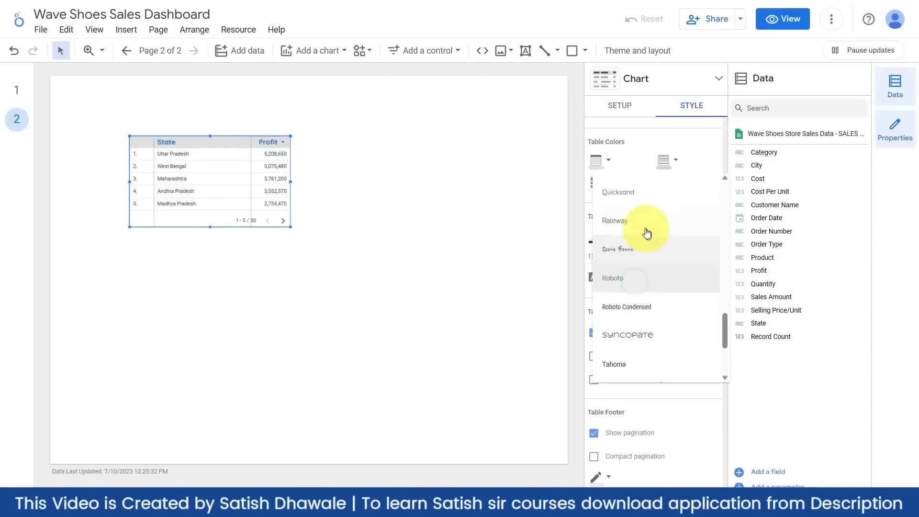
click(630, 198)
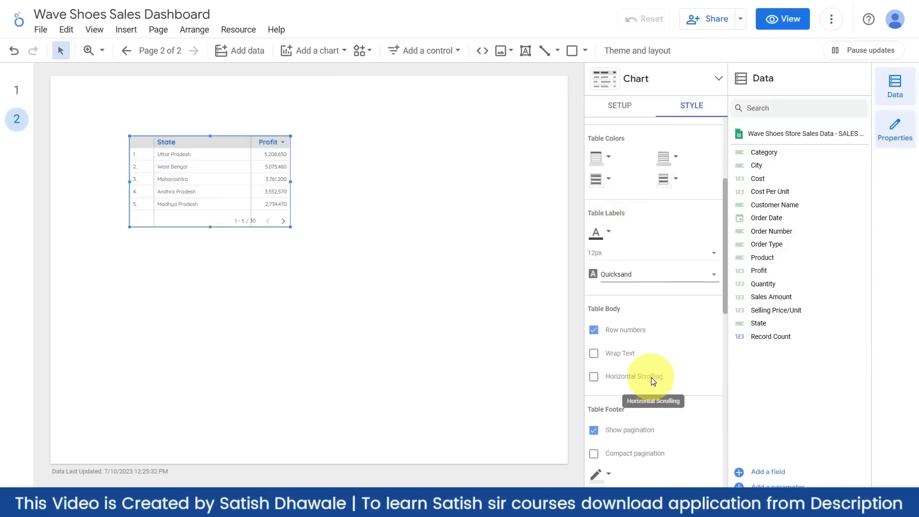
scroll(652, 380, down, 2)
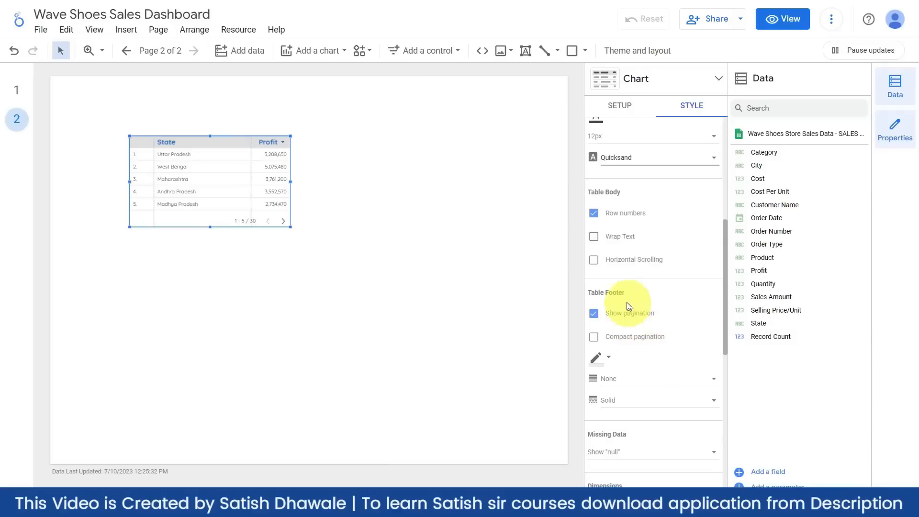
- Turn off row numbers in the State–Profit table
click(594, 213)
click(594, 214)
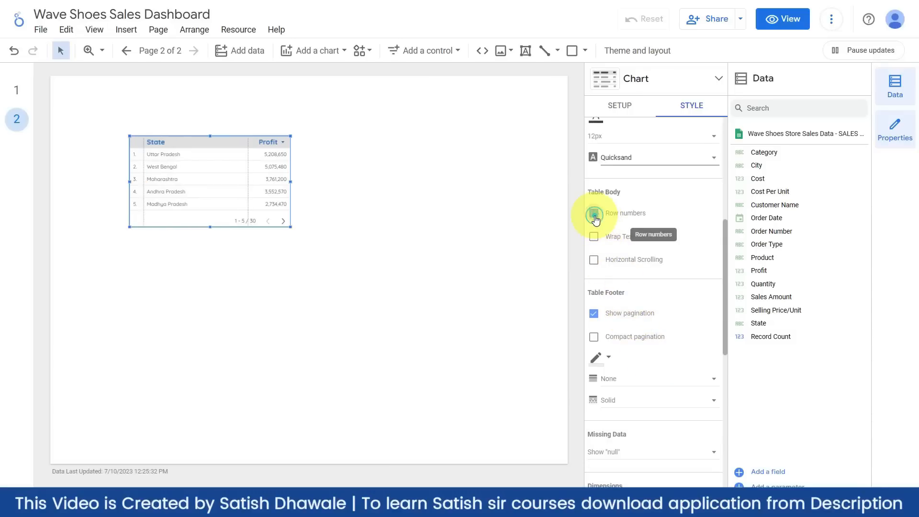
click(593, 214)
click(594, 214)
click(594, 217)
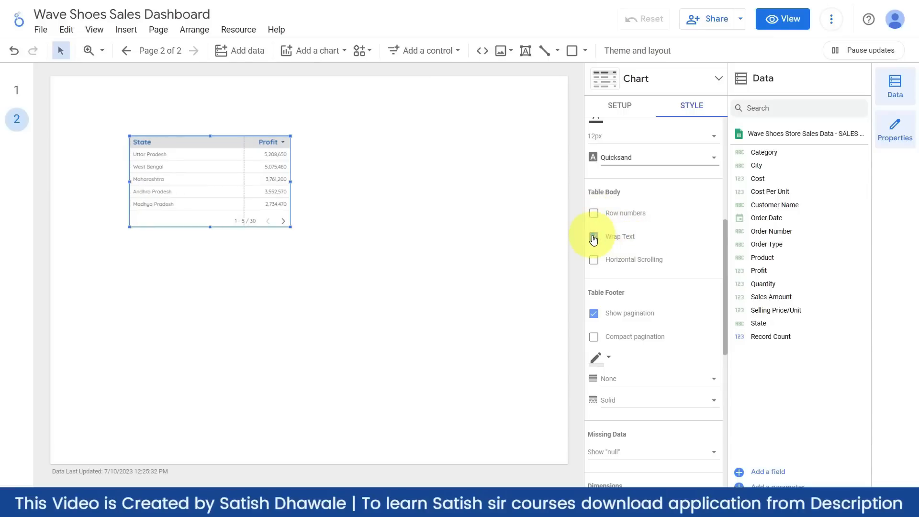
- Page through the states and keep the table's pagination footer switched on
click(595, 260)
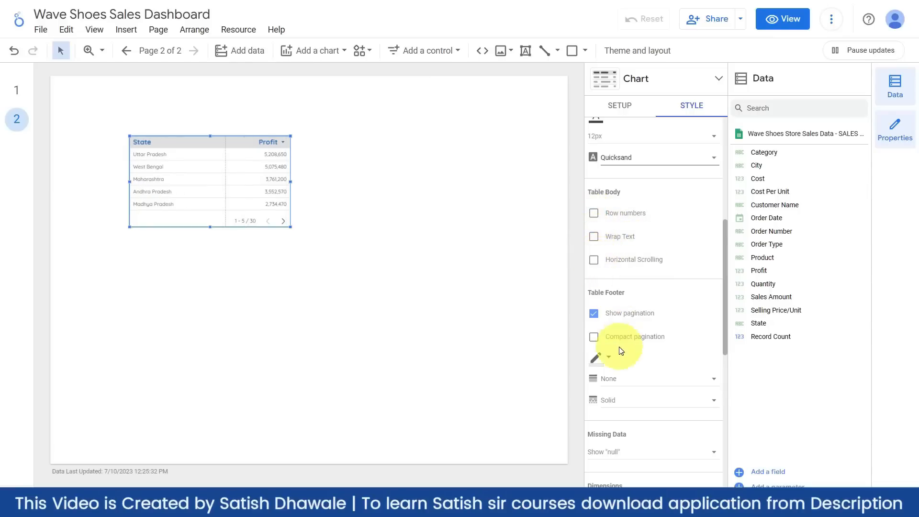
scroll(615, 345, down, 2)
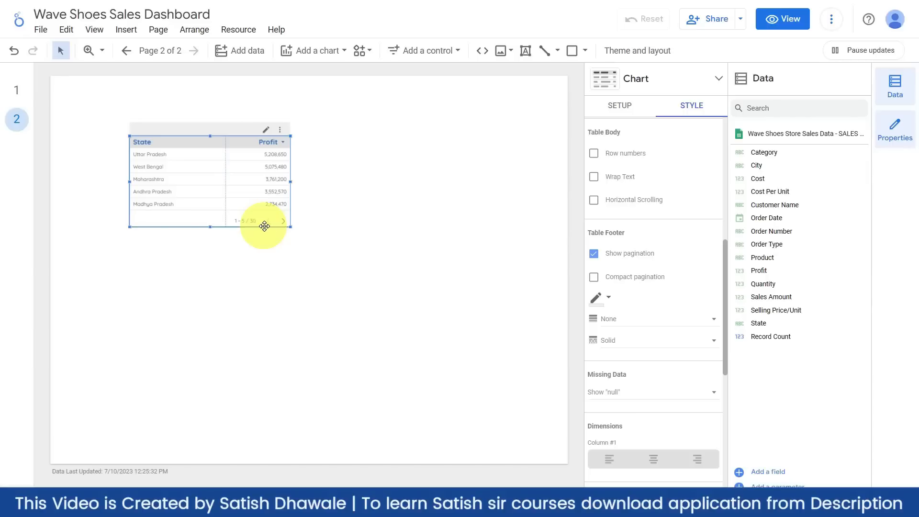
click(284, 221)
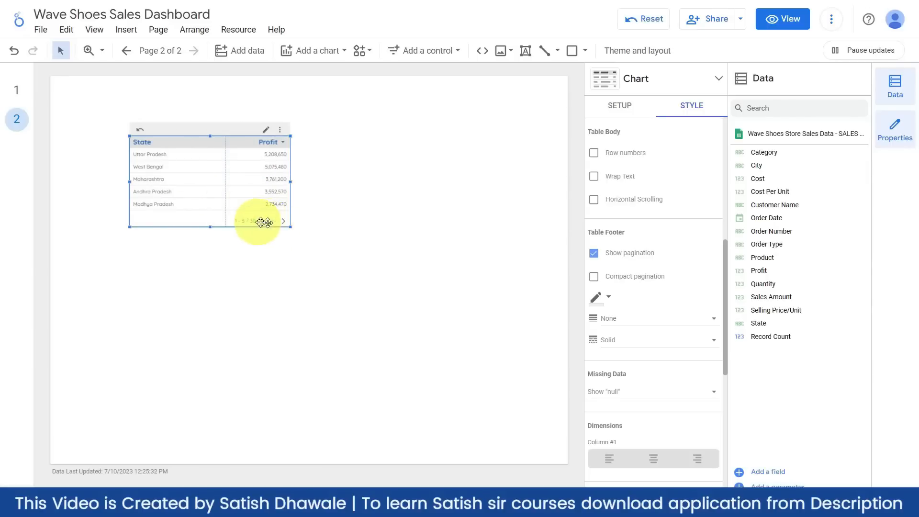
click(593, 253)
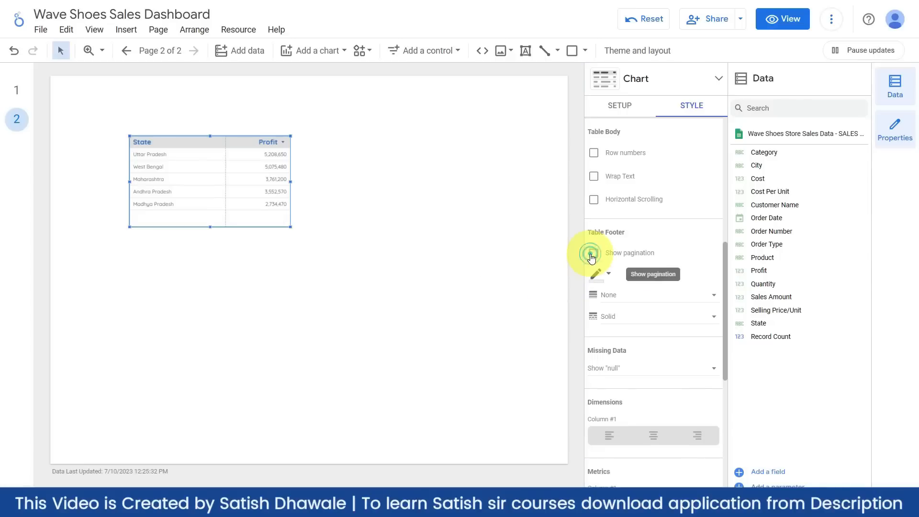
click(592, 256)
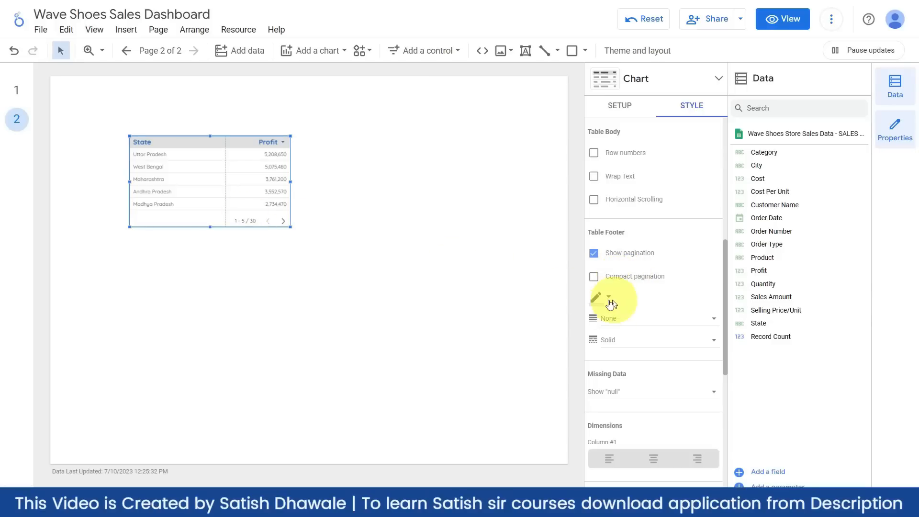
scroll(606, 307, down, 1)
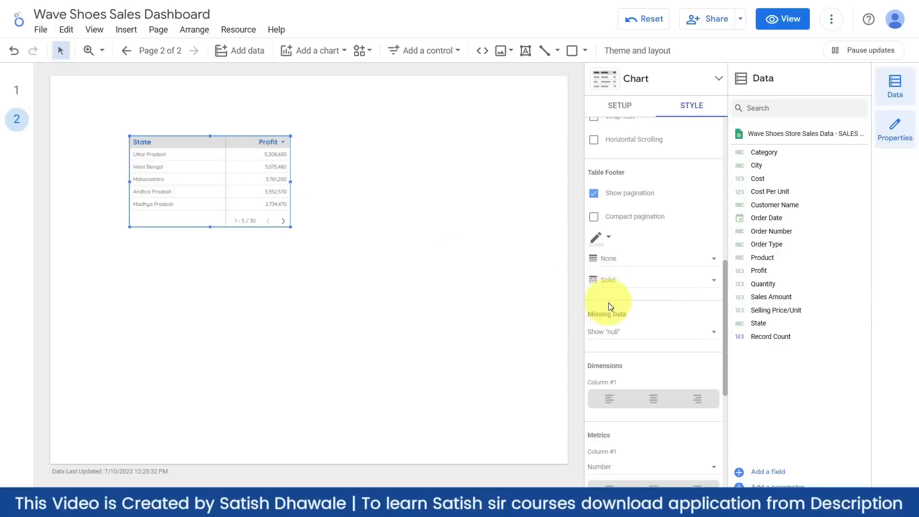
scroll(630, 279, down, 2)
scroll(631, 279, down, 1)
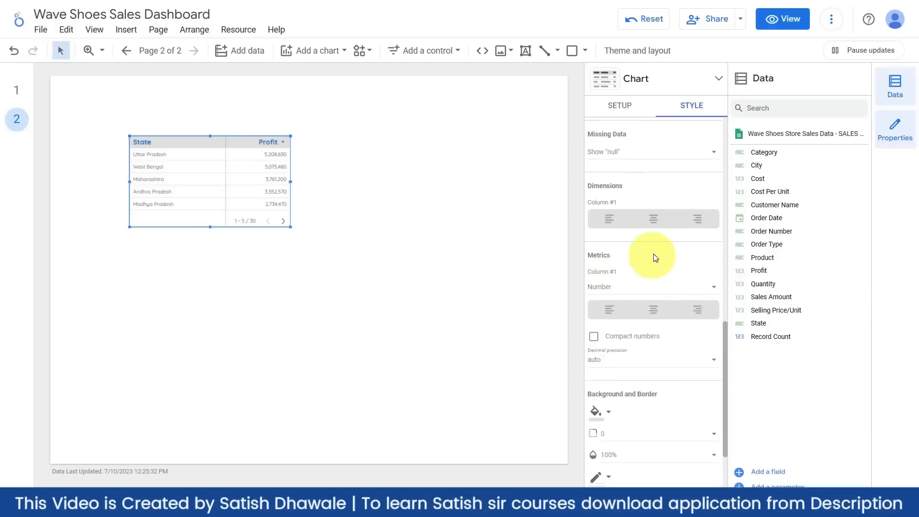
- Adjust the table's column alignment, leaving the State column left-aligned
click(657, 225)
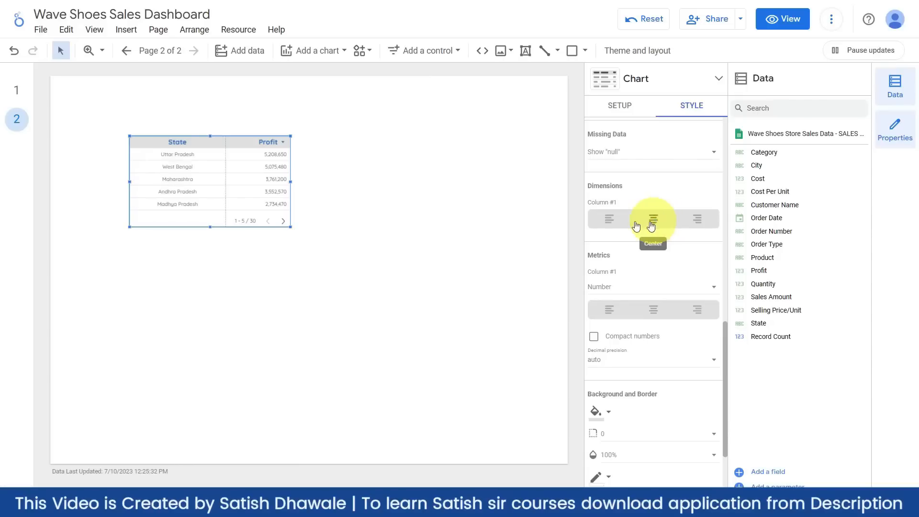
click(614, 226)
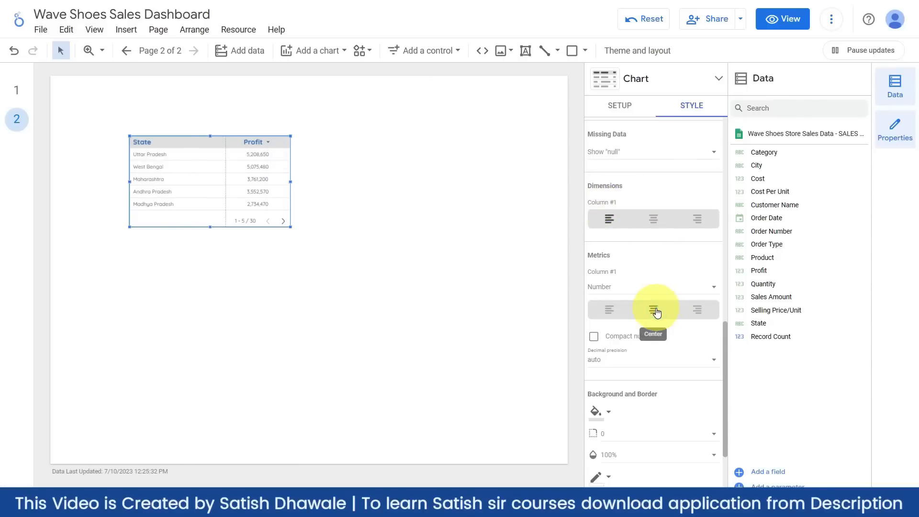
scroll(649, 323, down, 1)
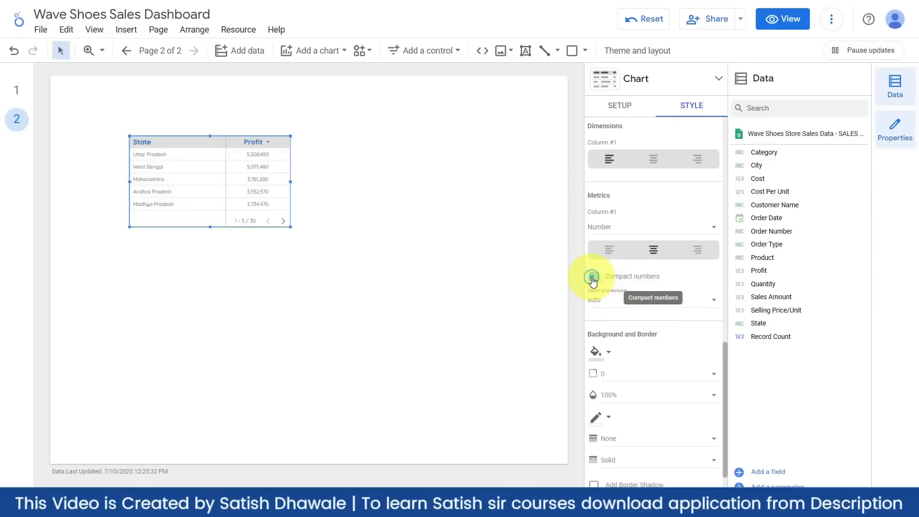
scroll(626, 302, down, 1)
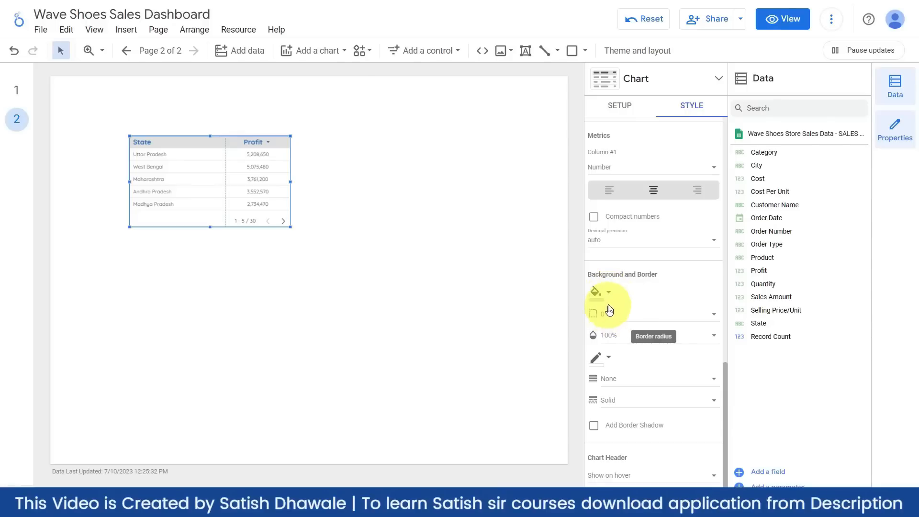
- Make the table background transparent after briefly trying olive
click(606, 293)
click(681, 287)
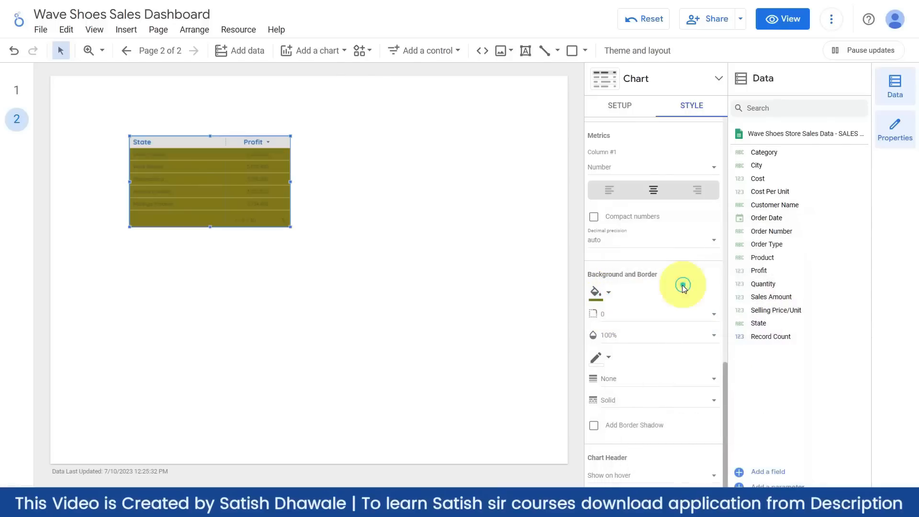
click(608, 293)
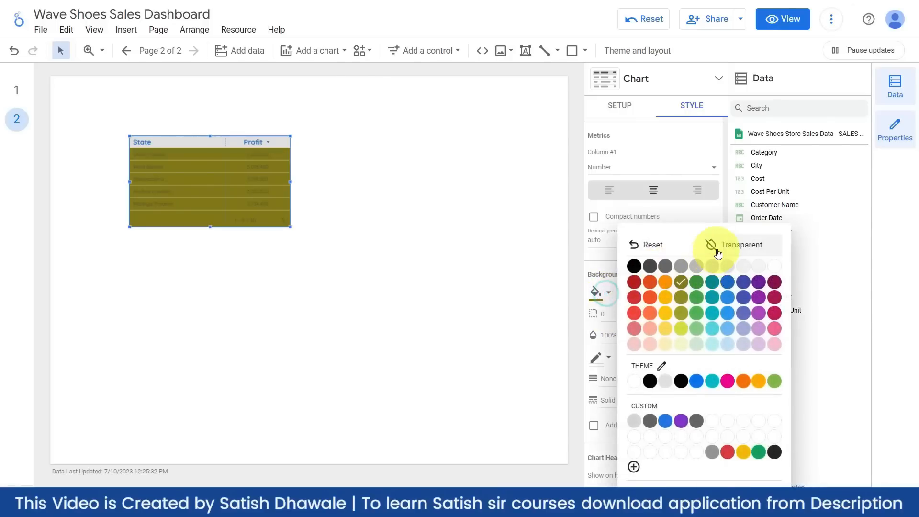
click(716, 249)
- Give the table a dark border and a corner rounding value, then reselect it
scroll(610, 311, down, 1)
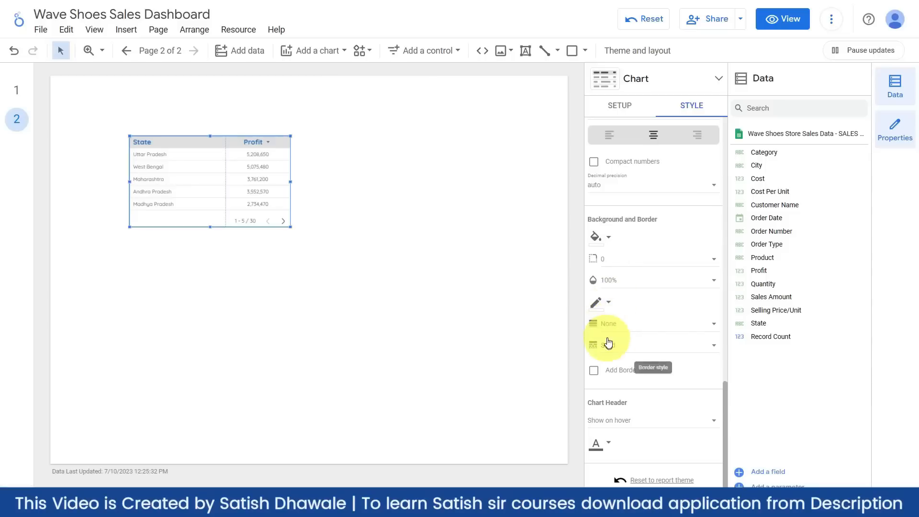
click(607, 304)
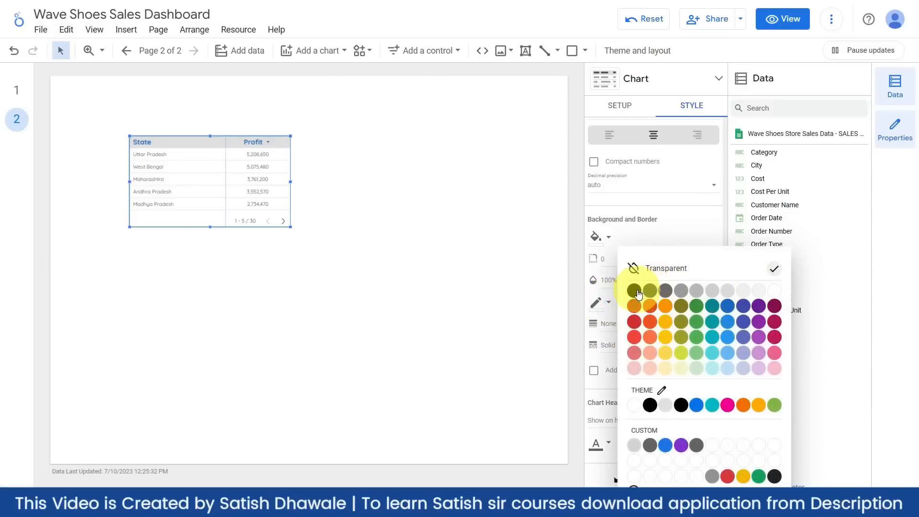
click(635, 290)
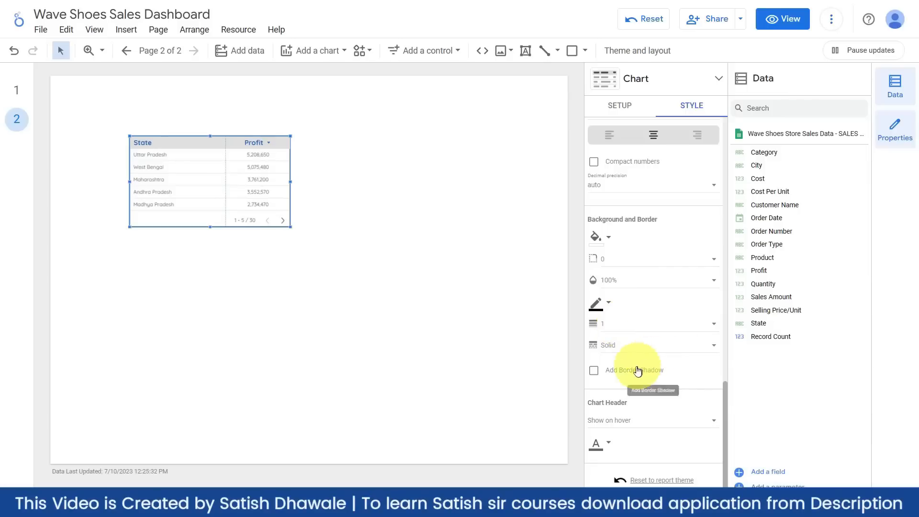
scroll(605, 325, up, 2)
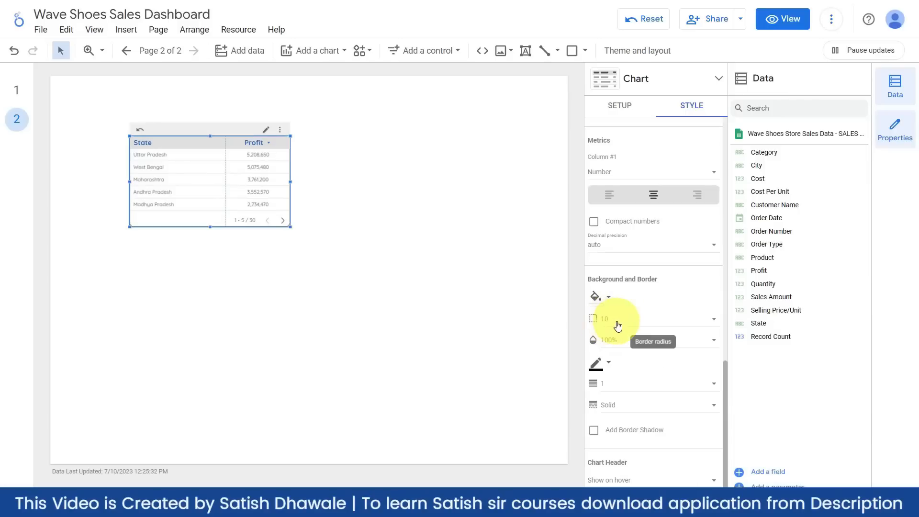
click(646, 323)
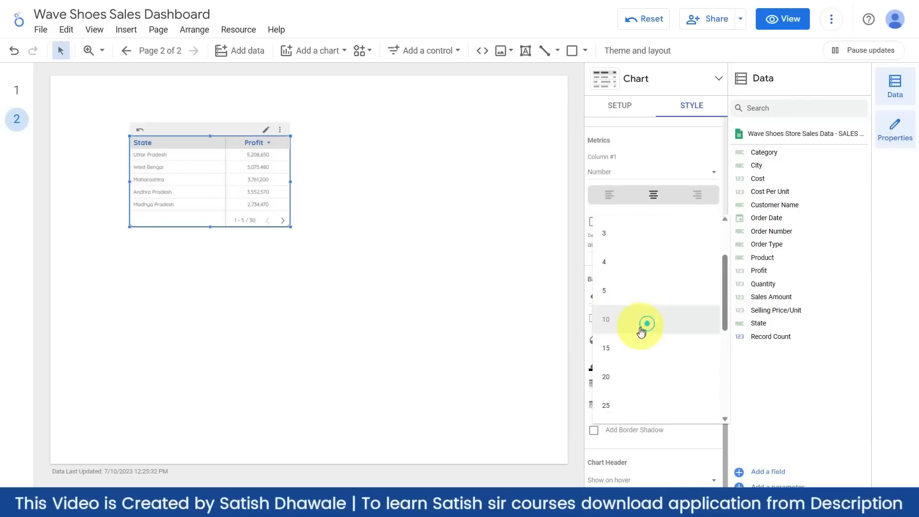
click(624, 235)
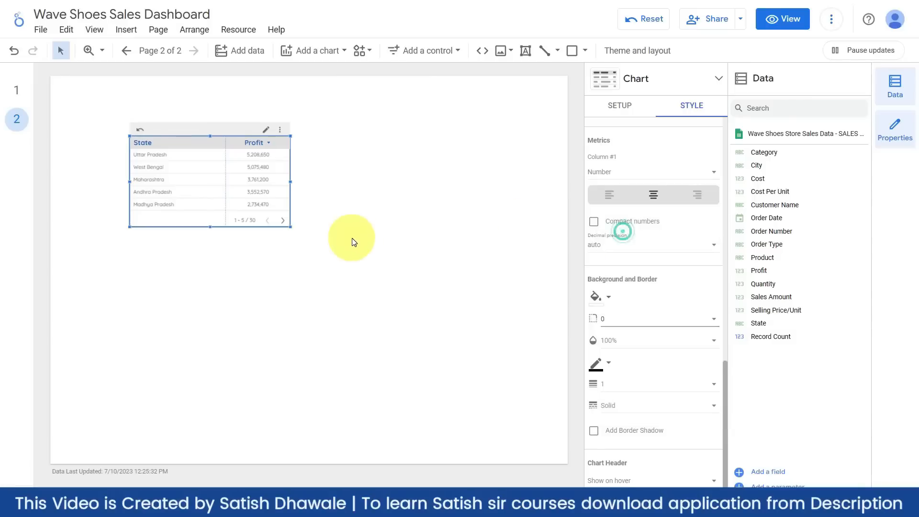
click(352, 240)
click(268, 210)
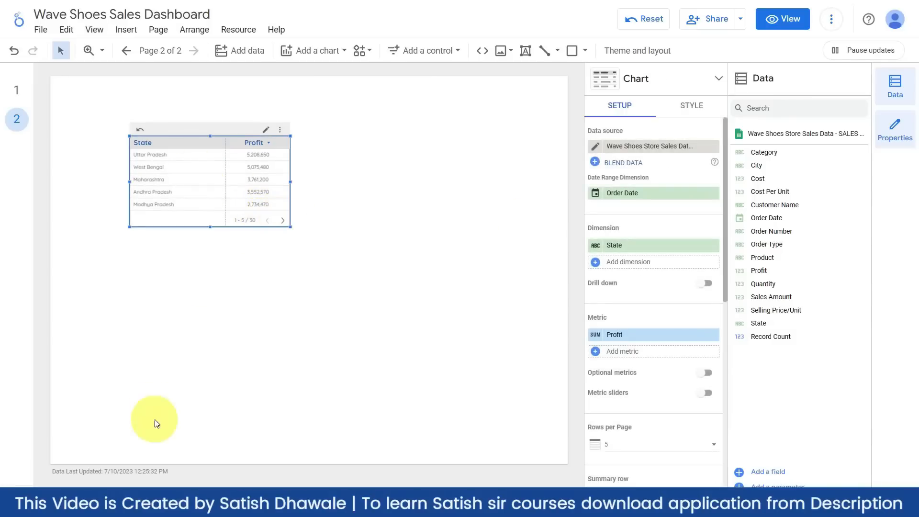
- Move the State–Profit table below the map on page 1, enlarge it, and close Properties
click(22, 91)
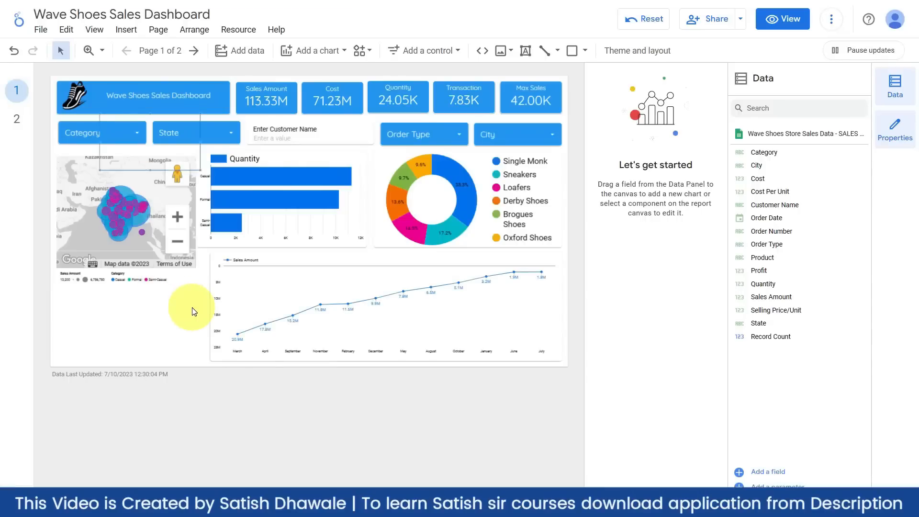
drag(184, 150, 139, 312)
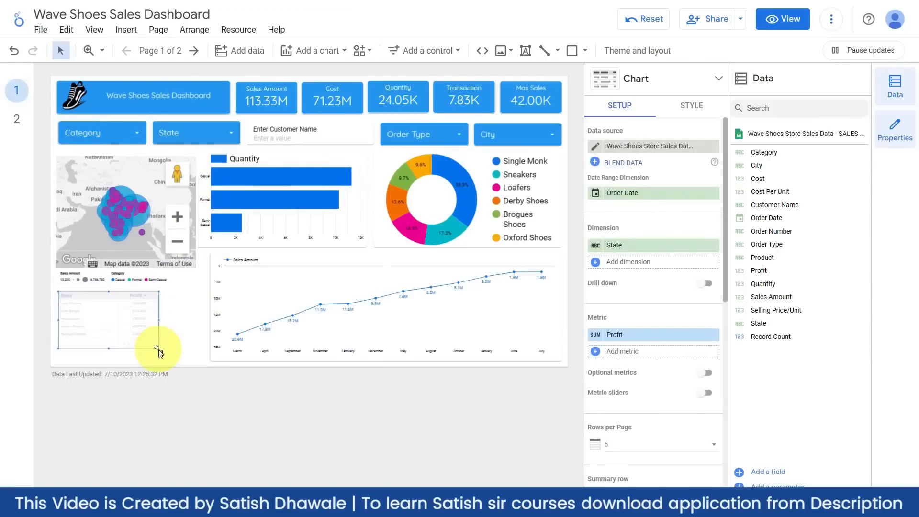
drag(160, 349, 197, 354)
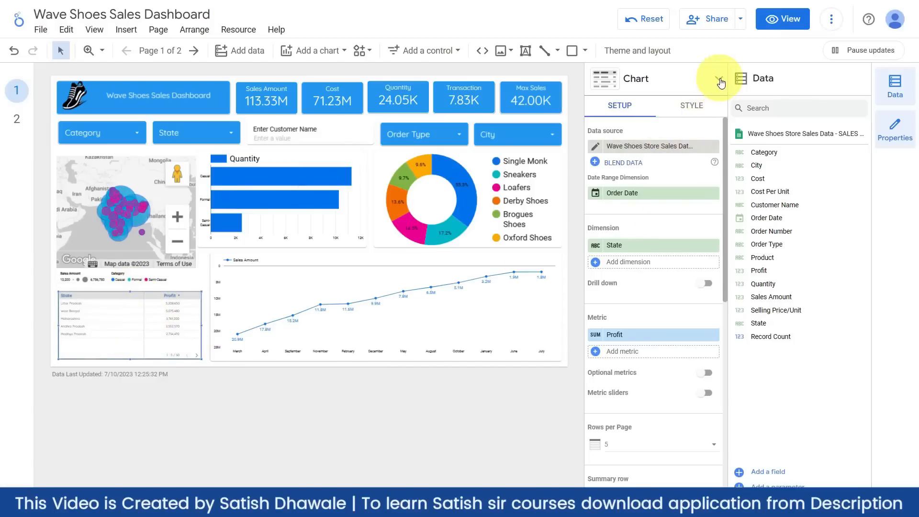
click(894, 126)
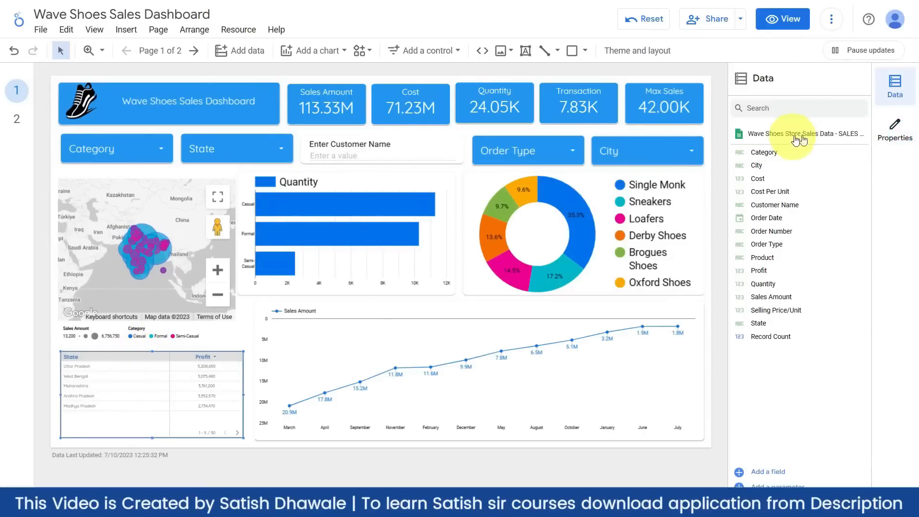
- Set the table's label font size to 18px and header font size to 20px
click(893, 130)
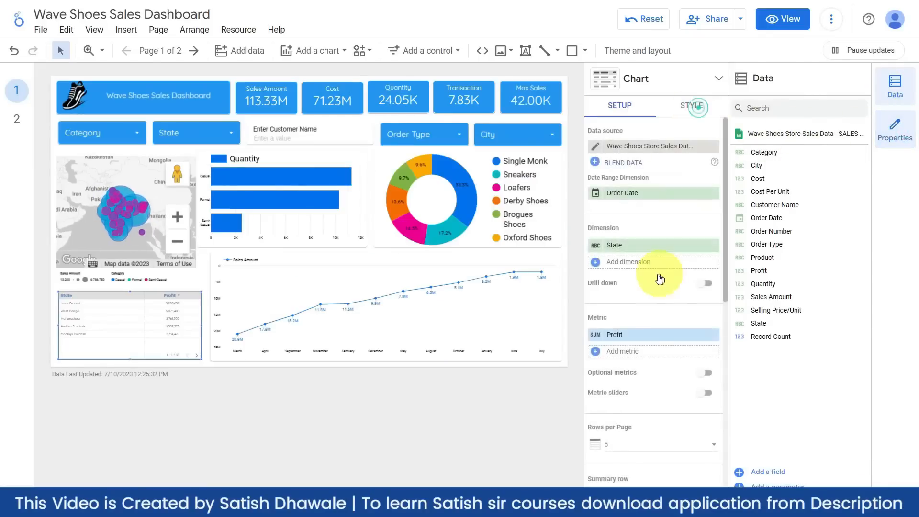
scroll(629, 412, down, 2)
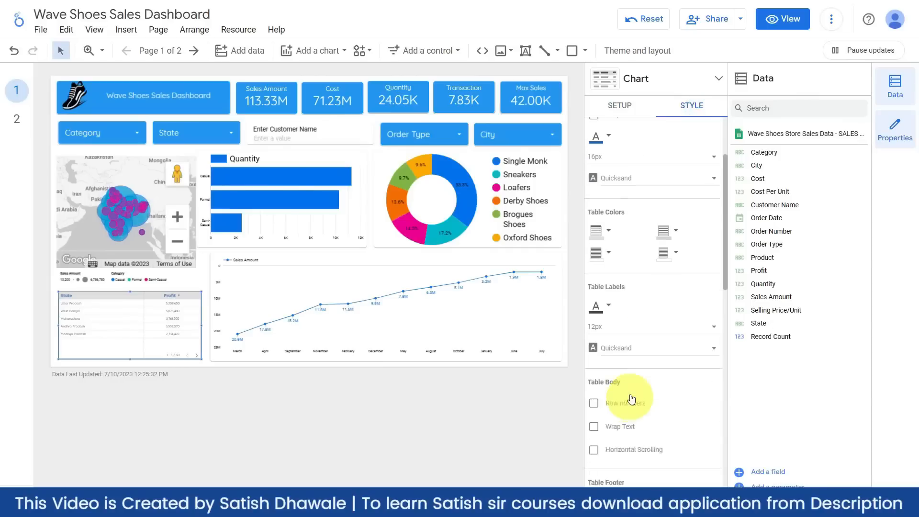
scroll(630, 399, down, 1)
click(643, 318)
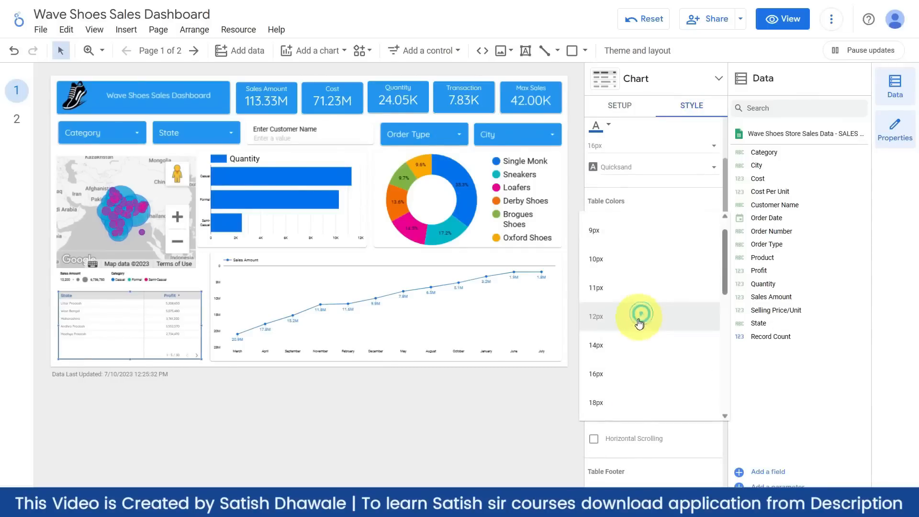
click(613, 353)
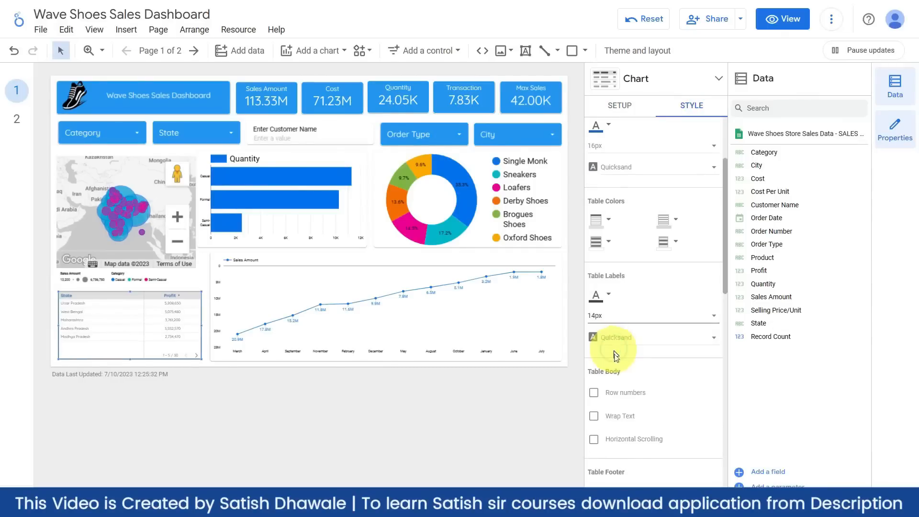
click(636, 317)
click(612, 382)
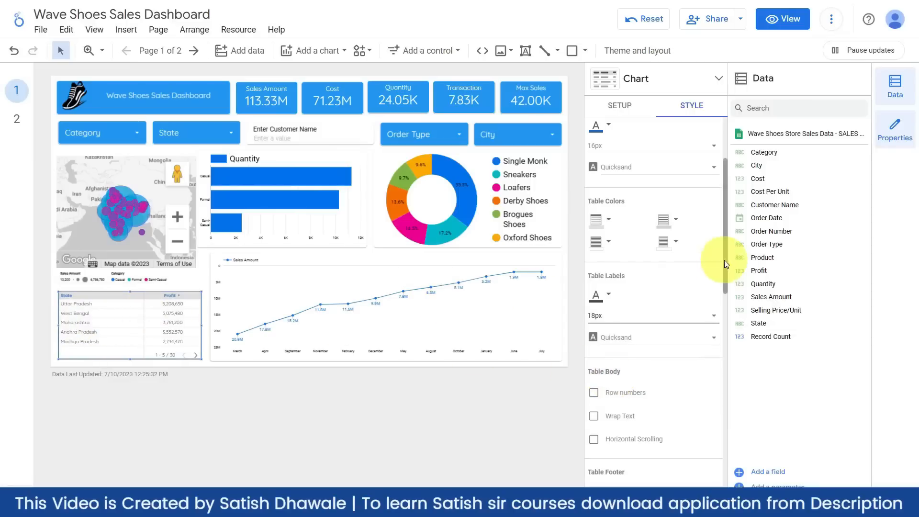
scroll(708, 254, up, 3)
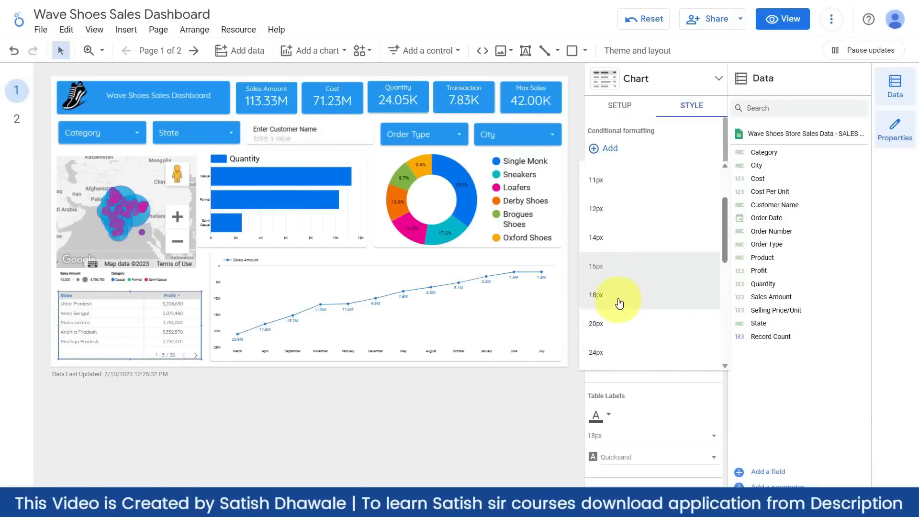
click(598, 324)
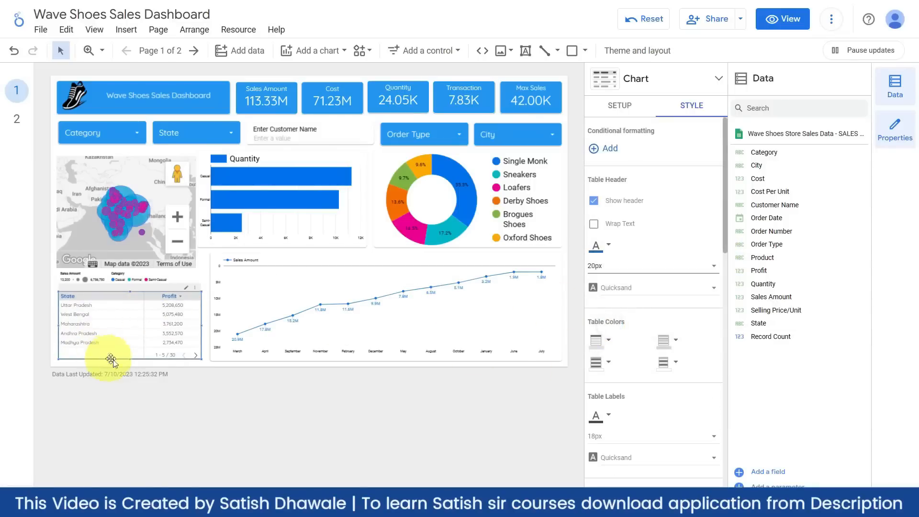
click(194, 437)
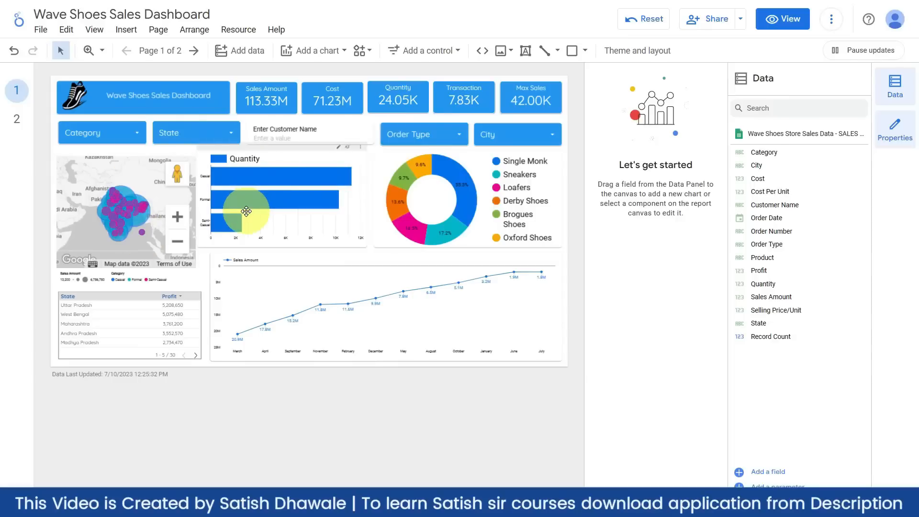
scroll(122, 206, up, 2)
scroll(122, 211, up, 4)
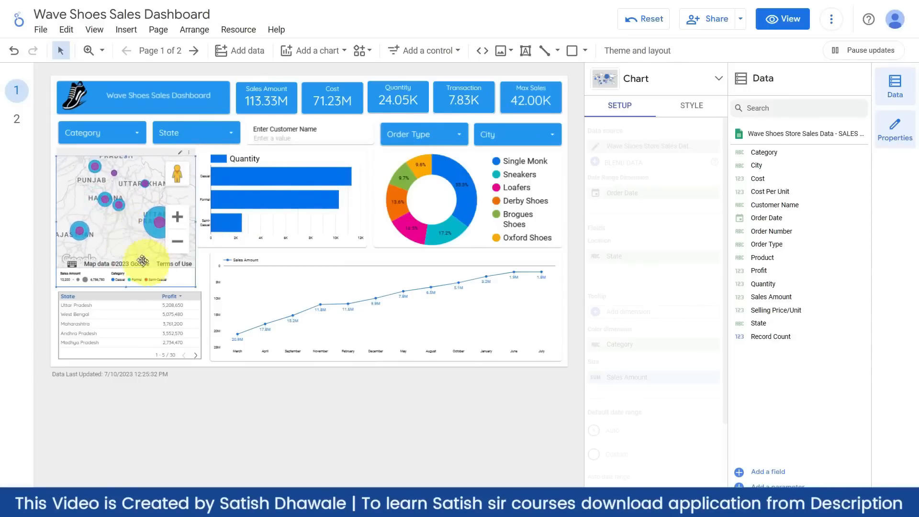
- Narrow the Quantity bar chart from the left and pan the map to southern India and Sri Lanka
click(203, 184)
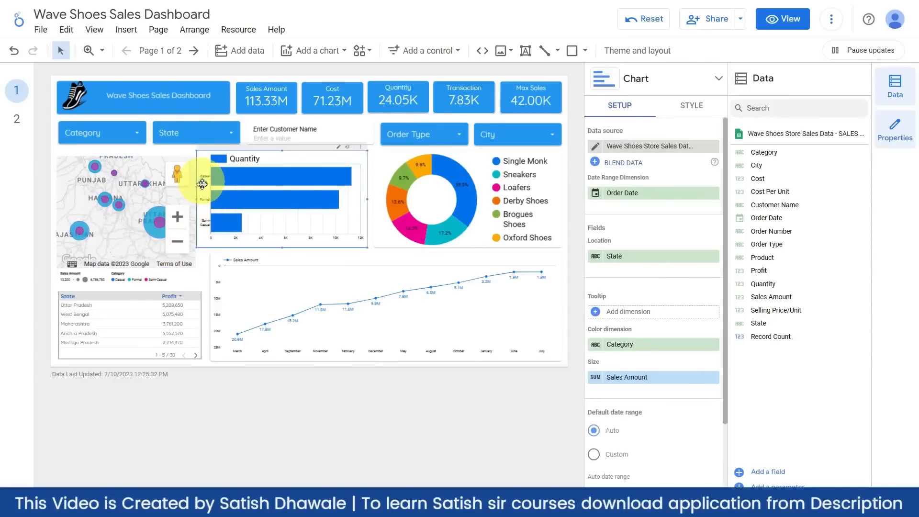
drag(197, 198, 213, 200)
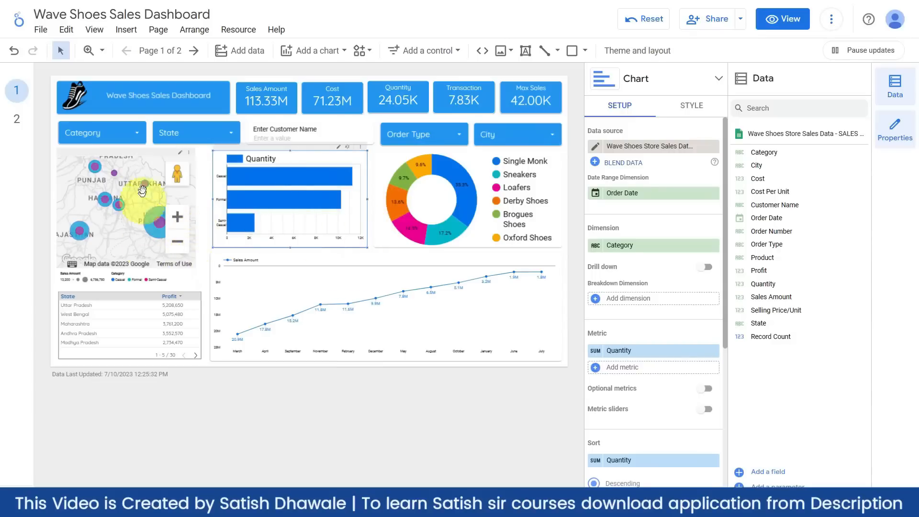
click(142, 159)
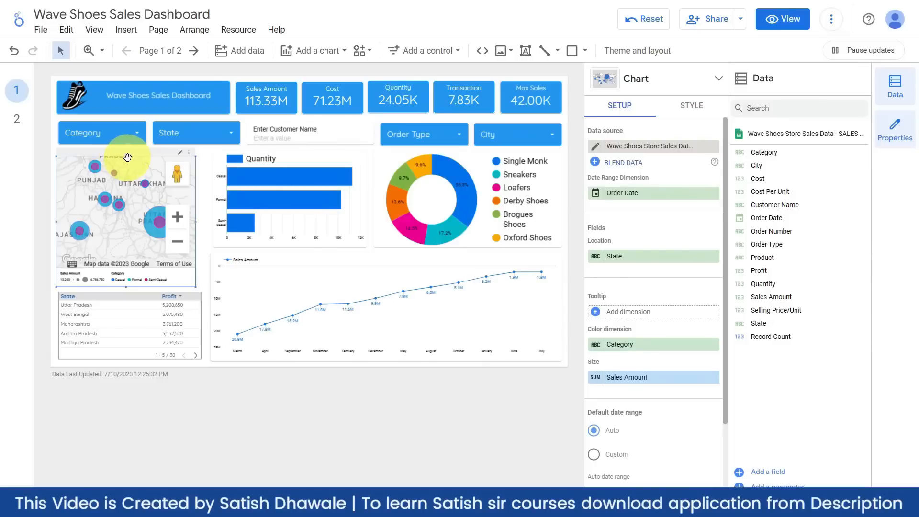
drag(126, 157, 126, 156)
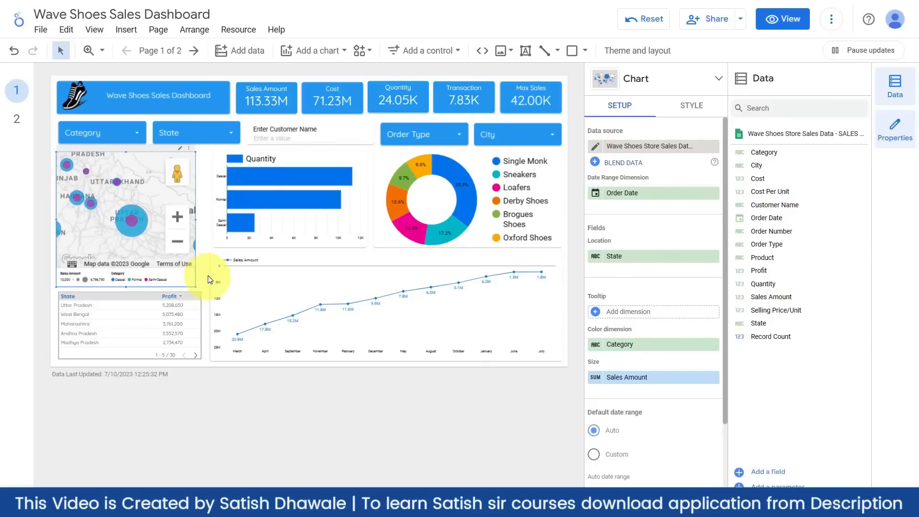
scroll(136, 222, down, 1)
drag(127, 229, 132, 173)
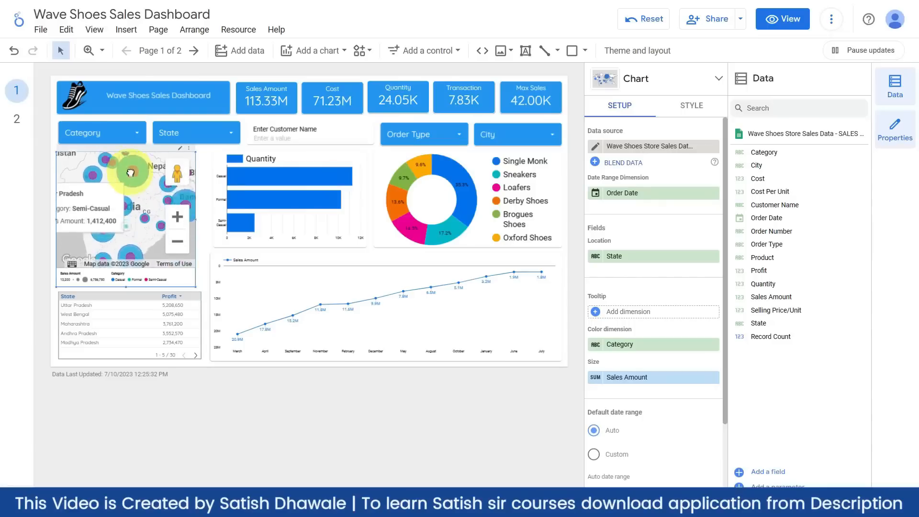
drag(132, 231, 132, 180)
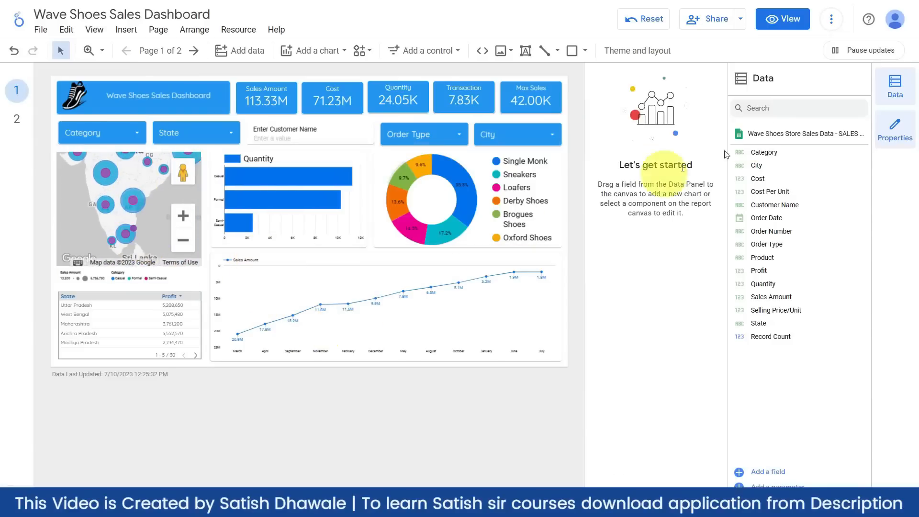
click(903, 136)
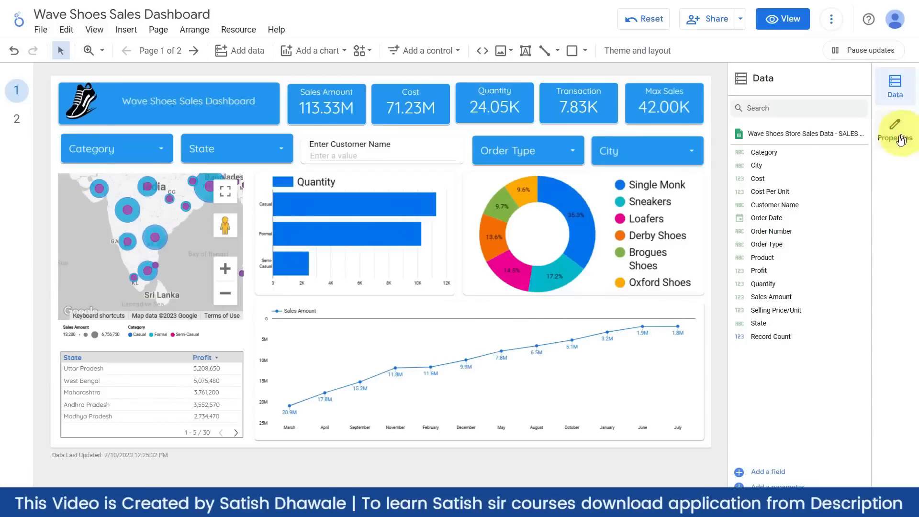
- Select the Quantity bar chart and show its Style settings with the Data panel hidden
click(339, 261)
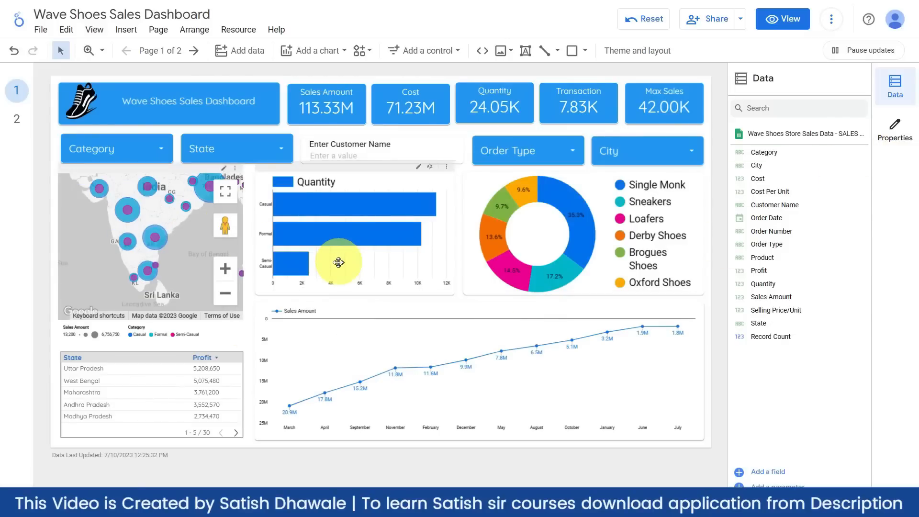
click(348, 179)
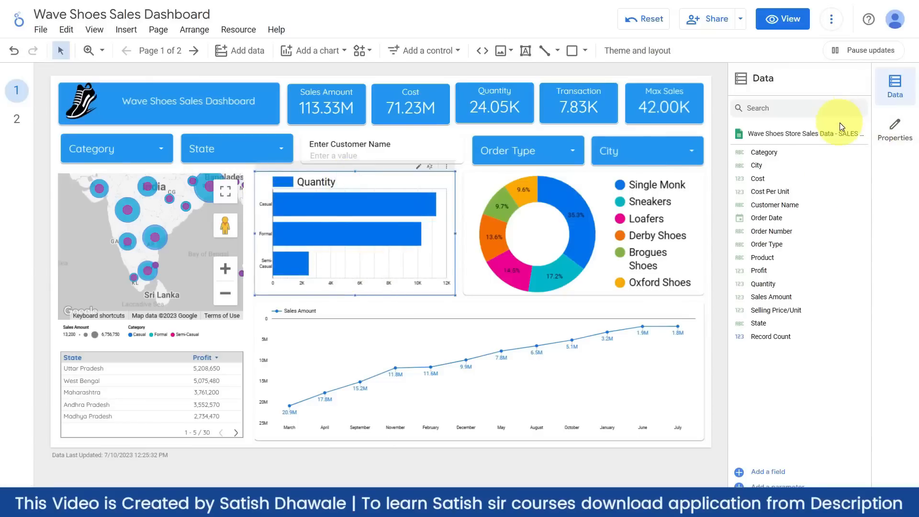
click(894, 127)
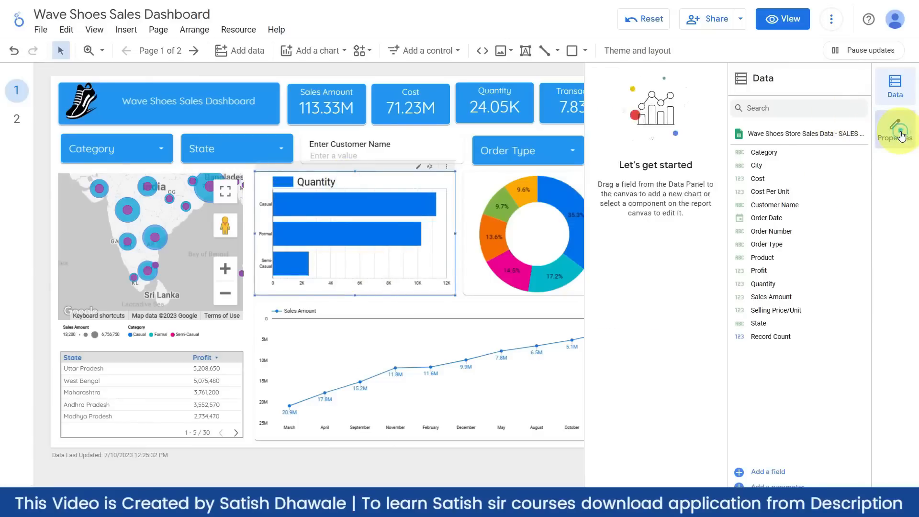
click(900, 88)
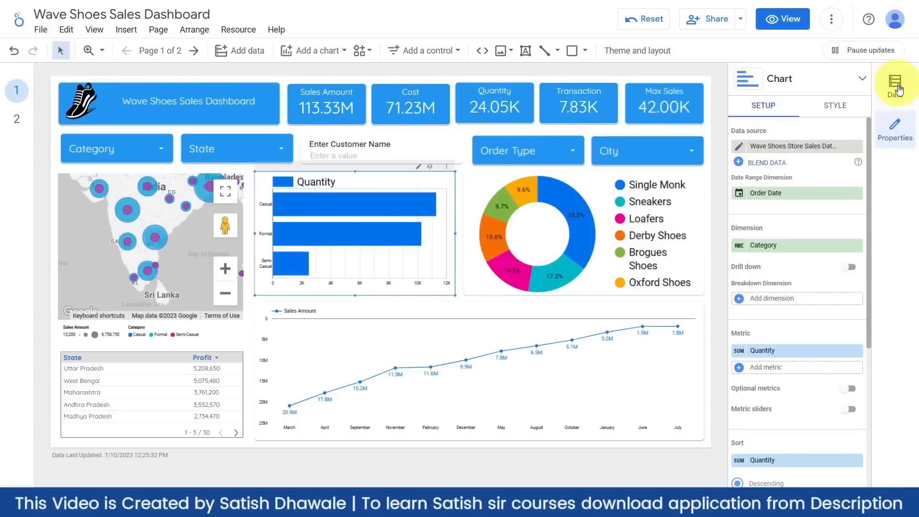
click(836, 110)
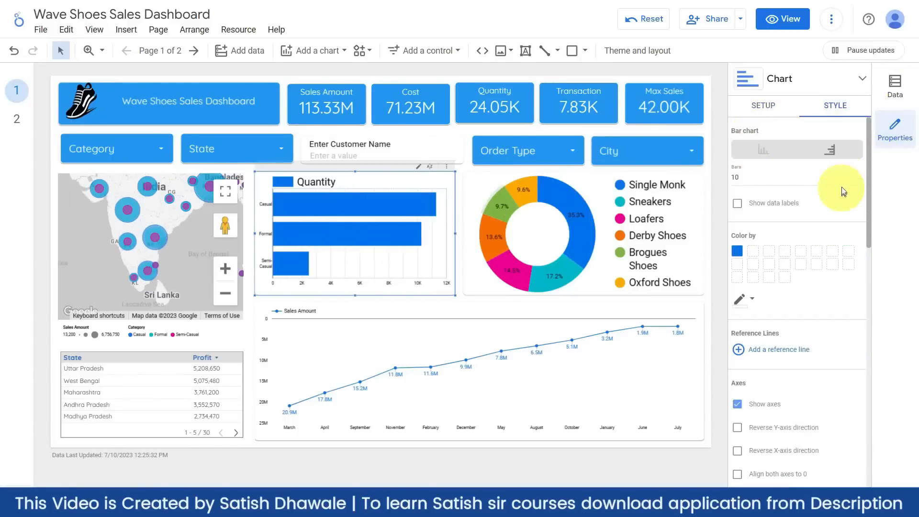
- Make the Quantity bar chart's grid and background transparent
scroll(797, 261, down, 7)
scroll(792, 272, down, 3)
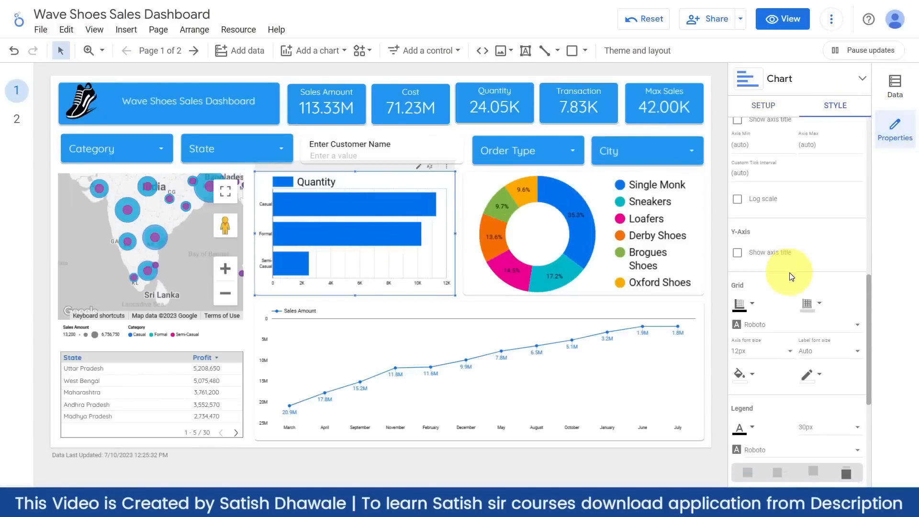
click(816, 305)
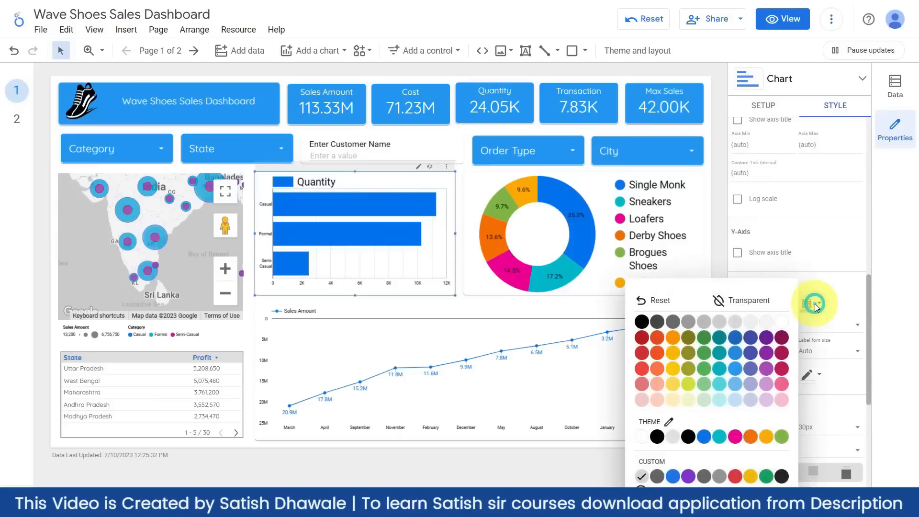
click(757, 304)
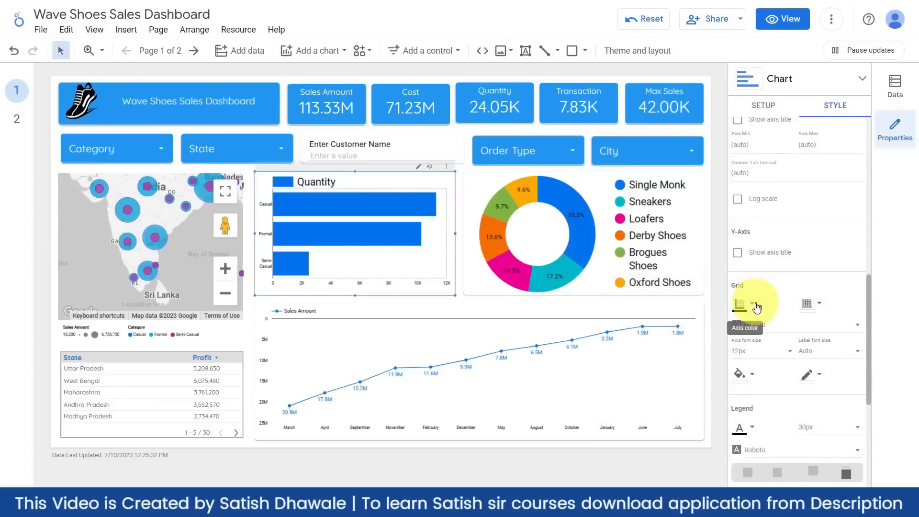
click(752, 378)
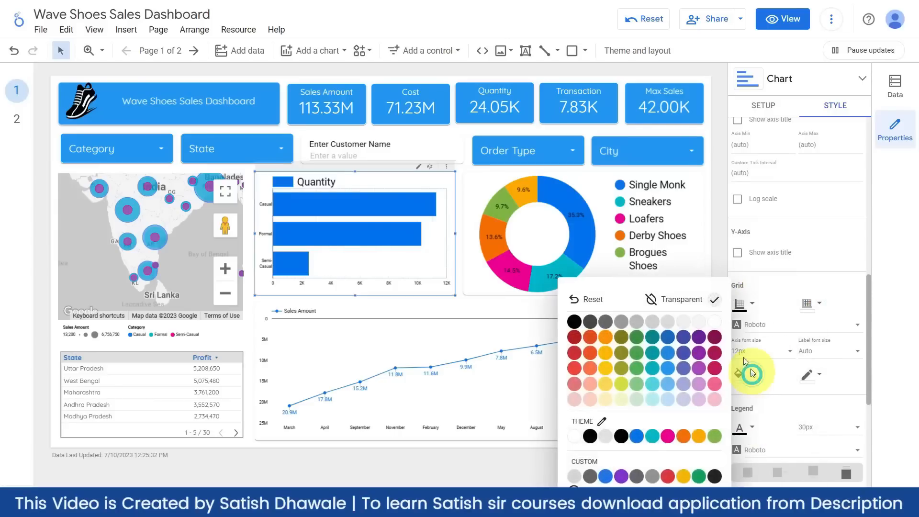
click(677, 300)
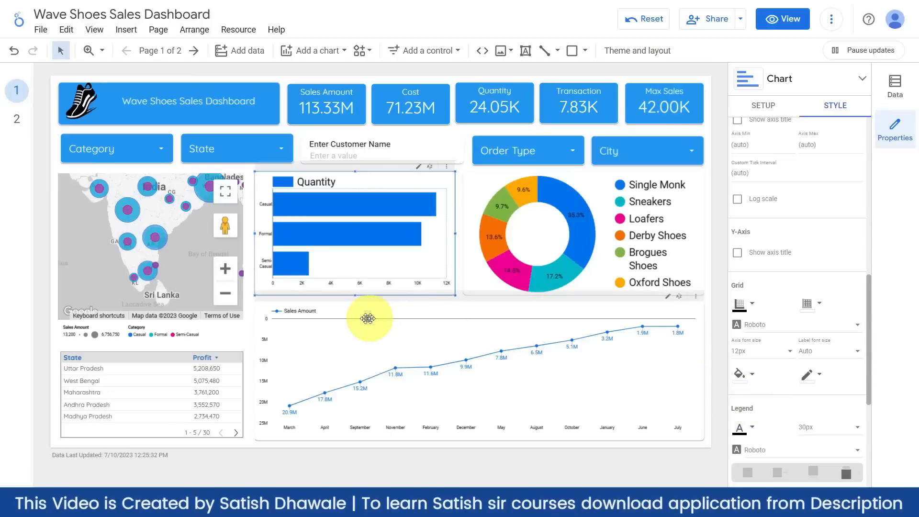
- Deselect the chart and bring up Page > Current page settings
click(53, 272)
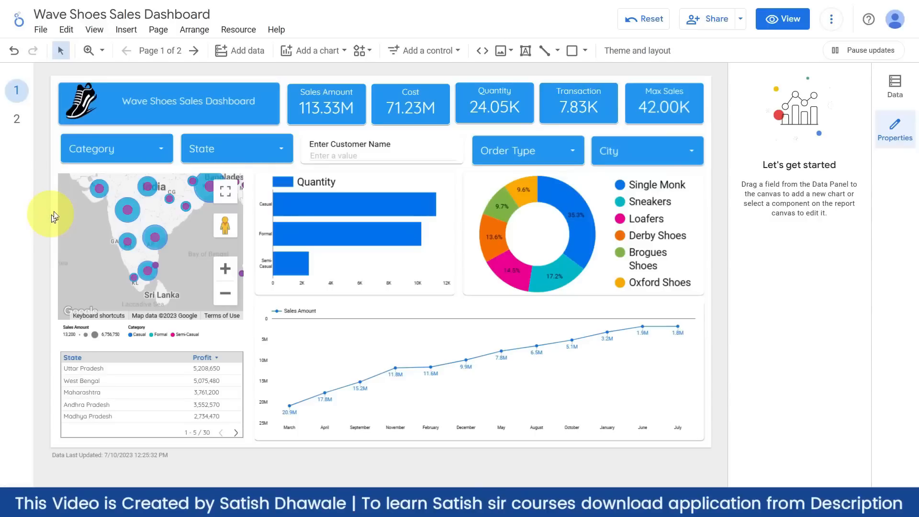
click(159, 30)
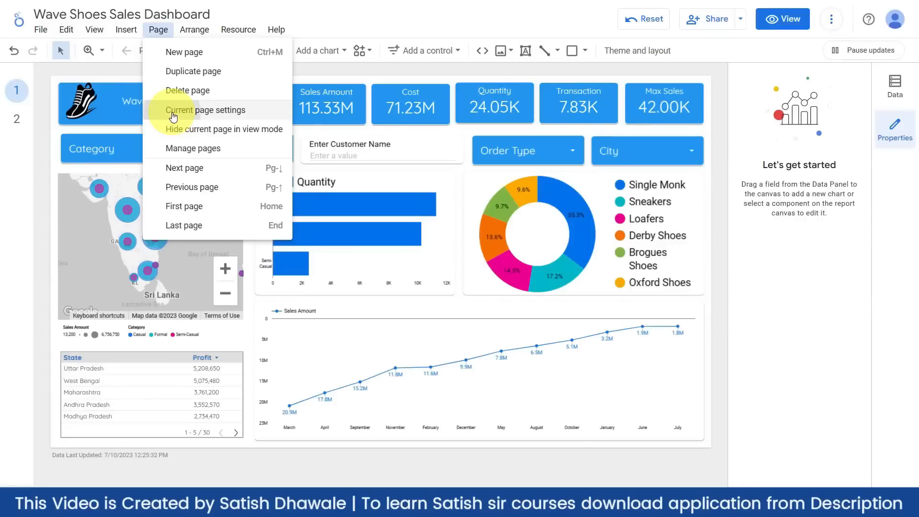
click(173, 114)
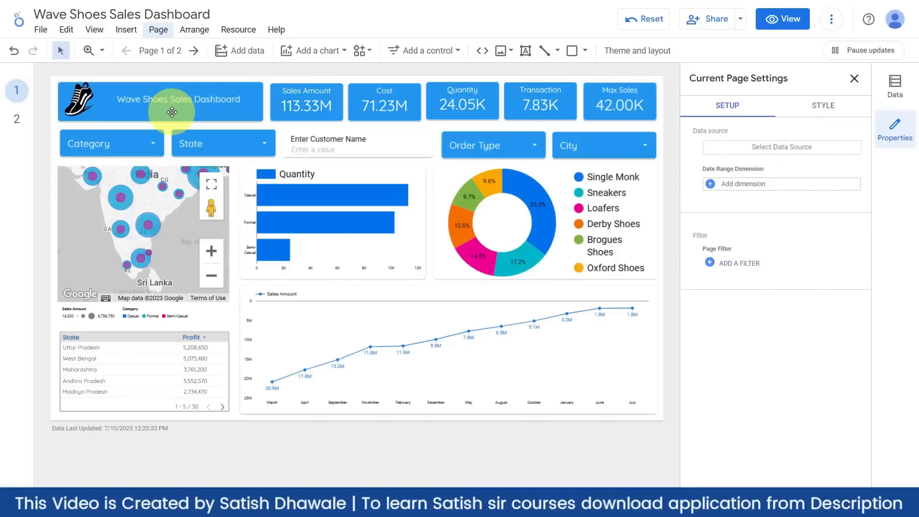
- Set the page background to indigo, then start a custom gradient for it
click(831, 106)
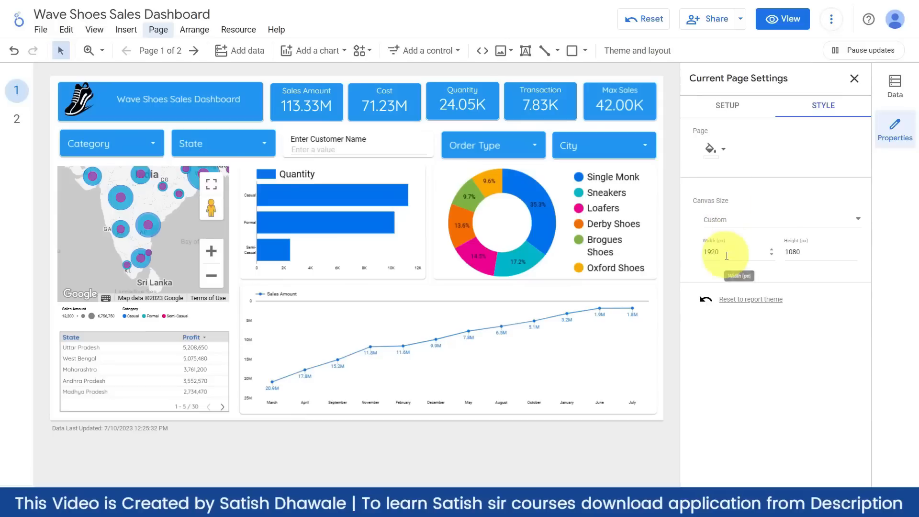
click(723, 149)
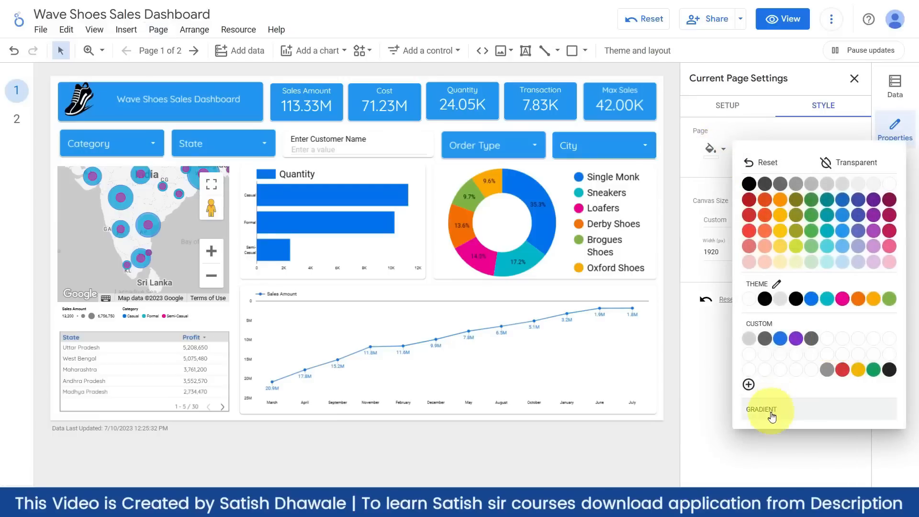
click(859, 216)
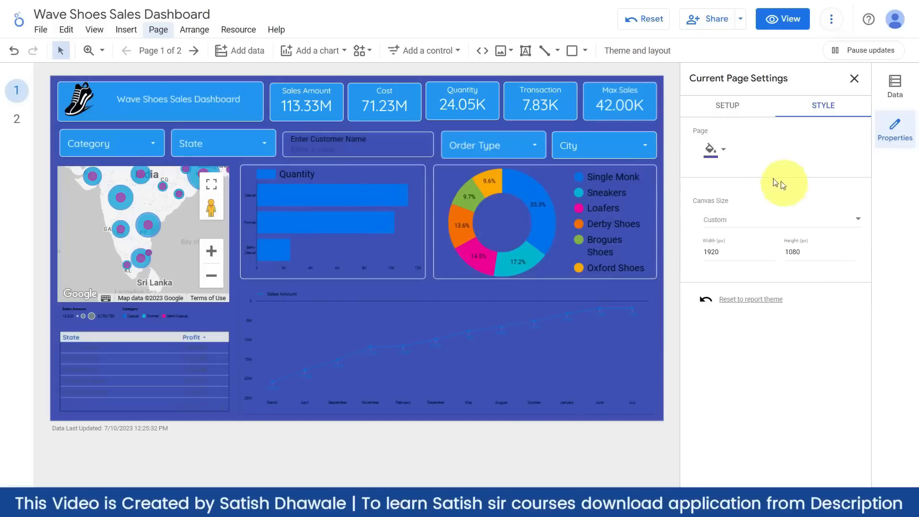
click(726, 153)
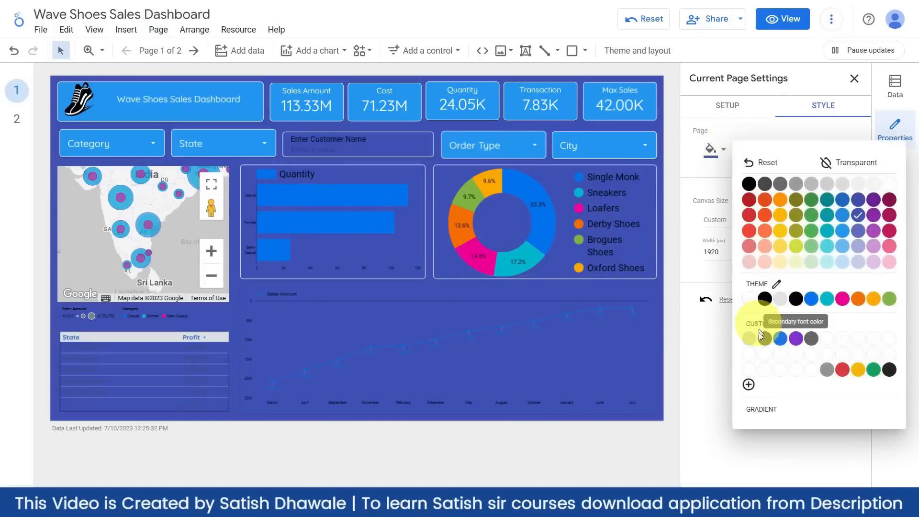
click(761, 410)
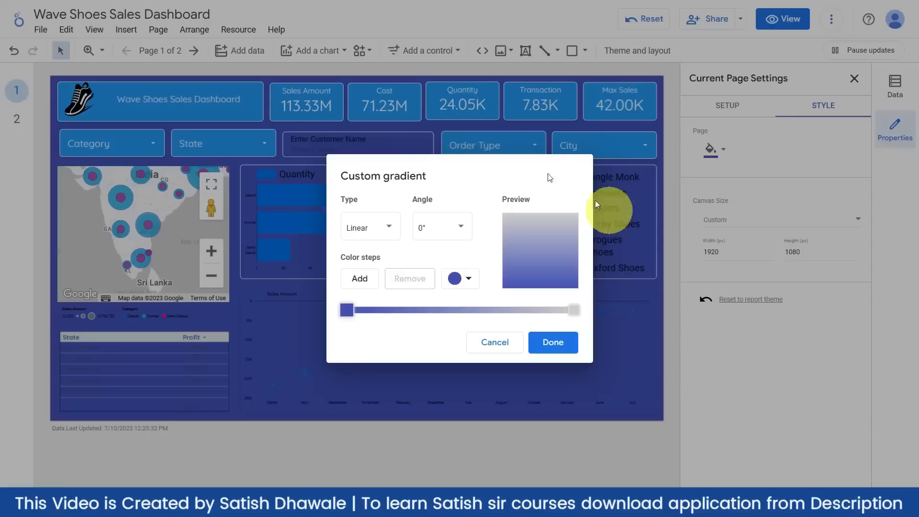
- Colour the gradient's left stop and add a light blue middle stop
click(347, 310)
click(453, 282)
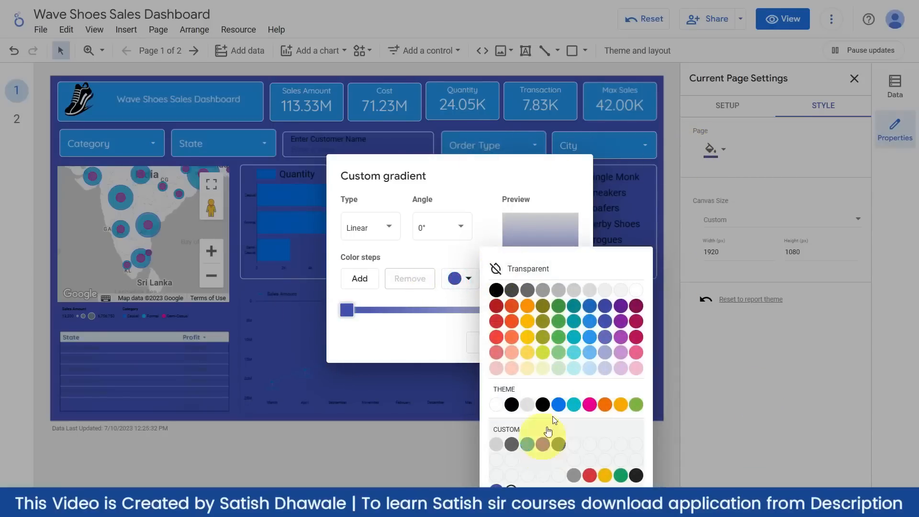
click(605, 309)
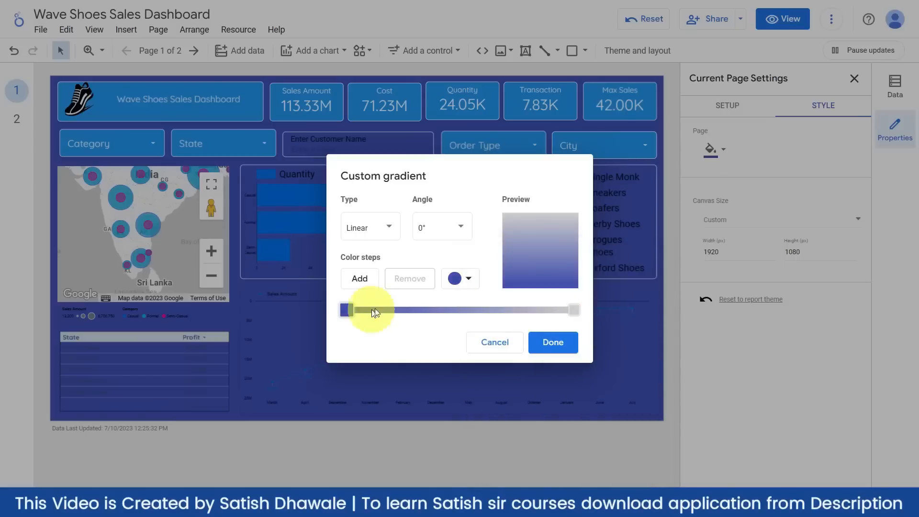
click(359, 278)
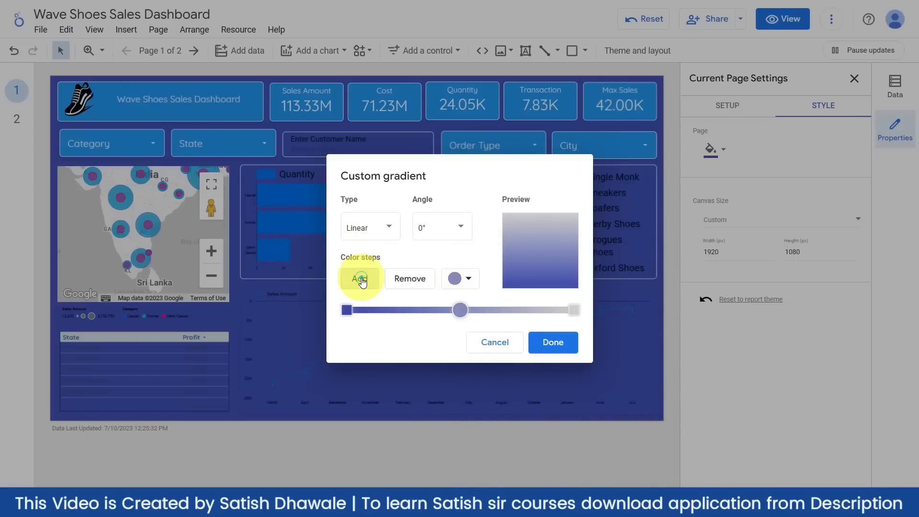
click(463, 276)
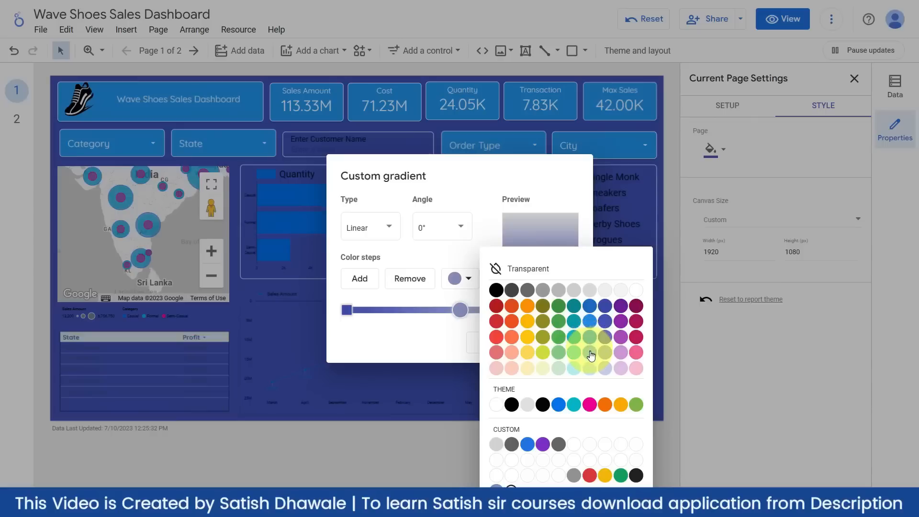
click(591, 353)
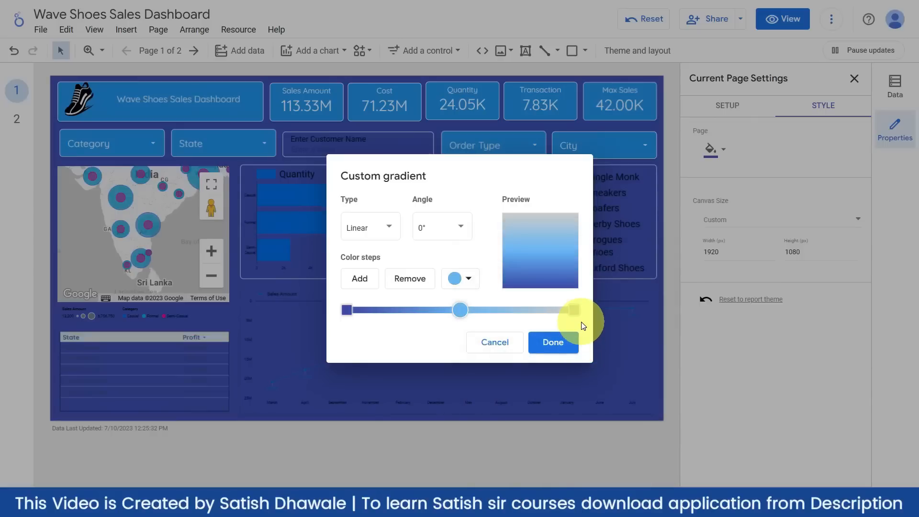
- Make the right end and an extra stop white, then apply the gradient
click(575, 311)
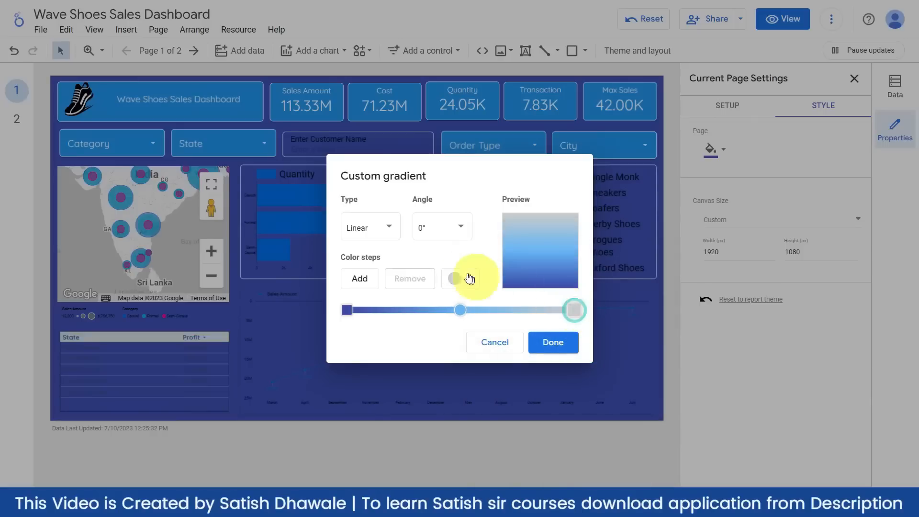
click(462, 276)
click(635, 293)
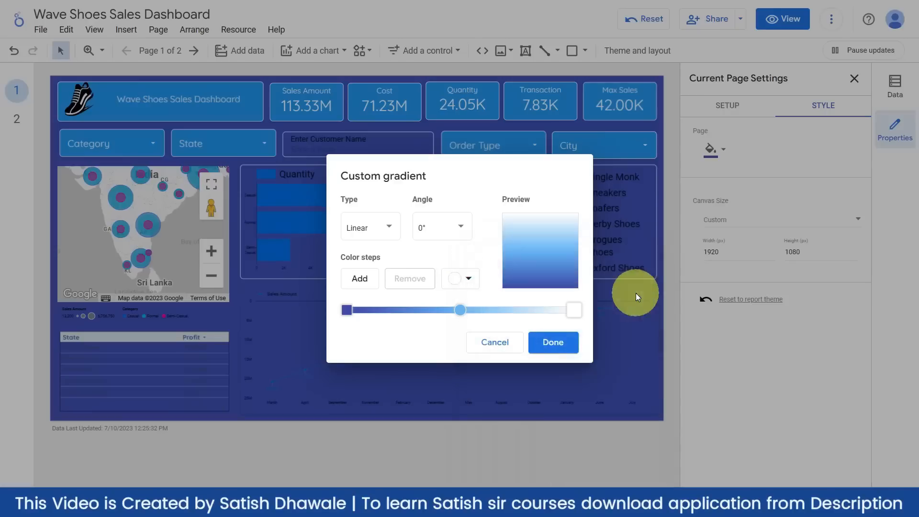
click(462, 311)
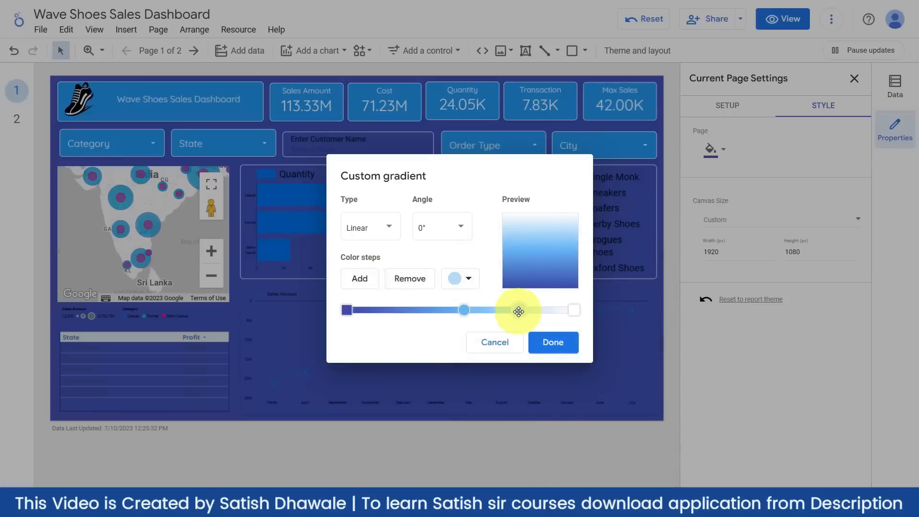
click(467, 279)
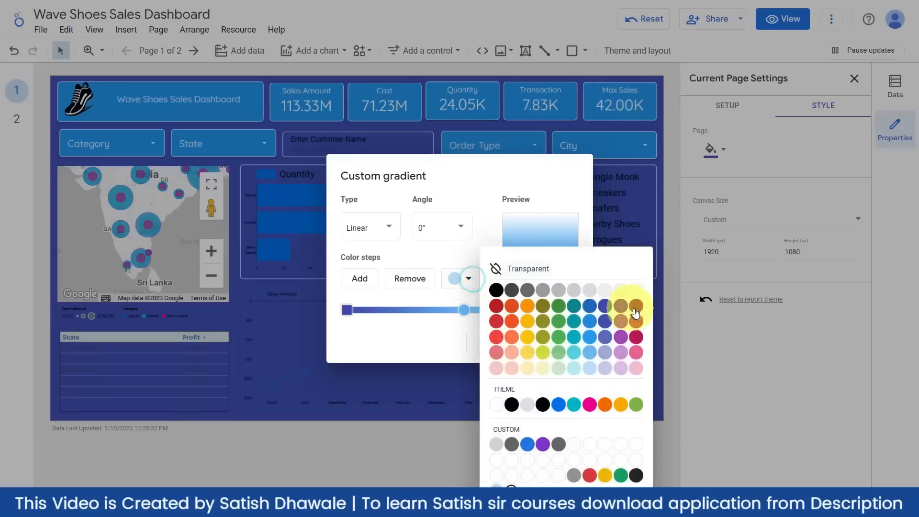
click(636, 291)
click(525, 308)
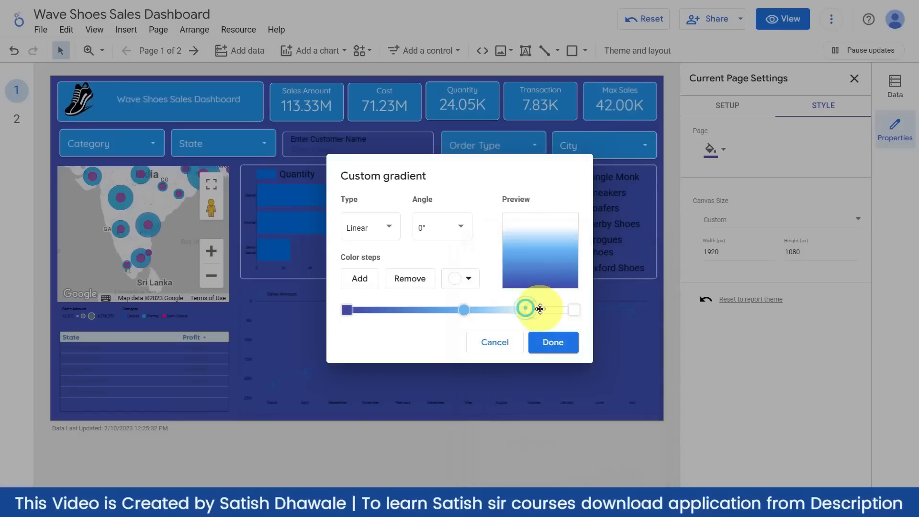
click(550, 347)
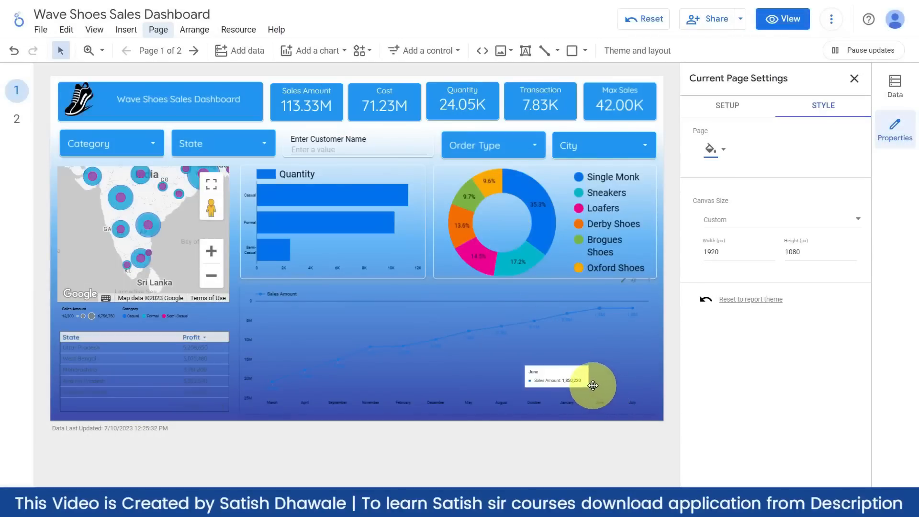
click(161, 32)
- Reopen the page's custom gradient, confirm it unchanged, then select the Quantity bar chart
click(181, 113)
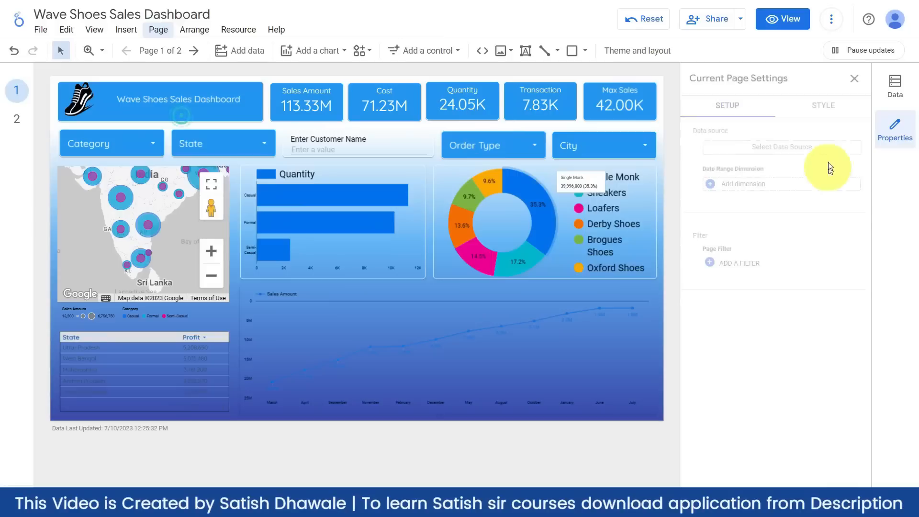
click(822, 114)
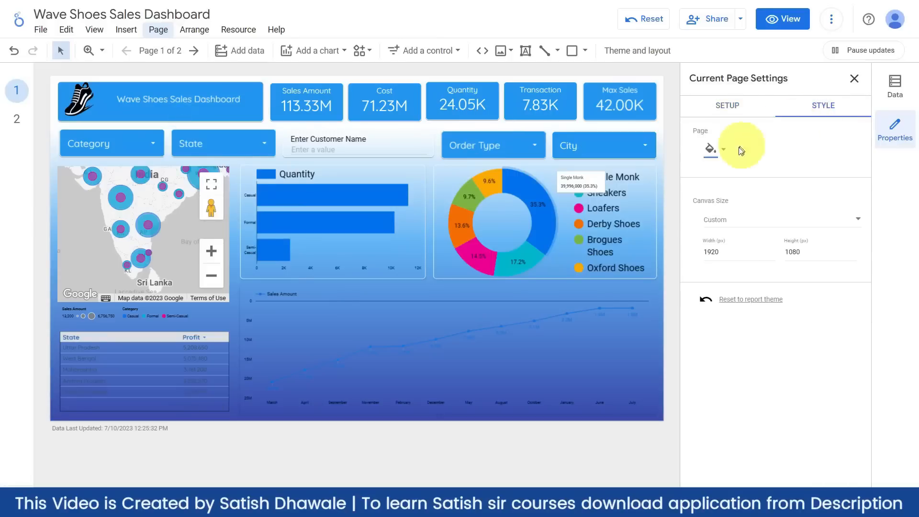
click(713, 151)
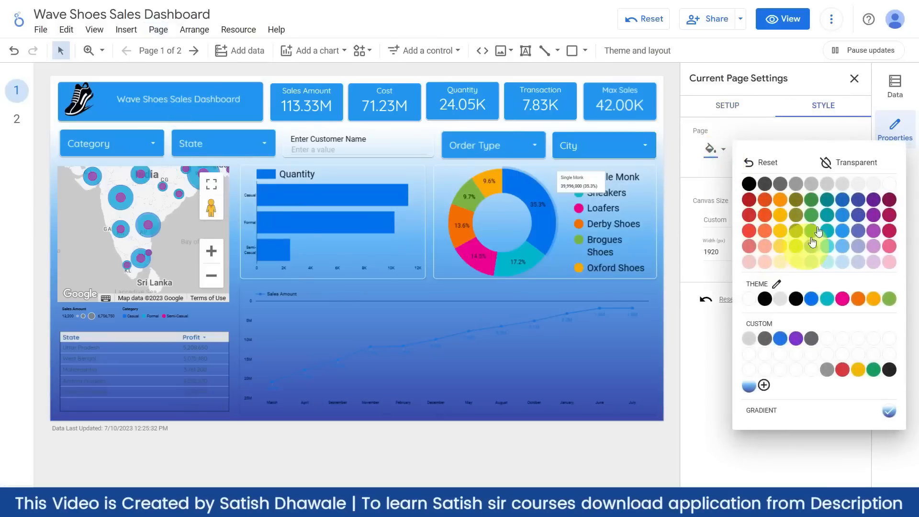
click(783, 419)
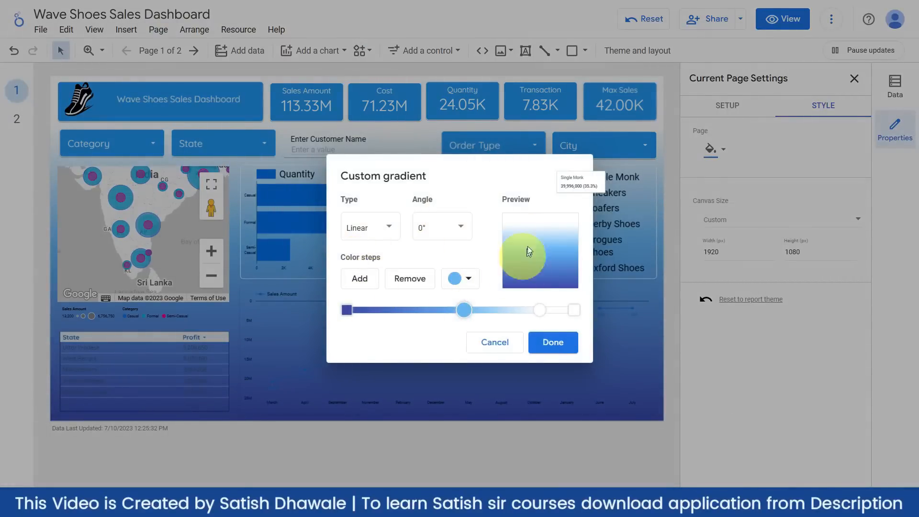
click(549, 343)
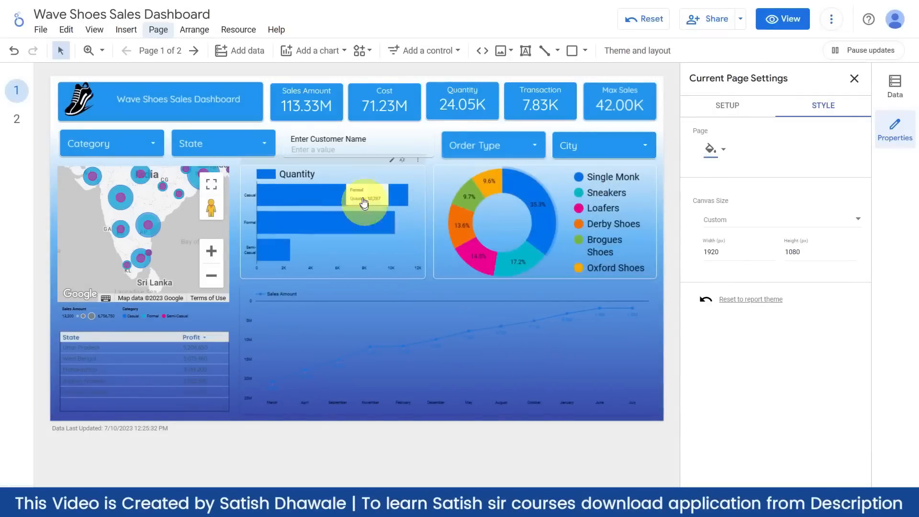
click(395, 279)
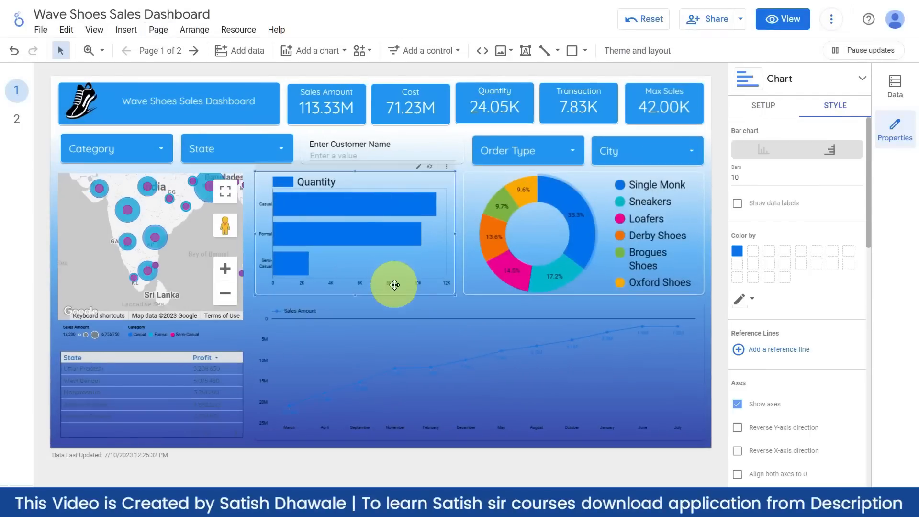
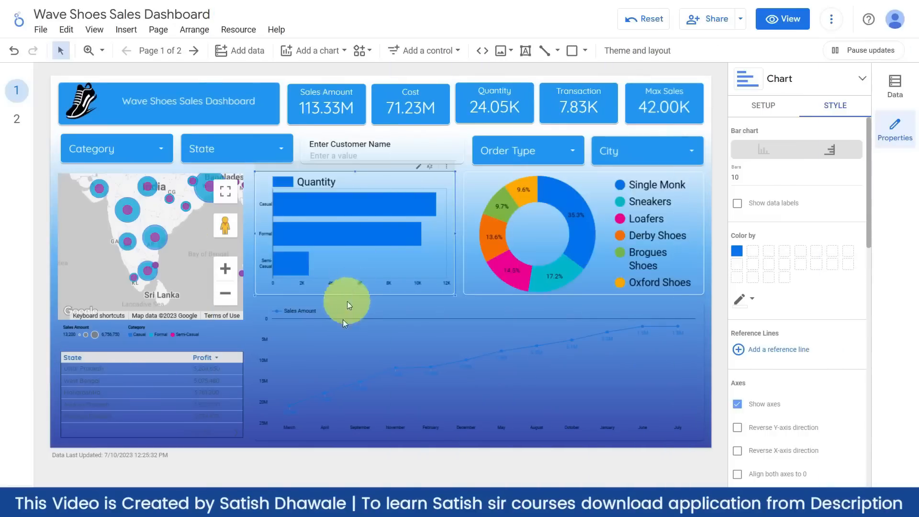
- Make the Sales Amount line chart's background transparent
click(334, 342)
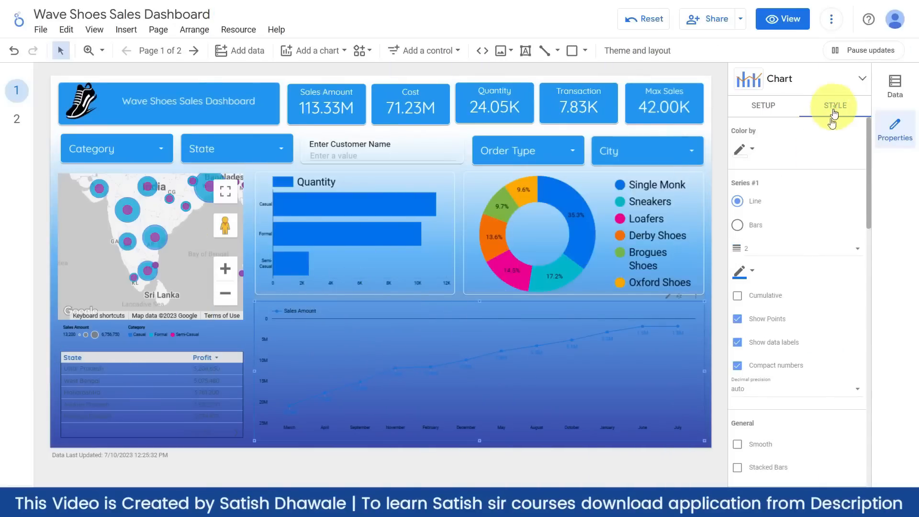
scroll(770, 307, down, 3)
scroll(775, 309, down, 10)
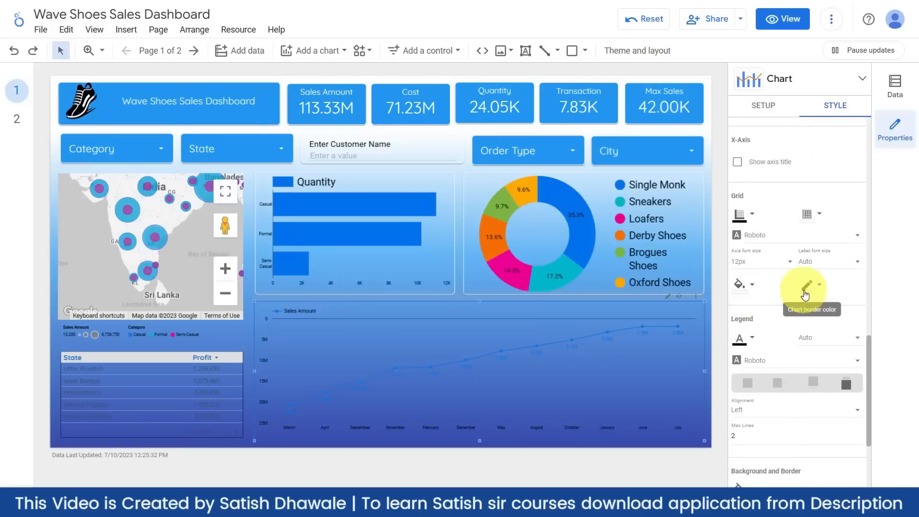
scroll(787, 295, down, 3)
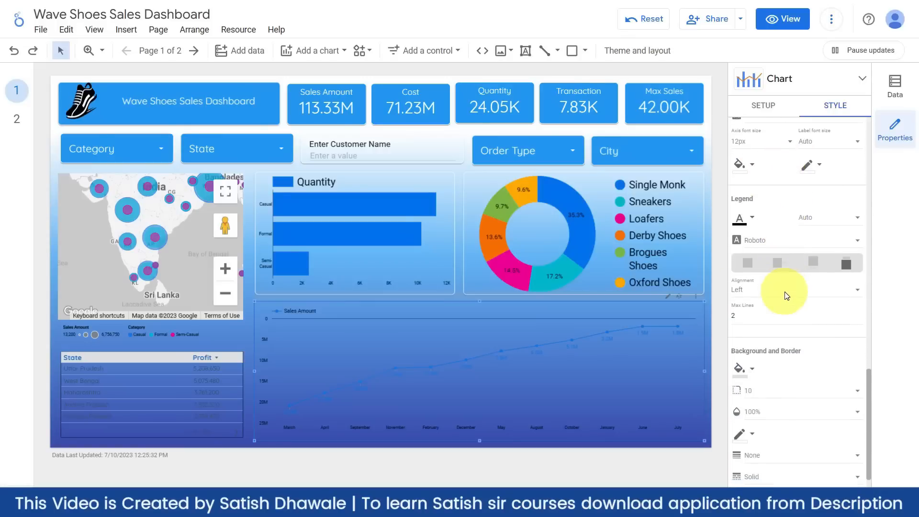
scroll(786, 297, down, 1)
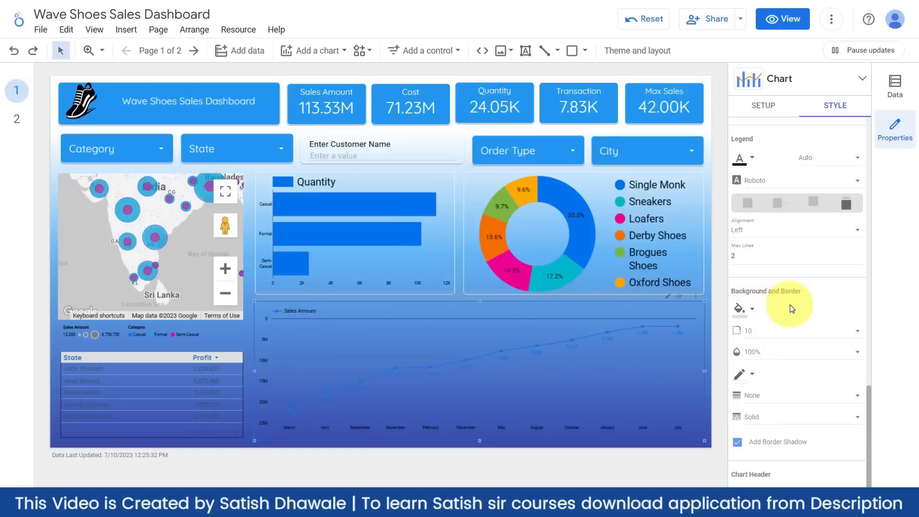
click(749, 312)
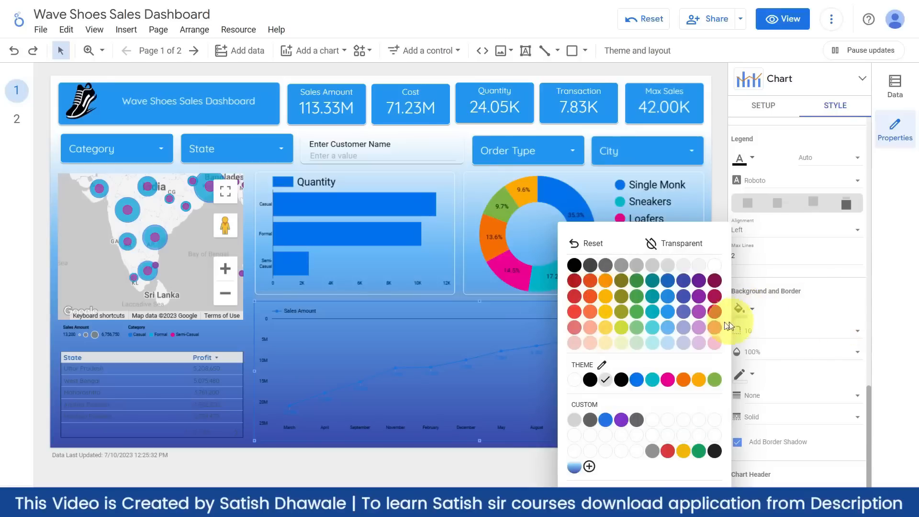
click(717, 265)
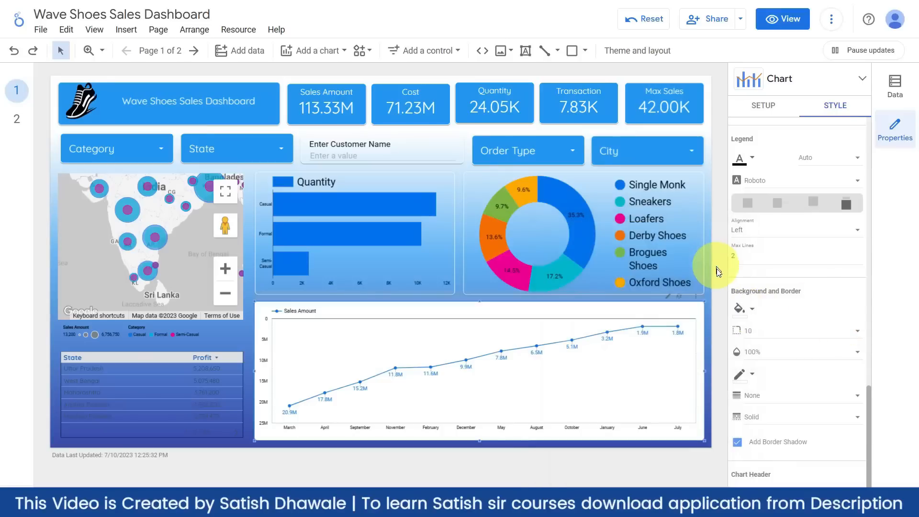
click(751, 308)
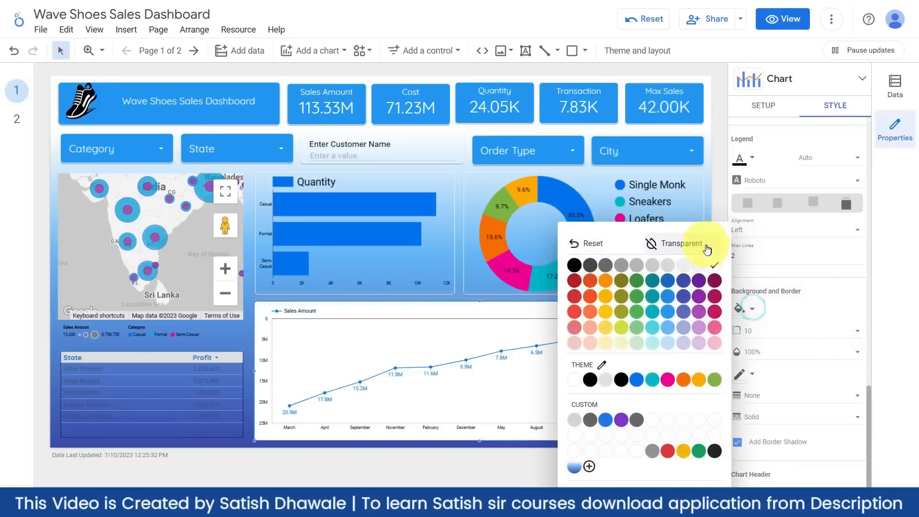
click(695, 250)
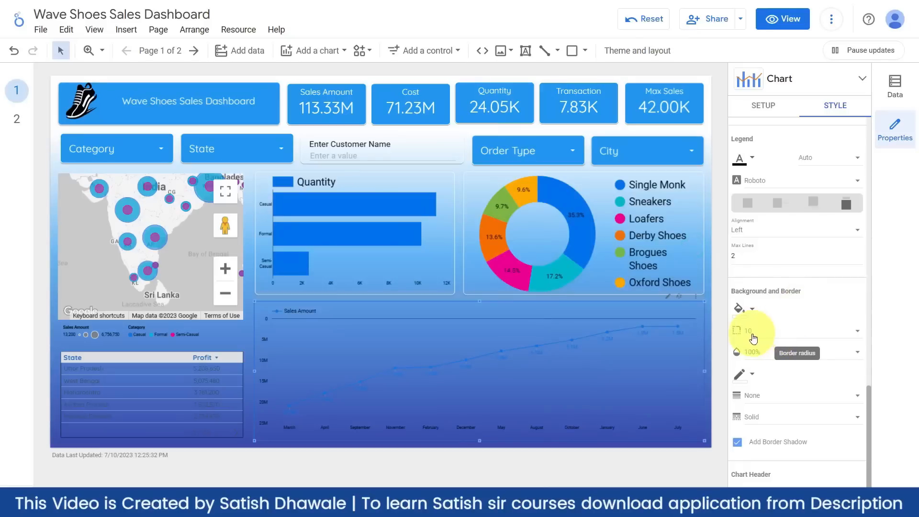
- Give the line chart a visible coloured border with weight 2
click(752, 373)
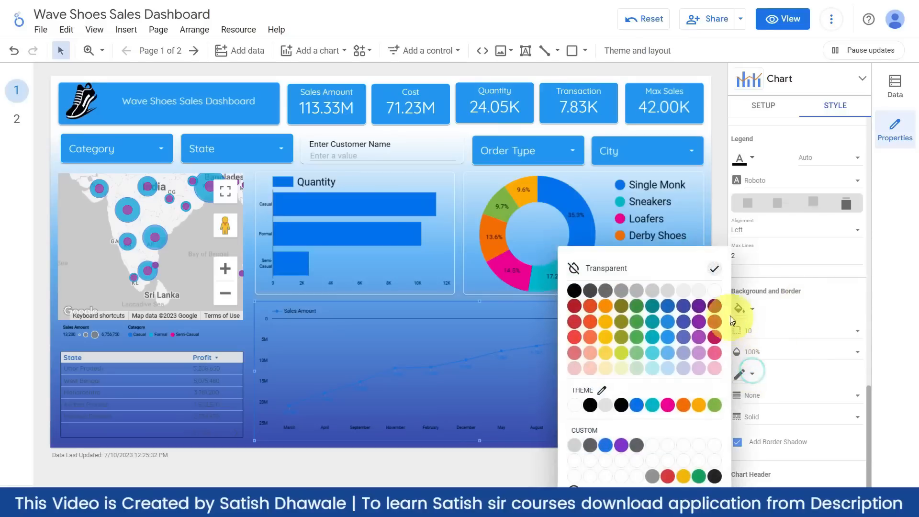
click(716, 292)
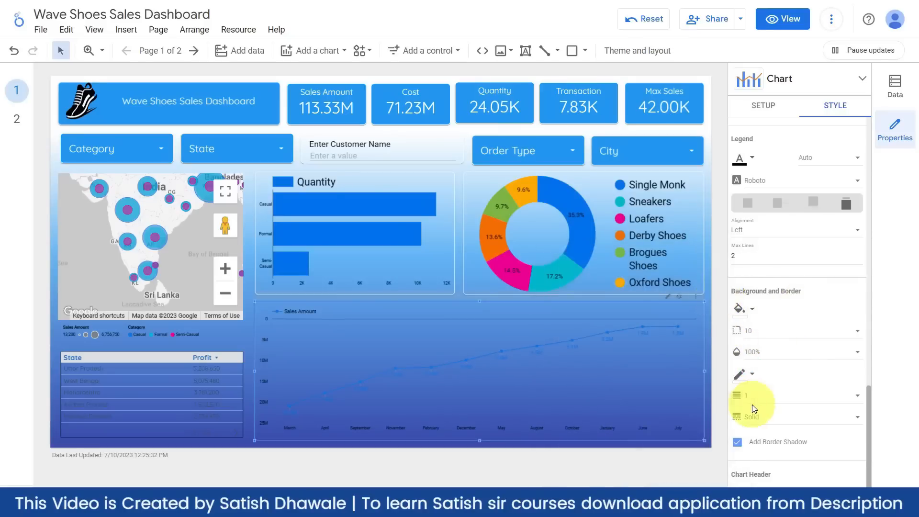
click(846, 396)
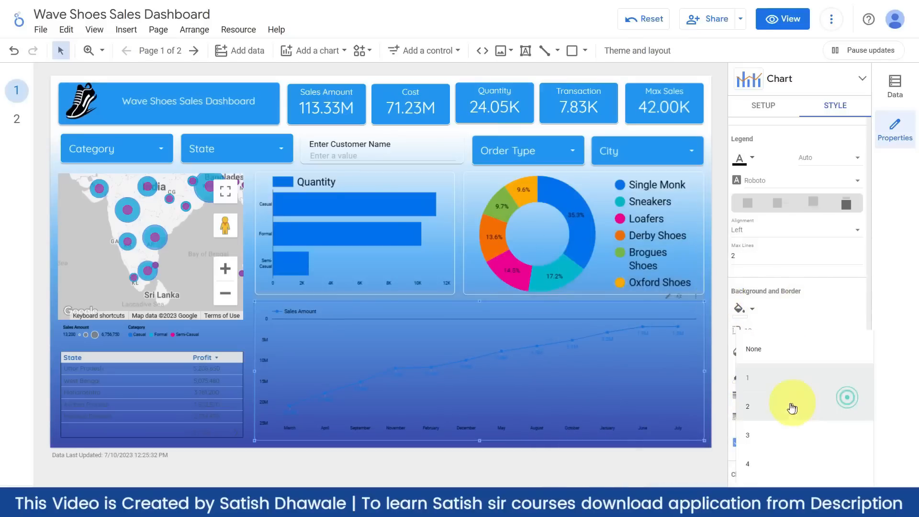
click(761, 409)
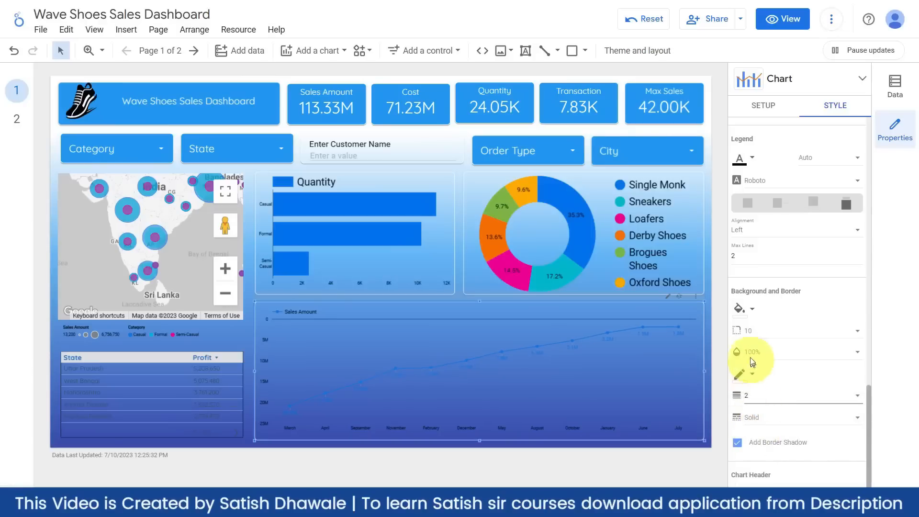
click(708, 406)
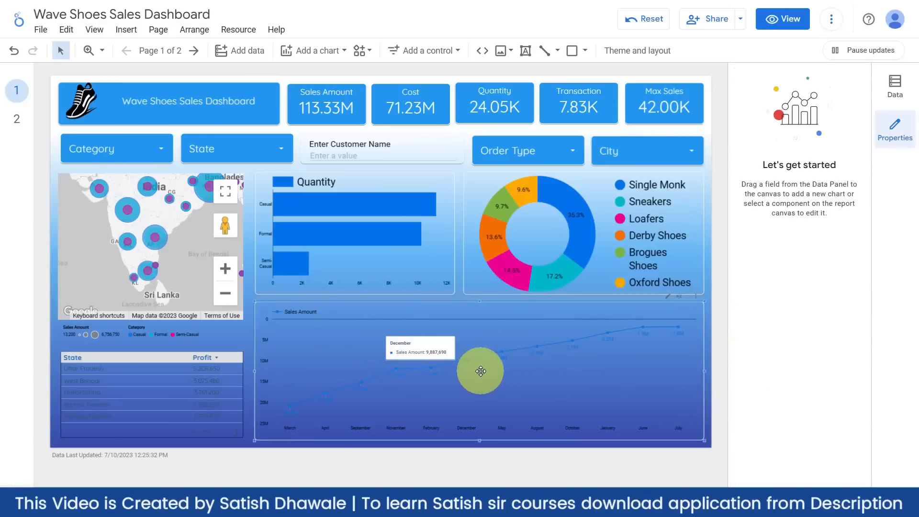
click(480, 371)
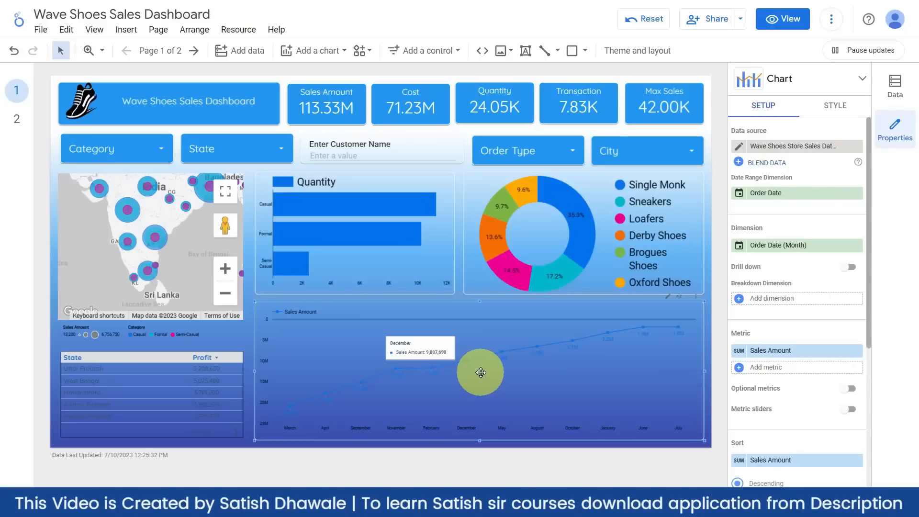
- Make the sales amount series line white
click(835, 105)
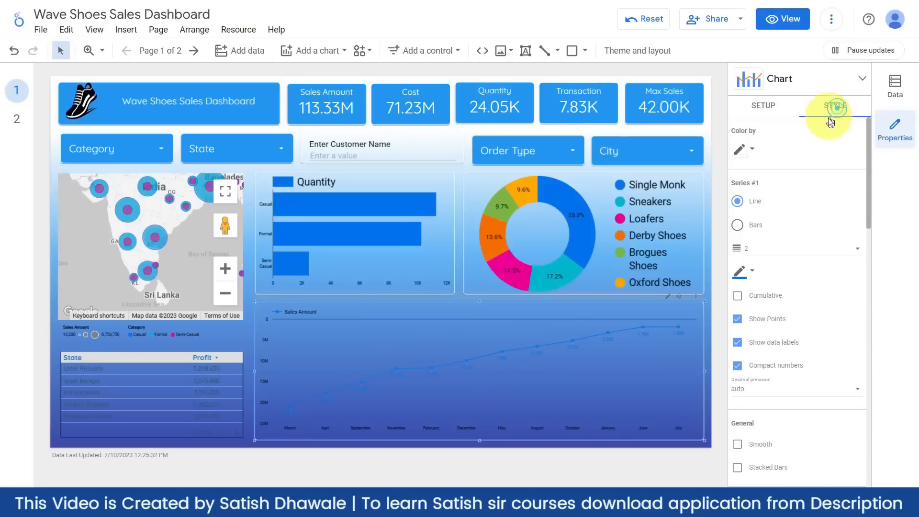
click(755, 276)
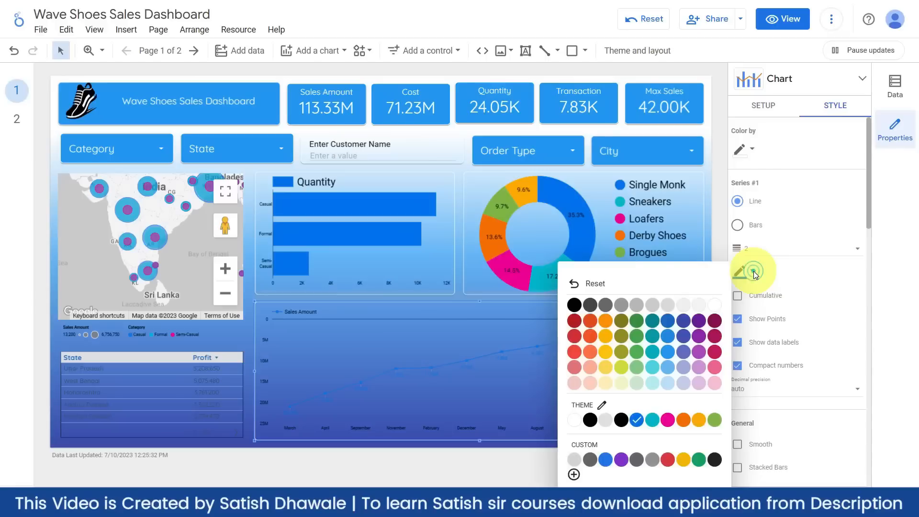
click(719, 308)
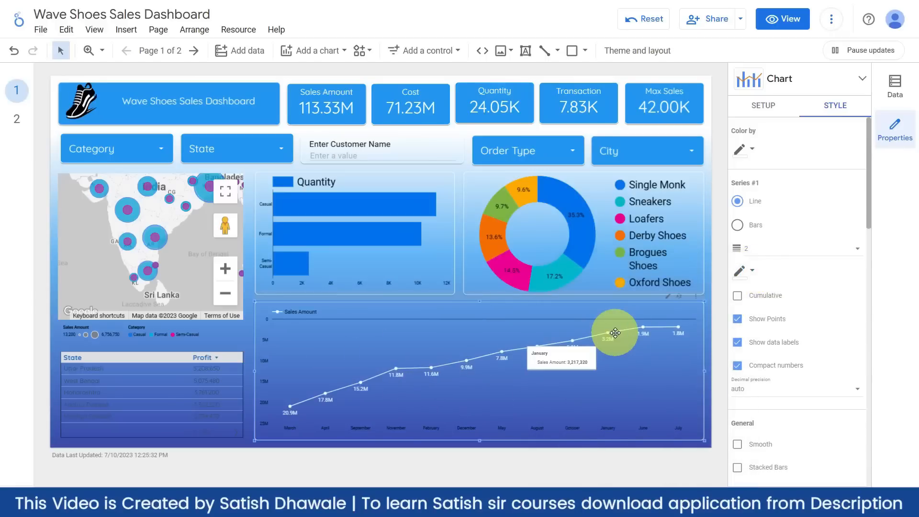
- Recolour the line chart's axes and set the axis font size to 18px
scroll(807, 302, down, 6)
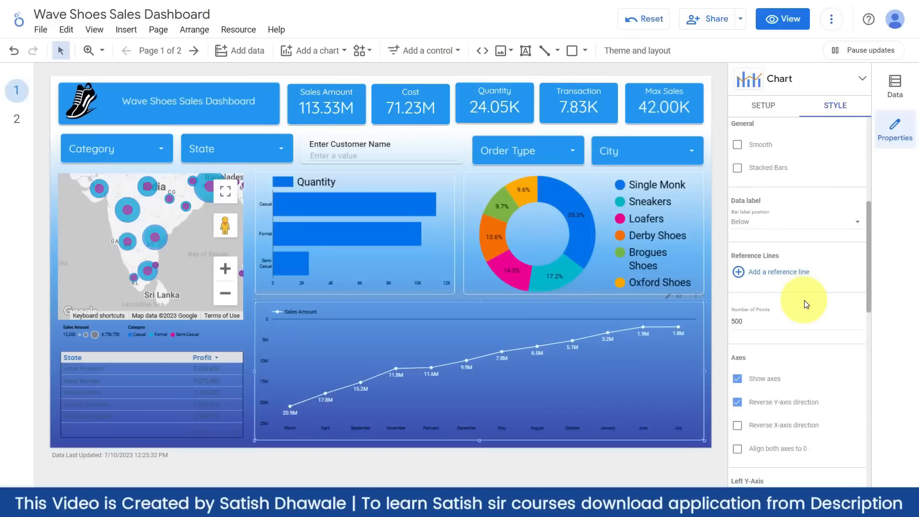
scroll(806, 304, down, 1)
scroll(806, 307, down, 2)
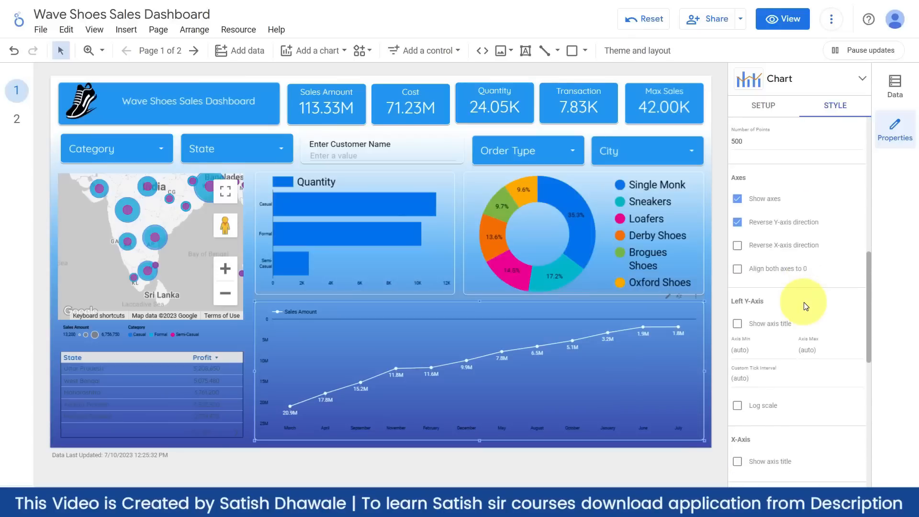
scroll(806, 306, down, 1)
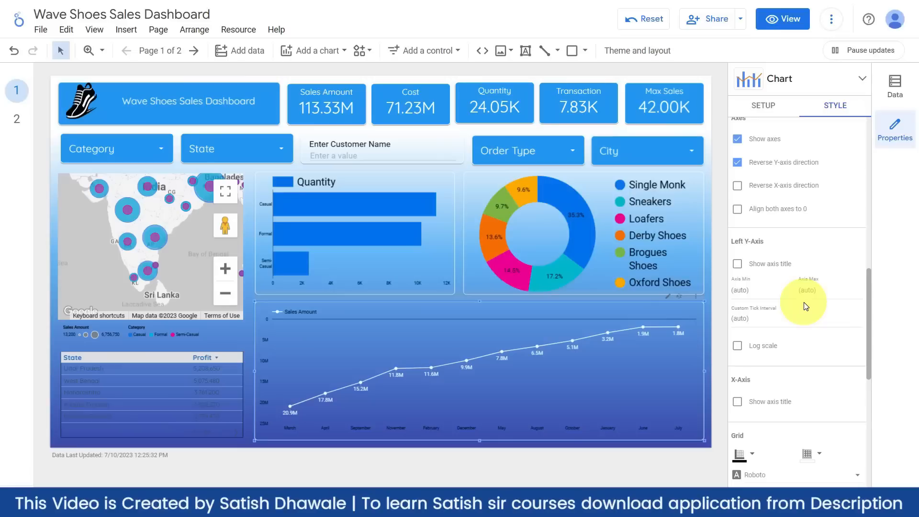
scroll(806, 306, down, 1)
scroll(806, 306, down, 1)
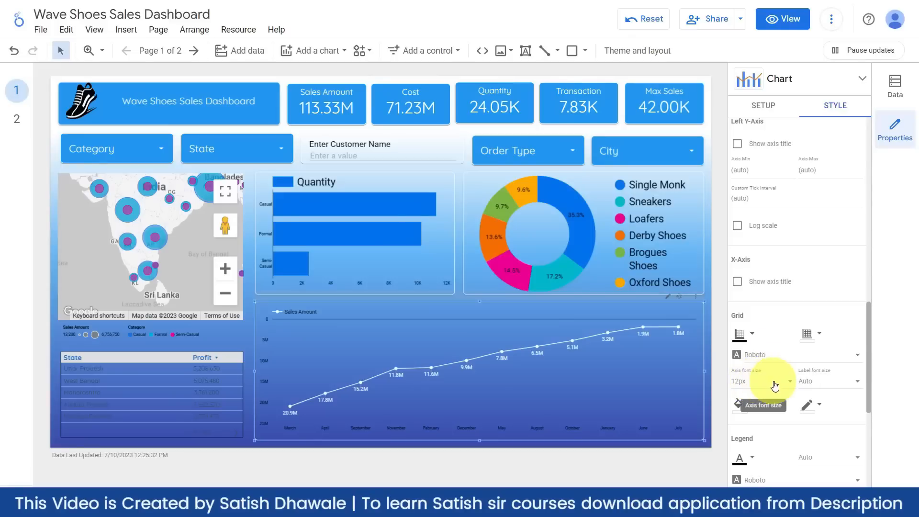
click(789, 383)
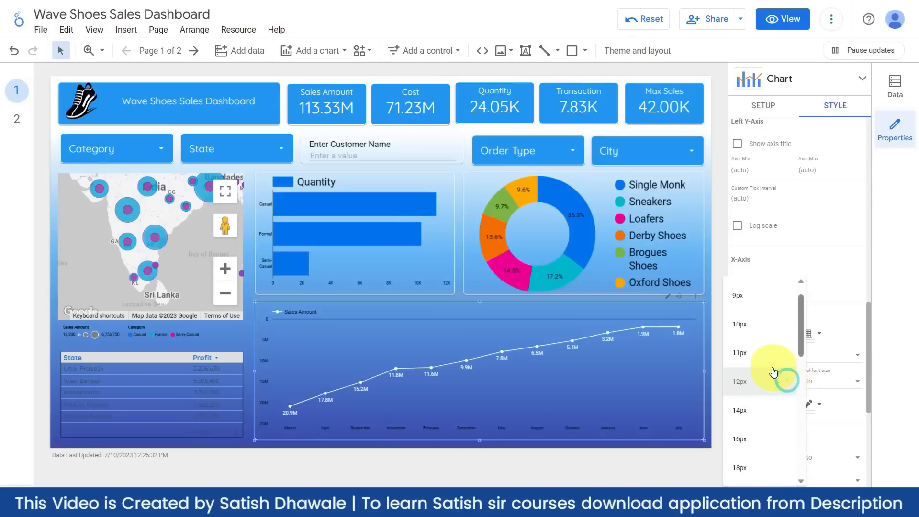
click(750, 353)
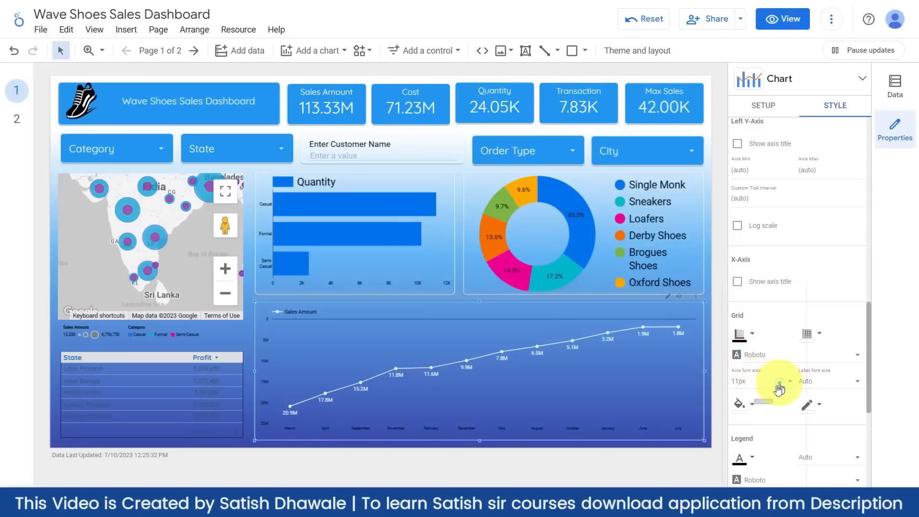
click(778, 383)
click(744, 467)
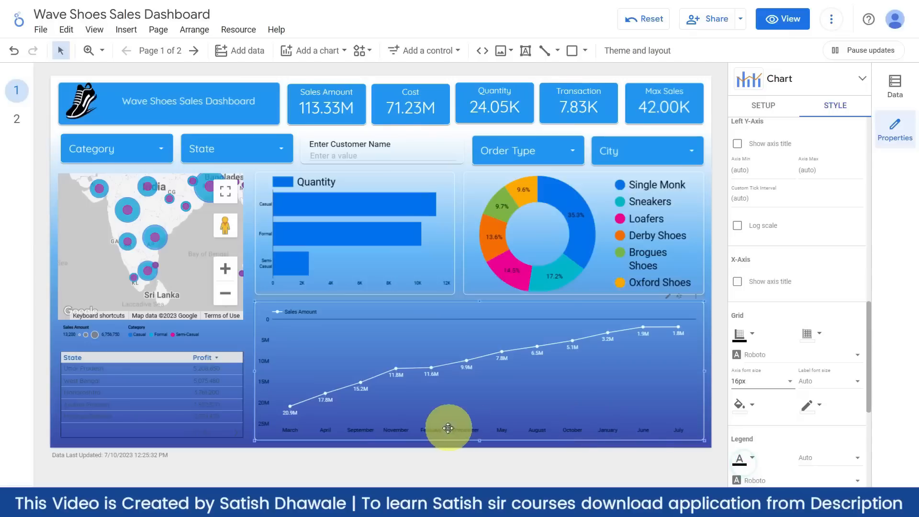
click(751, 334)
click(706, 327)
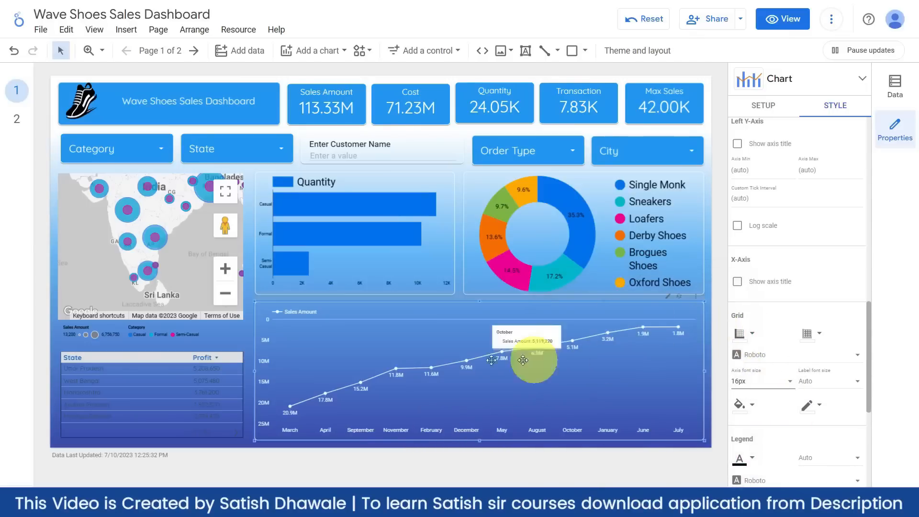
click(783, 383)
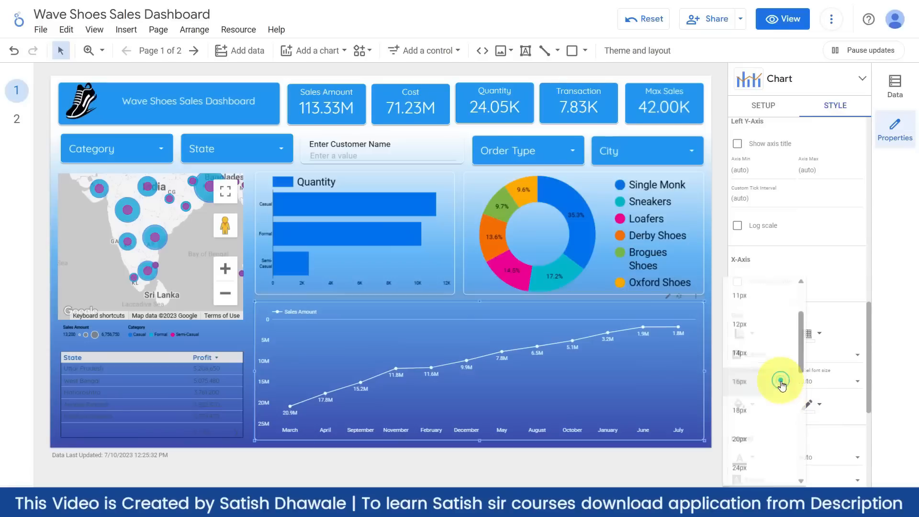
click(758, 420)
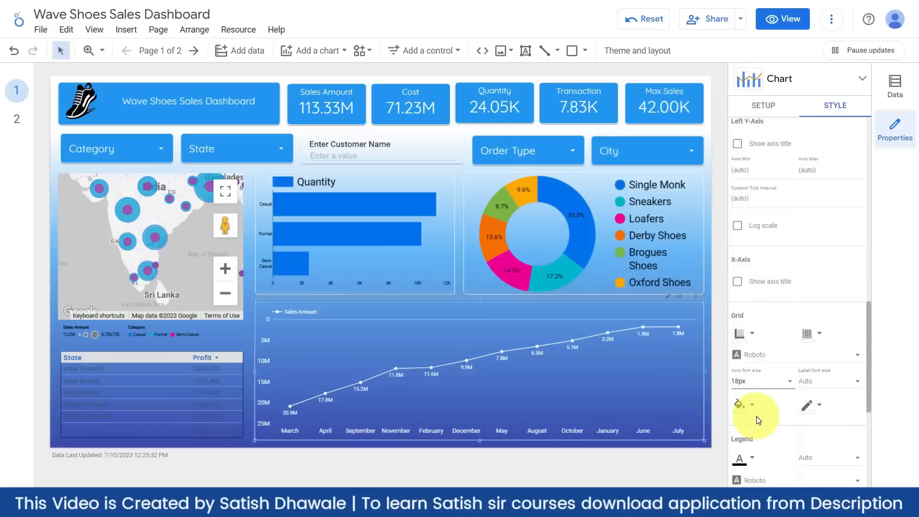
click(390, 178)
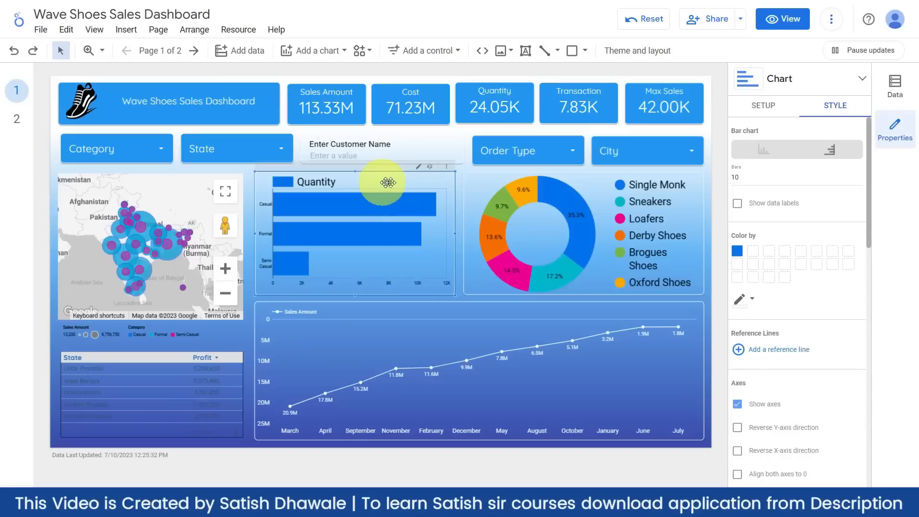
- Make the Quantity bar chart's bars a strong yellow
click(737, 251)
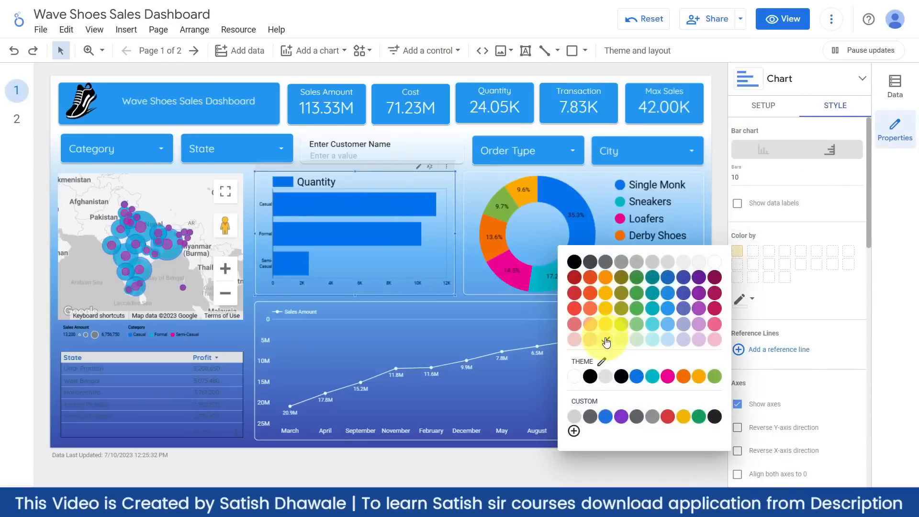
click(605, 339)
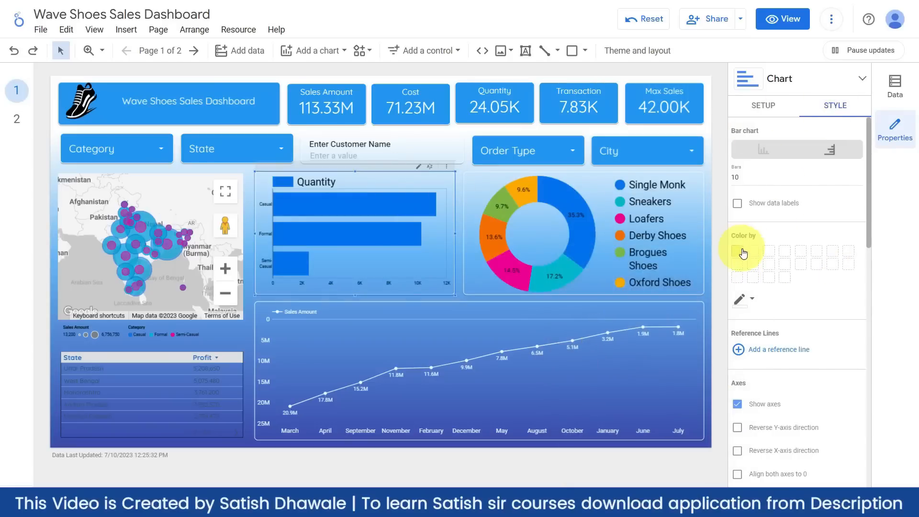
click(453, 307)
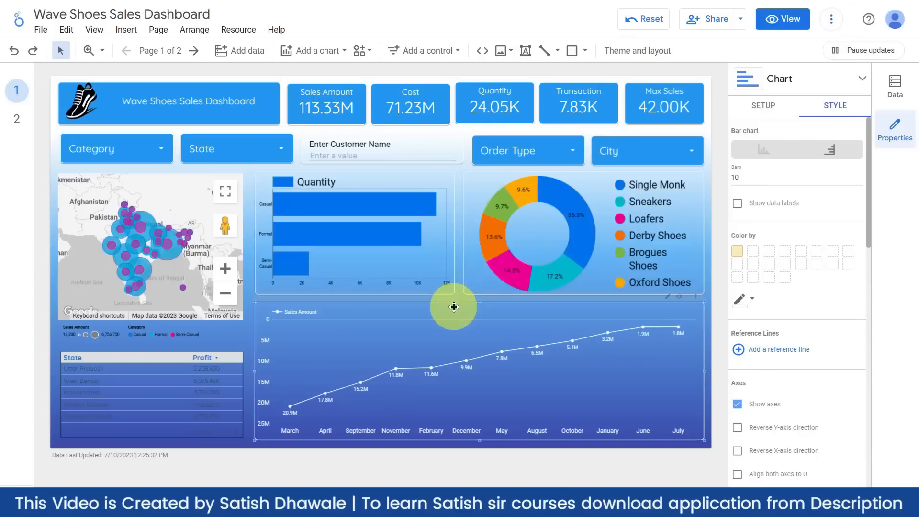
click(448, 272)
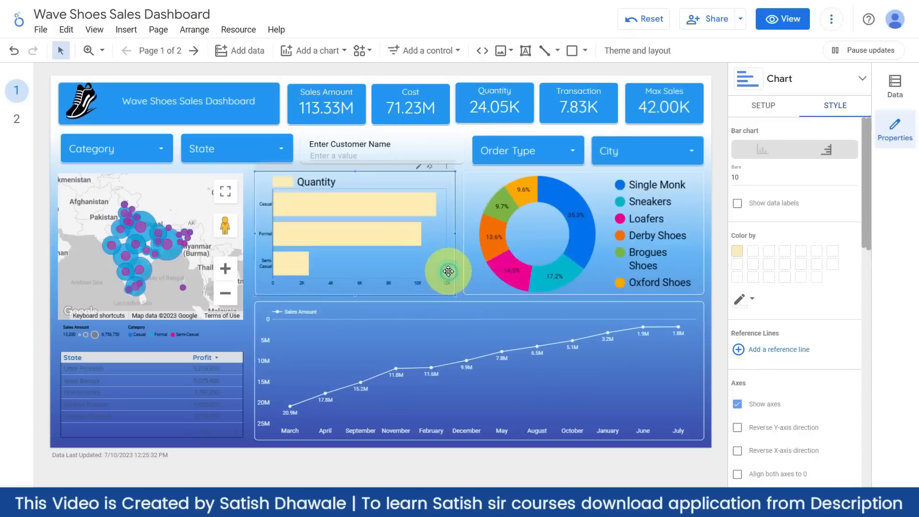
click(740, 253)
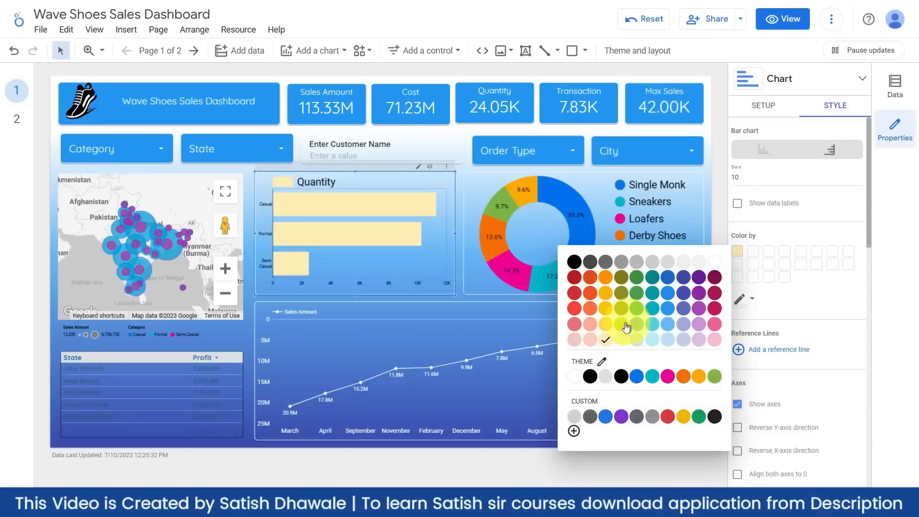
click(607, 327)
click(457, 287)
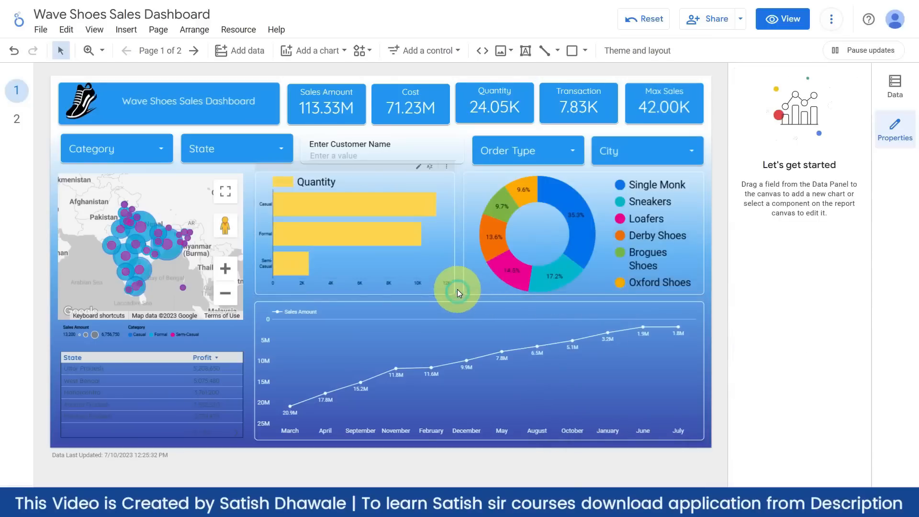
click(428, 271)
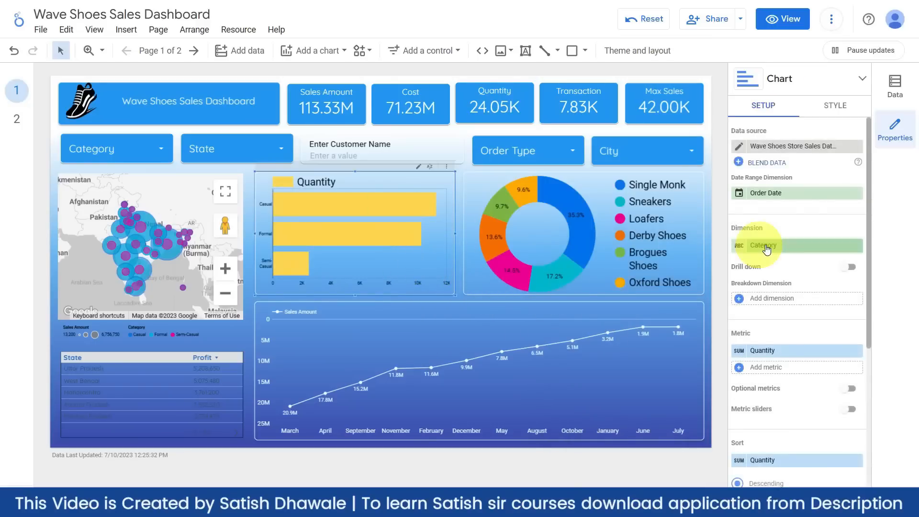
- Lighten the bar chart's axis text and set the axis font size to 16px
click(839, 105)
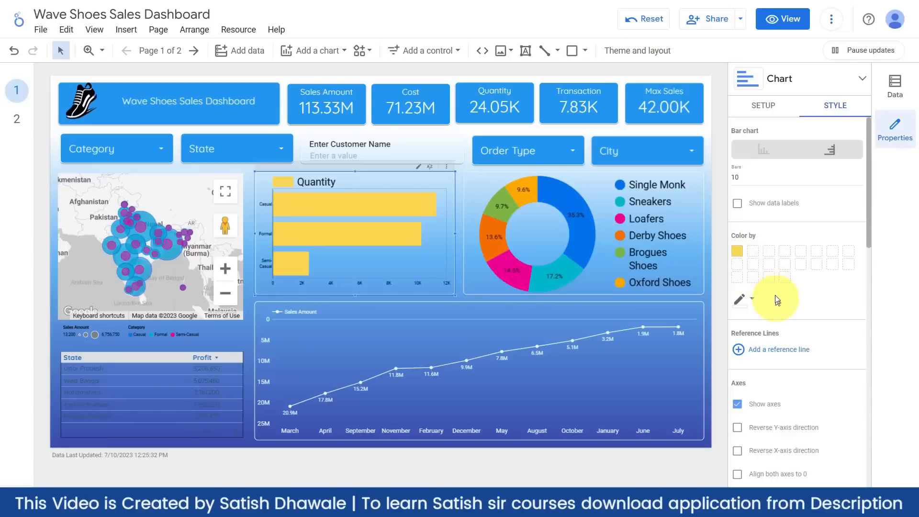
scroll(776, 297, down, 5)
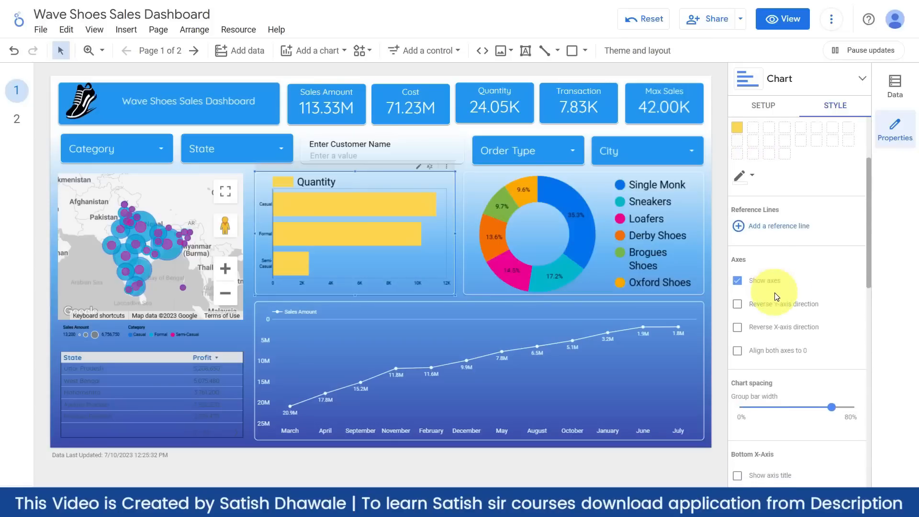
scroll(776, 298, down, 4)
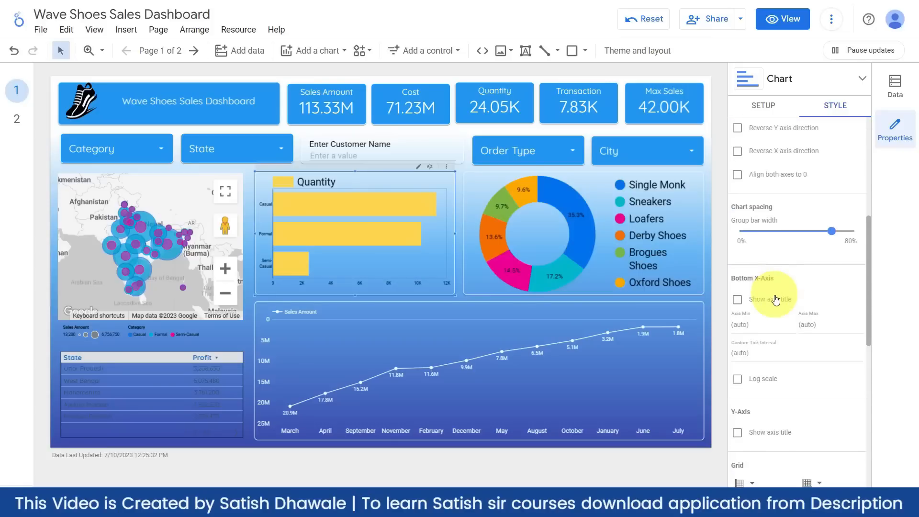
scroll(776, 297, down, 3)
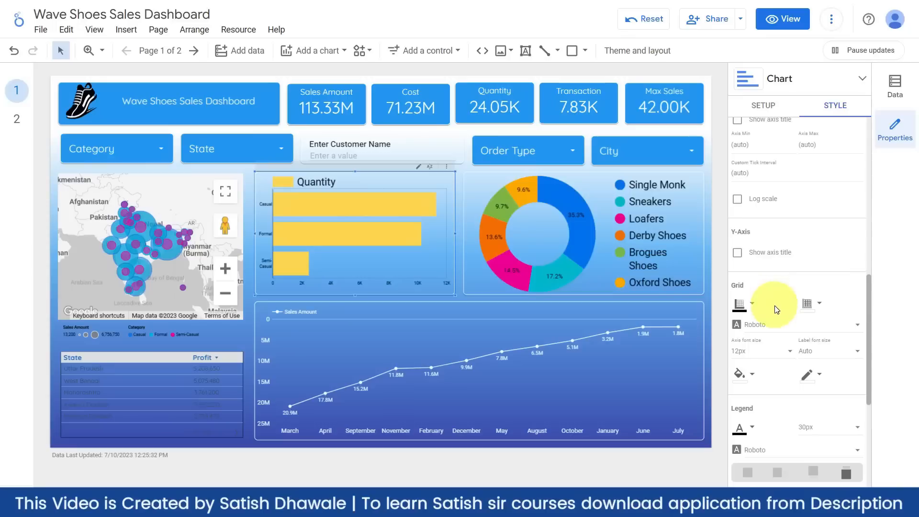
click(755, 309)
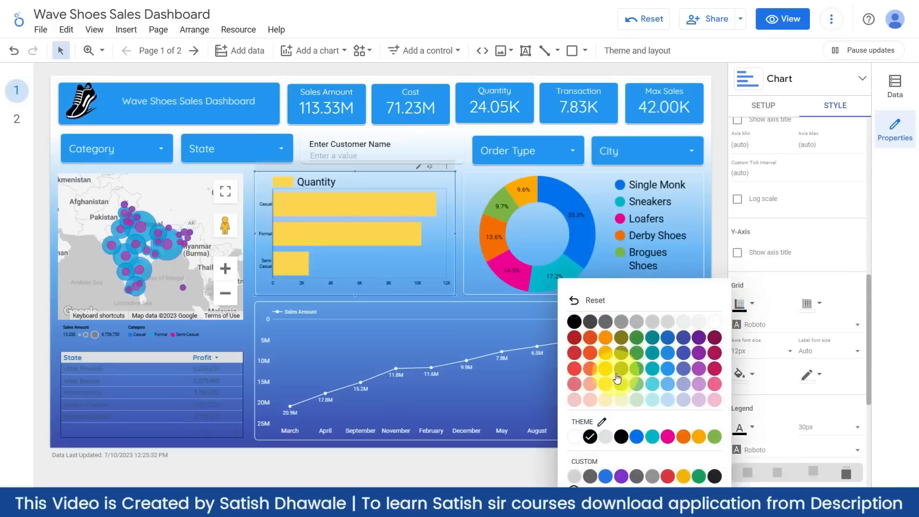
click(712, 326)
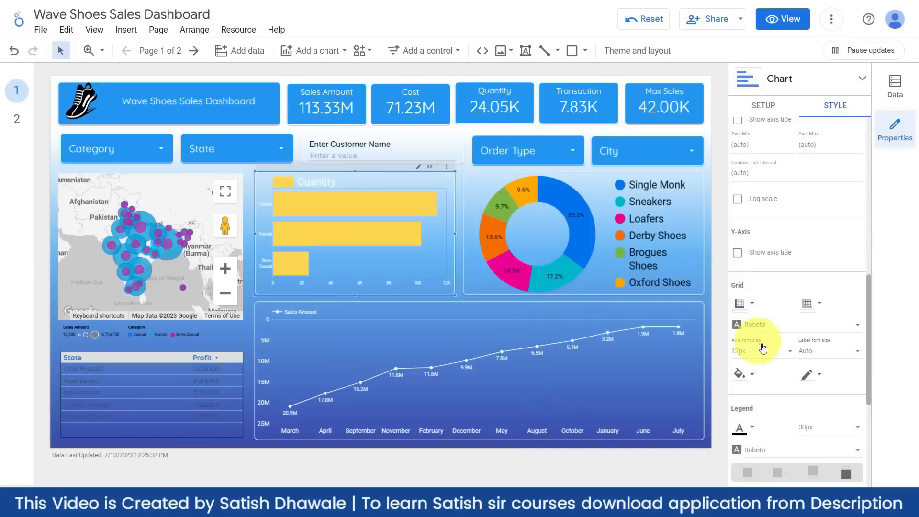
click(770, 355)
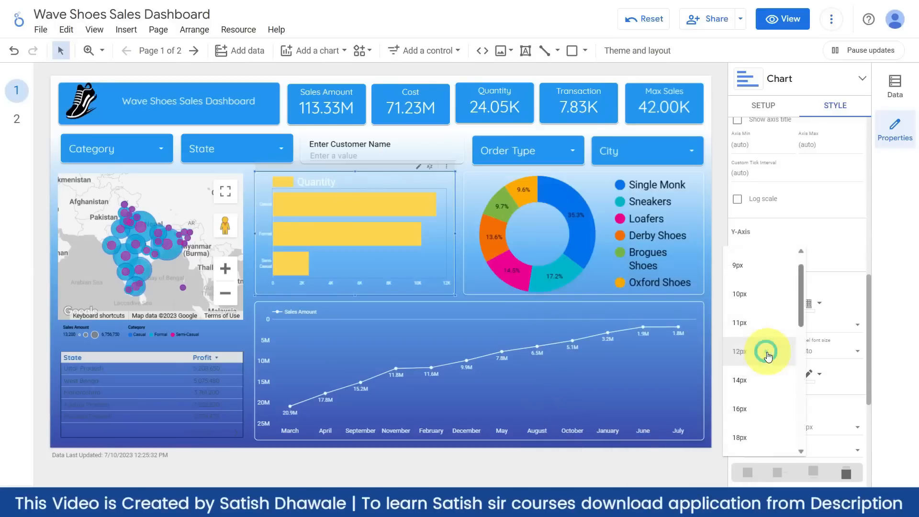
click(747, 420)
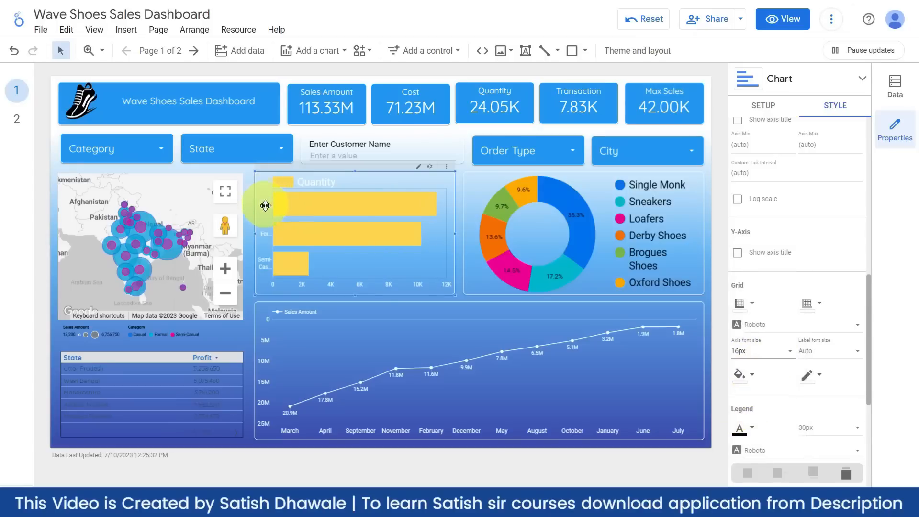
- Widen the label area so Casual, Formal and Semi-Casual show fully
mouse_move(276, 216)
drag(274, 214, 299, 207)
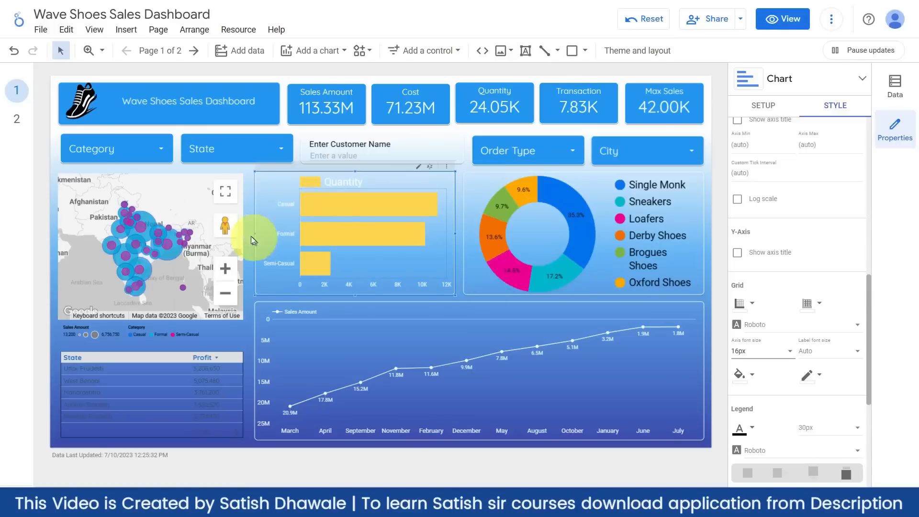
click(190, 189)
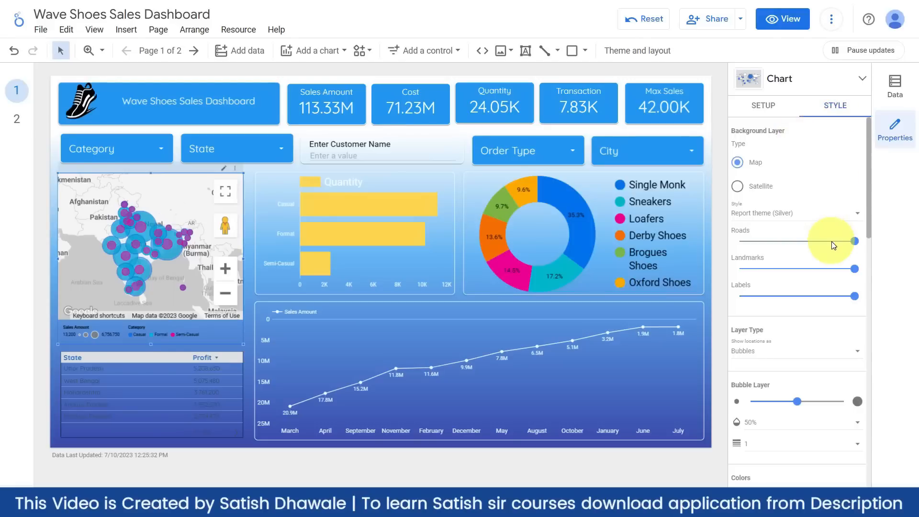
- Make the map's size and colour legend text white, with the colour legend at 16px
scroll(804, 324, down, 1)
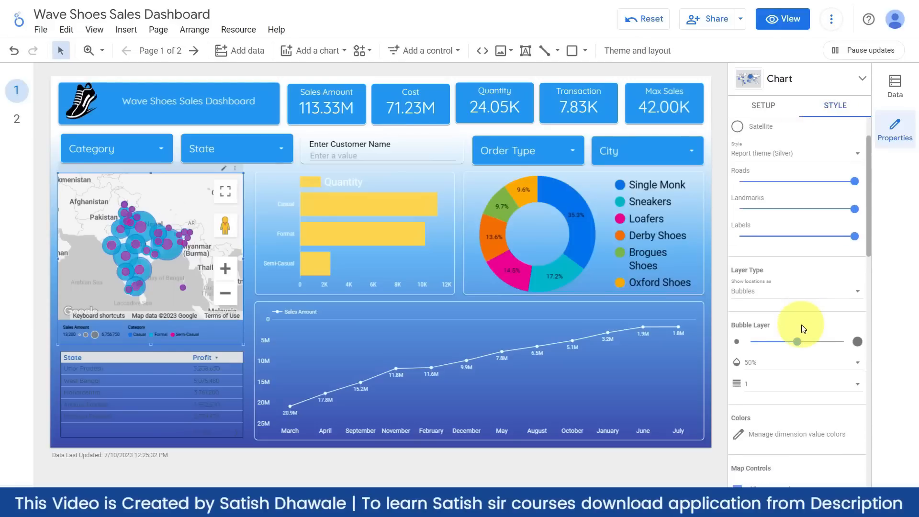
scroll(803, 328, down, 7)
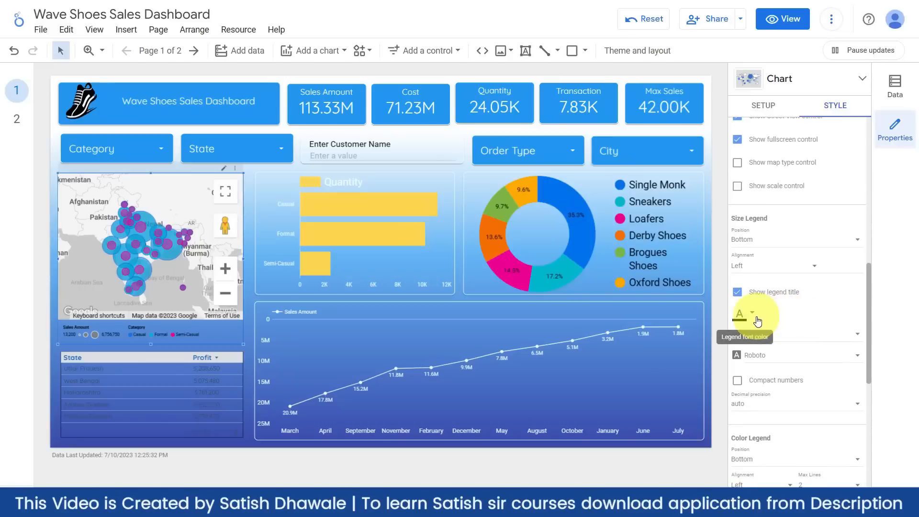
click(757, 320)
click(718, 324)
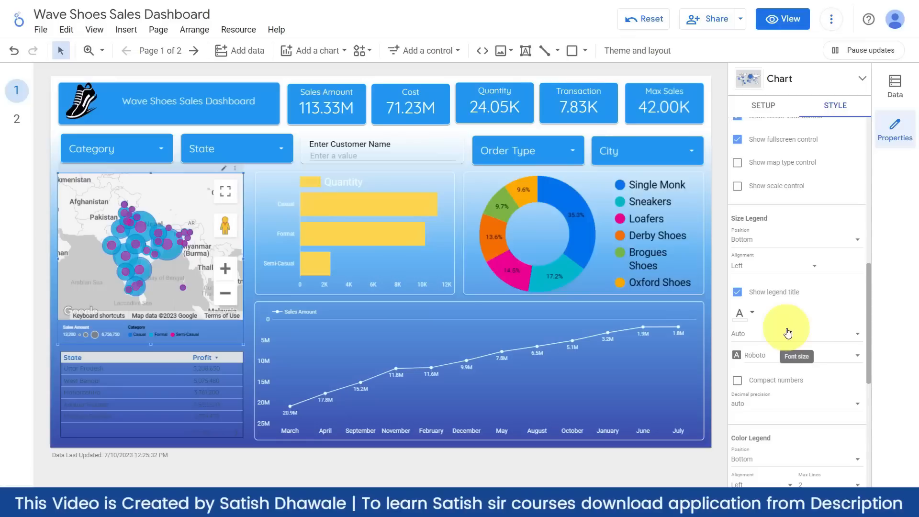
scroll(788, 334, down, 4)
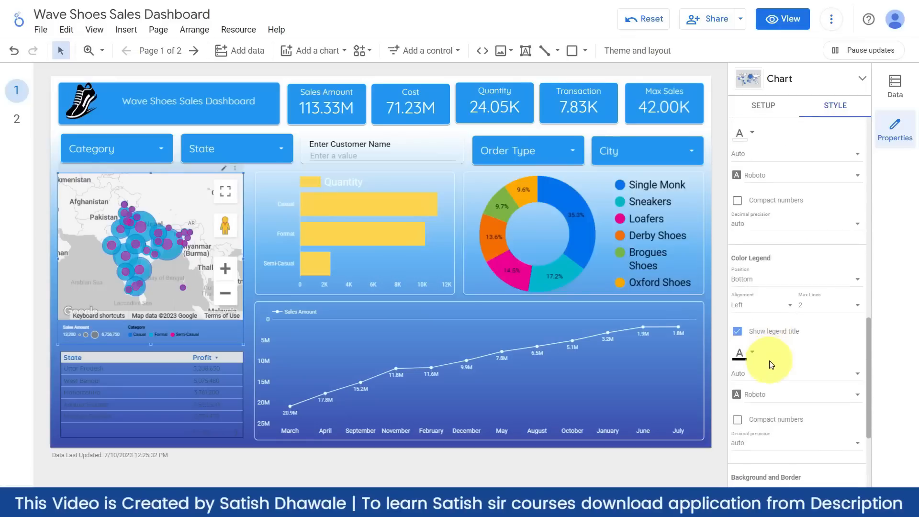
click(741, 355)
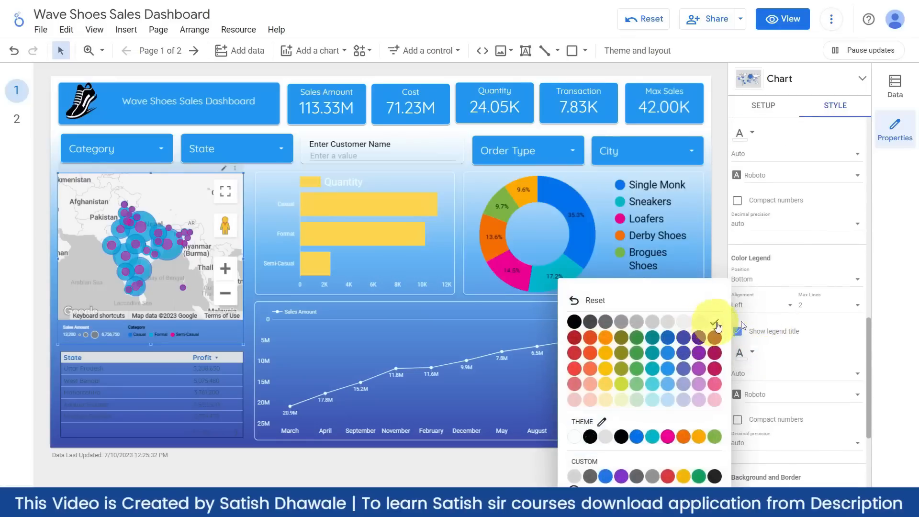
click(716, 327)
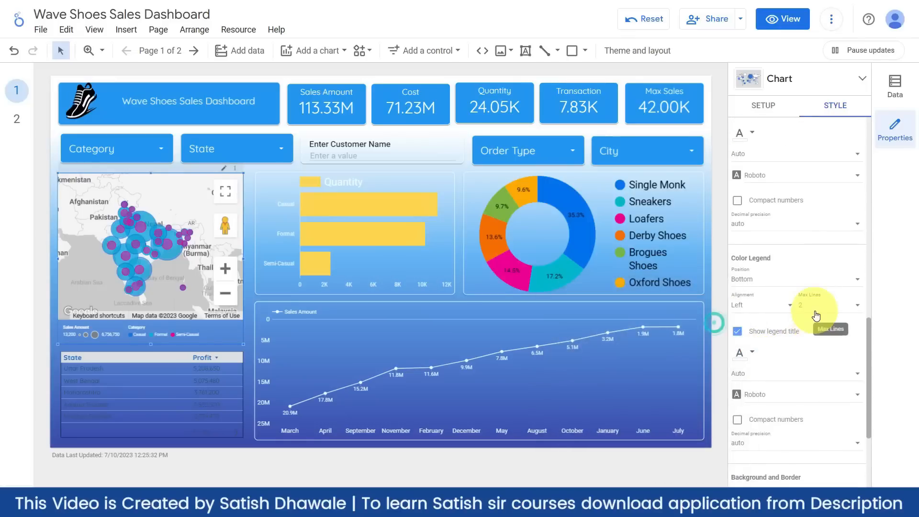
click(769, 381)
scroll(762, 287, down, 2)
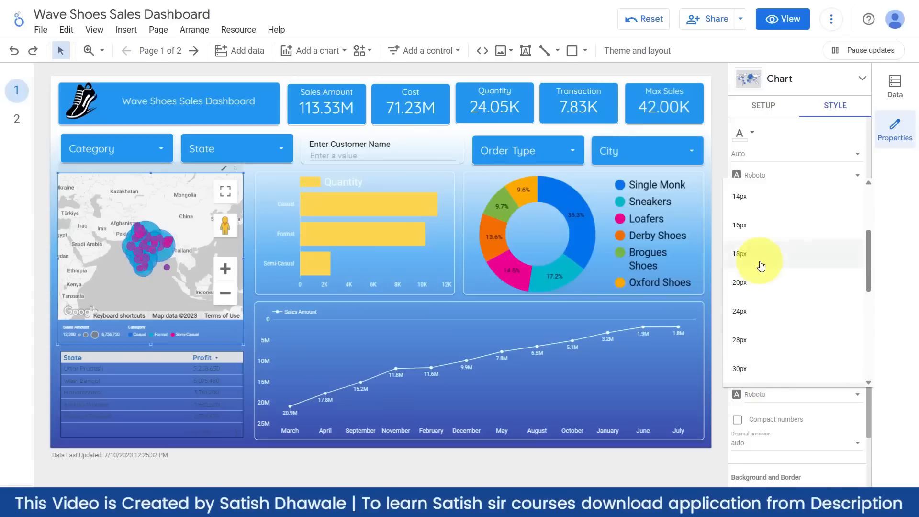
scroll(761, 266, up, 2)
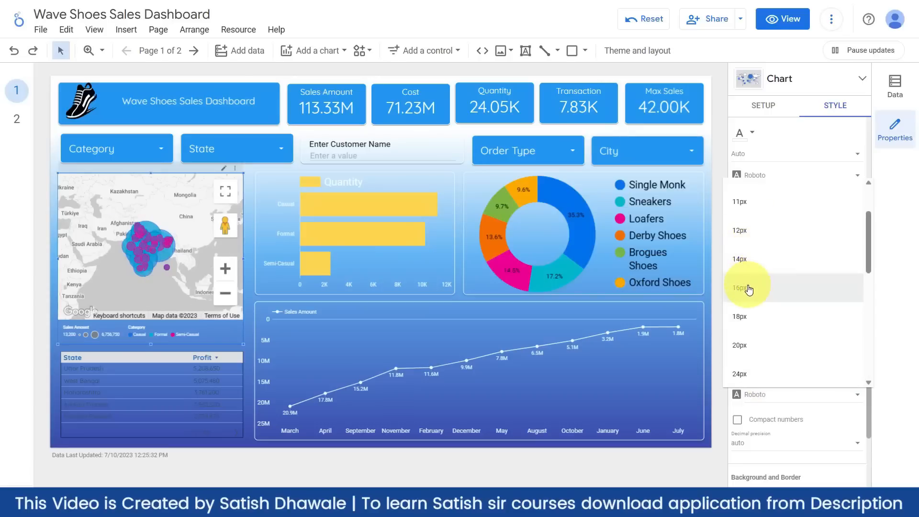
click(749, 289)
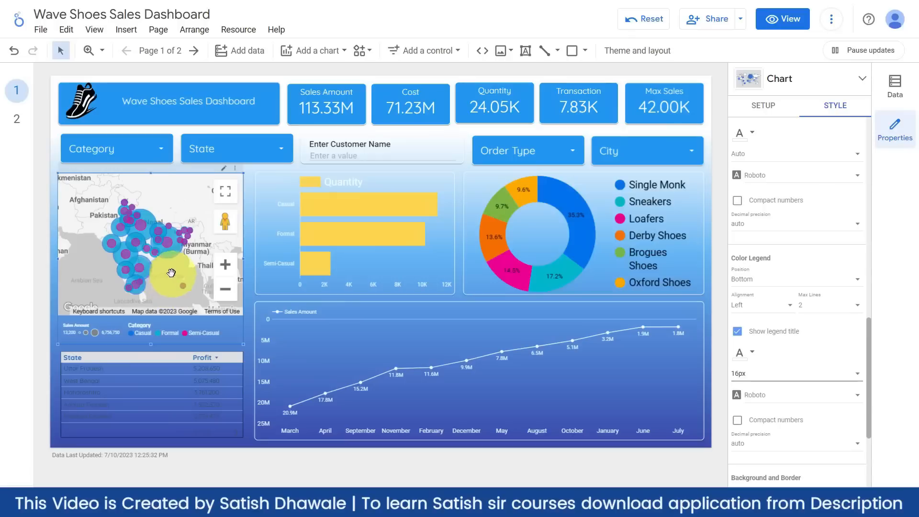
- Round the map chart's corners to radius 10 and give it a coloured border of weight 2
scroll(851, 338, down, 5)
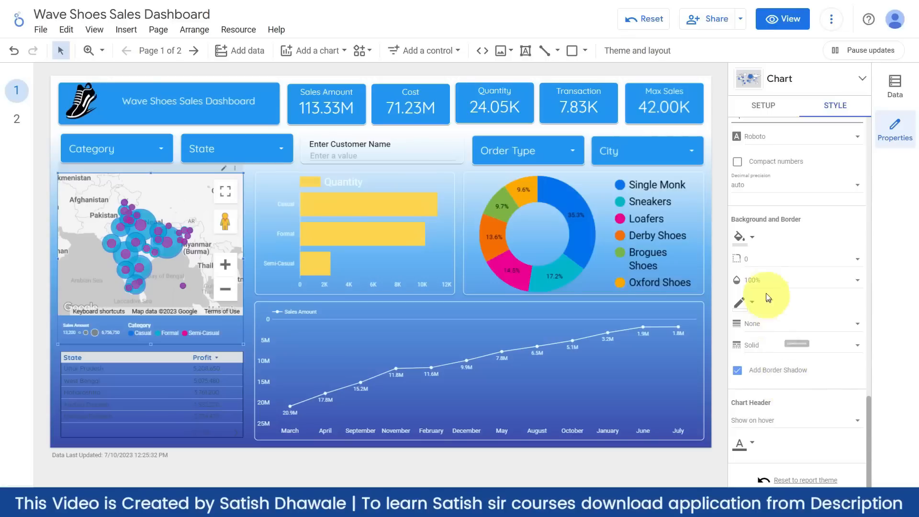
click(759, 258)
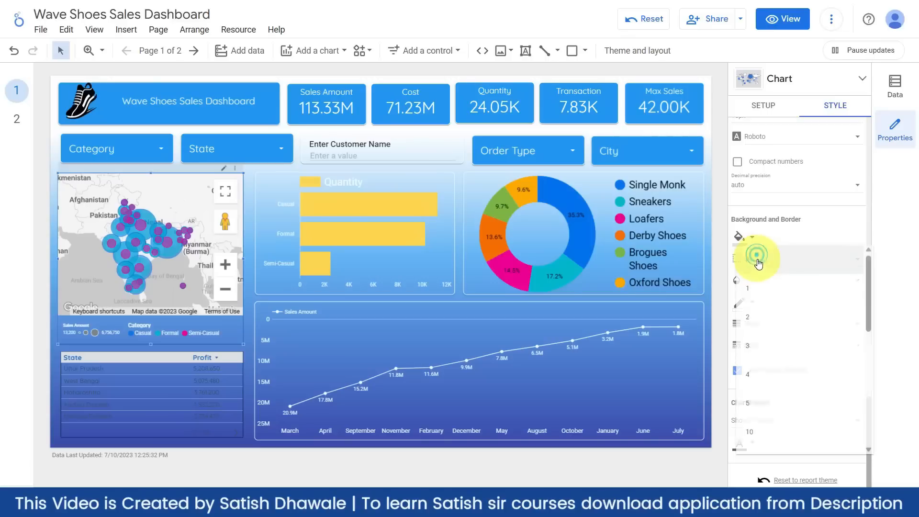
click(750, 432)
click(752, 308)
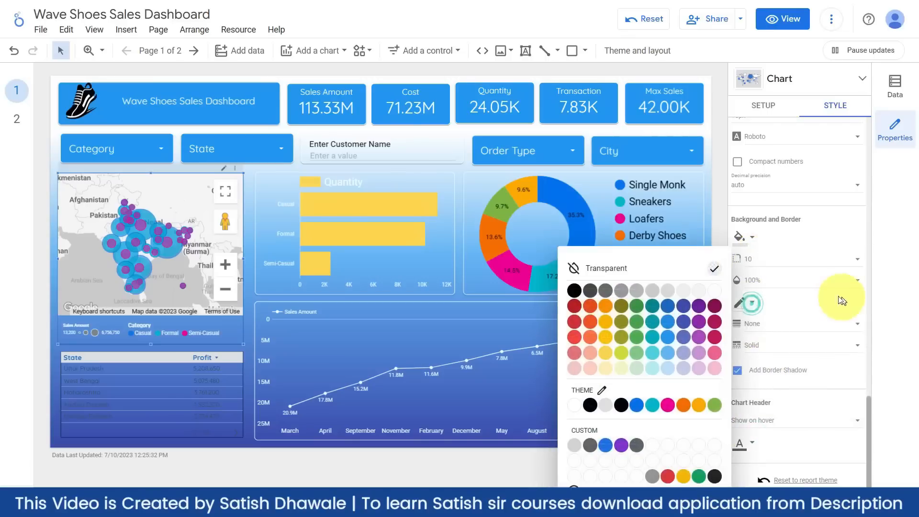
click(716, 292)
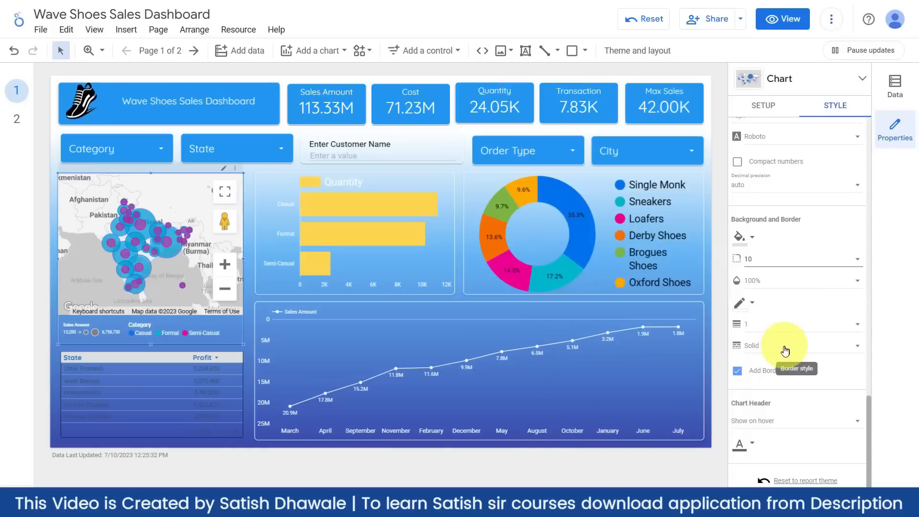
click(761, 330)
click(752, 358)
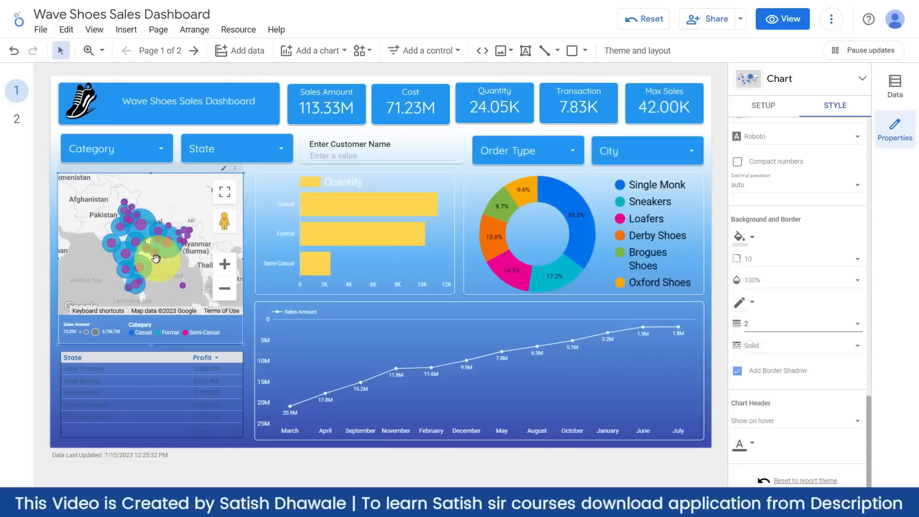
click(55, 293)
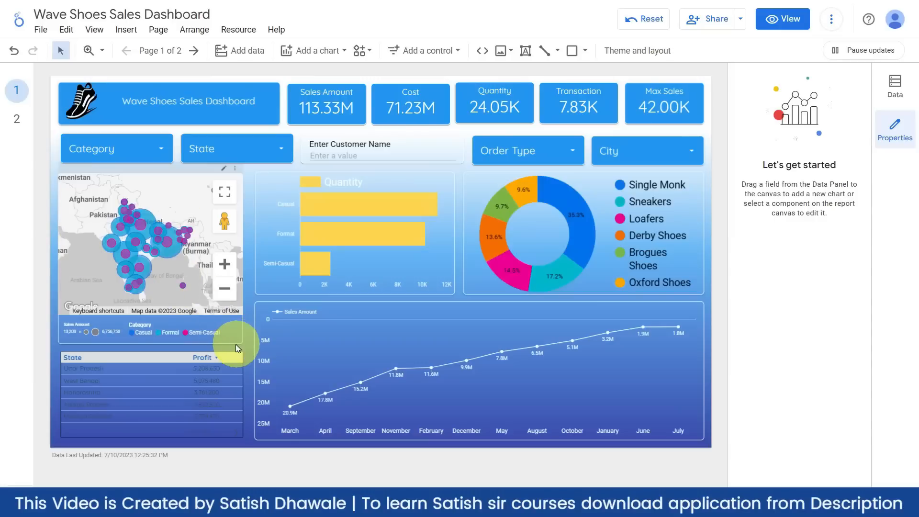
- Copy the Sales Amount line chart and paste only its style onto the State and Profit table
scroll(143, 242, up, 1)
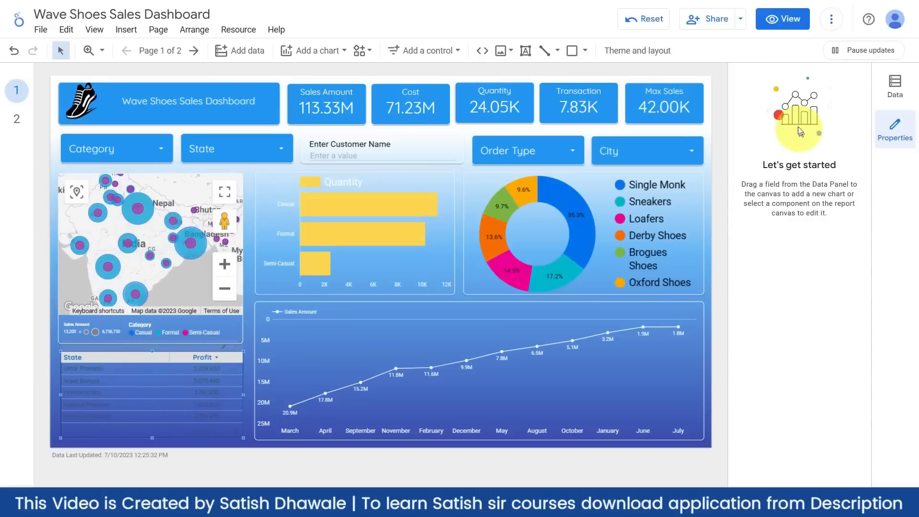
click(821, 104)
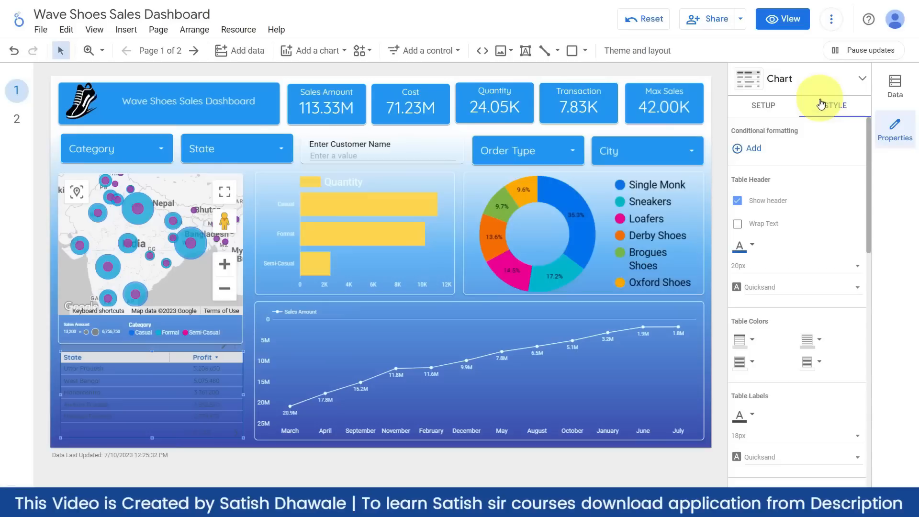
click(262, 335)
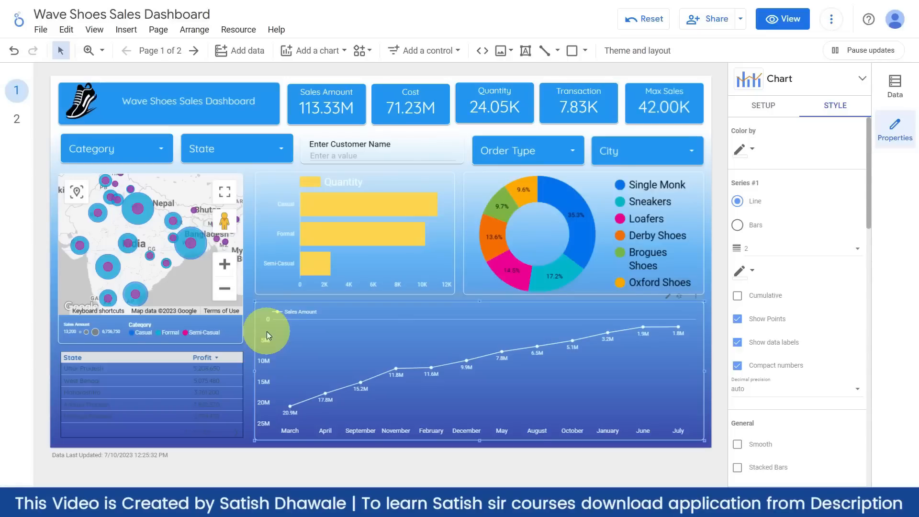
right_click(267, 335)
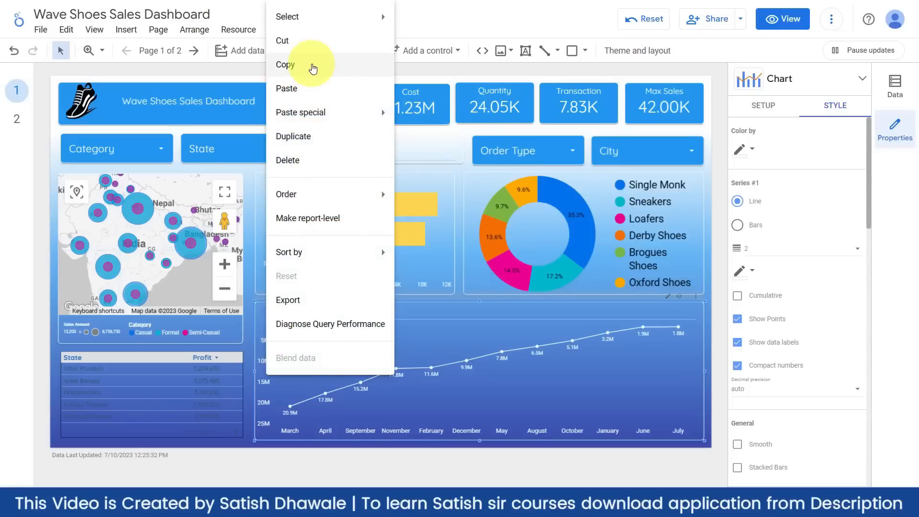
click(313, 67)
click(216, 371)
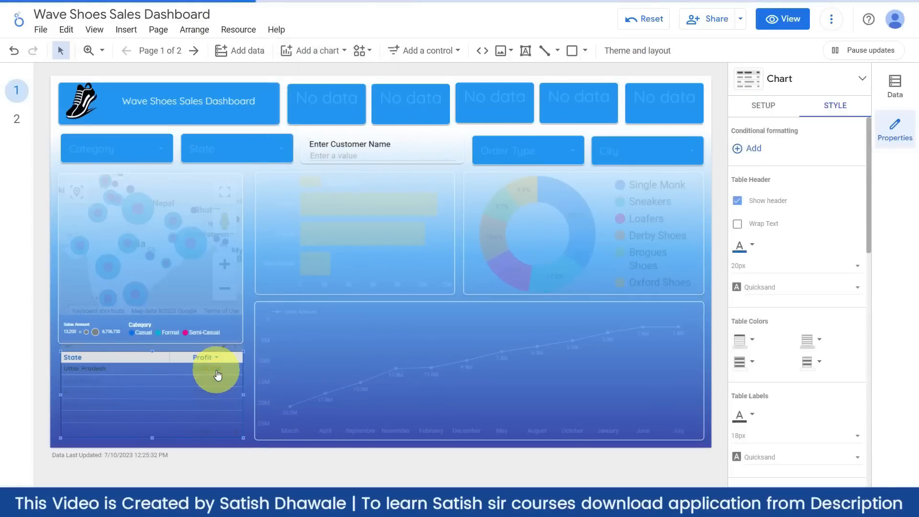
right_click(218, 374)
mouse_move(302, 124)
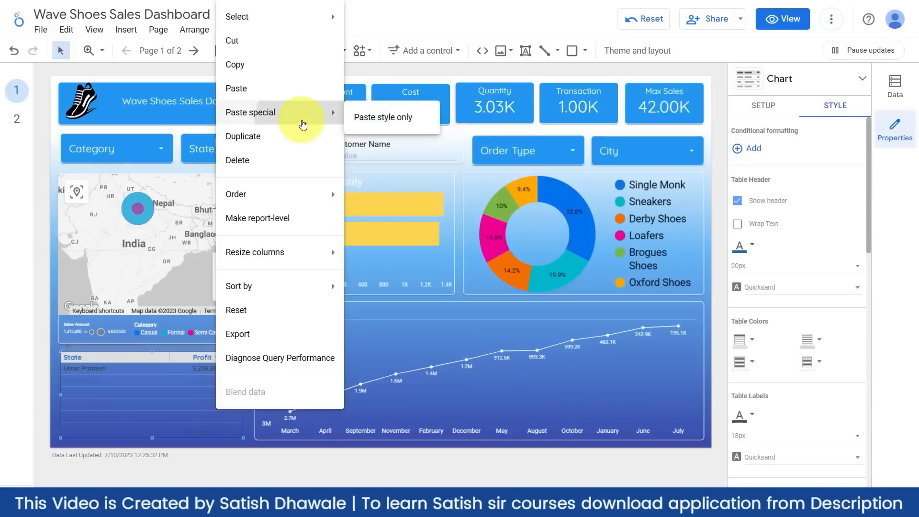
click(385, 117)
- Clear the accidental Uttar Pradesh filter and pan the map to show northern India
click(180, 375)
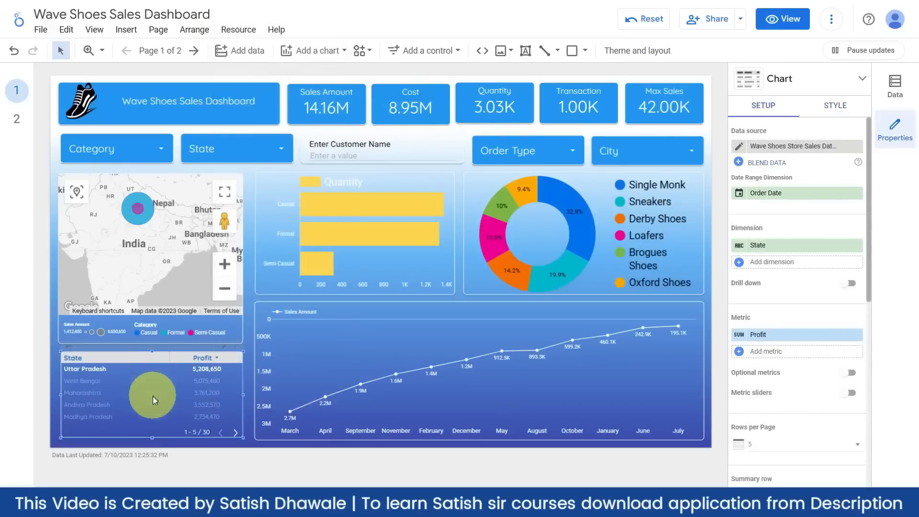
click(109, 369)
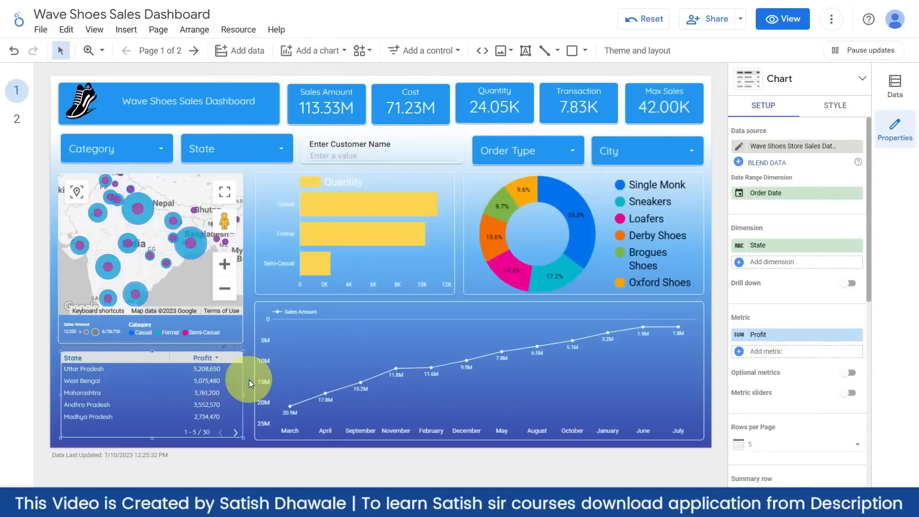
click(249, 380)
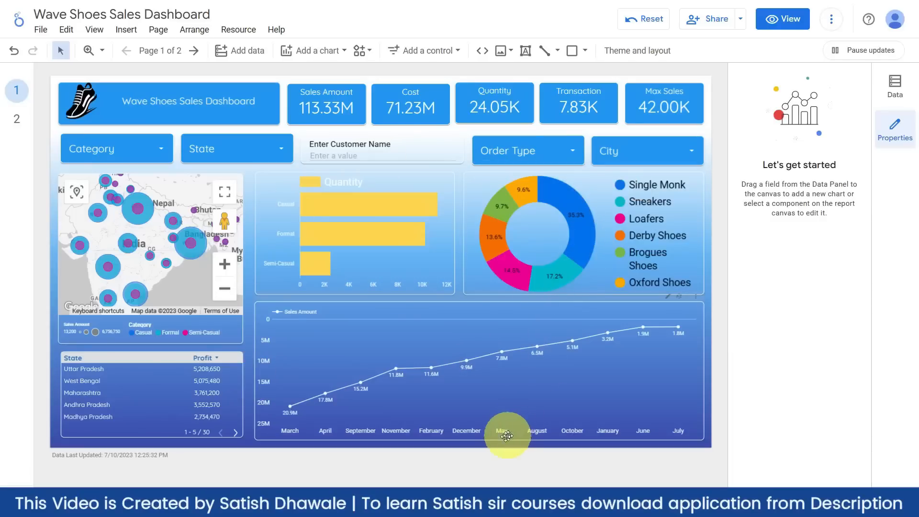
scroll(131, 227, up, 2)
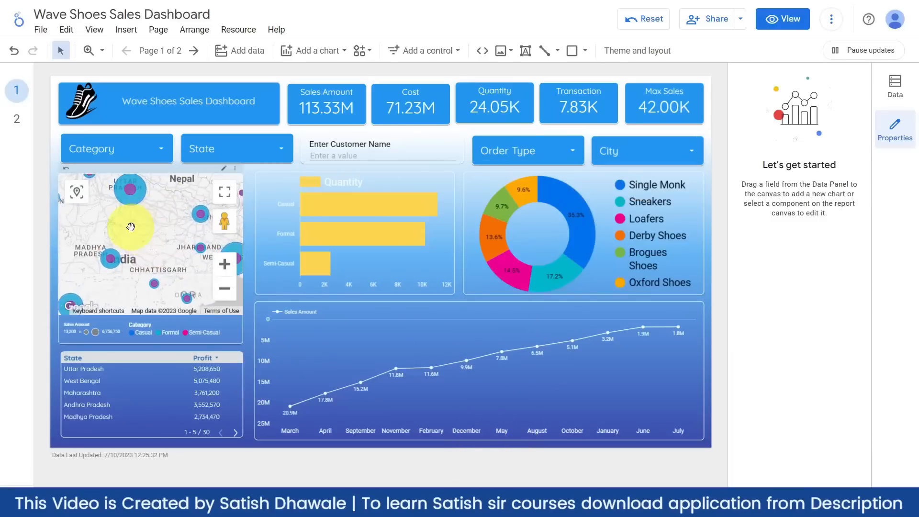
drag(131, 226, 149, 257)
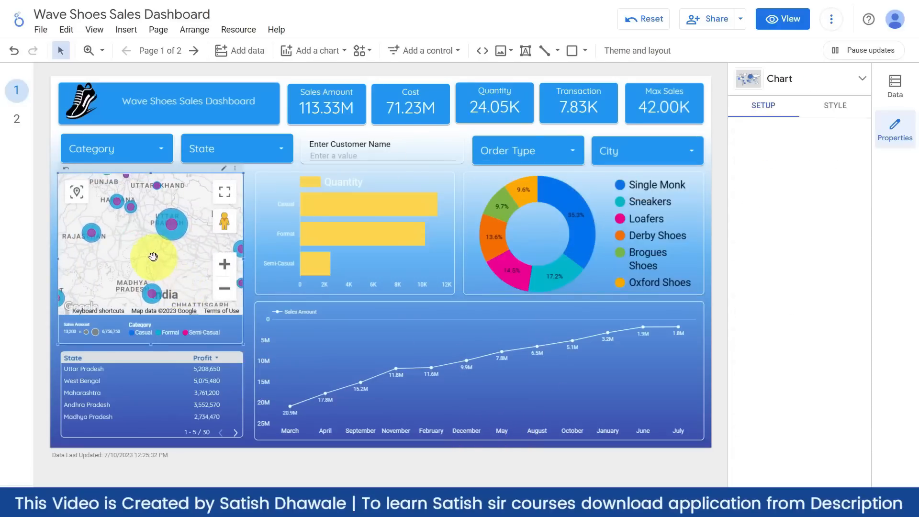
click(246, 297)
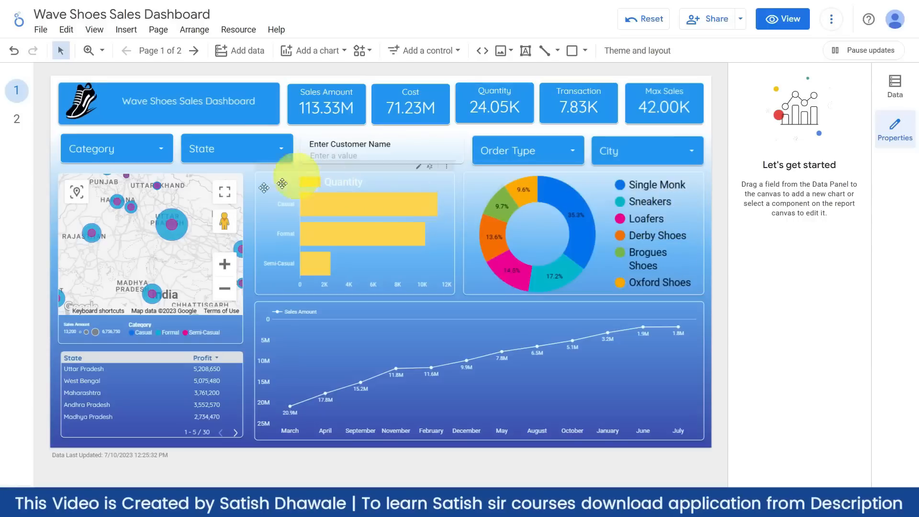
click(160, 30)
- Switch the current page's background colour to a custom gradient
click(164, 32)
click(164, 32)
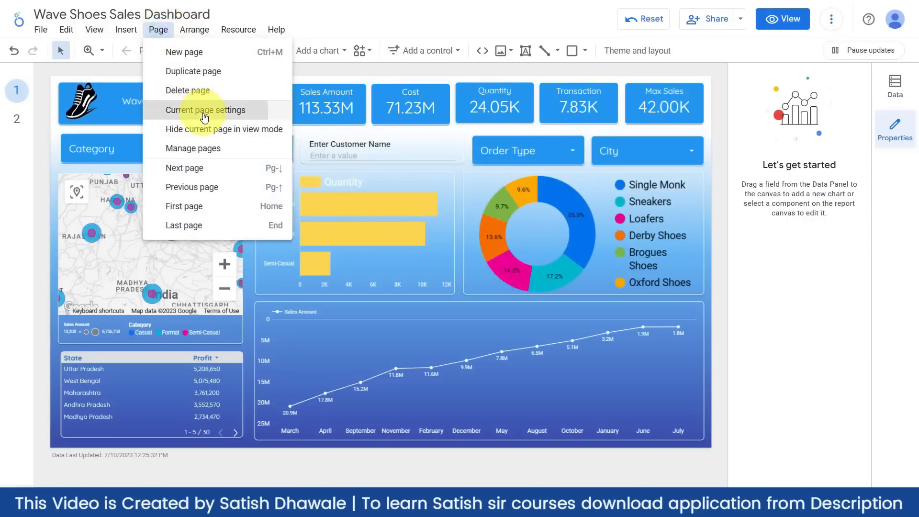
click(200, 111)
click(822, 108)
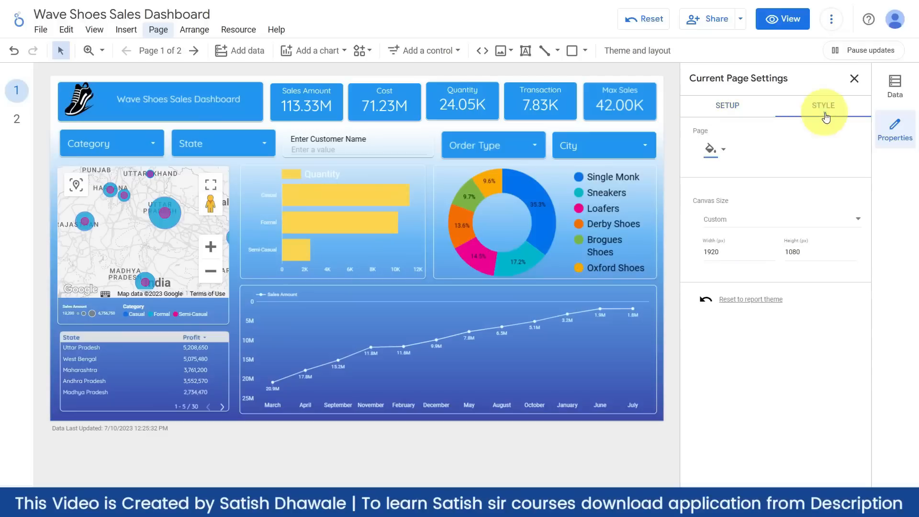
click(712, 150)
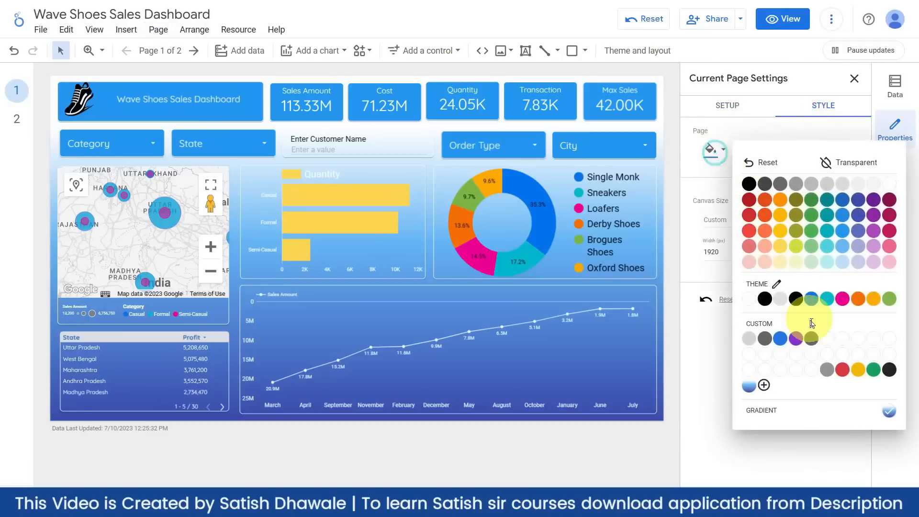
click(770, 414)
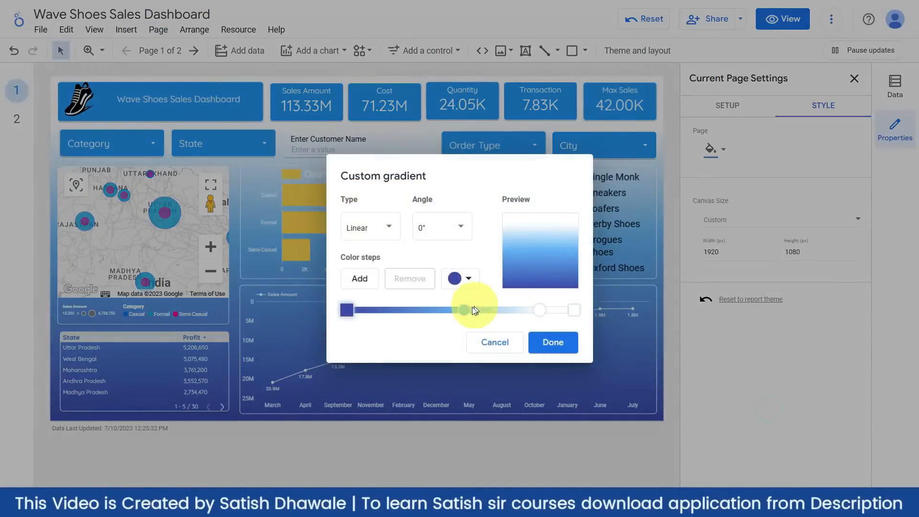
- Add teal and blue stops to the gradient, adjust their positions, and apply it
drag(465, 310, 520, 311)
click(467, 279)
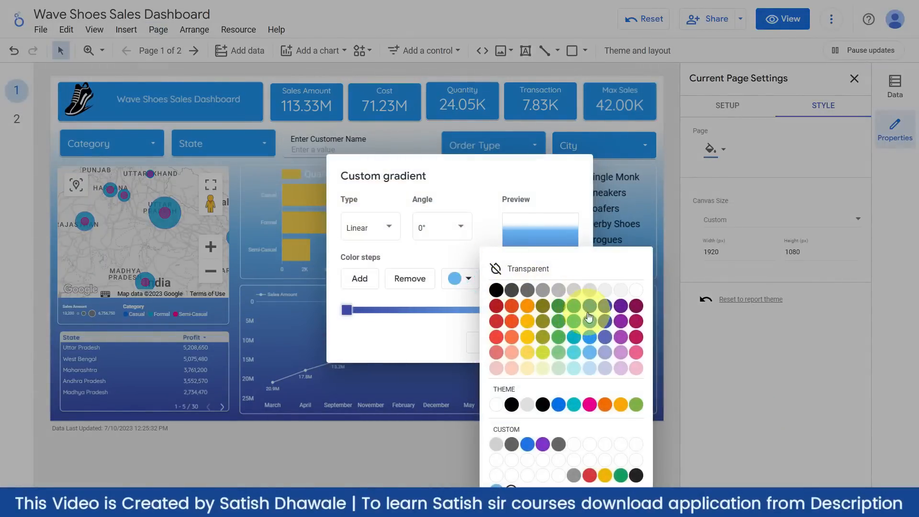
click(589, 317)
click(573, 311)
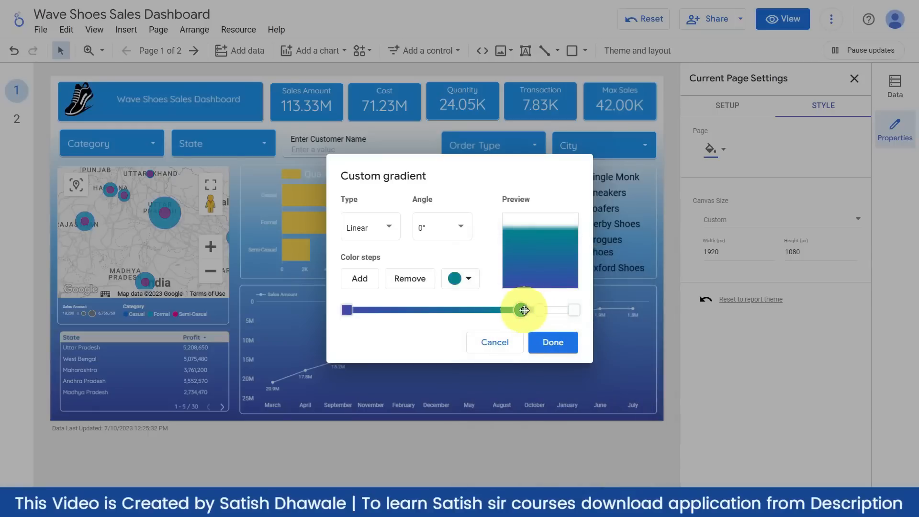
drag(522, 309, 511, 310)
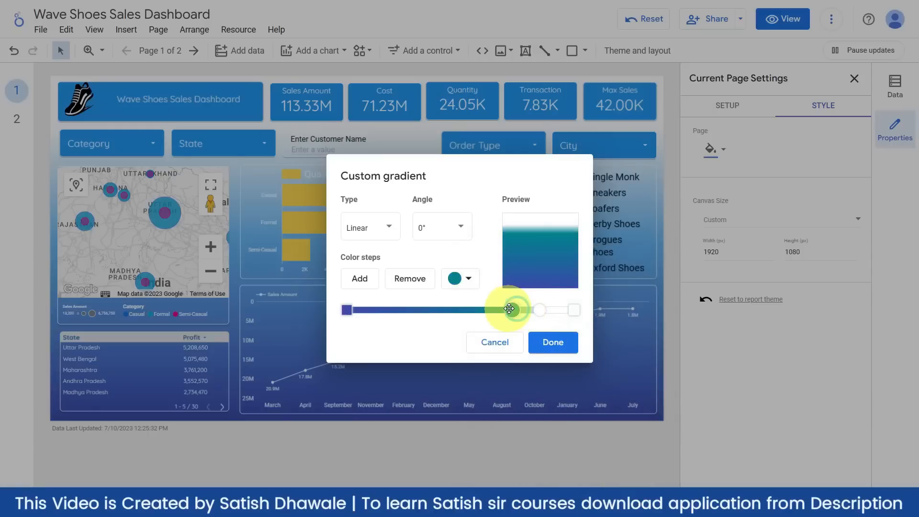
click(462, 279)
click(589, 319)
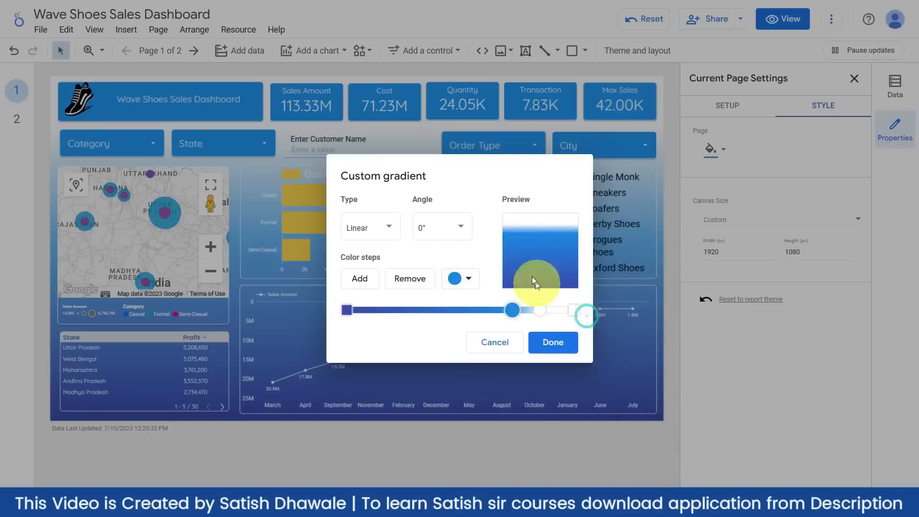
click(508, 312)
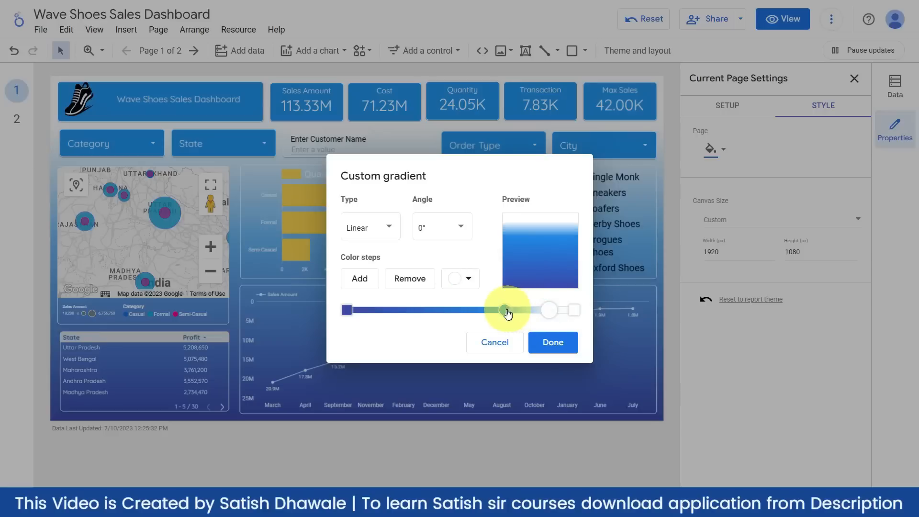
mouse_move(503, 310)
mouse_down()
mouse_move(495, 309)
mouse_move(514, 311)
mouse_up()
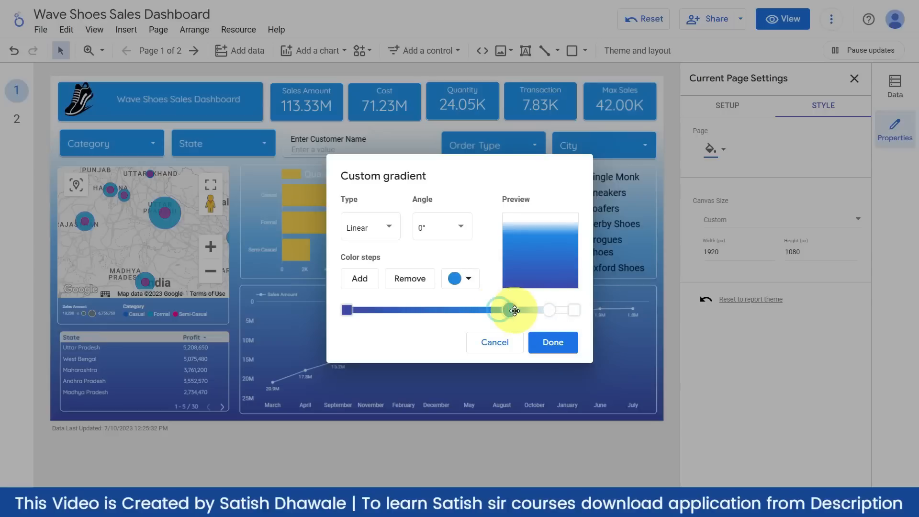
click(550, 344)
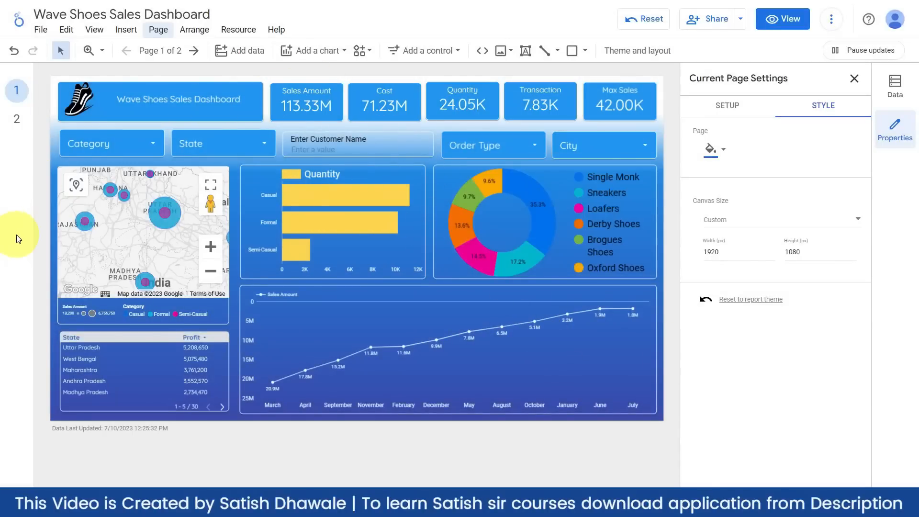
- Select the pie chart and bring up its actions menu
click(562, 166)
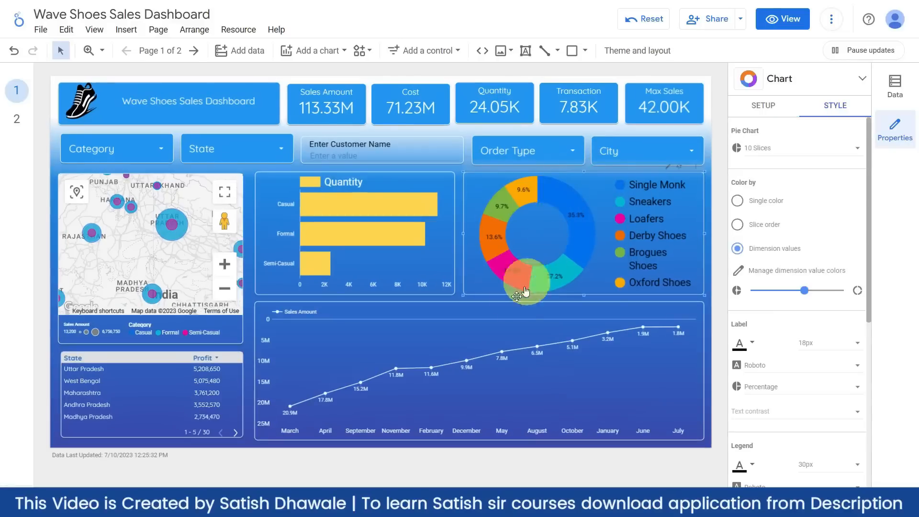
click(497, 322)
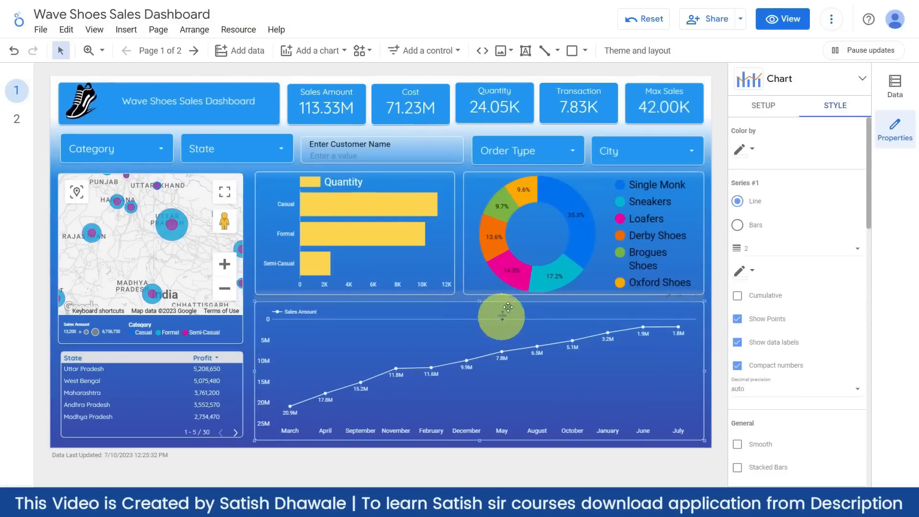
click(481, 250)
right_click(481, 251)
mouse_move(512, 250)
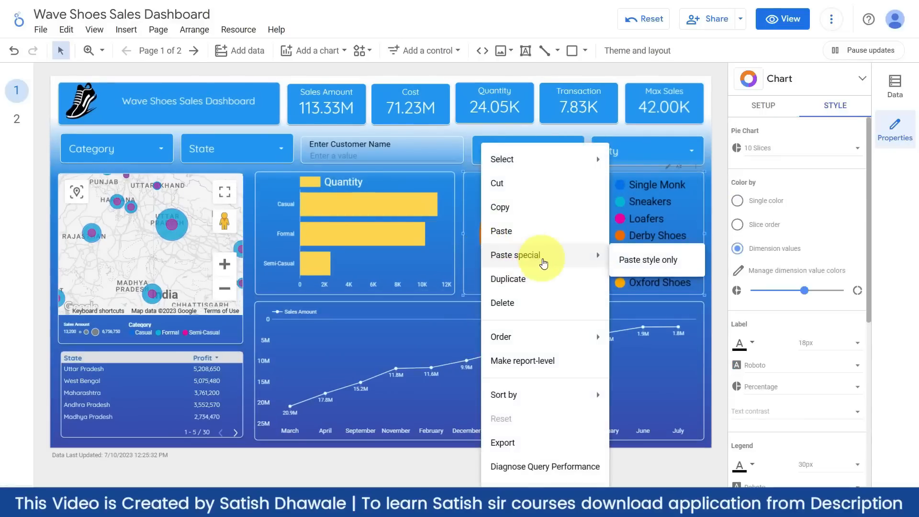
click(628, 261)
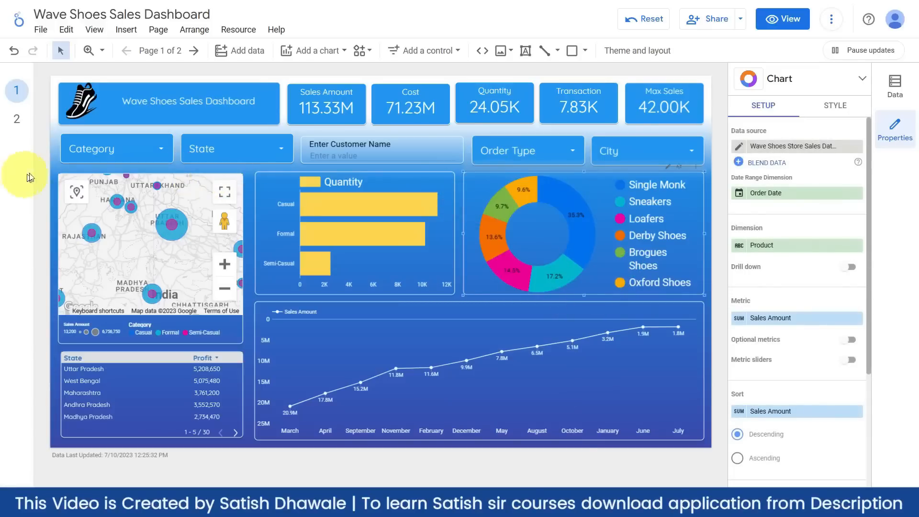
click(52, 167)
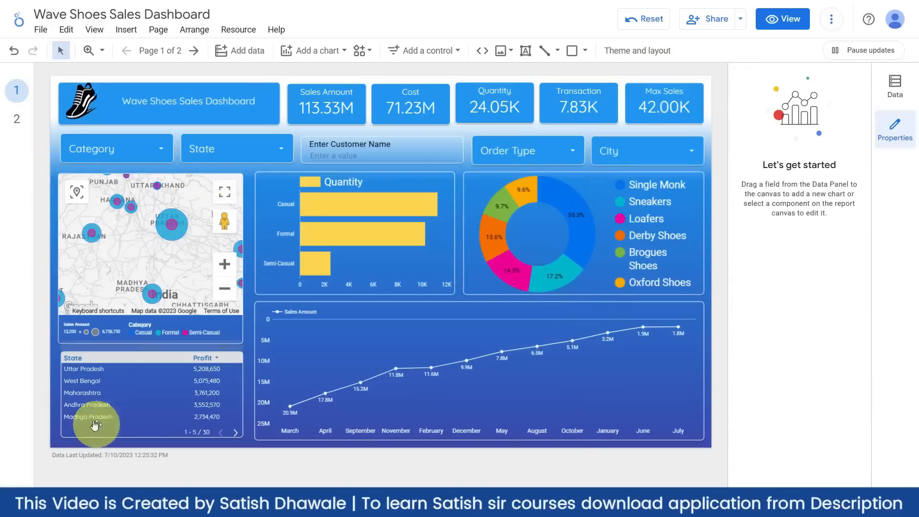
click(86, 369)
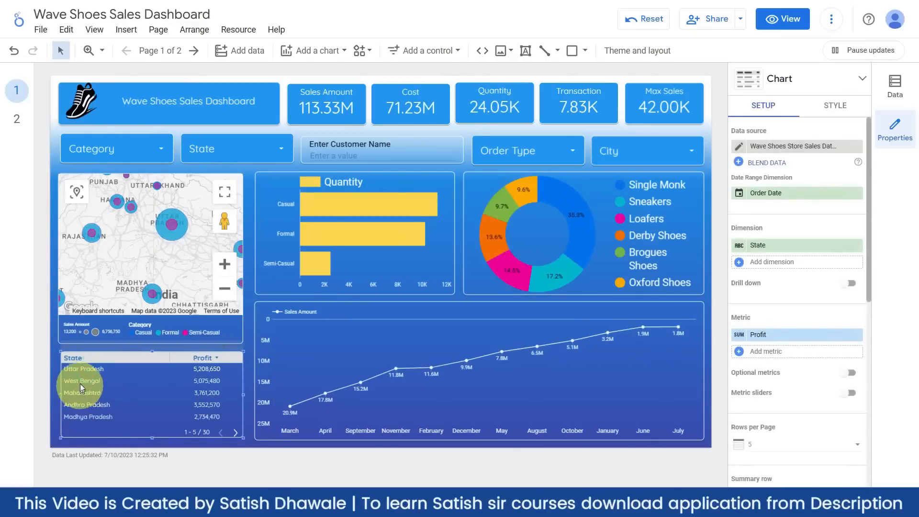
click(82, 382)
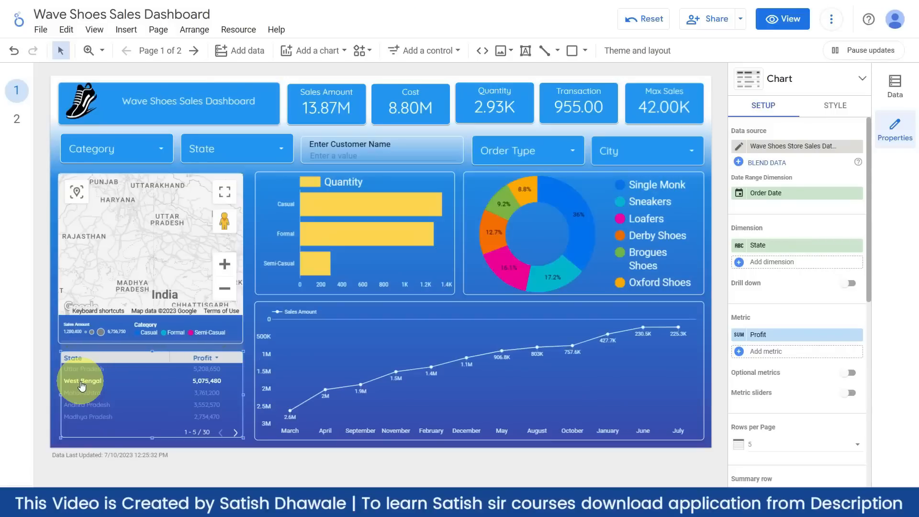
scroll(140, 254, down, 3)
drag(136, 266, 121, 244)
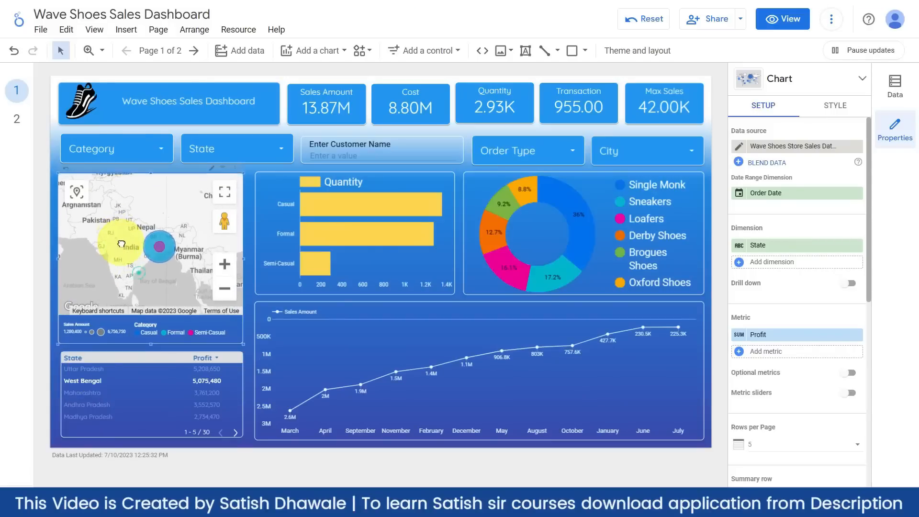
click(89, 371)
click(89, 371)
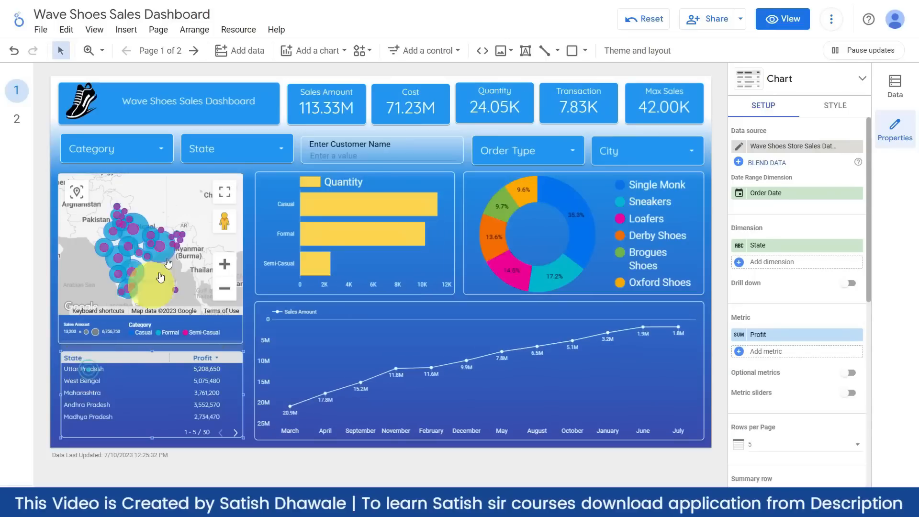
click(158, 151)
click(154, 148)
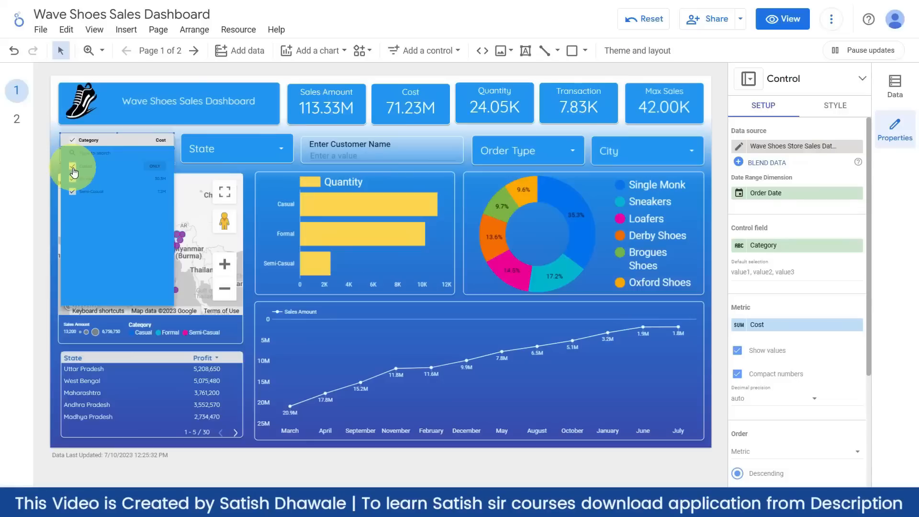
key(Escape)
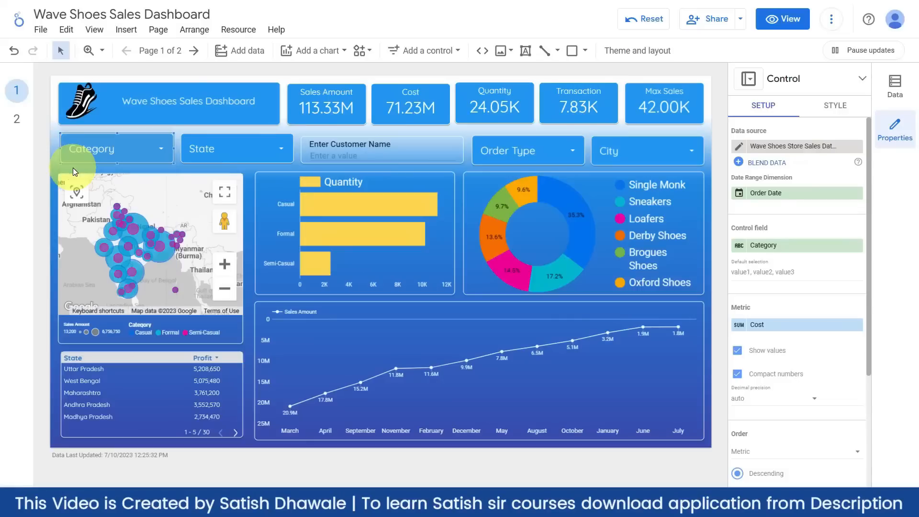
click(470, 131)
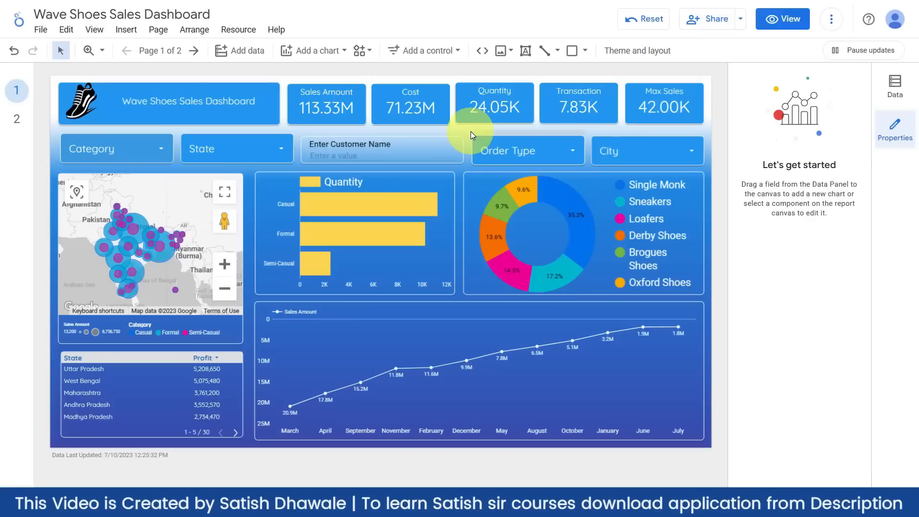
mouse_move(307, 247)
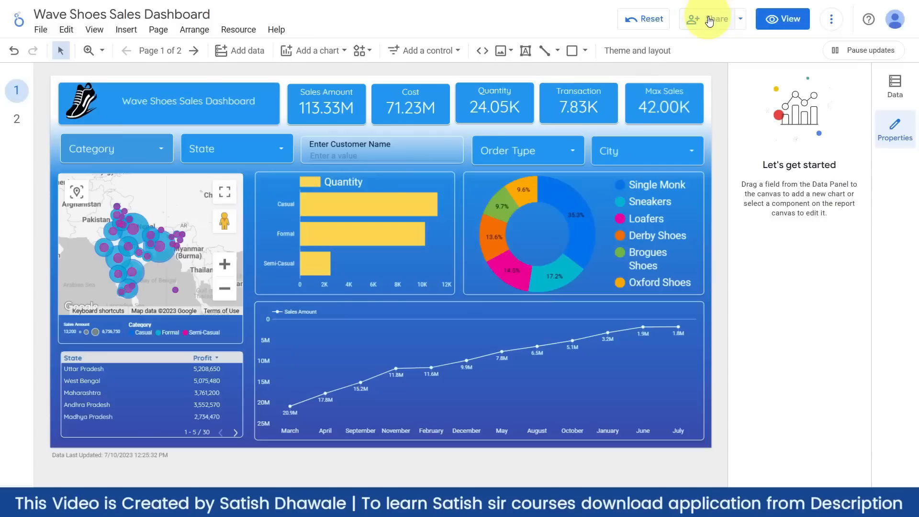
mouse_move(556, 203)
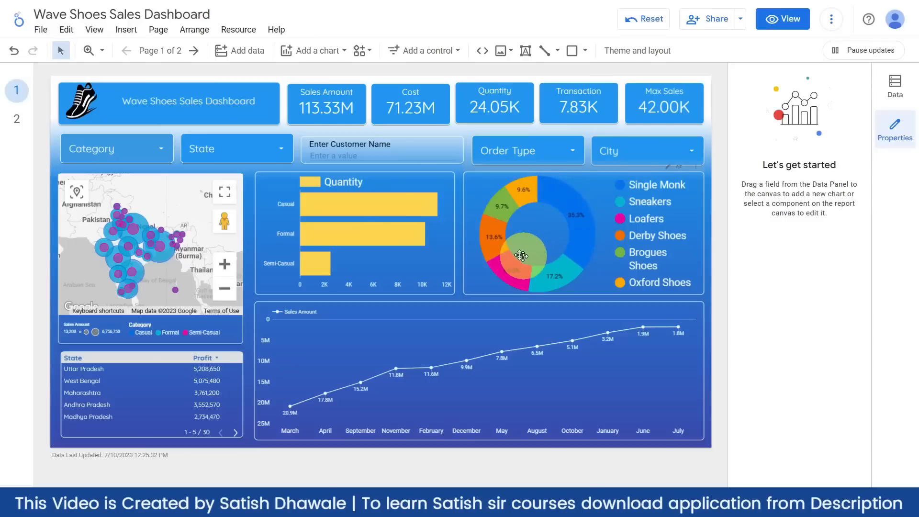
click(563, 205)
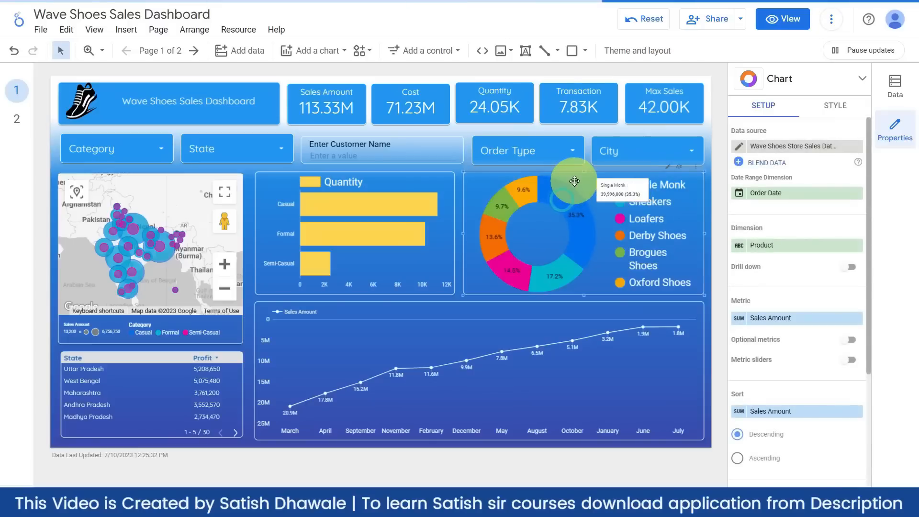
- Under the donut chart's Manage dimension value colors, set Single Monk to white
click(835, 105)
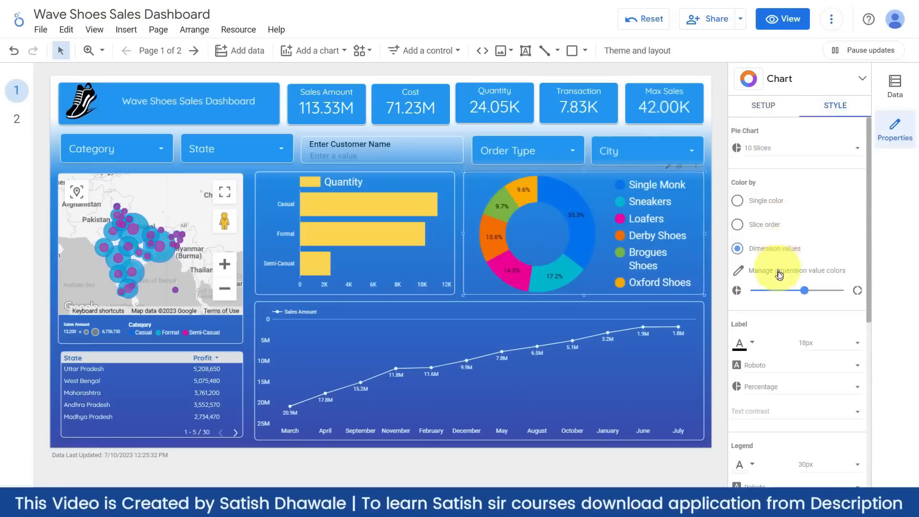
scroll(777, 278, down, 8)
scroll(774, 285, up, 5)
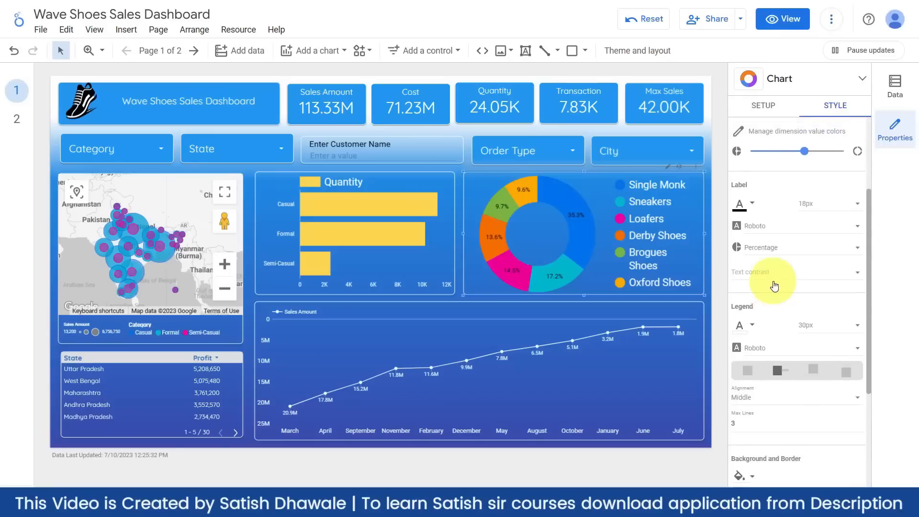
scroll(775, 285, up, 3)
scroll(780, 297, down, 5)
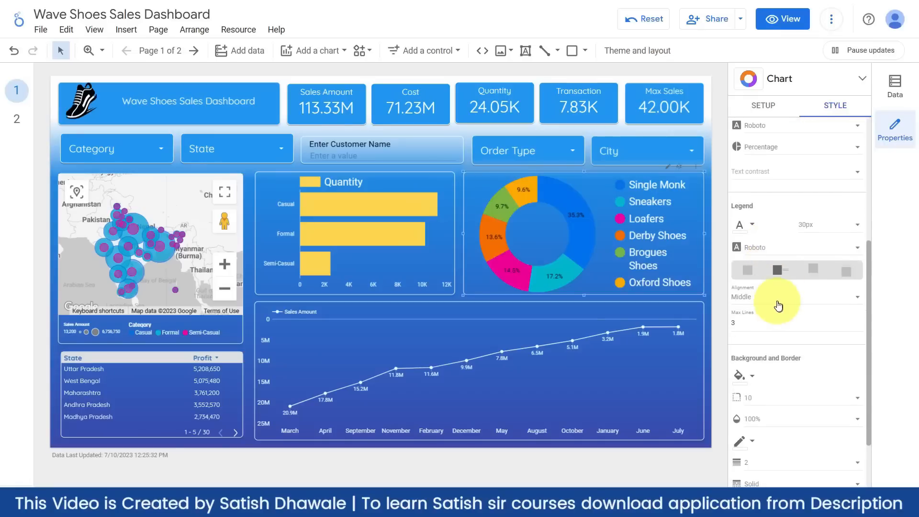
scroll(782, 302, up, 4)
scroll(778, 305, up, 1)
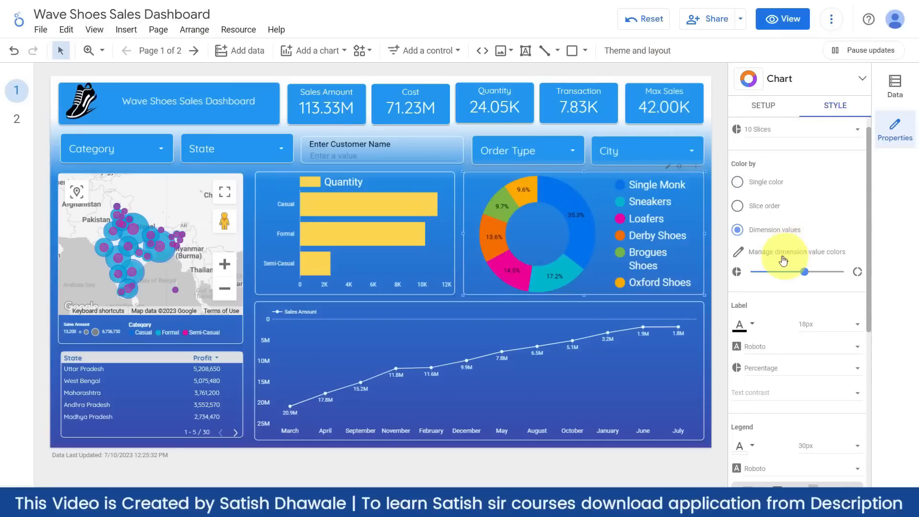
click(778, 259)
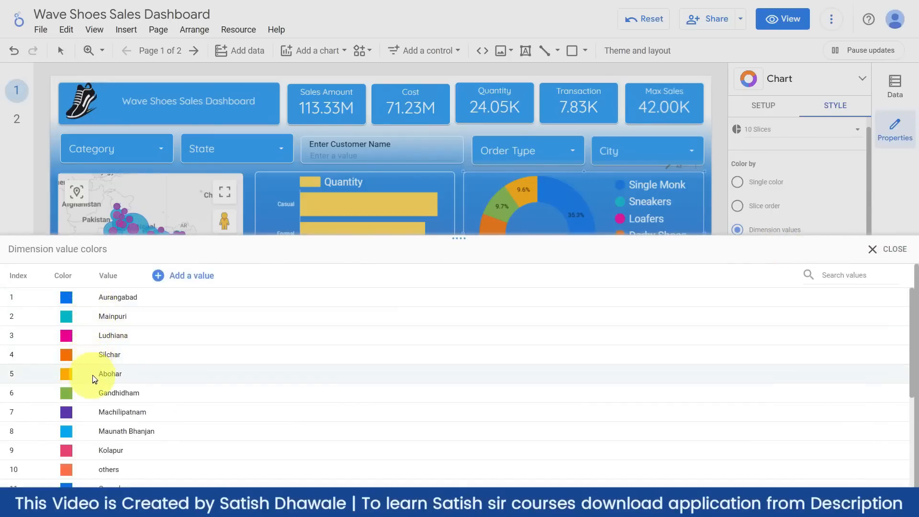
scroll(102, 392, down, 3)
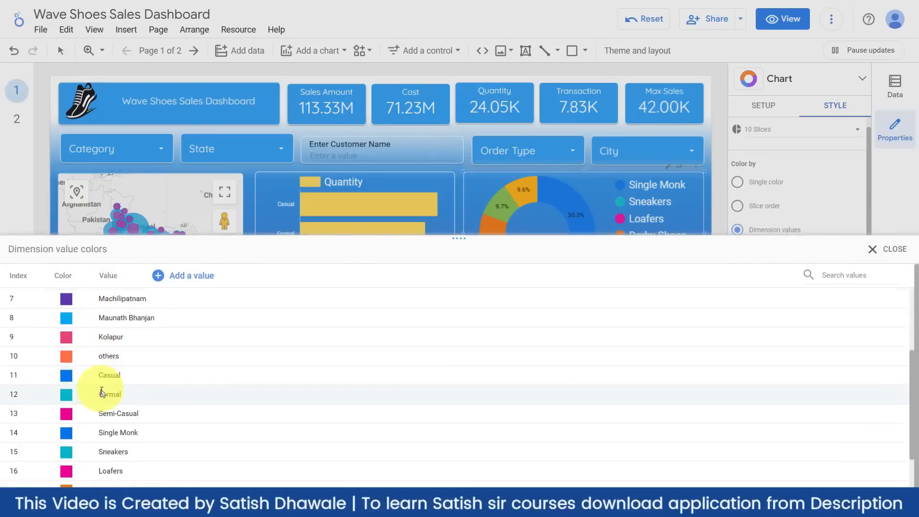
scroll(102, 394, down, 1)
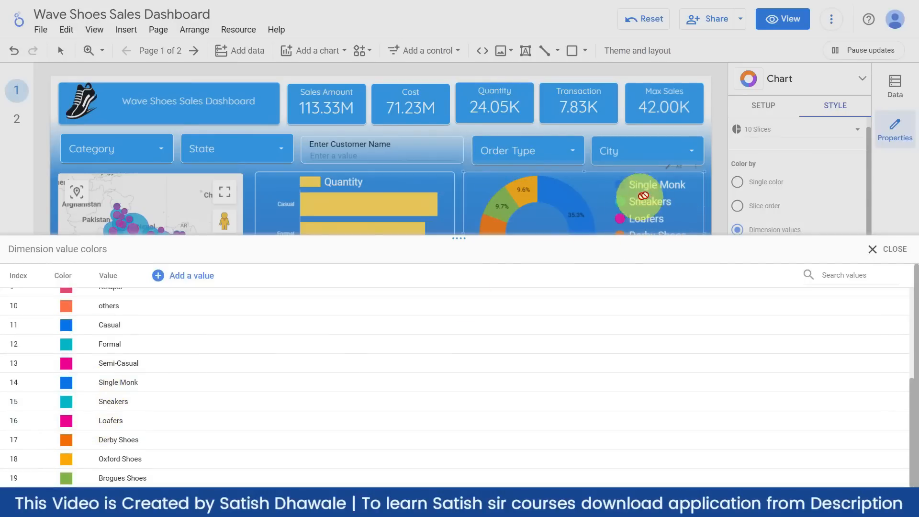
click(68, 382)
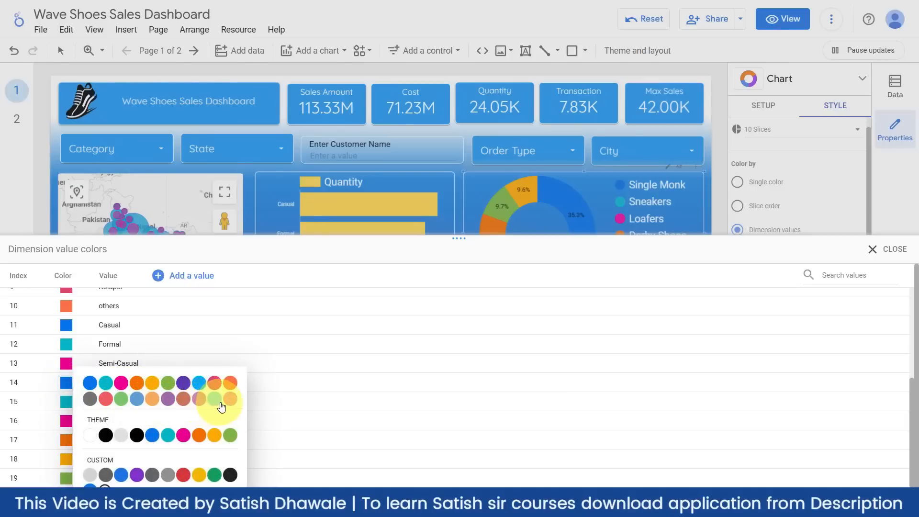
click(89, 435)
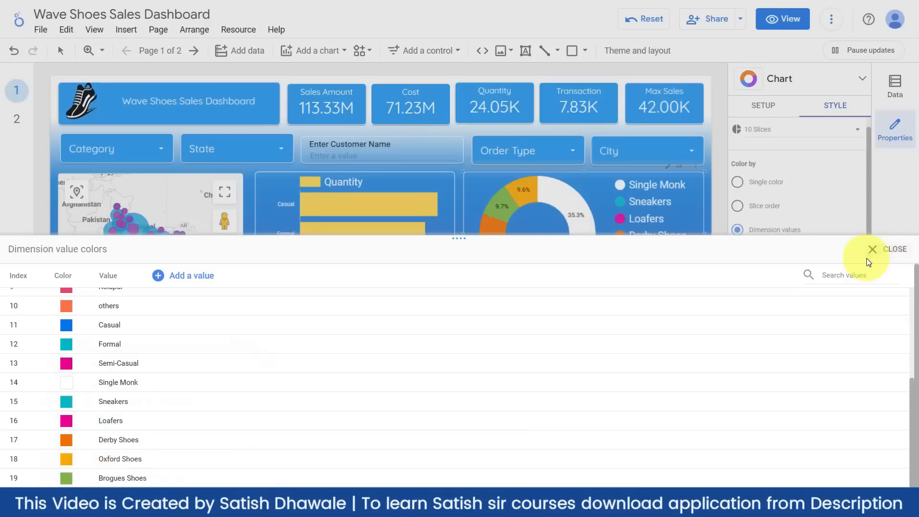
click(889, 248)
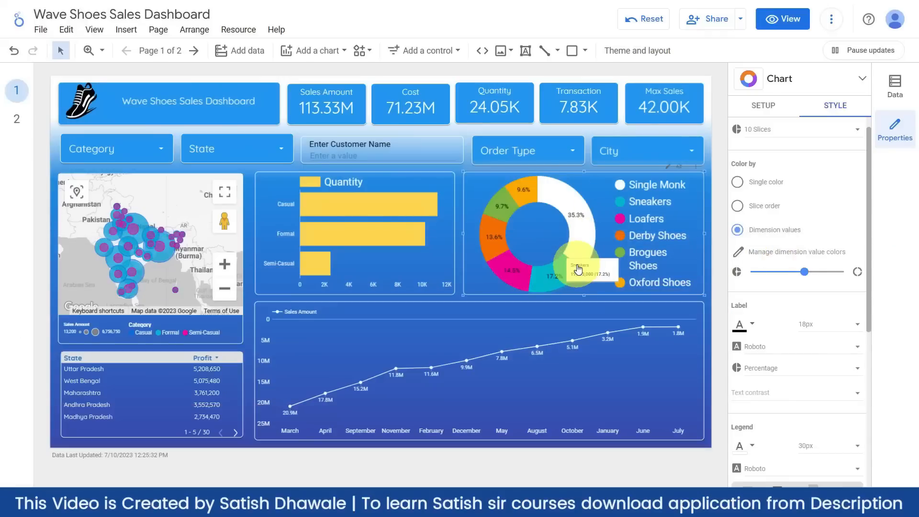
click(708, 291)
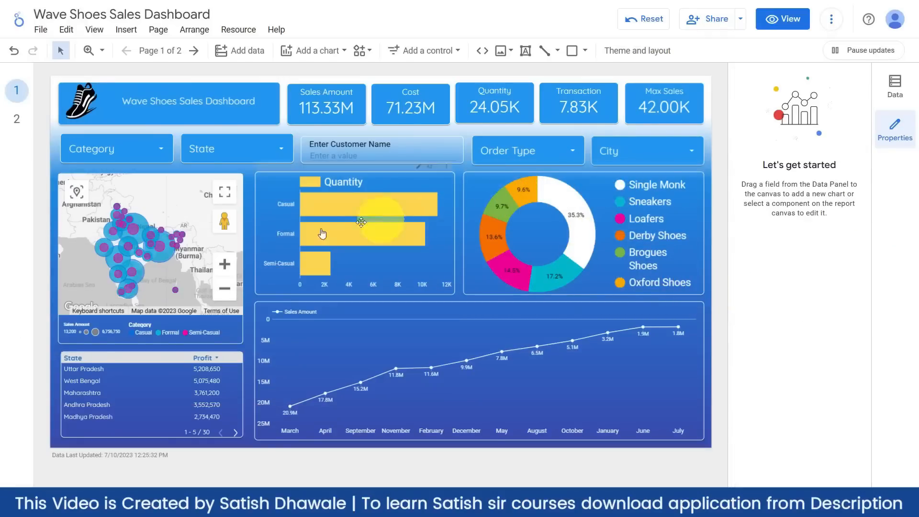
click(481, 201)
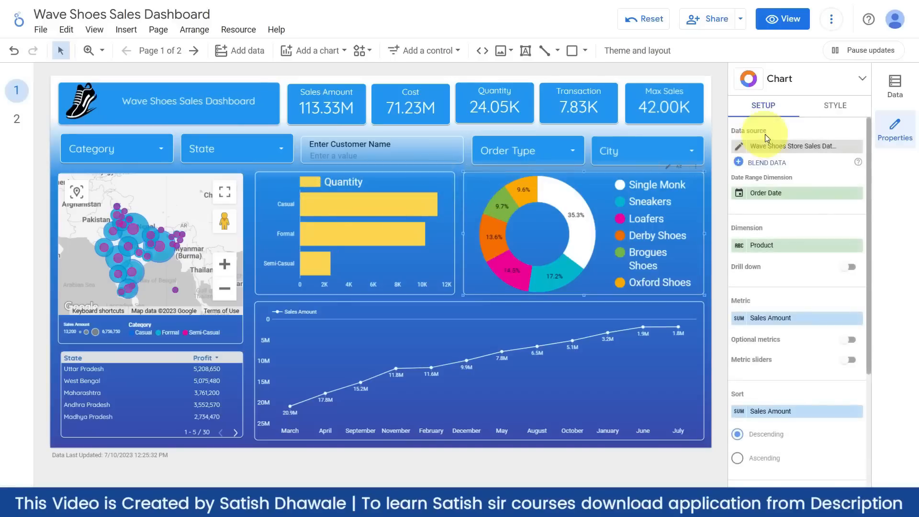
click(833, 104)
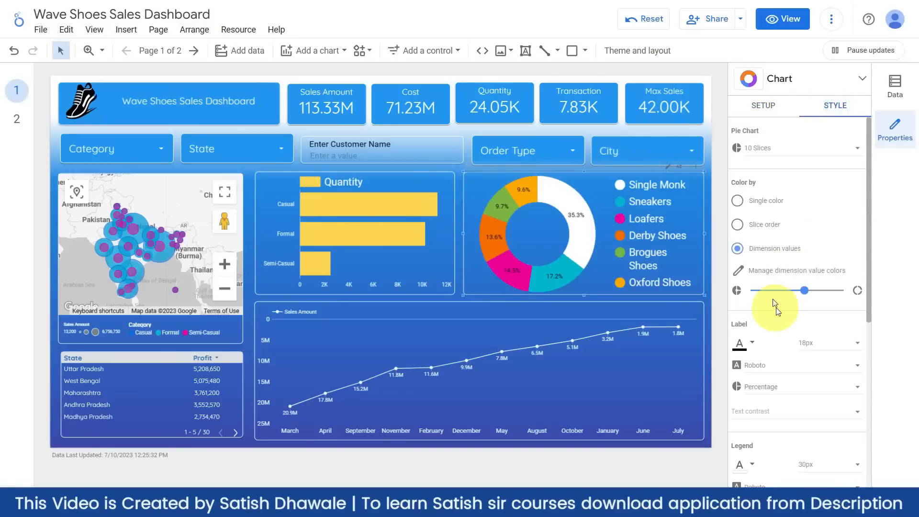
click(780, 271)
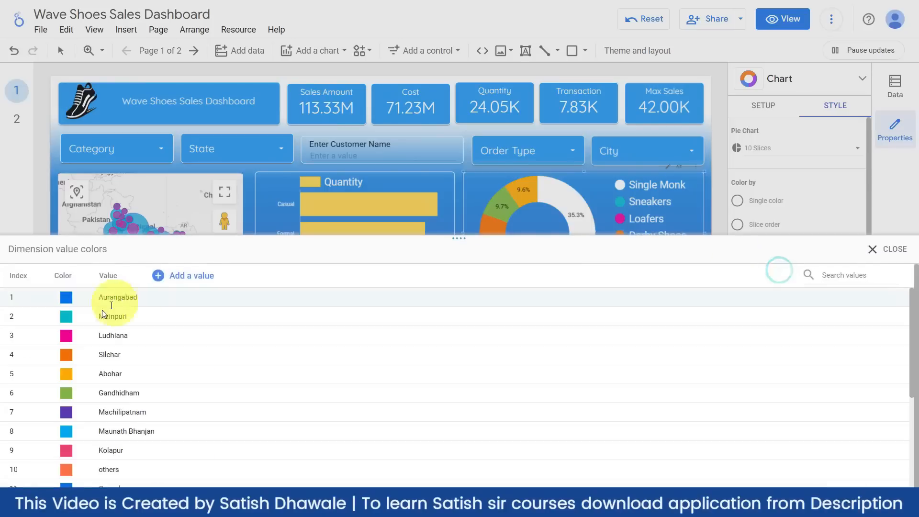
scroll(77, 335, down, 3)
scroll(87, 370, down, 2)
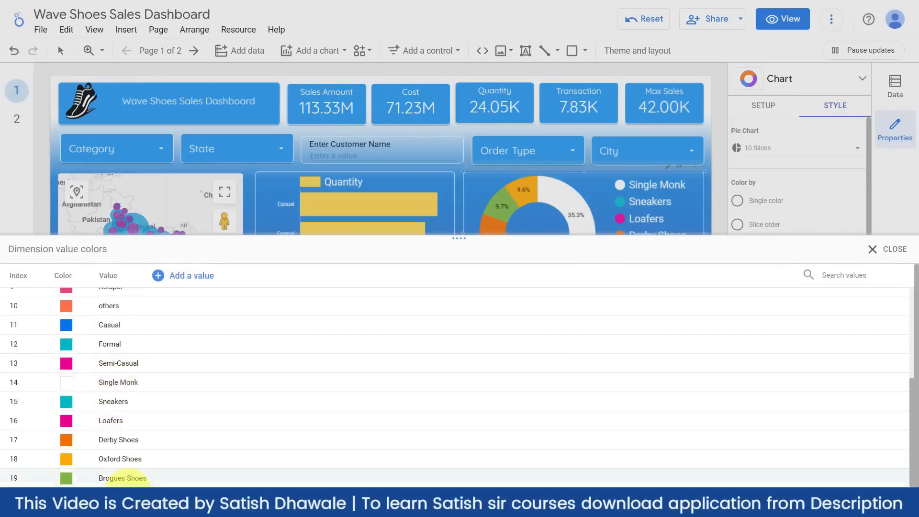
scroll(113, 350, up, 3)
scroll(114, 353, up, 2)
scroll(108, 378, down, 3)
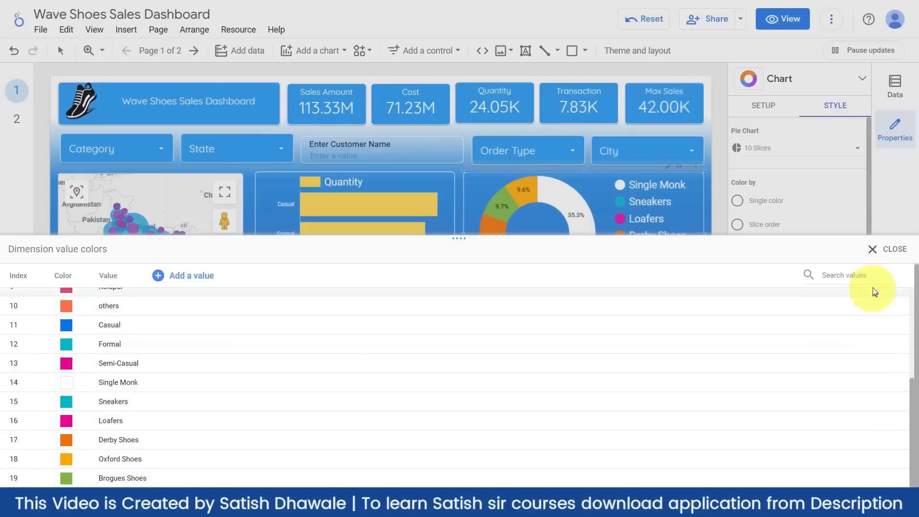
click(882, 249)
click(475, 206)
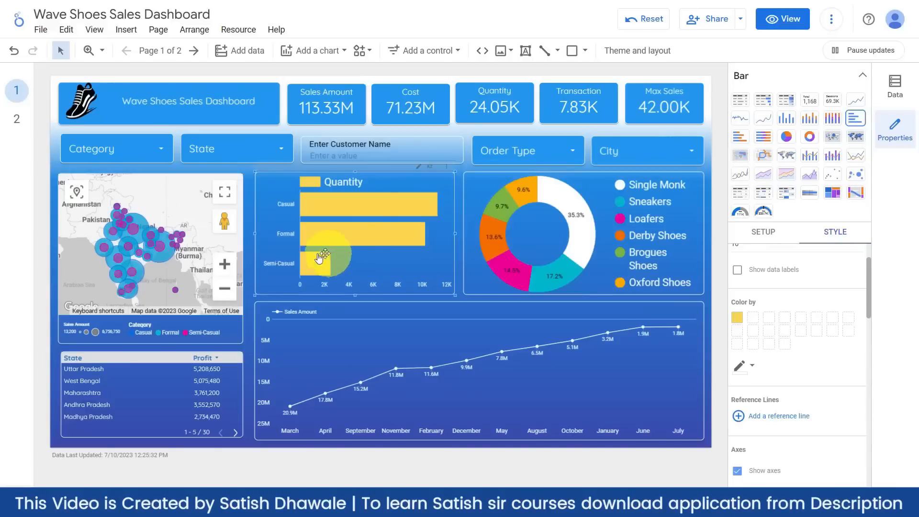
click(246, 261)
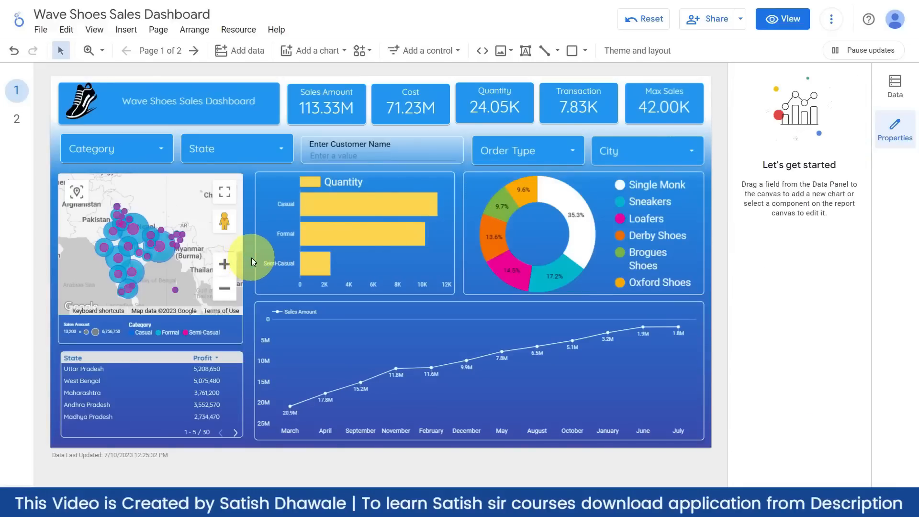
click(240, 204)
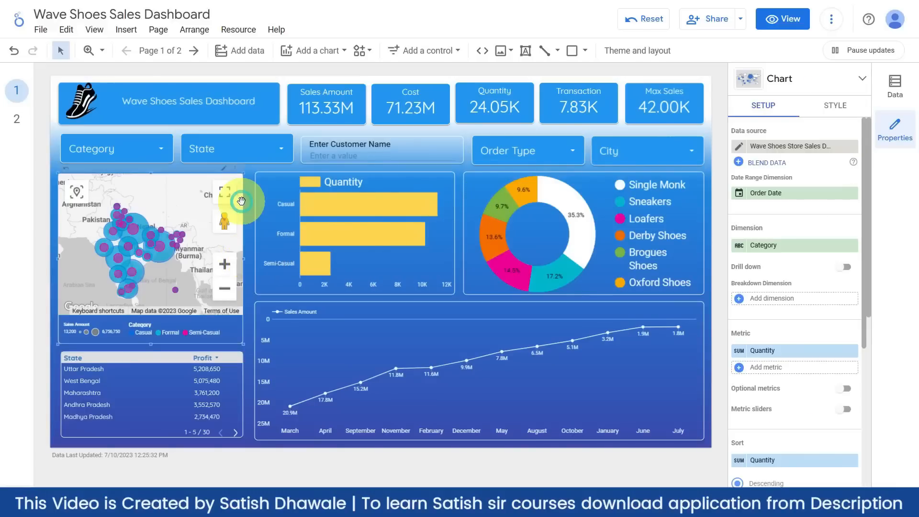
click(249, 170)
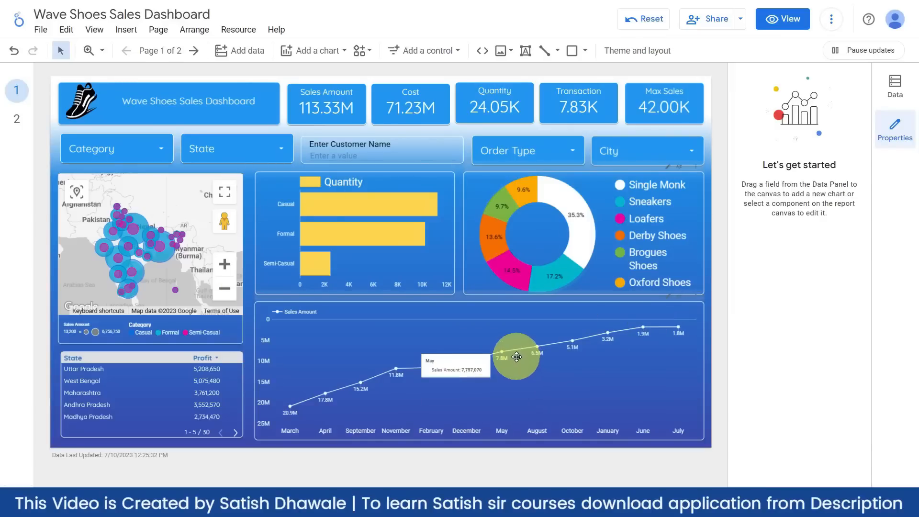
click(743, 20)
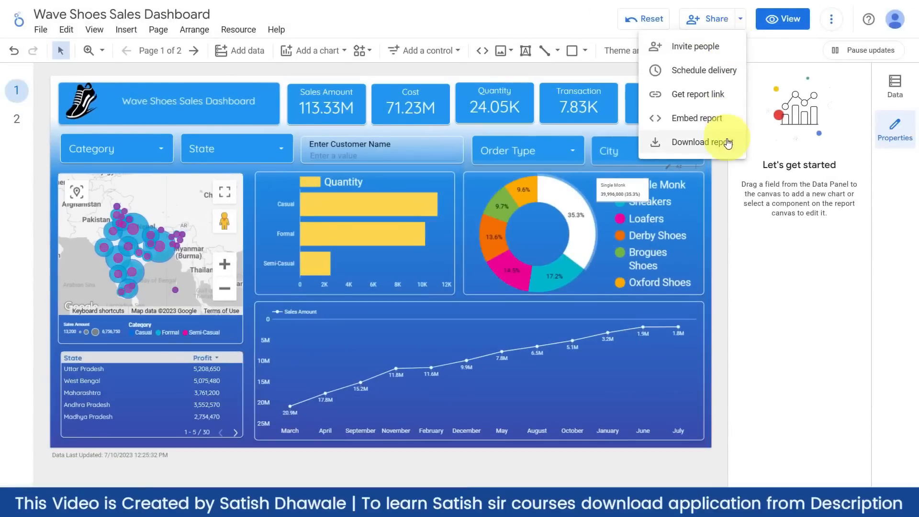
click(727, 143)
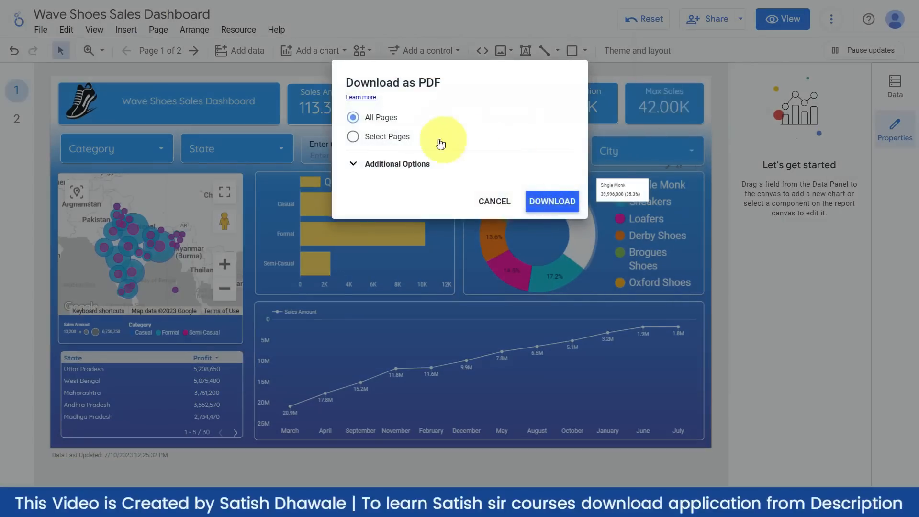
click(379, 138)
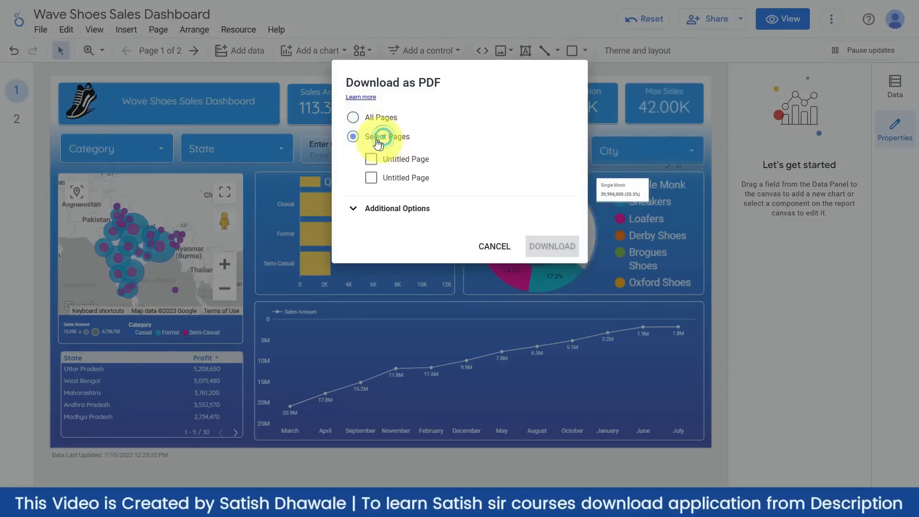
click(382, 158)
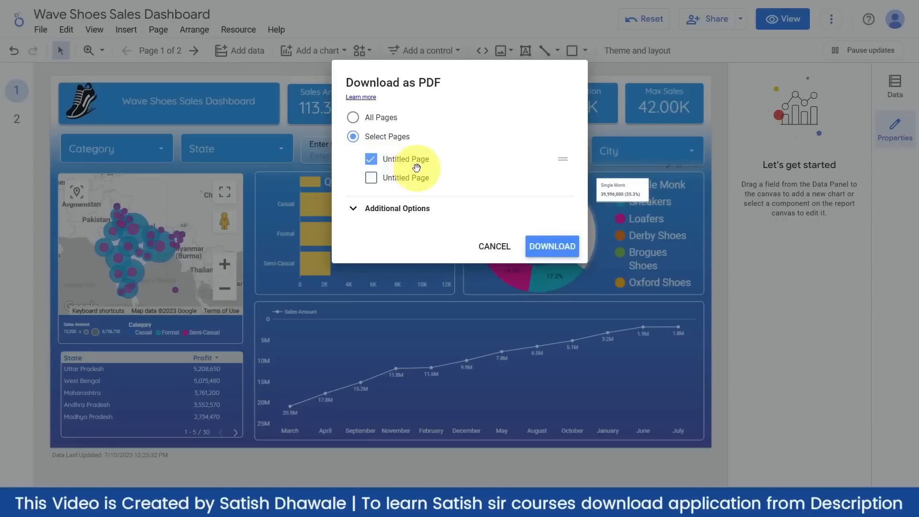
click(371, 159)
click(495, 246)
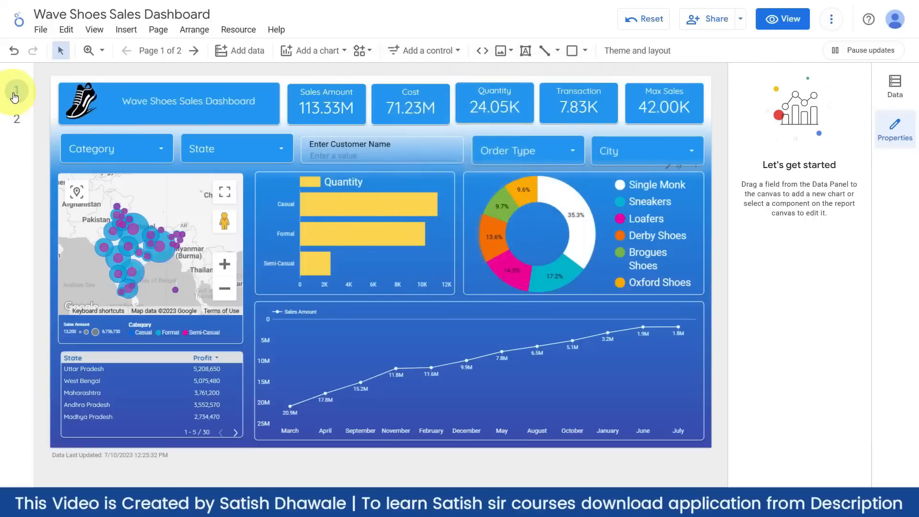
click(160, 30)
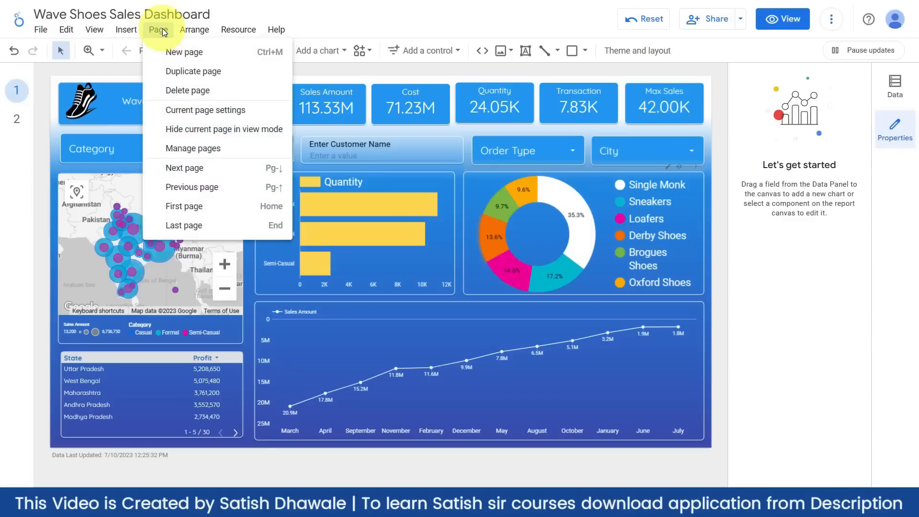
- In Manage pages, rename page one to DASHBOARD and delete the Untitled second page
click(181, 152)
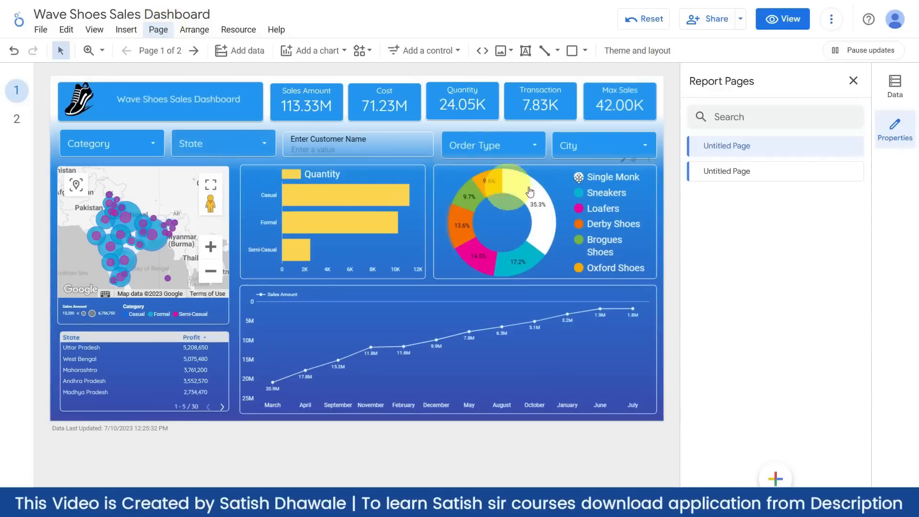
click(852, 145)
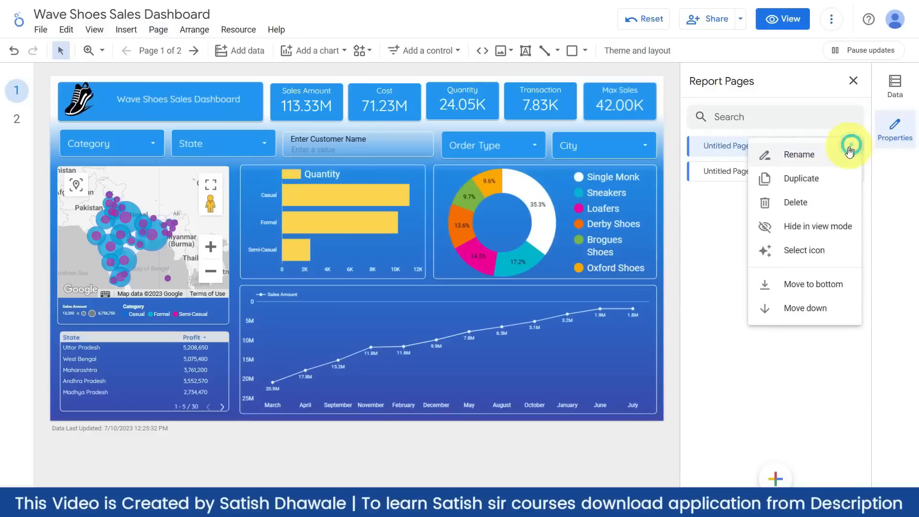
click(811, 165)
key(BackSpace)
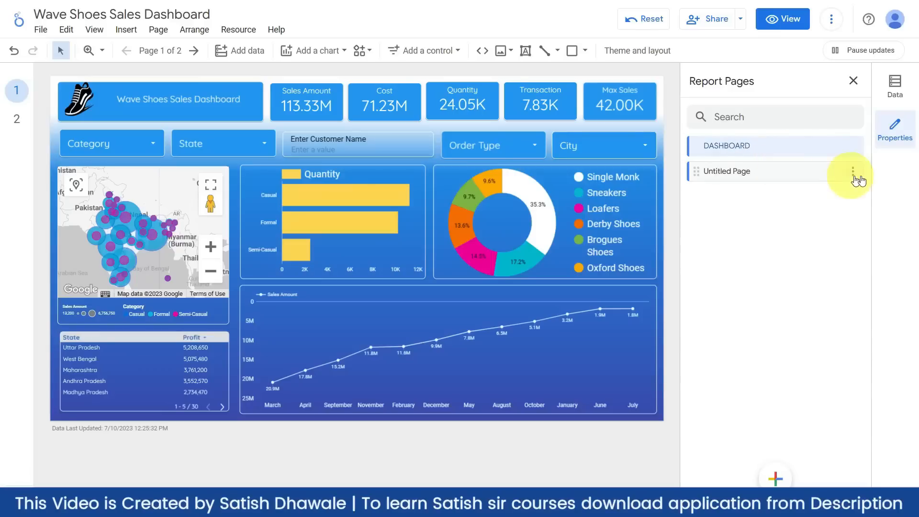
click(853, 171)
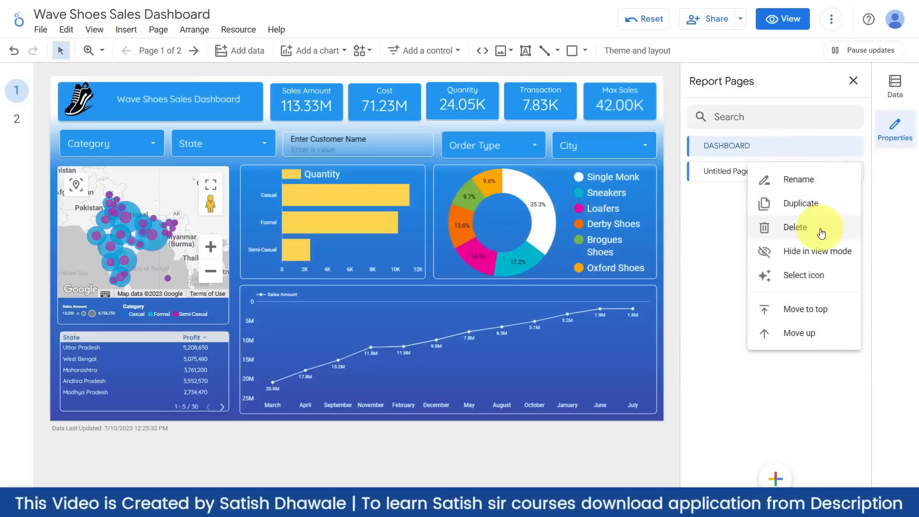
click(819, 229)
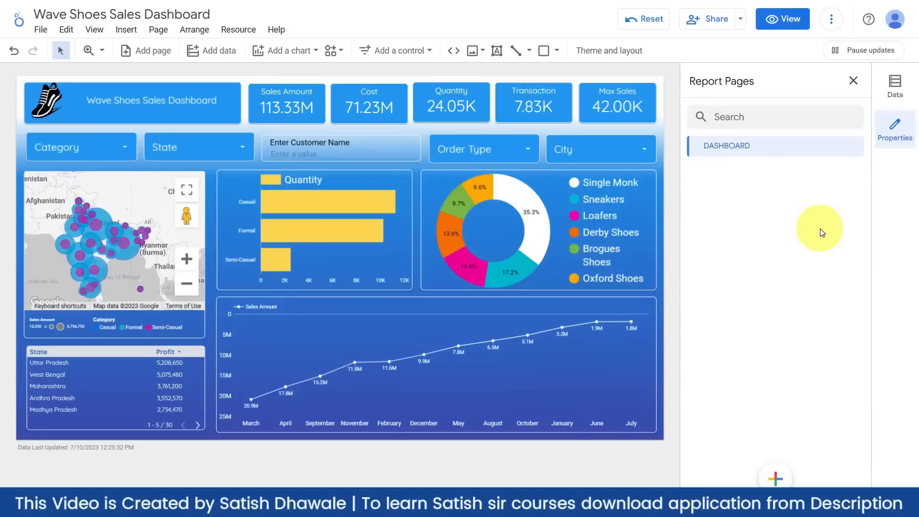
- Download the report as a PDF, keeping the custom background and protecting it with a password
click(741, 20)
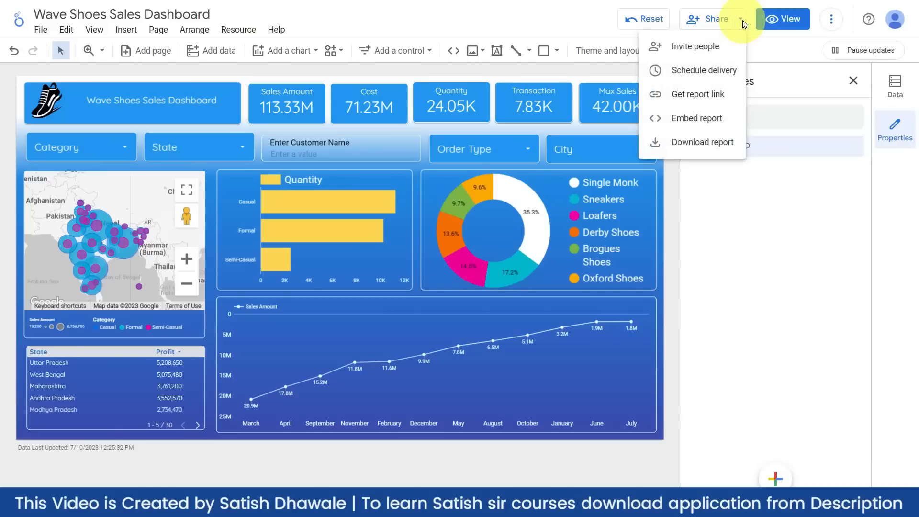
click(719, 145)
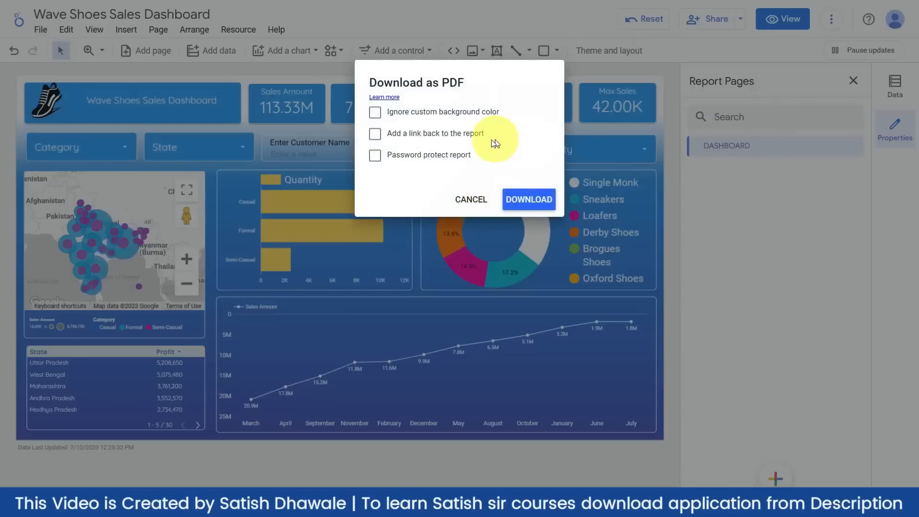
click(374, 113)
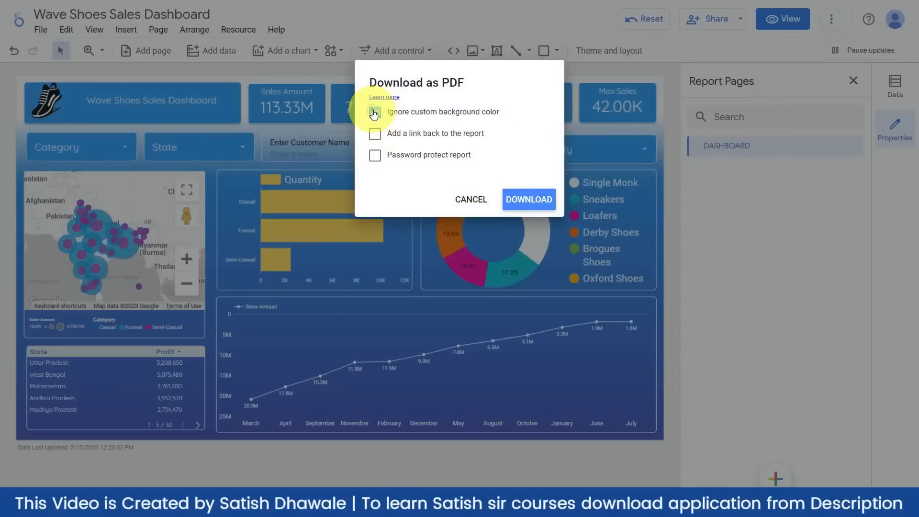
click(373, 134)
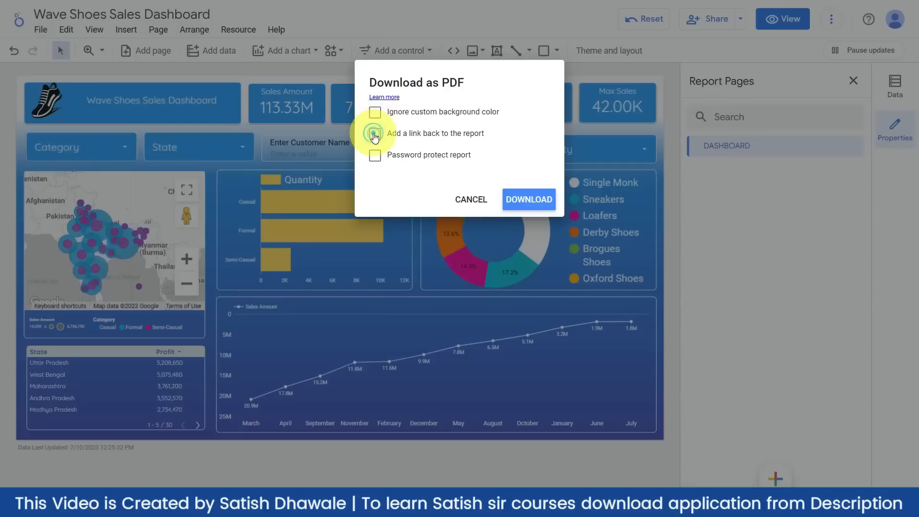
click(375, 157)
click(375, 157)
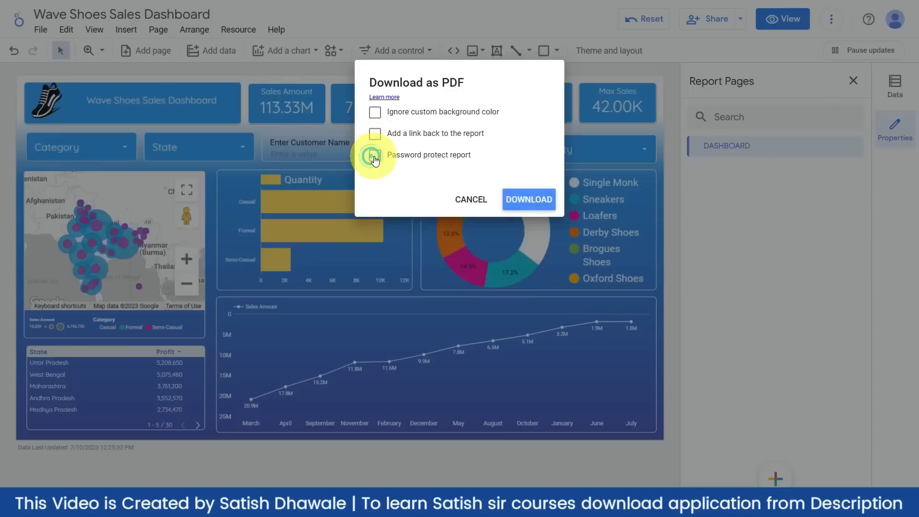
click(375, 158)
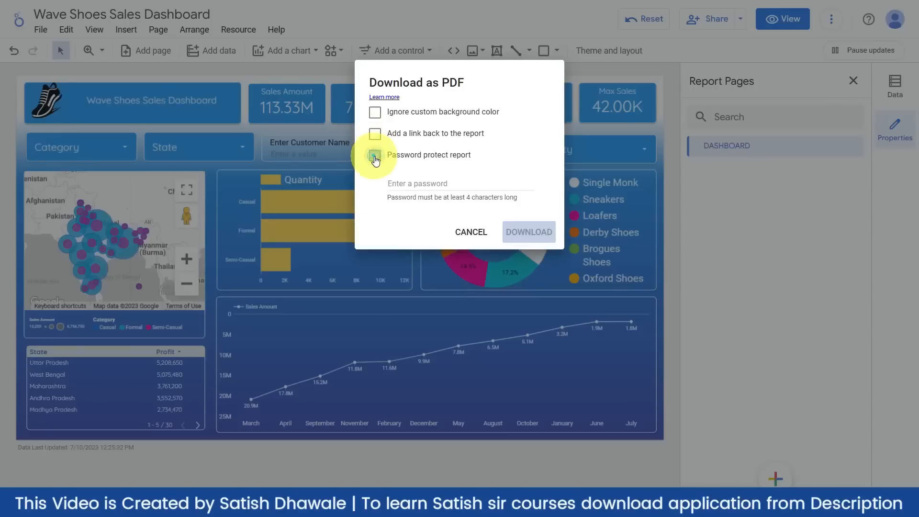
click(436, 179)
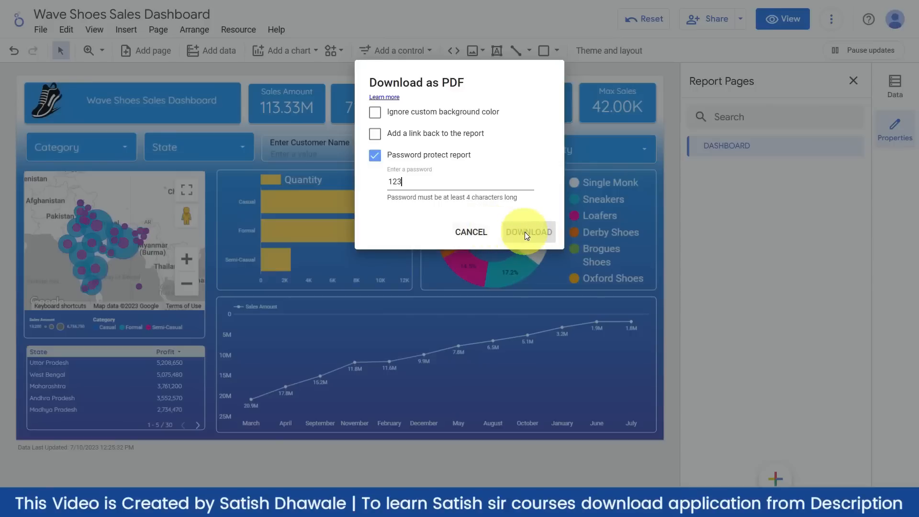
text(1234)
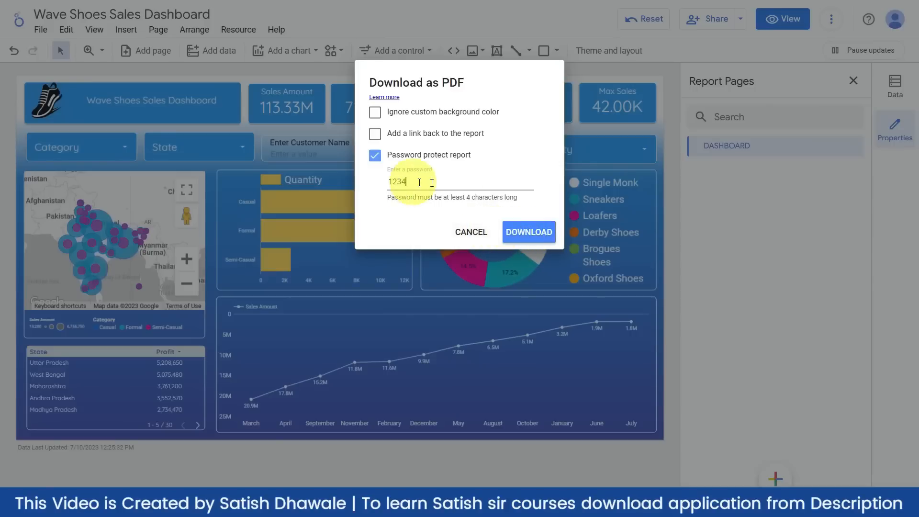
click(531, 231)
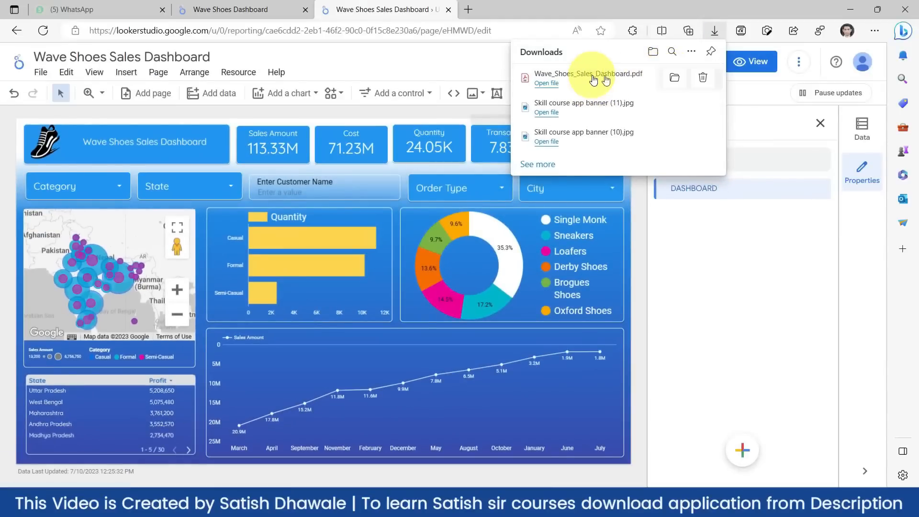
- Open the downloaded dashboard PDF in Edge and unlock it with its password
click(591, 76)
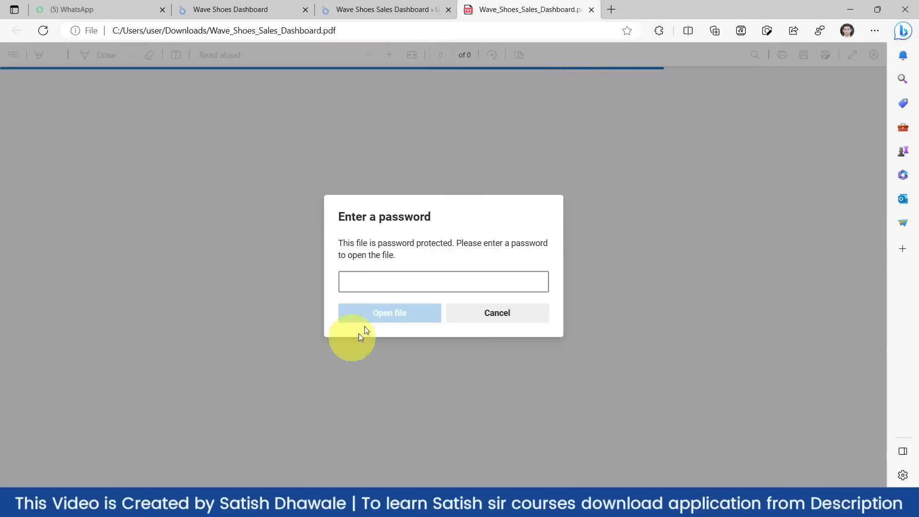
click(371, 284)
text(12)
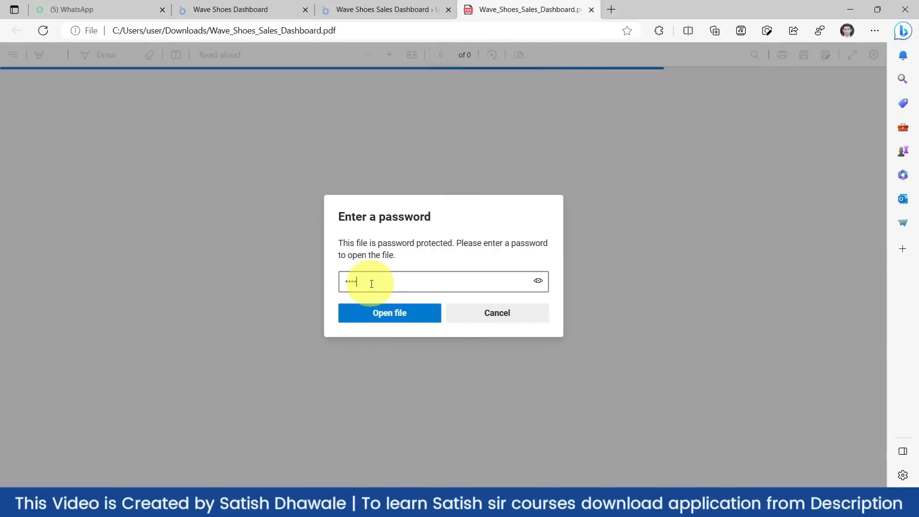
key(Return)
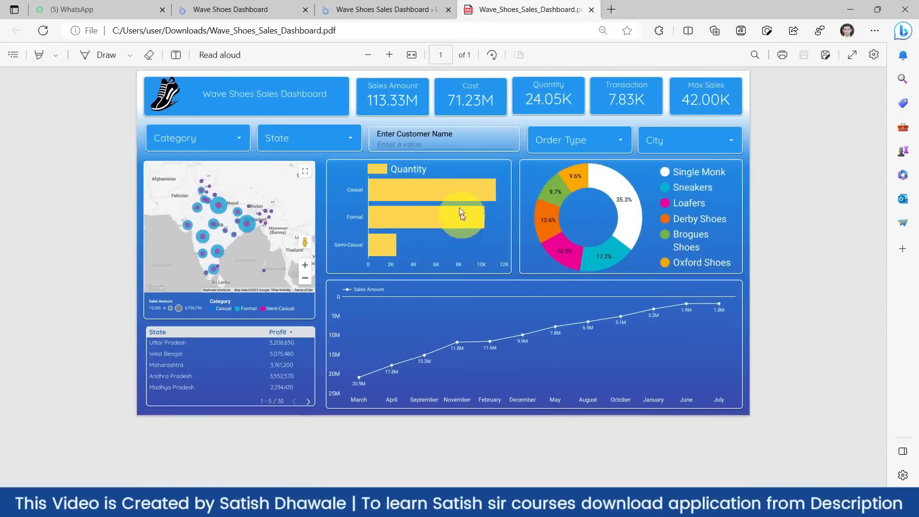
- Review the one-page dashboard PDF, then return to the Looker Studio tab
scroll(457, 204, up, 1)
scroll(456, 208, down, 1)
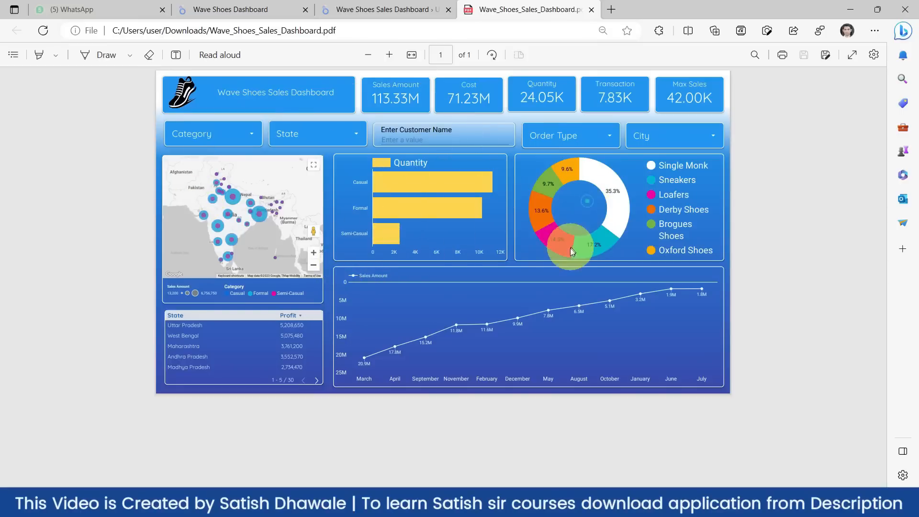
click(378, 7)
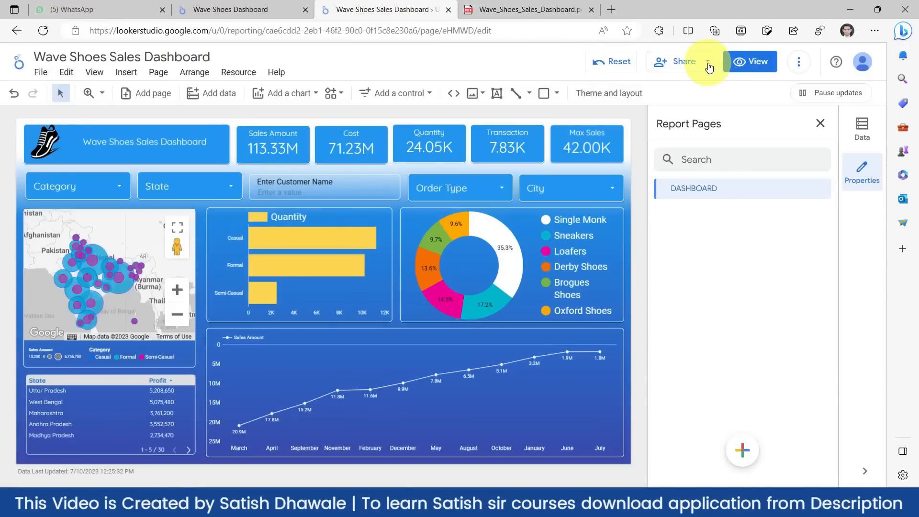
- Turn on embedding under Share > Embed report and select the whole 600×450 iframe embed code
click(709, 63)
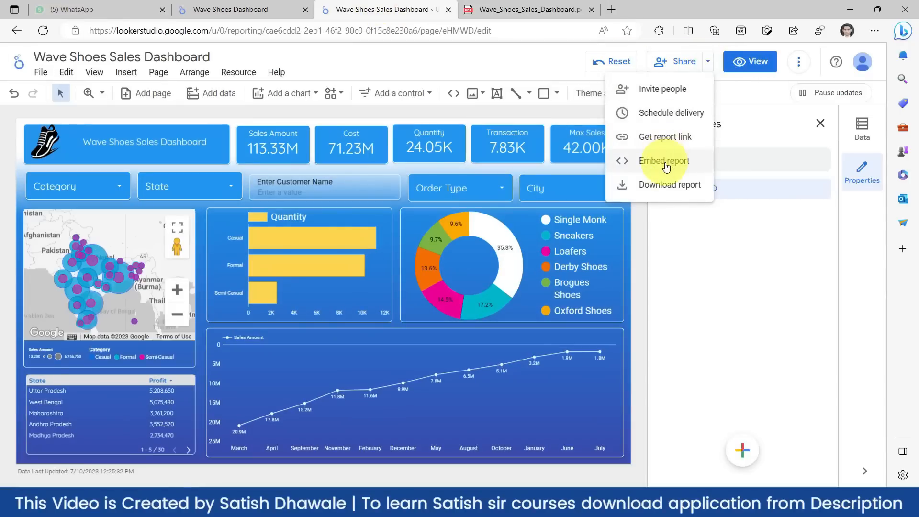
click(664, 161)
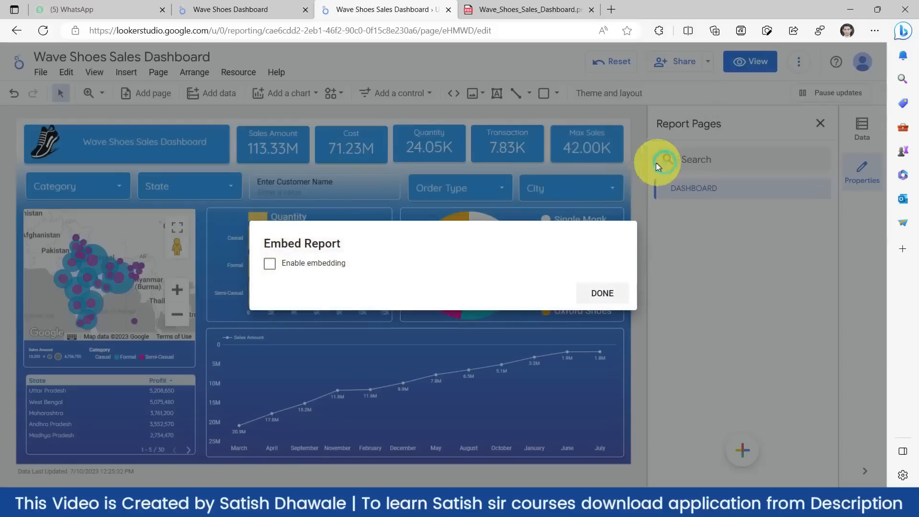
click(270, 269)
click(267, 263)
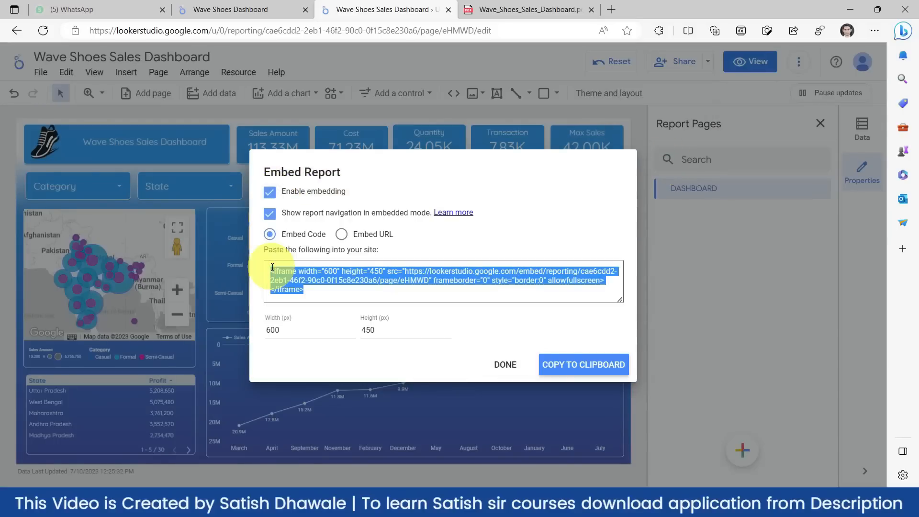
click(311, 290)
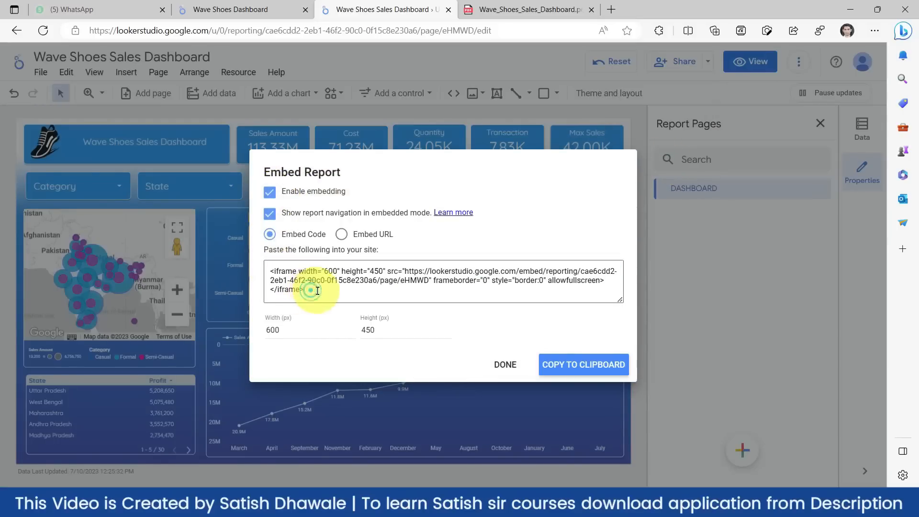
drag(316, 291, 254, 263)
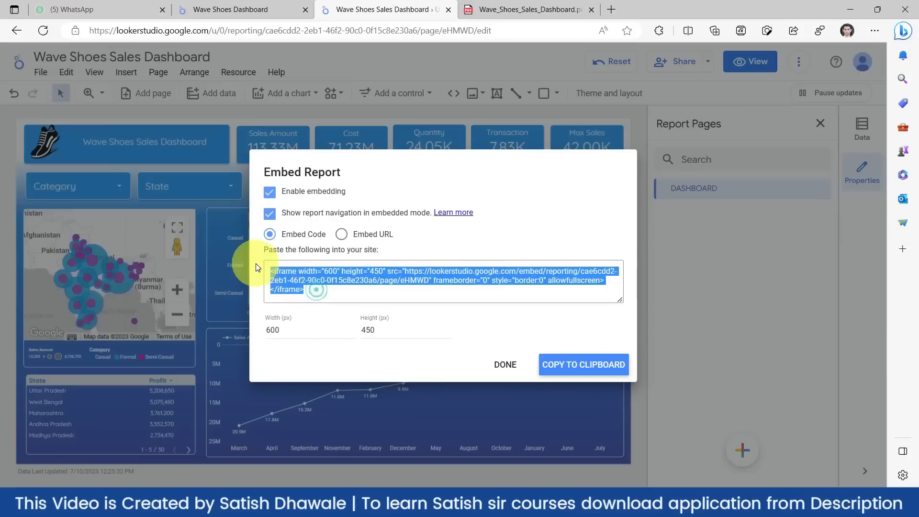
click(315, 291)
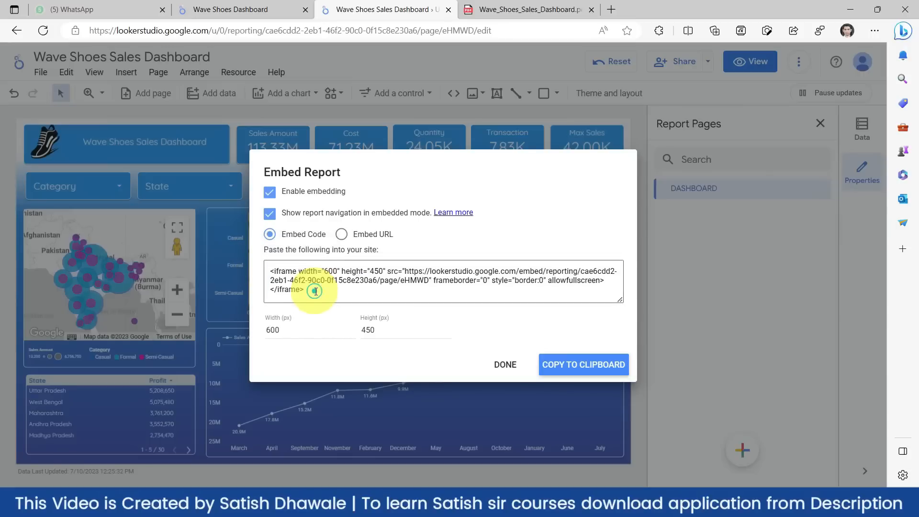
drag(315, 291, 256, 269)
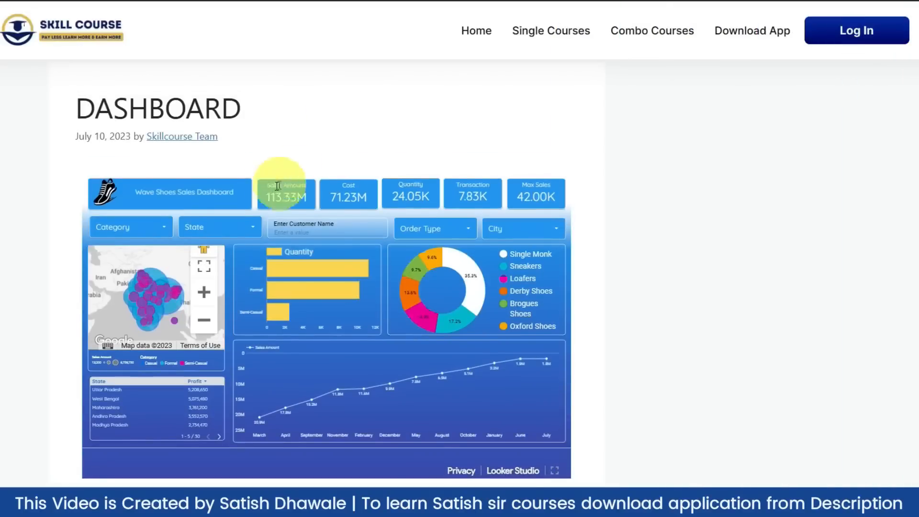
- Zoom the embedded map on the DASHBOARD page and pan it to northern India
scroll(151, 294, down, 2)
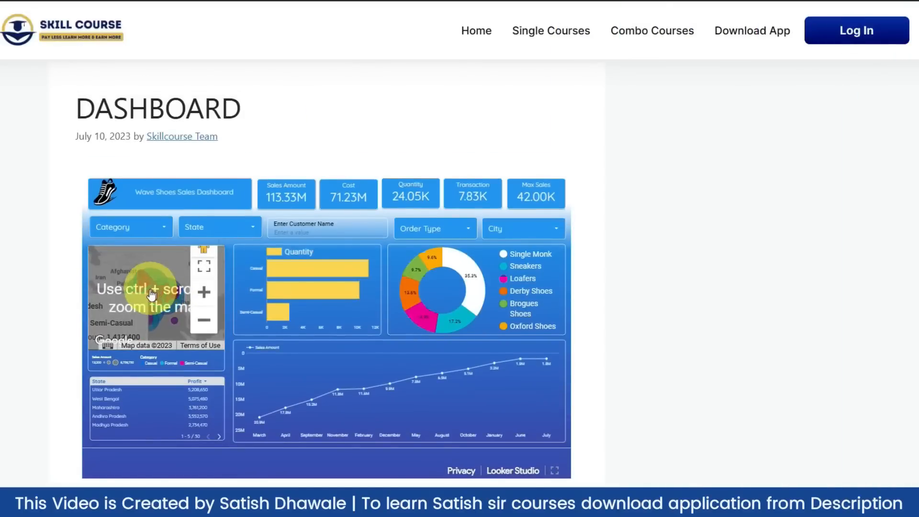
ctrl+scroll(146, 296, up, 2)
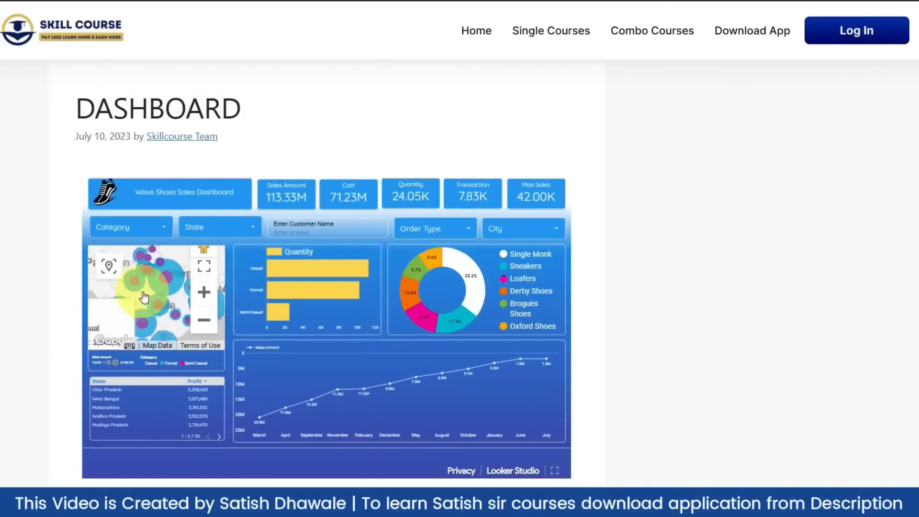
ctrl+scroll(143, 295, up, 3)
drag(142, 287, 148, 334)
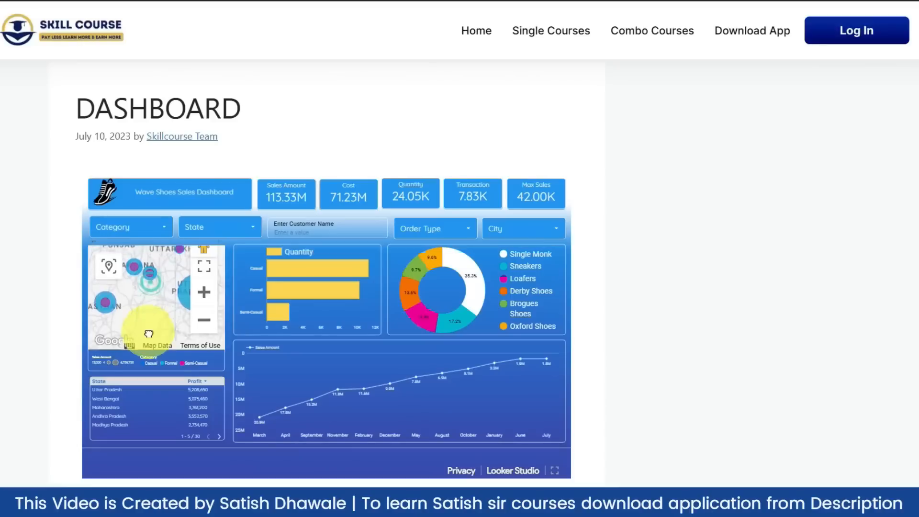
- Filter the embedded dashboard by the Single Monk slice and the Formal bar, clearing each
click(475, 292)
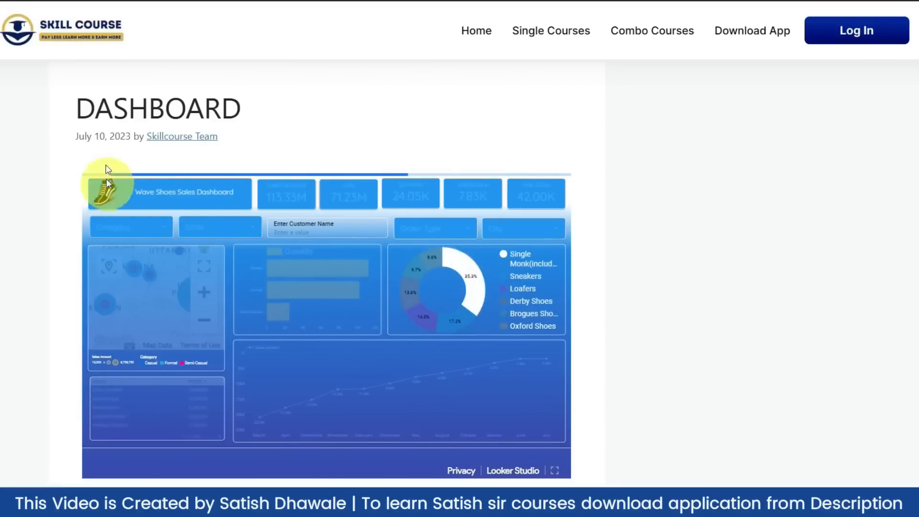
mouse_move(337, 279)
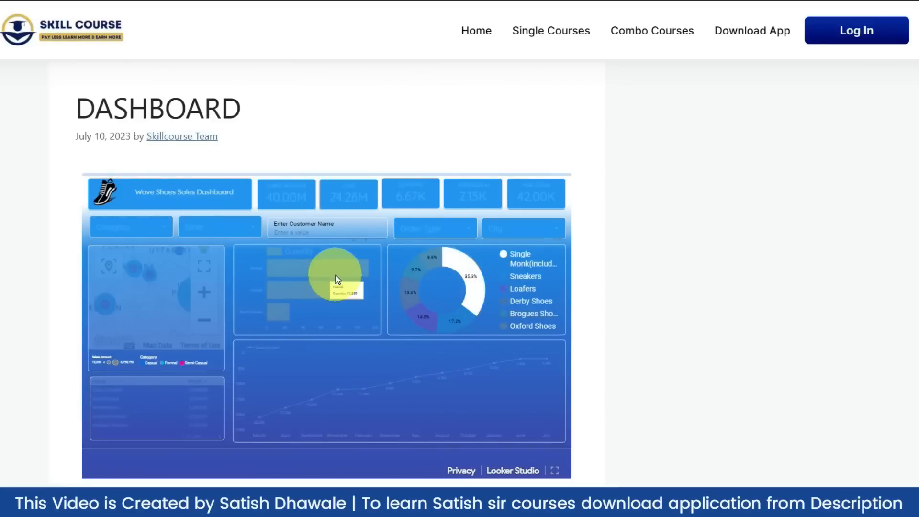
click(478, 297)
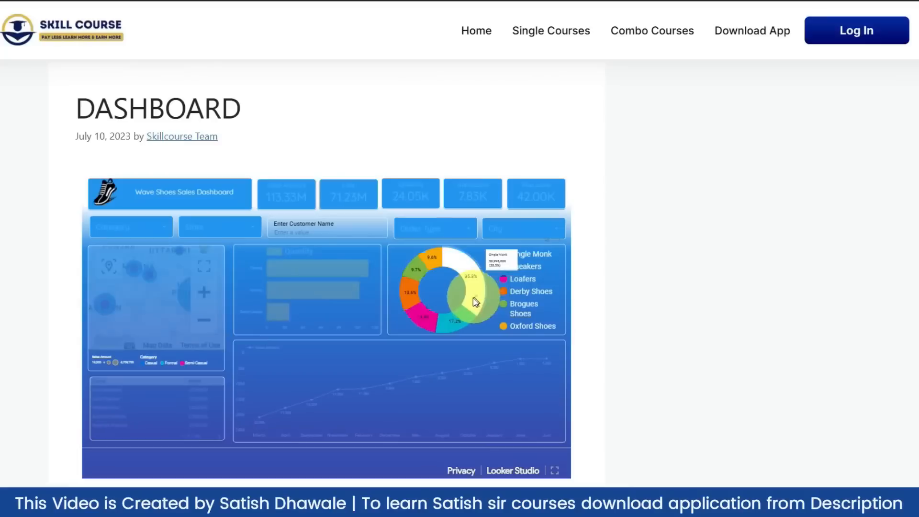
click(317, 295)
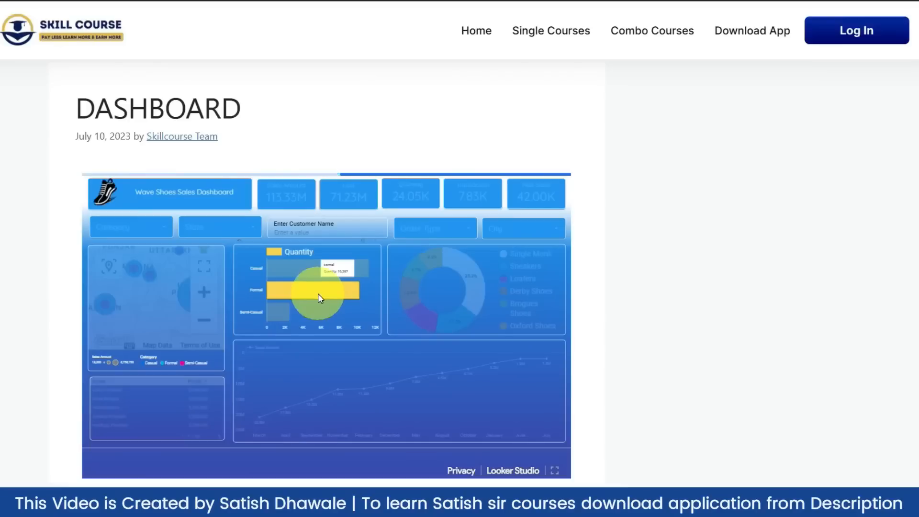
click(317, 294)
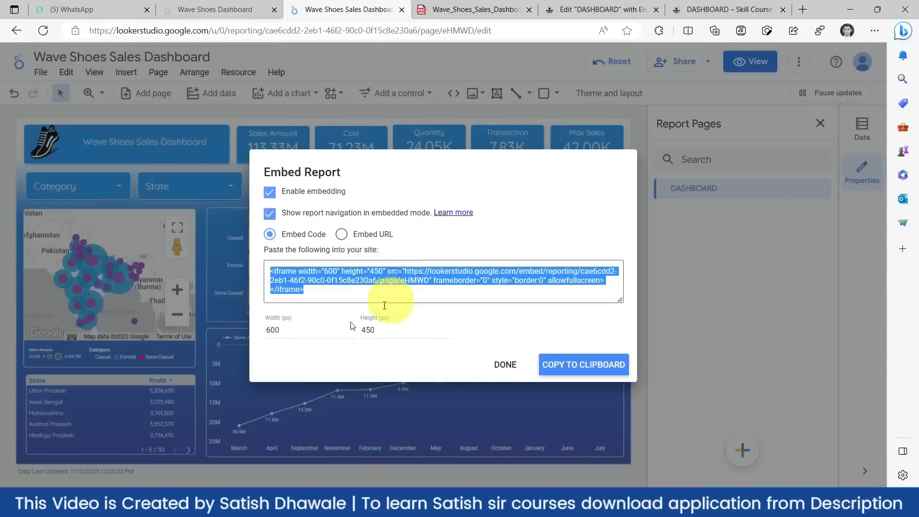
- Close the Embed Report dialog and copy the report's shareable link via Get report link
click(502, 366)
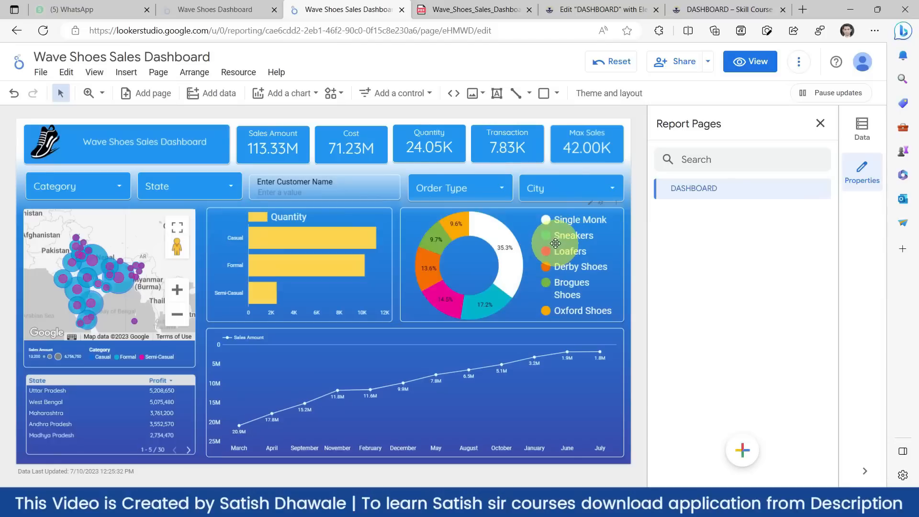
click(709, 62)
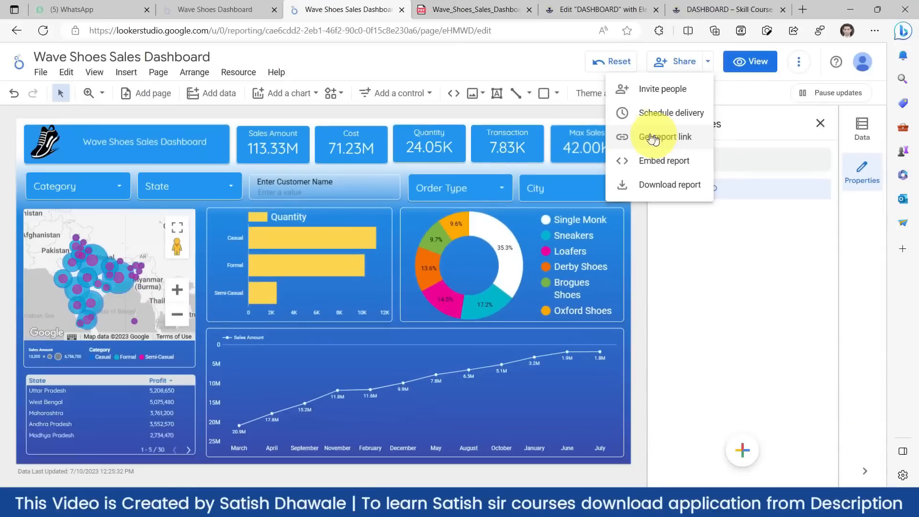
click(653, 139)
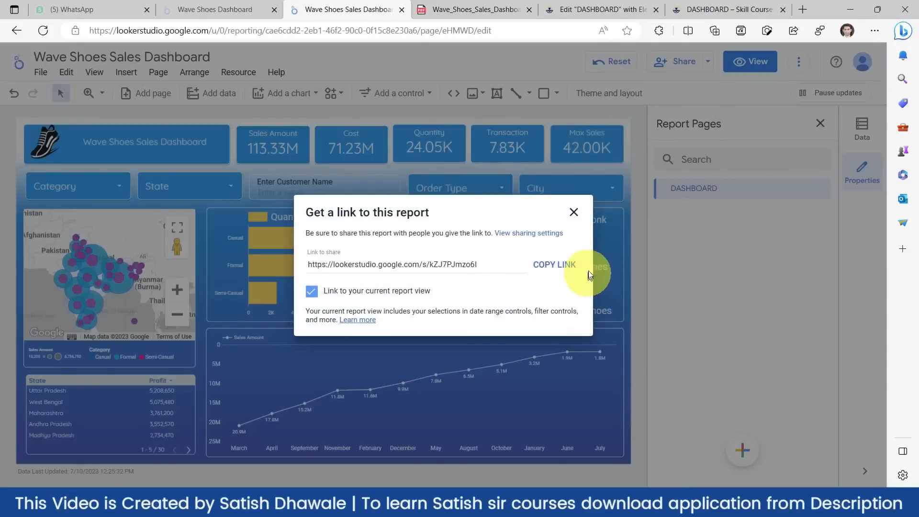
click(555, 264)
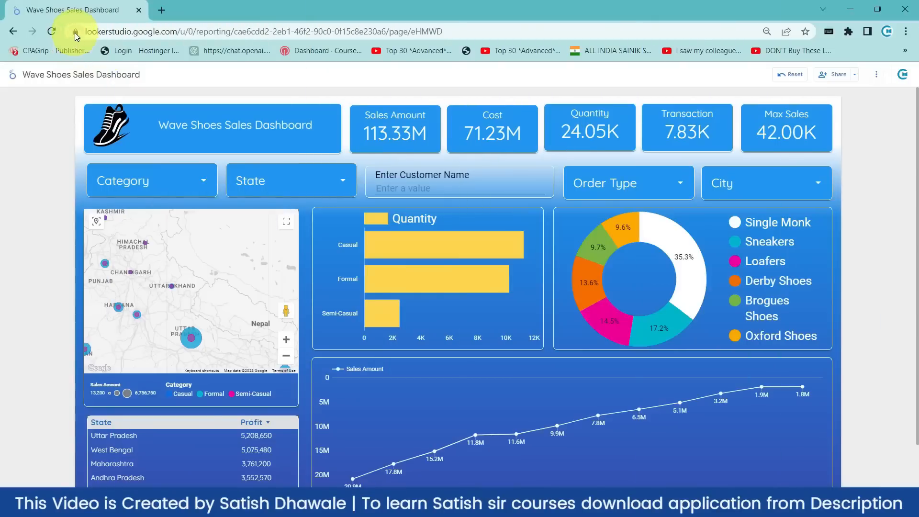
click(89, 32)
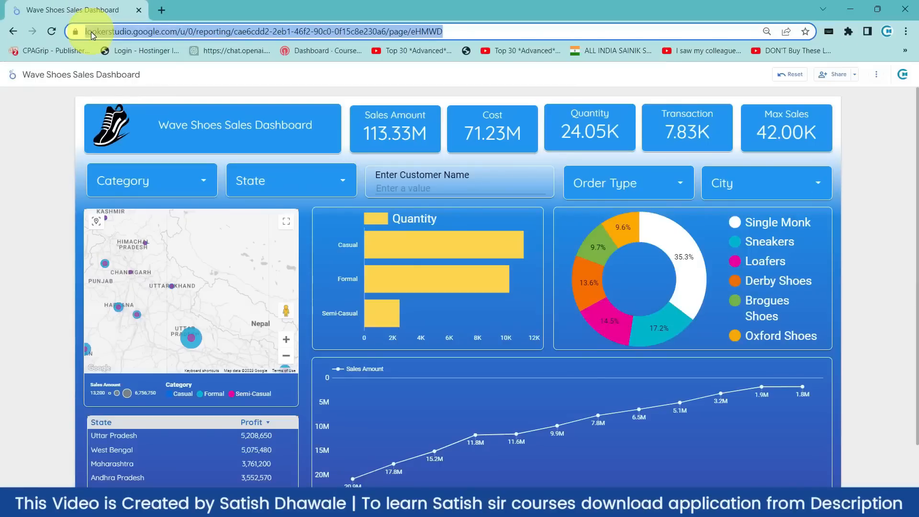
- Load the copied report link in Chrome and pan the map to northern India
key(ctrl+v)
key(Return)
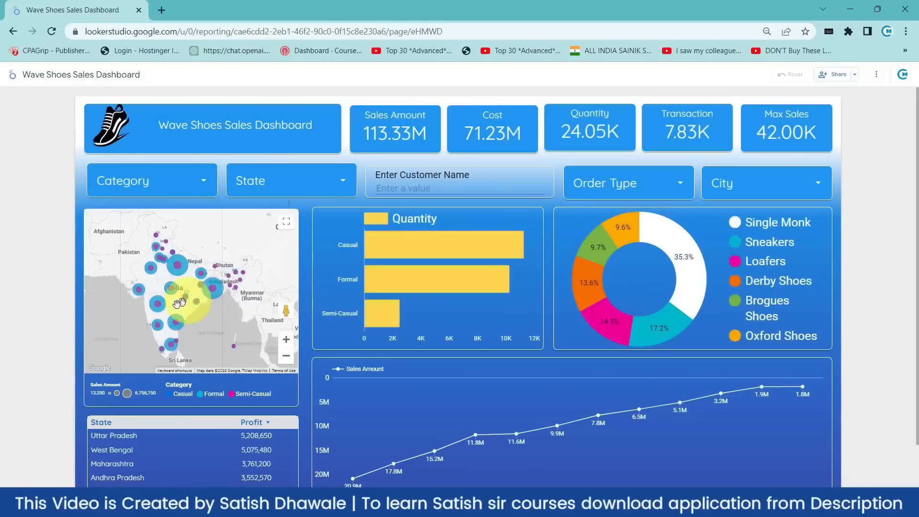
scroll(169, 304, up, 1)
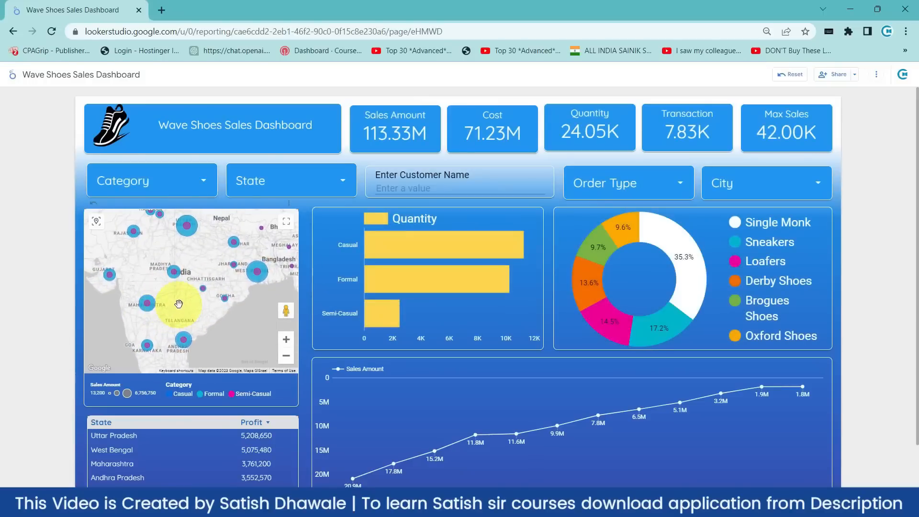
drag(179, 294, 184, 340)
drag(181, 287, 180, 319)
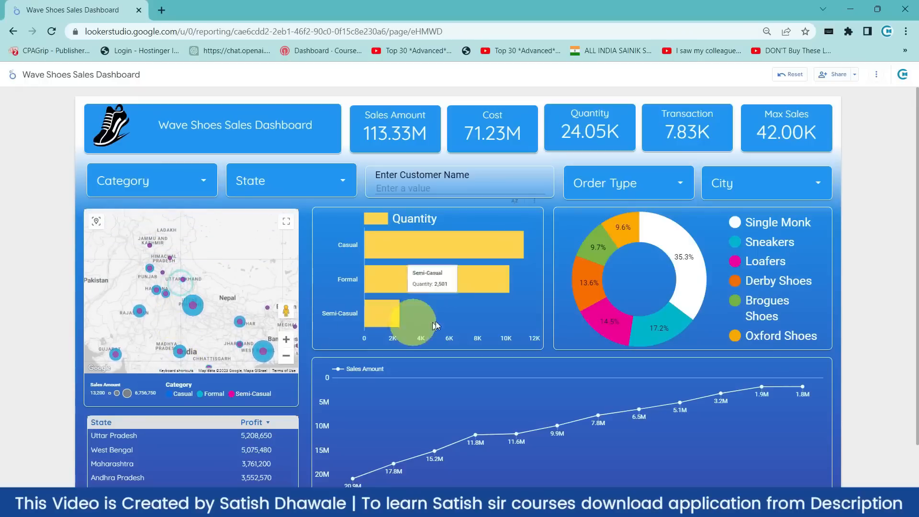
- Filter by Single Monk, go full screen with F11, and toggle the Uttar Pradesh filter
click(678, 245)
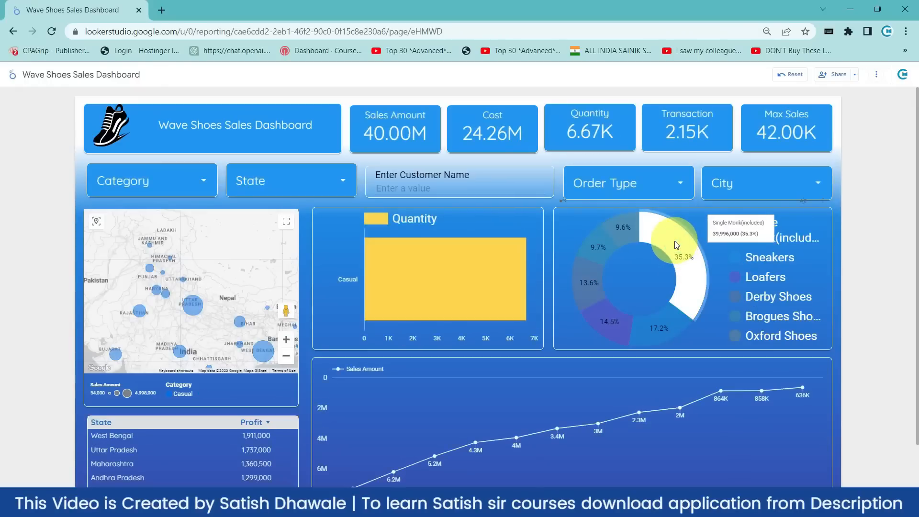
key(F11)
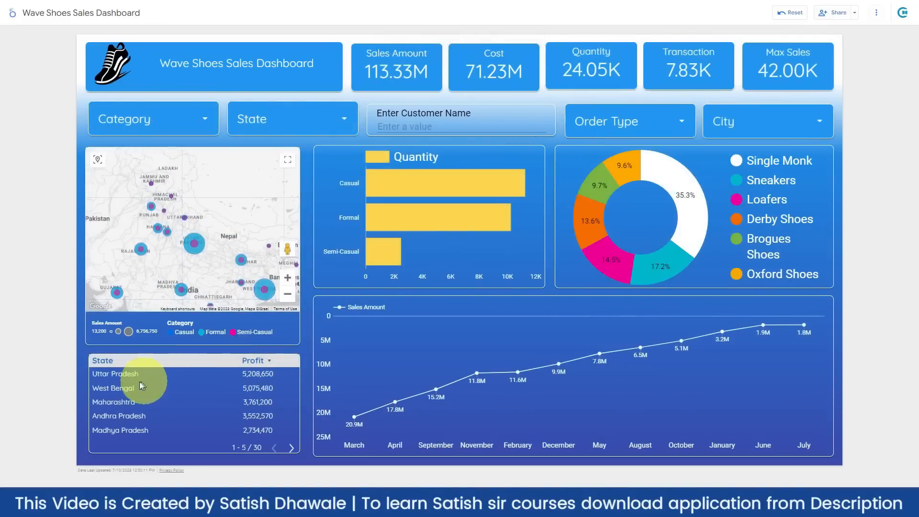
click(114, 374)
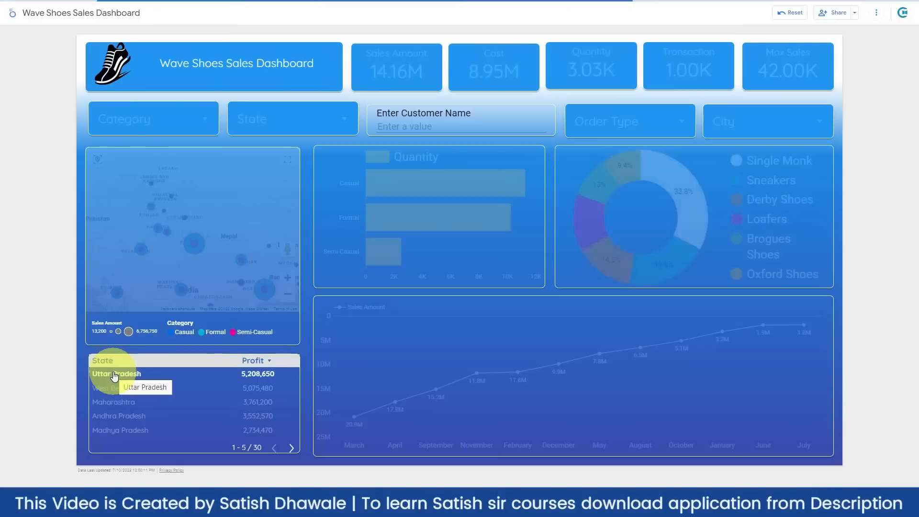
click(114, 374)
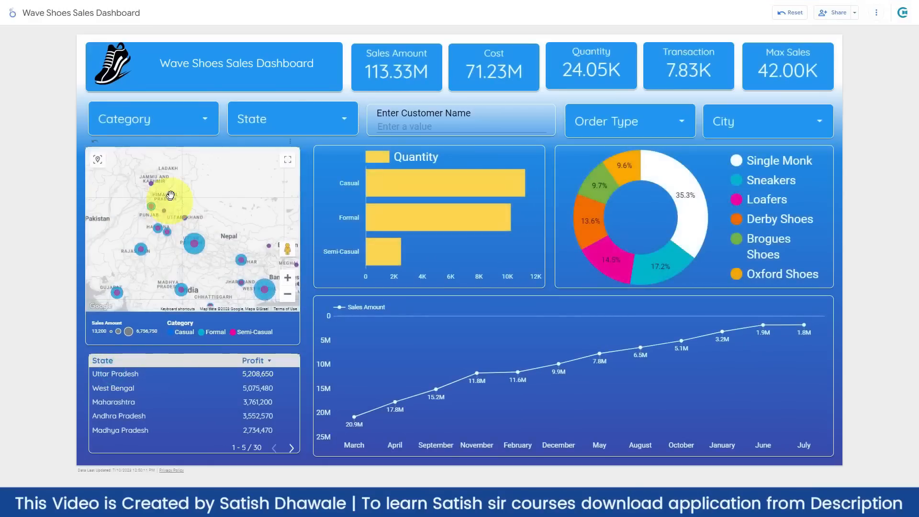
- Pan the map south toward Sri Lanka and back to northern India
drag(239, 242, 240, 177)
drag(204, 254, 205, 211)
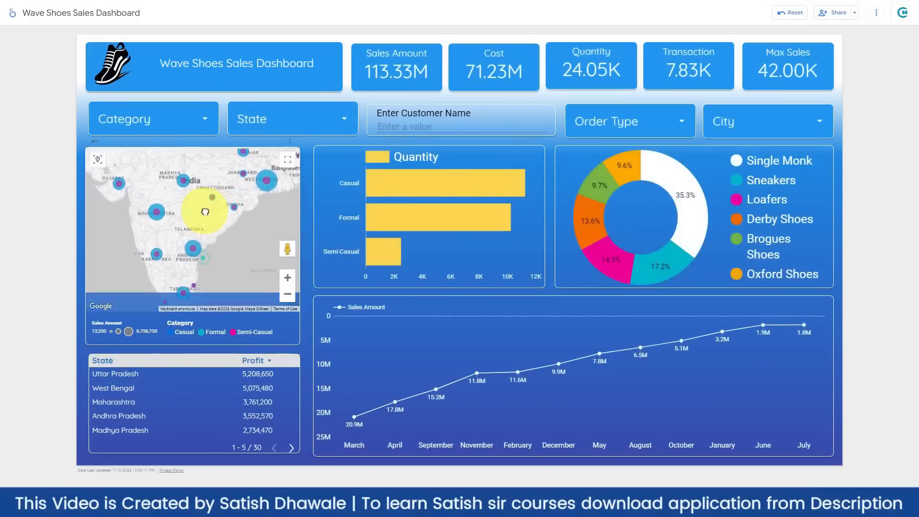
mouse_move(200, 256)
mouse_down()
mouse_move(201, 206)
mouse_move(207, 304)
mouse_up()
drag(205, 216, 203, 258)
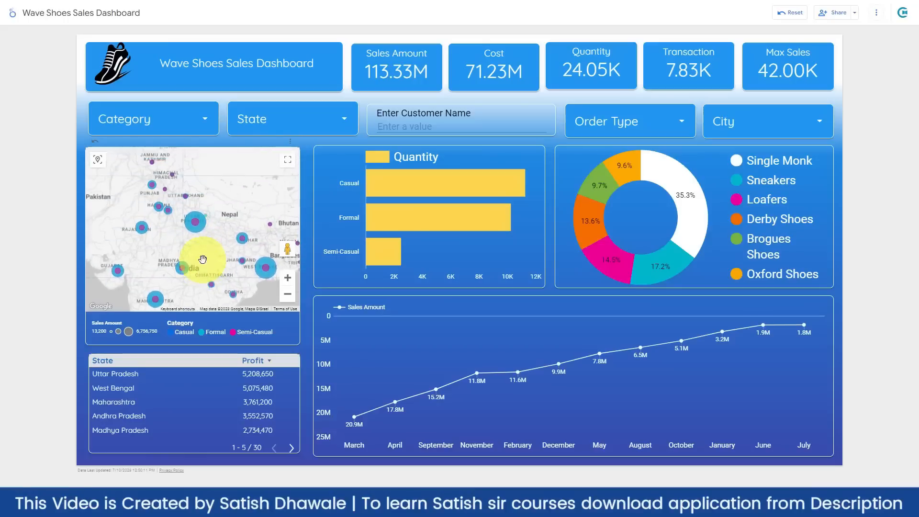